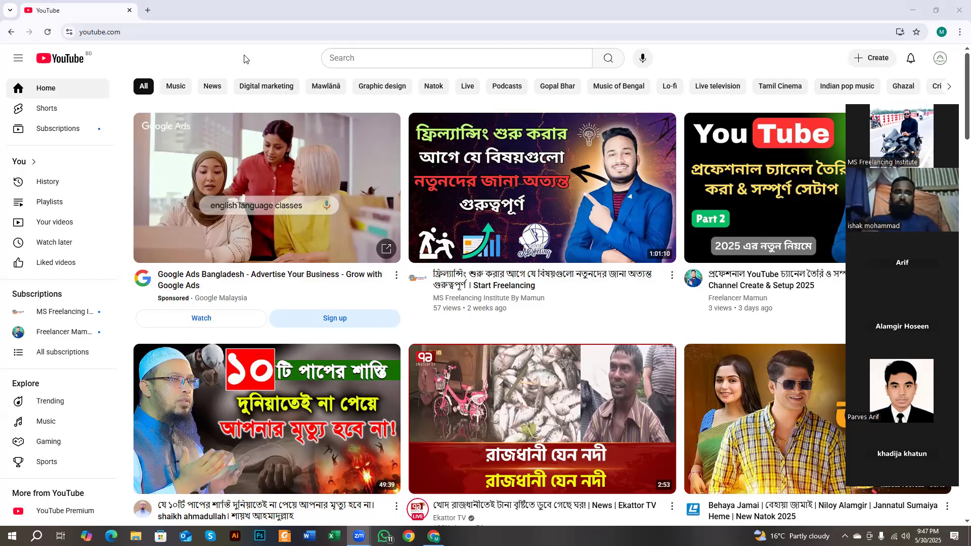
- From the account menu, open the Bangla Waz TV channel page, then its videos in YouTube Studio
left_click(942, 67)
left_click(941, 61)
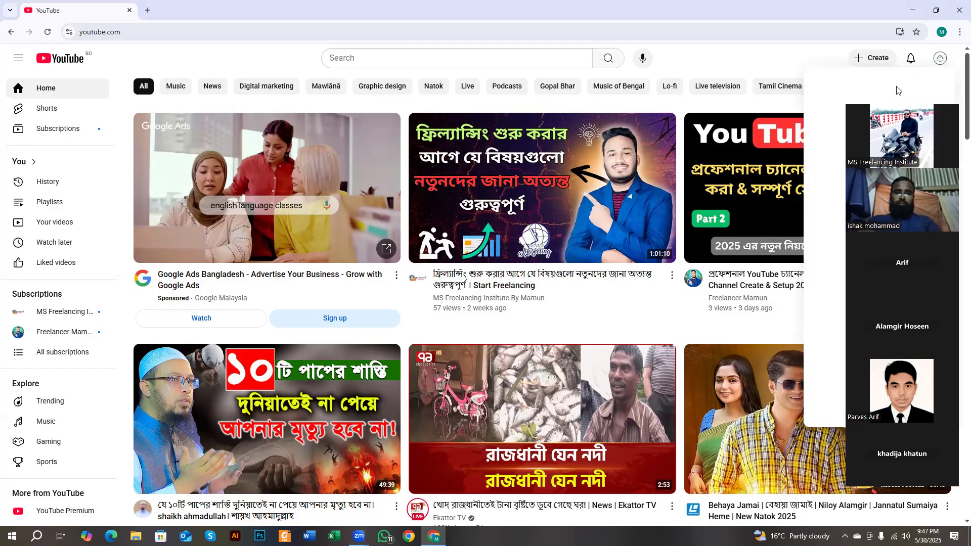
left_click(840, 108)
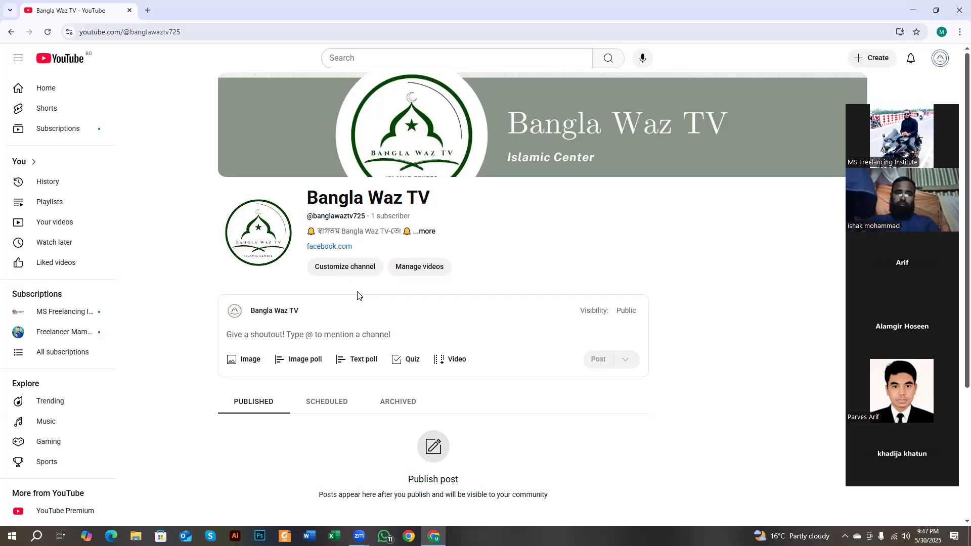
left_click(409, 267)
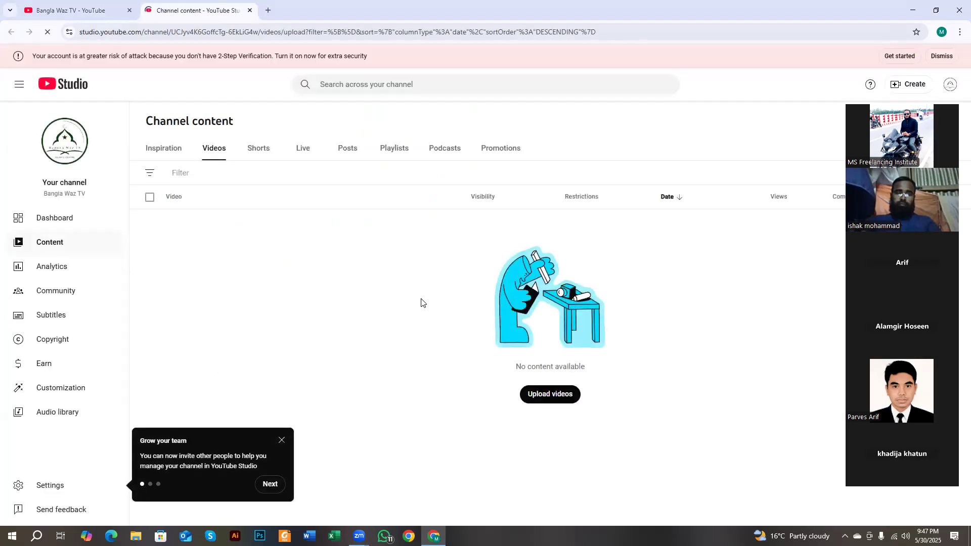
- Dismiss the Grow your team tip, check the empty Shorts and Videos lists, and open a blank tab
left_click(280, 446)
left_click(251, 157)
left_click(221, 154)
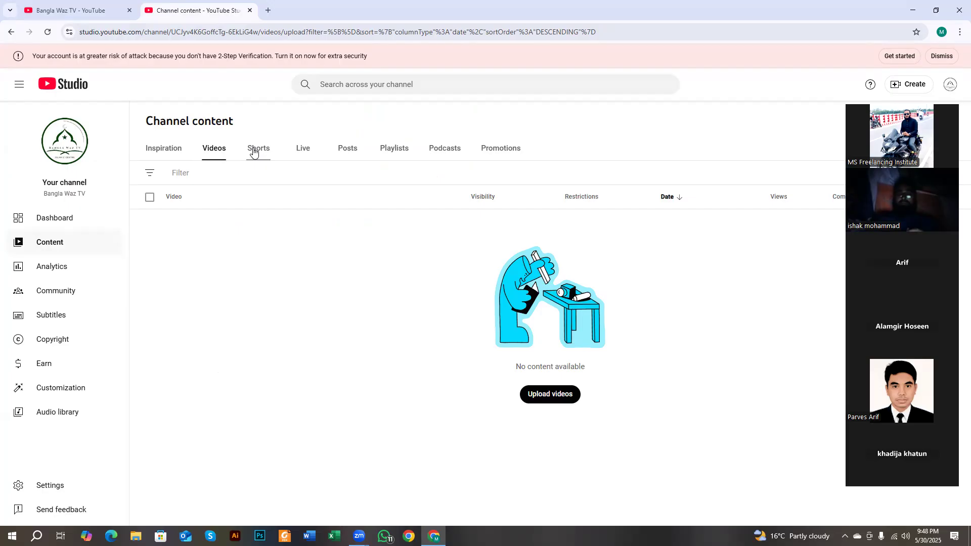
left_click(267, 10)
left_click(284, 29)
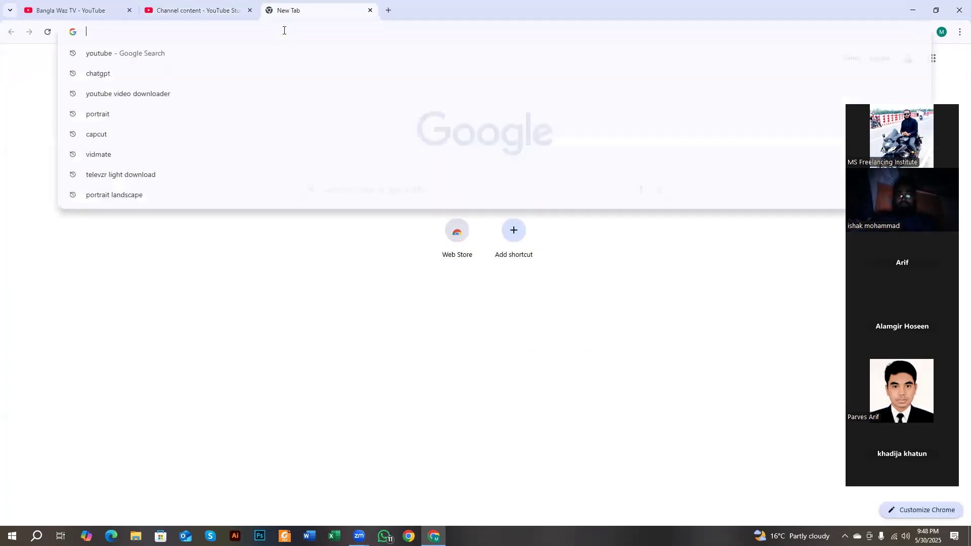
left_click(296, 304)
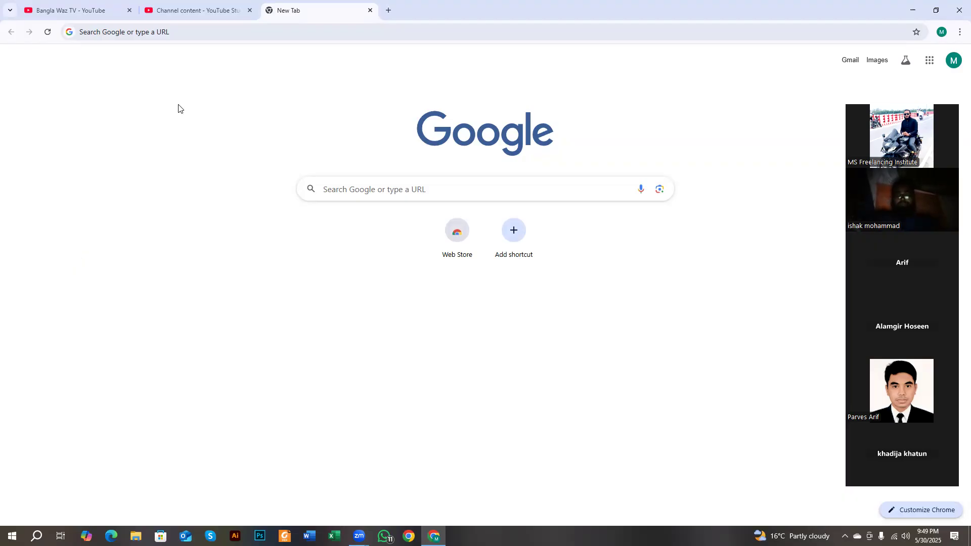
left_click(186, 33)
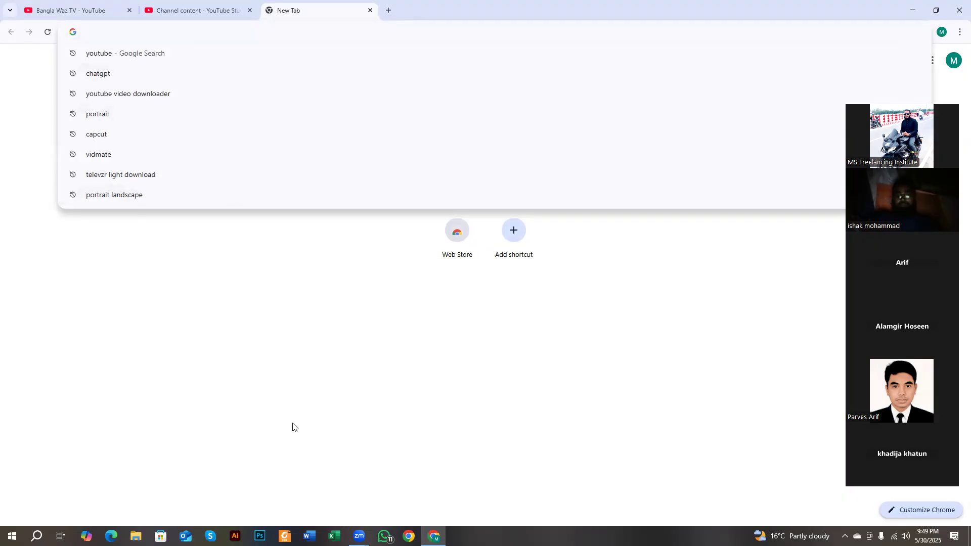
left_click(370, 268)
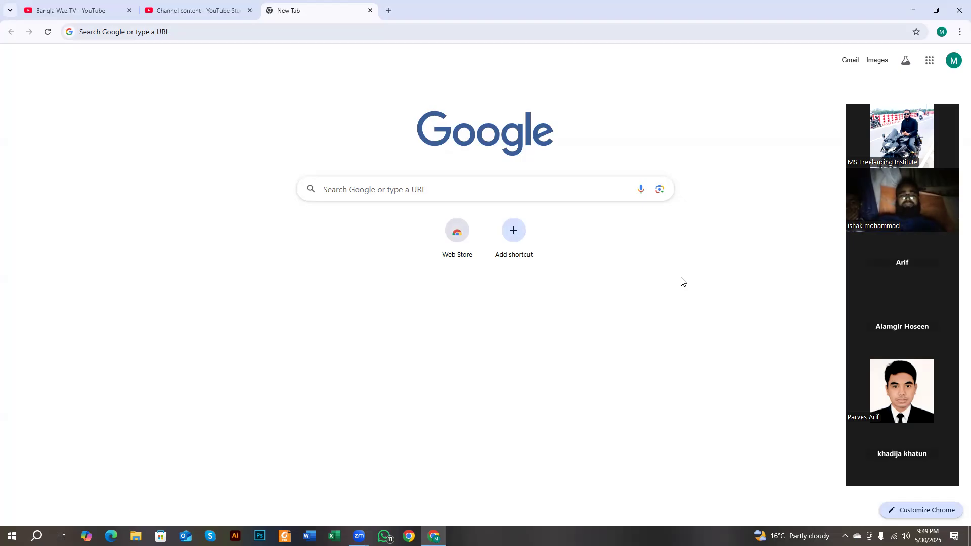
left_click(206, 34)
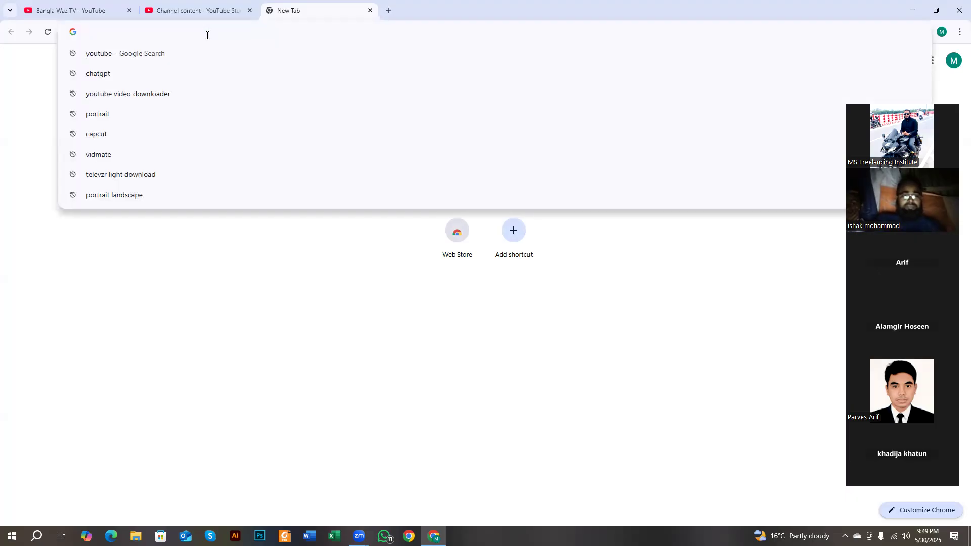
- Search Google for 'vidiq extension' and open vidIQ's extension page from the results
type("vi")
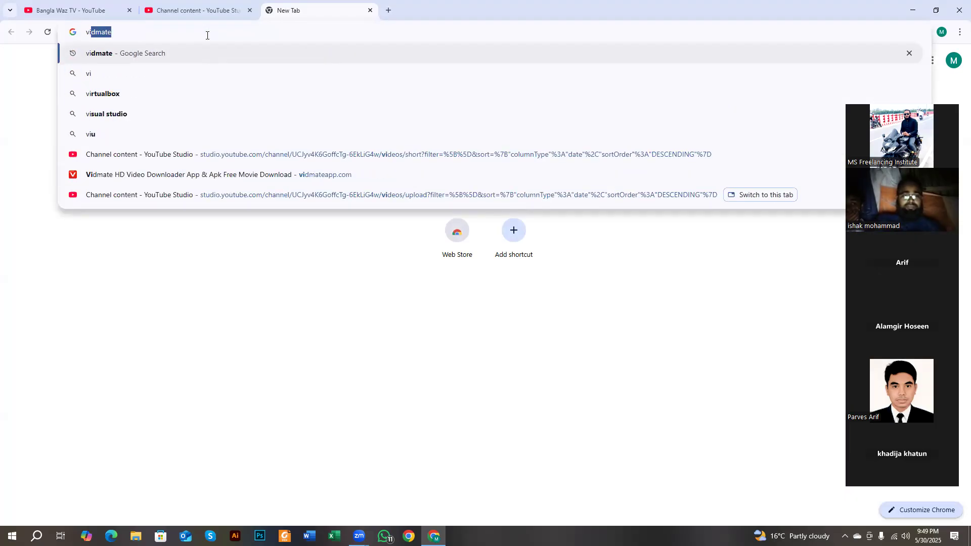
type("diq")
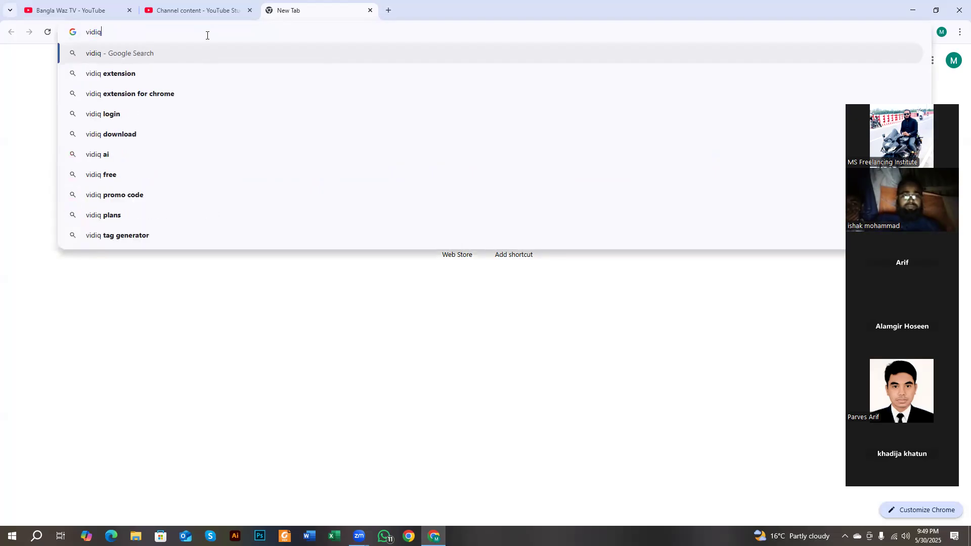
left_click(203, 70)
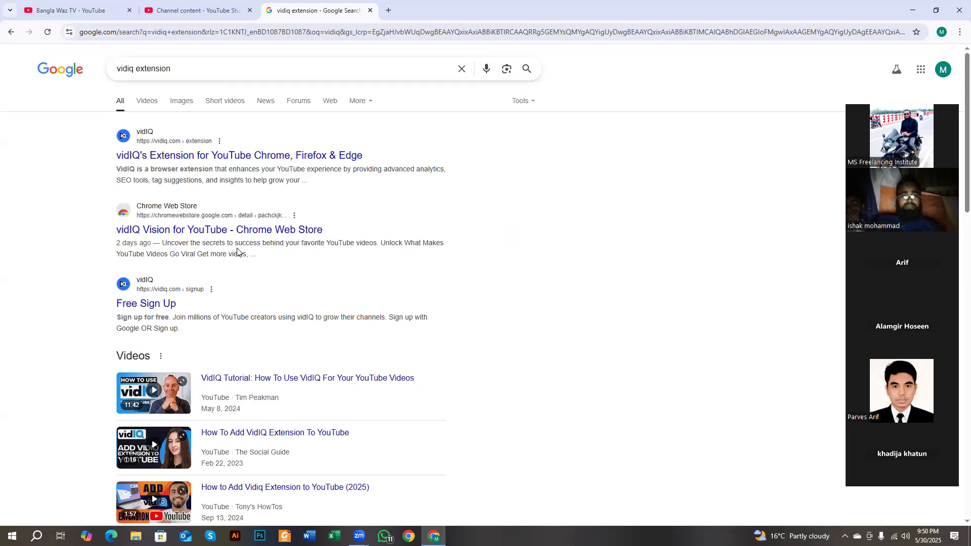
left_click(130, 71)
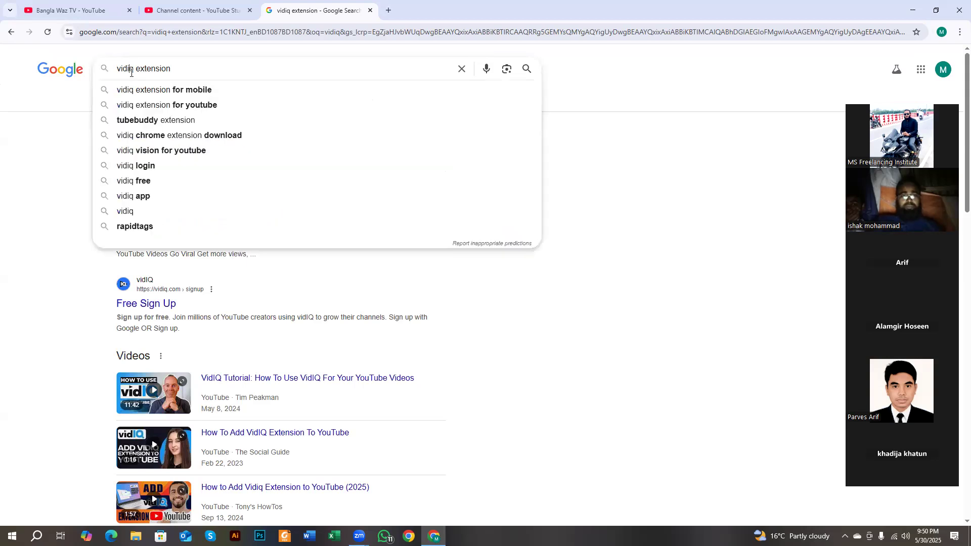
left_click(66, 118)
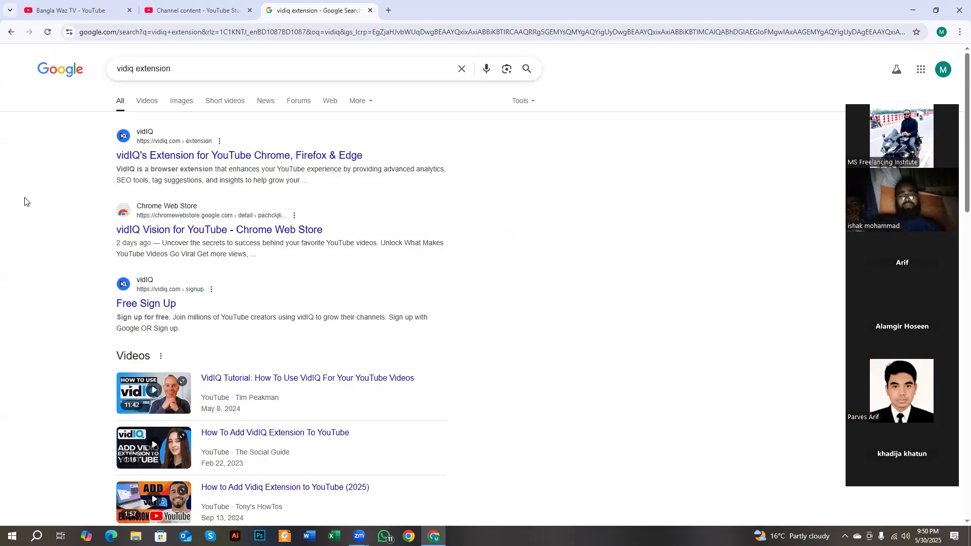
left_click_drag(134, 69, 198, 71)
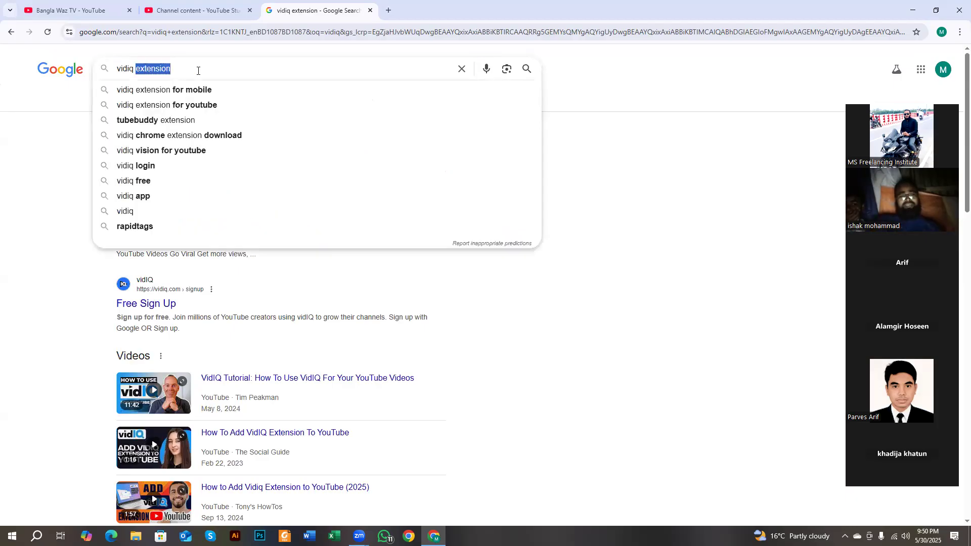
left_click(47, 133)
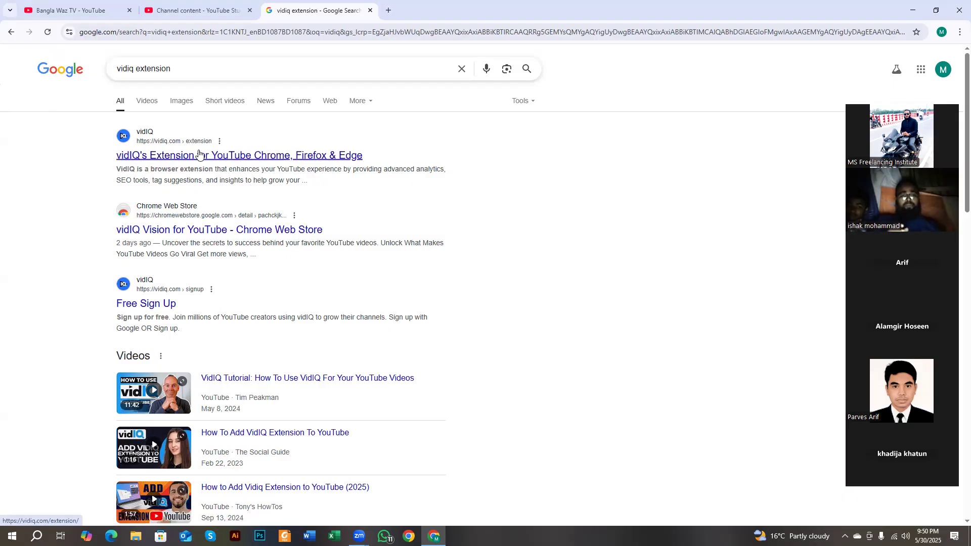
left_click(161, 158)
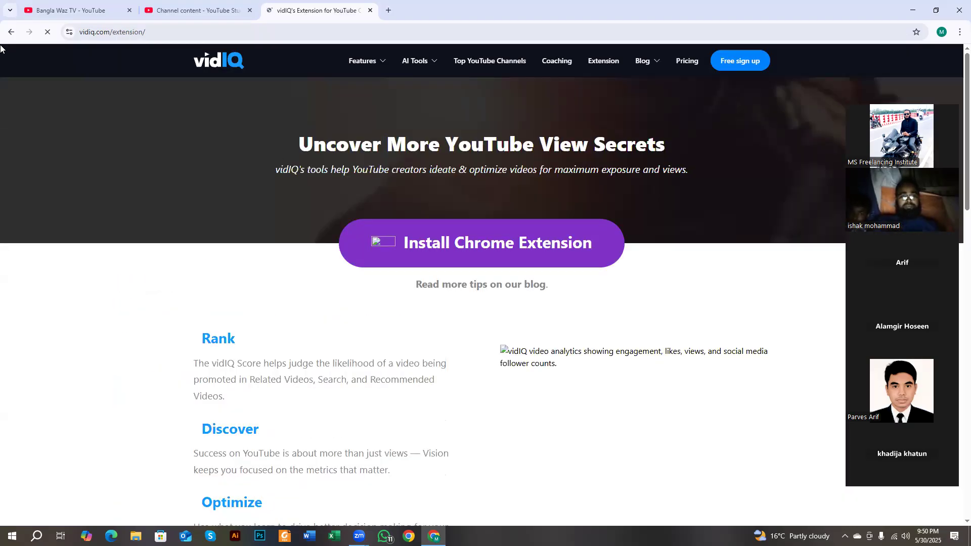
- Search Google for 'web store' in a new tab
left_click(10, 32)
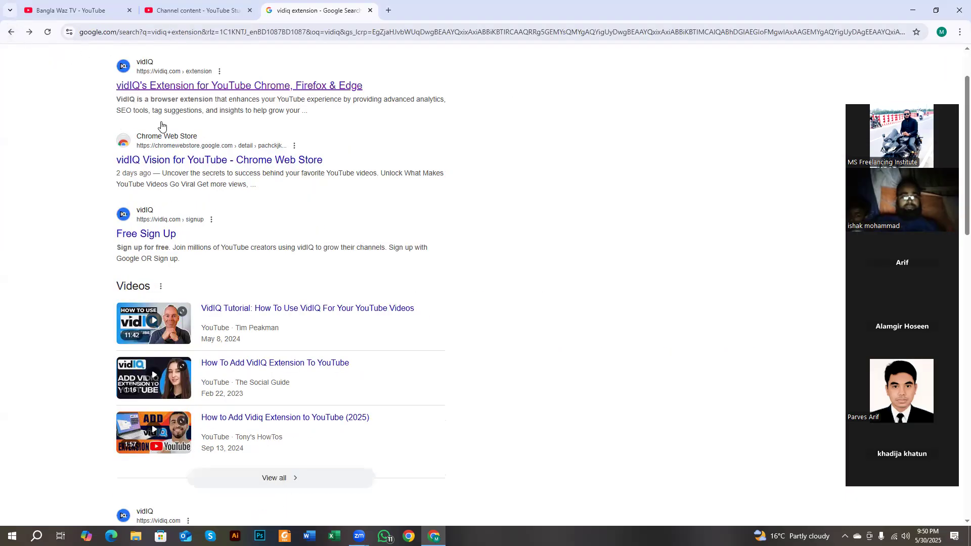
scroll(161, 125, "down", 1)
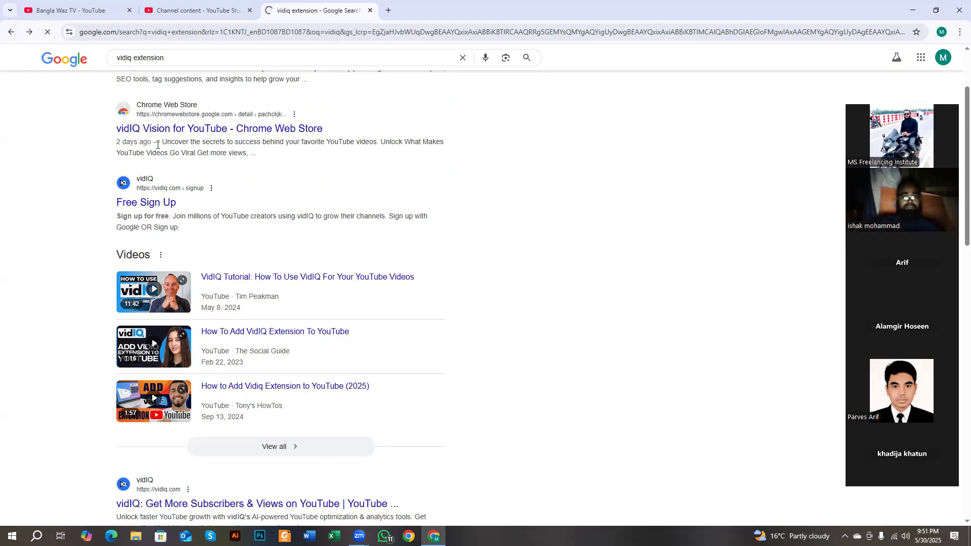
scroll(157, 145, "up", 3)
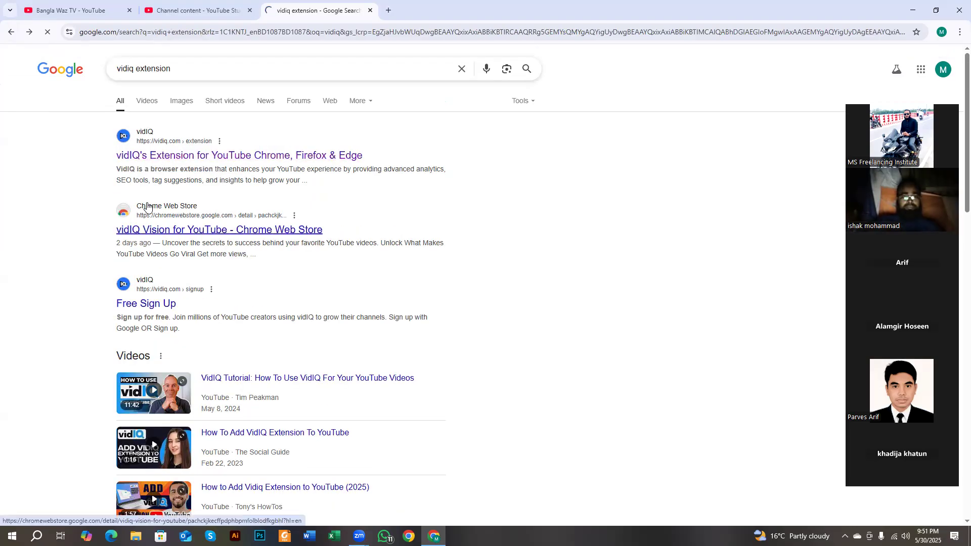
left_click(387, 10)
left_click(382, 28)
type("we")
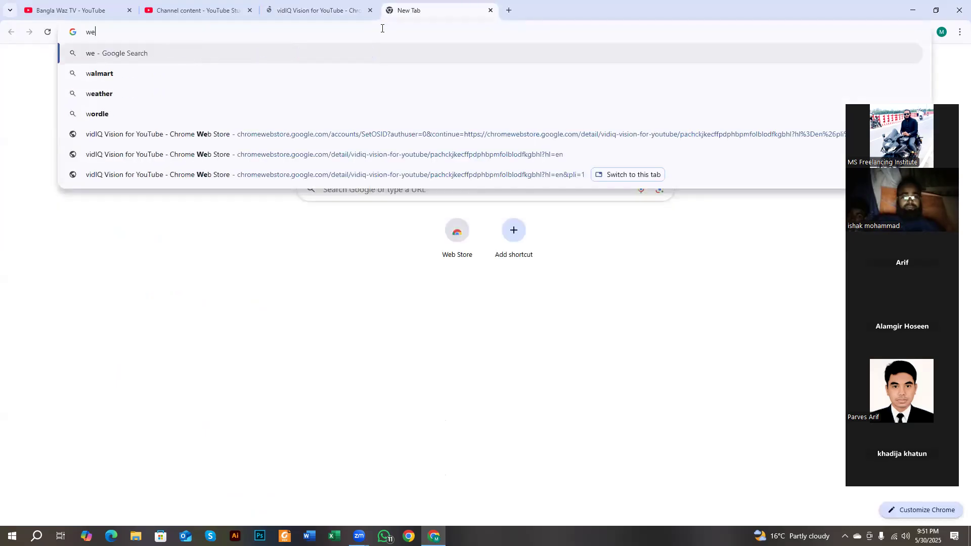
type("b store")
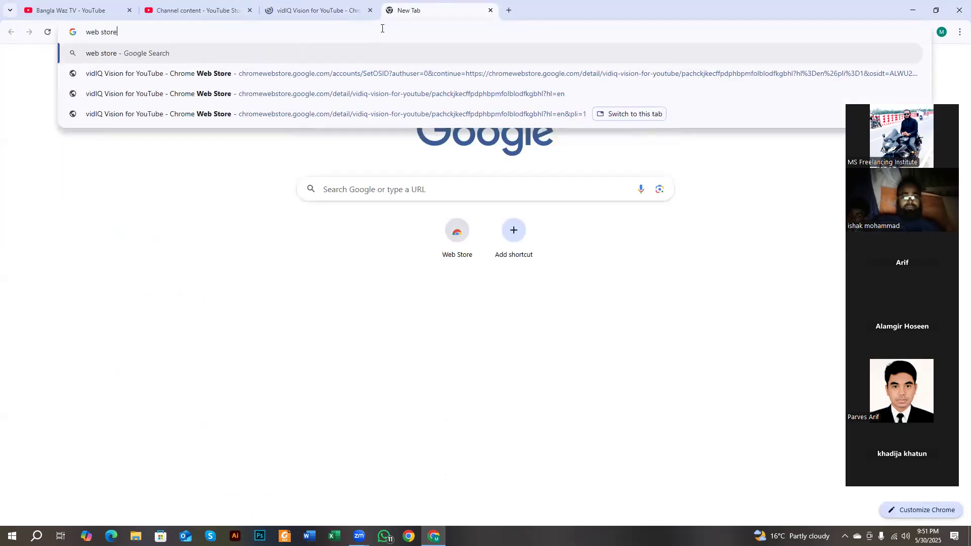
key("Return")
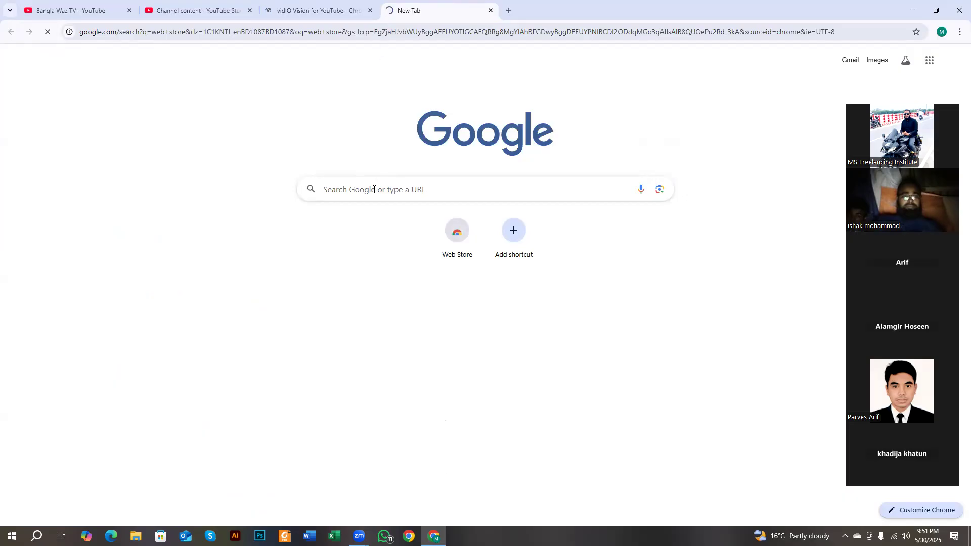
- Close the vidIQ Vision store tab and open the Chrome Web Store home page
left_click(331, 9)
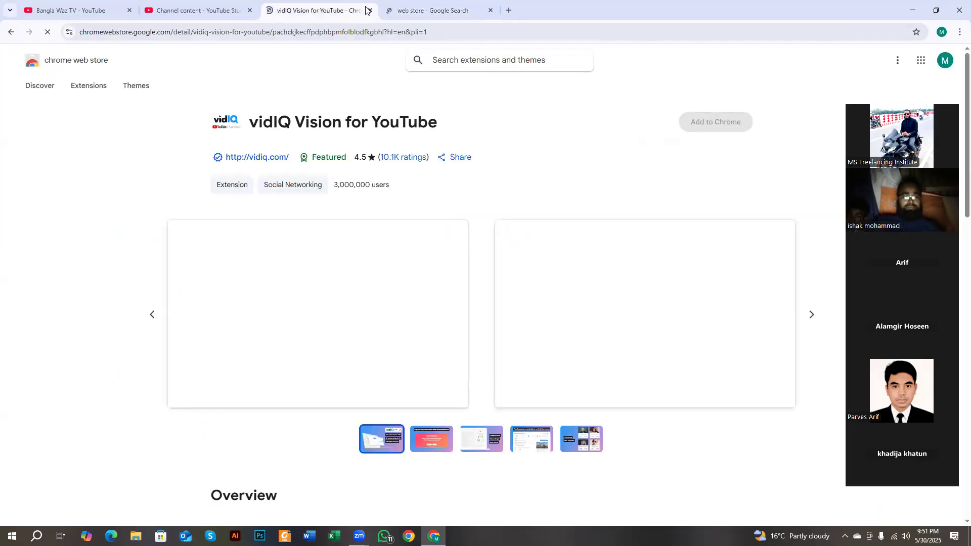
left_click(368, 10)
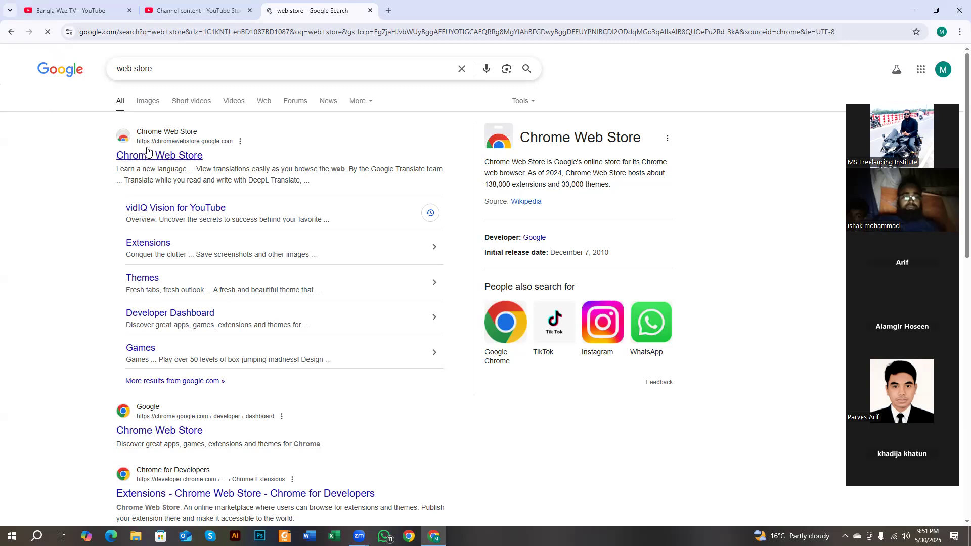
left_click(178, 156)
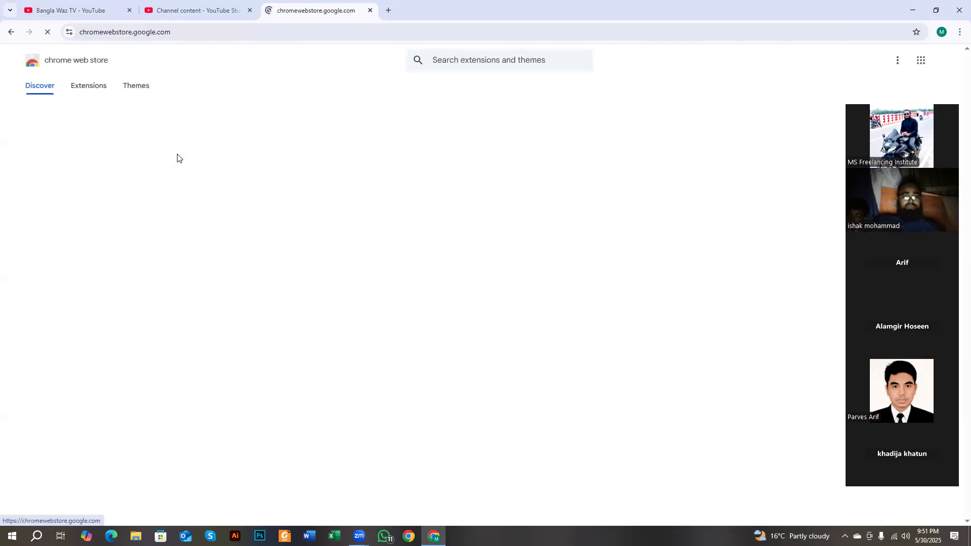
left_click(469, 67)
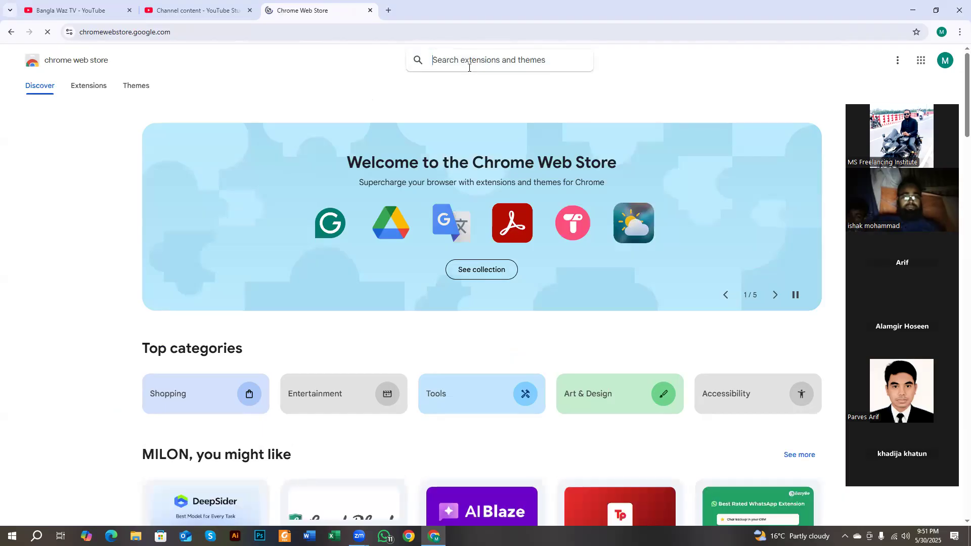
- Search the Chrome Web Store for 'vidiq' and open the vidIQ Vision for YouTube listing
type("vidiq")
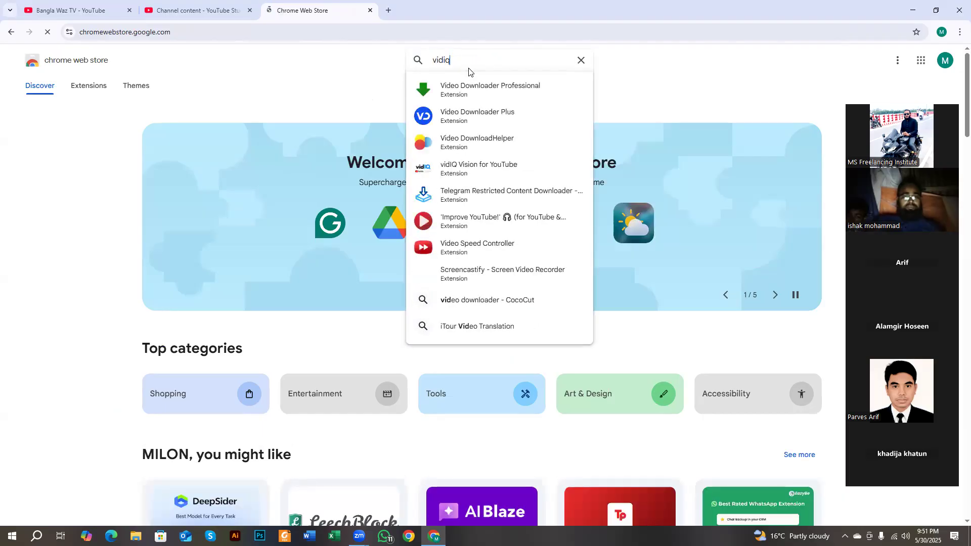
key("Return")
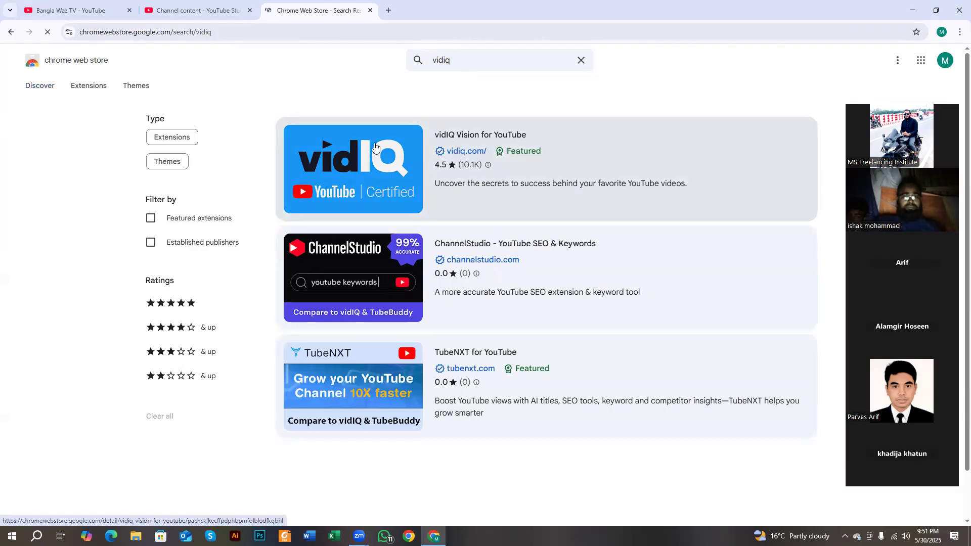
left_click(389, 180)
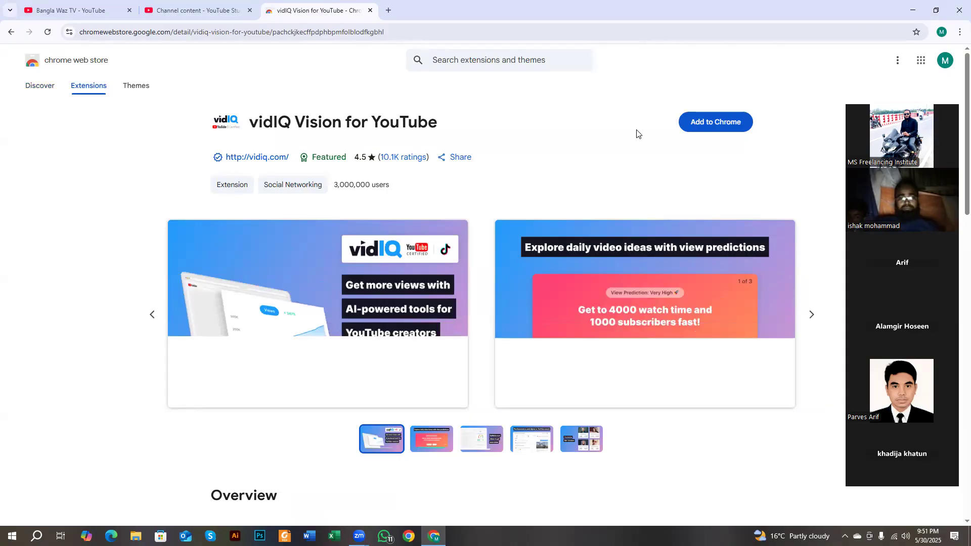
- Review the vidIQ Vision listing and choose Add to Chrome
left_click(941, 32)
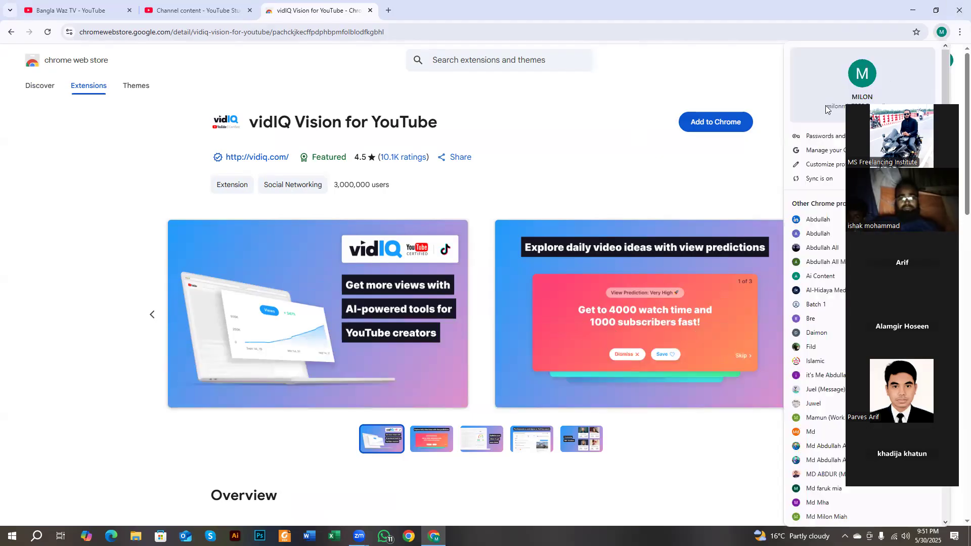
left_click(737, 93)
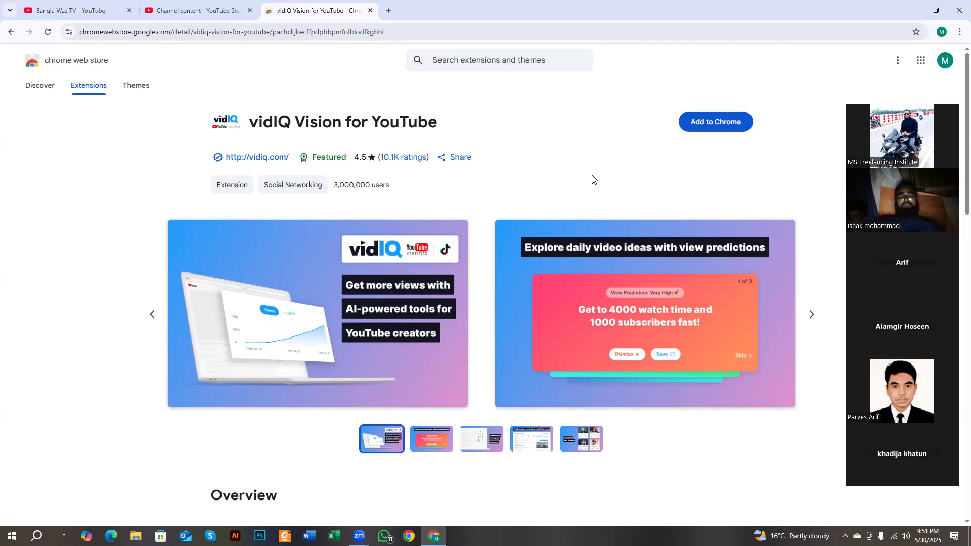
left_click_drag(250, 121, 437, 120)
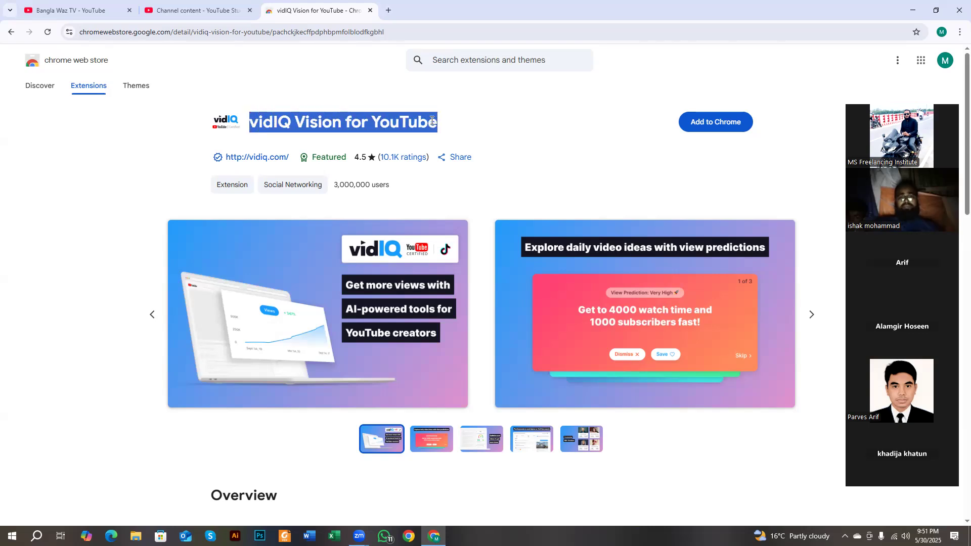
left_click(141, 190)
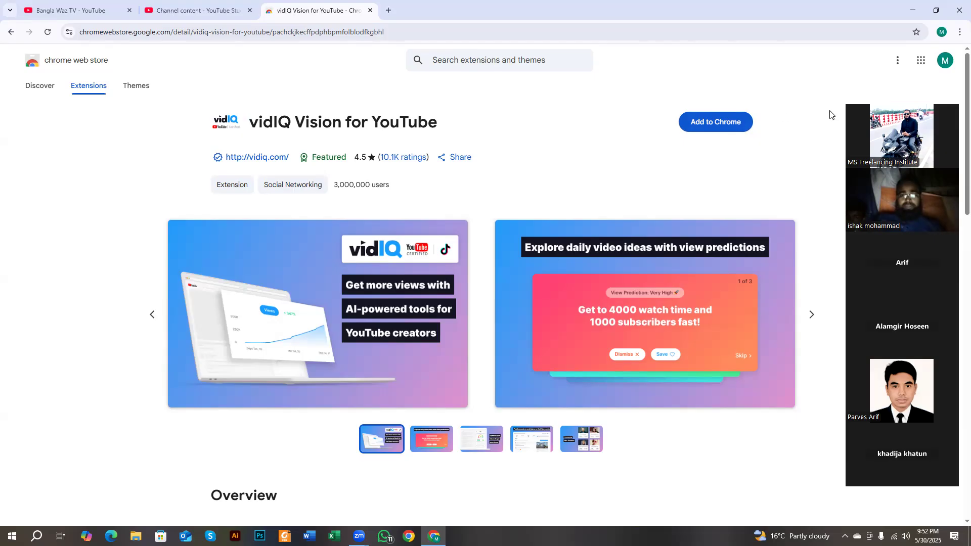
left_click(720, 122)
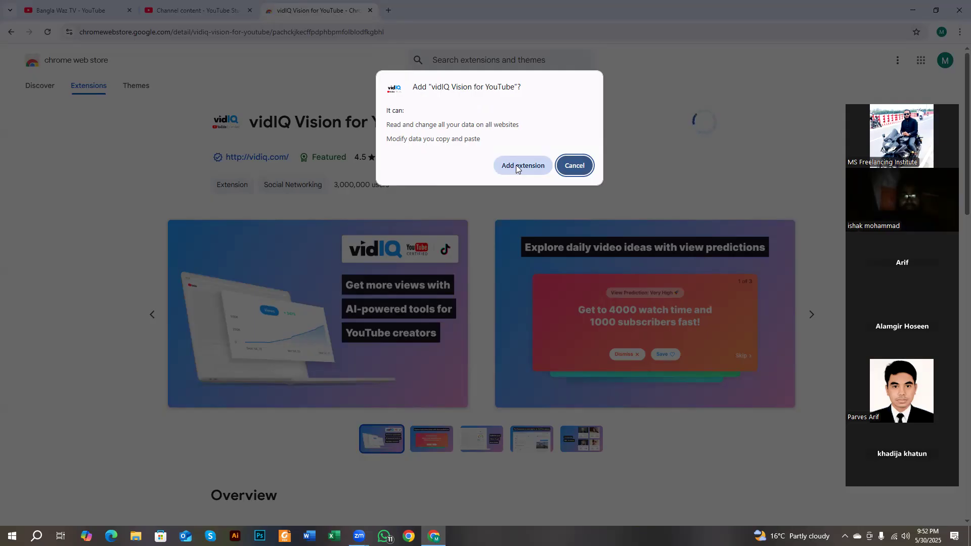
- Confirm Add extension to install vidIQ Vision for YouTube
left_click(516, 166)
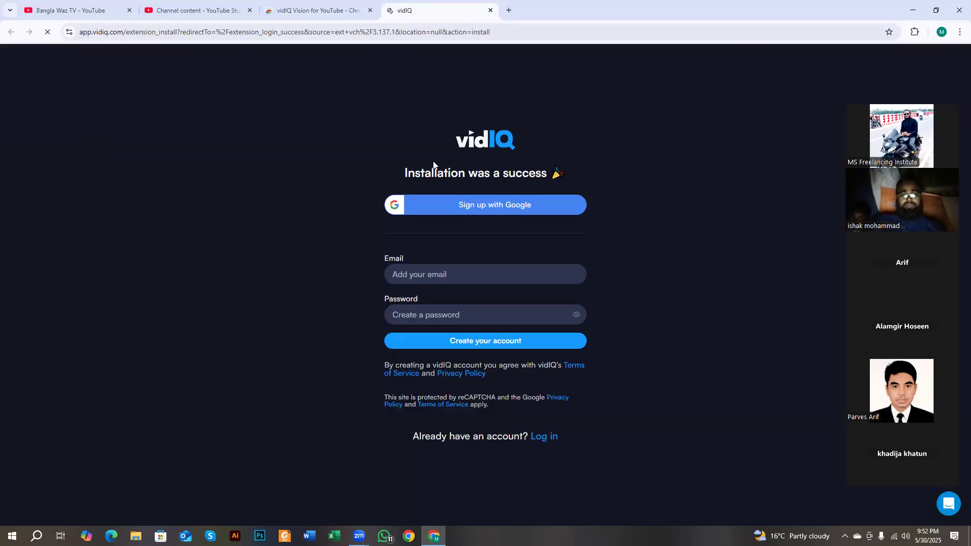
- Point out the installation-success heading, the email and password fields, and the existing-account prompt
left_click_drag(405, 174, 542, 177)
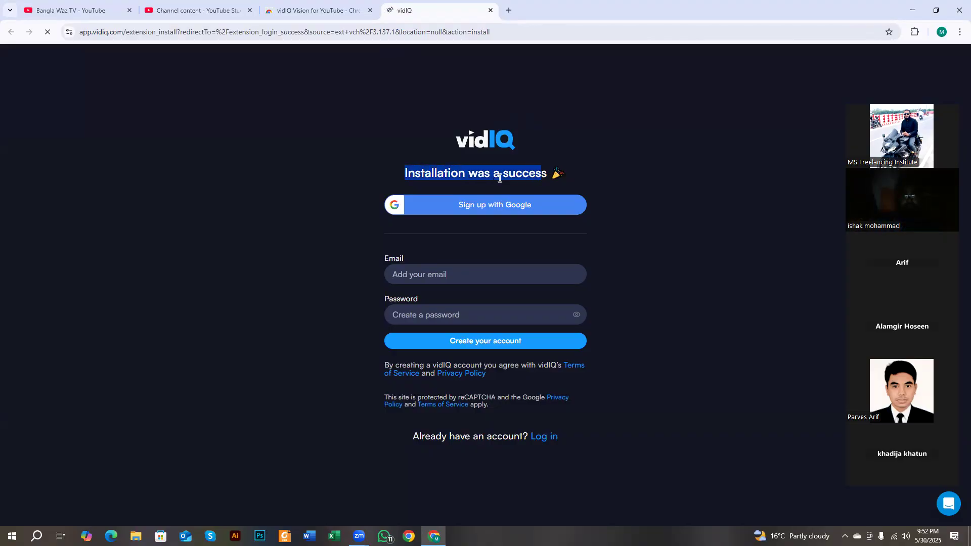
left_click(436, 178)
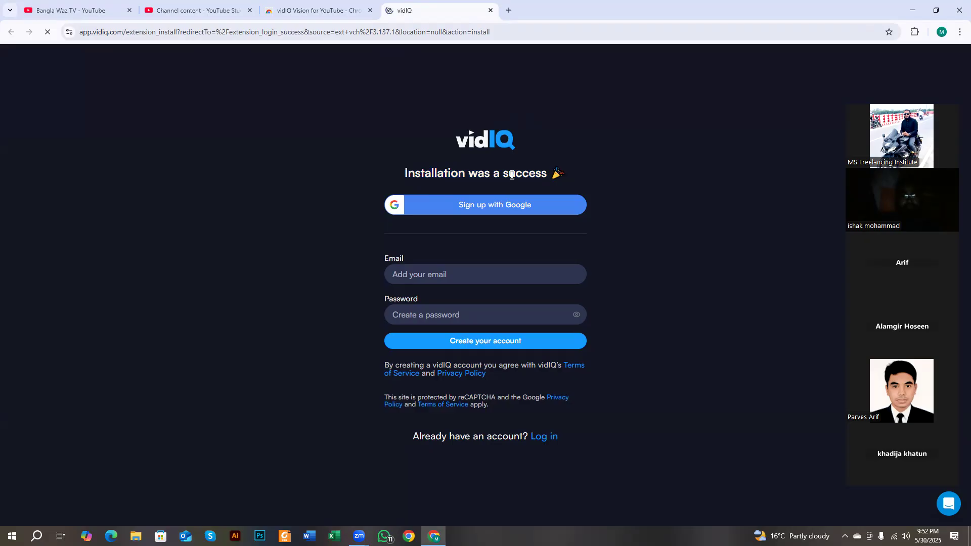
left_click_drag(511, 175, 574, 174)
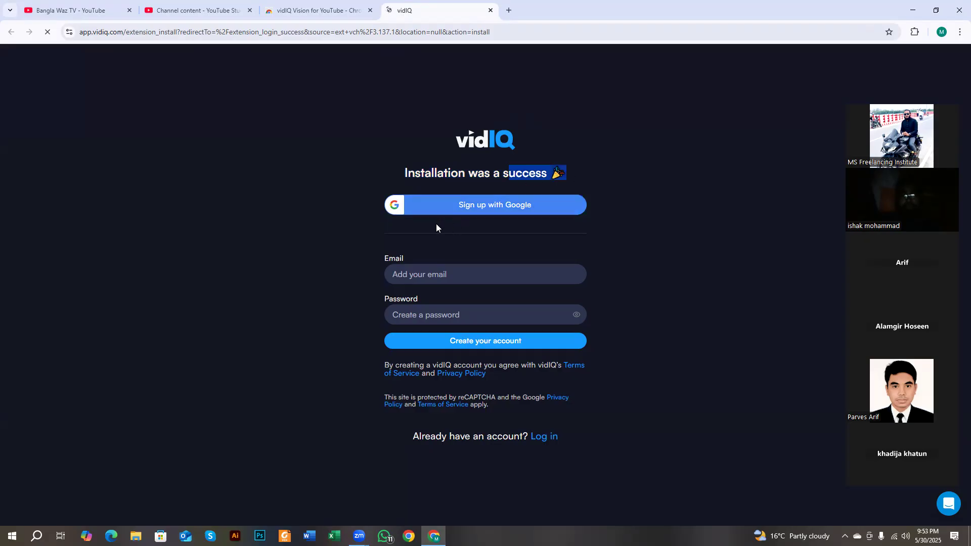
left_click_drag(403, 240, 445, 328)
left_click(357, 300)
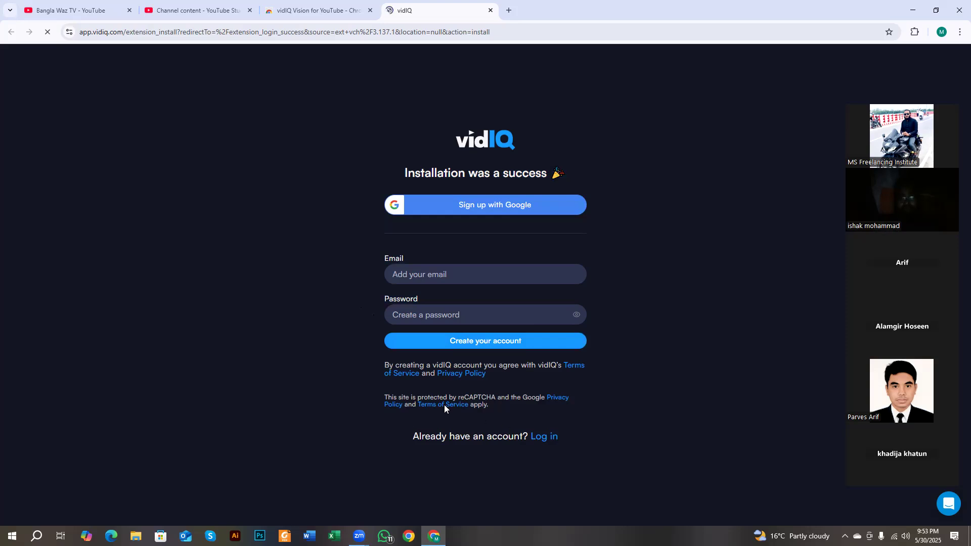
left_click_drag(419, 434, 525, 434)
left_click(529, 428)
- Sign up to vidIQ with Google, dismissing the Translate bar, picking the account and continuing
left_click(452, 209)
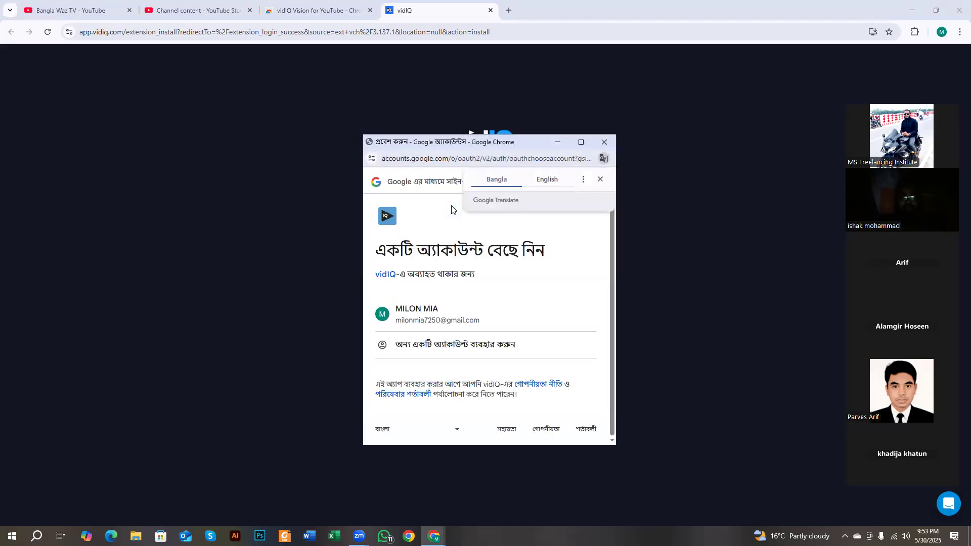
left_click(554, 186)
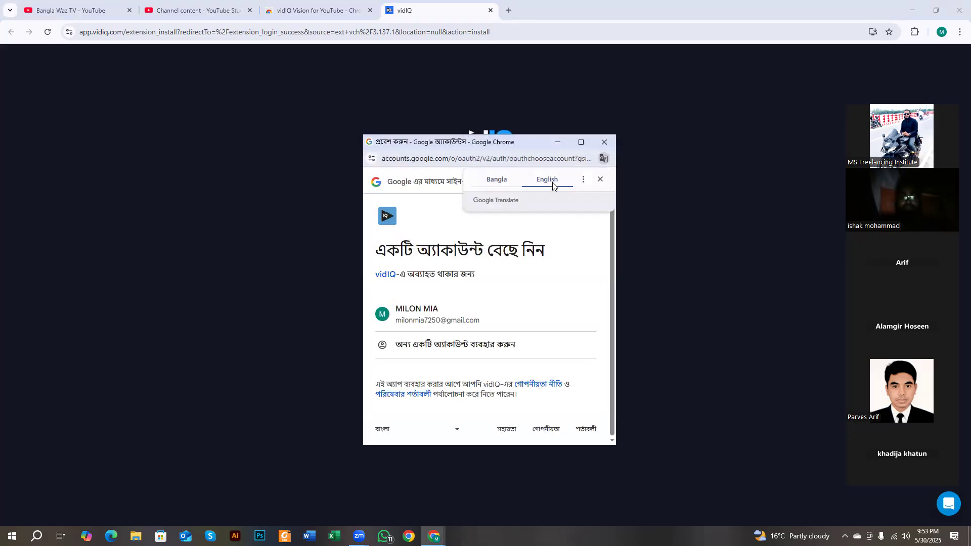
left_click(601, 180)
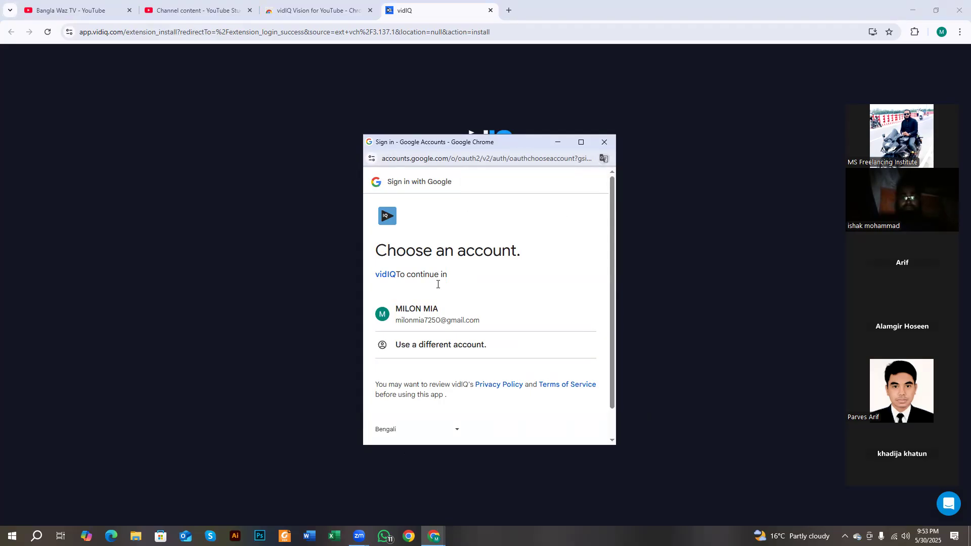
left_click_drag(377, 248, 525, 256)
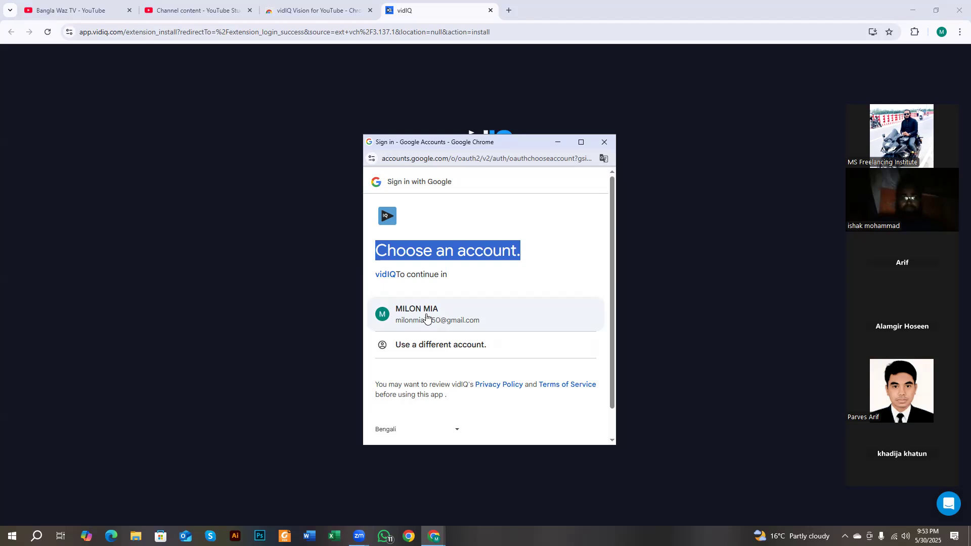
left_click(426, 317)
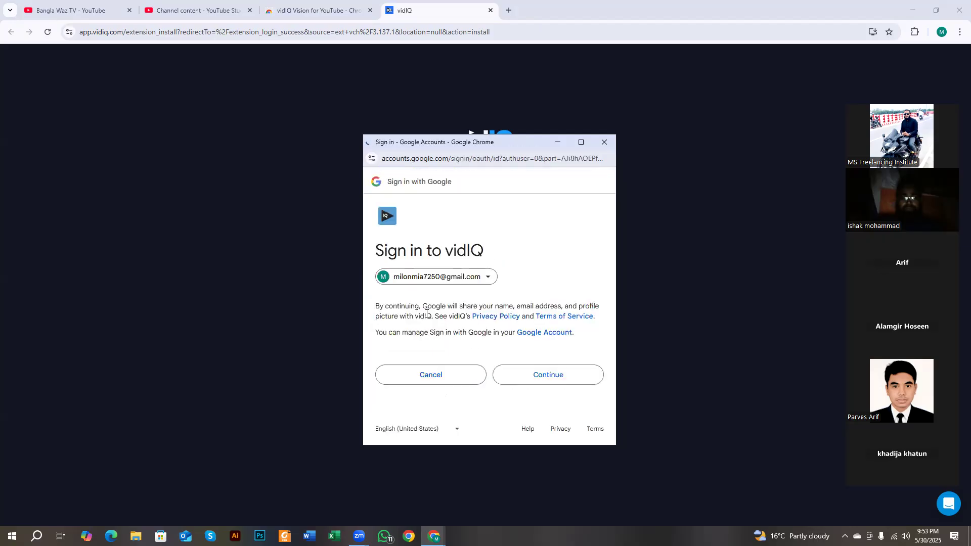
left_click_drag(379, 246, 486, 252)
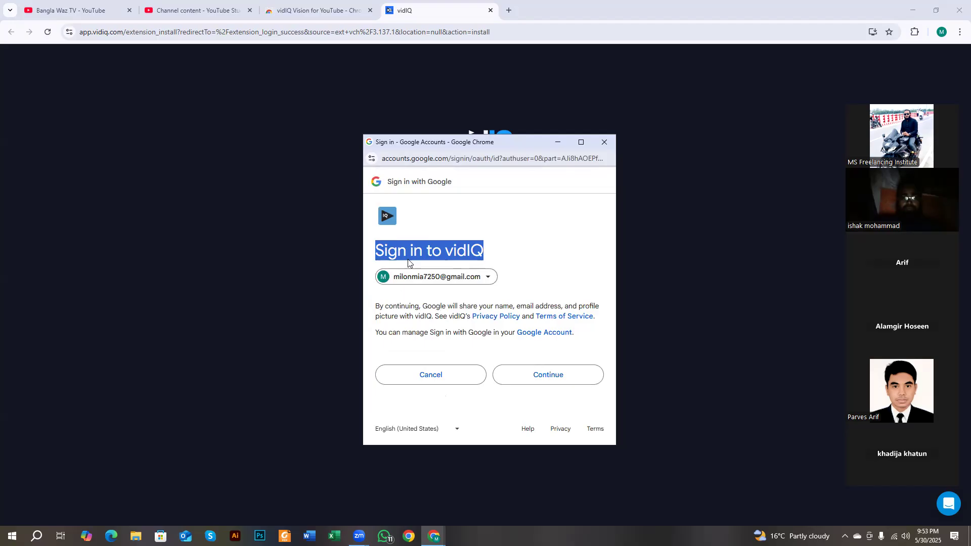
left_click(463, 223)
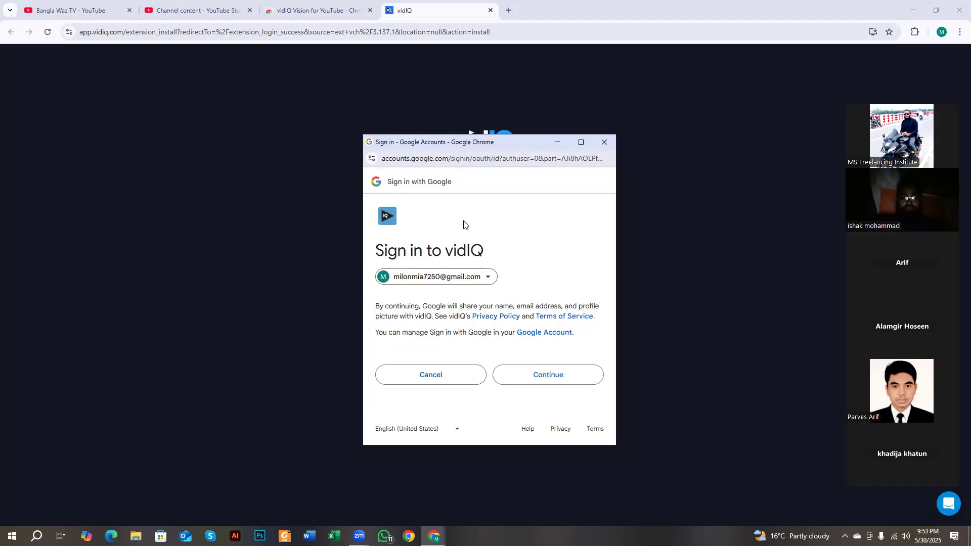
left_click(543, 376)
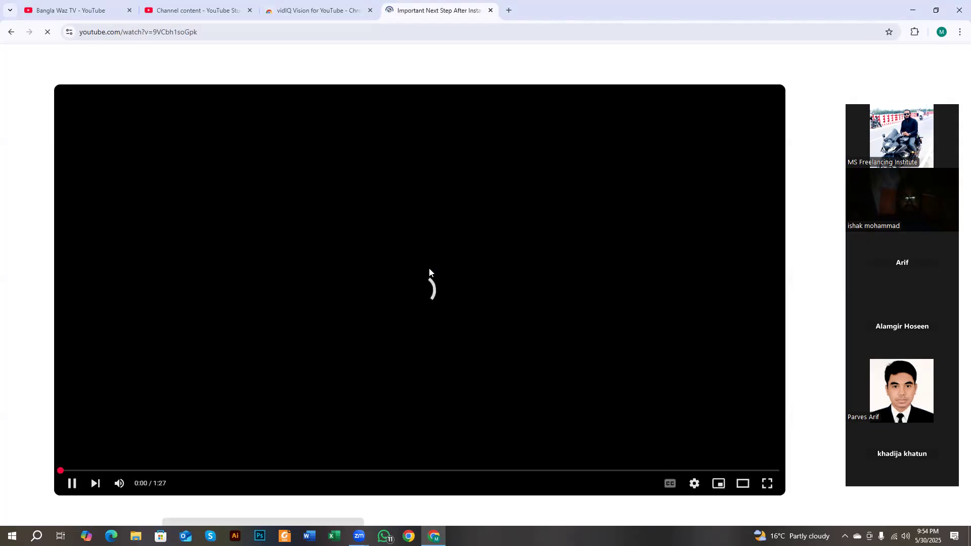
- Pause the Important Next Step video, dismiss vidIQ's installed notice, and close that tab
left_click(437, 259)
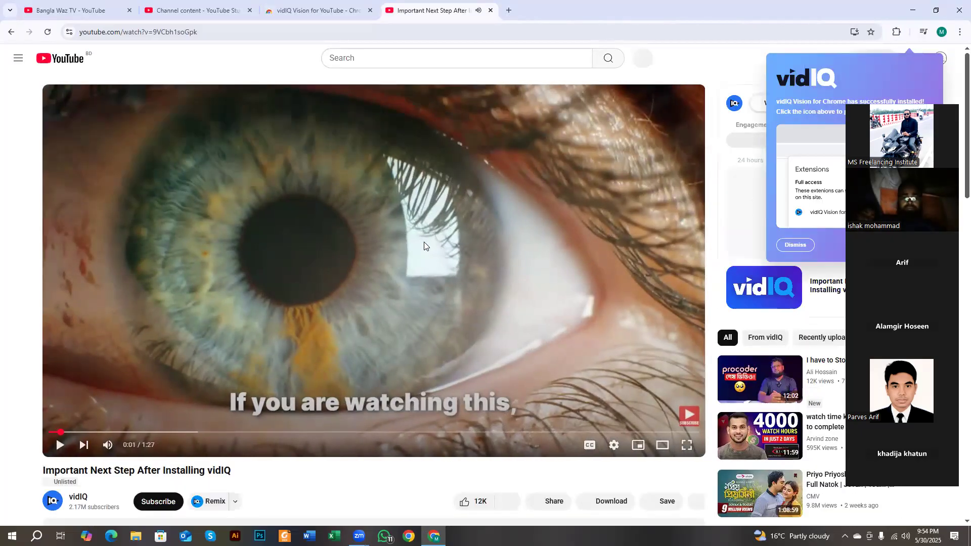
left_click(356, 9)
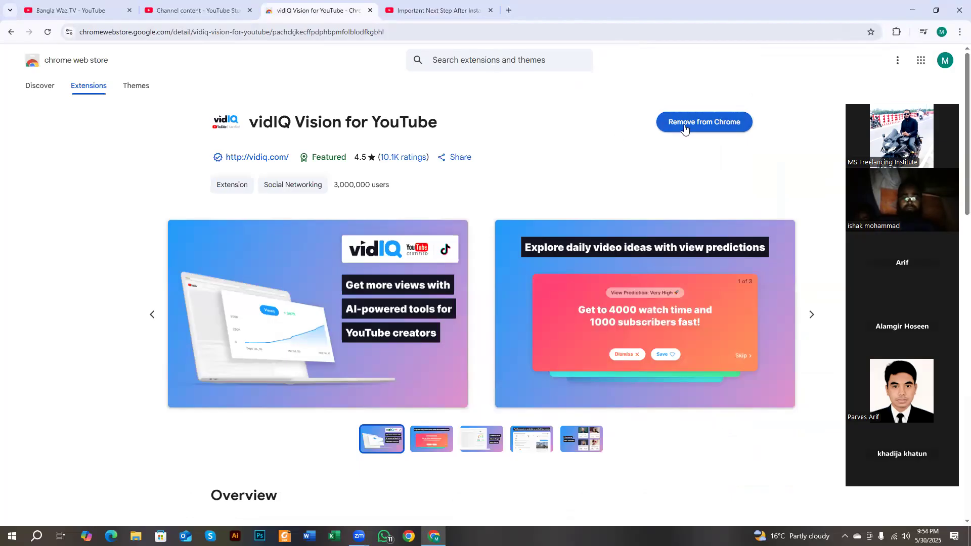
left_click(464, 11)
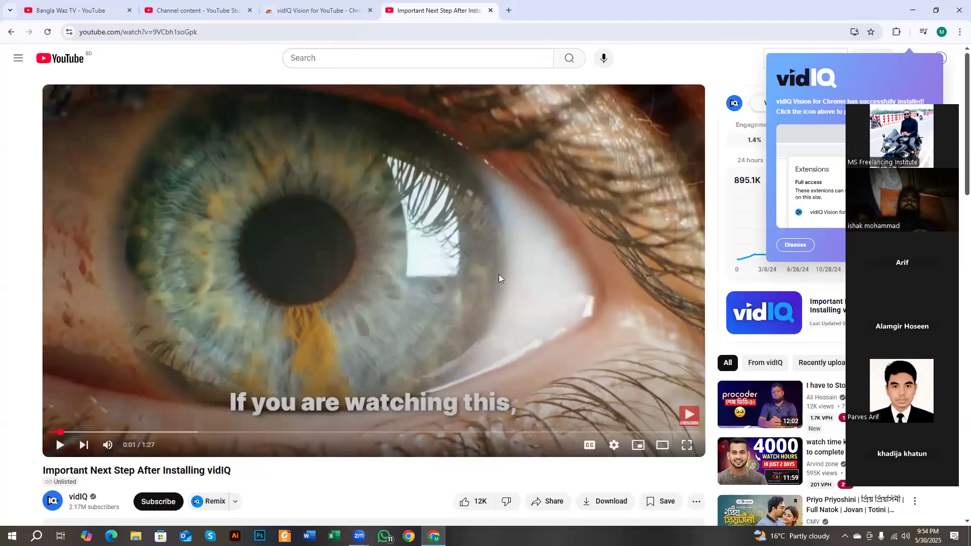
scroll(455, 303, "down", 3)
scroll(404, 350, "up", 3)
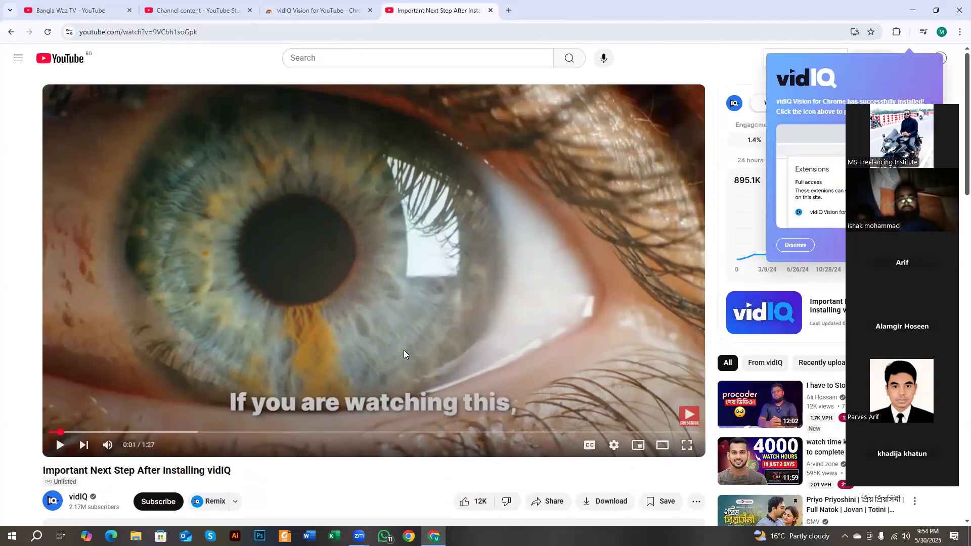
left_click(804, 246)
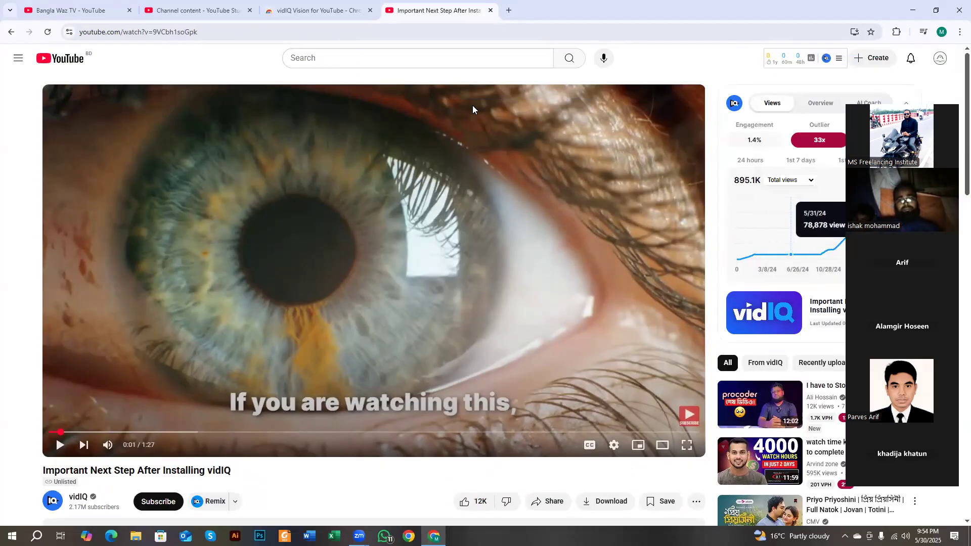
left_click(490, 11)
- Reload the Bangla Waz TV channel page from its address bar
left_click(77, 3)
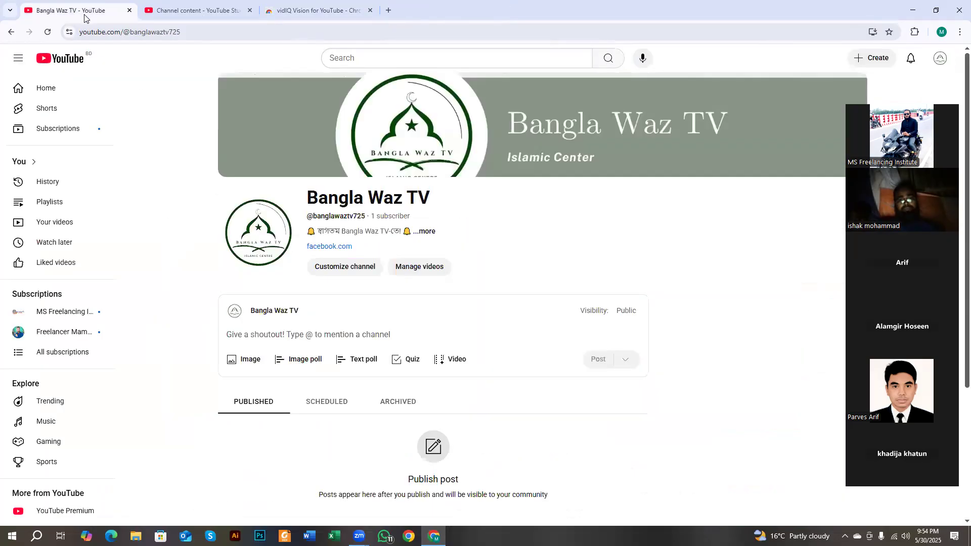
left_click(166, 31)
key("Return")
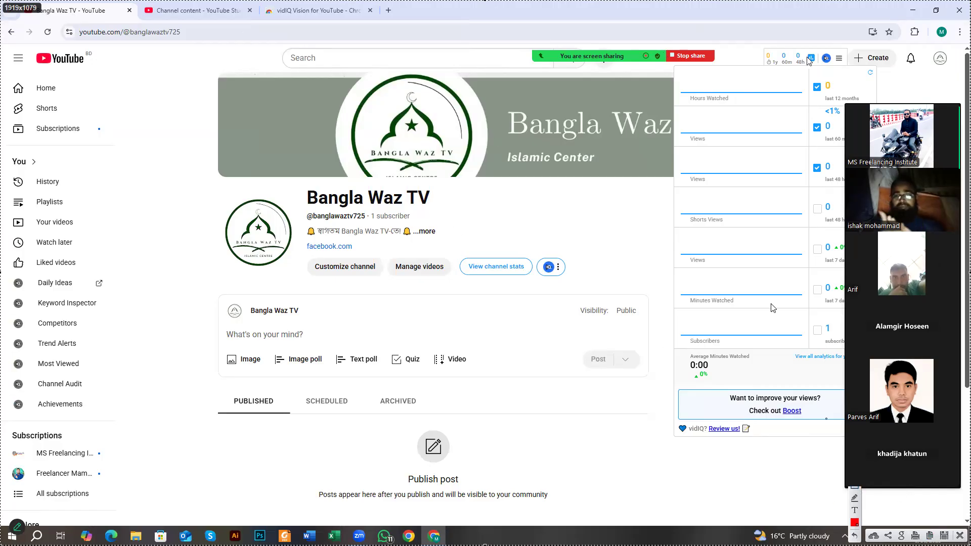
- Outline vidIQ's stats (hours watched, views, Shorts views, minutes watched, subscribers), then clear the annotations
left_click_drag(755, 45, 852, 76)
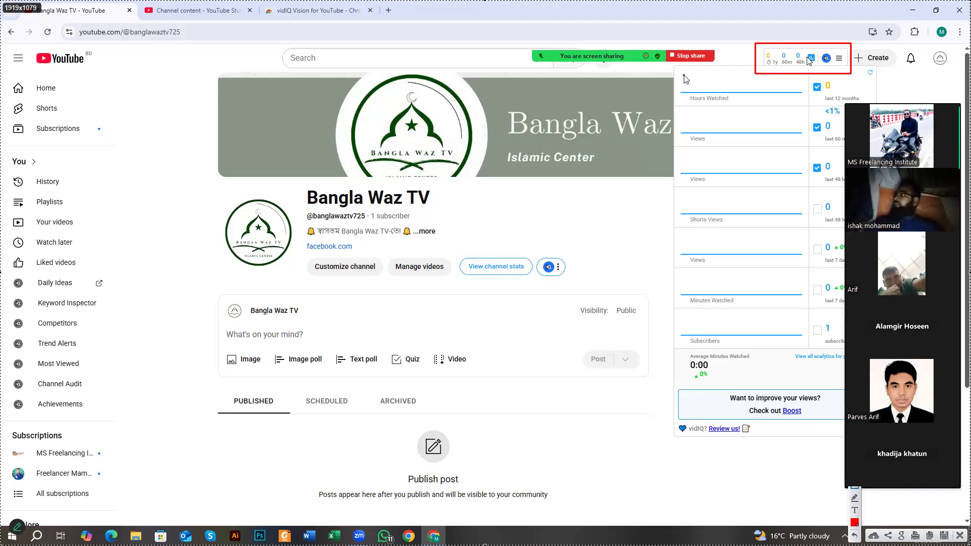
left_click_drag(675, 66, 808, 115)
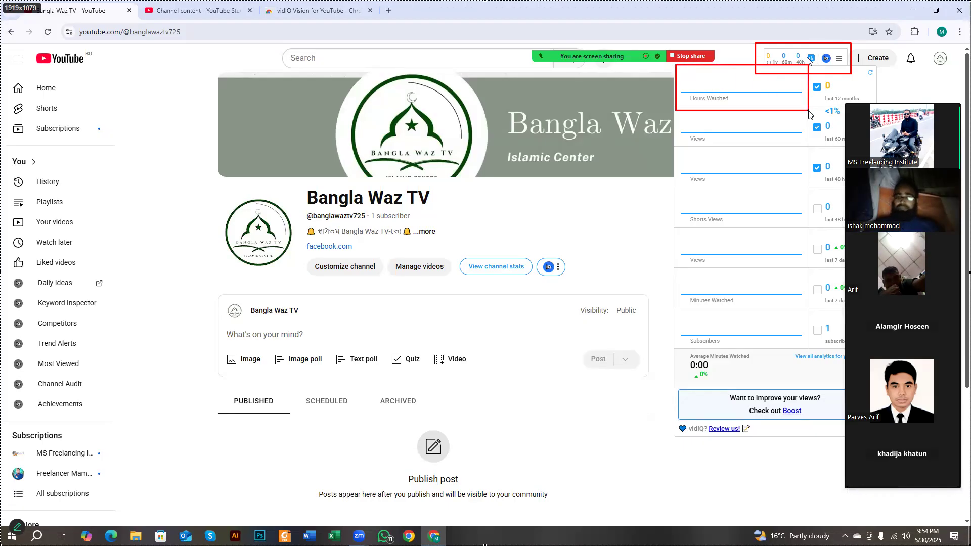
left_click_drag(670, 109, 807, 152)
mouse_move(675, 149)
left_mouse_down()
mouse_move(736, 189)
mouse_move(786, 192)
left_mouse_up()
left_click_drag(688, 177, 787, 230)
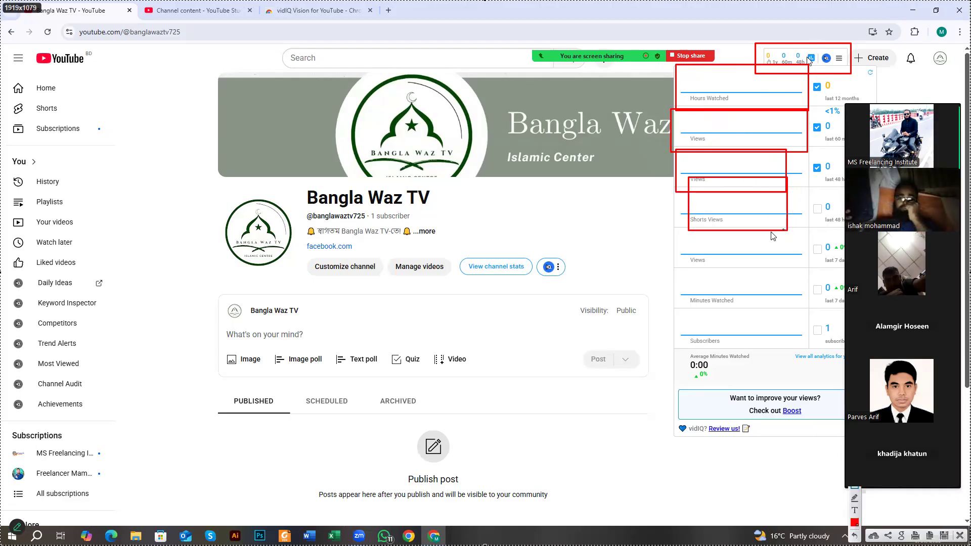
left_click_drag(682, 231, 813, 263)
mouse_move(678, 275)
left_mouse_down()
mouse_move(712, 305)
mouse_move(777, 306)
left_mouse_up()
mouse_move(673, 313)
left_mouse_down()
mouse_move(749, 354)
mouse_move(797, 346)
left_mouse_up()
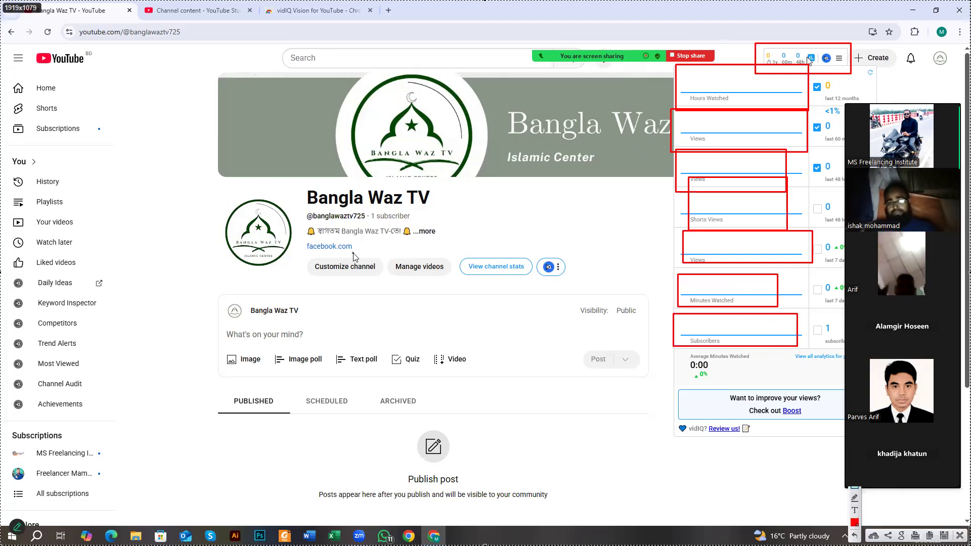
mouse_move(676, 65)
left_mouse_down()
mouse_move(774, 196)
mouse_move(850, 400)
mouse_move(862, 421)
mouse_move(884, 433)
left_mouse_up()
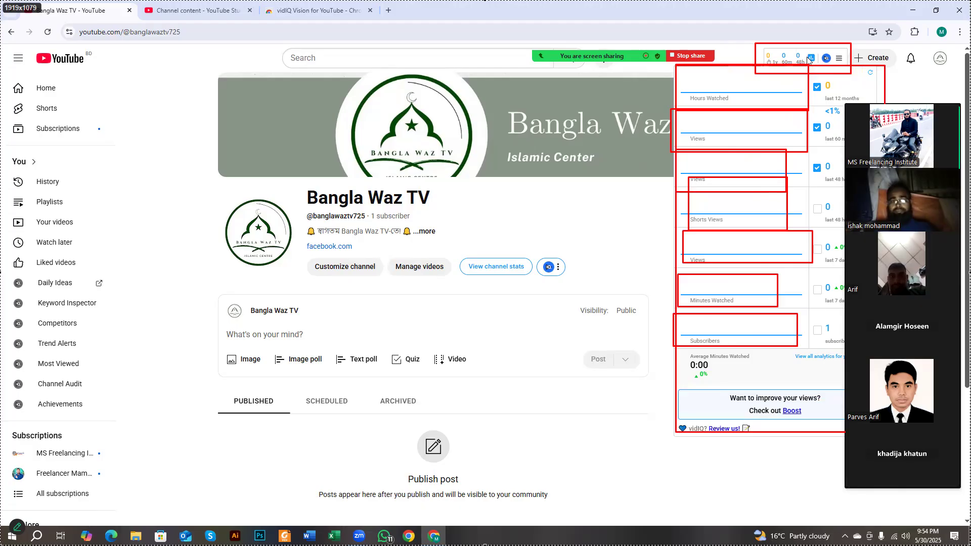
right_click(554, 208)
left_click(597, 278)
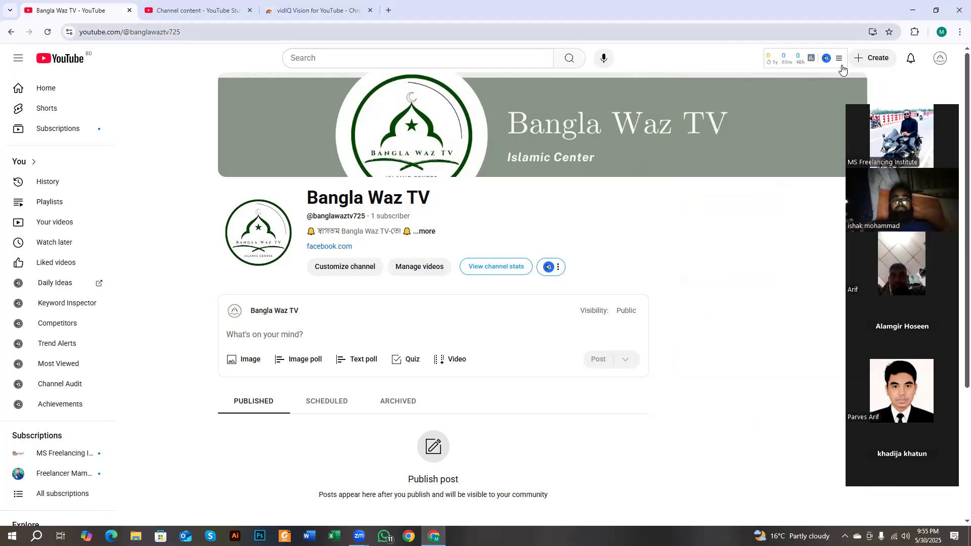
- Check vidIQ's real-time channel stats, then replace the vidIQ tab with a blank new tab
mouse_move(800, 72)
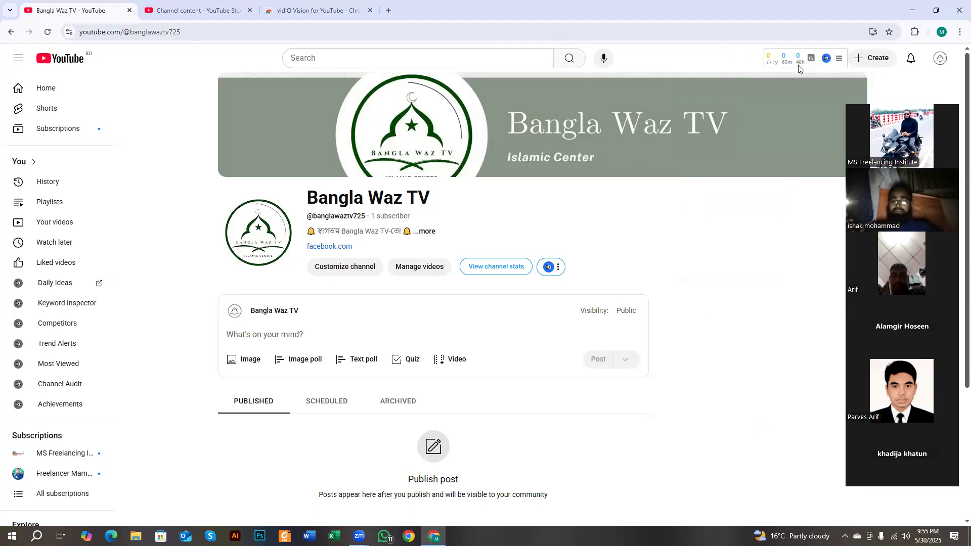
left_click(798, 66)
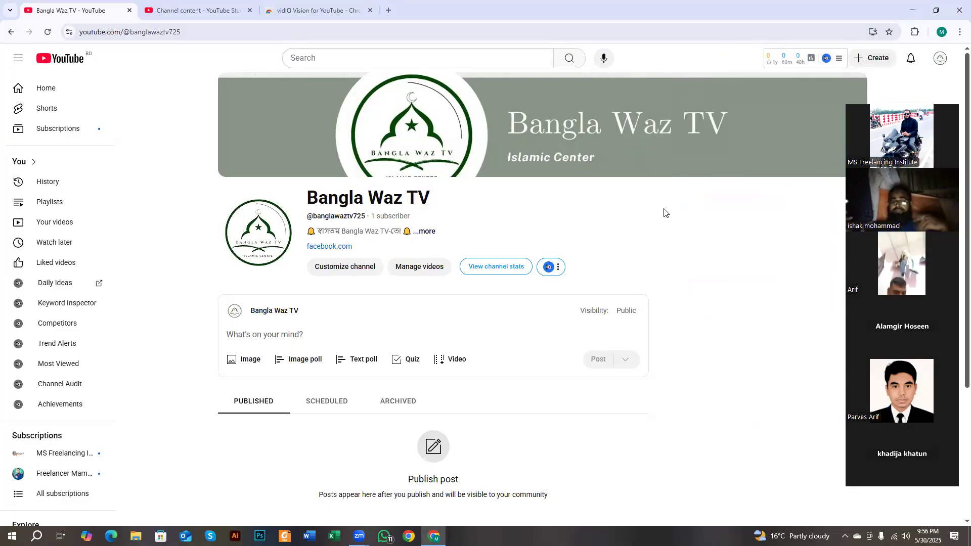
left_click(370, 12)
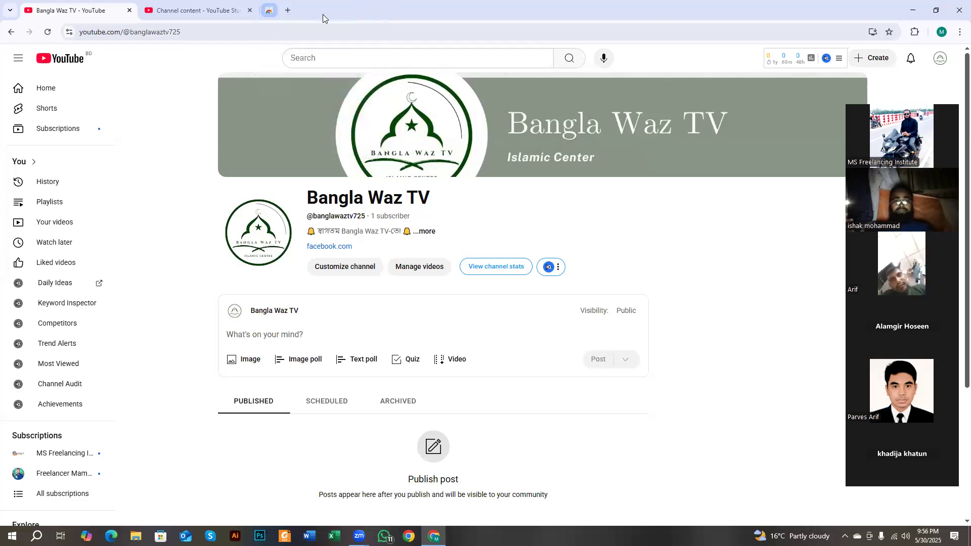
left_click(274, 12)
left_click(291, 32)
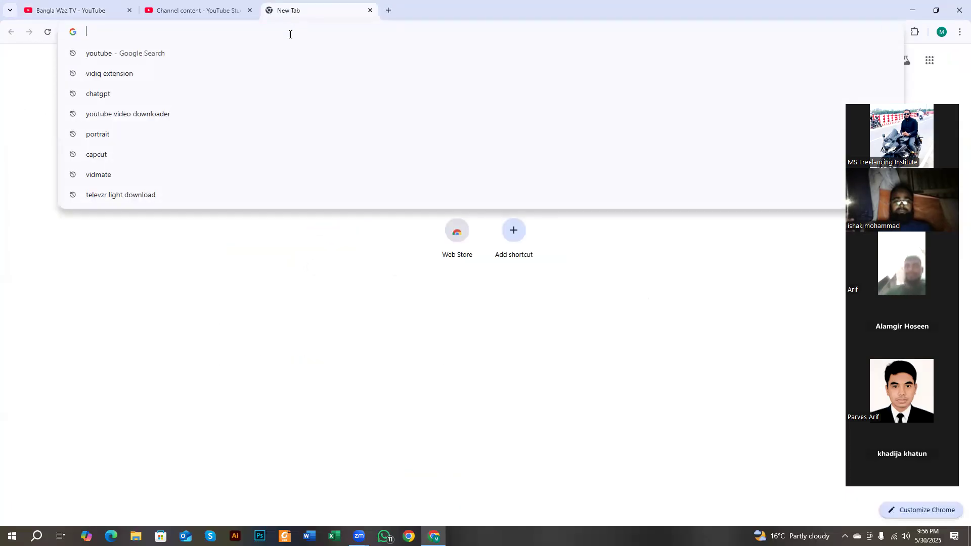
- Open chatgpt.com from a Google search and log in with Continue with Google
left_click(244, 96)
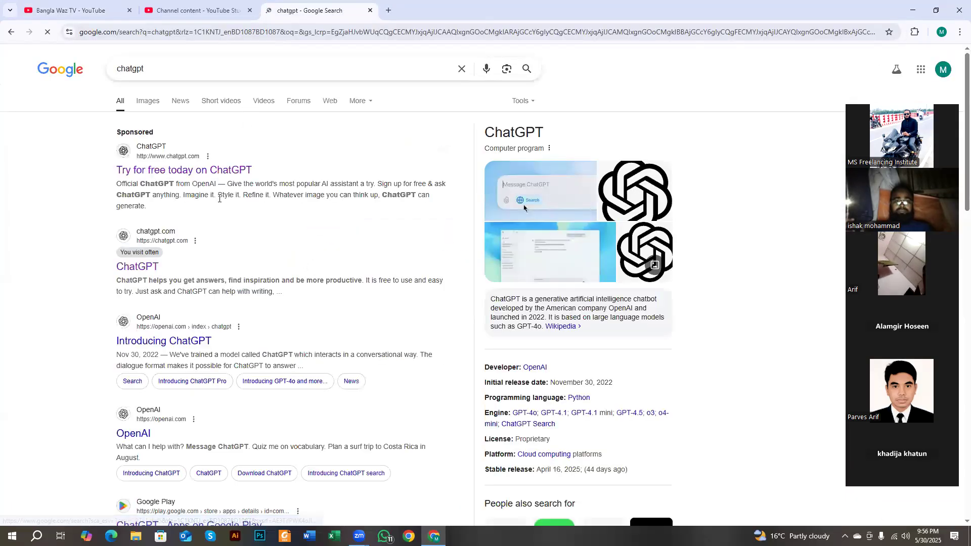
left_click(150, 273)
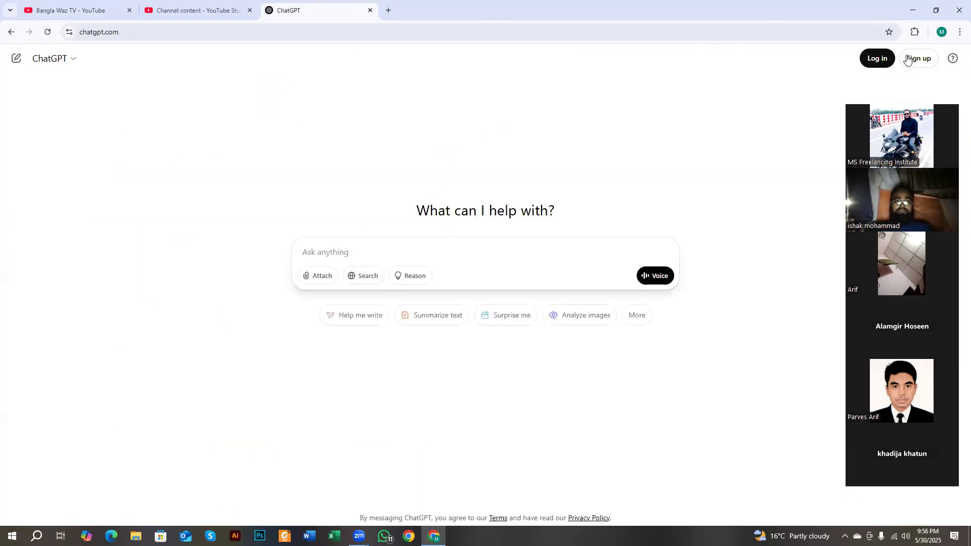
left_click(884, 59)
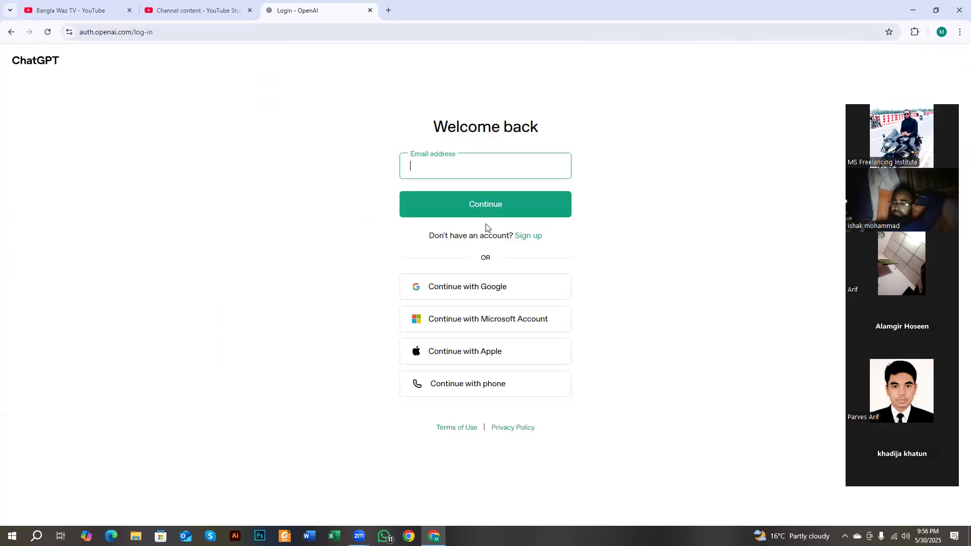
left_click(479, 286)
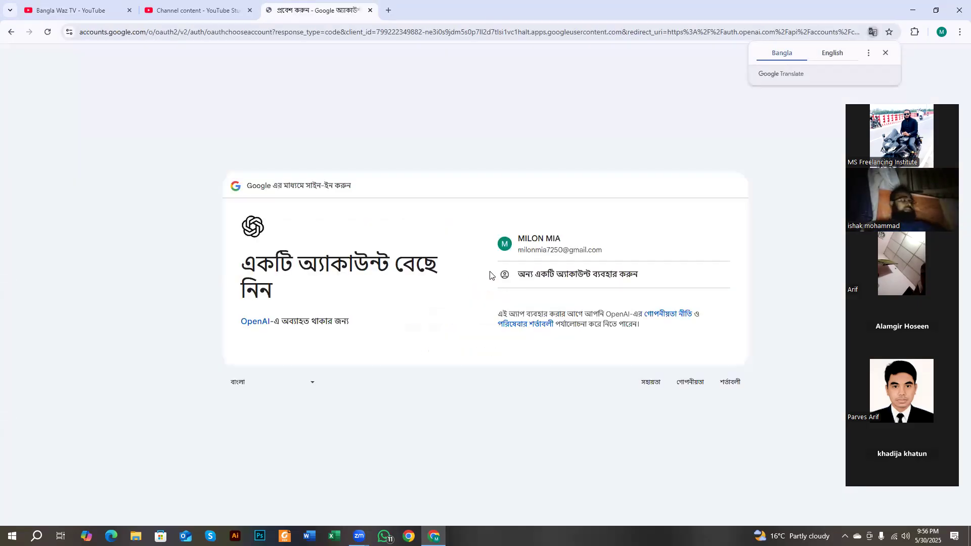
left_click(536, 252)
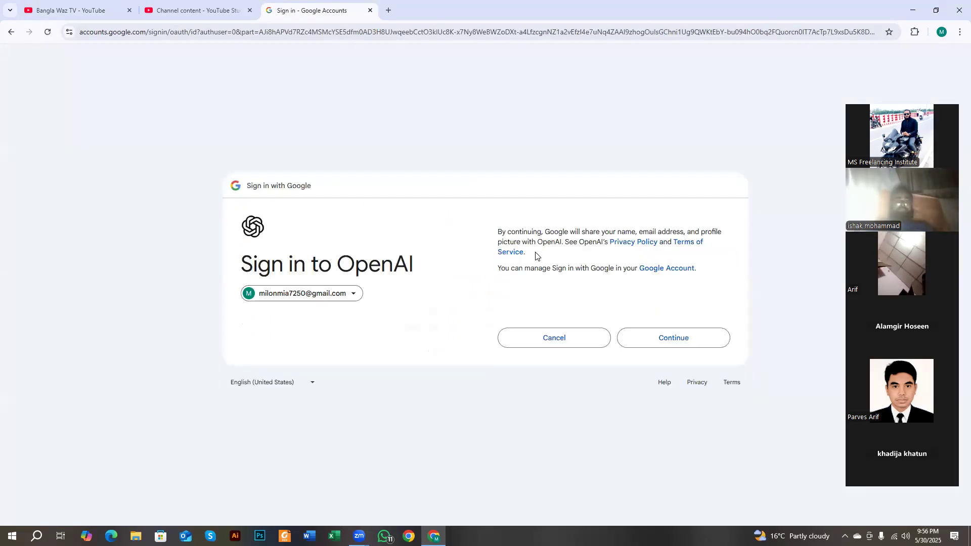
left_click(649, 334)
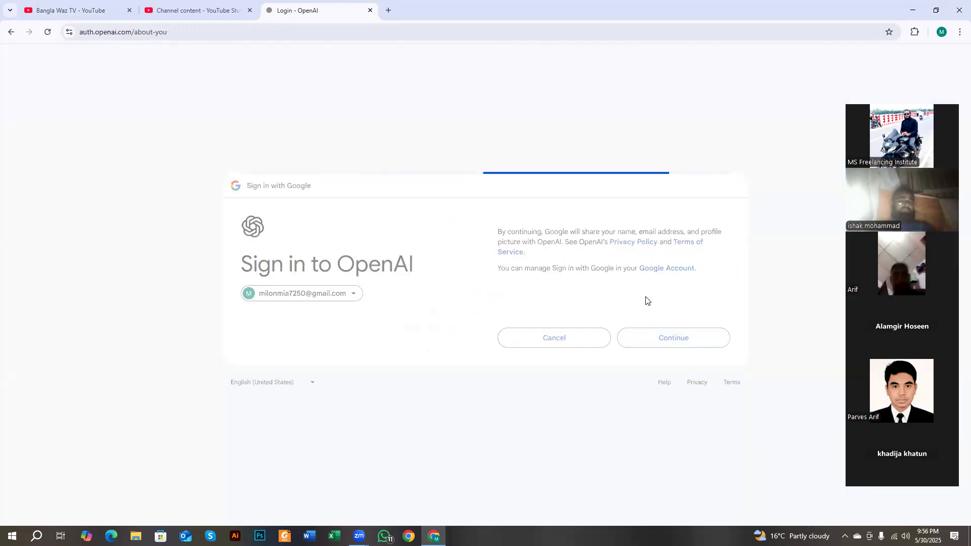
- Enter the user's full name and birthday in the about-you form, submit, and dismiss the tips
left_click(428, 167)
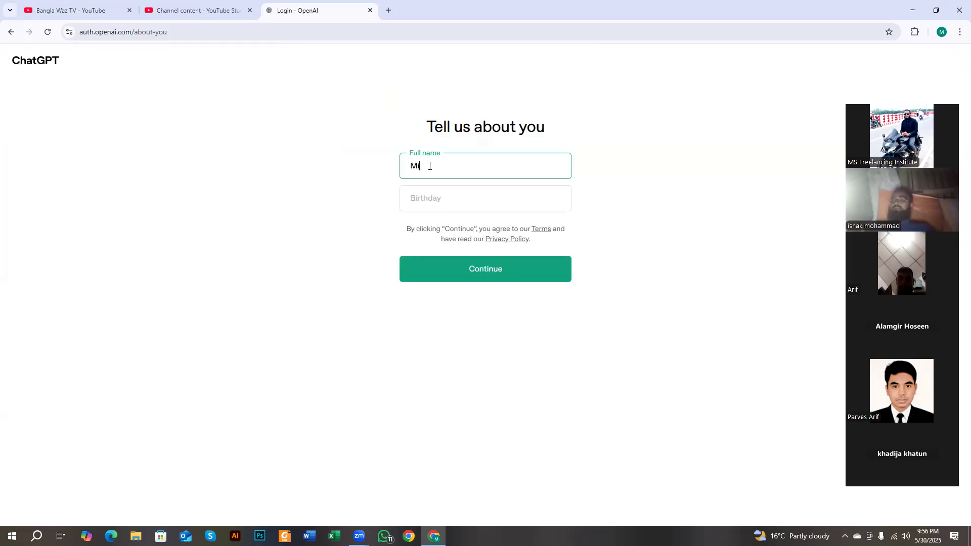
left_click(432, 198)
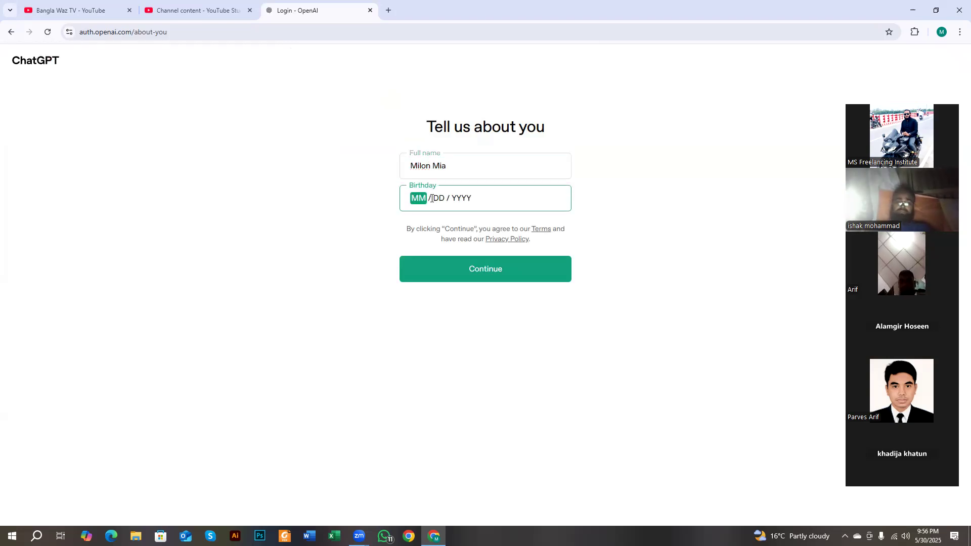
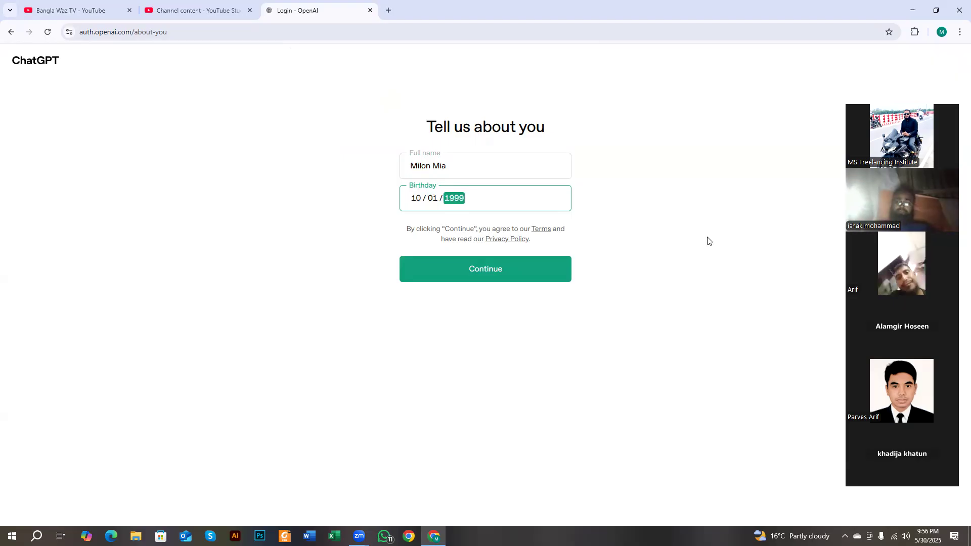
key("Return")
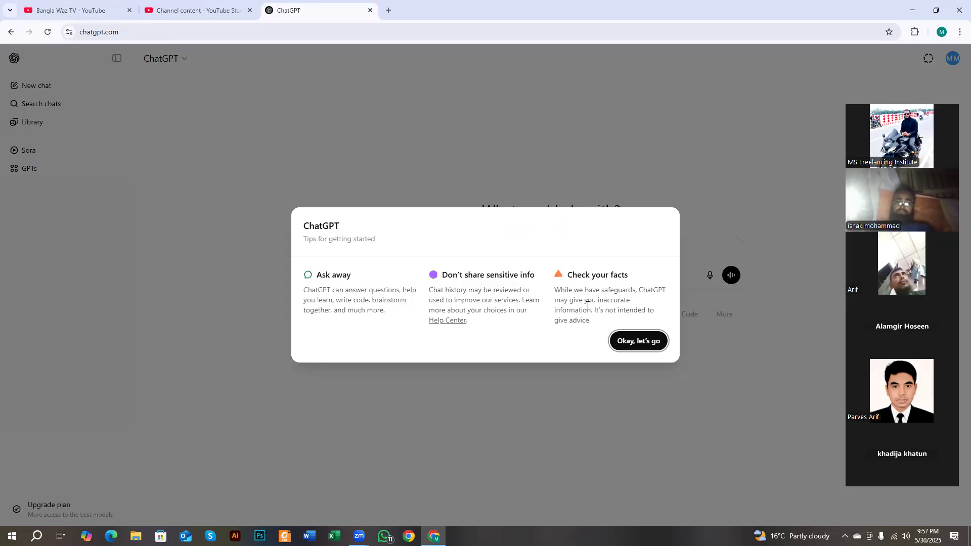
left_click(637, 341)
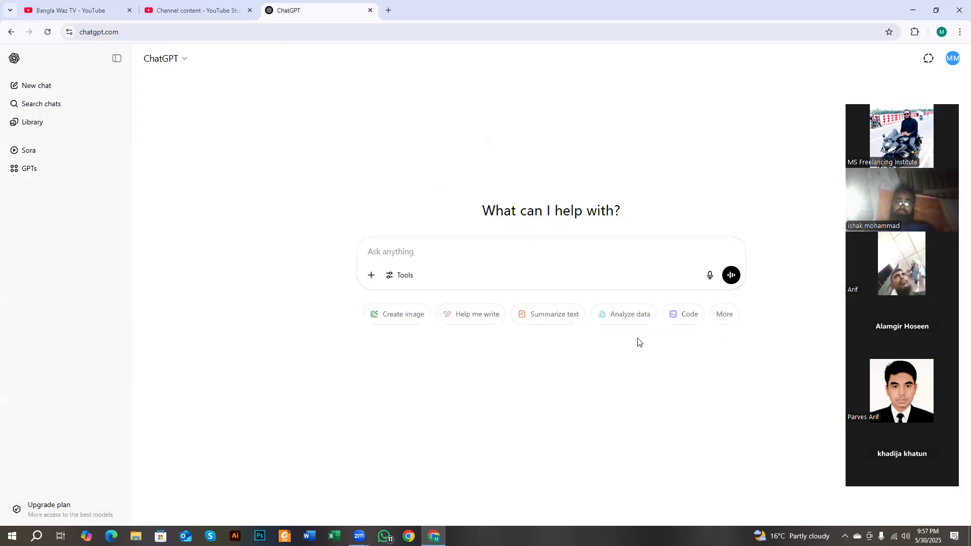
- Copy the ChatGPT address and add it as a new-tab shortcut
left_click(288, 32)
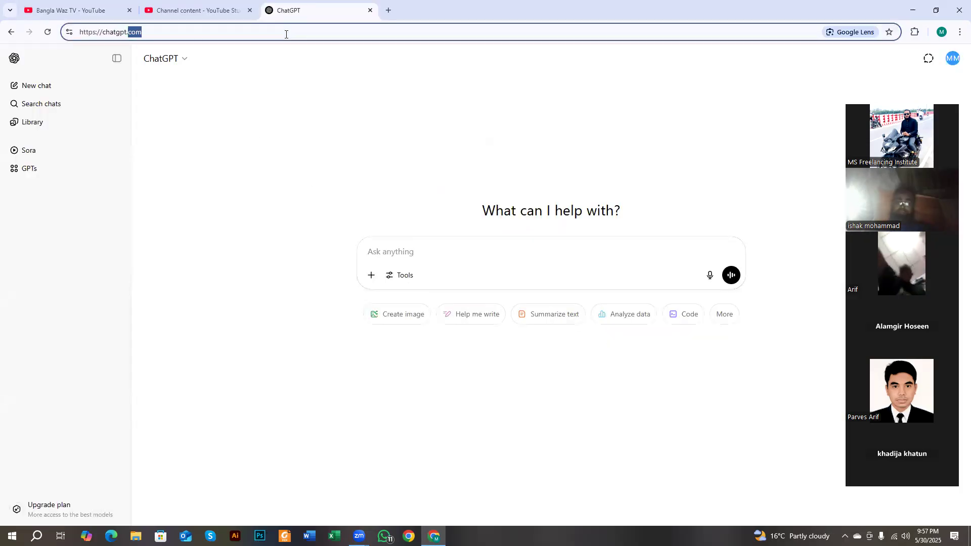
right_click(127, 33)
left_click(161, 127)
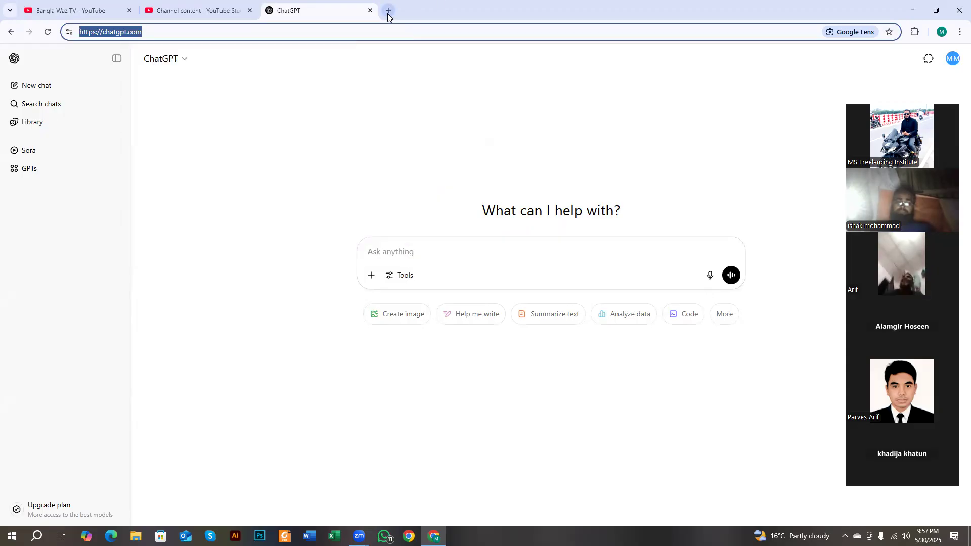
left_click(388, 10)
left_click(504, 233)
left_click(479, 302)
key("ctrl+v")
left_click(589, 338)
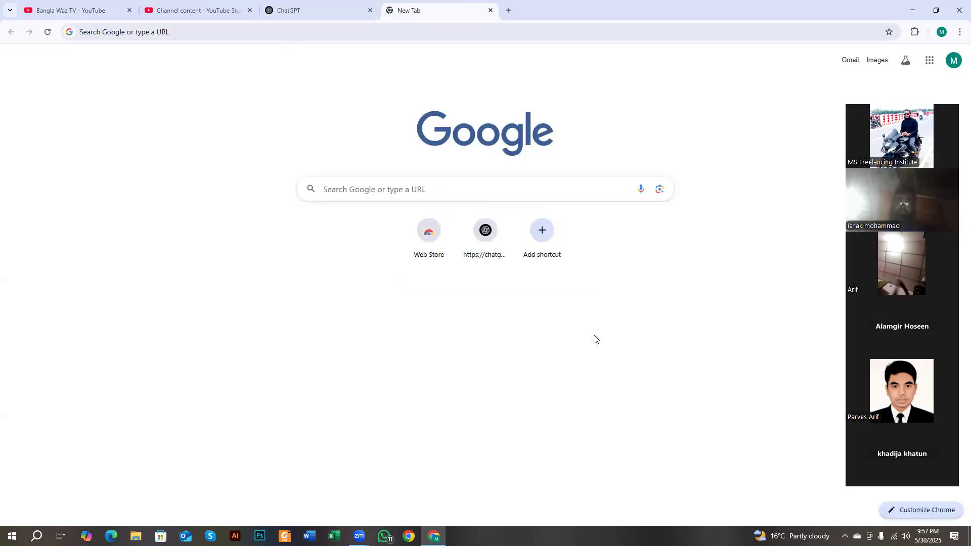
- Turn on the bookmarks bar and bookmark ChatGPT on it
left_click(959, 32)
mouse_move(824, 197)
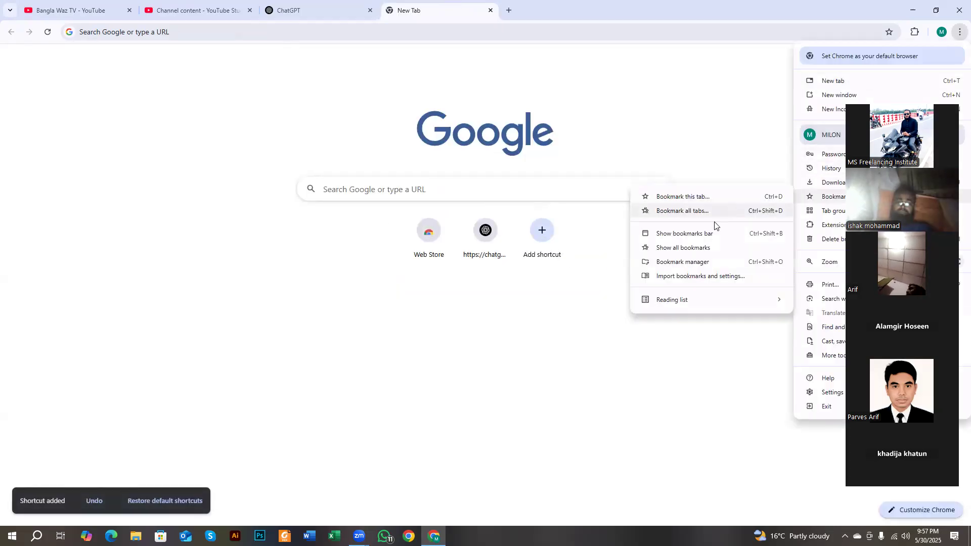
left_click(693, 240)
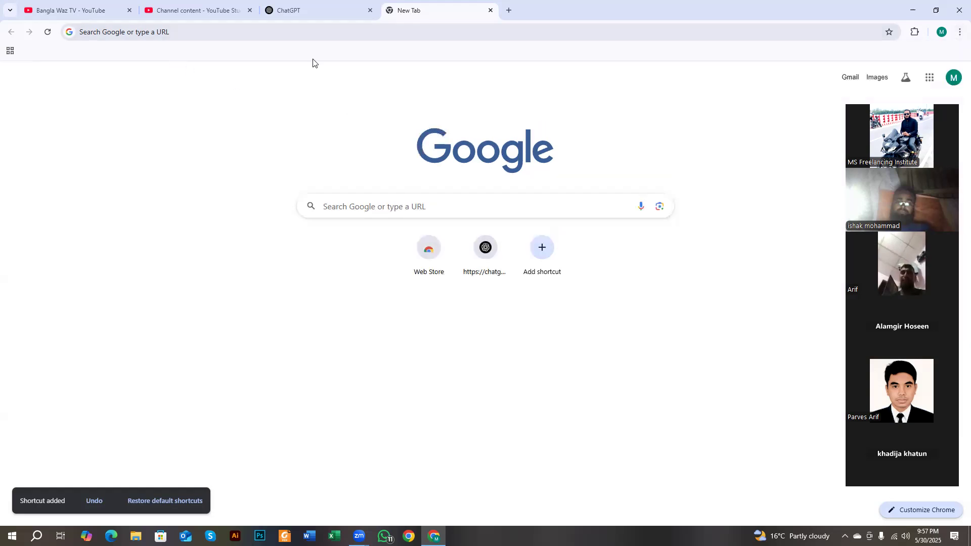
left_click(314, 15)
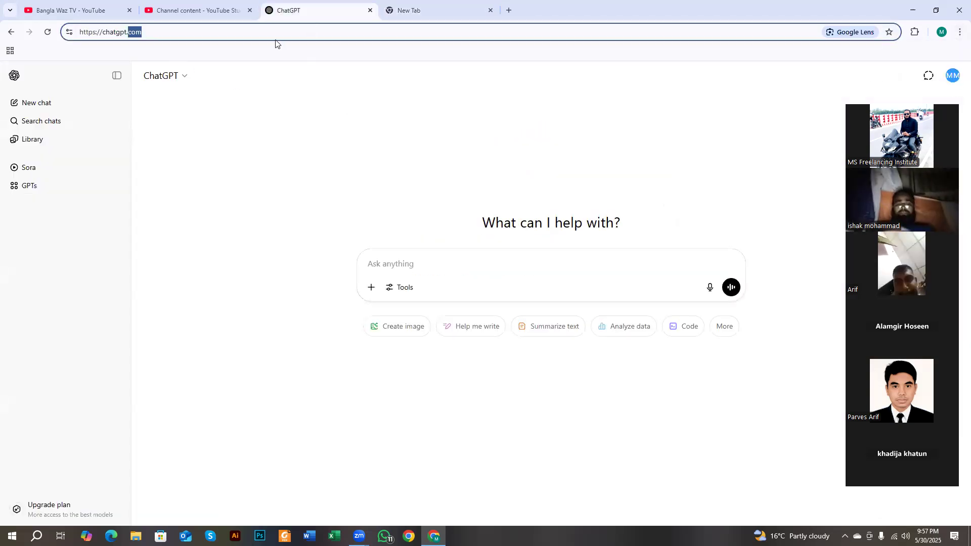
left_click(140, 32)
left_click_drag(133, 34, 116, 55)
- Close the extra new tab and dismiss YouTube Studio's 2-Step Verification warning
left_click(445, 10)
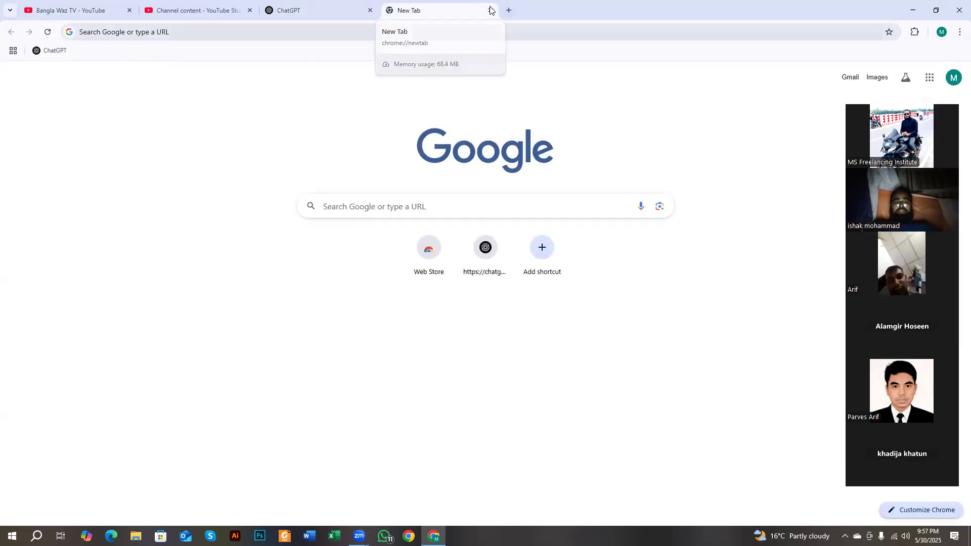
left_click(490, 10)
left_click(144, 4)
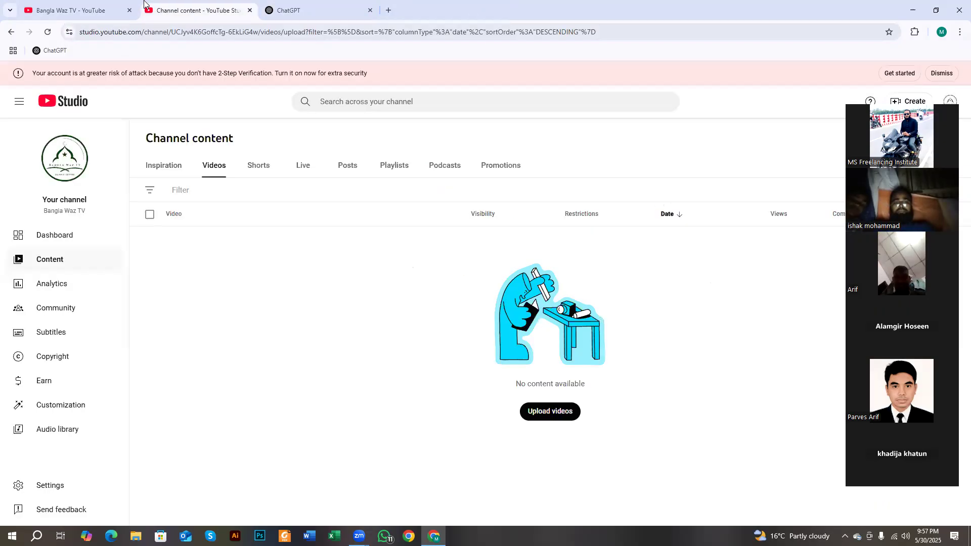
left_click(341, 6)
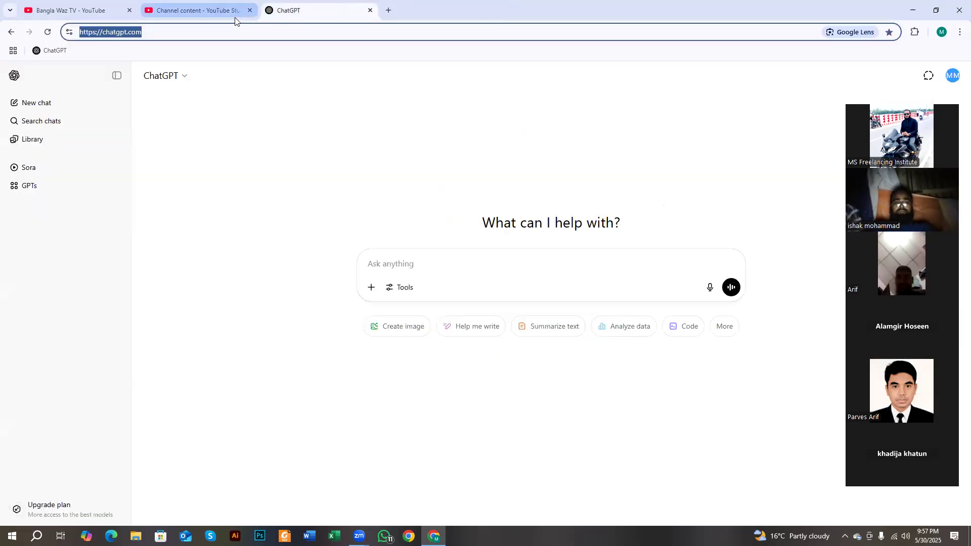
left_click(223, 11)
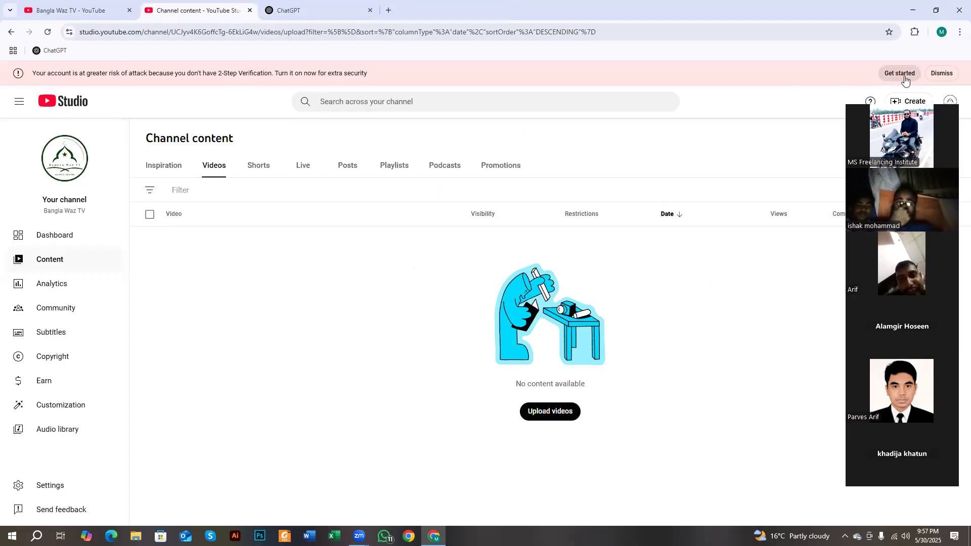
left_click(930, 77)
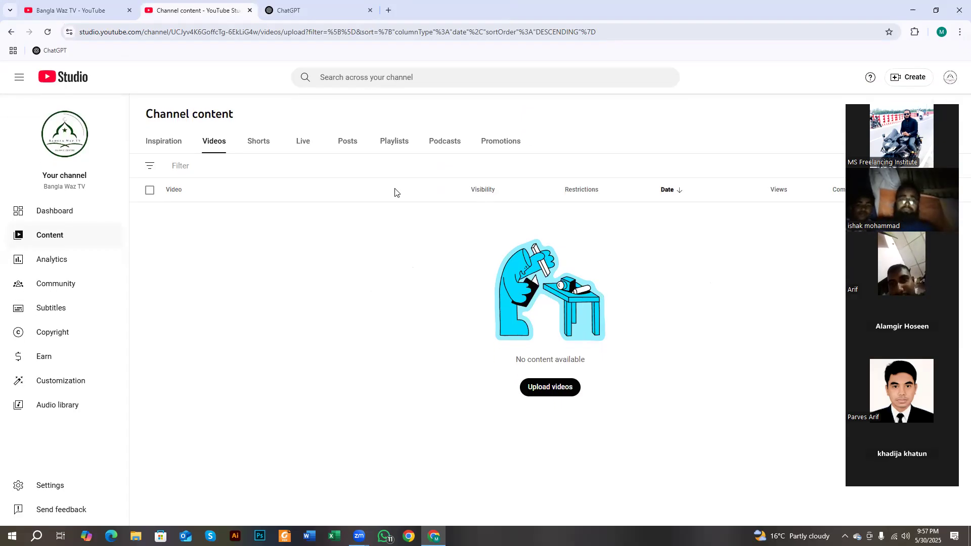
left_click(311, 11)
left_click(308, 113)
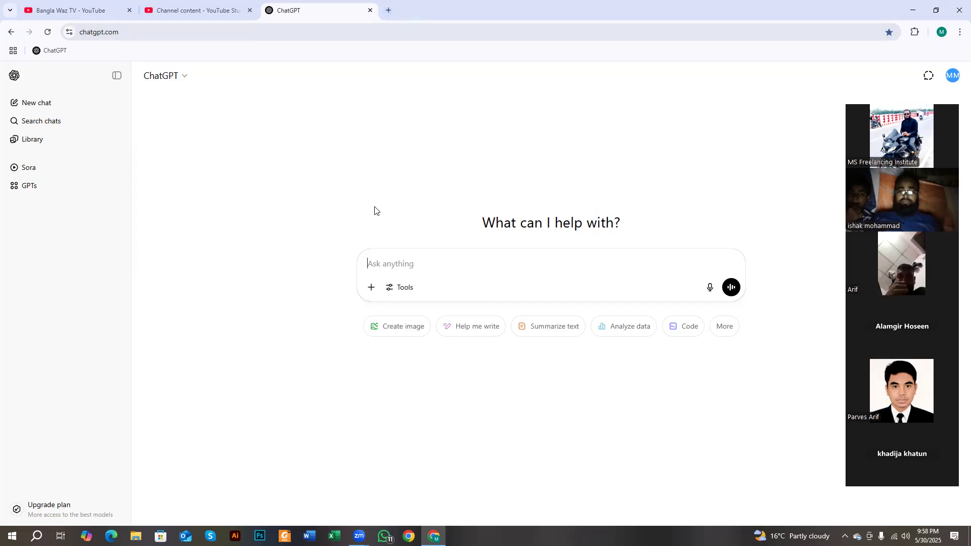
- Minimize the Chrome window showing ChatGPT to reveal the desktop
left_click(906, 15)
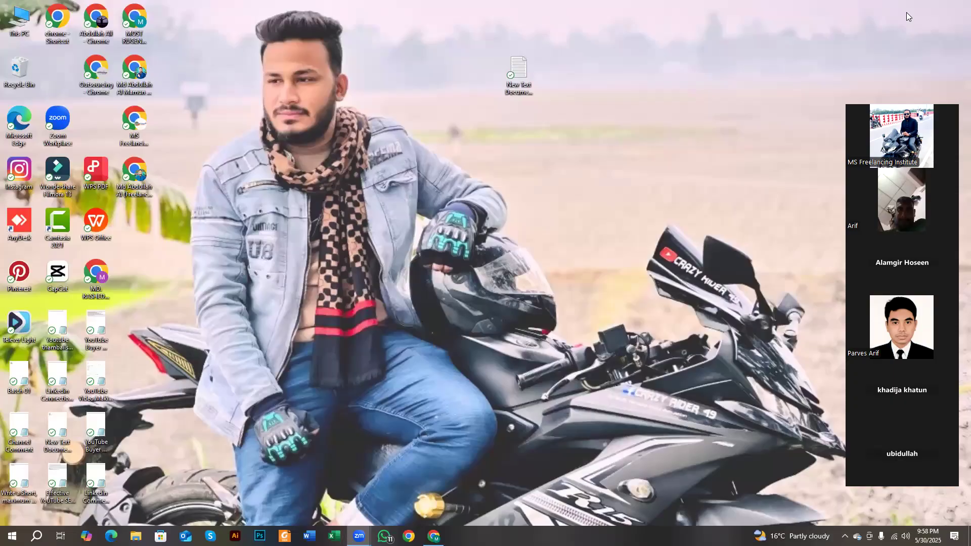
right_click(364, 102)
left_click(399, 126)
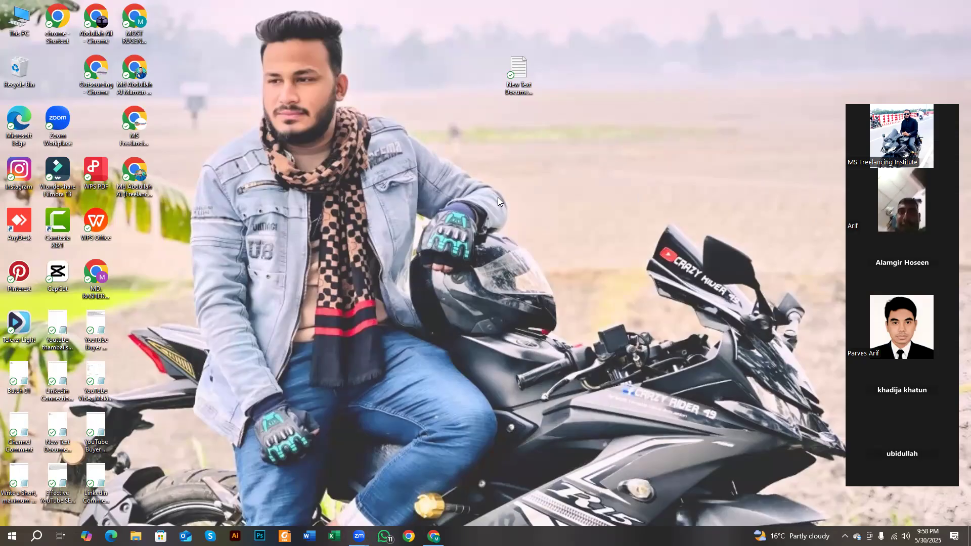
right_click(302, 91)
left_click(324, 121)
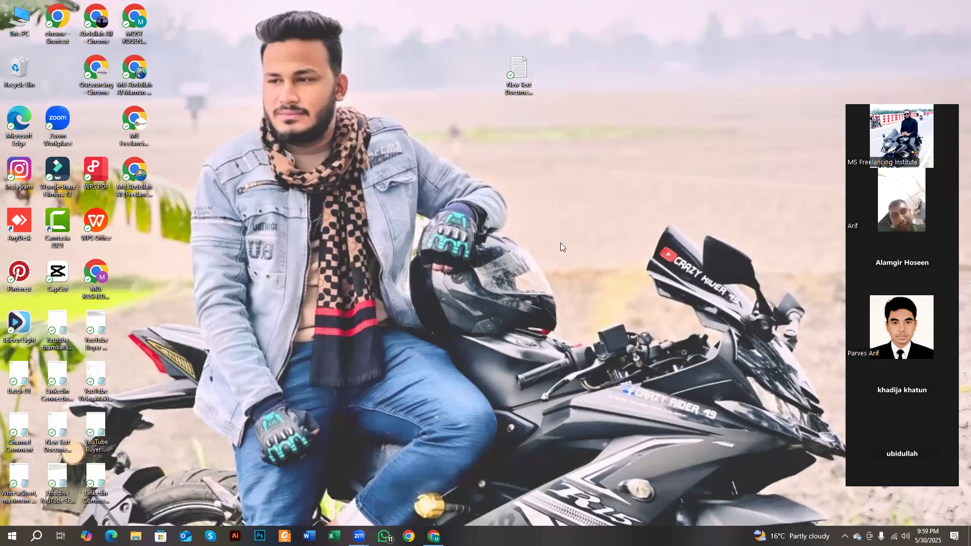
left_click(434, 536)
left_click(433, 536)
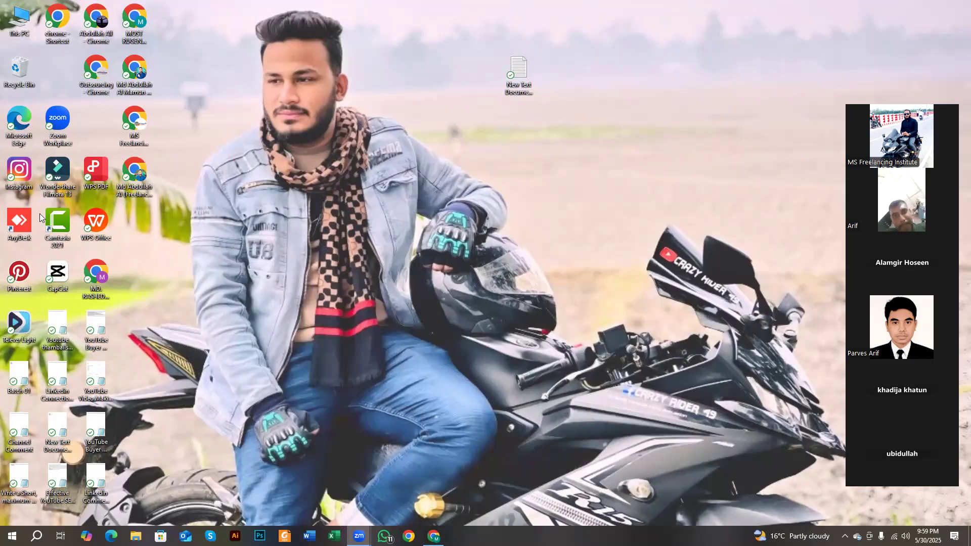
- In Downloads, compare the 0527 videos and play the 45 MB Shaikh Ahmadullah lecture
double_click(23, 26)
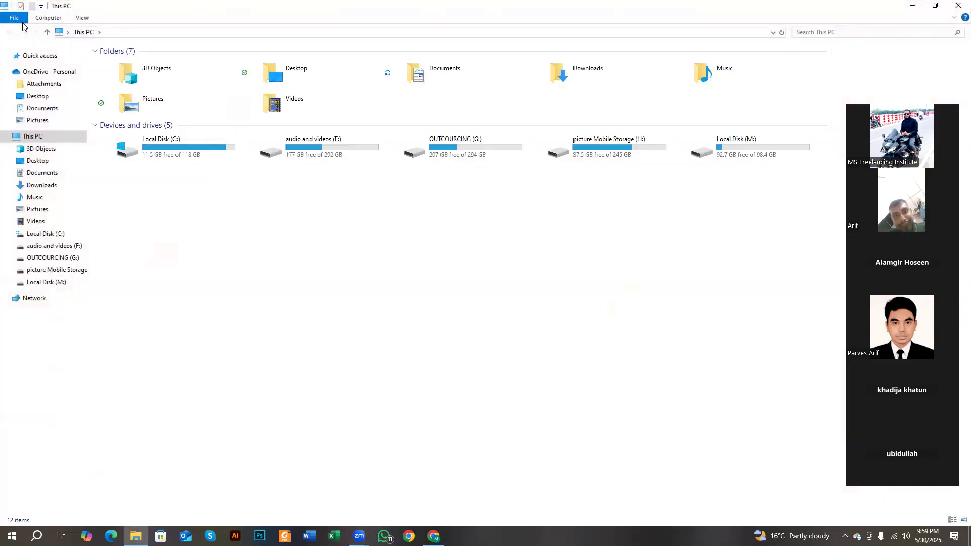
left_click(45, 185)
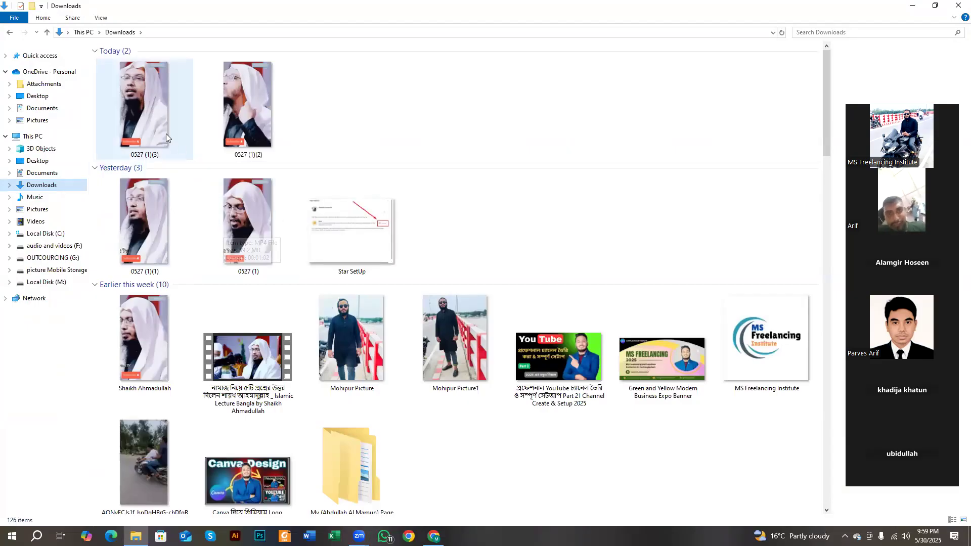
left_click(253, 121)
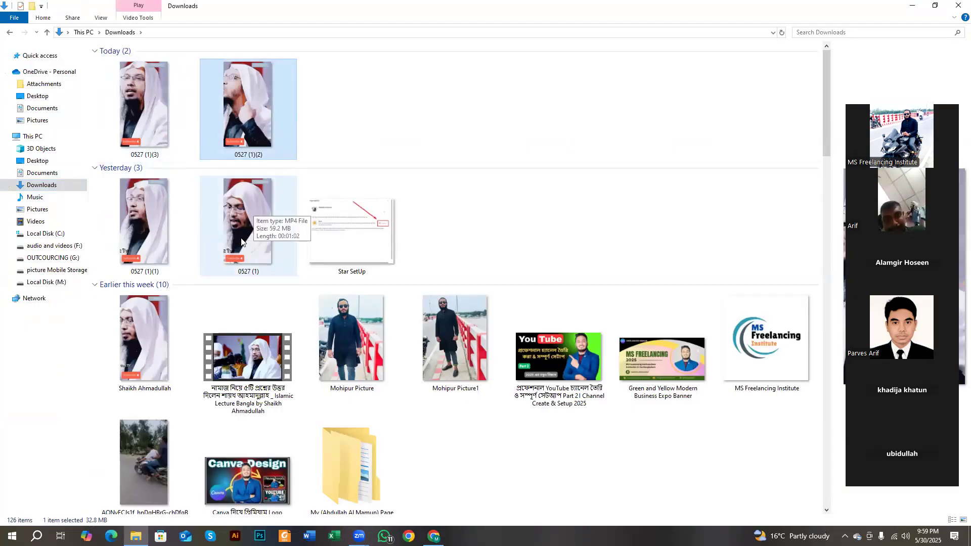
left_click(234, 357)
left_click(226, 254)
left_click(152, 228)
left_click(270, 122)
left_click(178, 112)
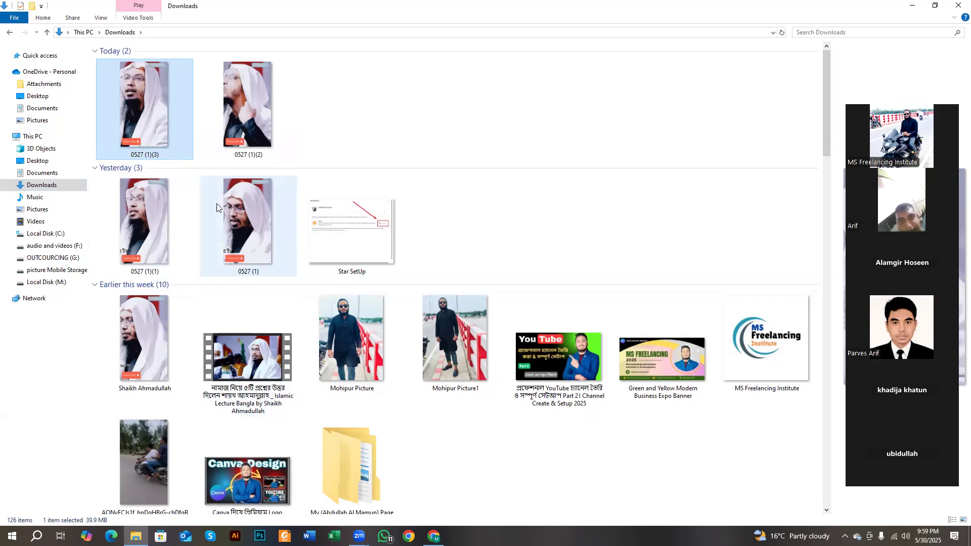
left_click(155, 340)
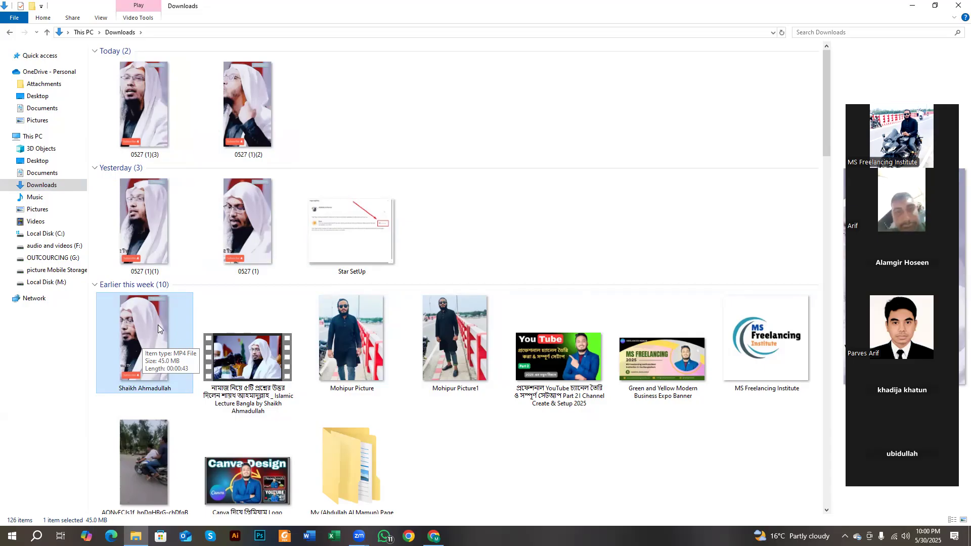
double_click(154, 335)
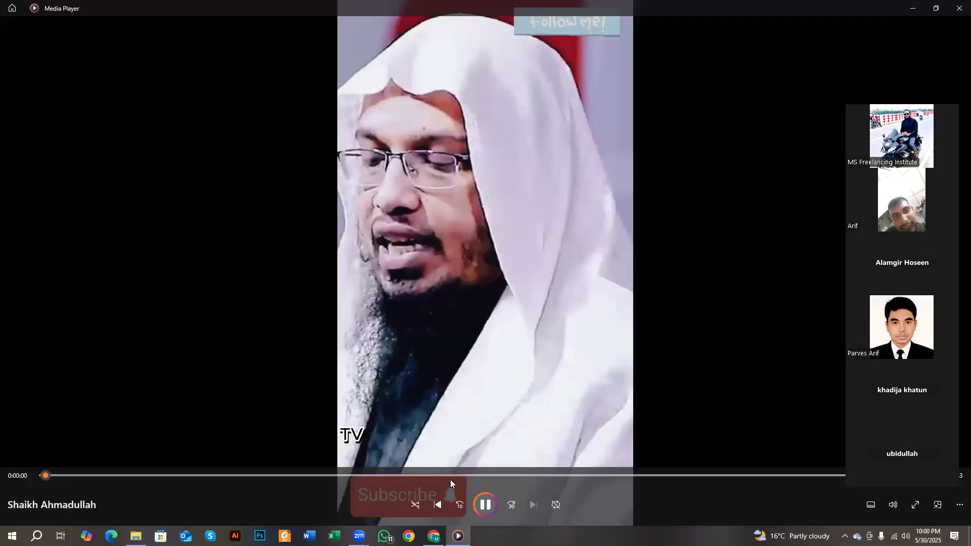
- Pause the lecture video and close Media Player
left_click(486, 504)
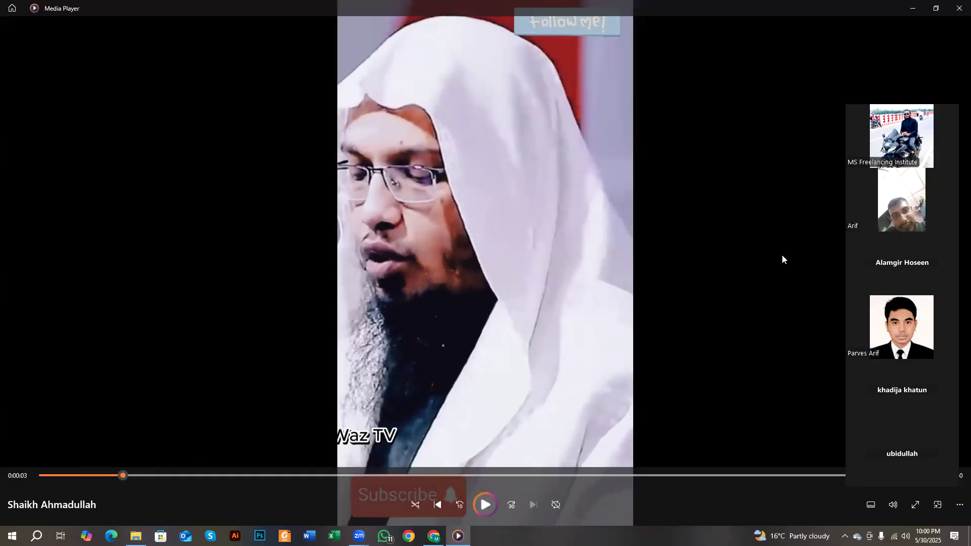
left_click(957, 12)
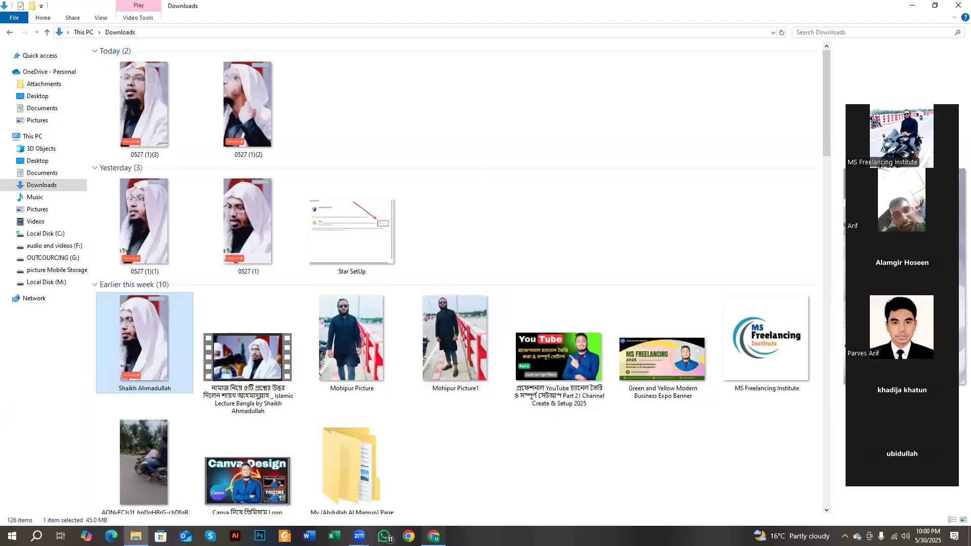
- In a new Chrome tab, search for google translate and open translate.google.com
left_click(433, 535)
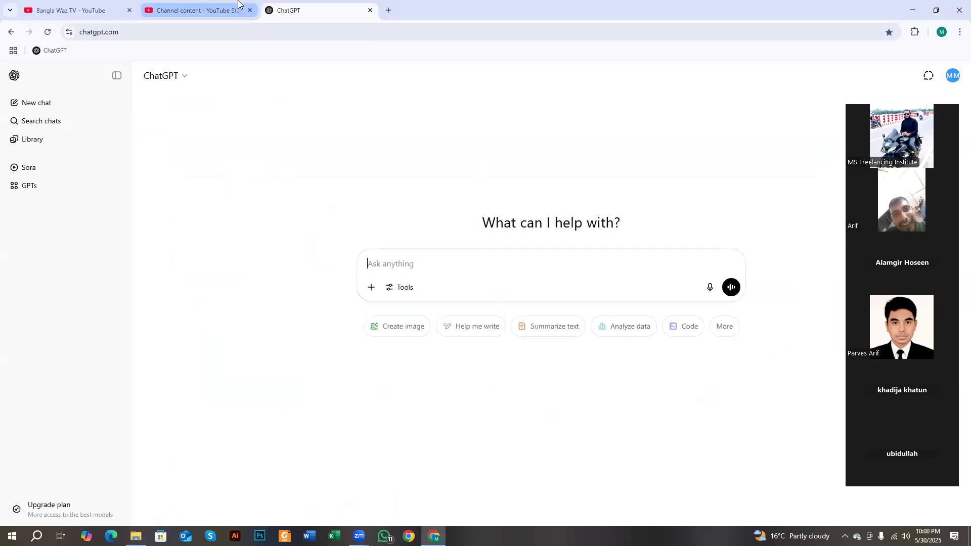
left_click(388, 10)
left_click(384, 32)
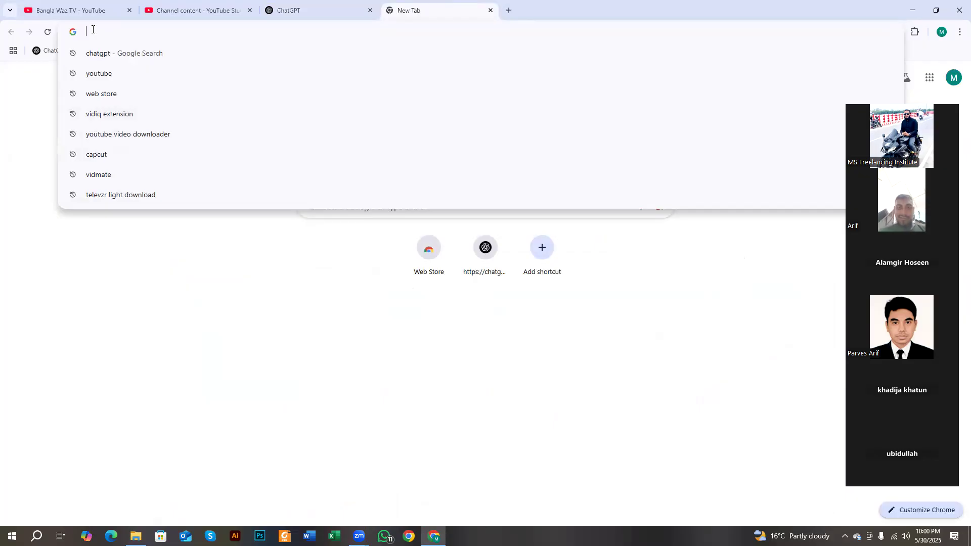
type("goo")
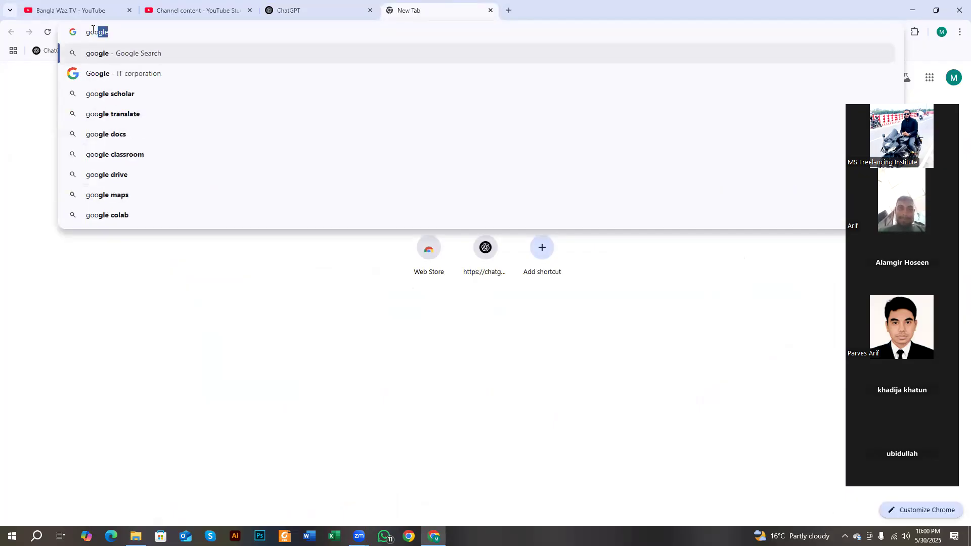
left_click(148, 107)
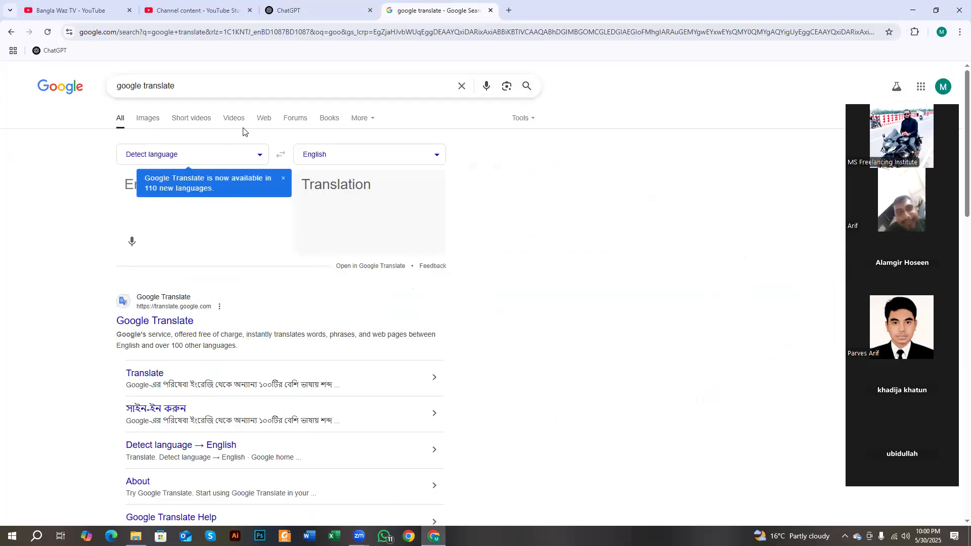
left_click(163, 320)
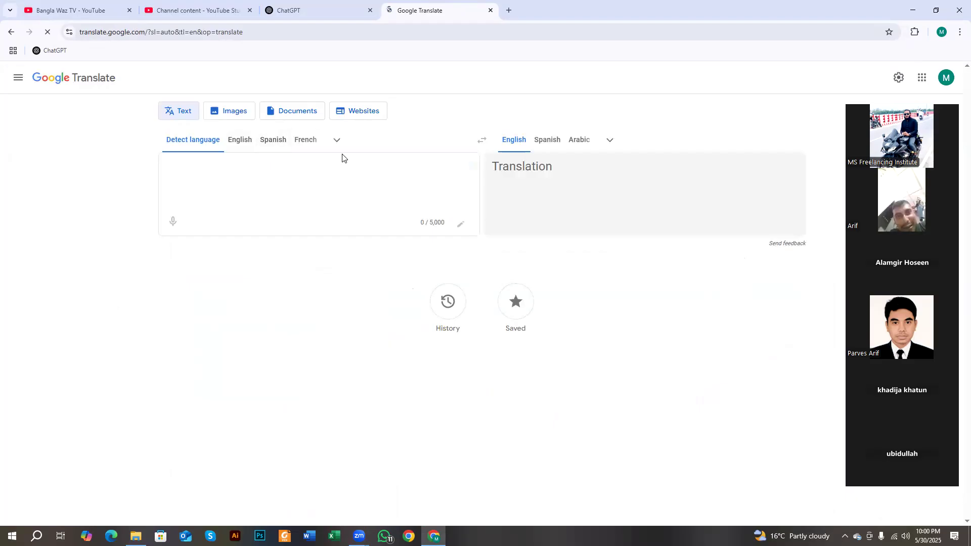
- Set Google Translate's source language to Bengali
left_click(340, 141)
scroll(263, 308, "down", 2)
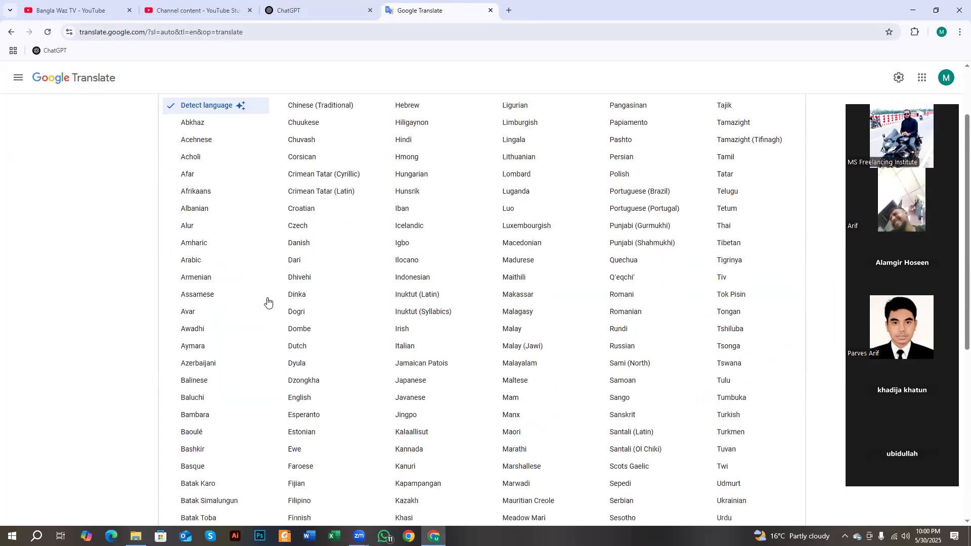
scroll(230, 354, "down", 1)
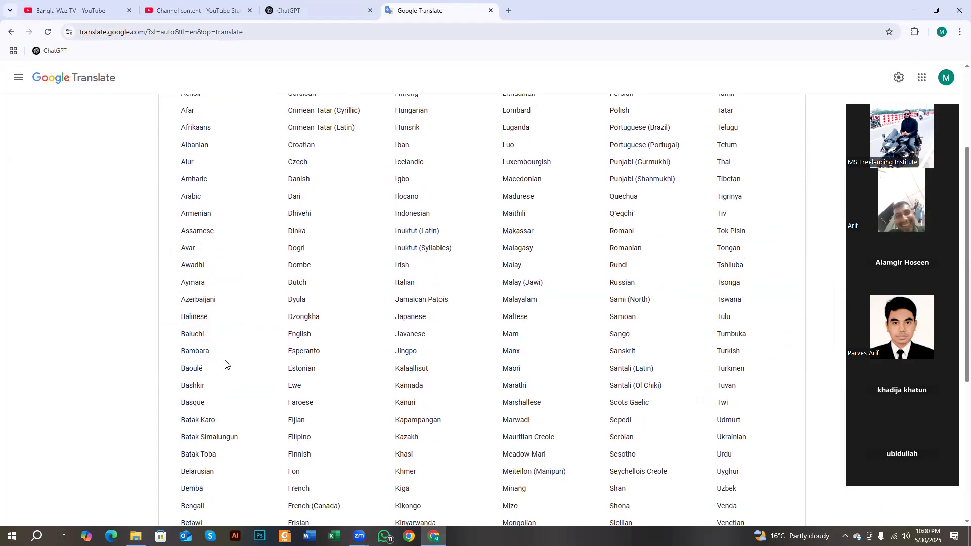
scroll(212, 455, "down", 1)
left_click(211, 456)
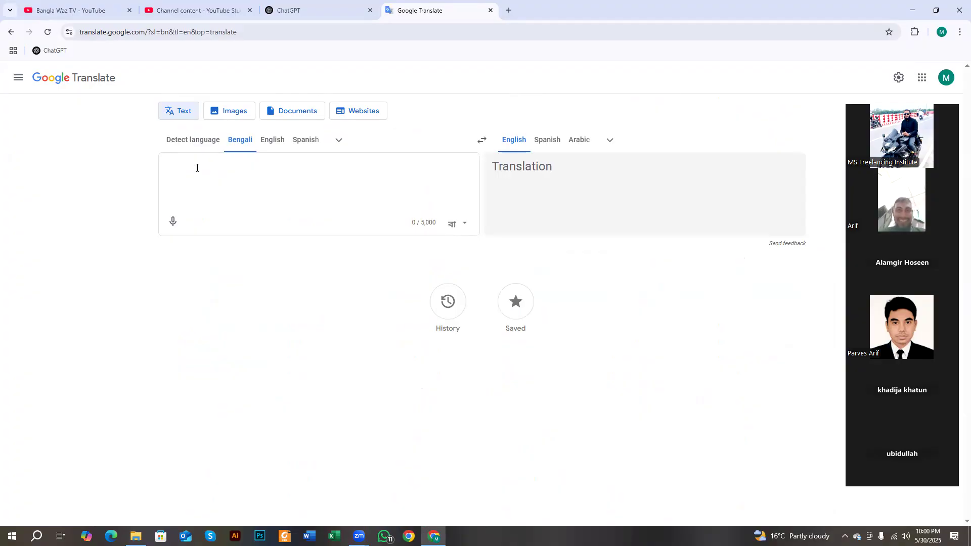
- Dictate Bengali text by microphone, deleting the misheard words and adding a danda (।)
left_click(175, 222)
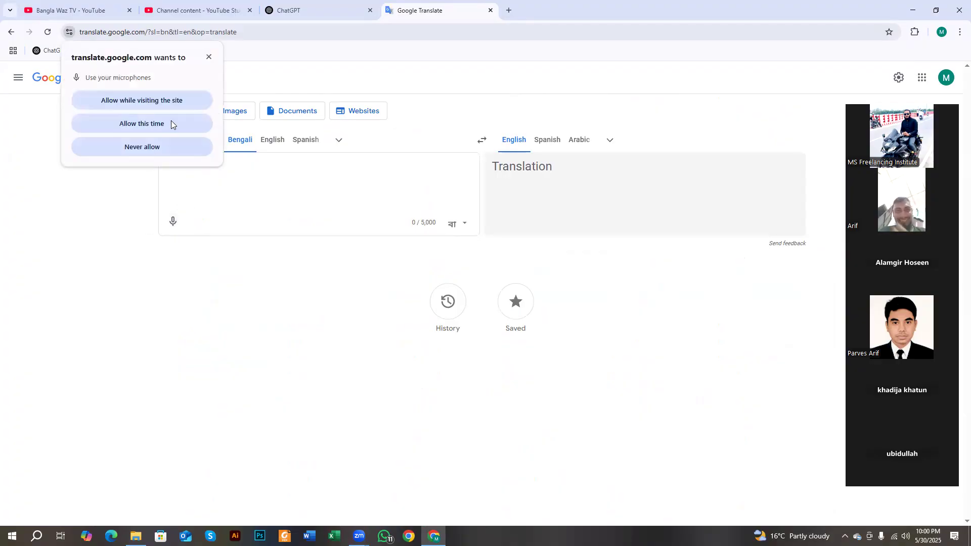
left_click(177, 99)
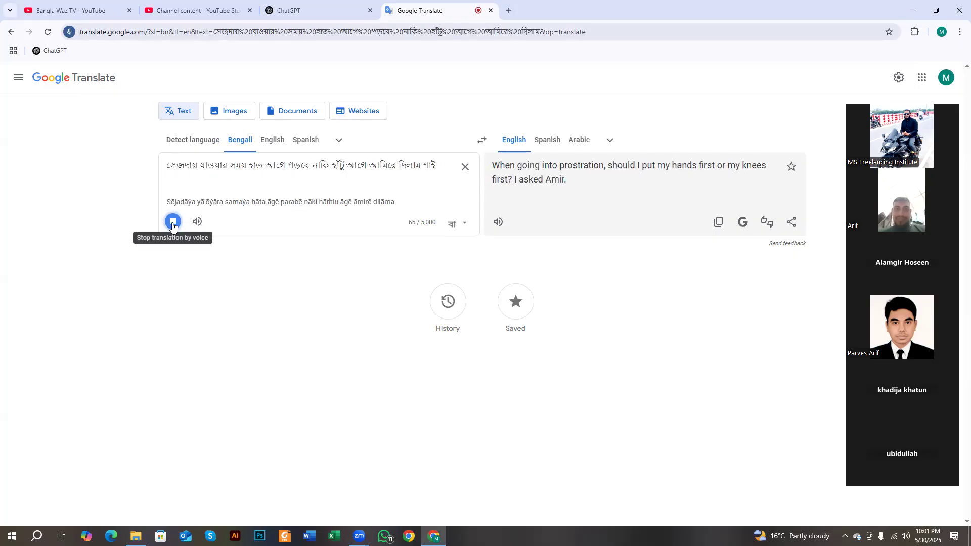
left_click(172, 224)
left_click_drag(369, 167, 421, 170)
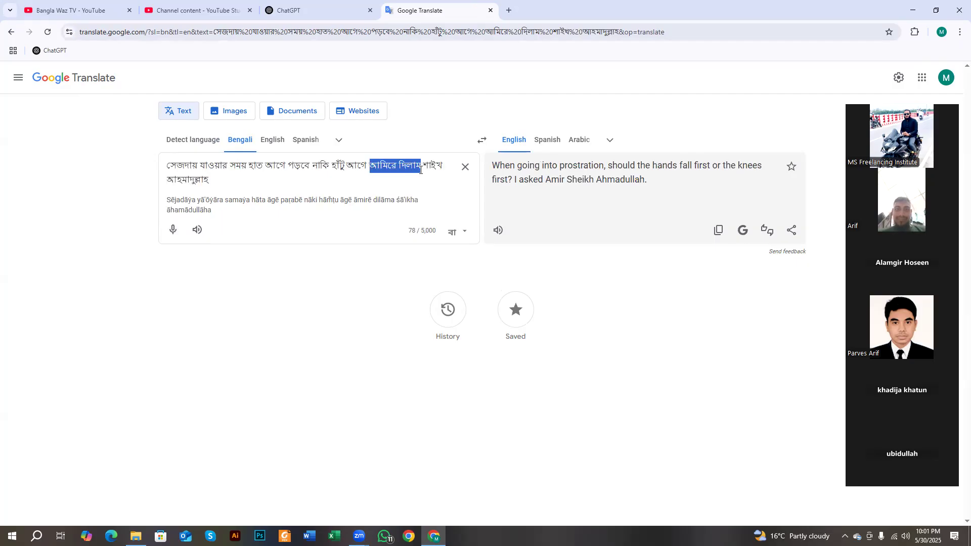
key("BackSpace")
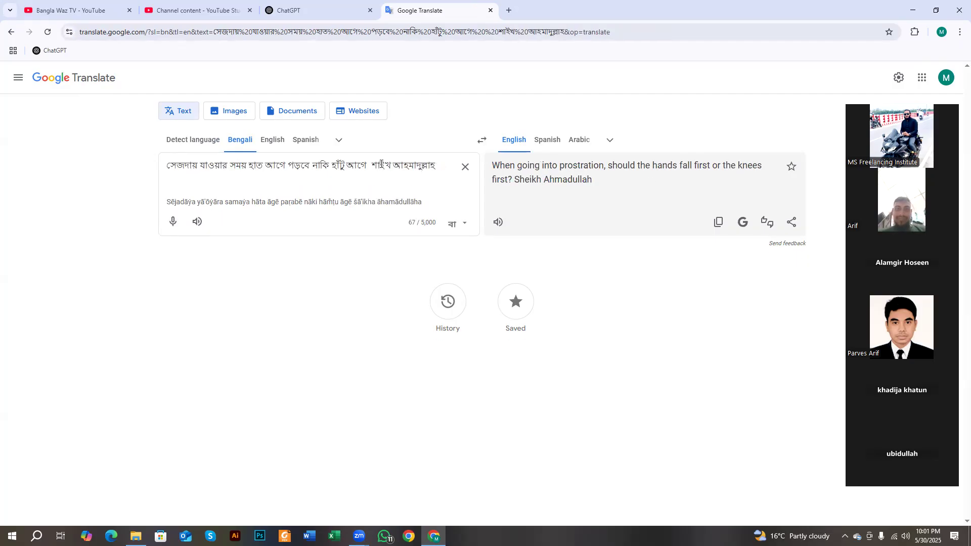
type("।")
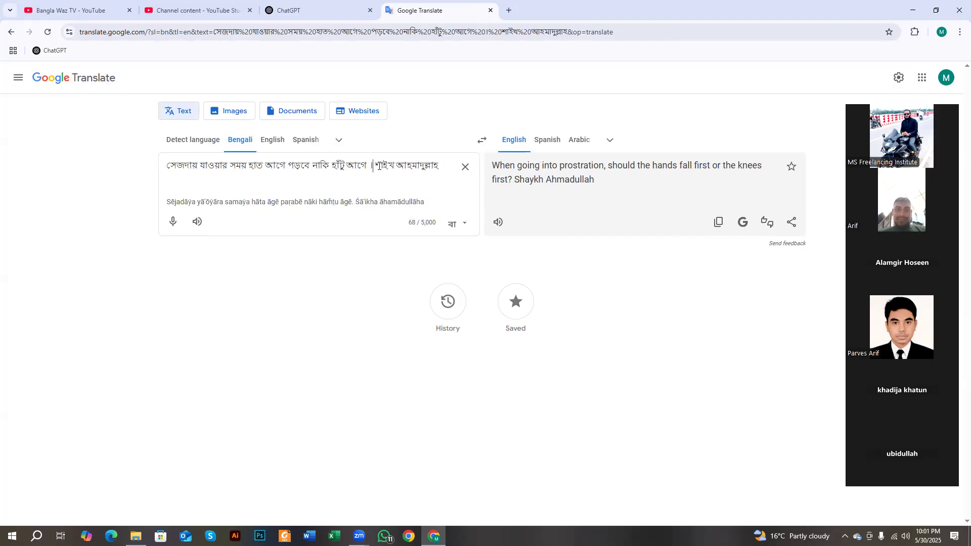
double_click(372, 166)
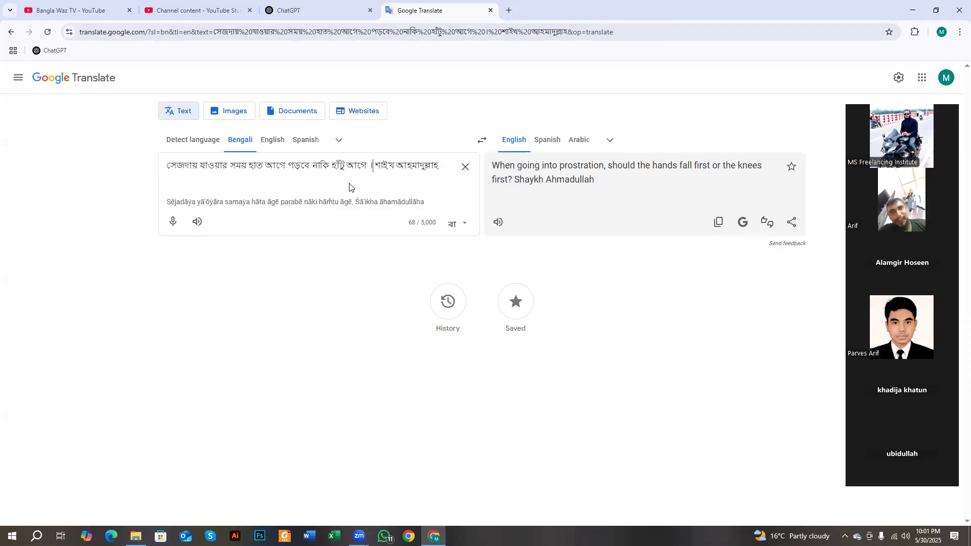
- Check the speaker's name at the end, then clear the whole source text
left_click_drag(375, 165, 439, 167)
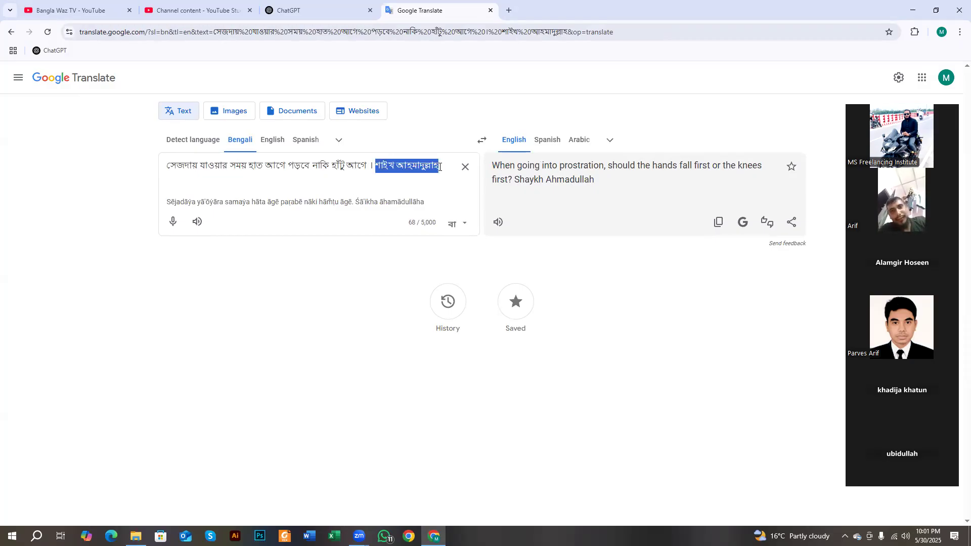
left_click(433, 167)
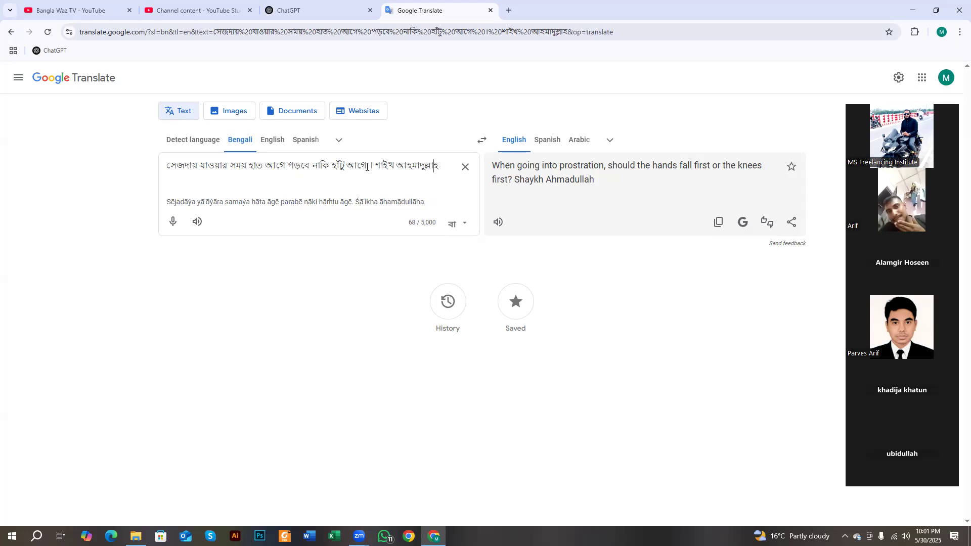
left_click_drag(377, 165, 438, 167)
left_click(418, 168)
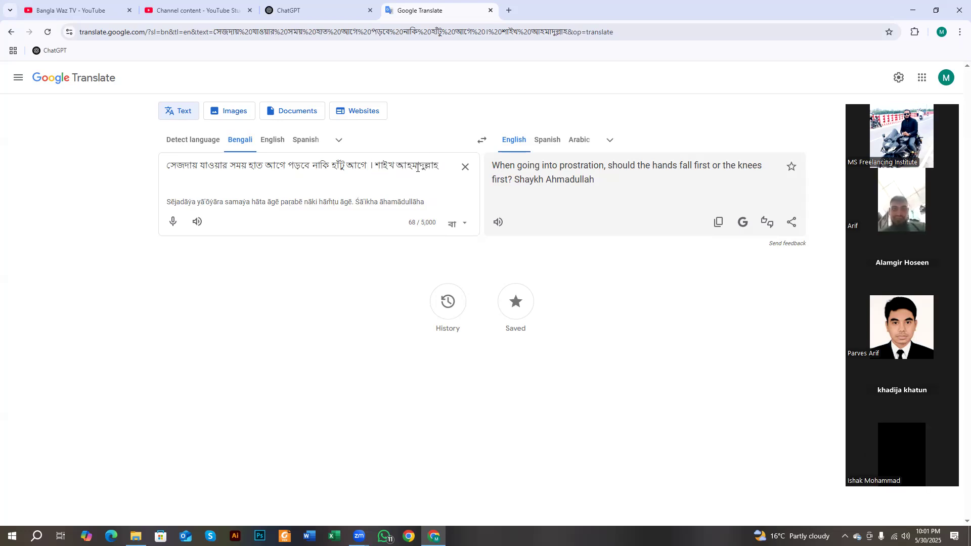
triple_click(418, 167)
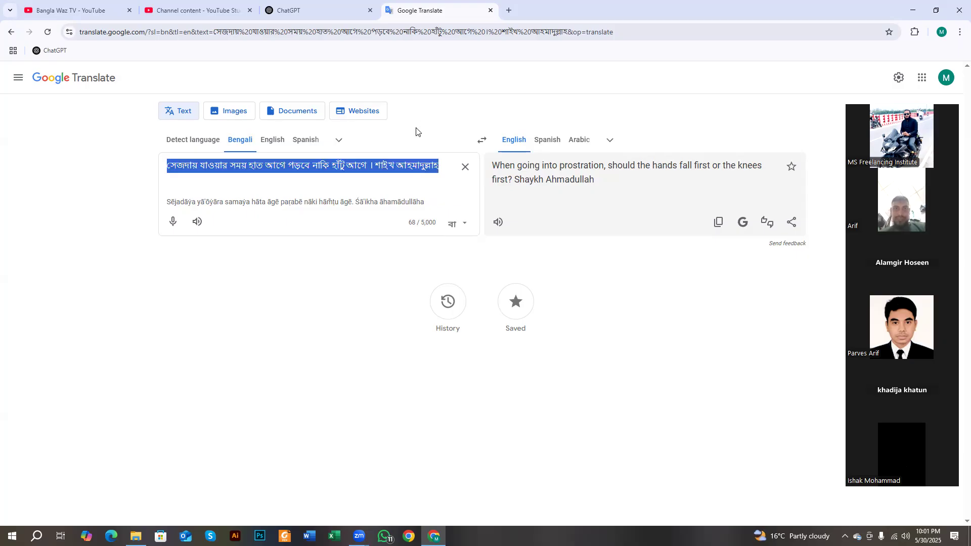
left_click(465, 167)
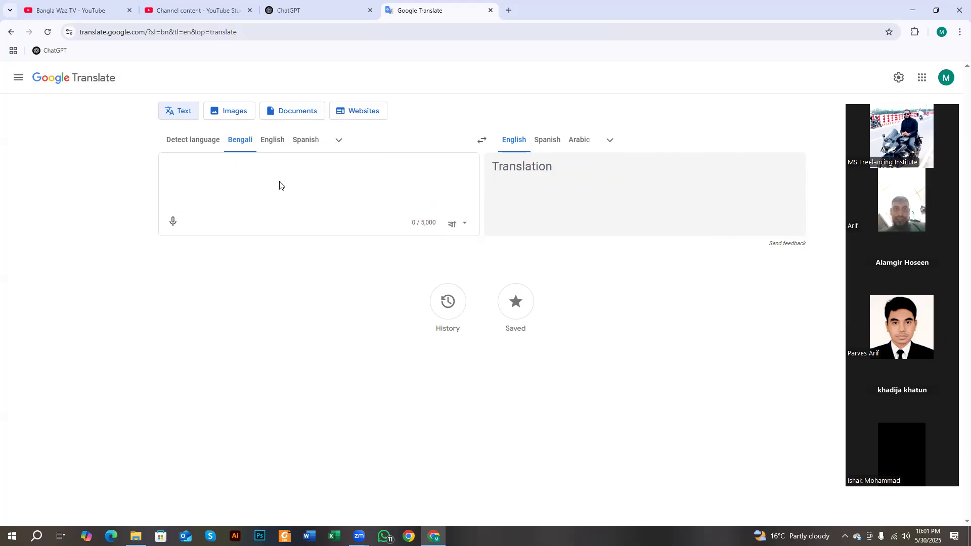
- Dictate a Bengali request for SEO title, description and hashtags, prefixed with the pasted quoted title
left_click(173, 223)
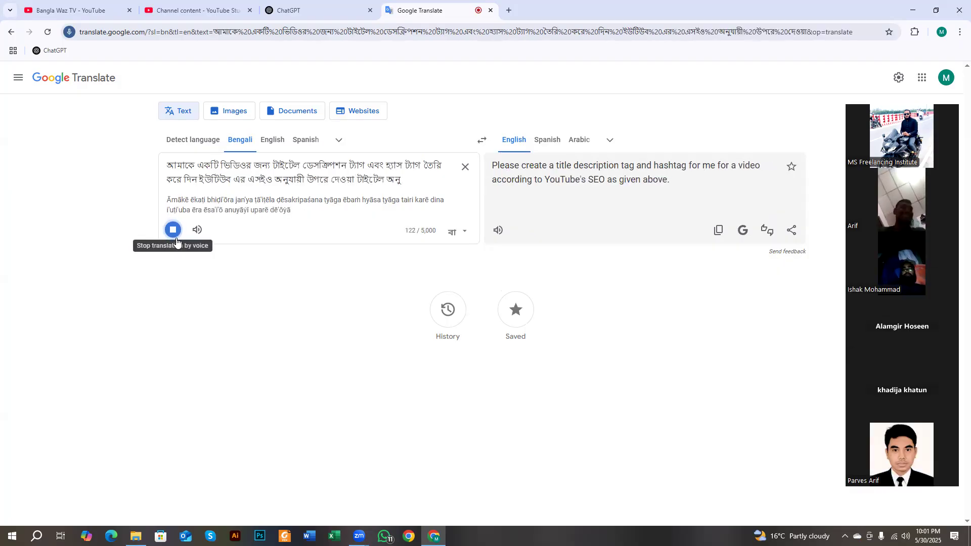
left_click(173, 232)
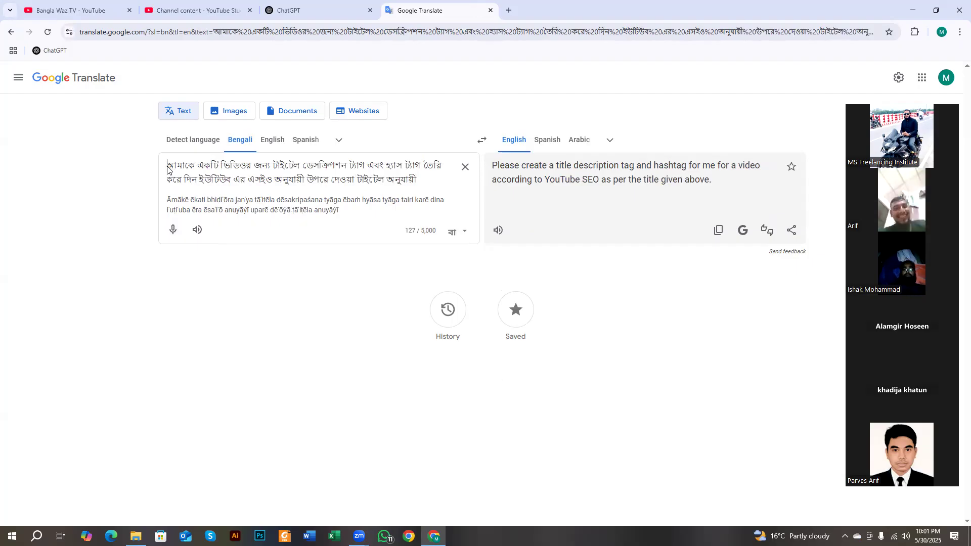
type("\"সেজদায় যাওয়ার সময় হাত আগে পড়বে নাকি হাঁটু আগে । শাইখ আহমাদুল্লাহ\"")
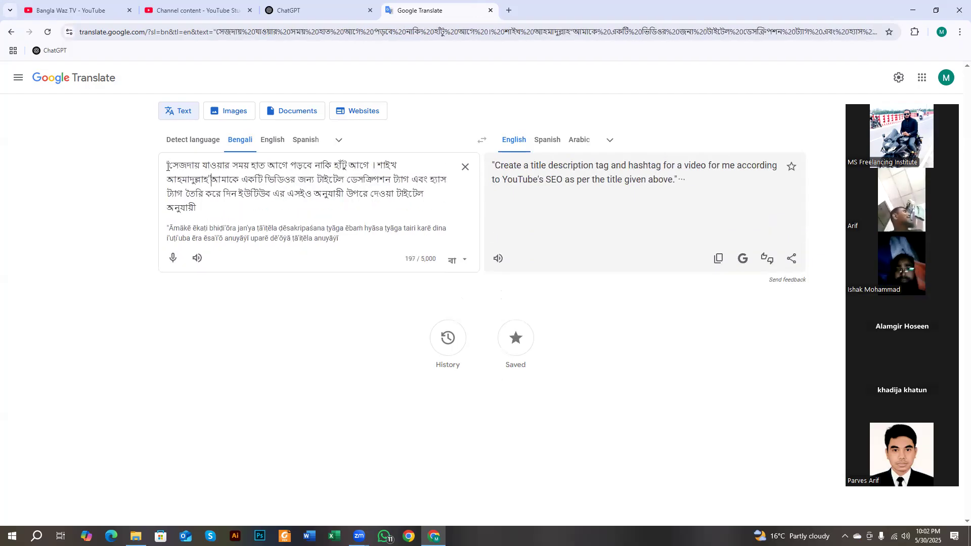
key("ctrl+a")
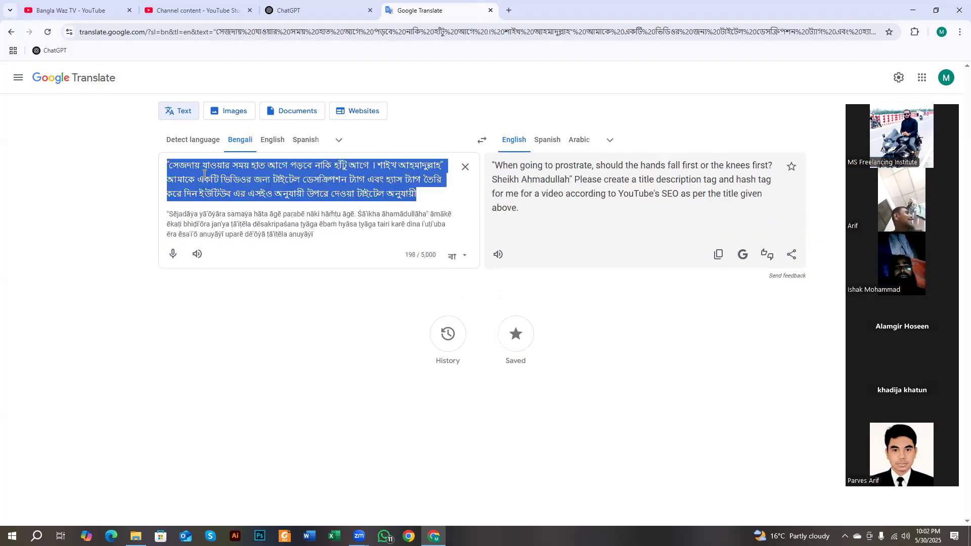
left_click(297, 4)
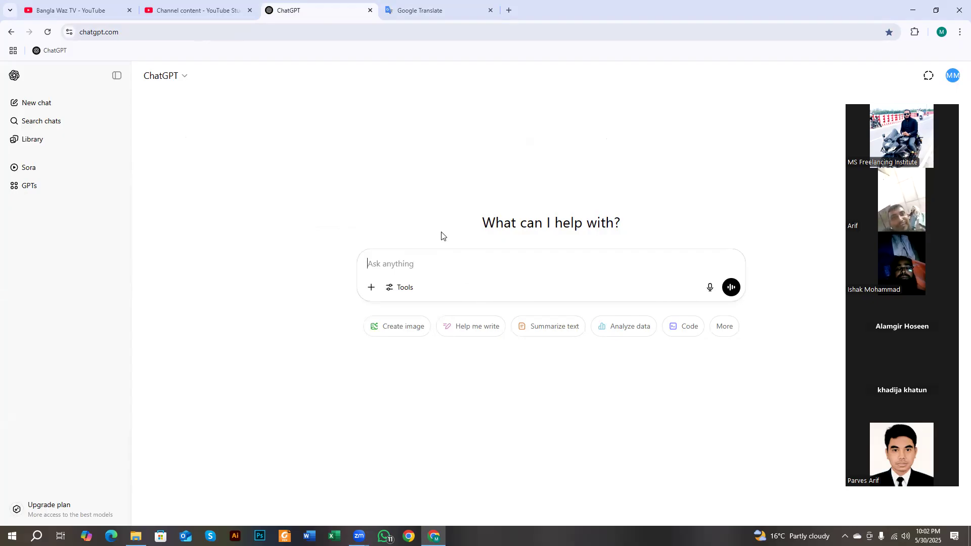
- Review the Bengali prompt's first sentence containing the video title
left_click(434, 9)
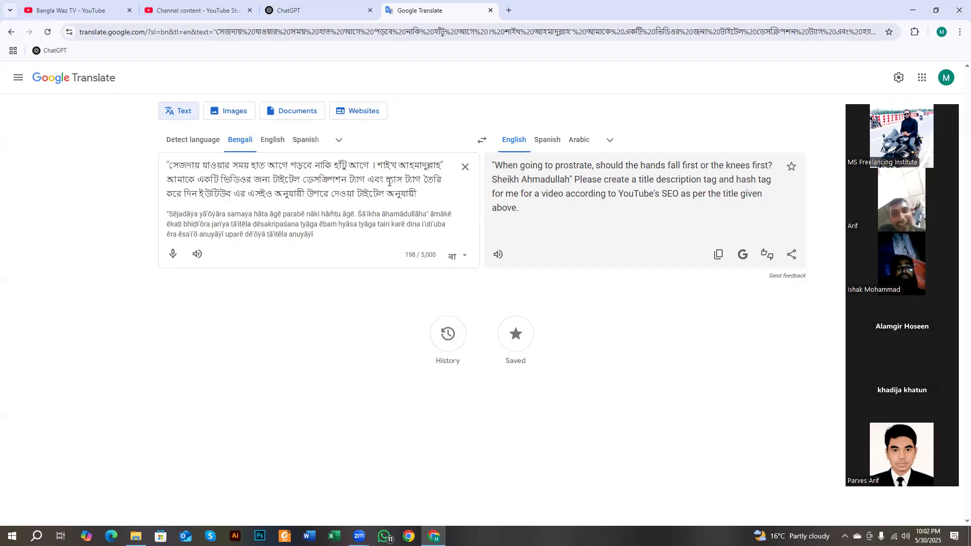
triple_click(389, 182)
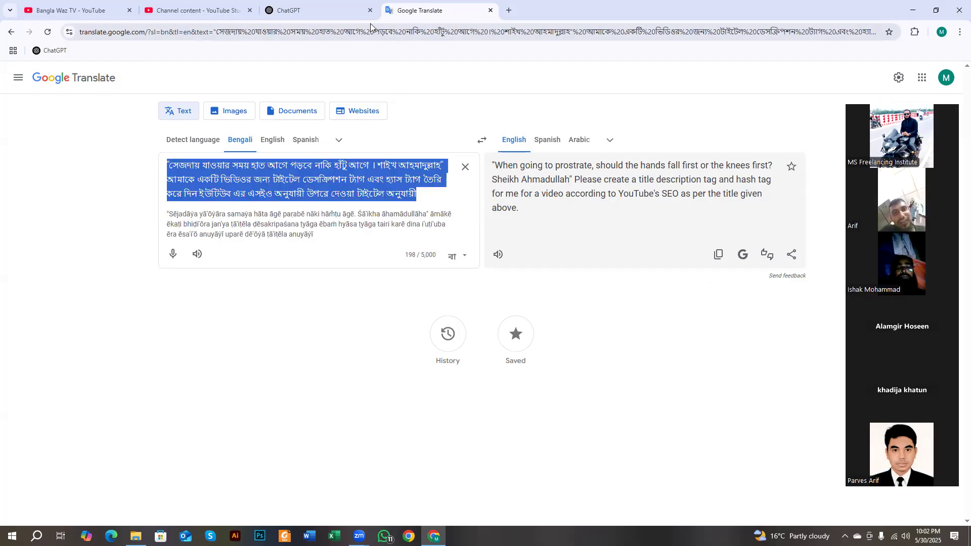
left_click(334, 6)
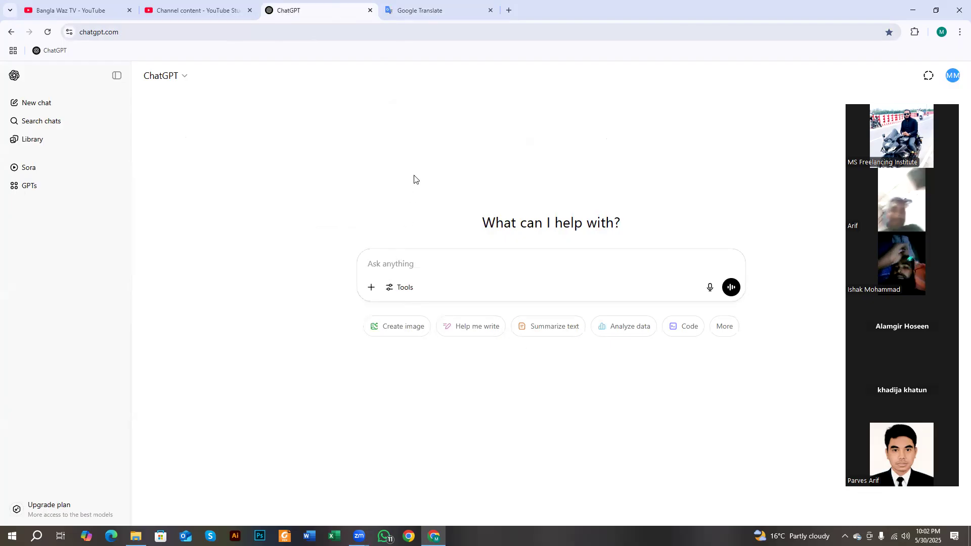
left_click(424, 9)
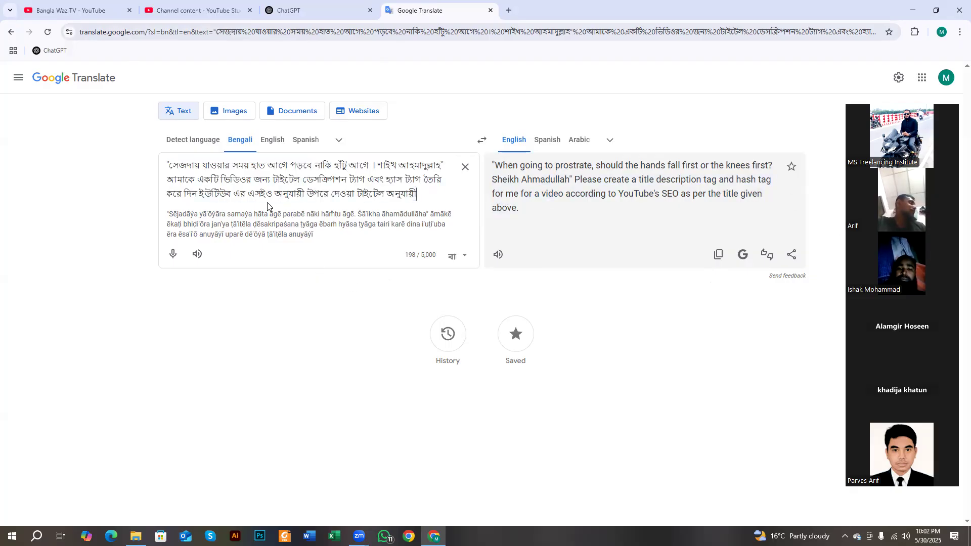
left_click_drag(169, 165, 443, 164)
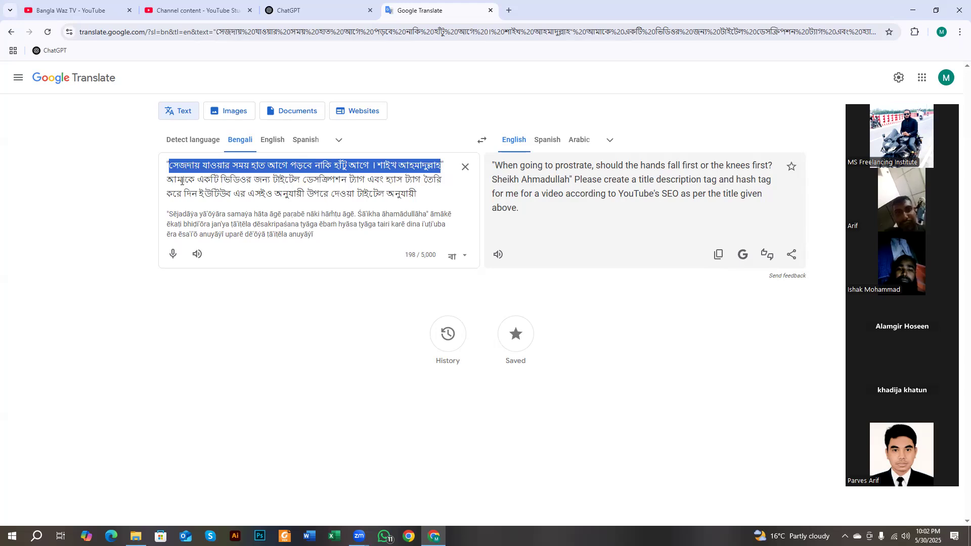
left_click(342, 180)
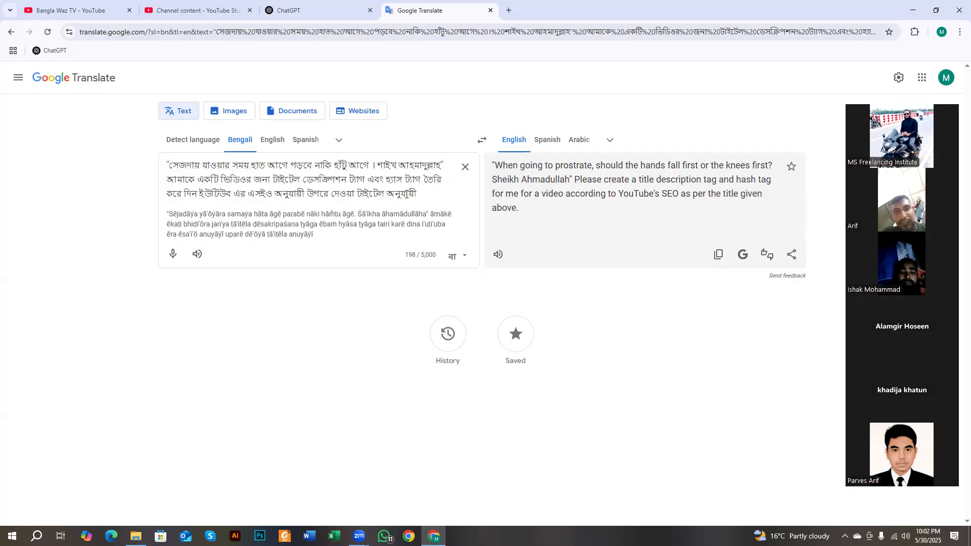
- Inspect the word ট্যাগ and the title's quotation marks, then go to ChatGPT's empty prompt box
double_click(407, 183)
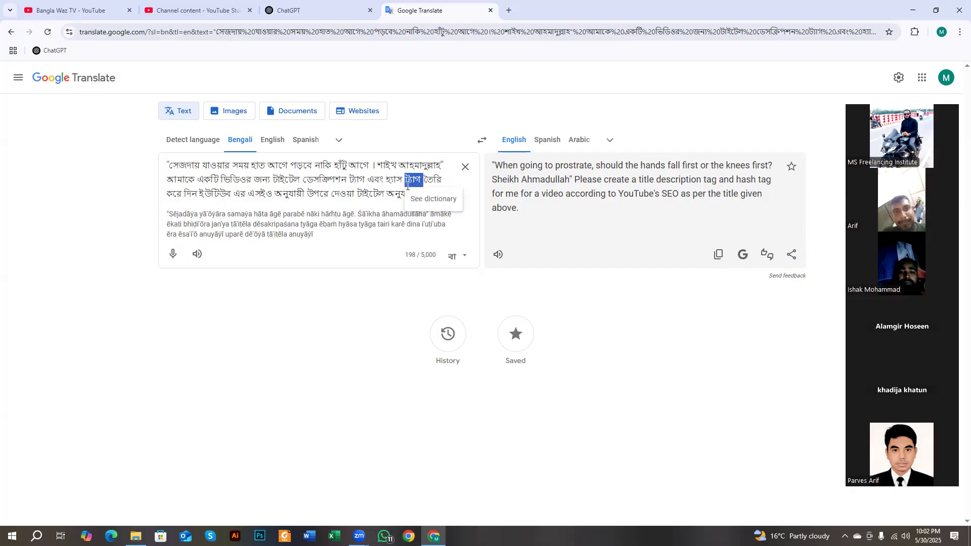
key("ctrl+a")
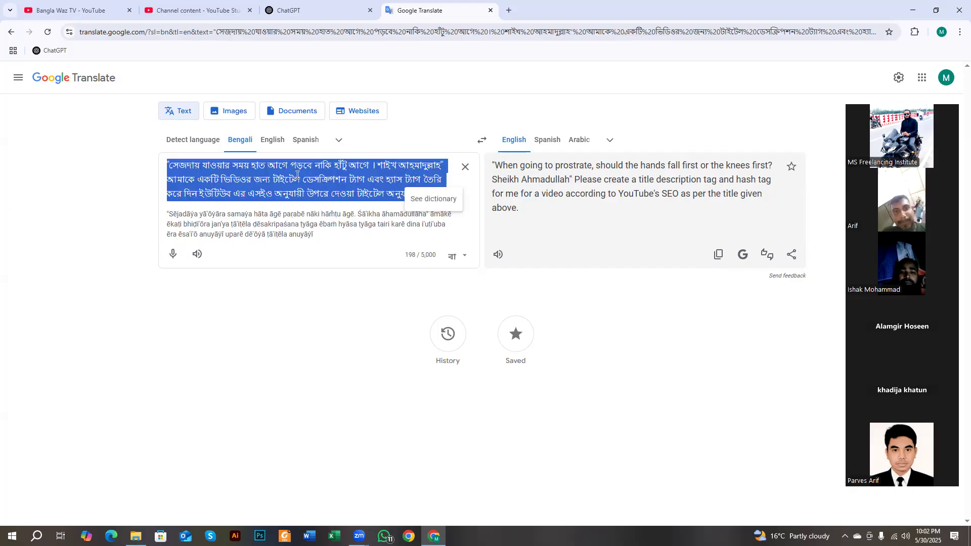
left_click(292, 172)
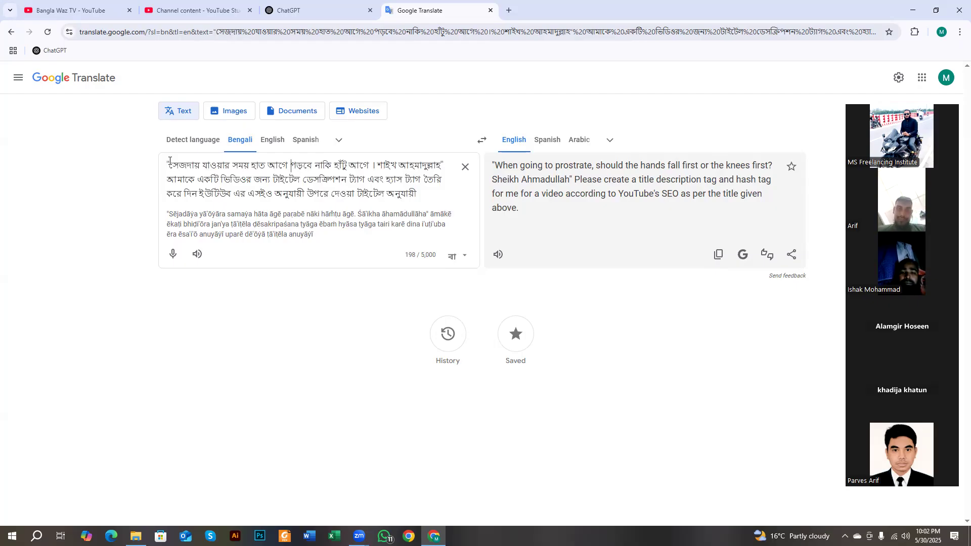
left_click_drag(170, 161, 168, 163)
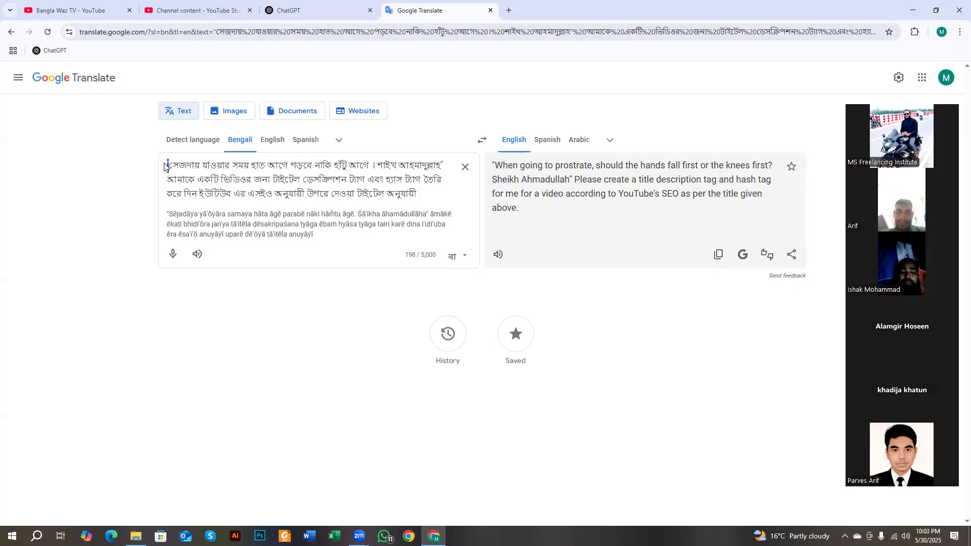
left_click_drag(440, 163, 446, 166)
left_click(424, 175)
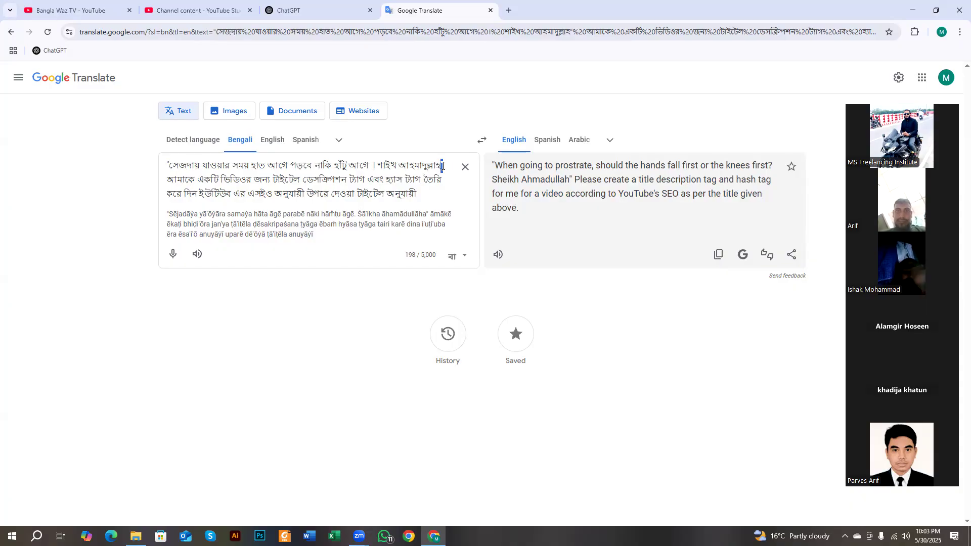
left_click_drag(170, 161, 165, 167)
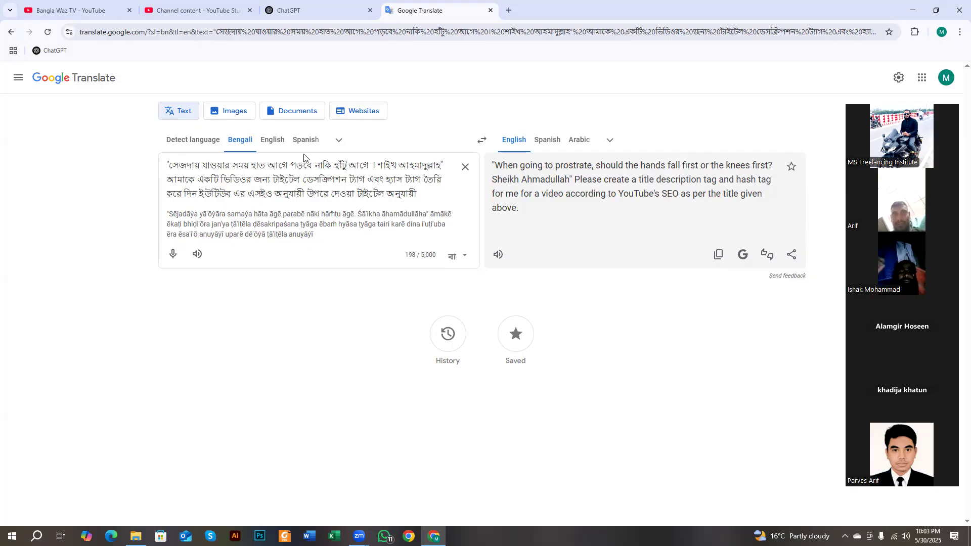
left_click(323, 10)
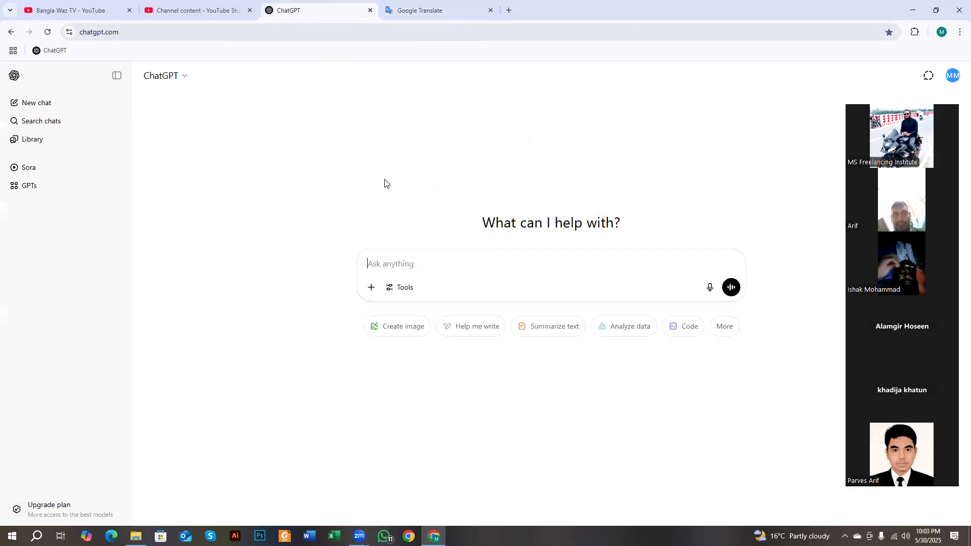
left_click(408, 261)
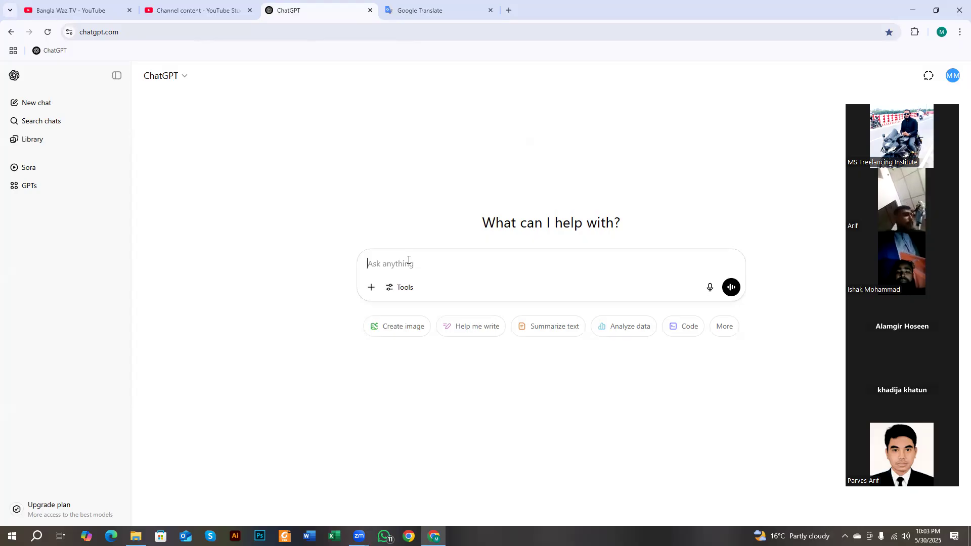
left_click(508, 10)
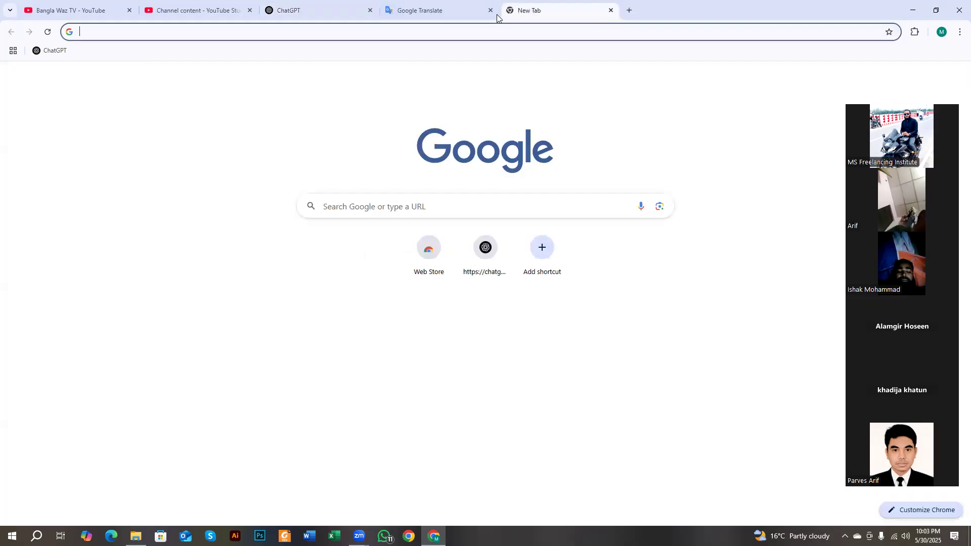
left_click(611, 11)
left_click(310, 4)
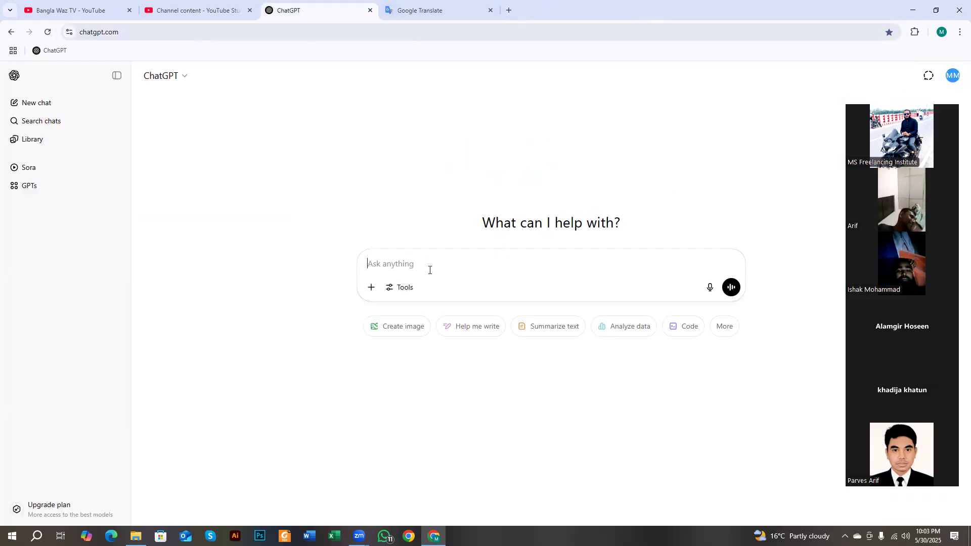
- Type the intro: a YouTuber making Islamic videos for Bangla Waz Tv, asking for help in Bangla
type("Hel")
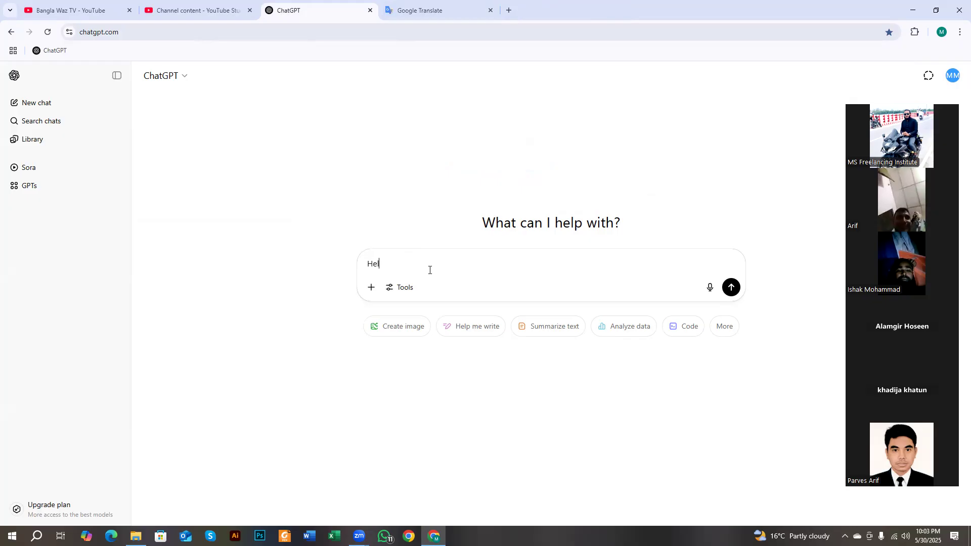
type("lo ChatGPT")
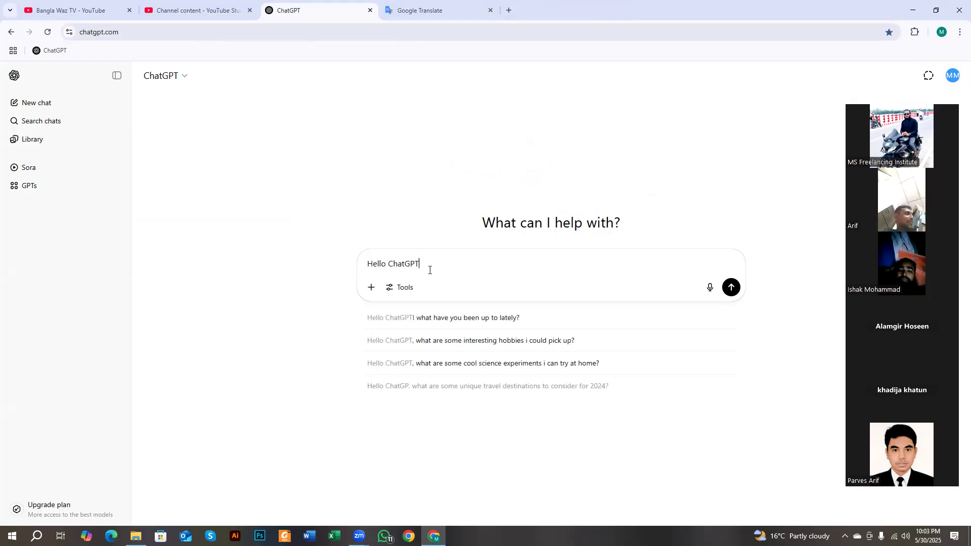
type(", I am A You")
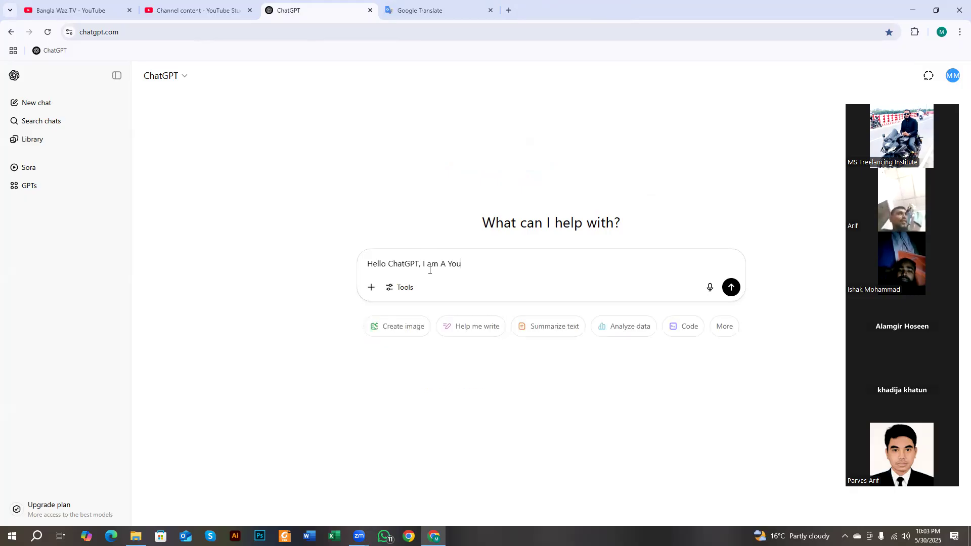
type("Tuber For")
key("BackSpace")
key("BackSpace")
key("BackSpace")
key("BackSpace")
type("Mak")
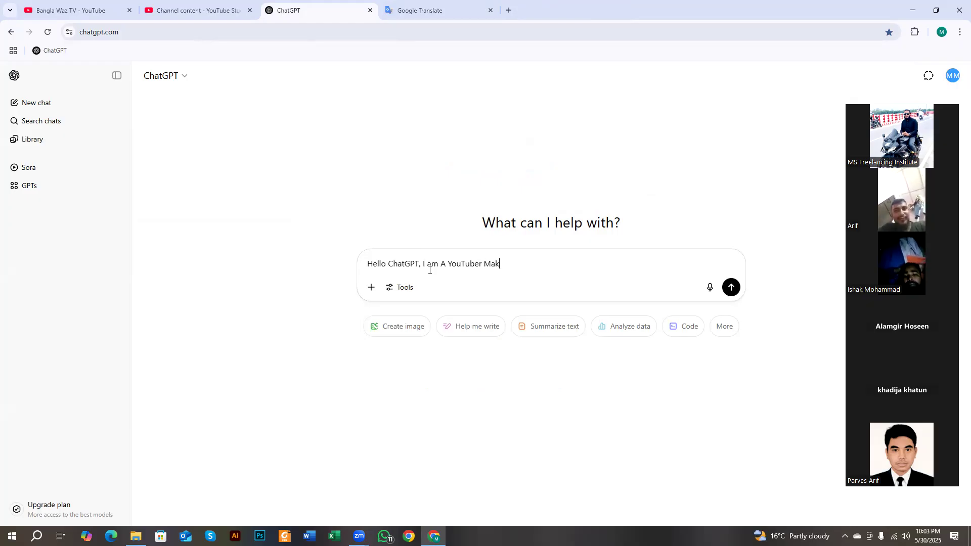
type("ing Islanm")
key("BackSpace")
type("m")
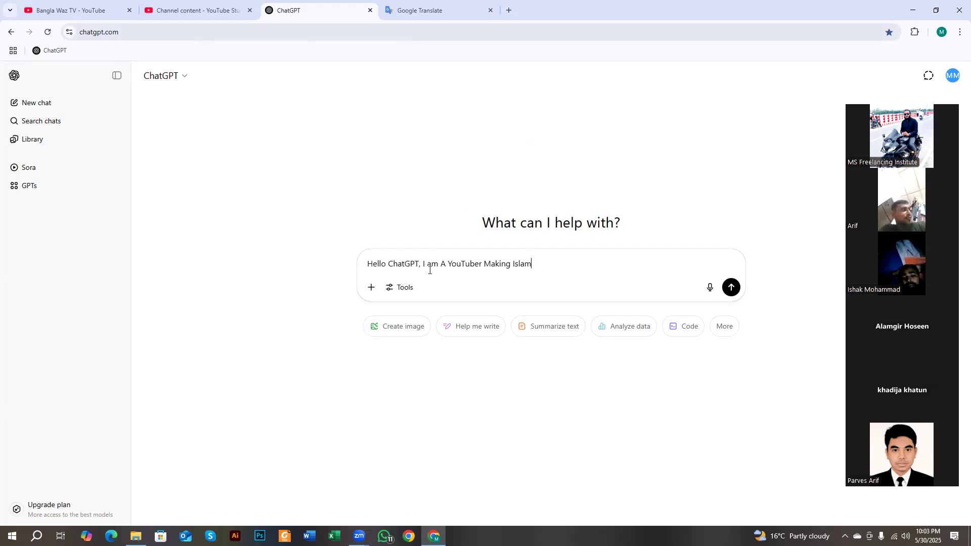
type("ic Vide")
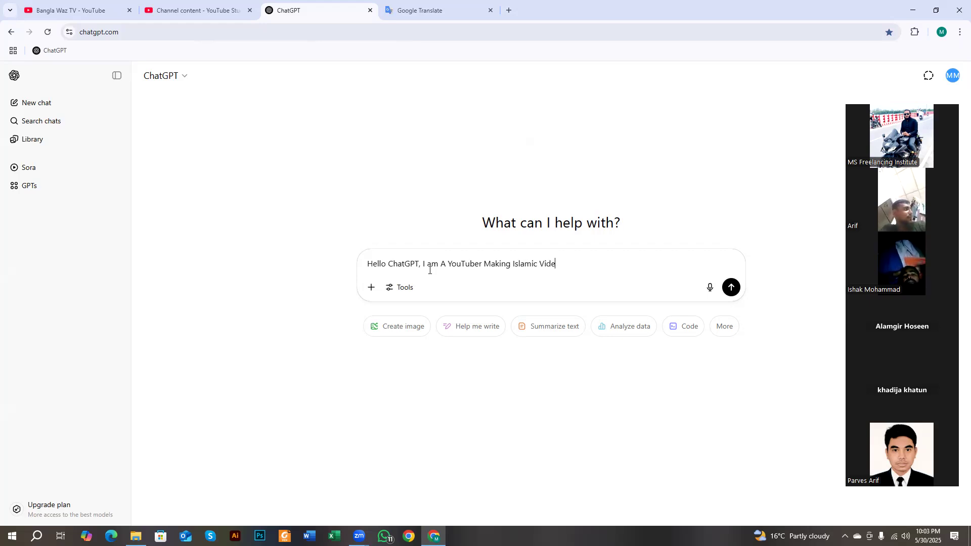
type("o  My Channel Name i")
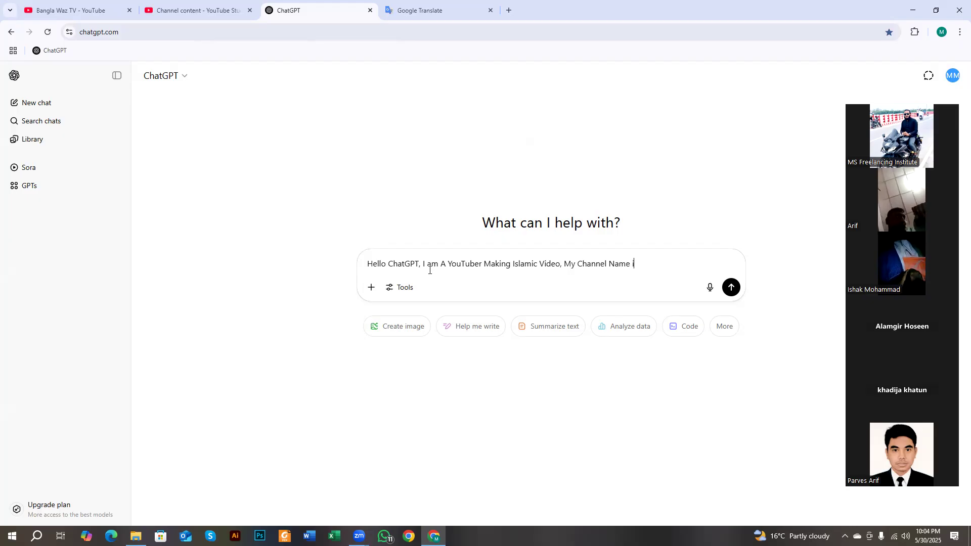
type("s Bangla Waz Tv")
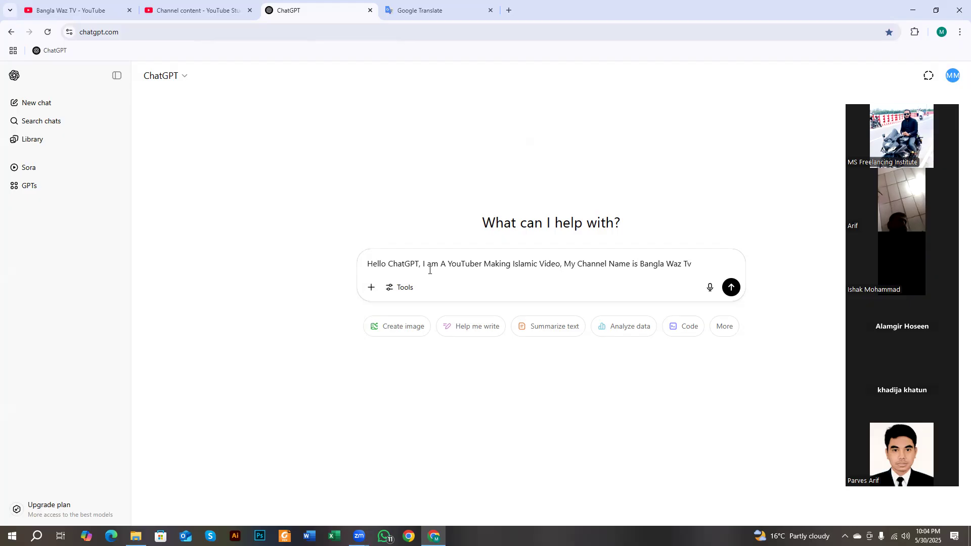
key("BackSpace")
type(", I")
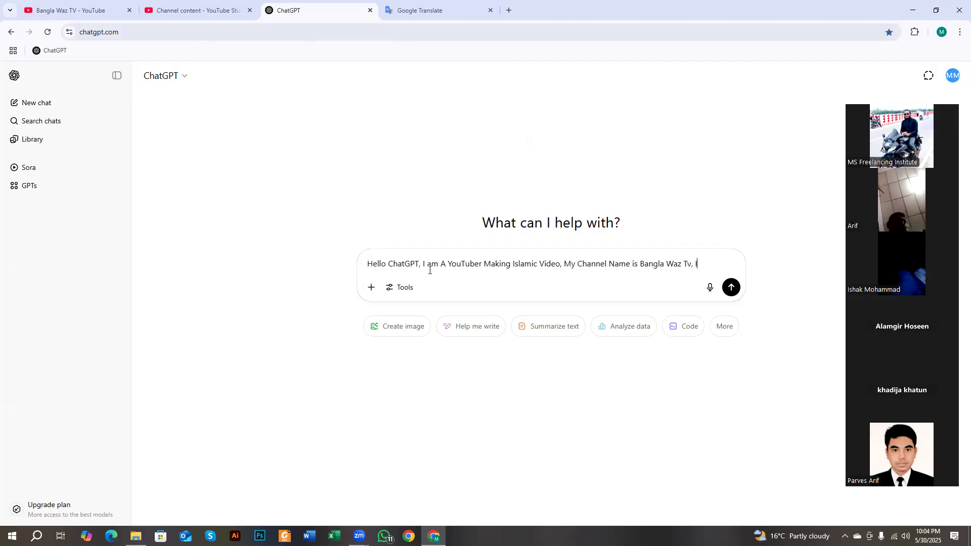
type(" need y")
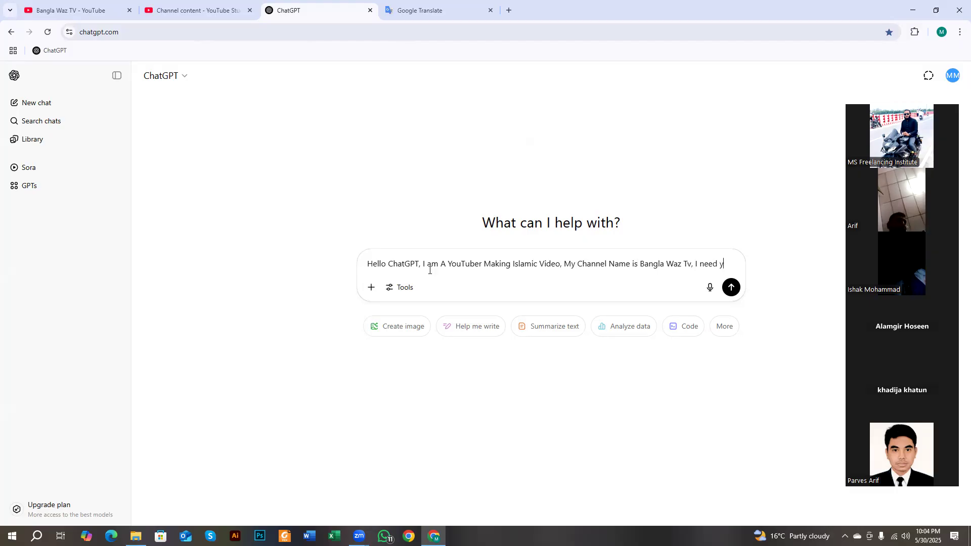
type("our")
key("BackSpace")
type("r ")
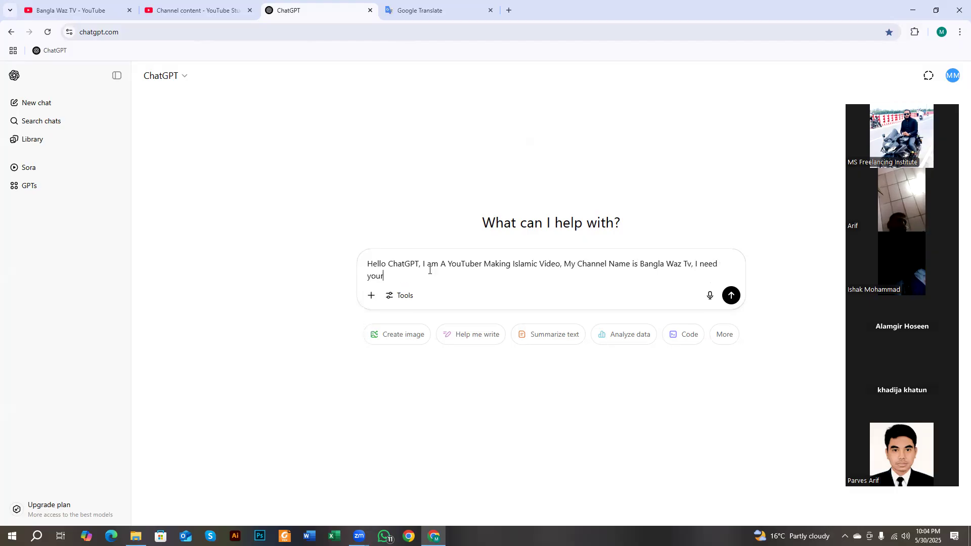
type("help everytime, ")
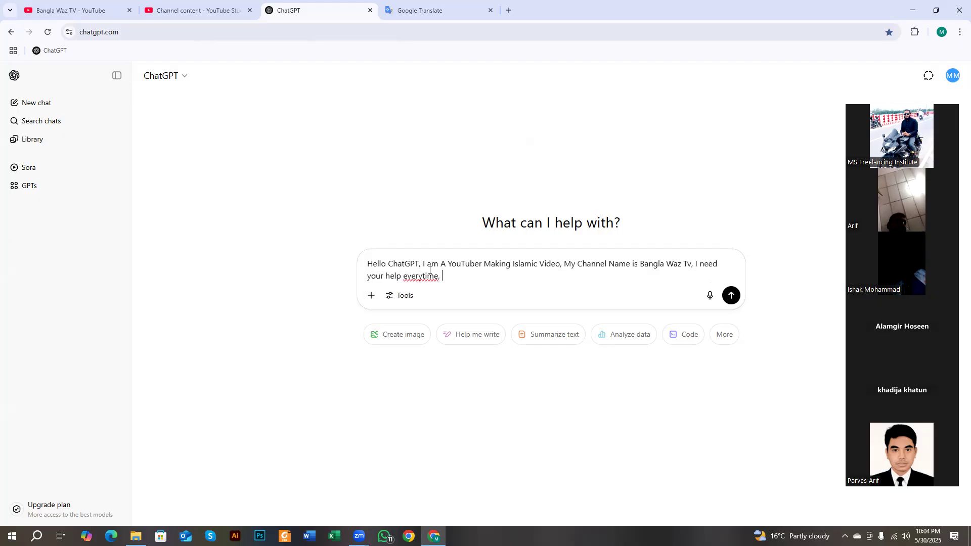
type("you are ready to hel")
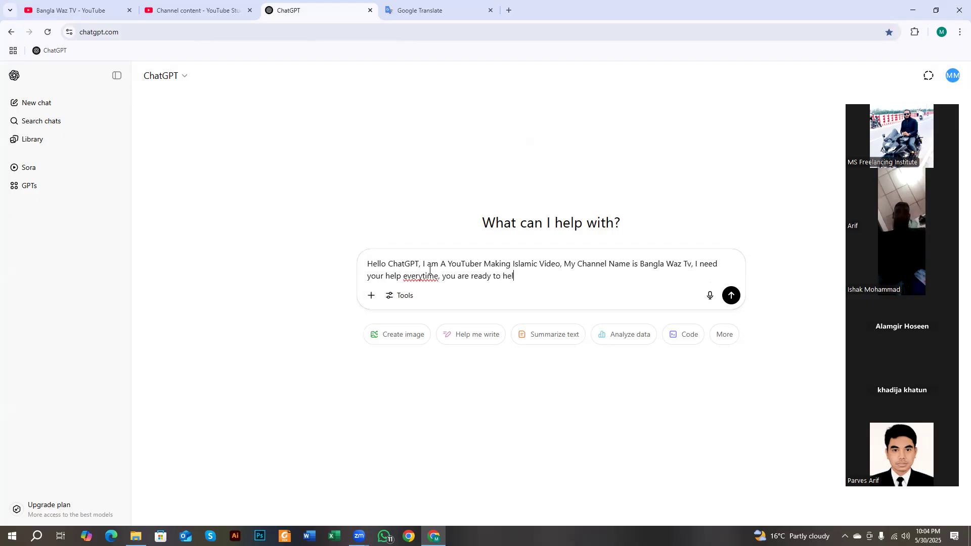
type("p me i")
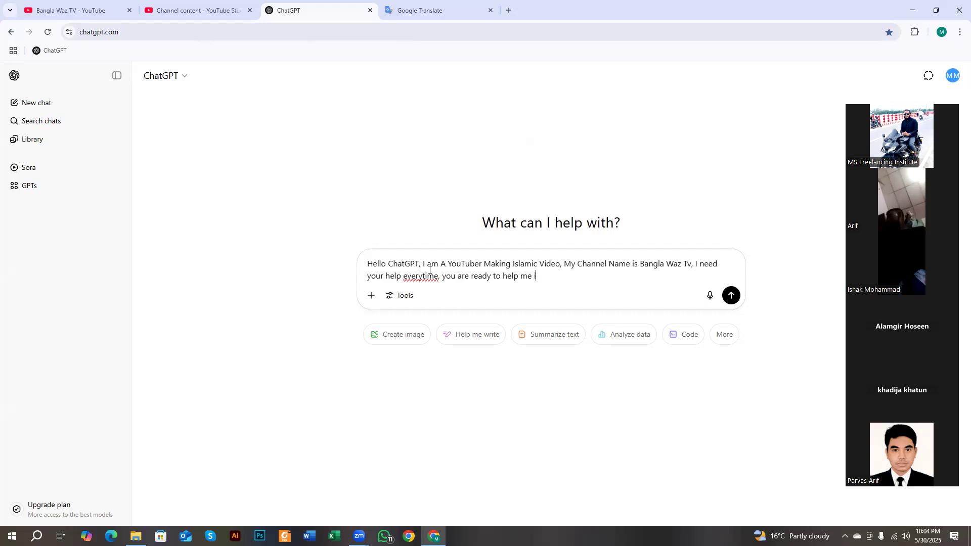
type("n bangla")
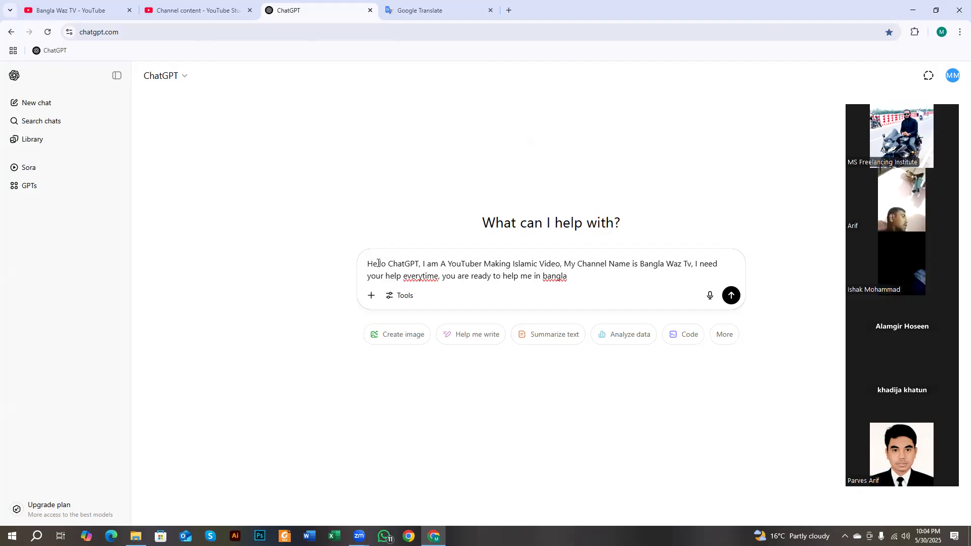
- Undo an accidental drag-and-drop of the prompt text so the introduction stays intact
left_click_drag(368, 263, 418, 266)
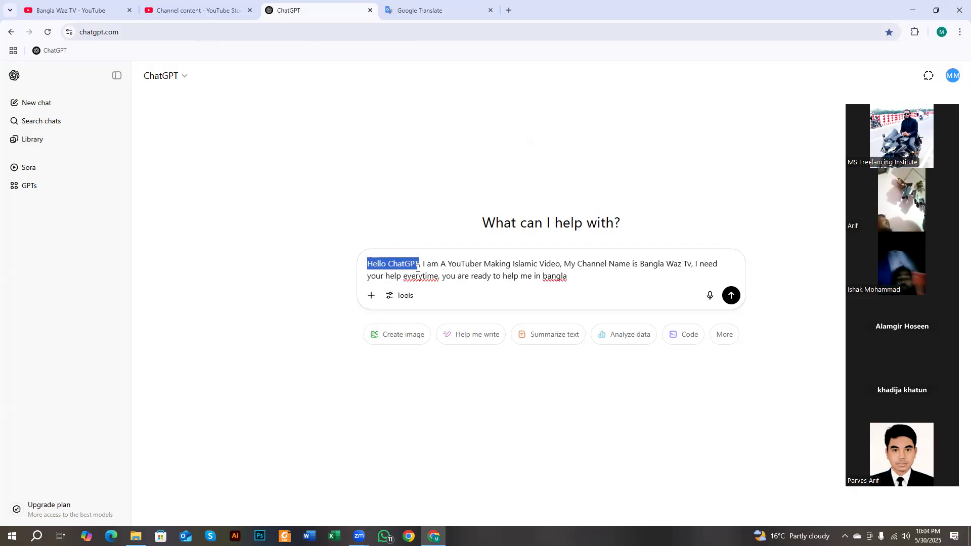
left_click(418, 276)
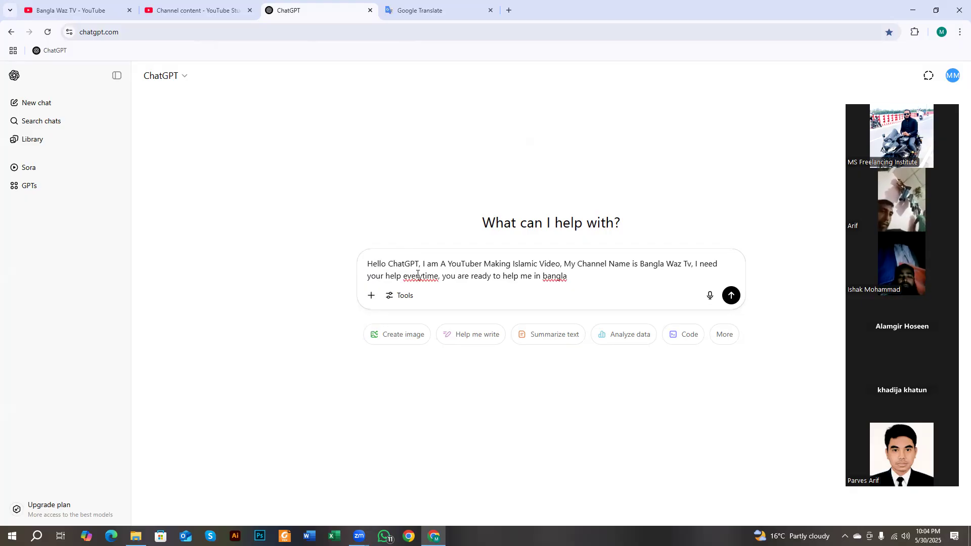
left_click_drag(423, 260, 572, 262)
key("ctrl+z")
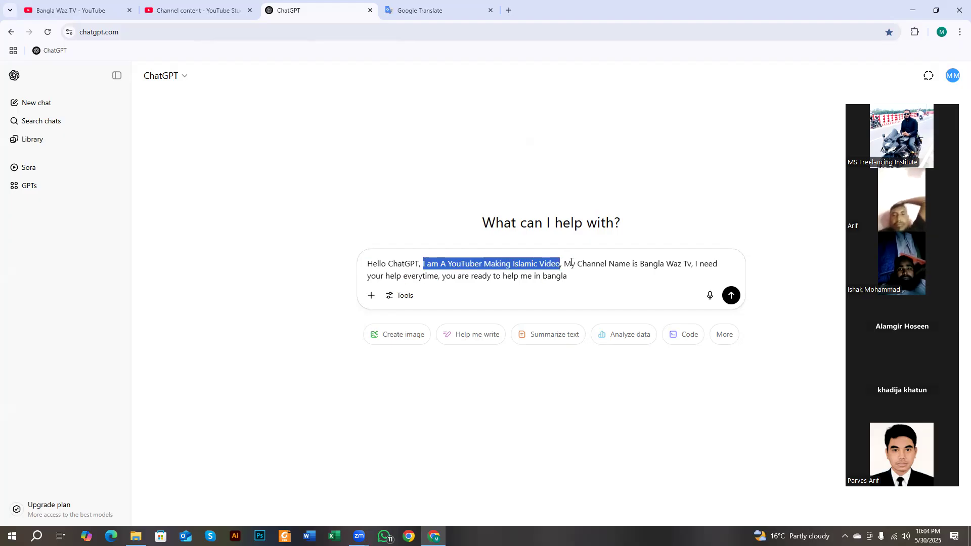
left_click(604, 275)
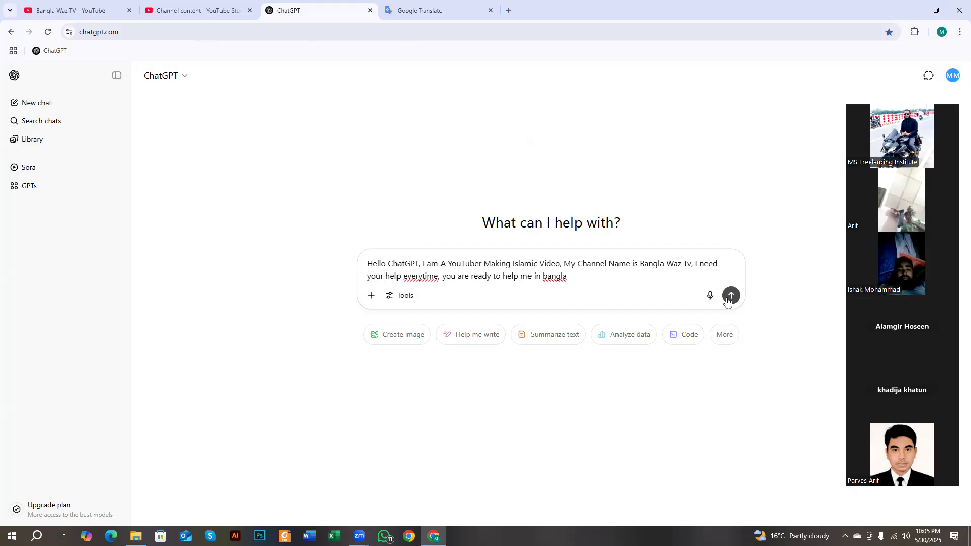
- Send the introduction, then paste the Bengali SEO request from Google Translate into ChatGPT's prompt box
left_click(730, 296)
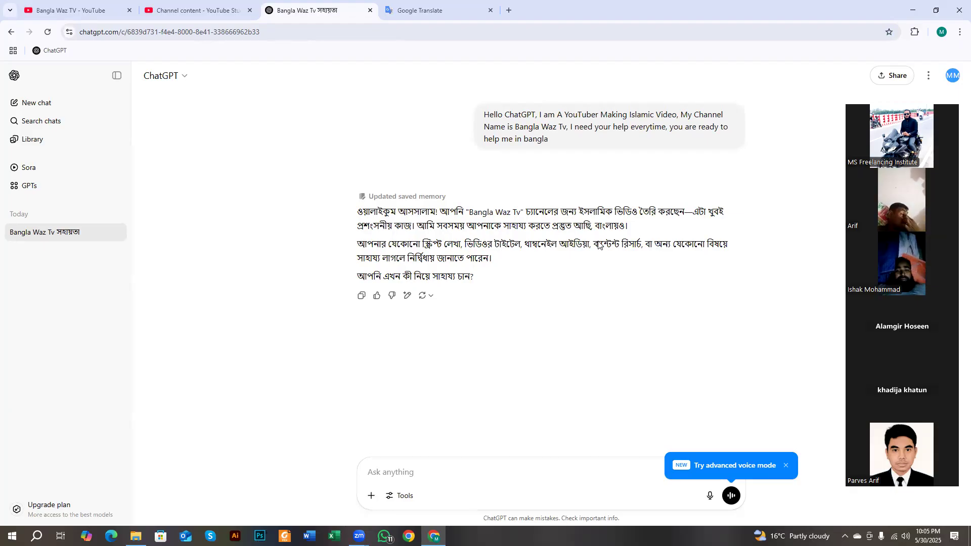
left_click_drag(362, 211, 610, 202)
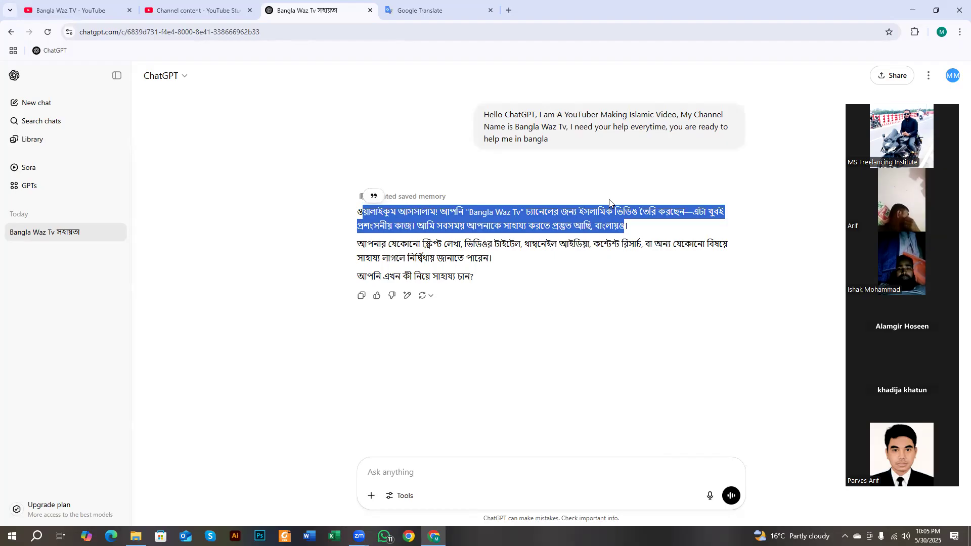
left_click(430, 10)
triple_click(338, 166)
right_click(345, 171)
left_click(378, 232)
left_click(309, 10)
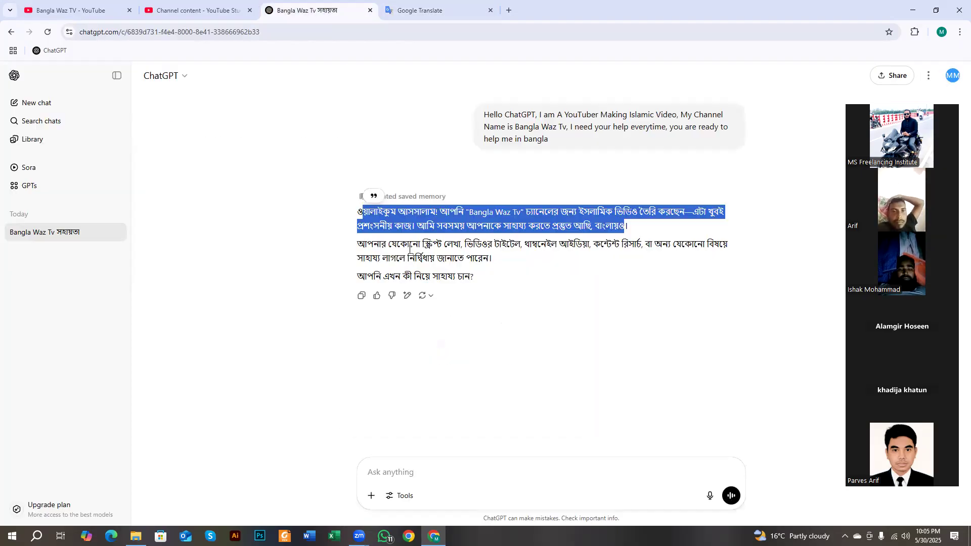
right_click(408, 473)
left_click(430, 359)
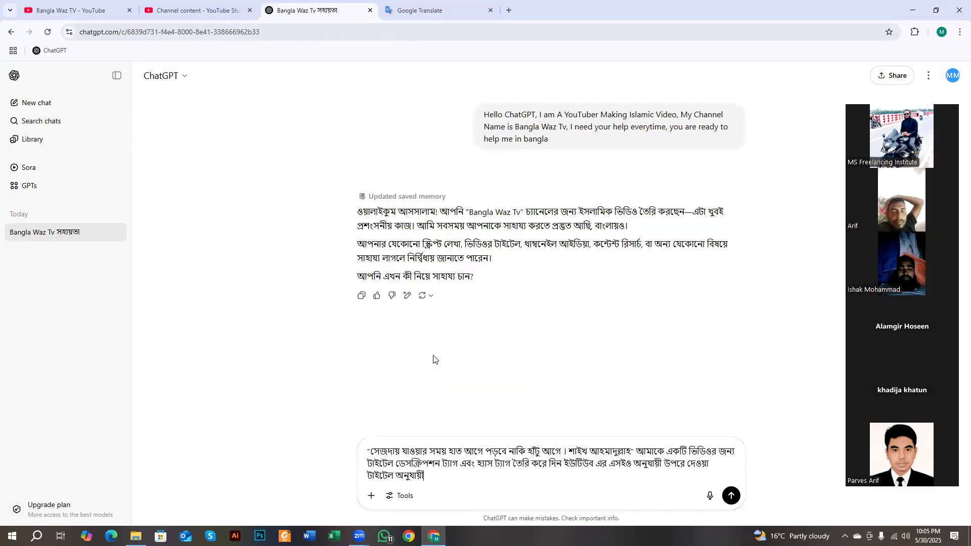
- Send the Bengali SEO title, description, tags and hashtags request and review the reply's opening
left_click(731, 496)
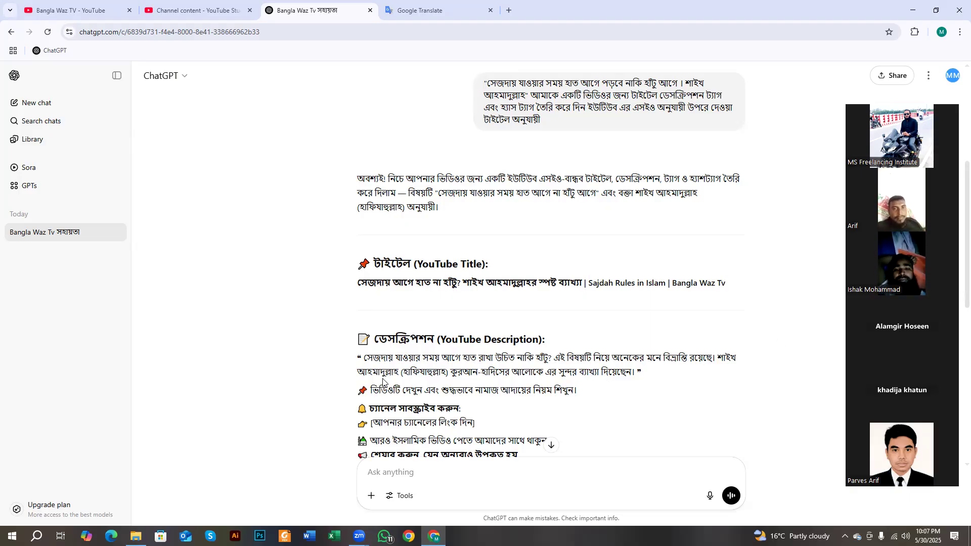
scroll(596, 167, "up", 4)
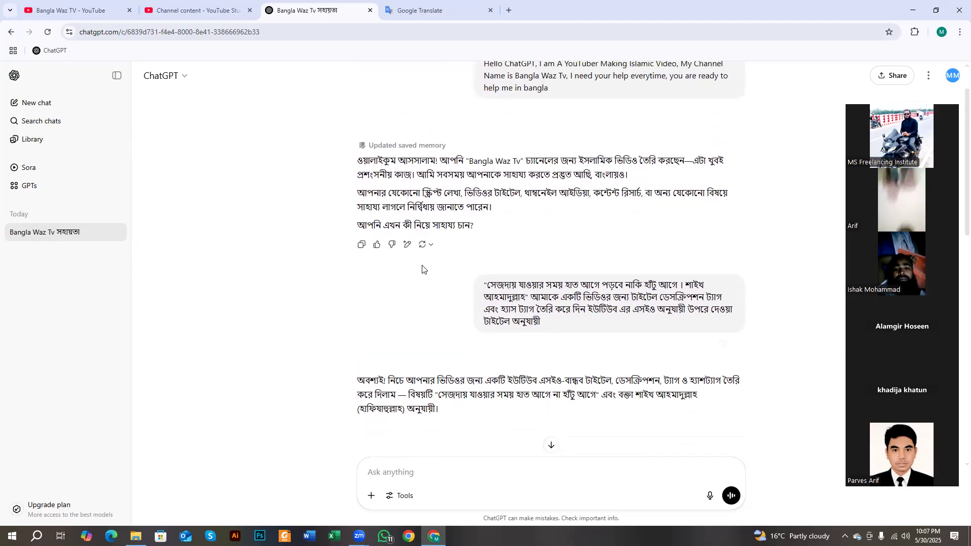
scroll(422, 269, "down", 2)
left_click_drag(488, 179, 558, 220)
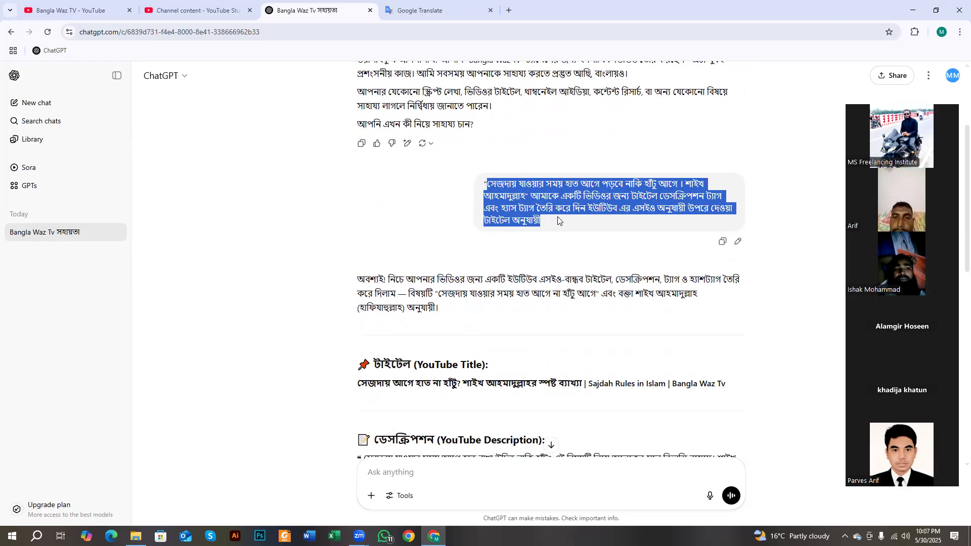
left_click(557, 223)
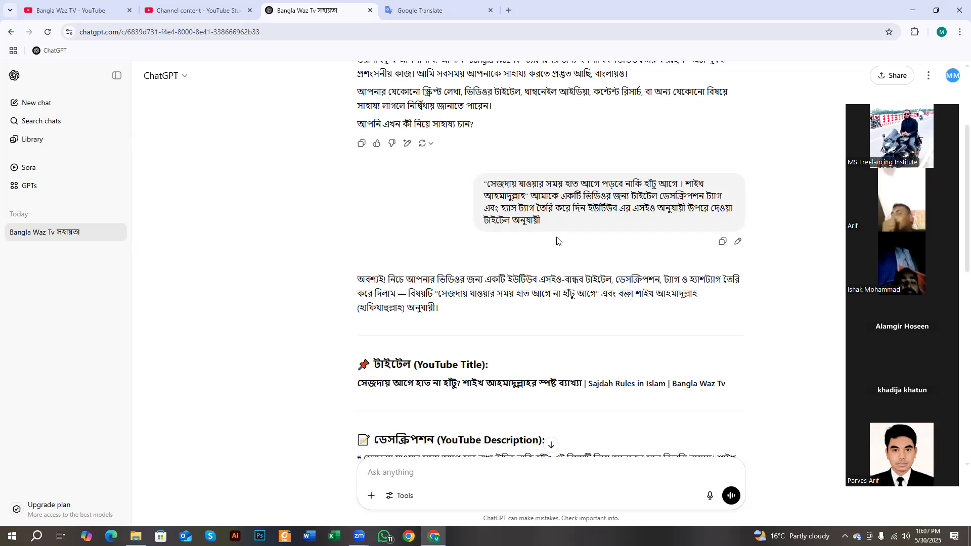
scroll(516, 207, "down", 1)
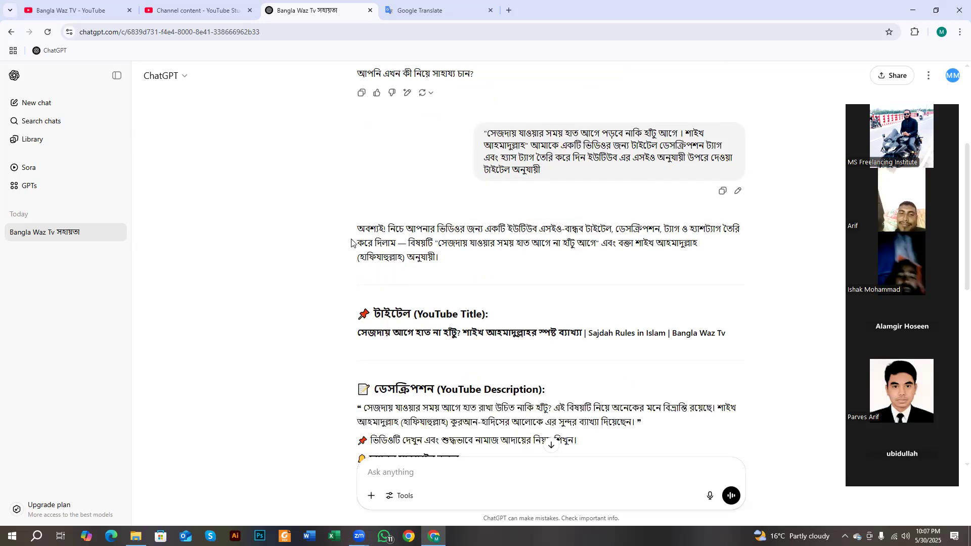
left_click_drag(357, 230, 686, 241)
left_click(360, 209)
scroll(361, 202, "down", 3)
scroll(360, 195, "up", 1)
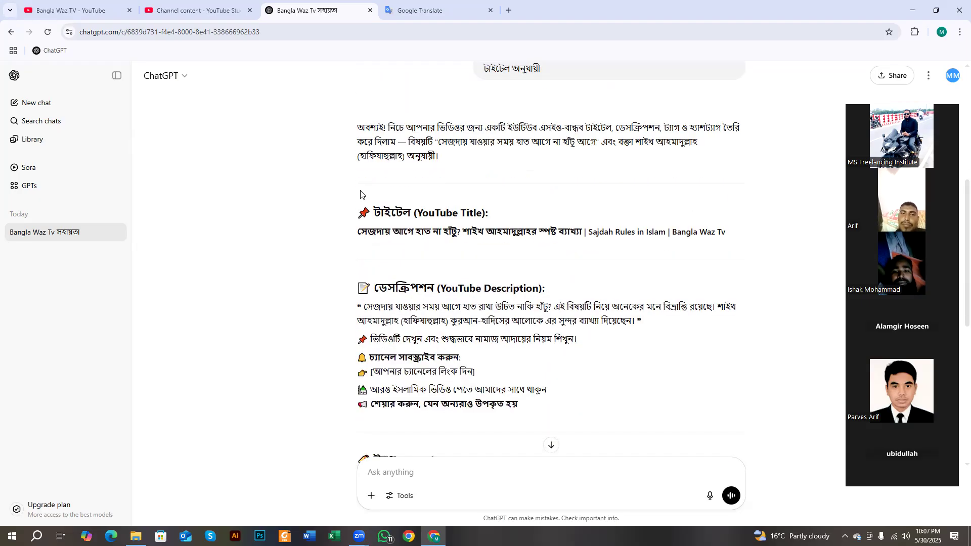
- Highlight the generated YouTube title, then select the Bengali title in Google Translate's source text
left_click_drag(375, 212, 488, 217)
left_click_drag(358, 232, 453, 241)
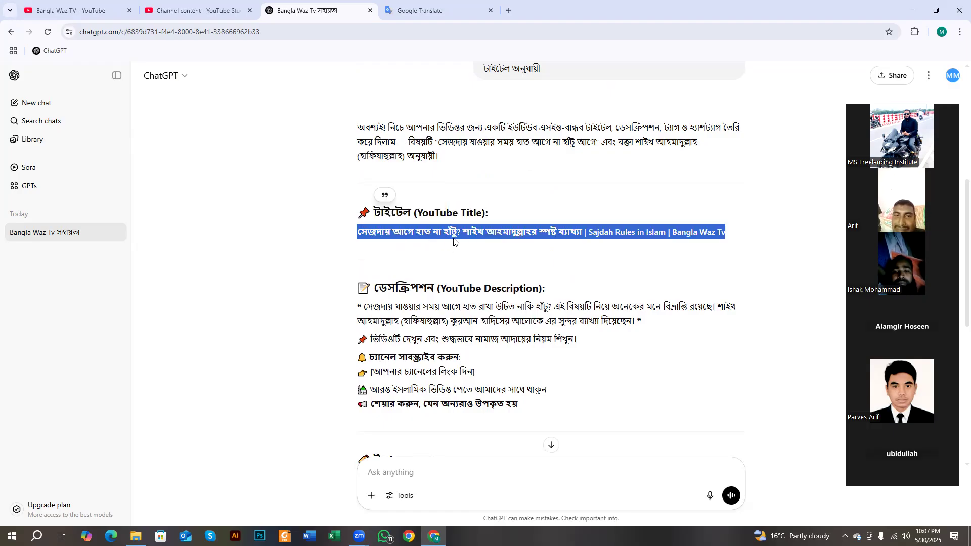
left_click(458, 234)
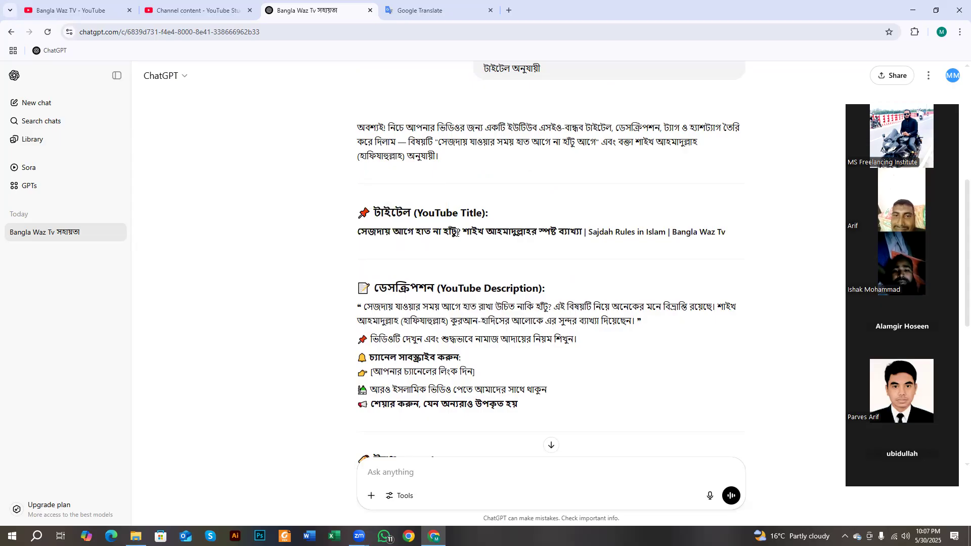
left_click_drag(403, 234, 473, 233)
left_click(493, 243)
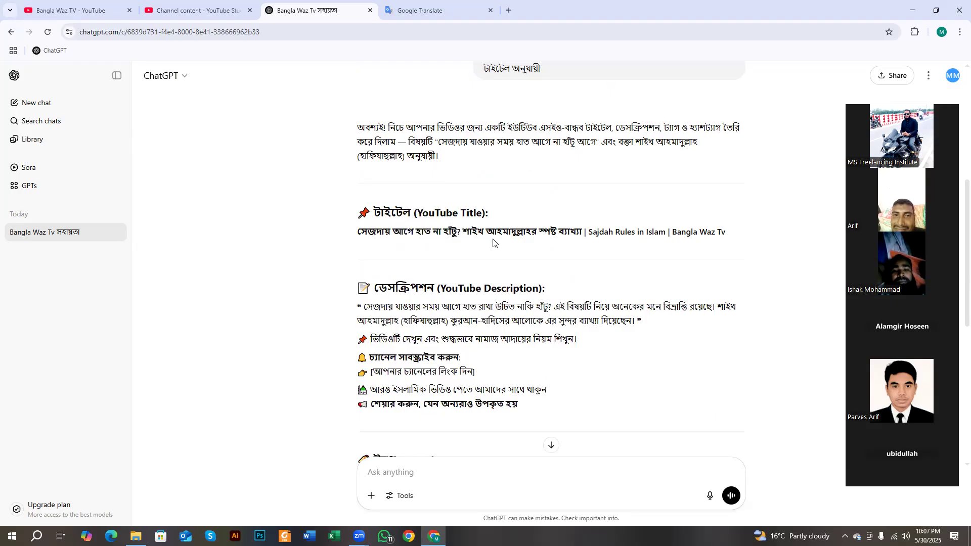
left_click_drag(358, 233, 581, 236)
left_click(637, 246)
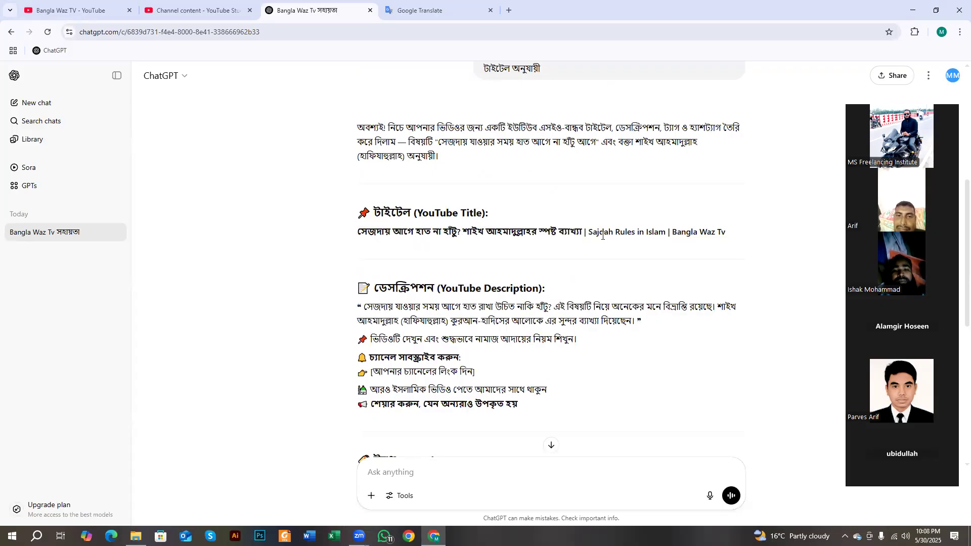
left_click(438, 10)
left_click_drag(168, 165, 437, 172)
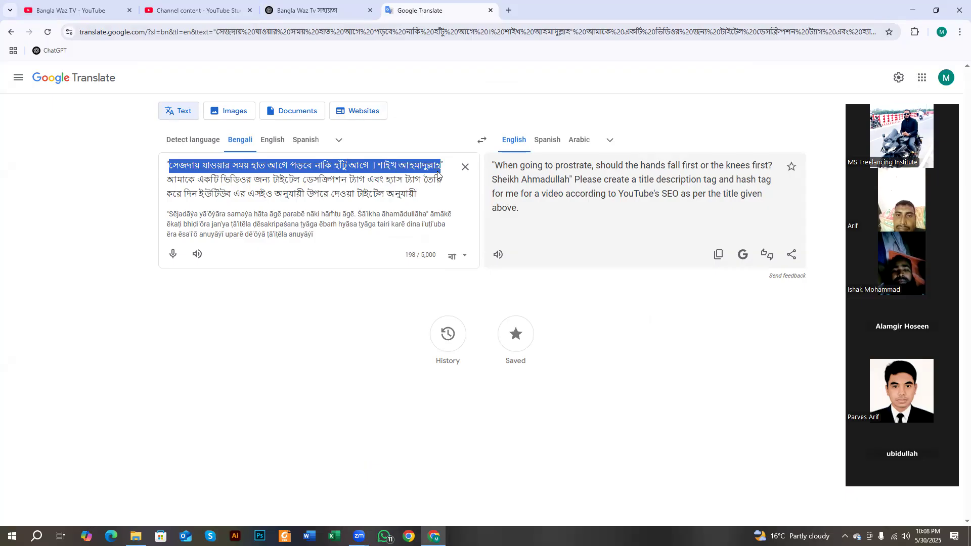
- Copy the selected Bengali lecture title from the Google Translate source box
right_click(436, 176)
left_click(451, 235)
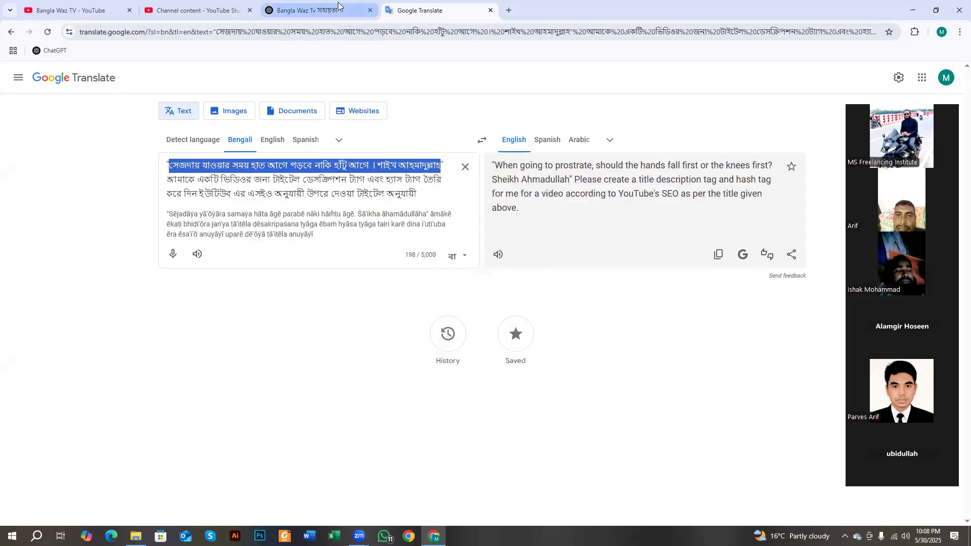
- Scroll through ChatGPT's generated title, description, Tags and Hashtags blocks
left_click(309, 10)
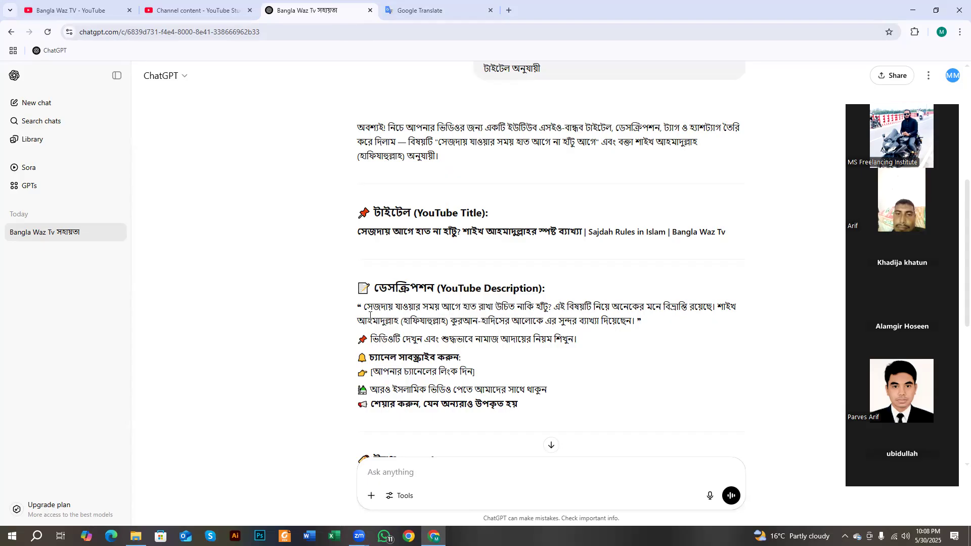
scroll(454, 338, "down", 4)
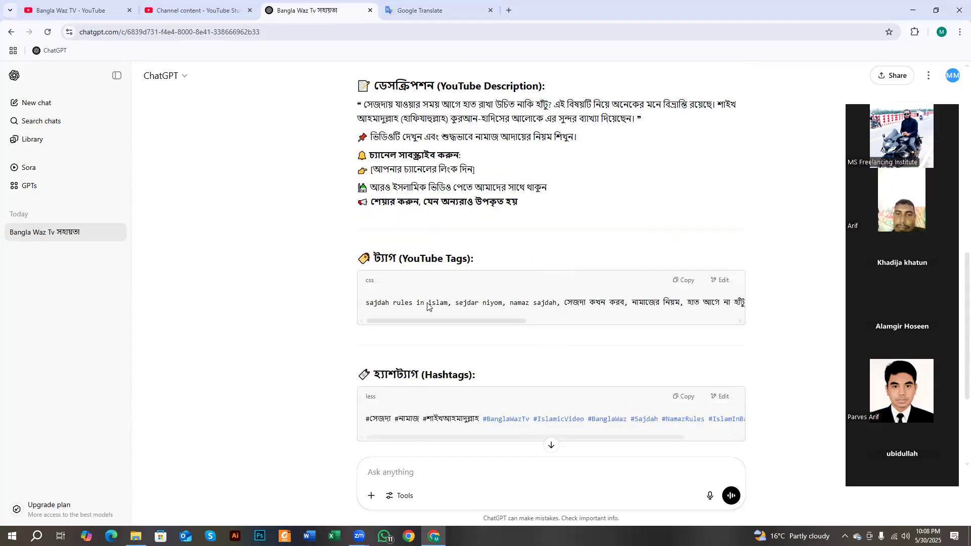
scroll(443, 326, "down", 2)
scroll(442, 326, "up", 3)
scroll(444, 331, "up", 3)
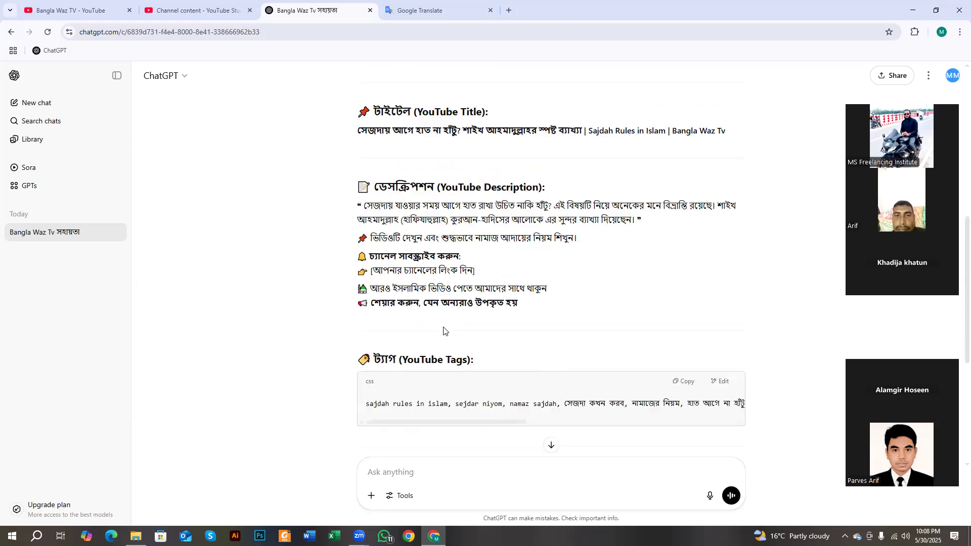
scroll(429, 342, "up", 2)
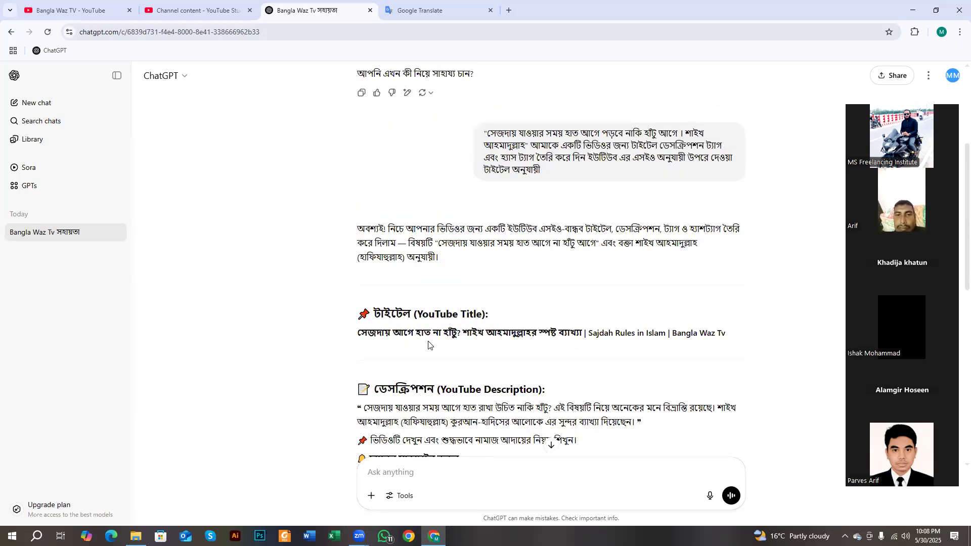
left_click(136, 535)
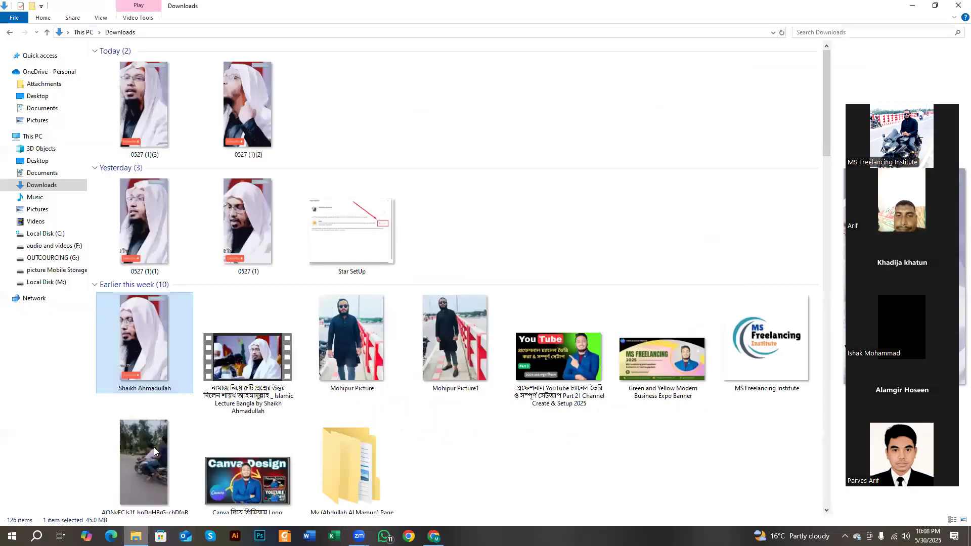
- Select the 45 MB lecture video in the Downloads folder
right_click(148, 348)
left_click(506, 132)
left_click(507, 131)
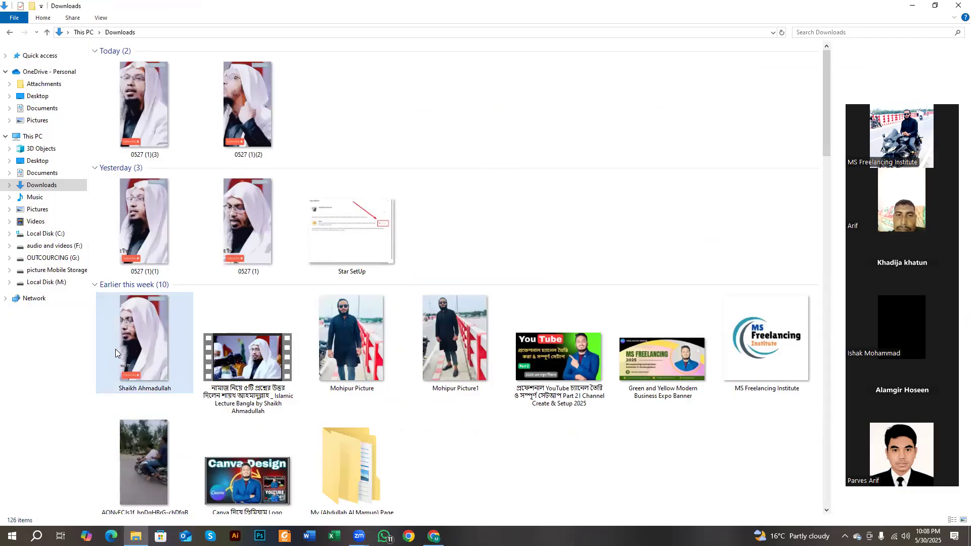
left_click(140, 337)
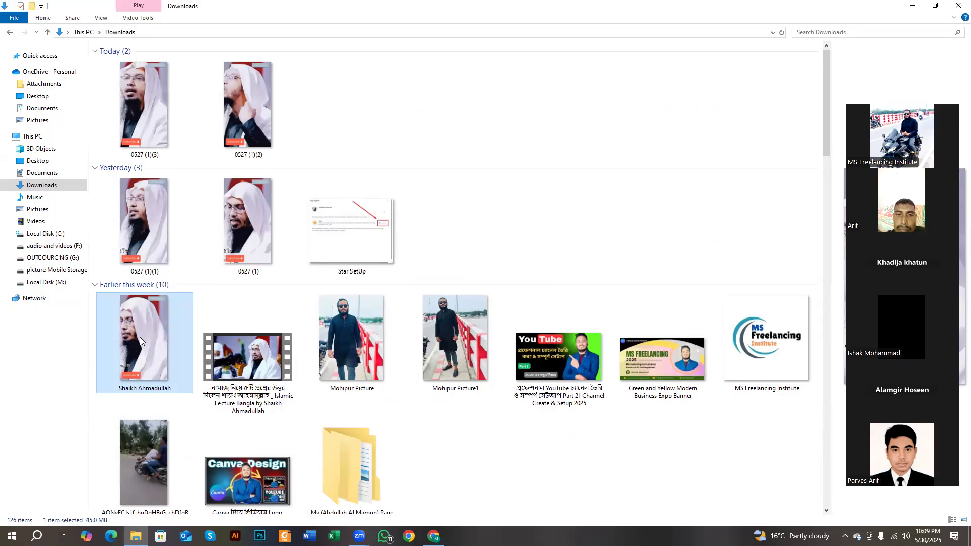
right_click(140, 337)
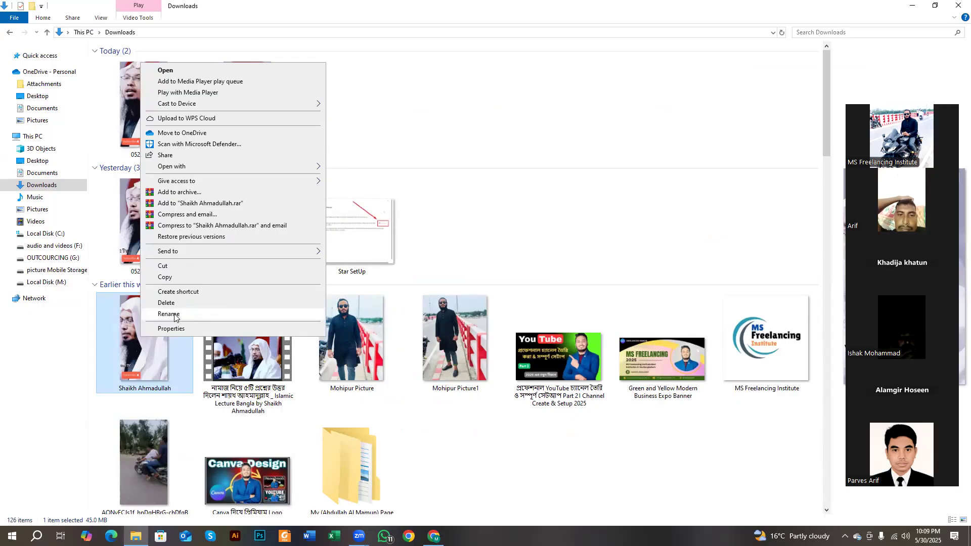
- Rename the video to the copied Bengali prostration title
left_click(174, 313)
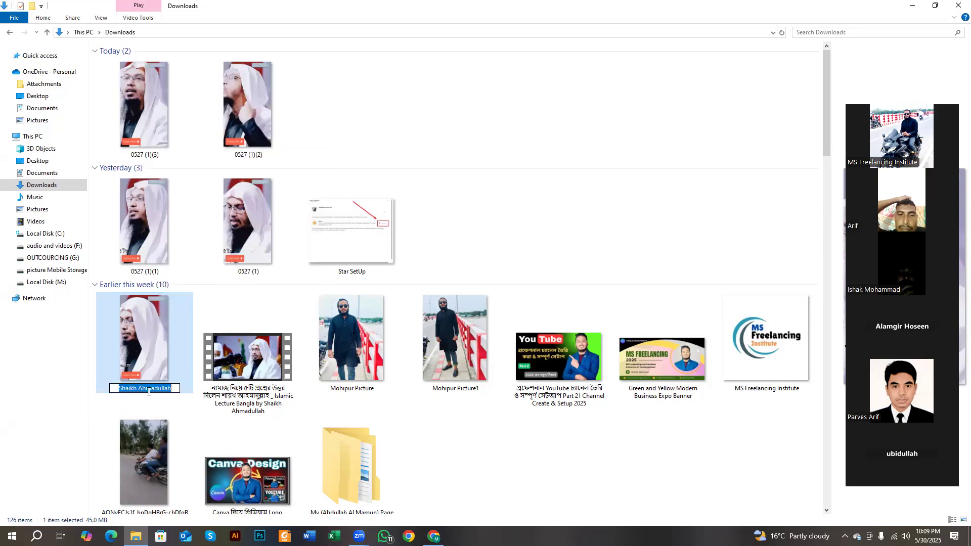
key("ctrl+v")
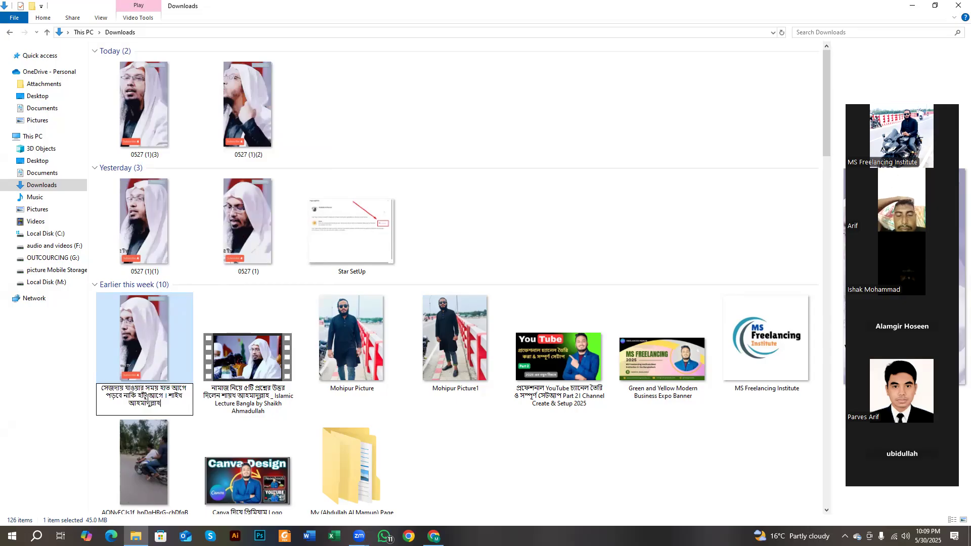
right_click(161, 400)
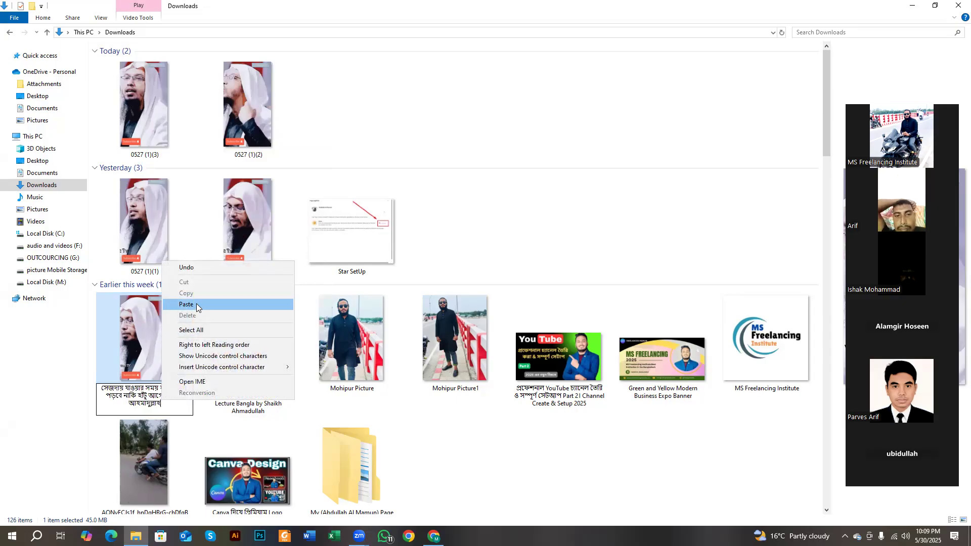
left_click(149, 390)
right_click(167, 404)
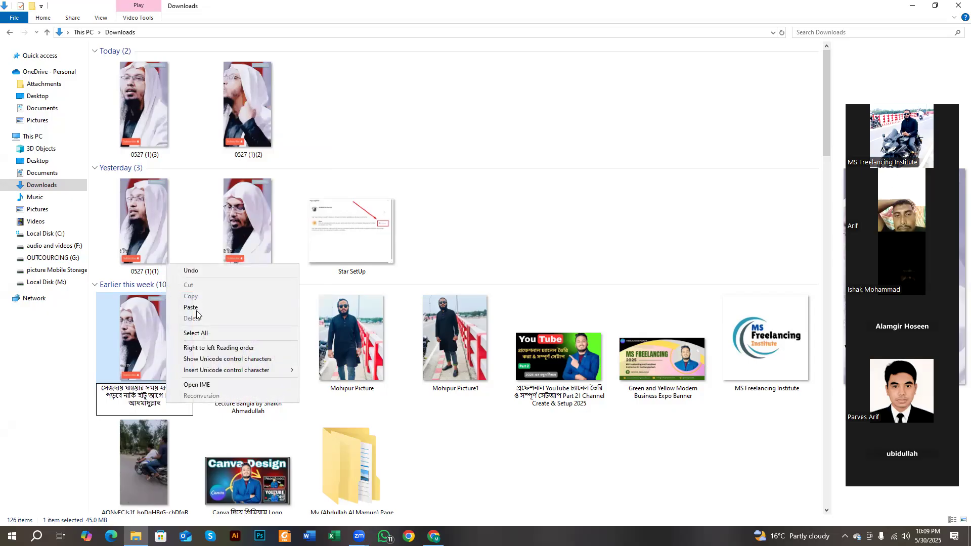
left_click(159, 403)
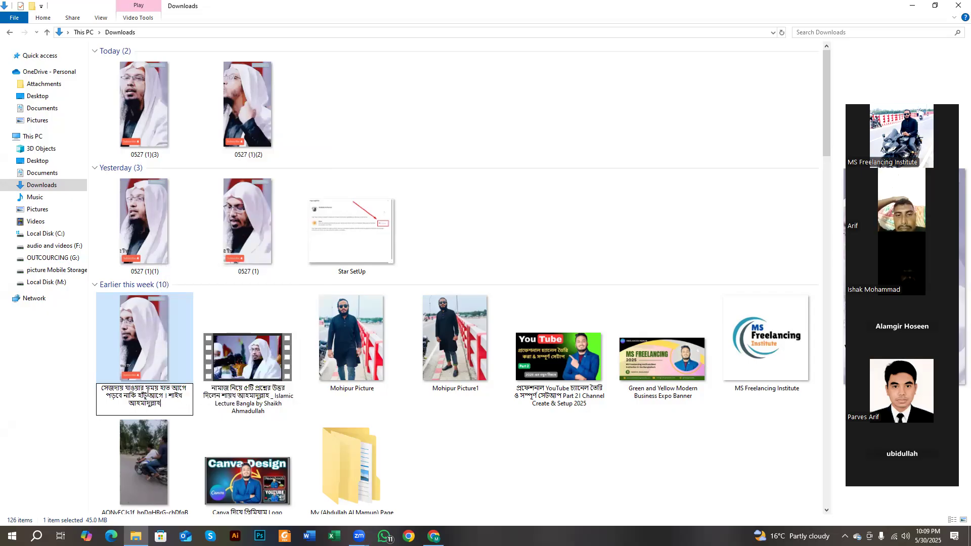
key("Return")
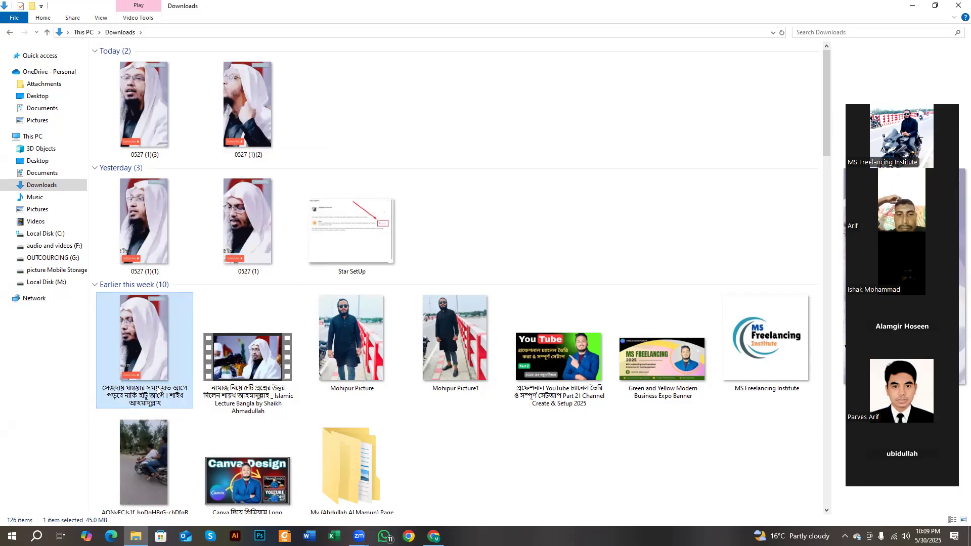
left_click(519, 241)
left_click(176, 360)
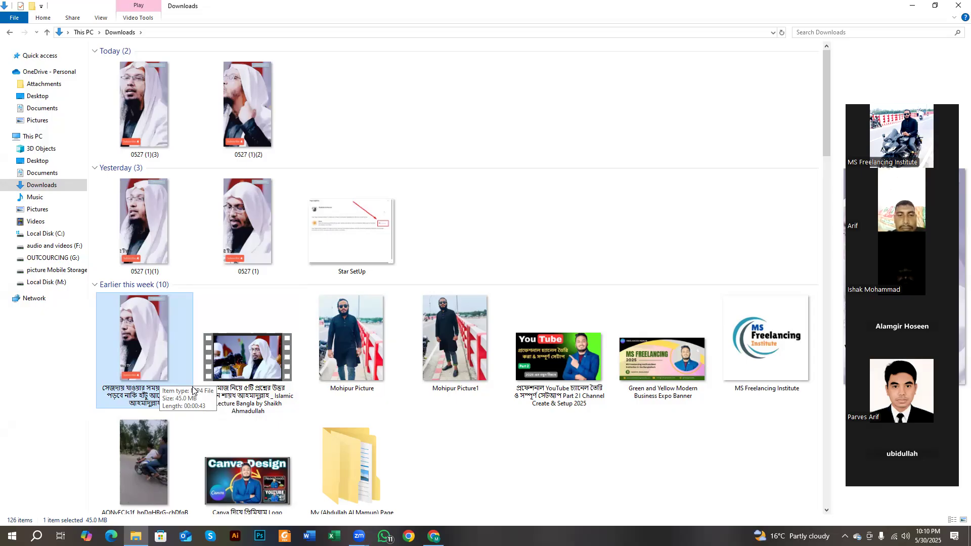
- Open Properties for the Bengali-titled lecture MP4 in Downloads
right_click(141, 351)
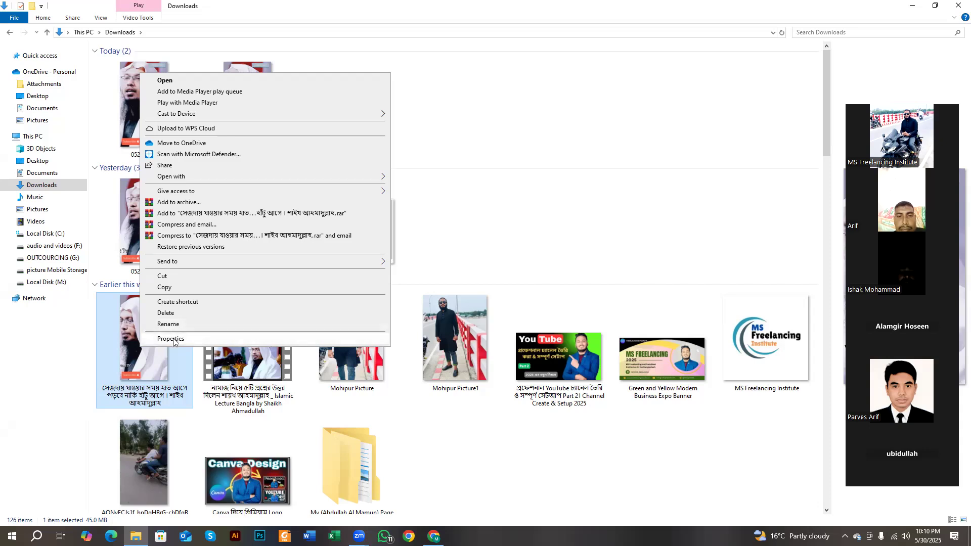
left_click(173, 339)
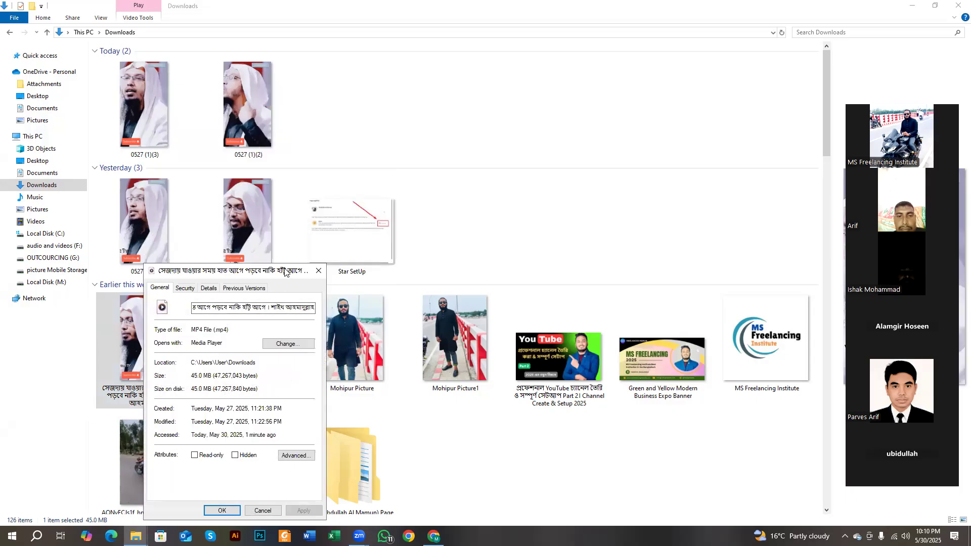
- On the Details tab, paste the Bengali name into Title and Subtitle and rate it five stars
left_click_drag(285, 272, 342, 174)
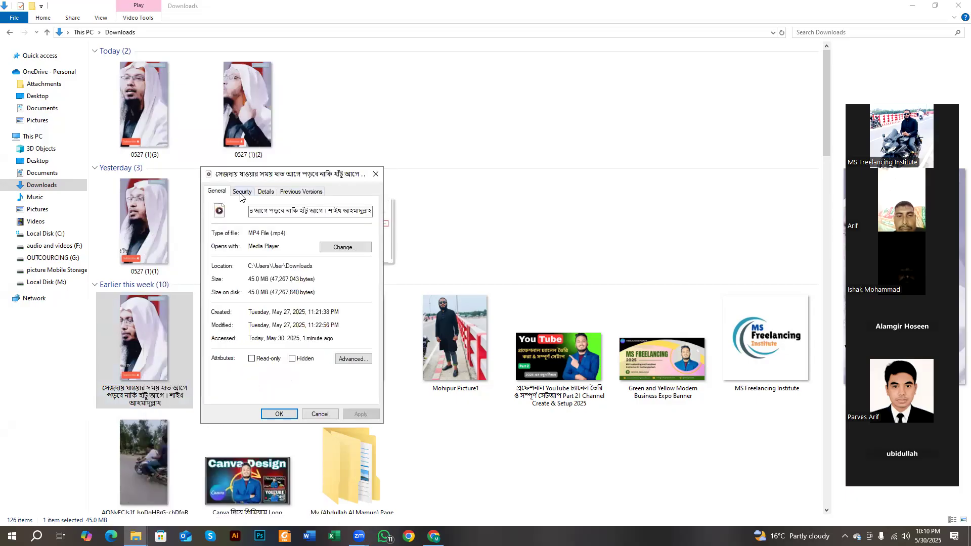
left_click(241, 192)
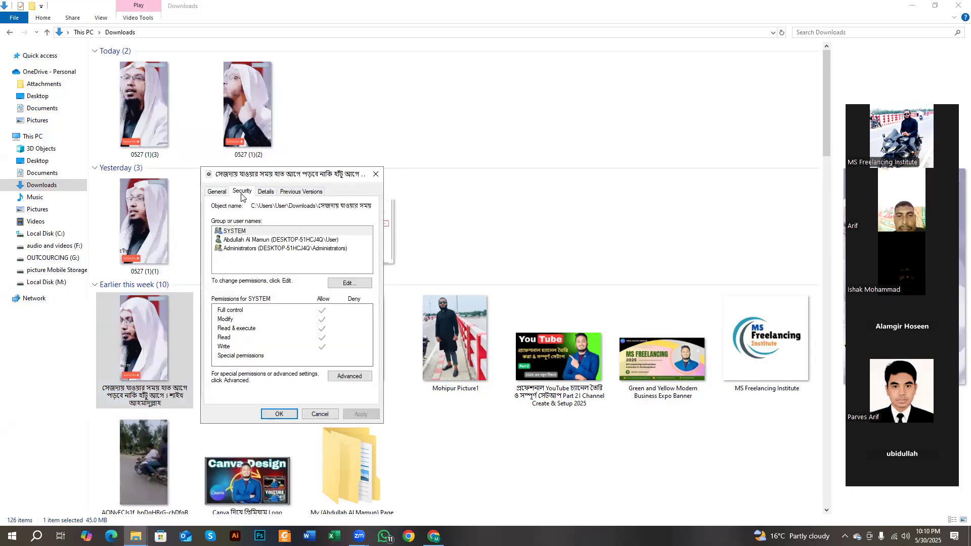
left_click(266, 195)
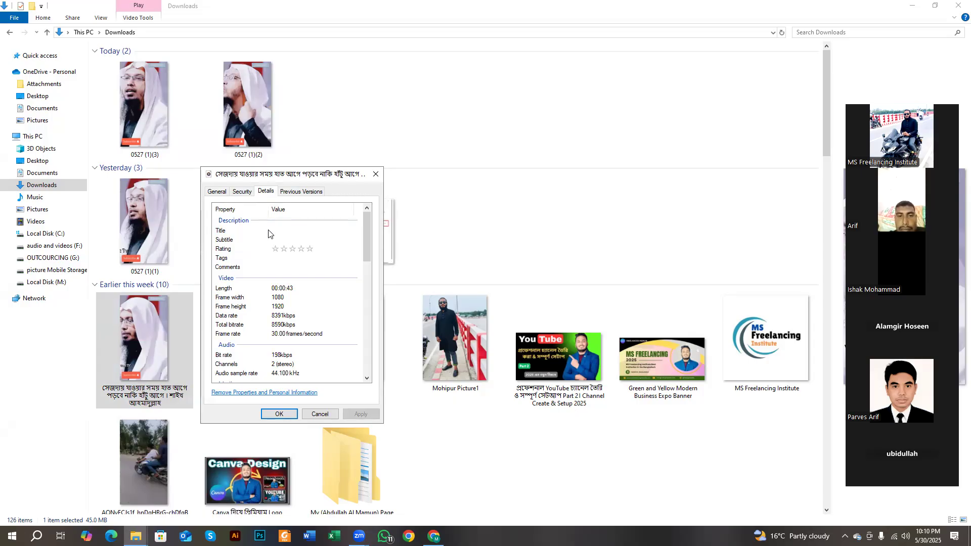
left_click(280, 233)
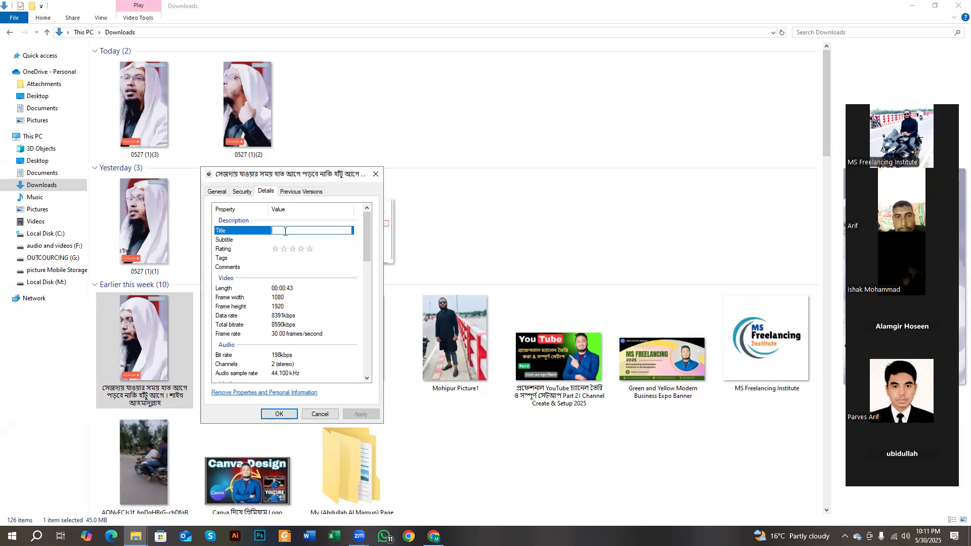
key("ctrl+v")
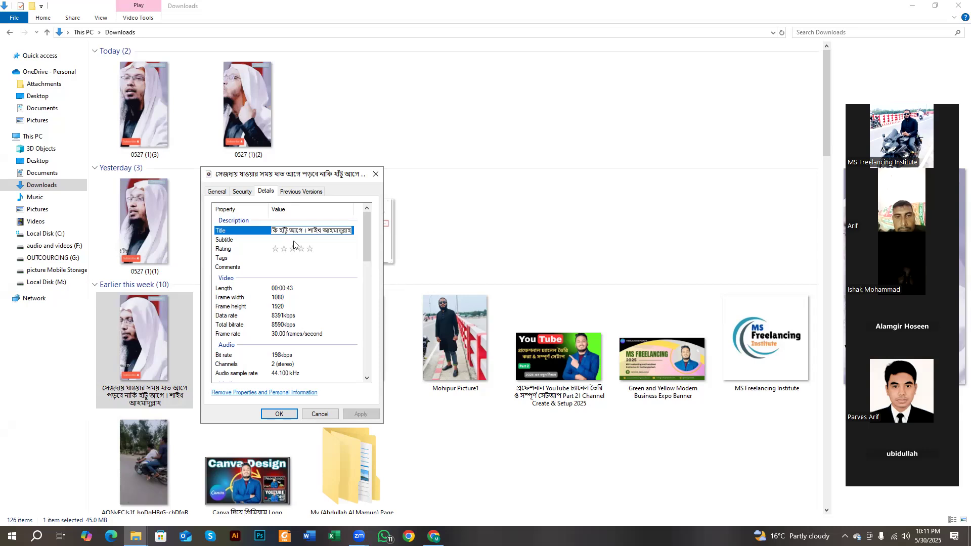
left_click(294, 240)
key("ctrl+v")
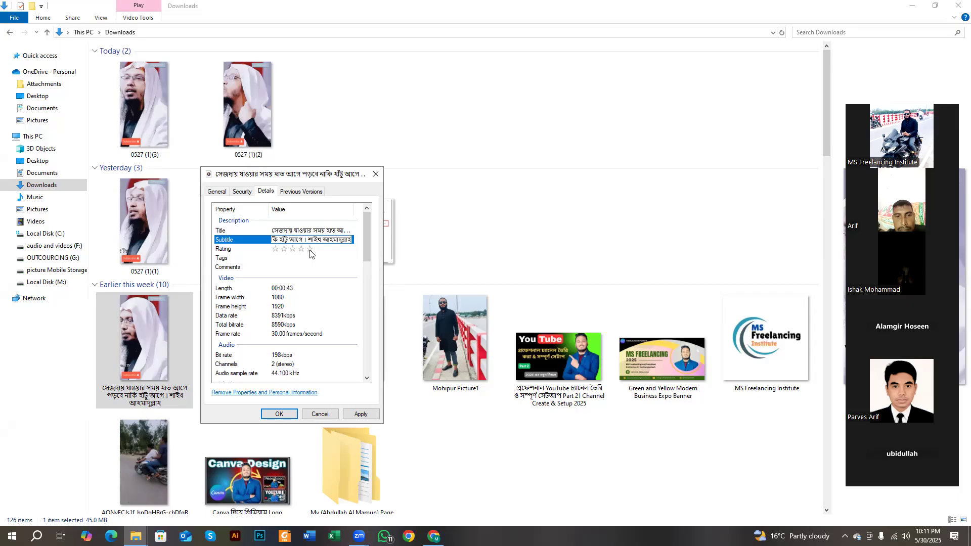
left_click(310, 252)
left_click(309, 257)
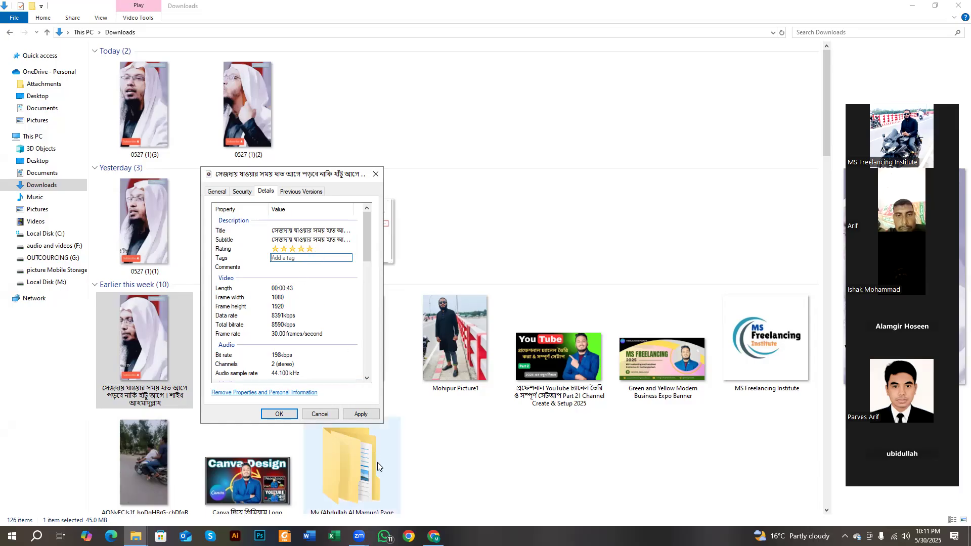
left_click(434, 535)
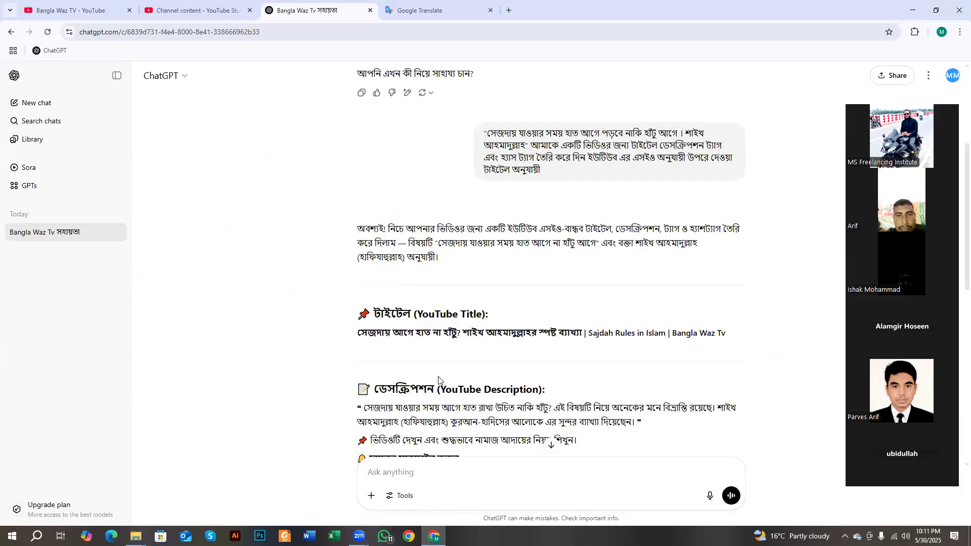
- Copy ChatGPT's YouTube Tags code block and bring the video's Properties dialog back
scroll(441, 339, "down", 5)
scroll(443, 337, "down", 3)
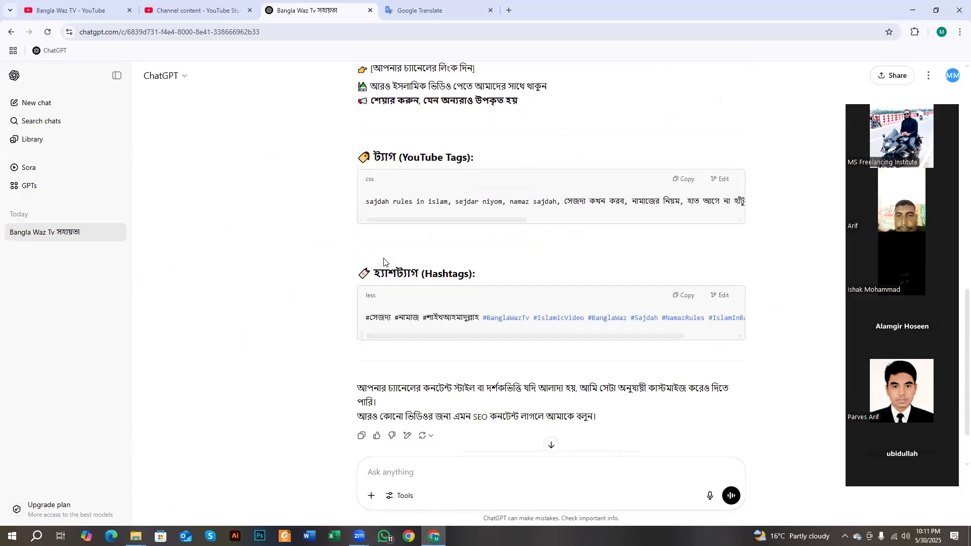
left_click_drag(372, 157, 394, 155)
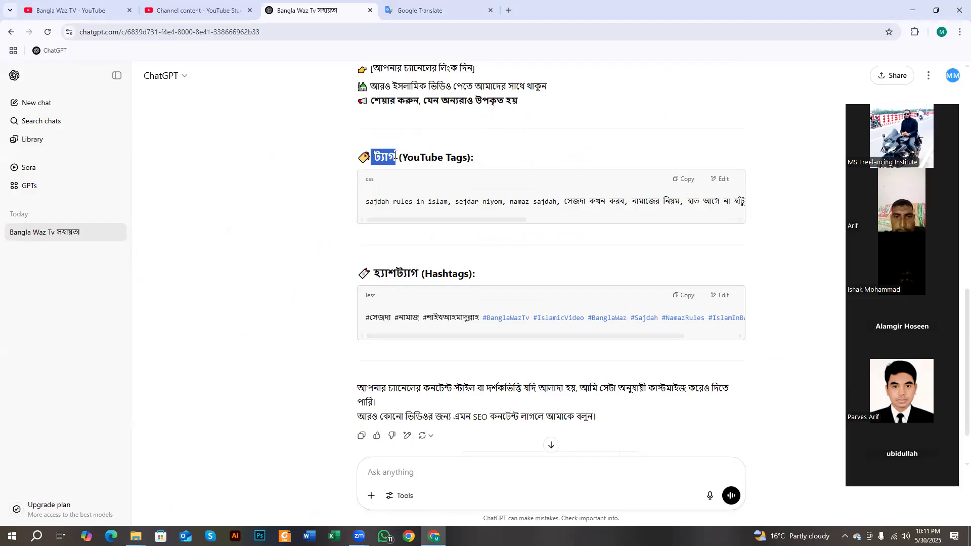
left_click_drag(387, 203, 412, 210)
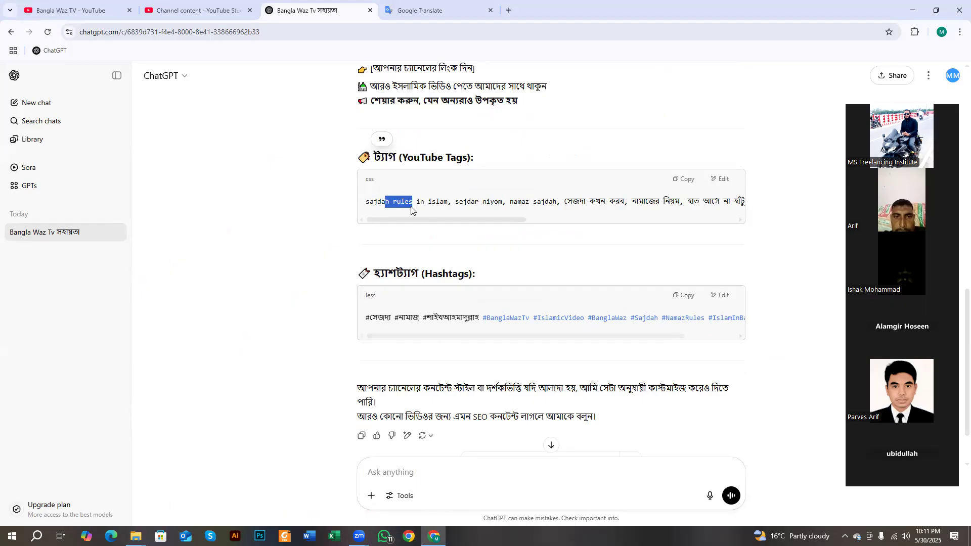
left_click_drag(388, 273, 411, 275)
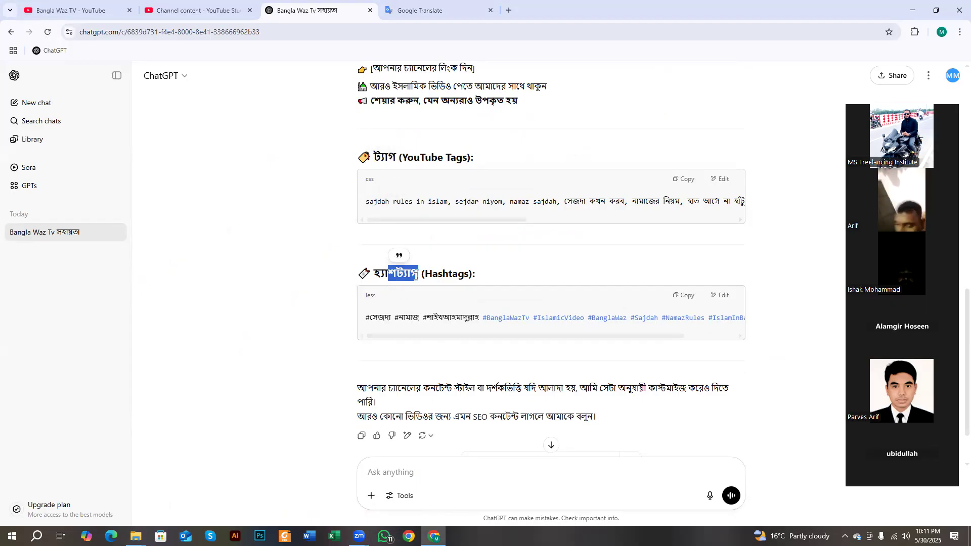
left_click(406, 199)
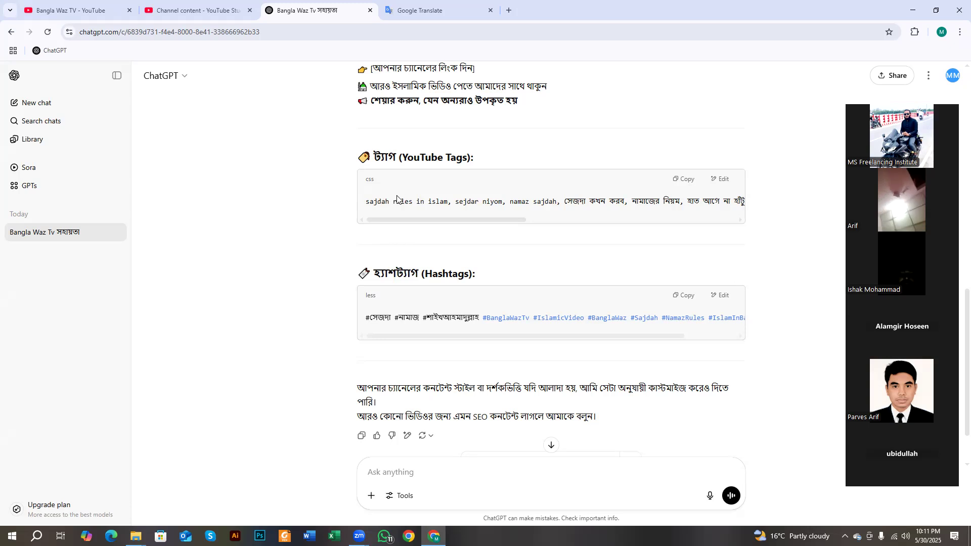
double_click(385, 157)
left_click_drag(387, 158, 424, 159)
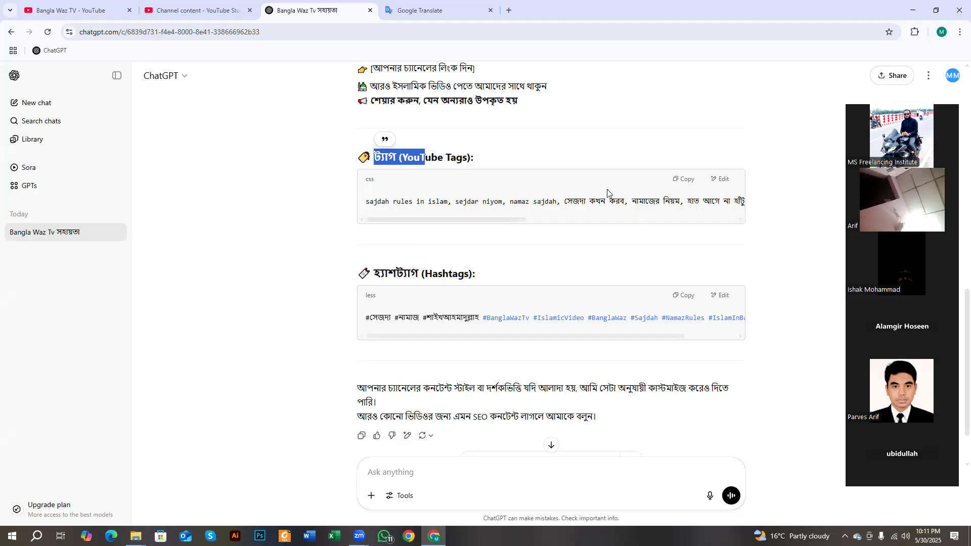
left_click_drag(605, 202, 491, 214)
left_click(553, 189)
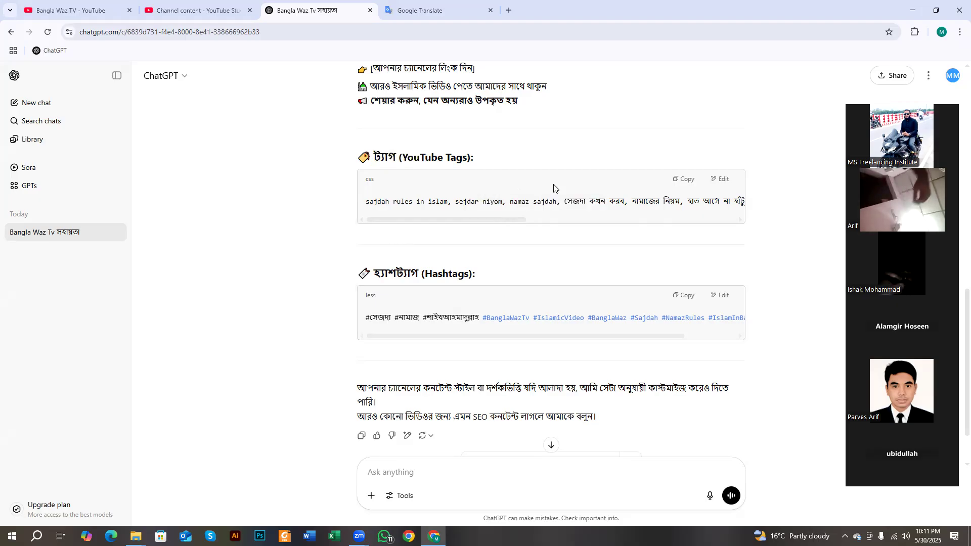
left_click(684, 180)
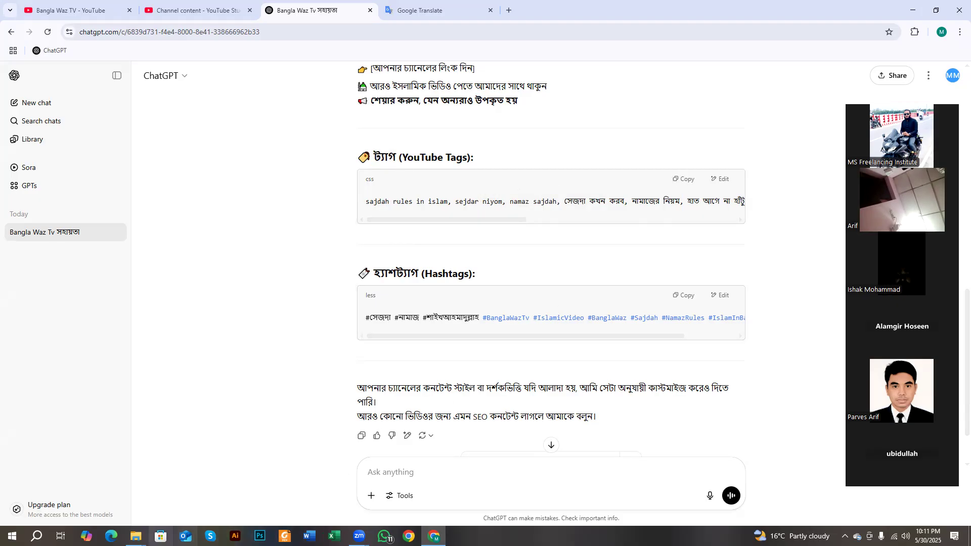
mouse_move(136, 536)
left_click(171, 504)
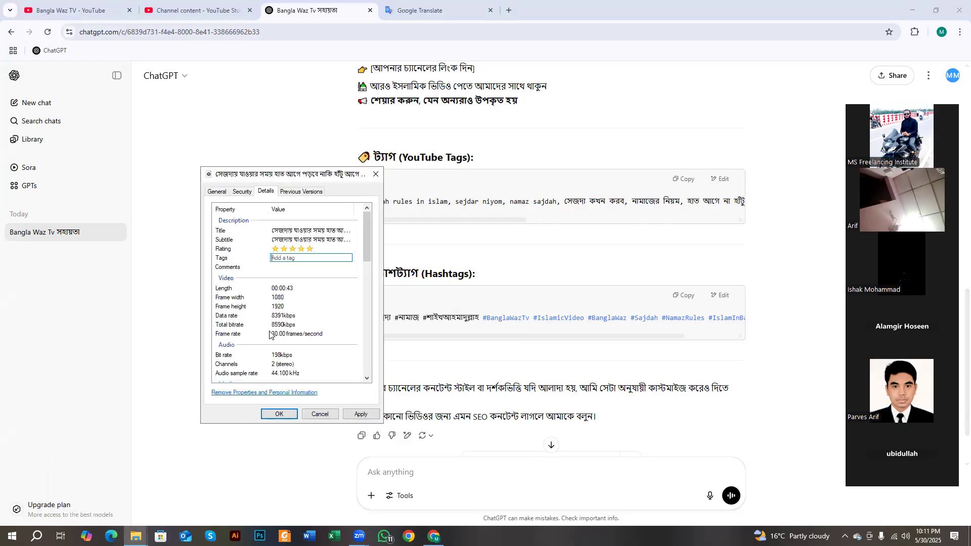
- Paste ChatGPT's tag list into the video's Tags field
right_click(285, 258)
left_click(307, 301)
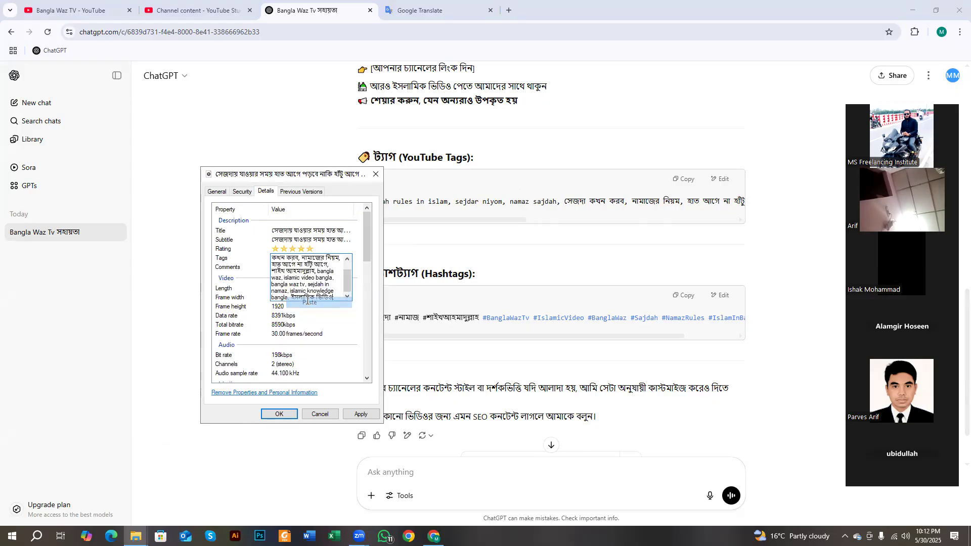
left_click(268, 262)
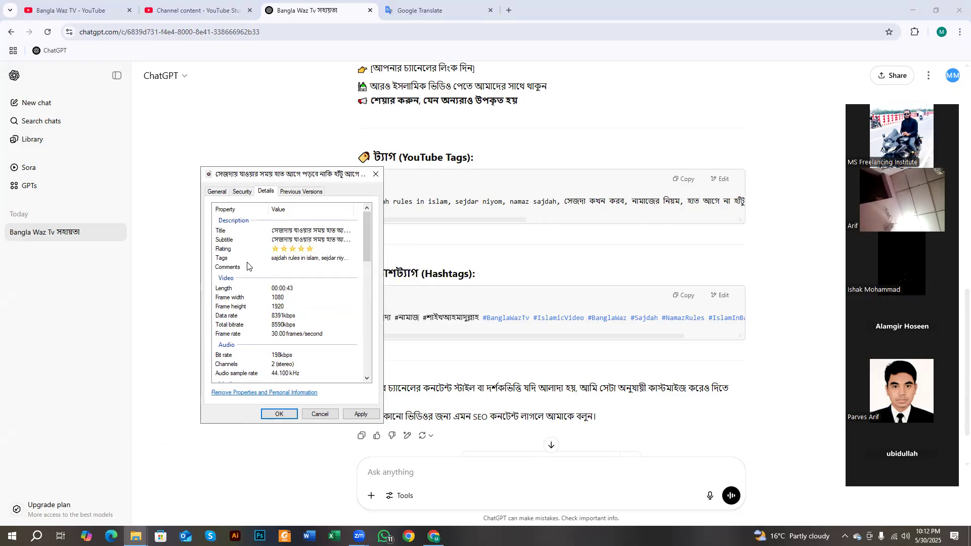
left_click(283, 267)
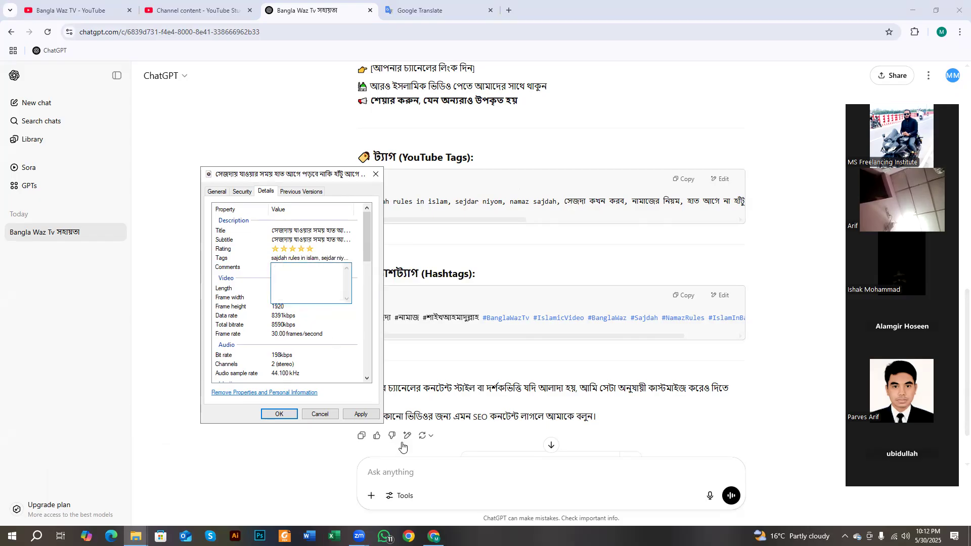
- Copy the full Bengali description from ChatGPT's reply
left_click(434, 536)
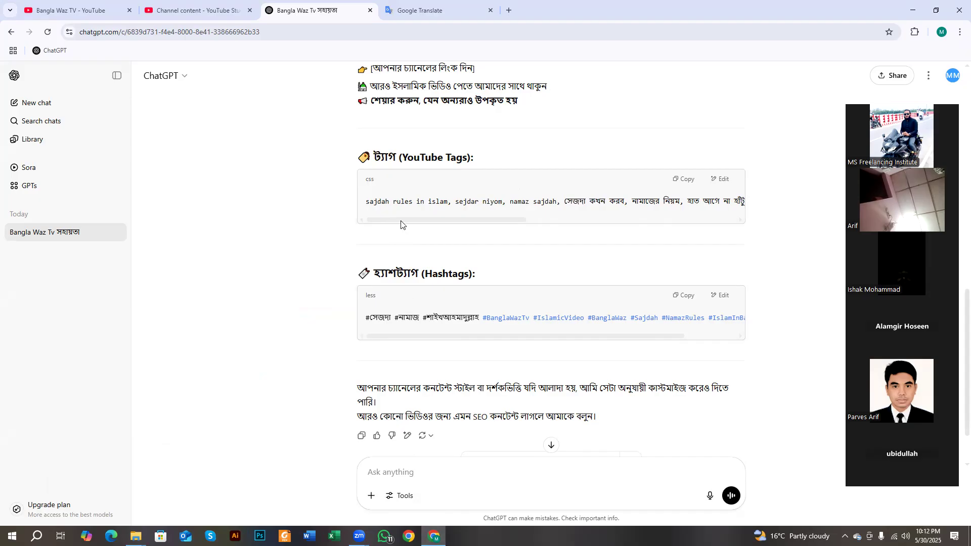
scroll(401, 223, "up", 5)
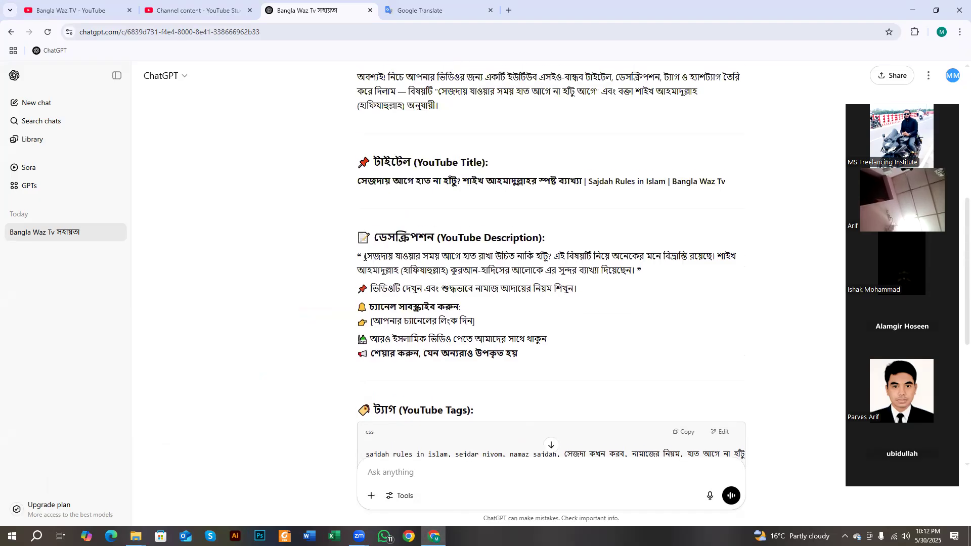
left_click_drag(364, 256, 527, 355)
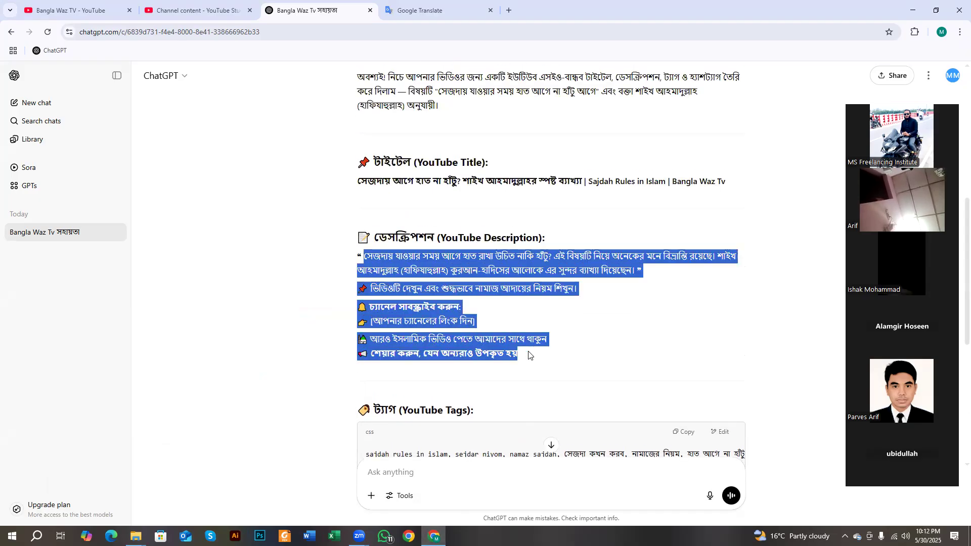
right_click(449, 277)
left_click(469, 288)
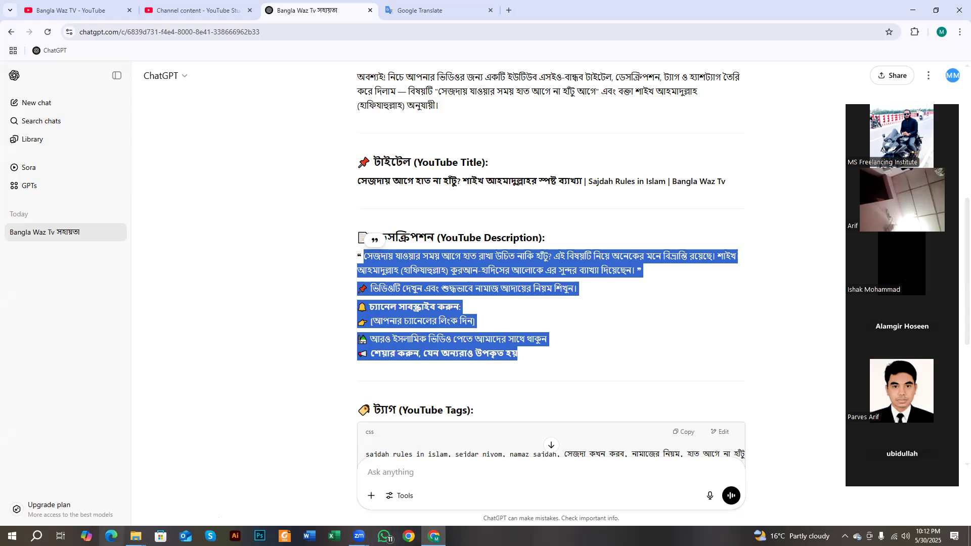
- Paste the Bengali description into the video's Comments field
mouse_move(136, 536)
left_click(192, 486)
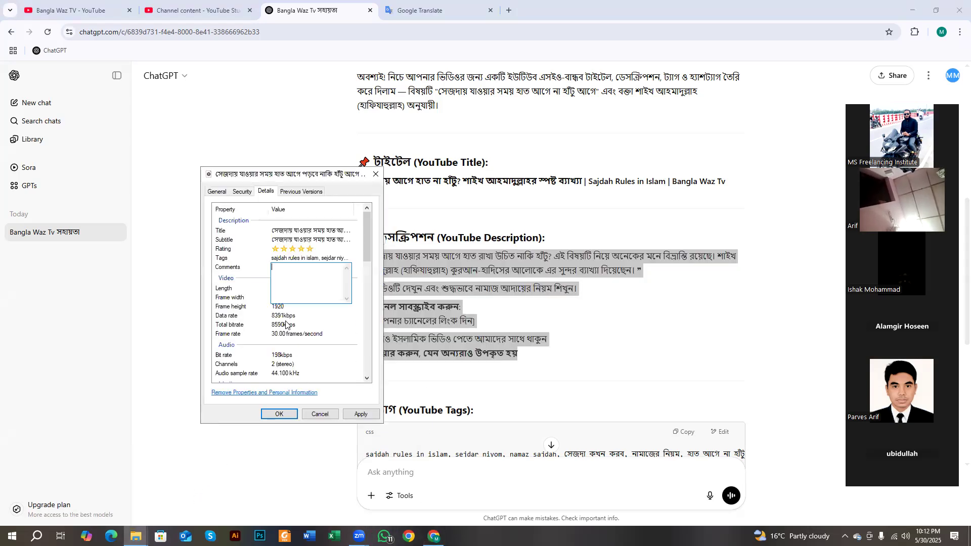
right_click(283, 267)
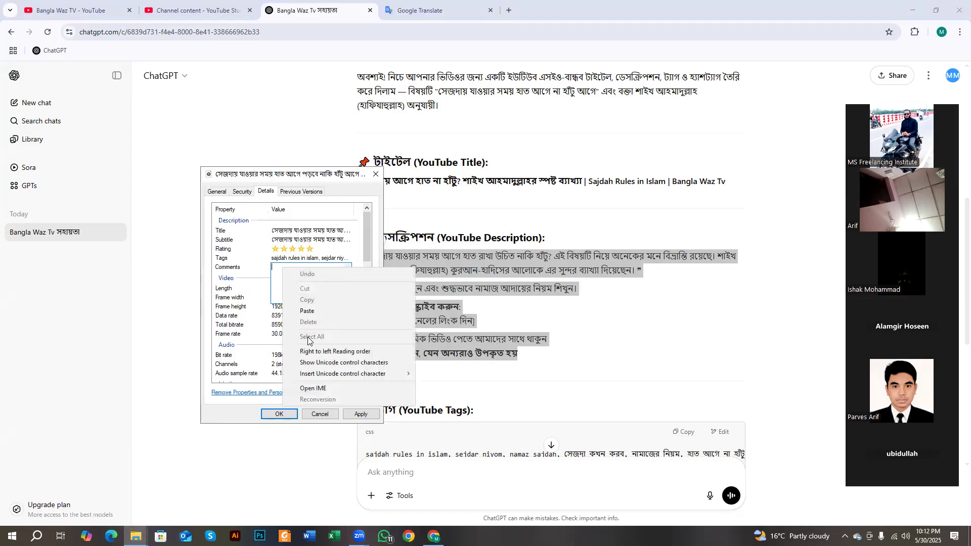
left_click(312, 312)
left_click(255, 297)
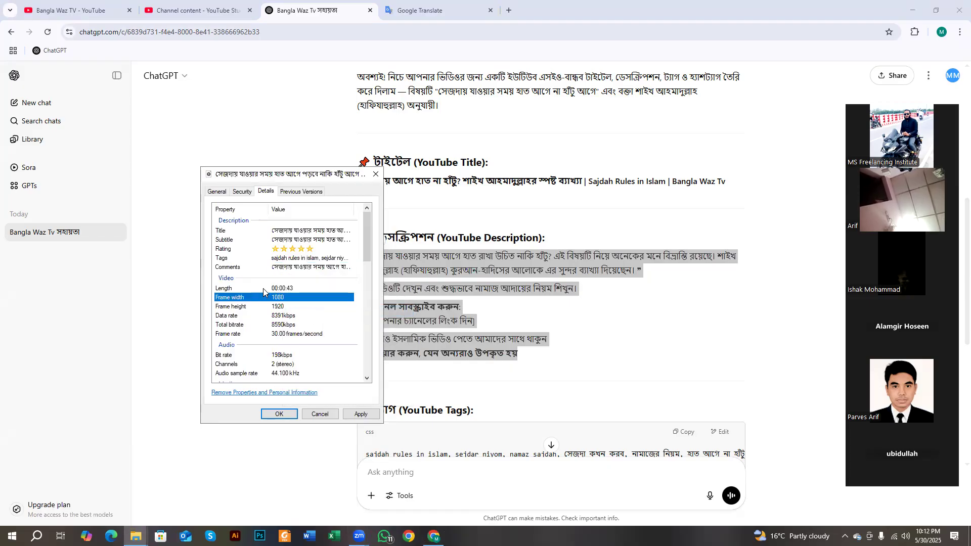
scroll(263, 288, "down", 1)
scroll(268, 288, "down", 1)
scroll(290, 273, "down", 1)
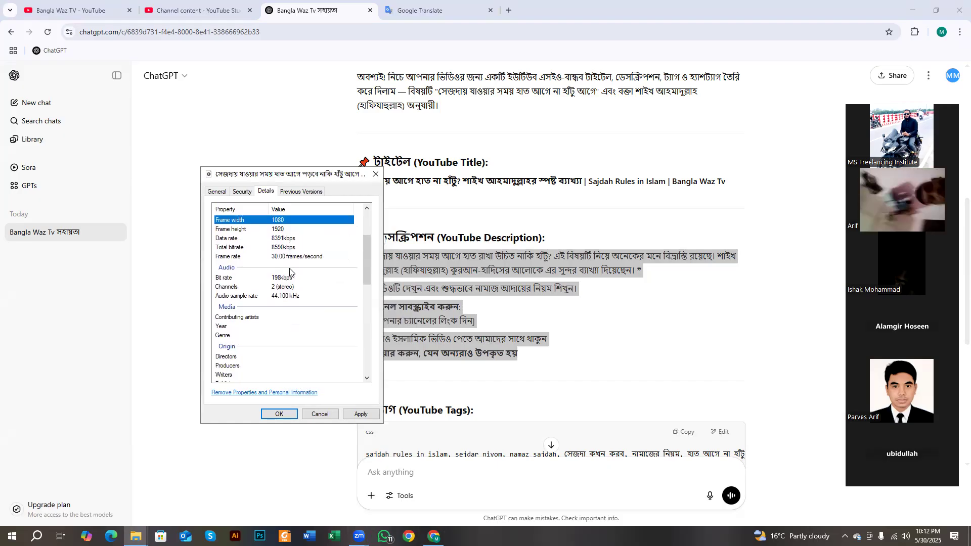
- Enter 'Bangla Waz Tv' as the video's Directors and Producers
scroll(277, 265, "down", 1)
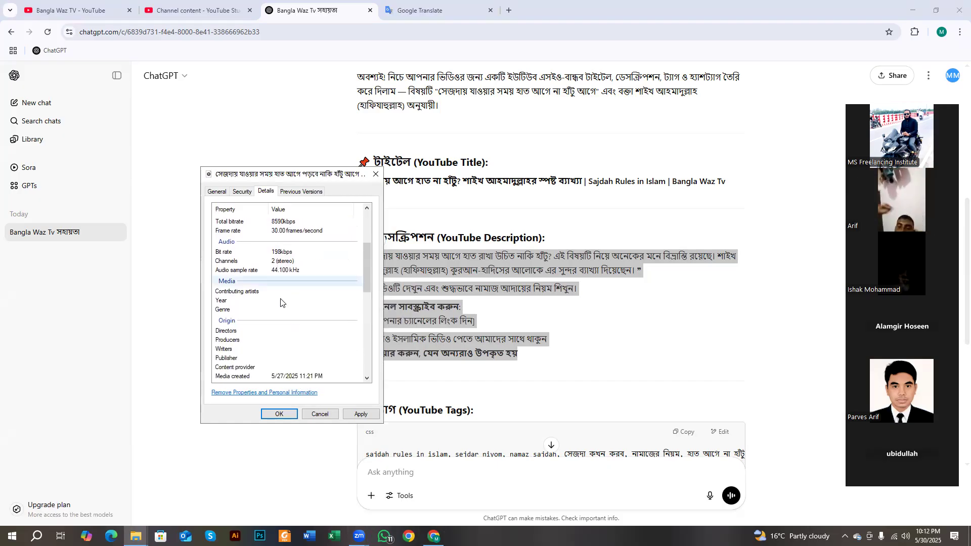
left_click(246, 336)
left_click(277, 330)
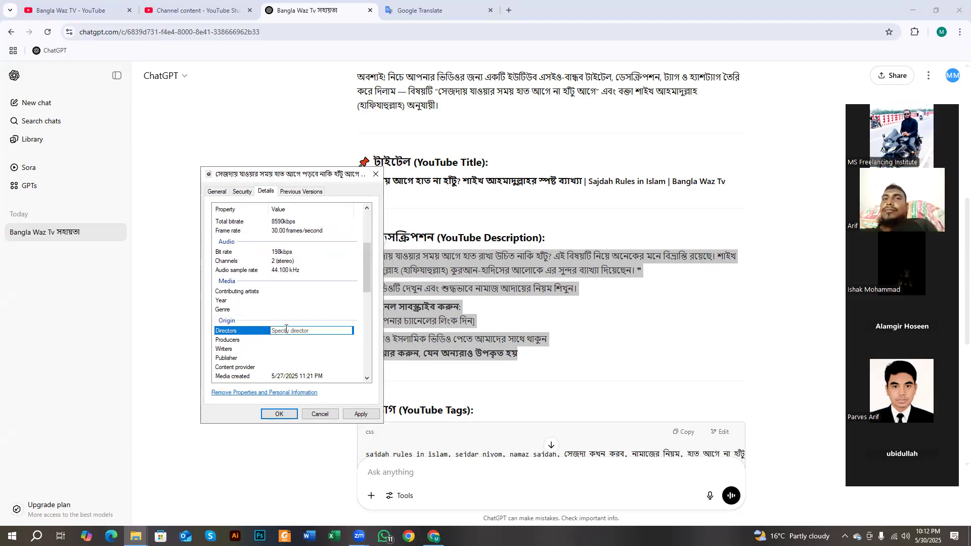
type("Ban")
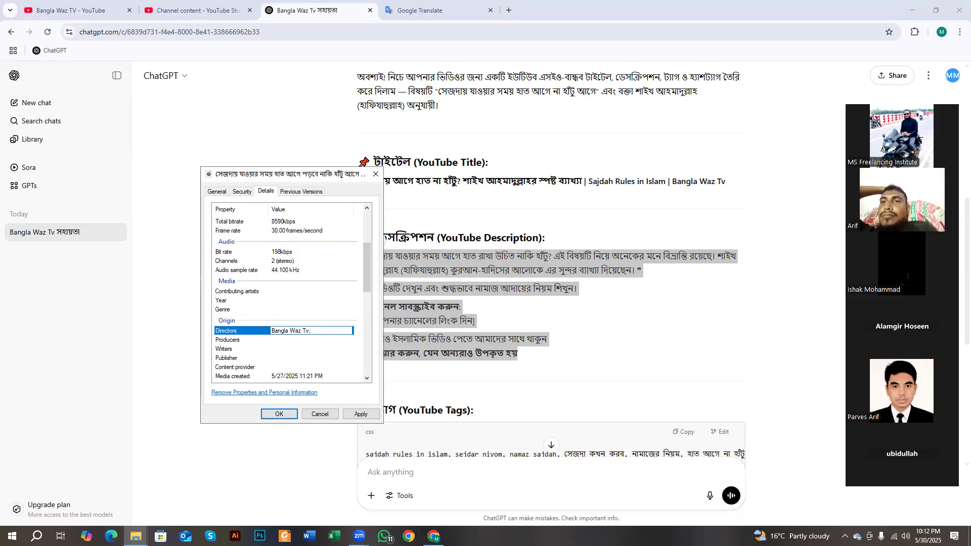
type("gla Waz Tv")
left_click(290, 341)
left_click(293, 339)
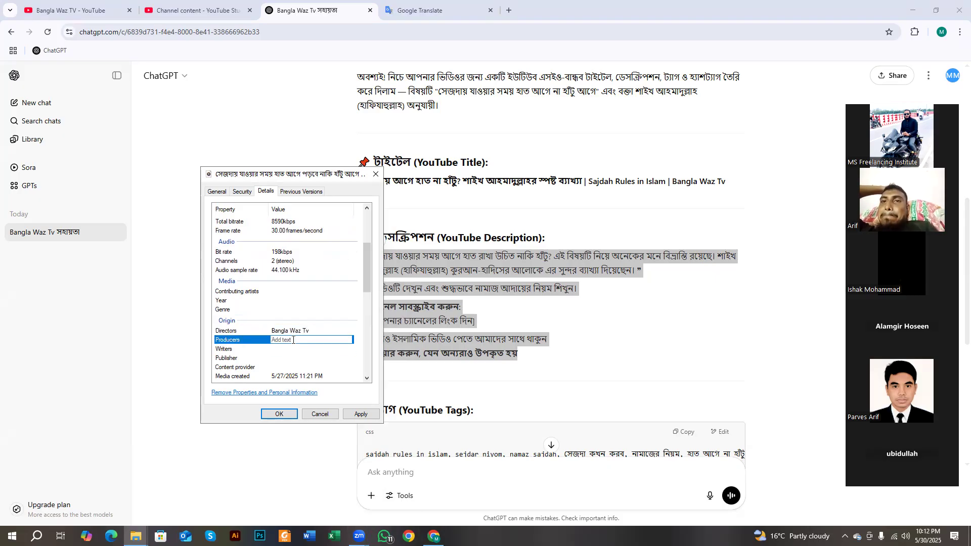
type("Bangla Waz")
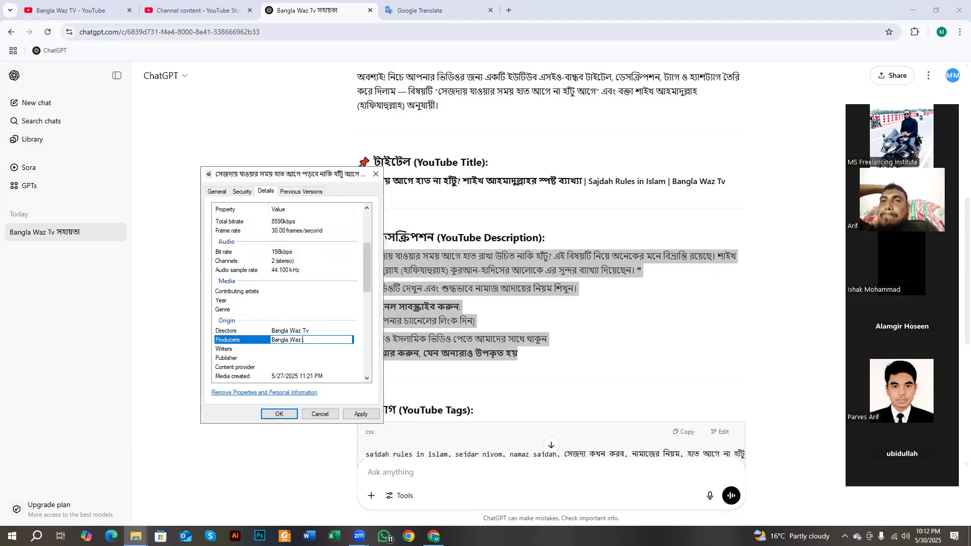
type(" Tv;")
key("BackSpace")
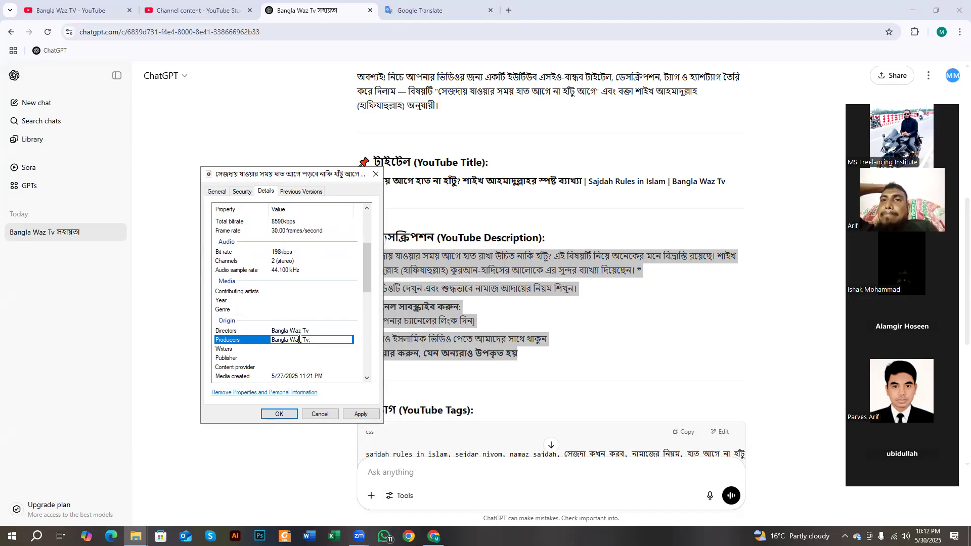
- Copy 'Bangla Waz Tv' and paste it into Writers, Publisher and Content provider
left_click_drag(309, 341, 271, 341)
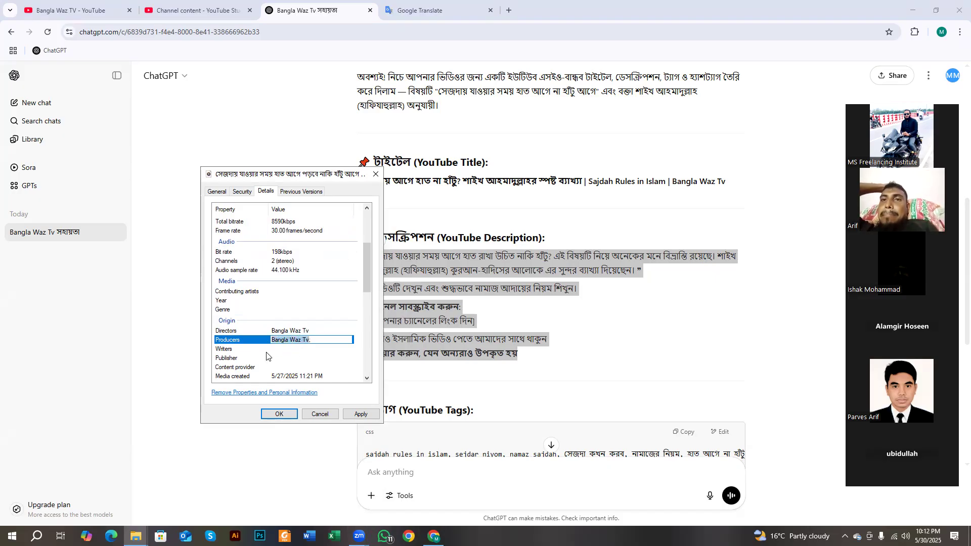
left_click(283, 352)
key("ctrl+v")
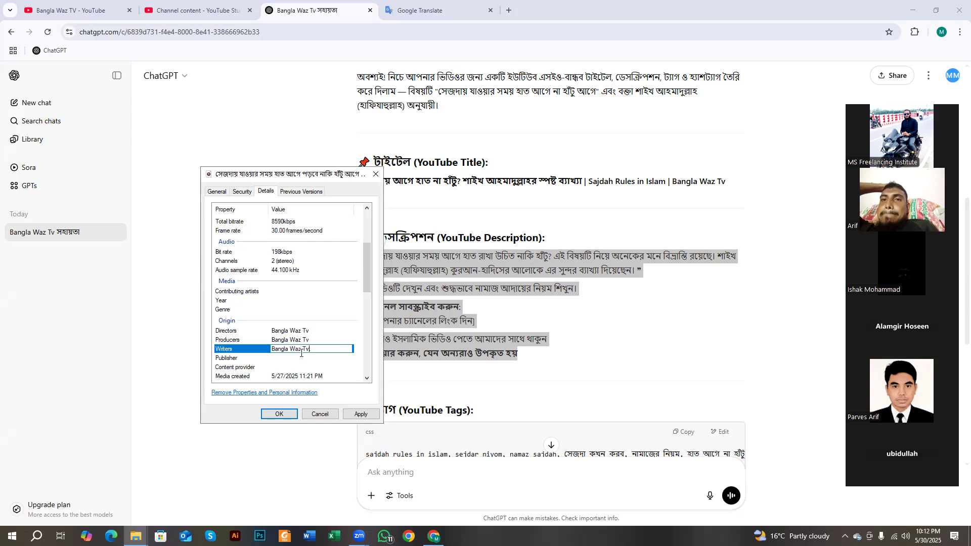
left_click(294, 359)
key("ctrl+v")
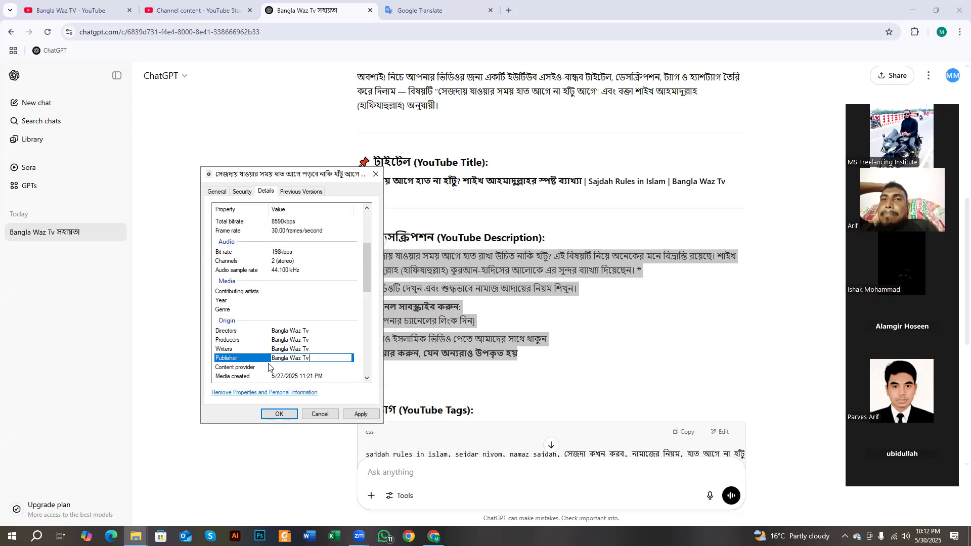
left_click(285, 365)
key("ctrl+v")
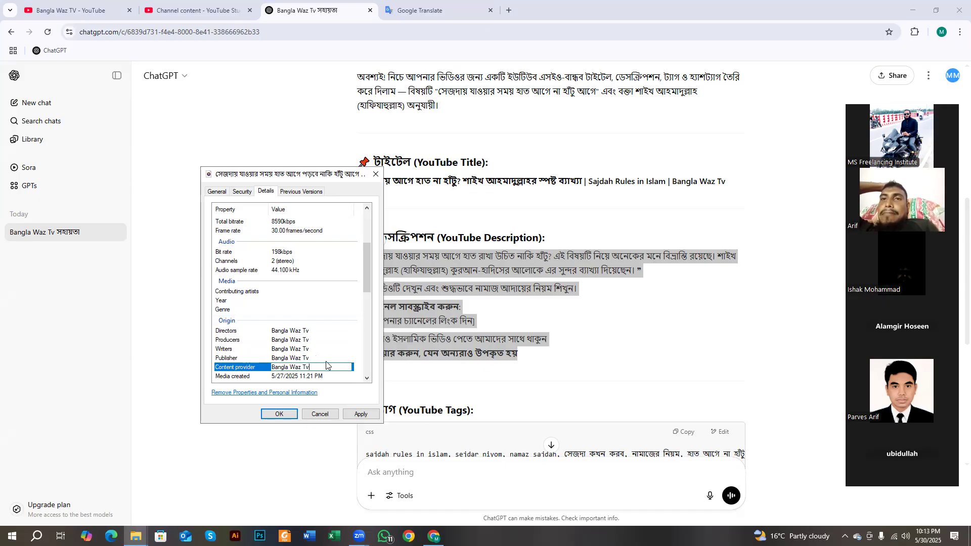
- Commit Content provider, leaving Author URL, Media created and Encoded by unchanged
scroll(312, 354, "down", 2)
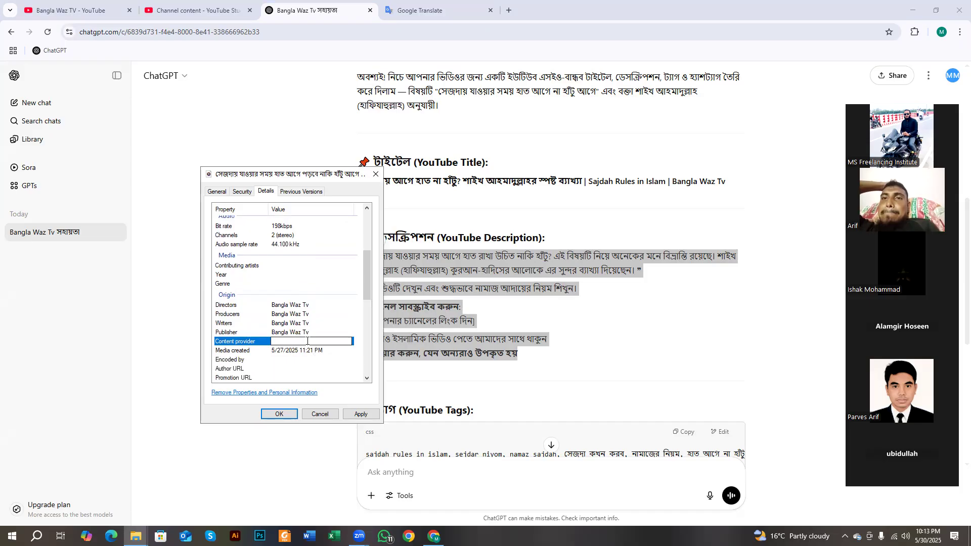
left_click(307, 341)
left_click(283, 324)
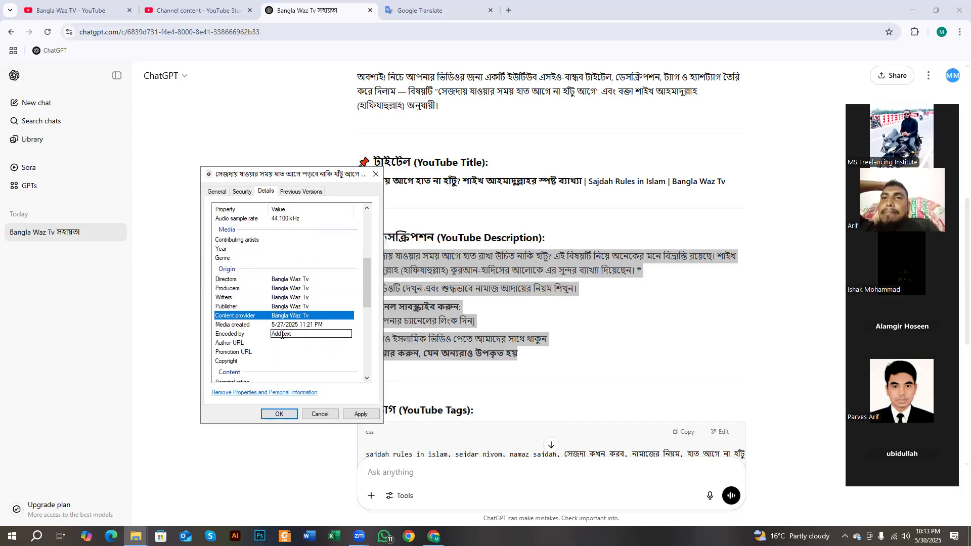
left_click(301, 337)
left_click(218, 335)
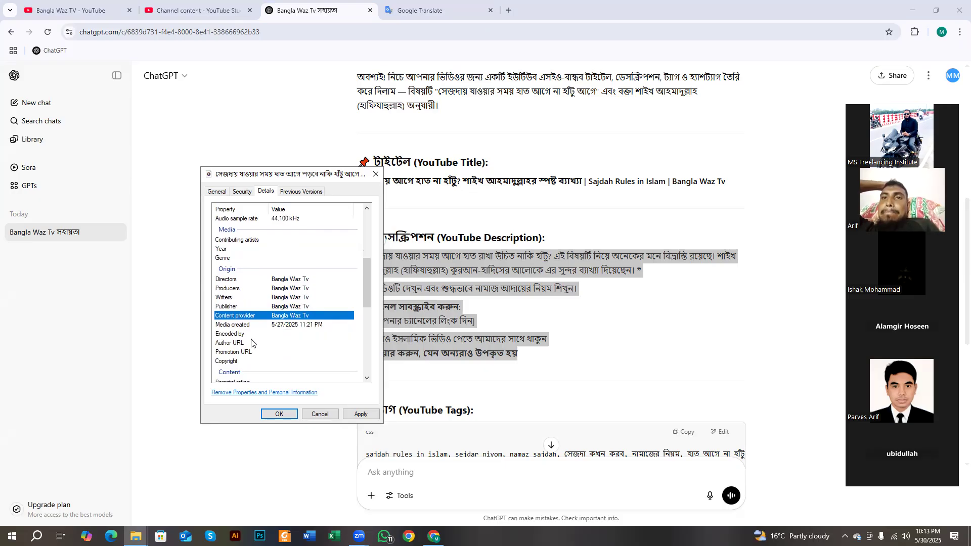
scroll(261, 363, "down", 1)
scroll(279, 354, "down", 1)
scroll(279, 354, "up", 3)
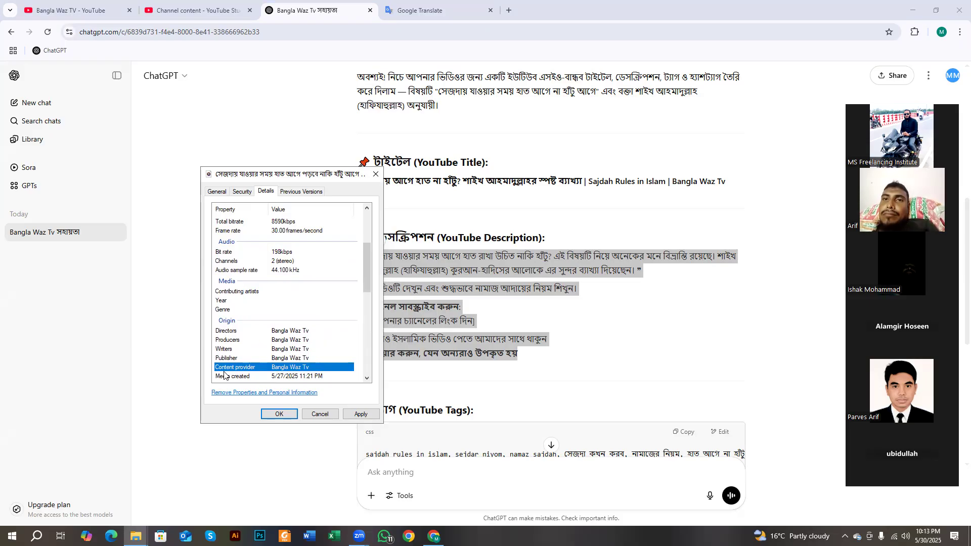
- Recheck the Publisher value, then apply the metadata and confirm with OK
left_click(276, 358)
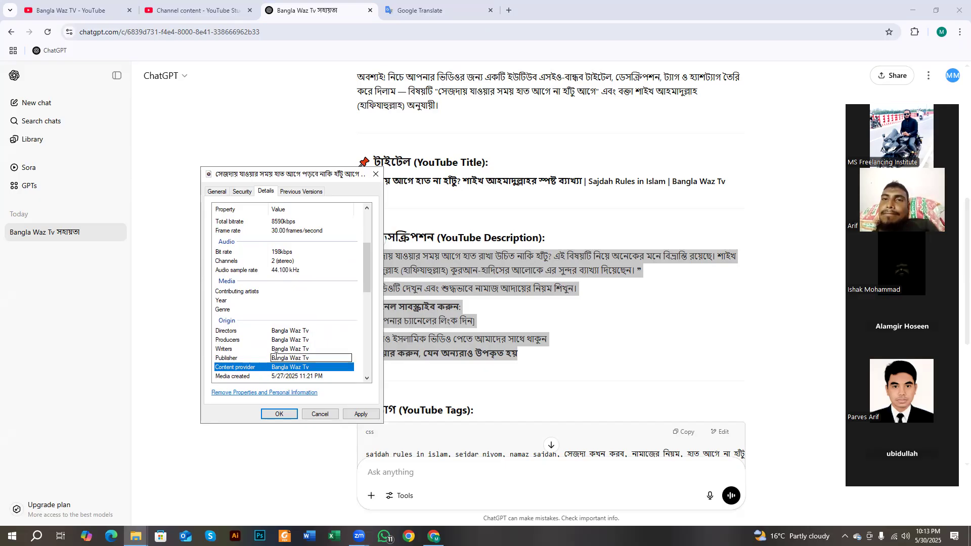
scroll(275, 356, "up", 4)
scroll(293, 344, "down", 5)
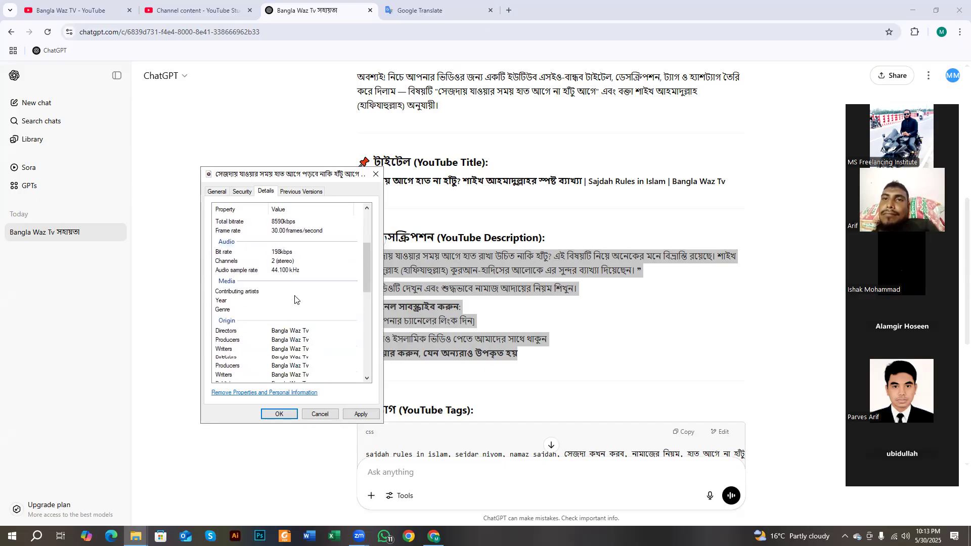
scroll(304, 347, "up", 5)
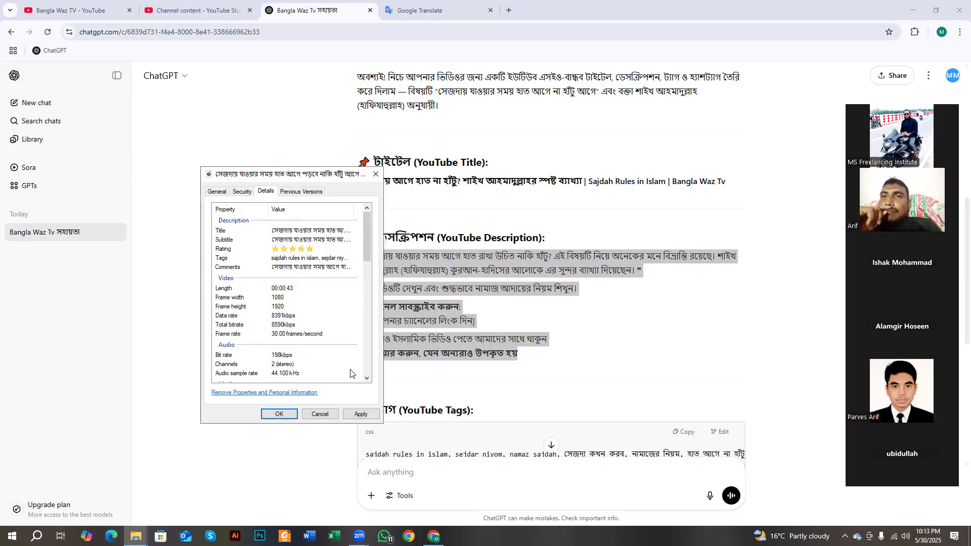
left_click(358, 415)
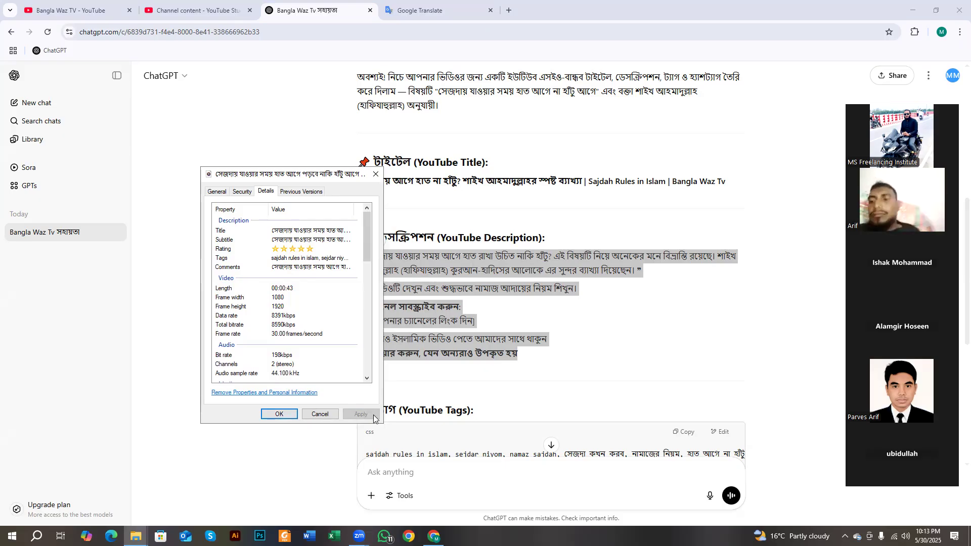
left_click(279, 414)
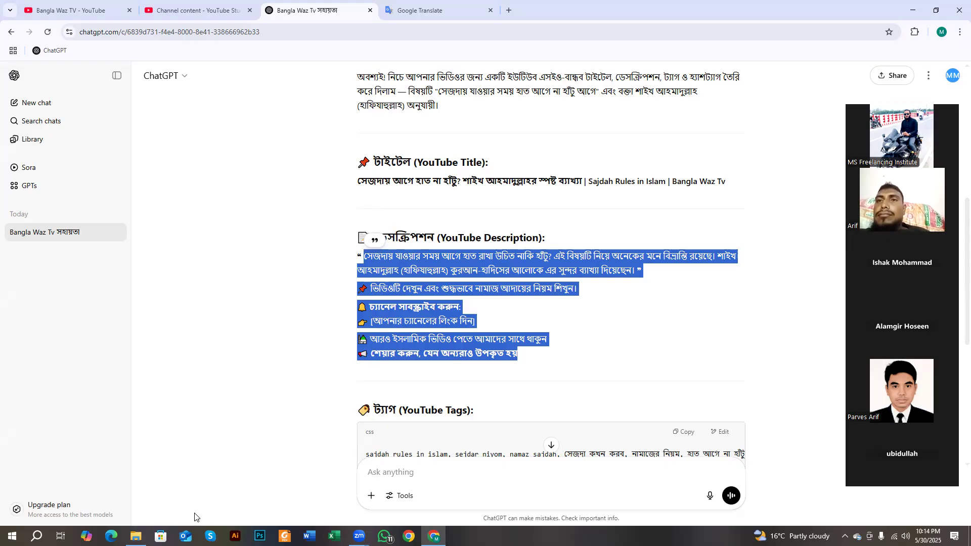
- Bring up Downloads and compare the renamed video with the other 0527 files
left_click(136, 536)
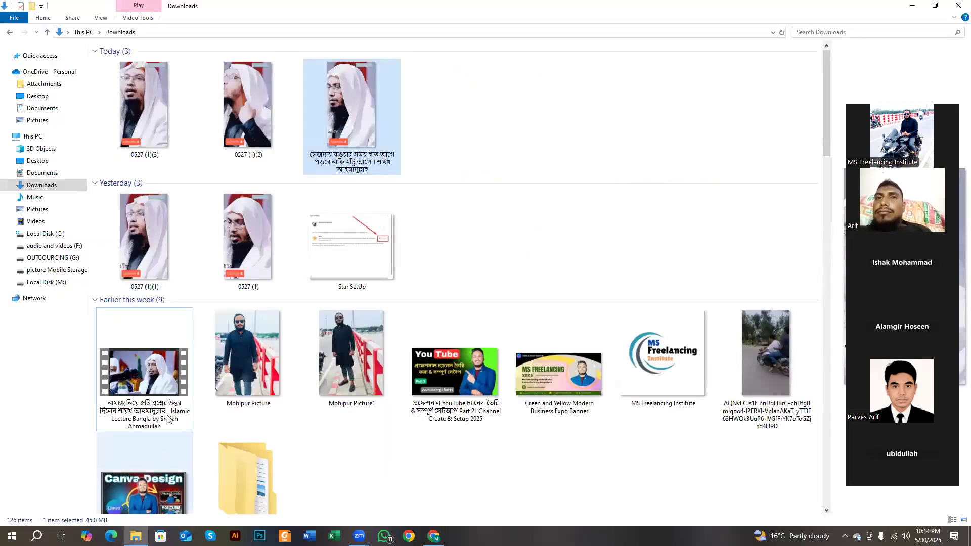
left_click(417, 148)
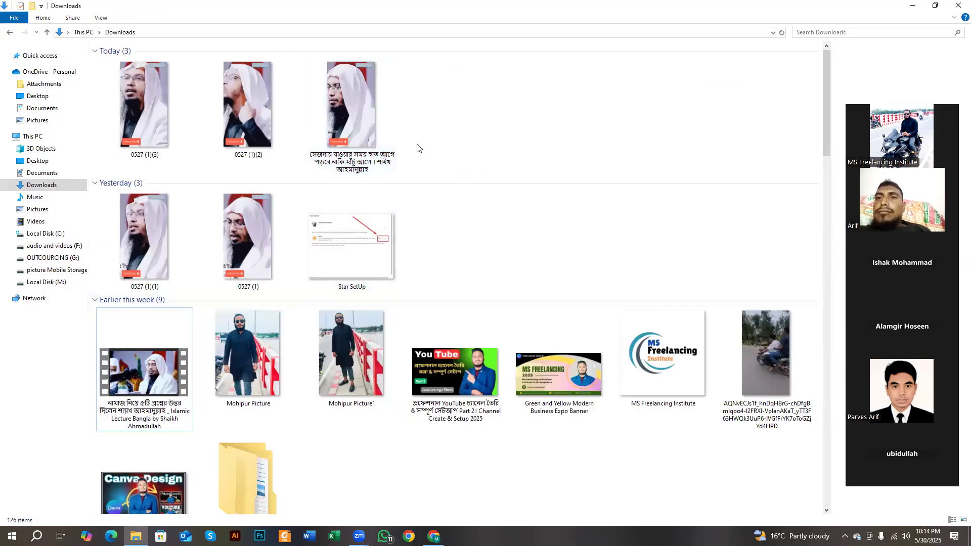
left_click(369, 154)
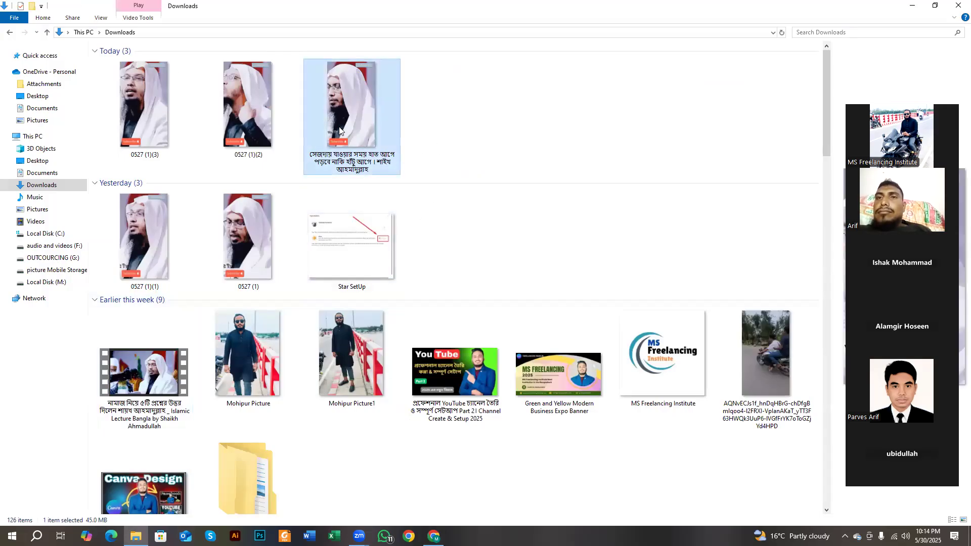
left_click(237, 199)
left_click(140, 242)
left_click(233, 96)
left_click(181, 89)
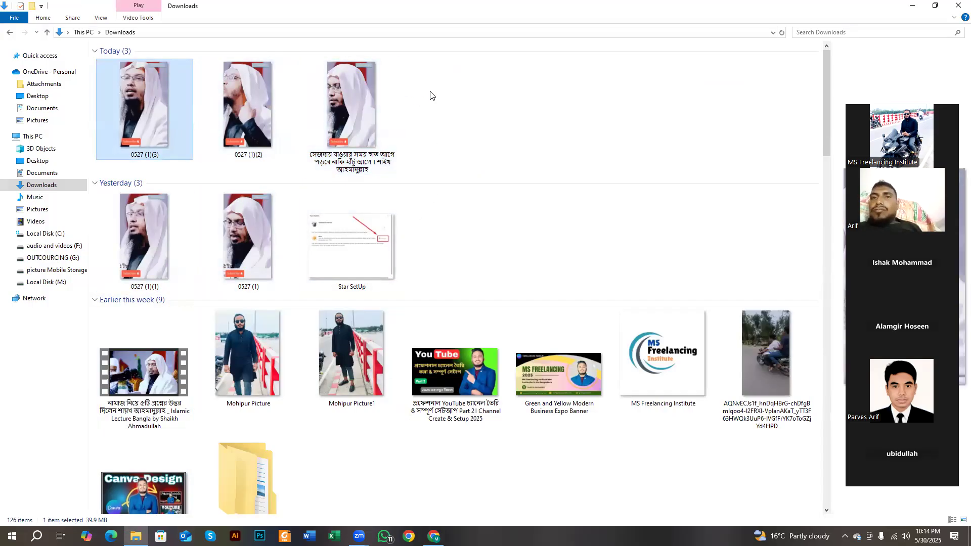
left_click(430, 95)
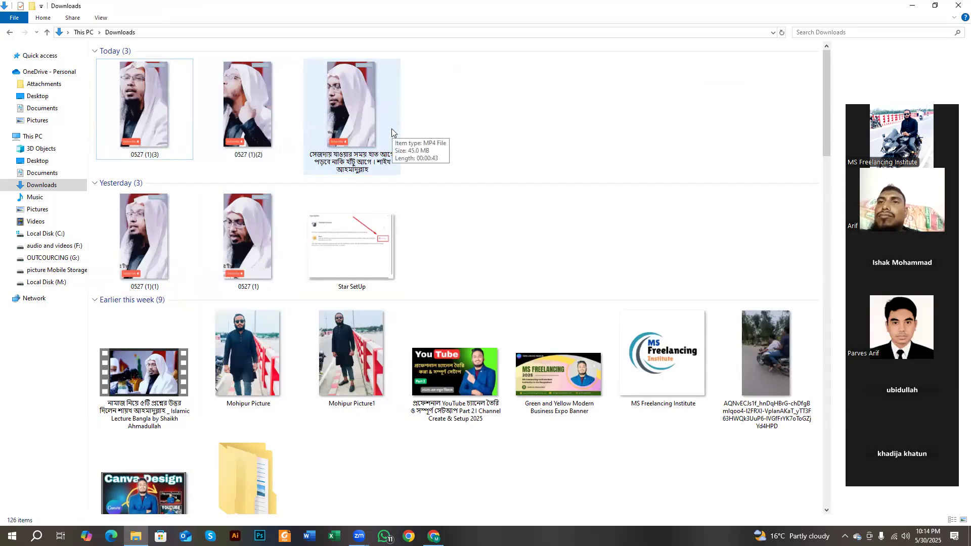
left_click(360, 111)
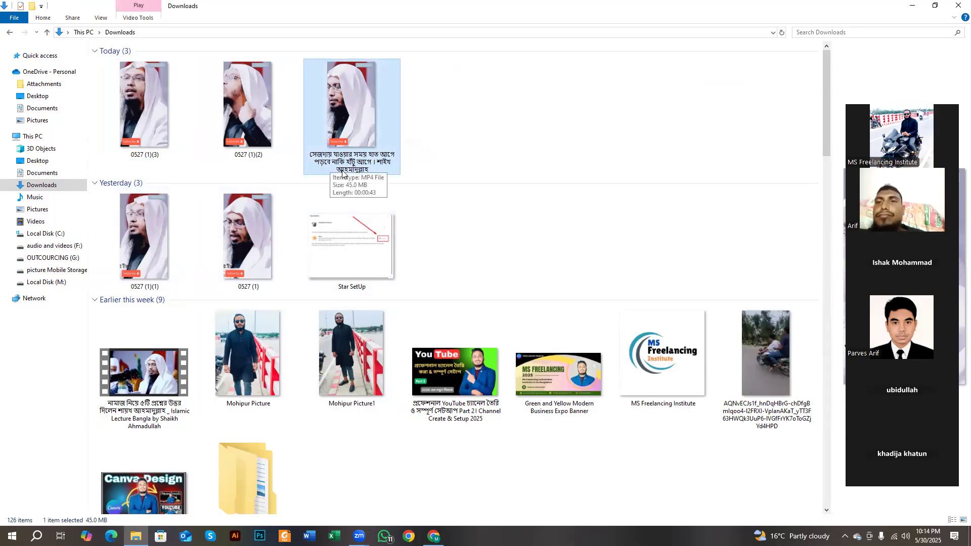
left_click(445, 156)
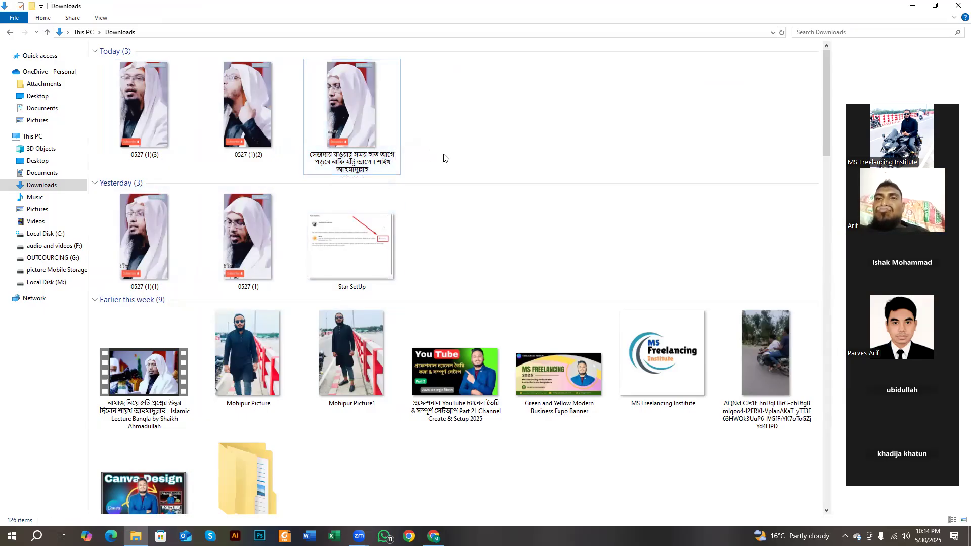
left_click(955, 6)
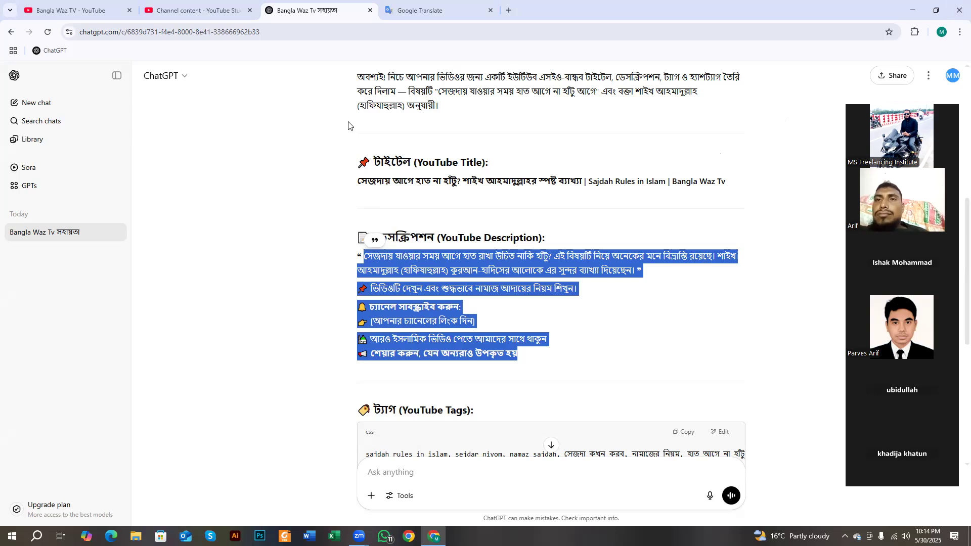
left_click(220, 18)
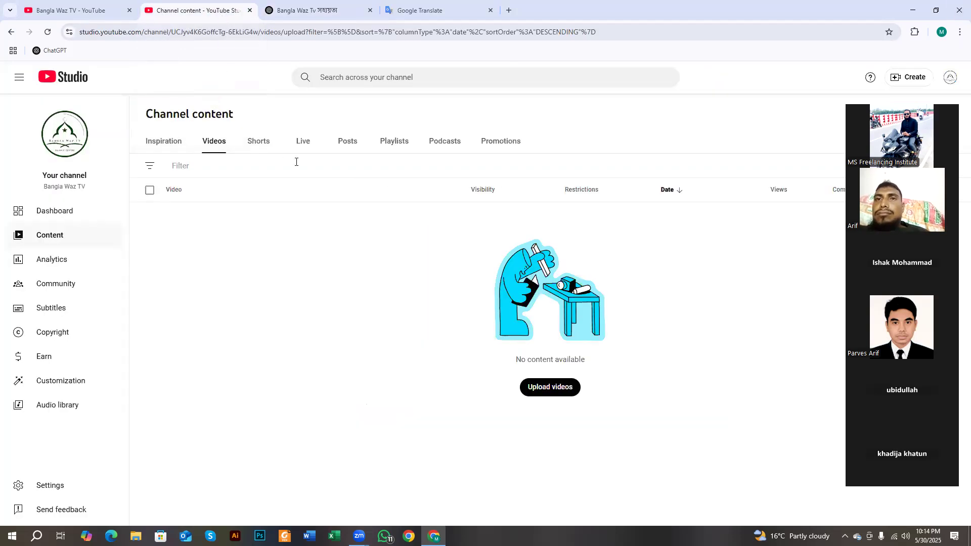
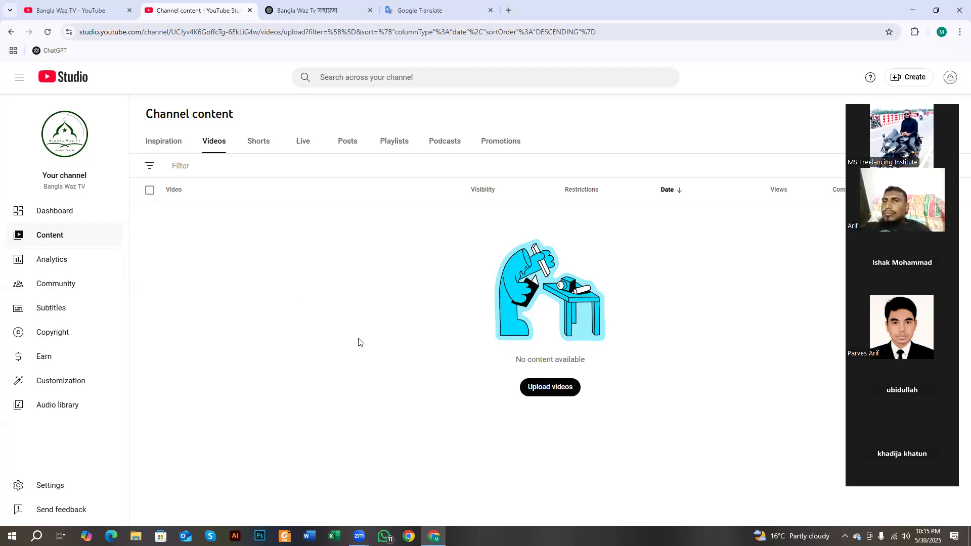
- Refresh the empty channel Content page and open the Create menu in the top bar
key("F5")
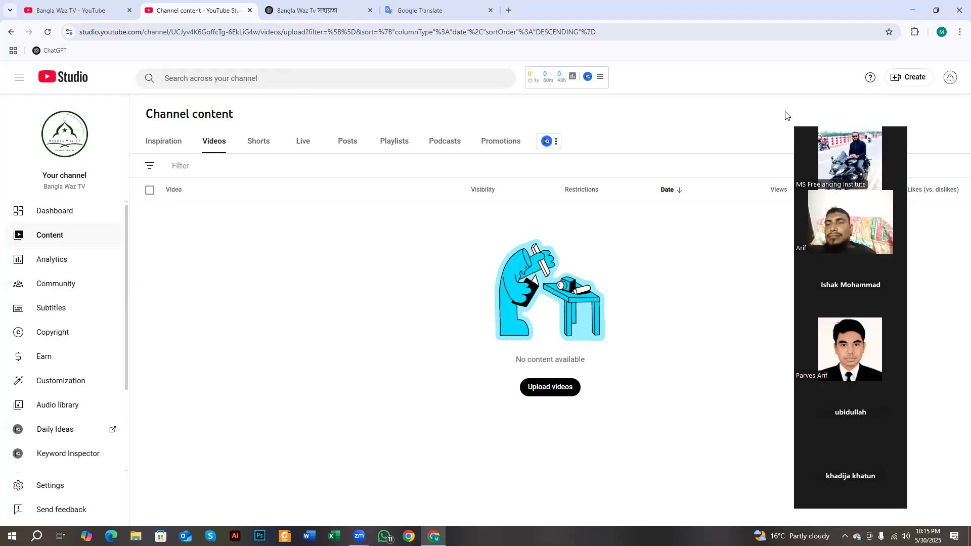
left_click(917, 80)
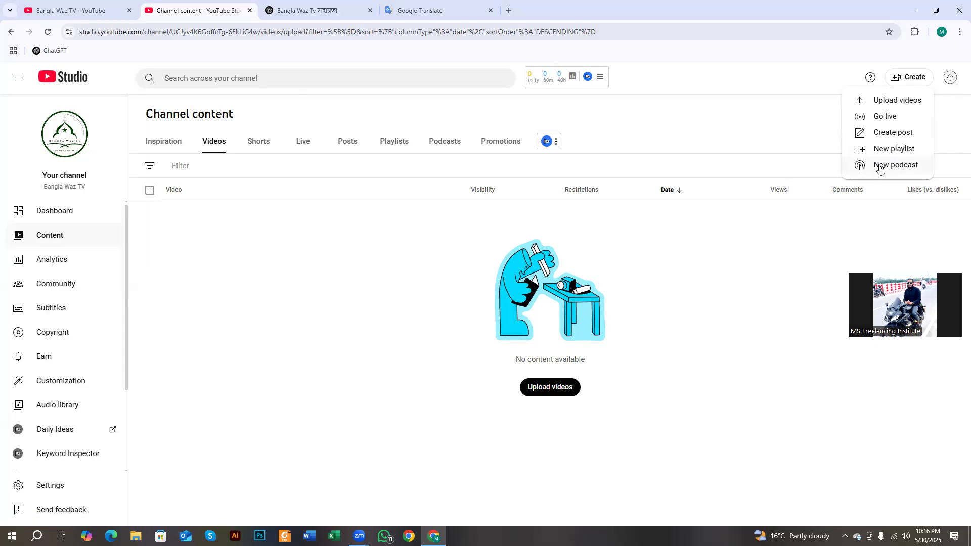
- Upload the first waz video from the Downloads folder through Upload videos
left_click(890, 103)
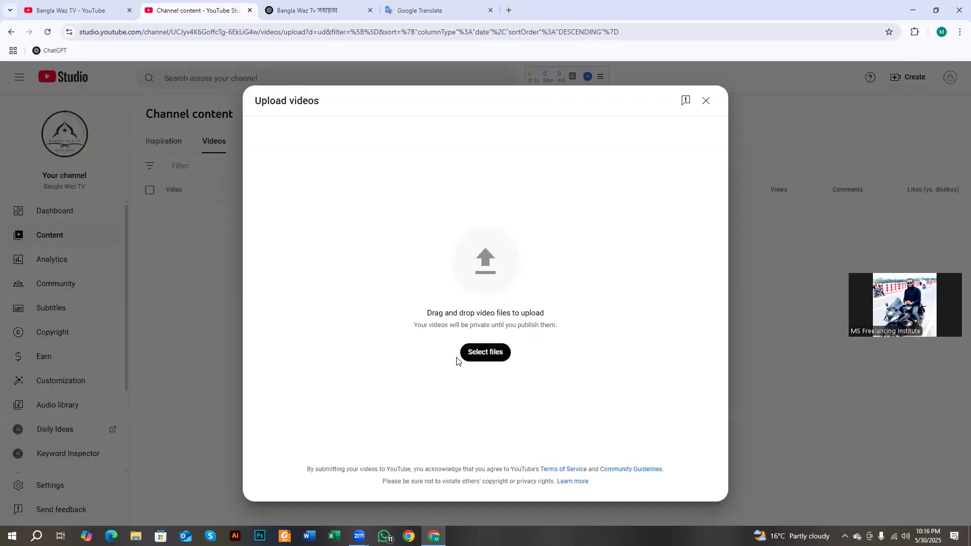
left_click(487, 352)
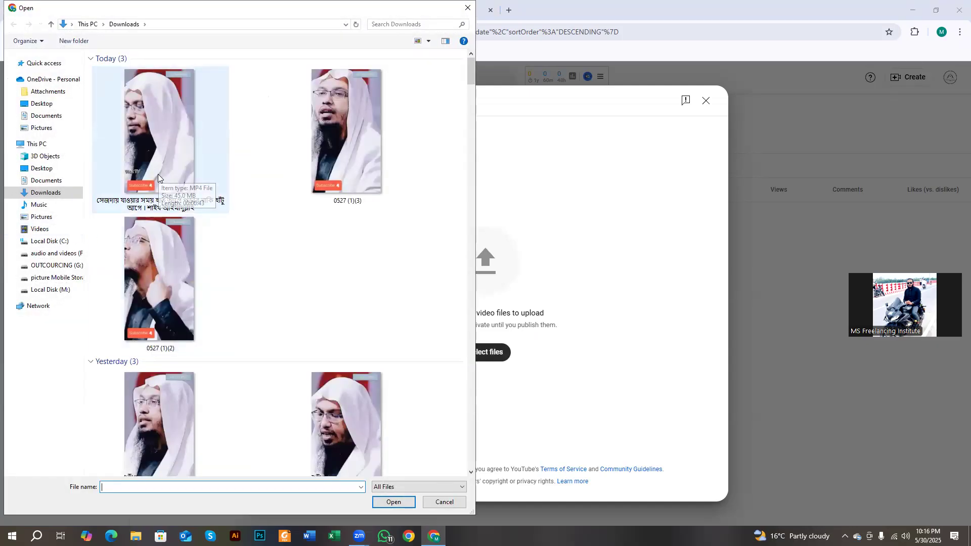
left_click(159, 136)
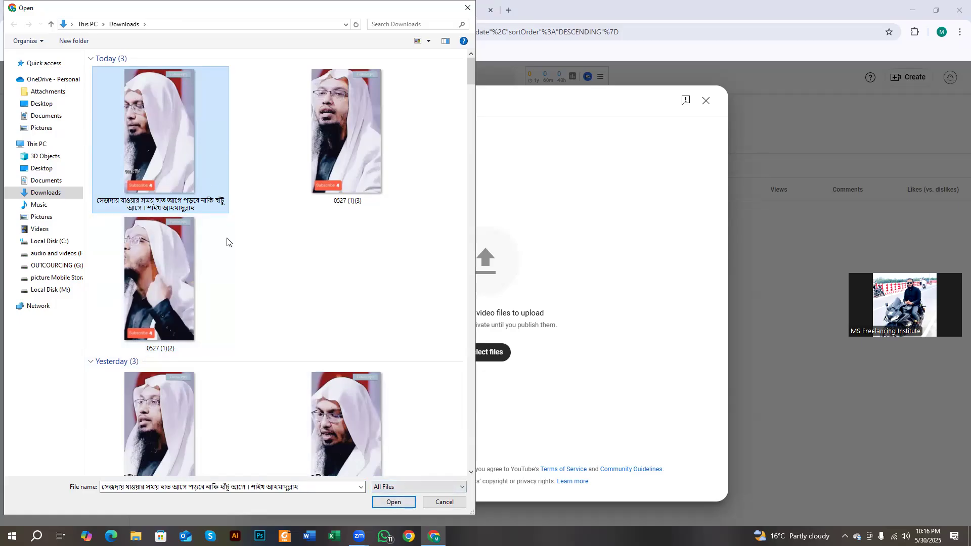
left_click(394, 502)
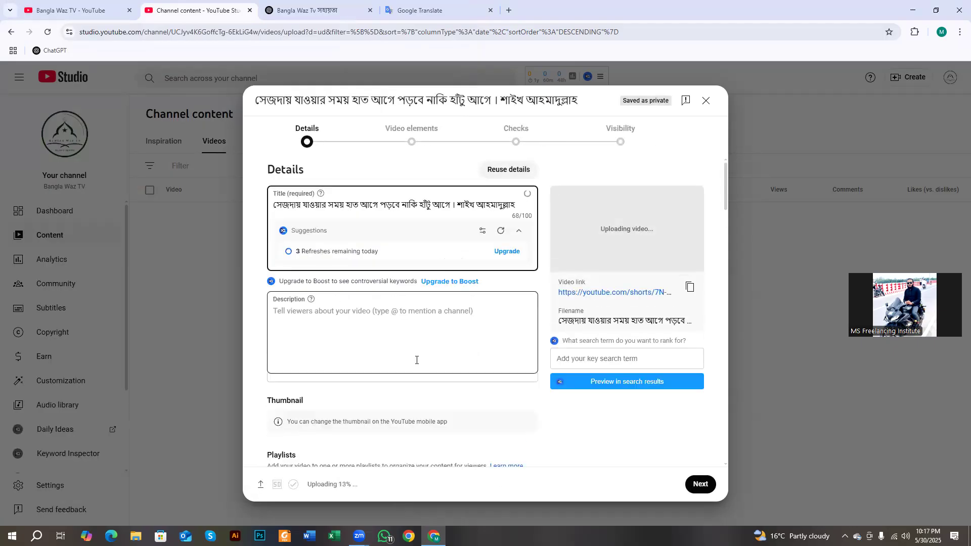
- Inspect the Bengali full stop (danda) at the end of the auto-filled title, leaving the title unchanged
left_click_drag(290, 204, 502, 205)
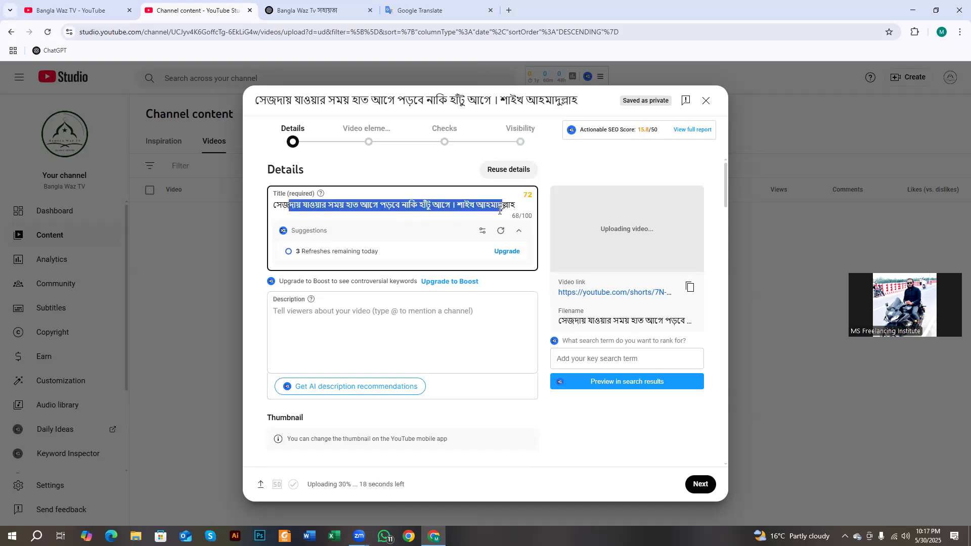
left_click(392, 323)
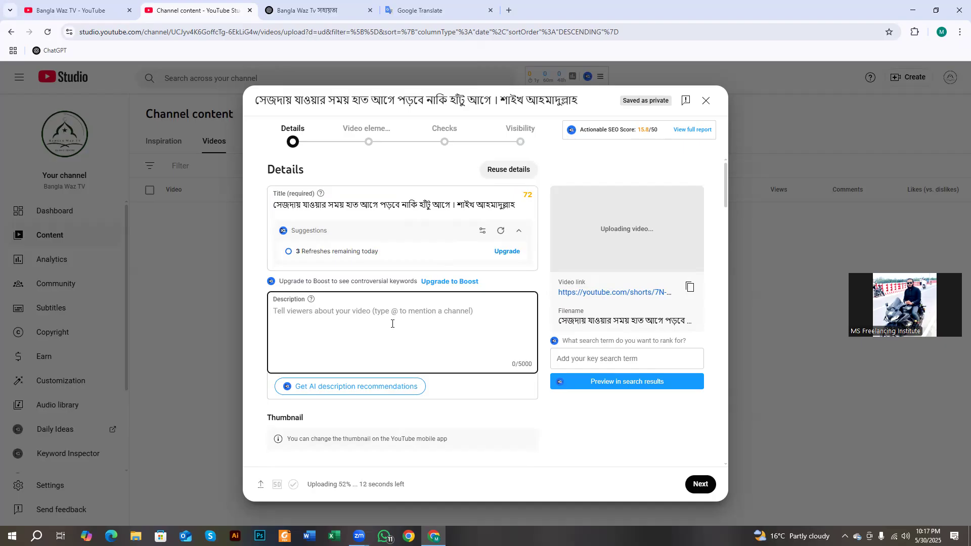
left_click_drag(433, 205, 510, 206)
left_click(487, 212)
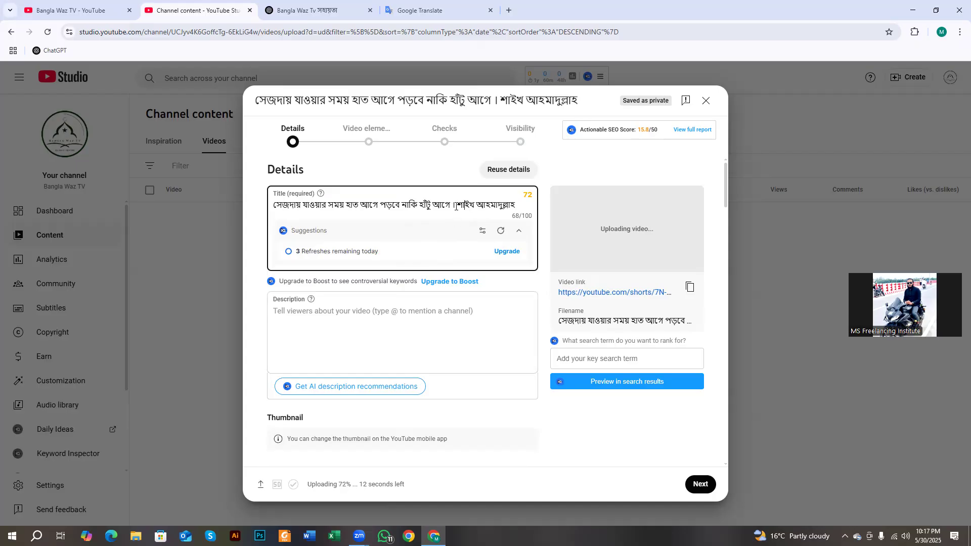
double_click(453, 205)
left_click(454, 207)
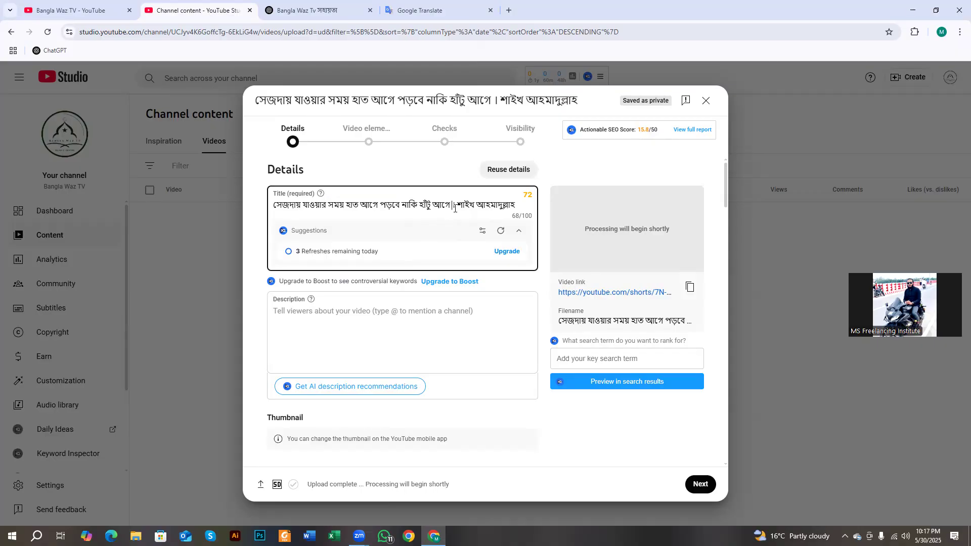
double_click(453, 205)
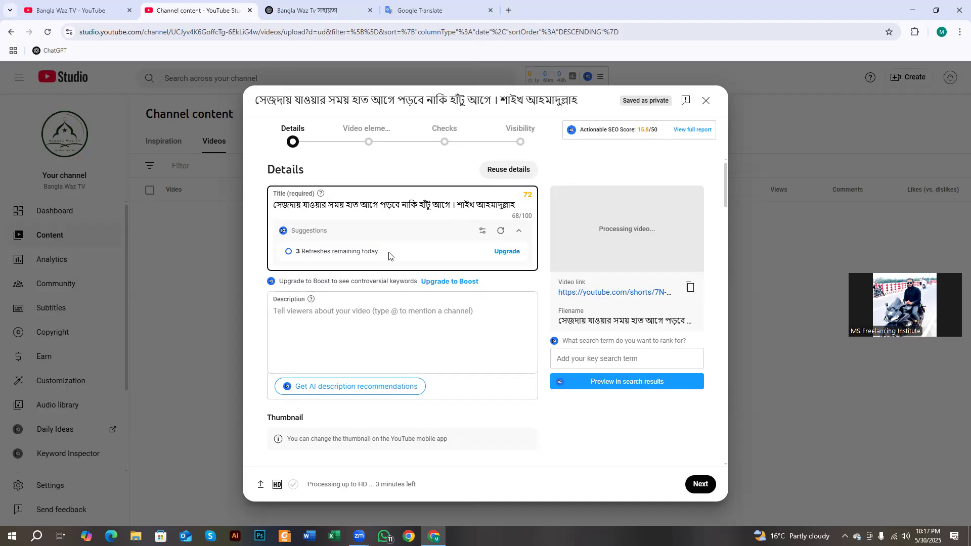
left_click(452, 207)
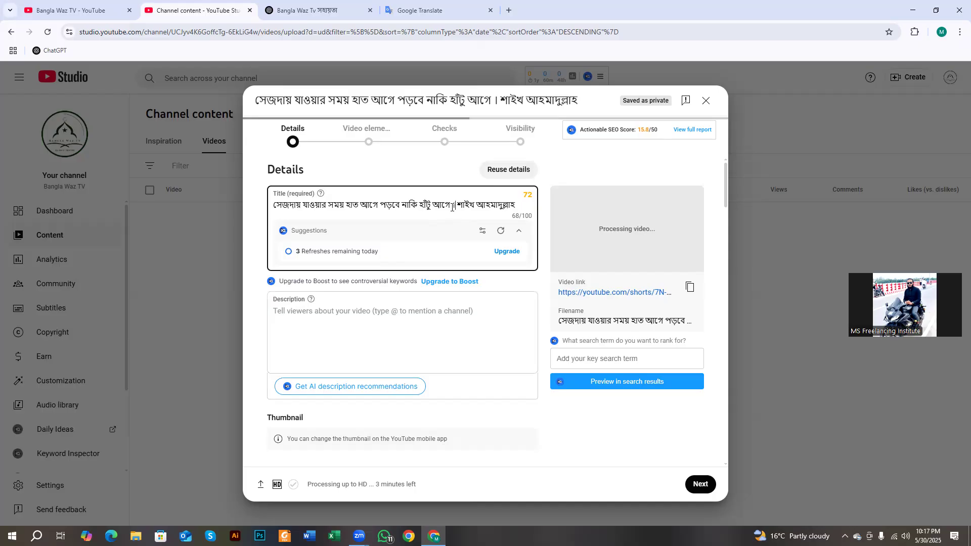
double_click(453, 206)
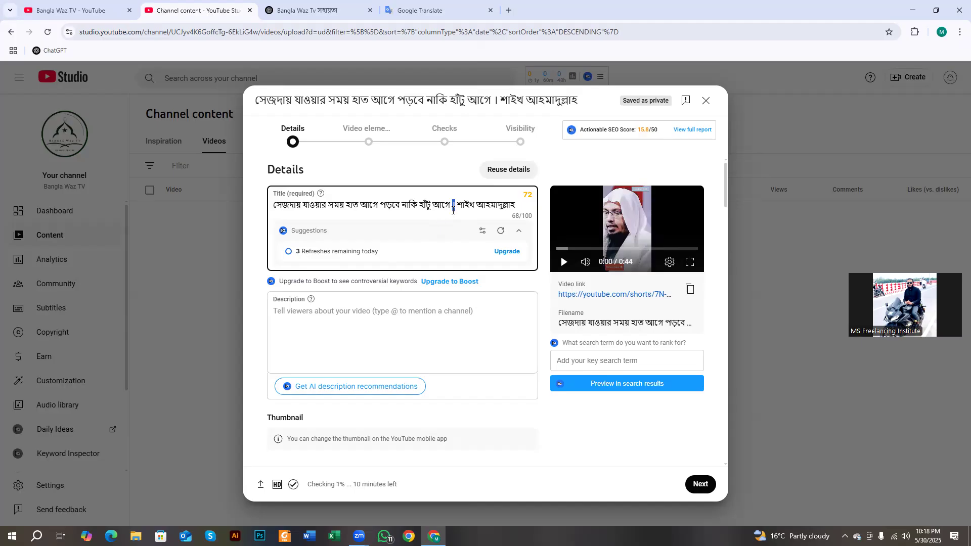
left_click(422, 10)
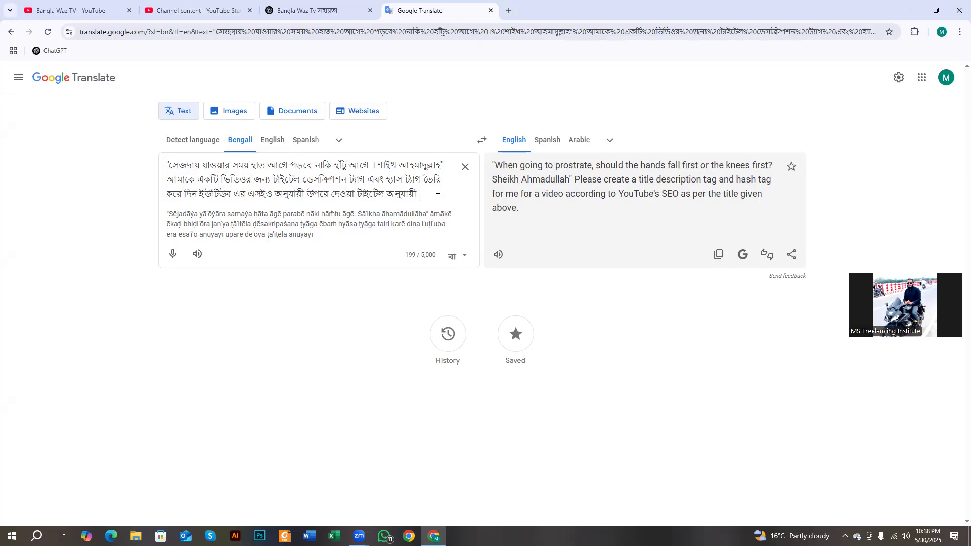
- End the Bengali prompt in Google Translate with the danda ।, toggling the source language English then Bengali
type("।")
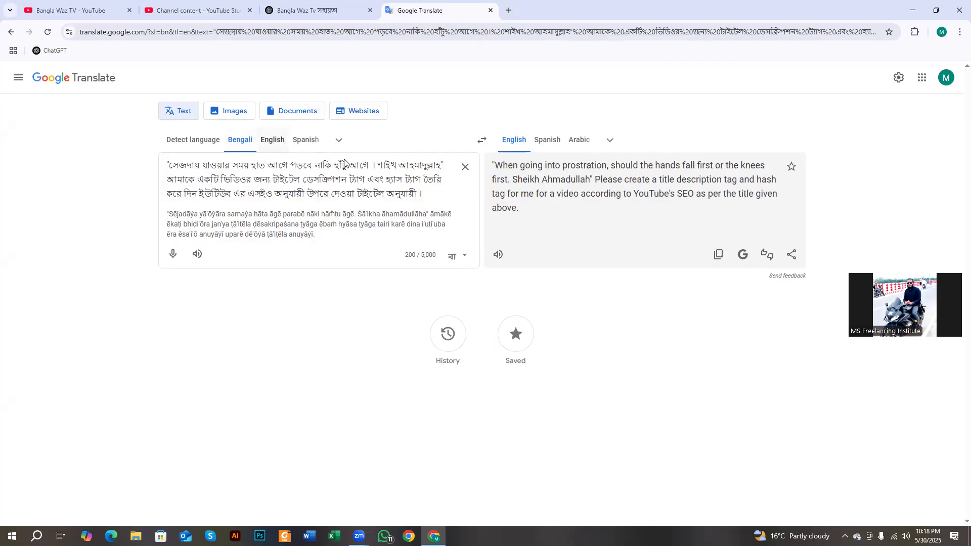
left_click(273, 140)
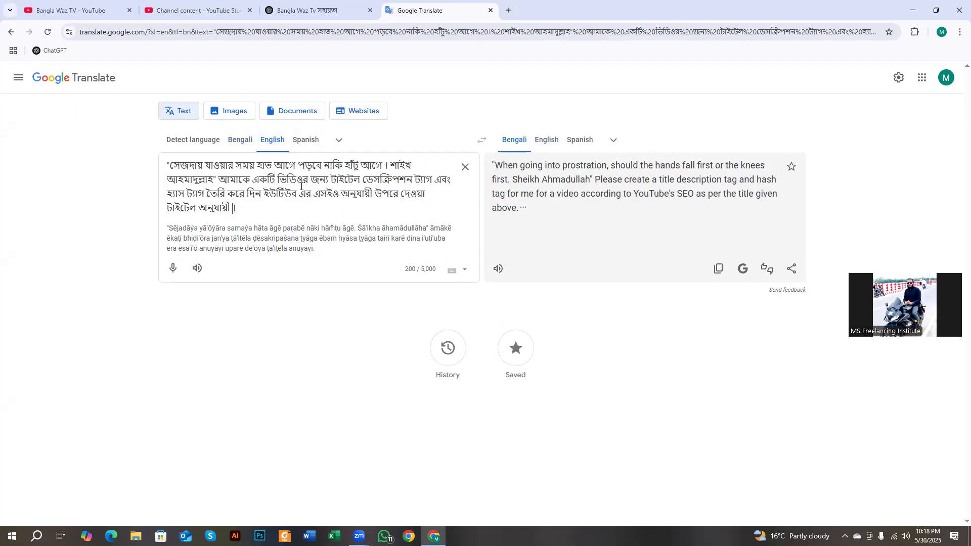
type("।")
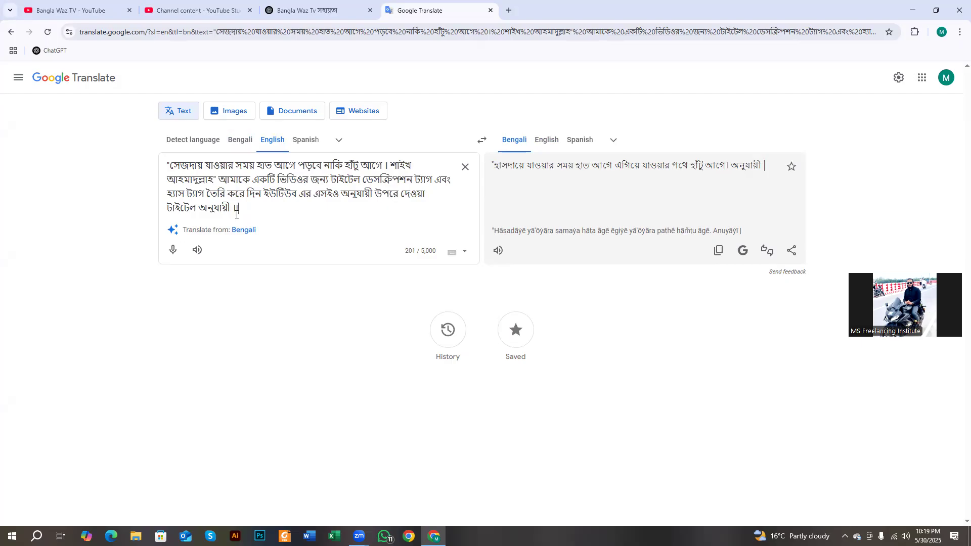
double_click(236, 207)
left_click(248, 142)
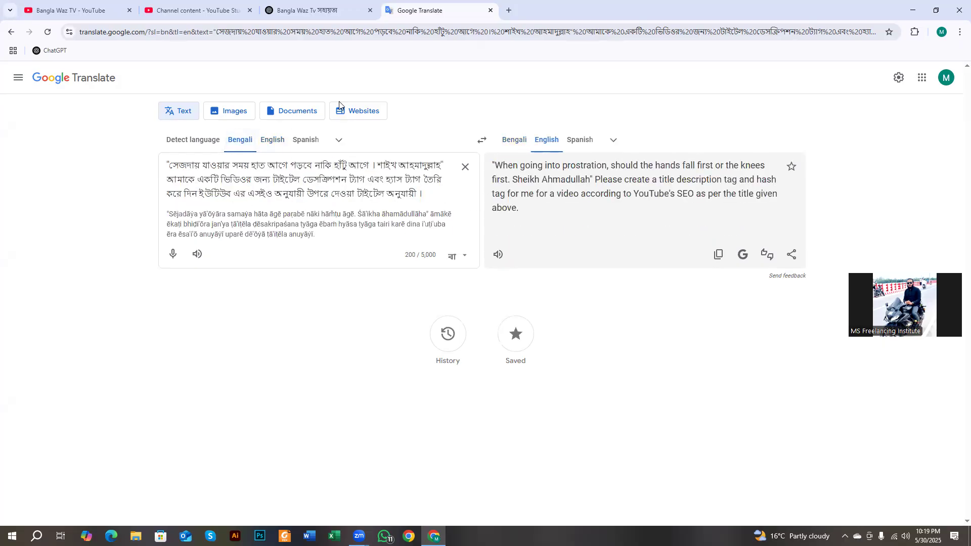
left_click(207, 13)
left_click(380, 337)
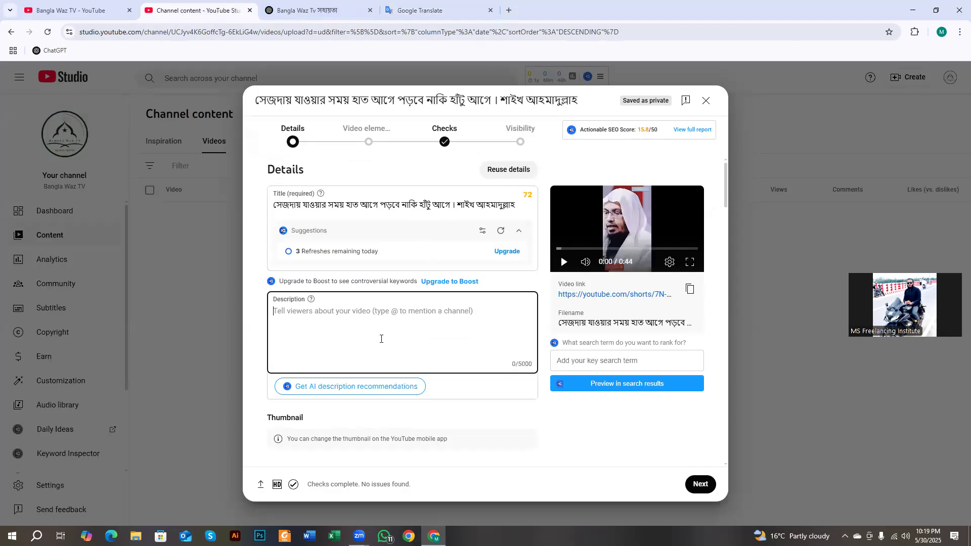
- Append the hashtags #shorts, #trending and #shaikhahmadullah to the end of the title
left_click(279, 203)
left_click(519, 206)
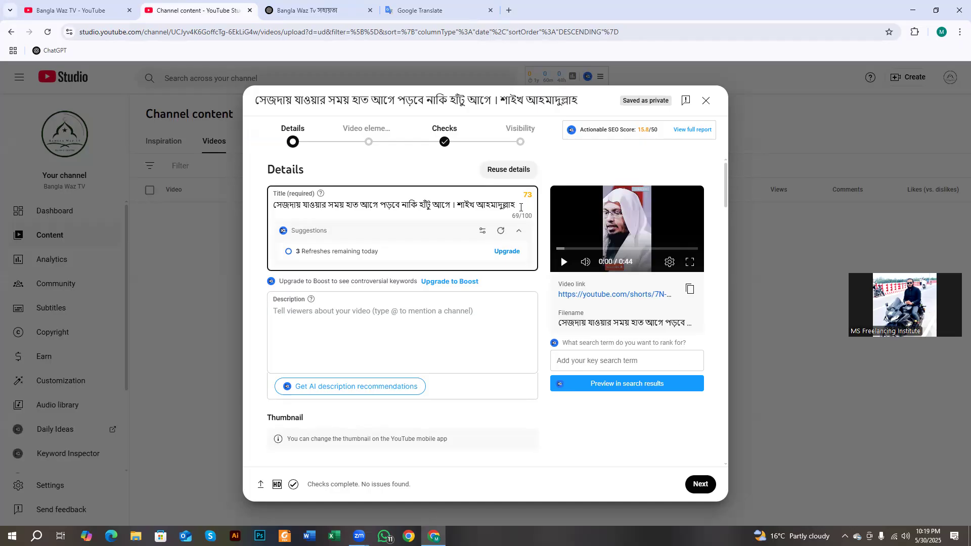
type("#s")
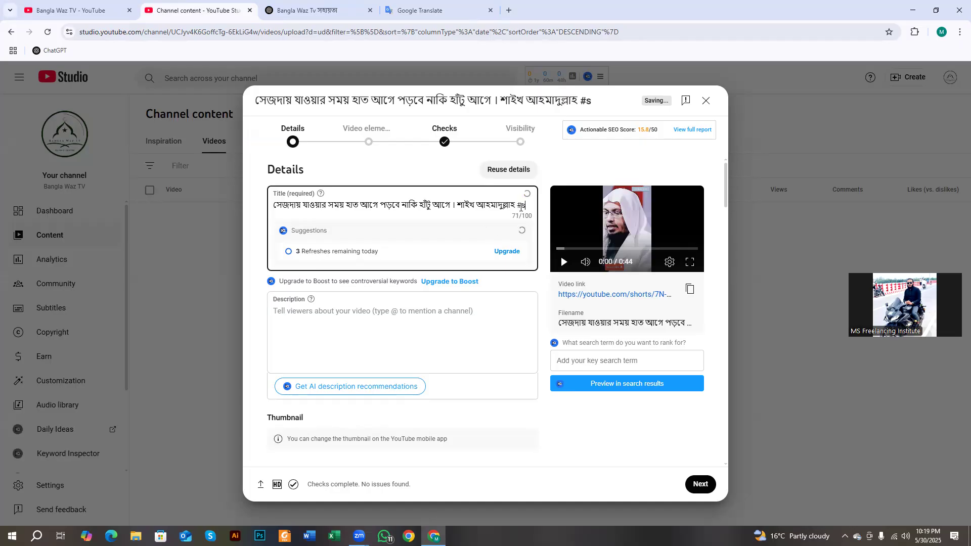
type("horts")
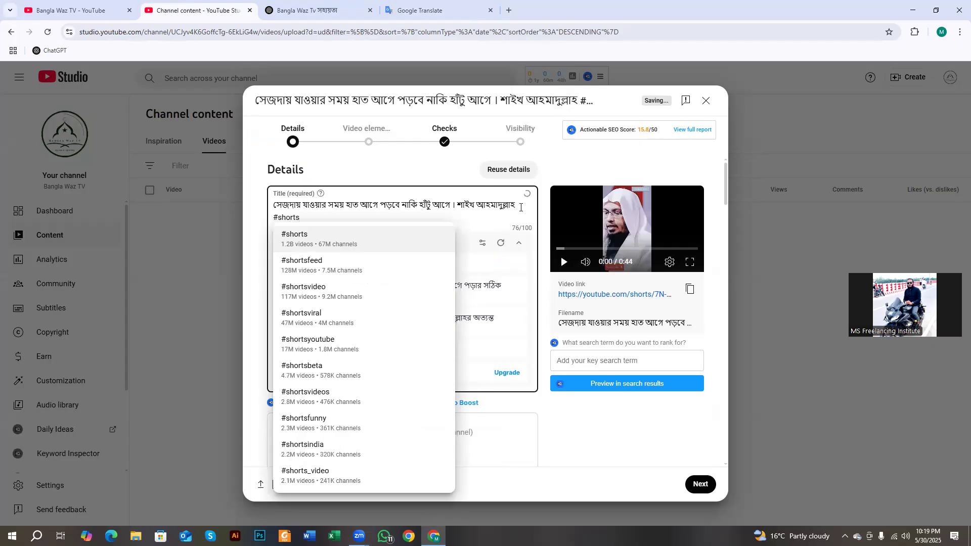
type(" #")
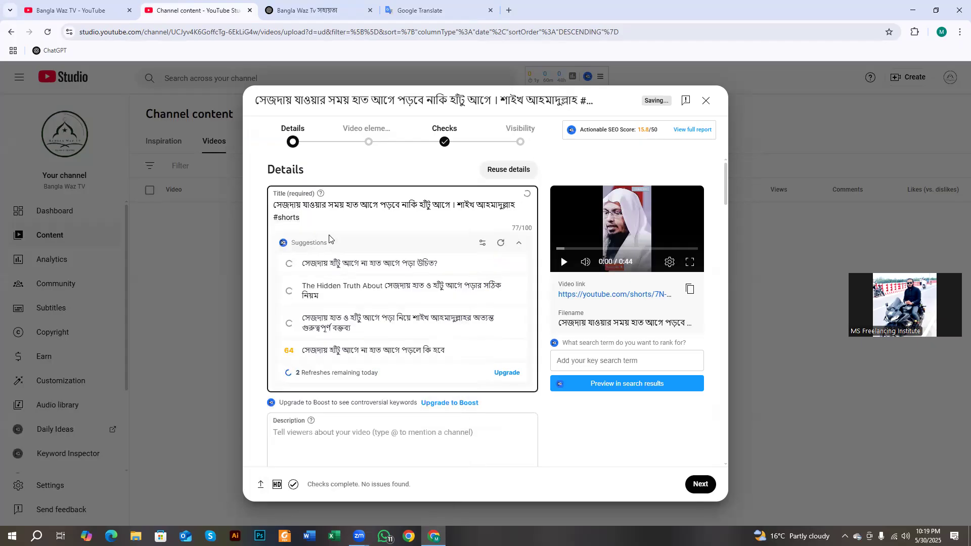
type("tre")
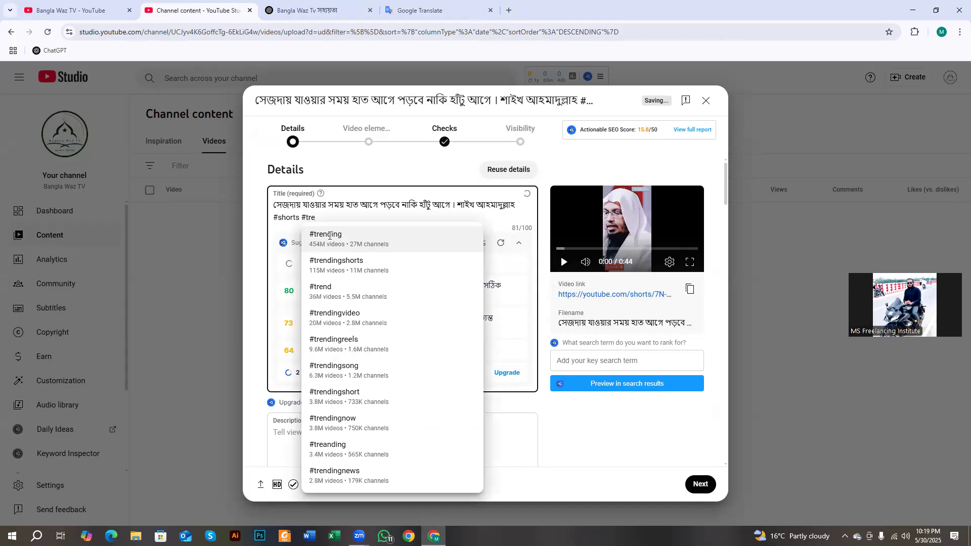
left_click(329, 236)
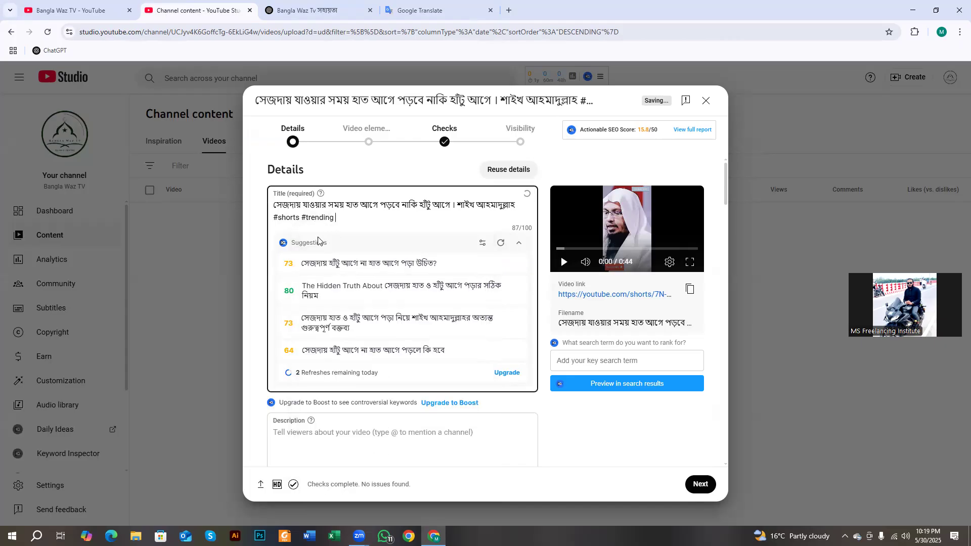
type("#shaikh")
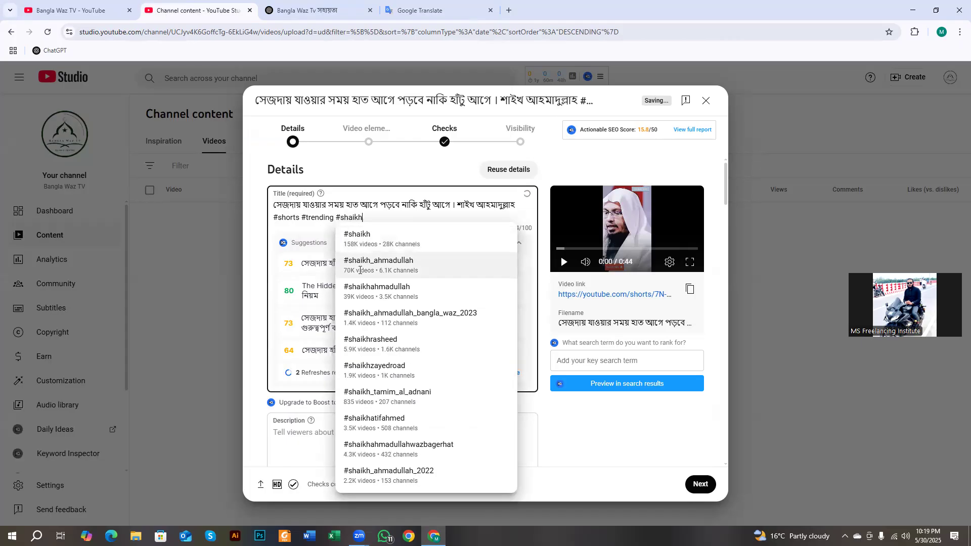
left_click(366, 289)
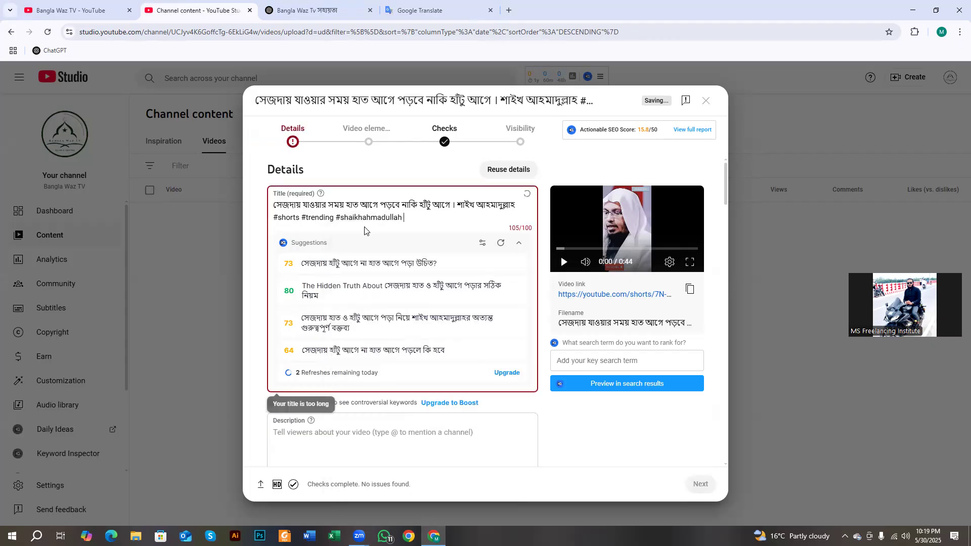
- Remove #trending and change the last hashtag to #shaikh_ahmadullah, then select the whole title
key("BackSpace")
left_click_drag(301, 221, 332, 222)
key("BackSpace")
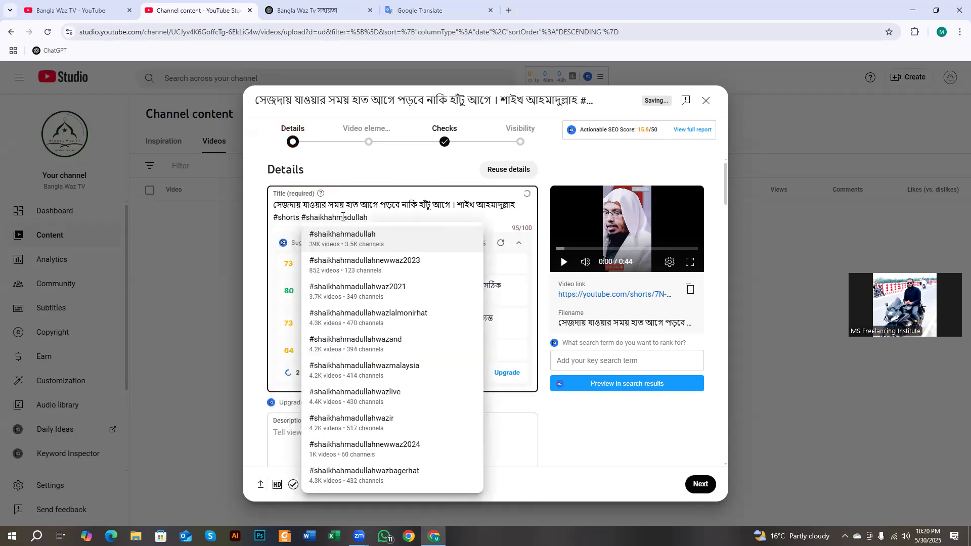
left_click(370, 221)
key("BackSpace")
key("BackSpace")
key("BackSpace")
key("BackSpace")
key("BackSpace")
key("BackSpace")
key("BackSpace")
key("BackSpace")
key("BackSpace")
key("BackSpace")
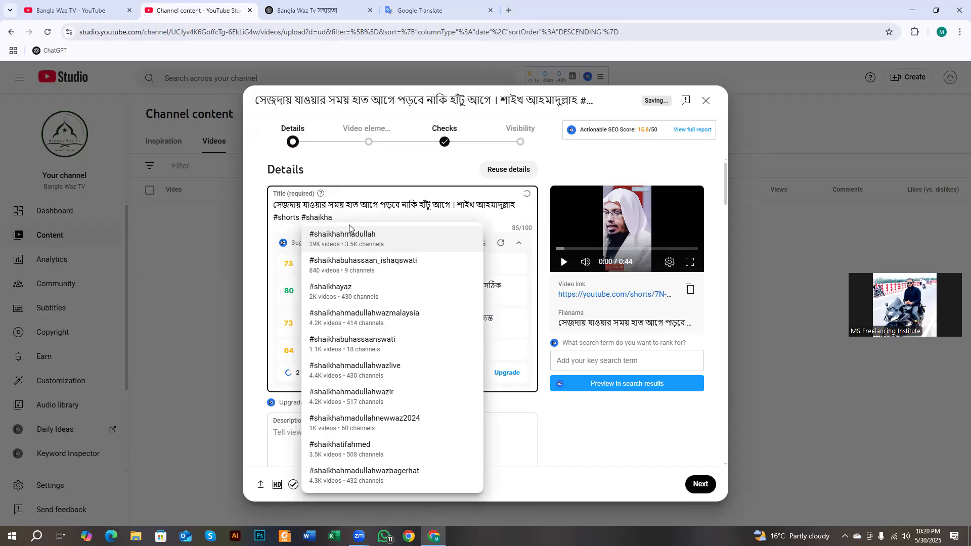
key("BackSpace")
left_click(380, 267)
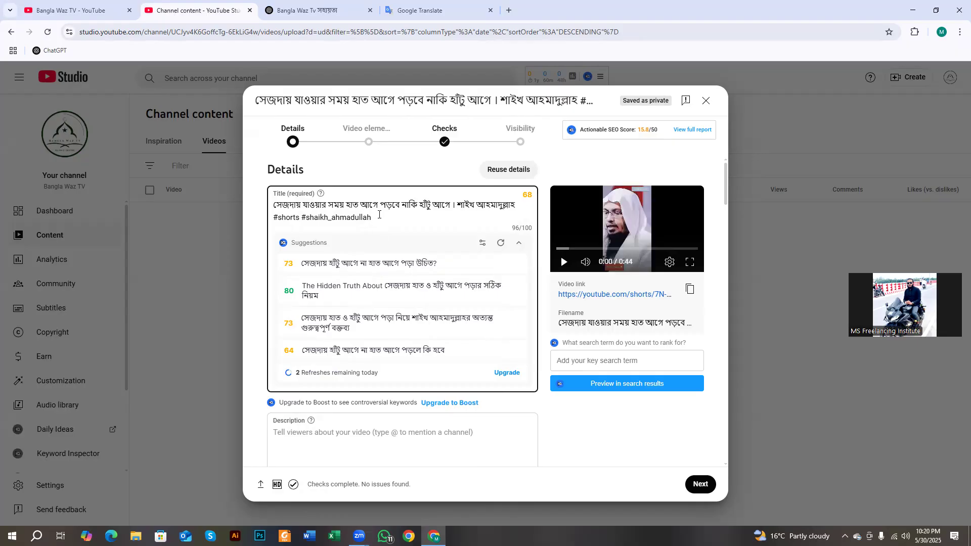
key("ctrl+a")
key("ctrl+c")
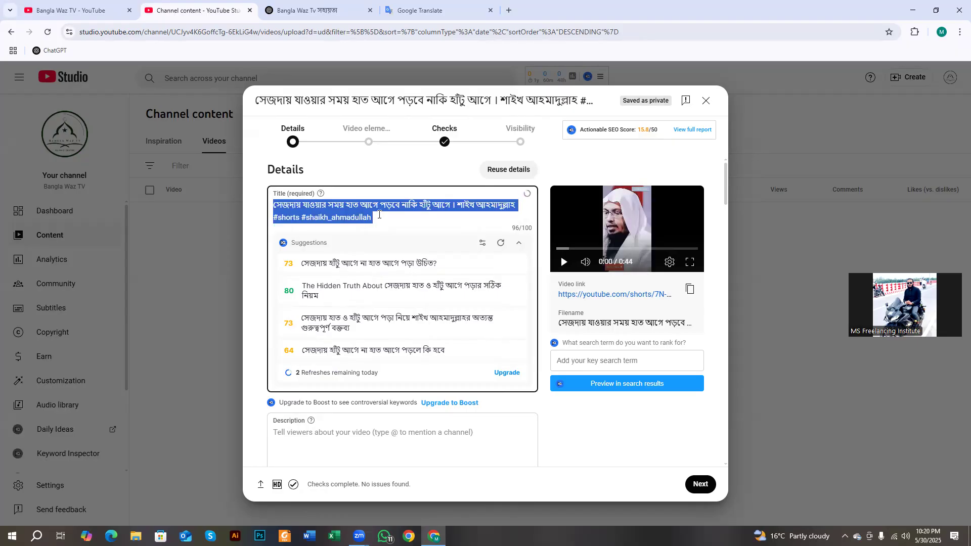
left_click(374, 439)
- Paste the title with its hashtags into the description and add an empty line below
key("ctrl+v")
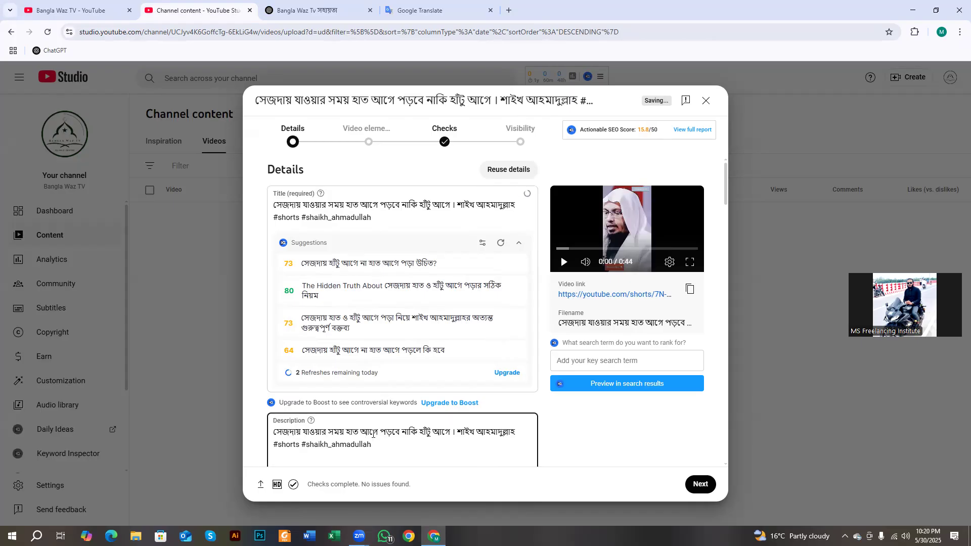
scroll(374, 435, "down", 2)
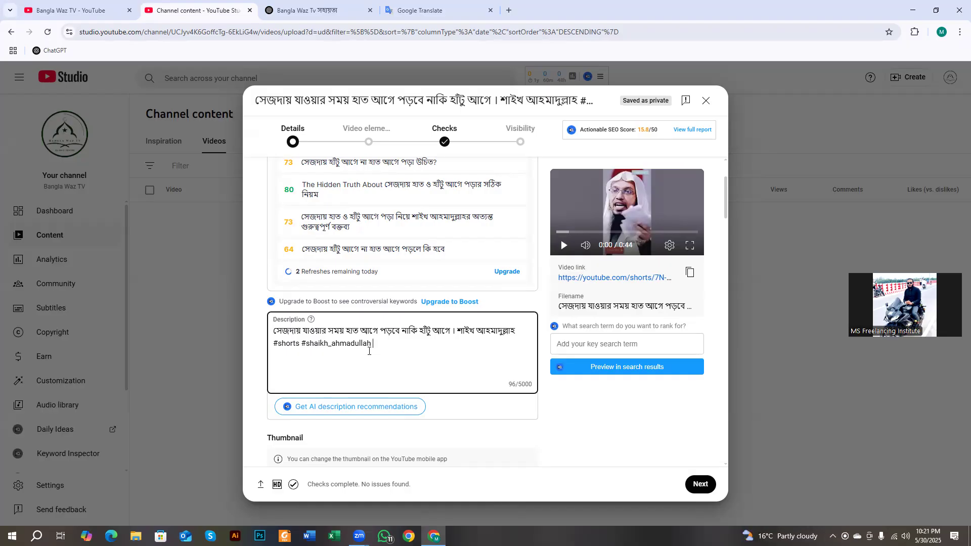
scroll(369, 349, "up", 2)
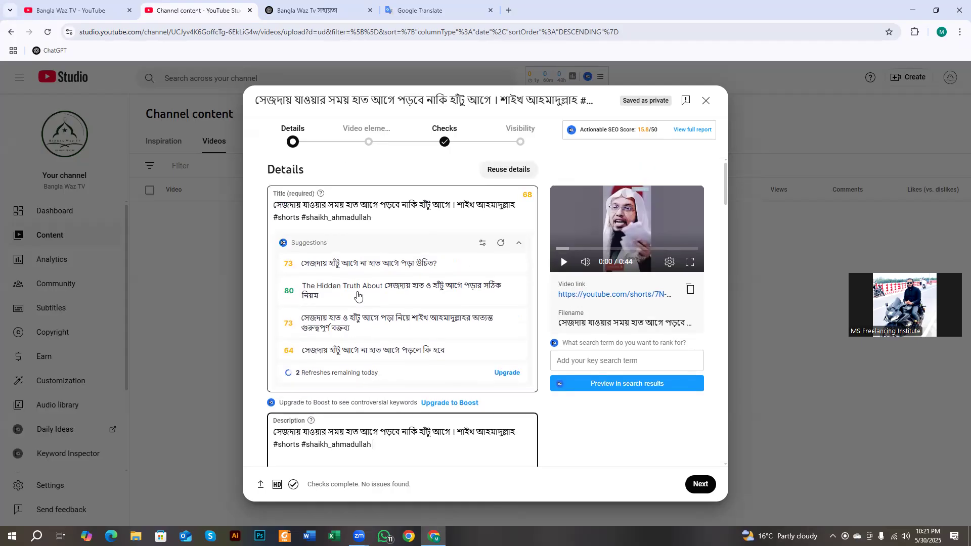
scroll(384, 324, "down", 3)
left_click(377, 296)
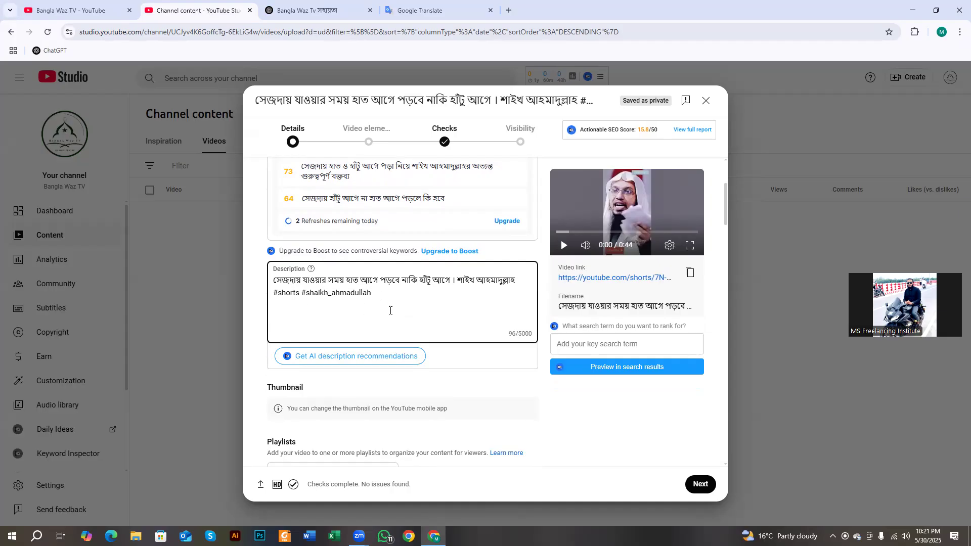
key("Return")
left_click(289, 324)
- Copy ChatGPT's full suggested YouTube Description block and return to the upload form
left_click(334, 3)
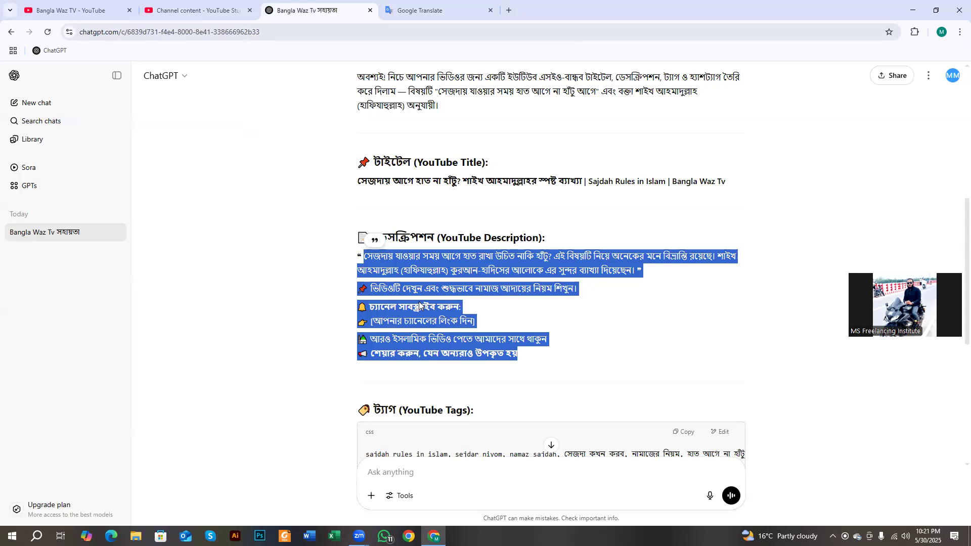
right_click(442, 315)
left_click(442, 314)
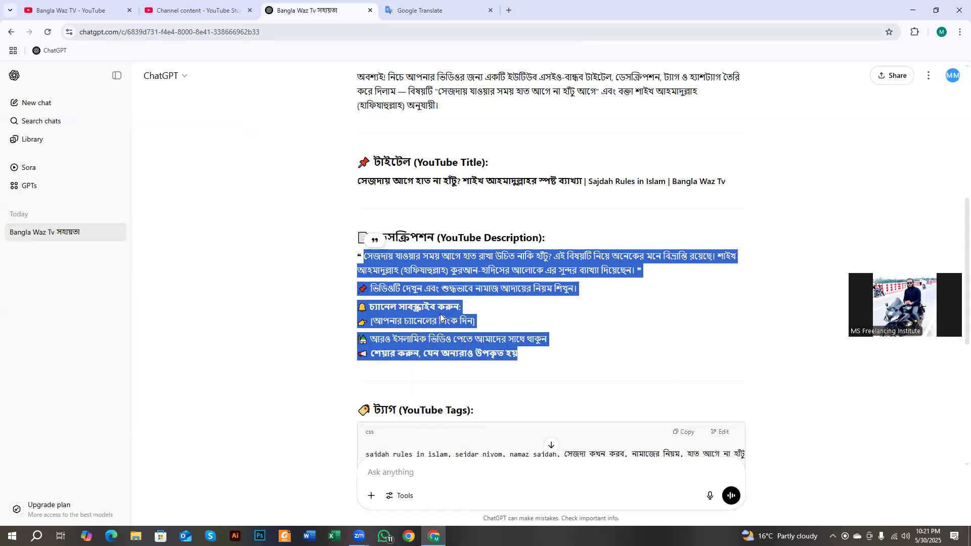
left_click(412, 272)
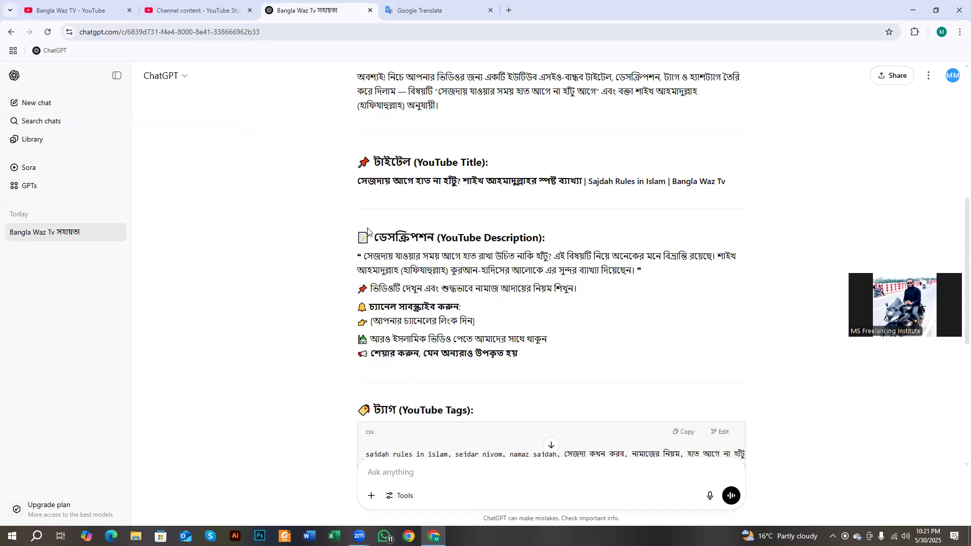
left_click_drag(357, 235, 551, 344)
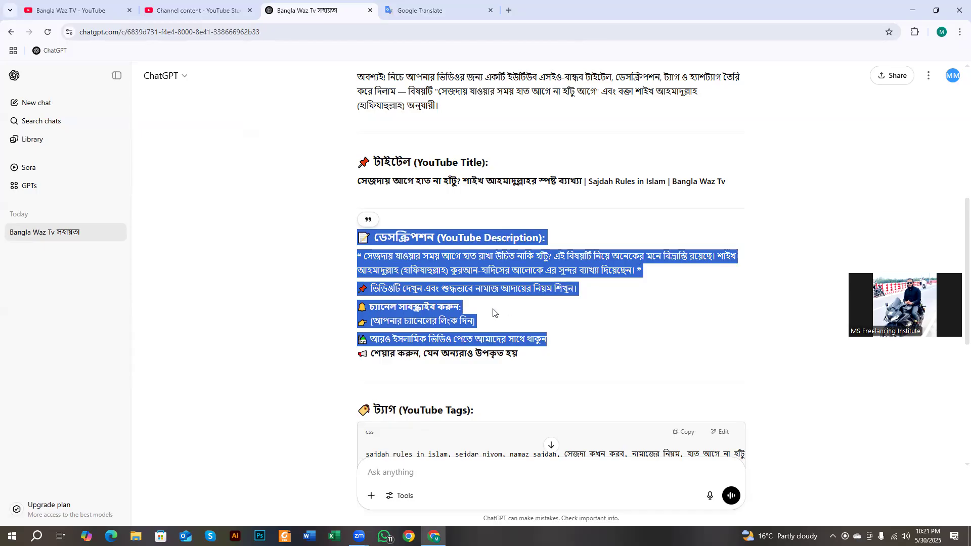
left_click(398, 249)
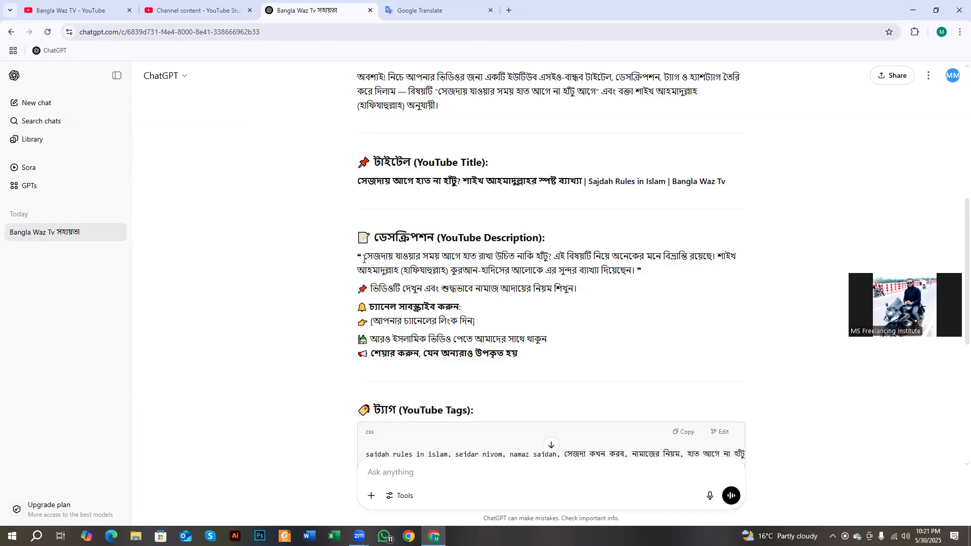
left_click_drag(356, 257, 537, 354)
right_click(422, 281)
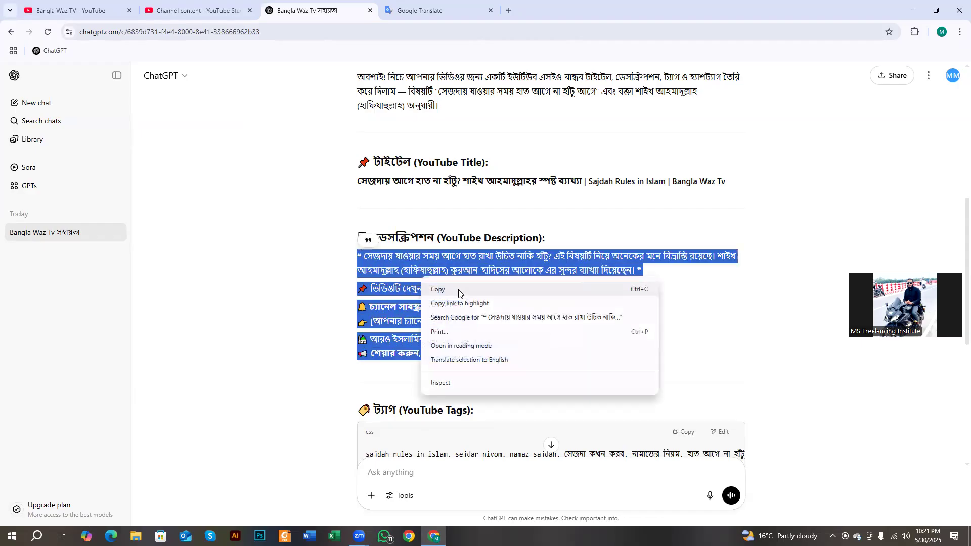
left_click(459, 290)
left_click(228, 13)
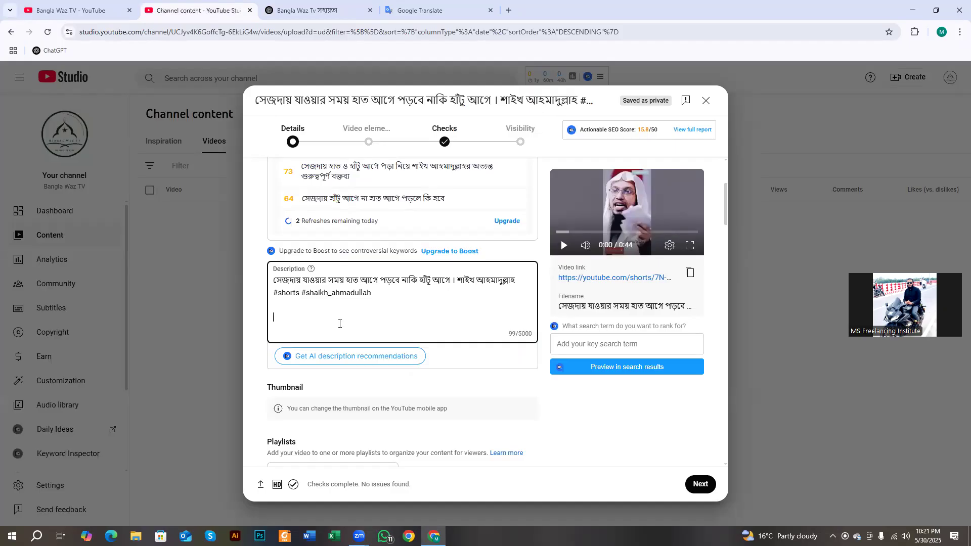
- Paste ChatGPT's Bengali description below the title lines, reaching 479/5000 characters
key("ctrl+v")
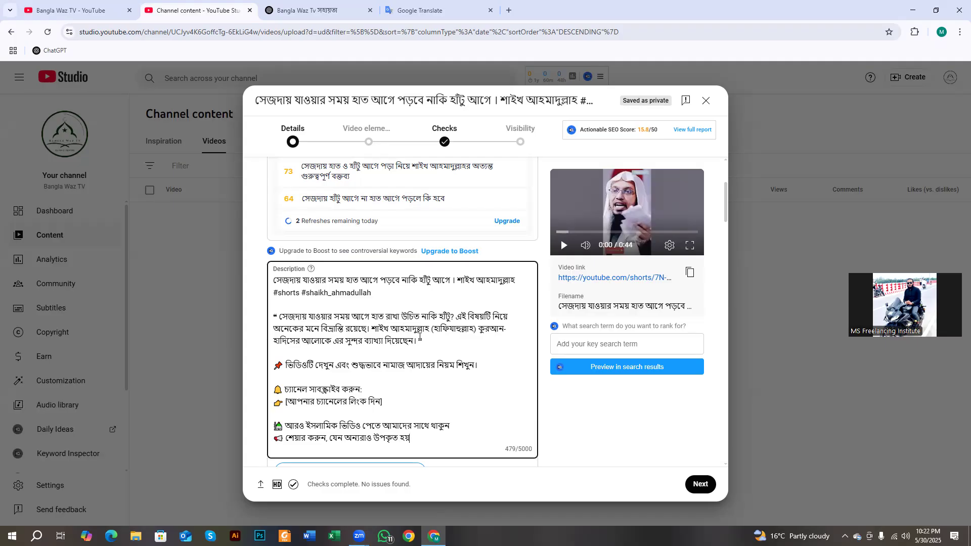
scroll(358, 326, "down", 2)
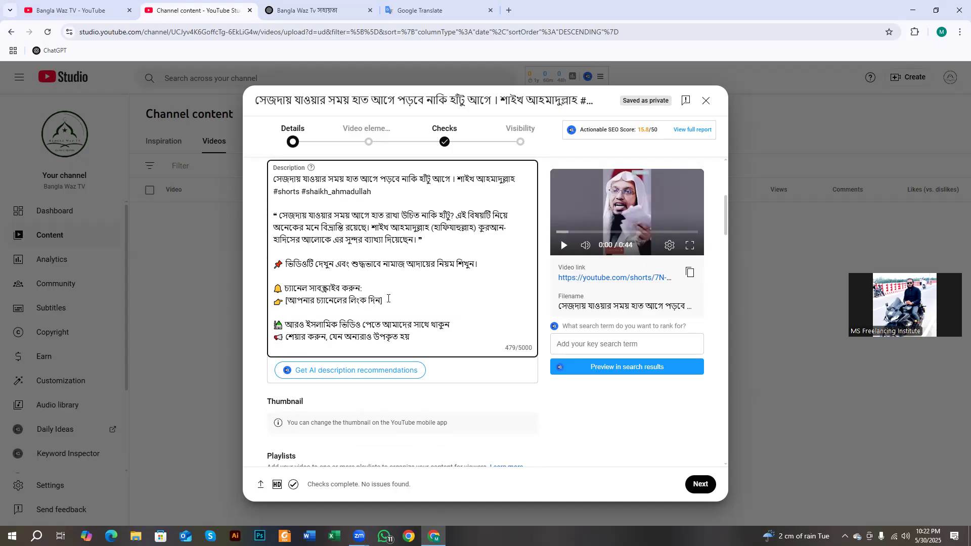
- Delete the 👉 [আপনার চ্যানেলের লিংক দিন] placeholder line and add empty lines at the description's end
left_click_drag(383, 301, 277, 305)
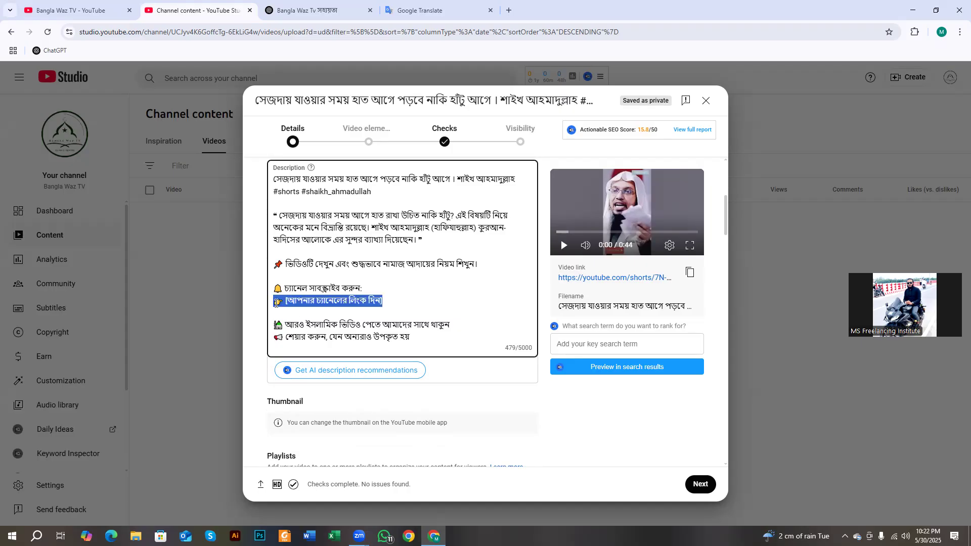
key("BackSpace")
key("BackSpace")
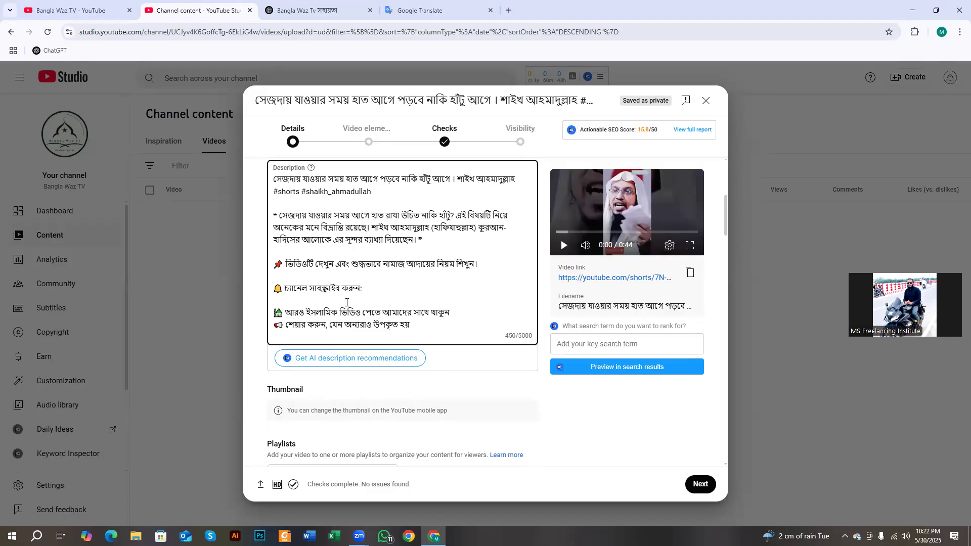
scroll(348, 309, "up", 1)
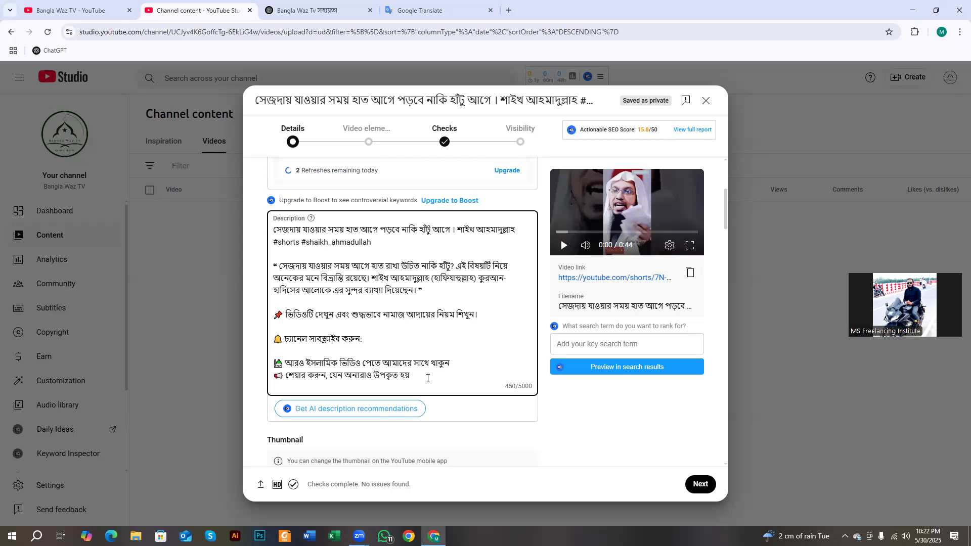
key("Return")
key("Return")
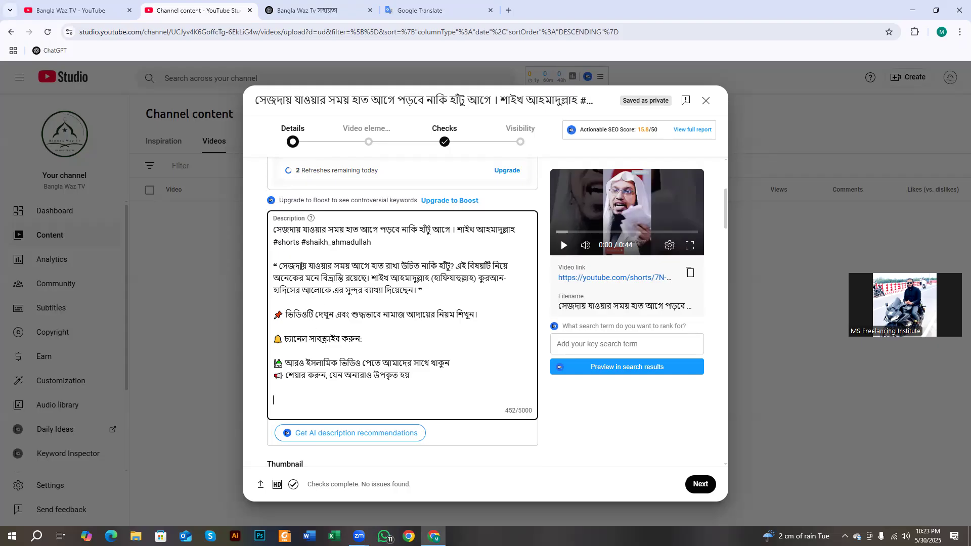
left_click(296, 231)
left_click(345, 230)
left_click(295, 229)
left_click(278, 402)
- Copy ChatGPT's suggested YouTube Tags list with its Copy button and return to YouTube Studio
left_click(308, 10)
scroll(472, 318, "down", 5)
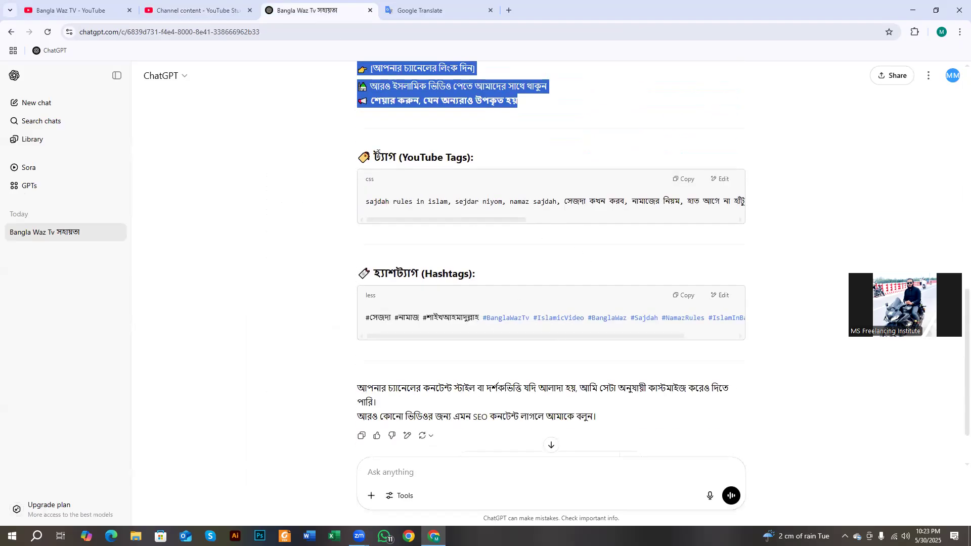
double_click(378, 156)
left_click(383, 160)
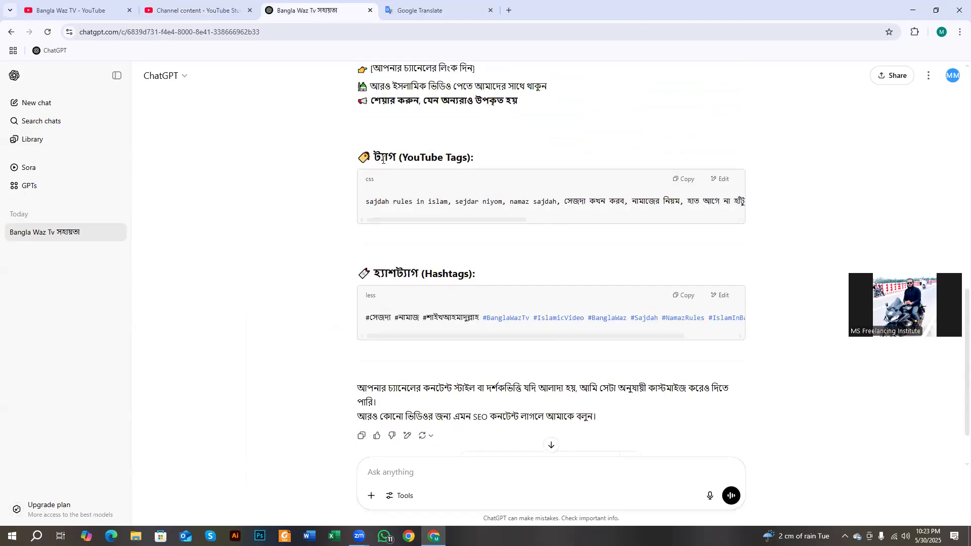
left_click(682, 179)
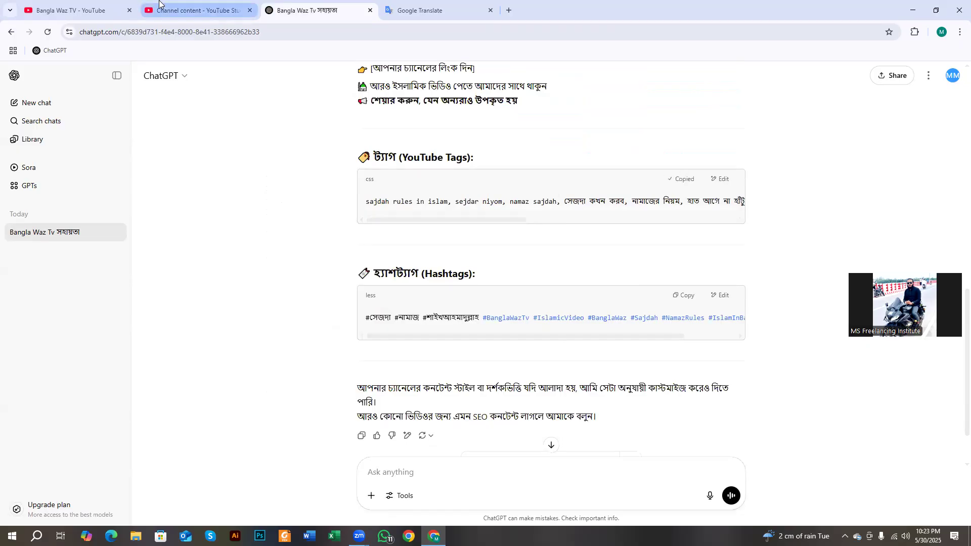
left_click(192, 10)
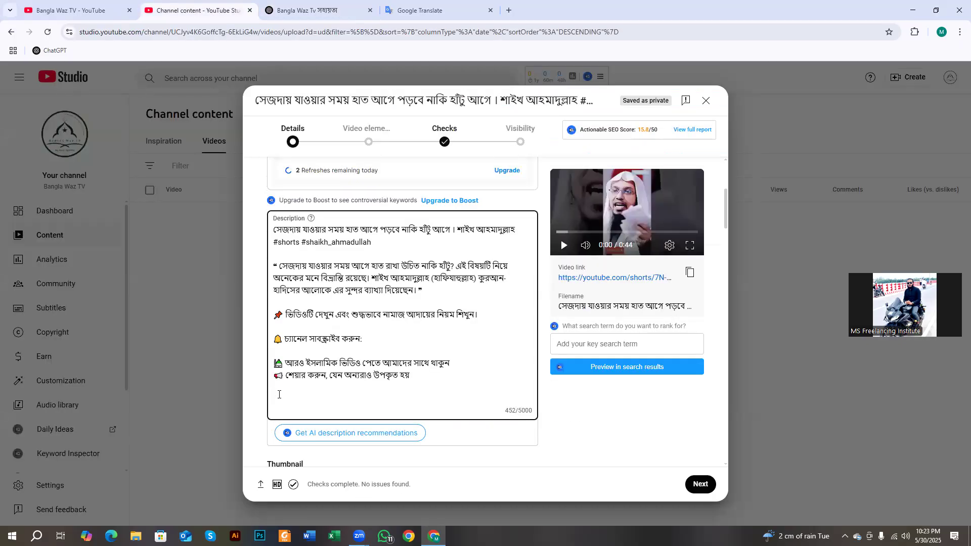
- Append ChatGPT's tag list and hashtag block to the description's end, reaching 795/5000 characters
key("ctrl+v")
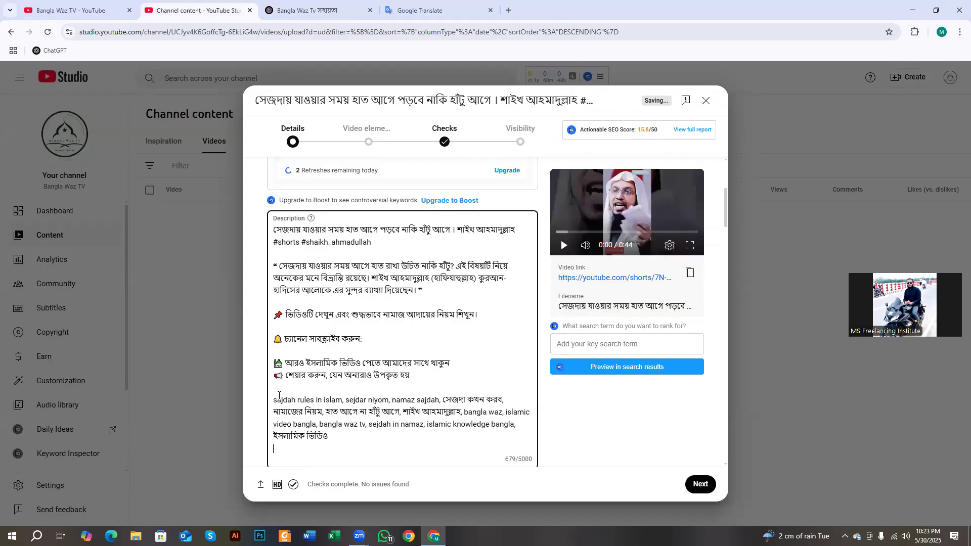
key("Return")
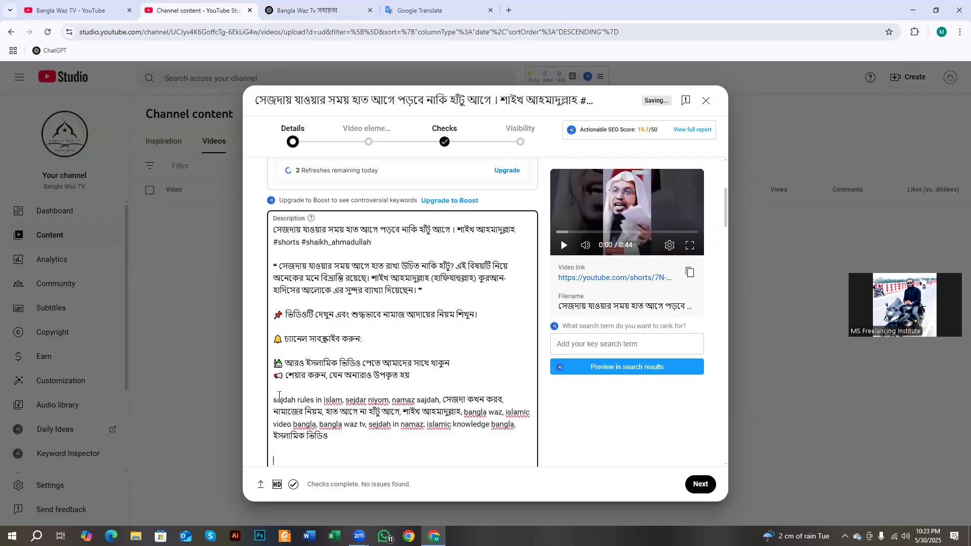
left_click(308, 11)
scroll(570, 318, "down", 2)
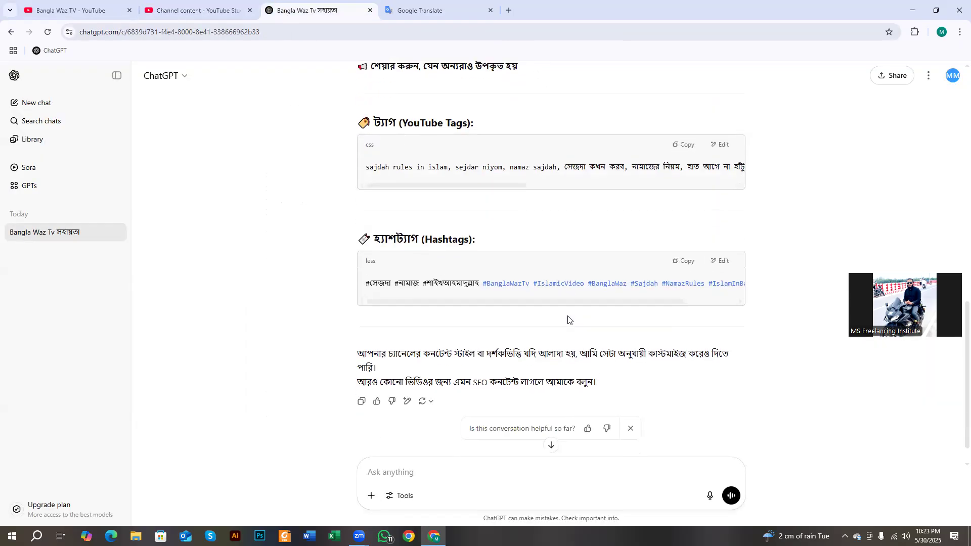
left_click(682, 230)
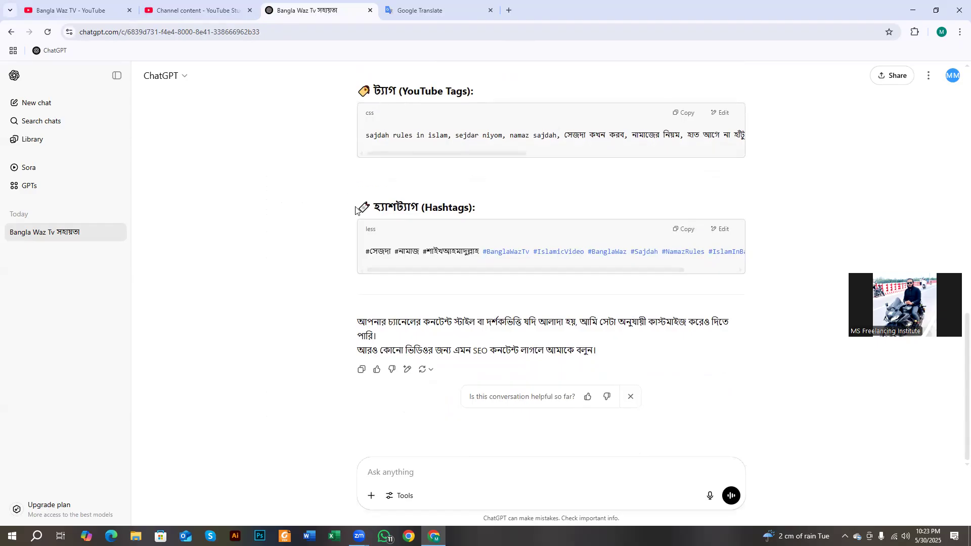
left_click(683, 230)
left_click(174, 6)
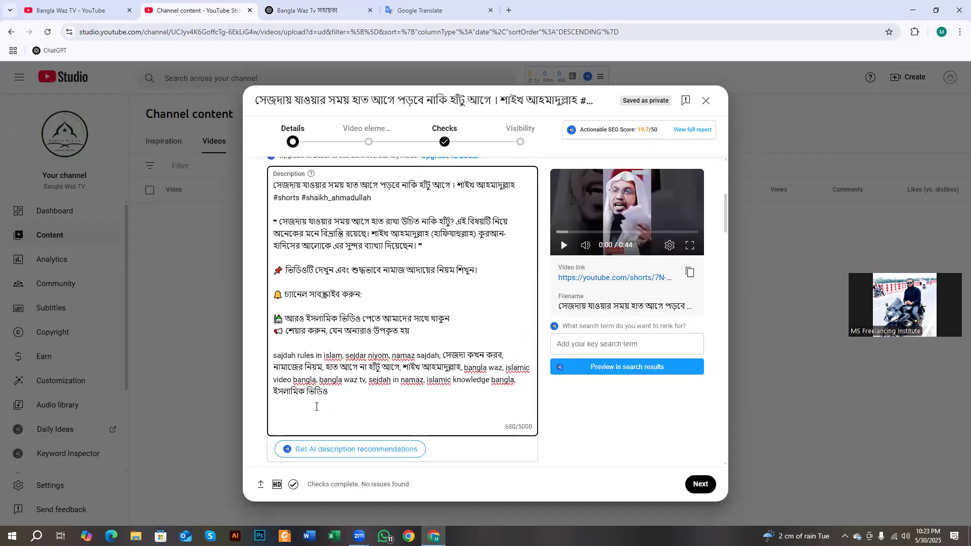
left_click(300, 412)
key("ctrl+v")
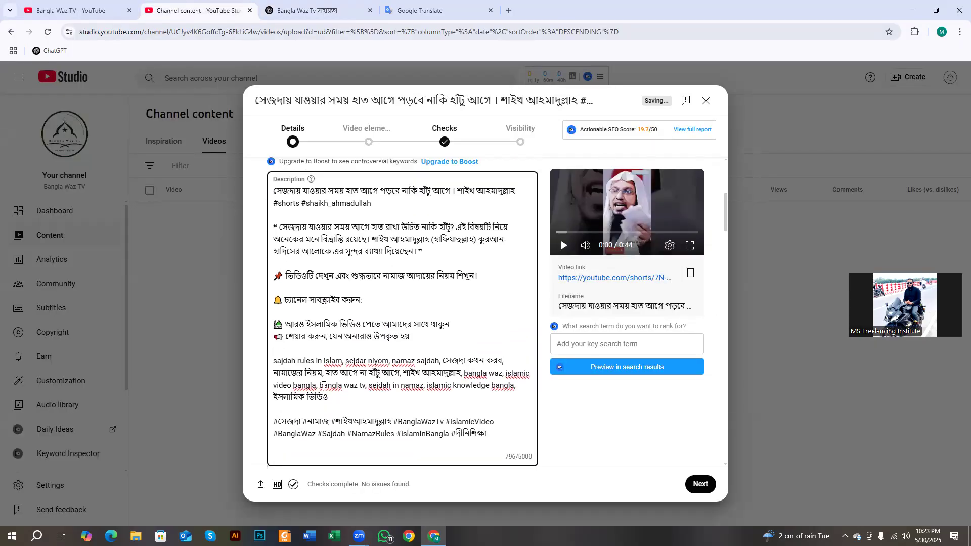
key("BackSpace")
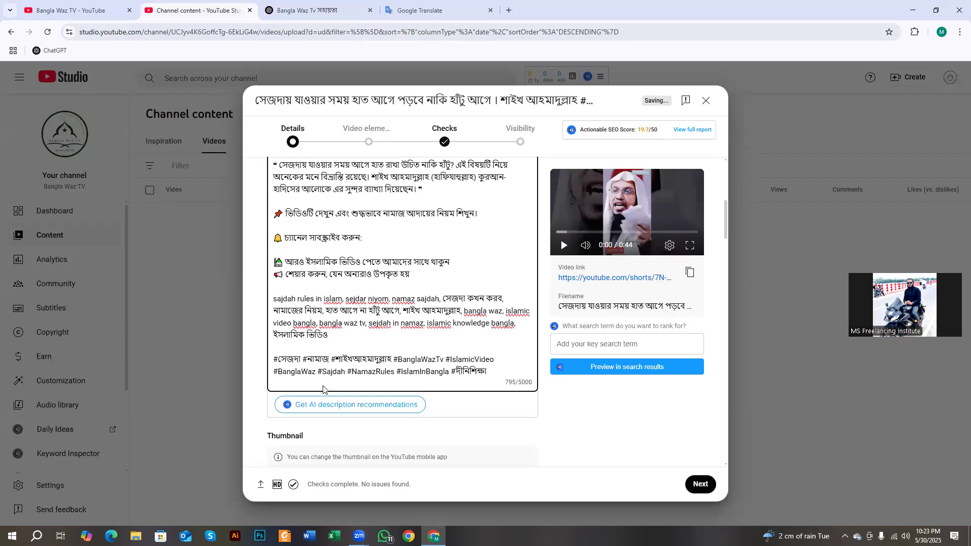
scroll(326, 319, "up", 2)
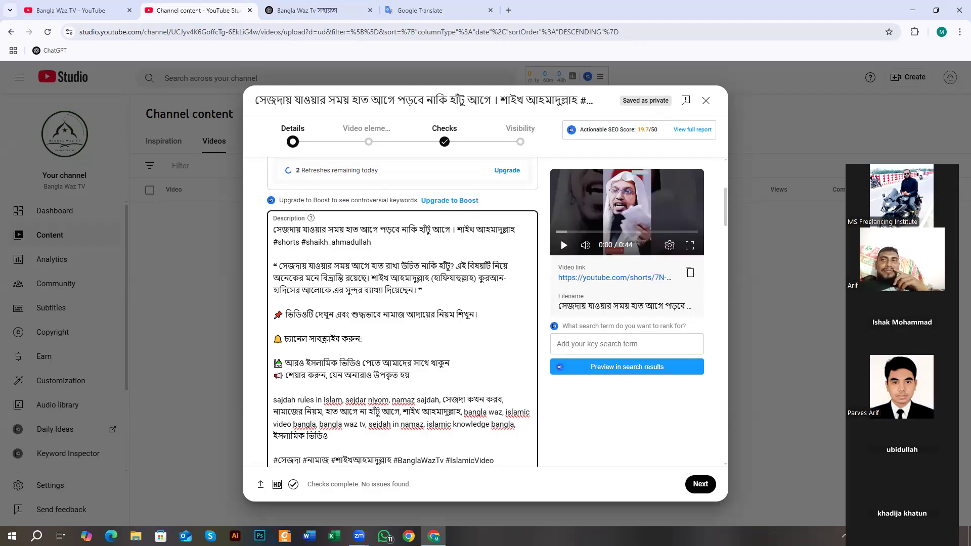
left_click_drag(905, 323, 908, 420)
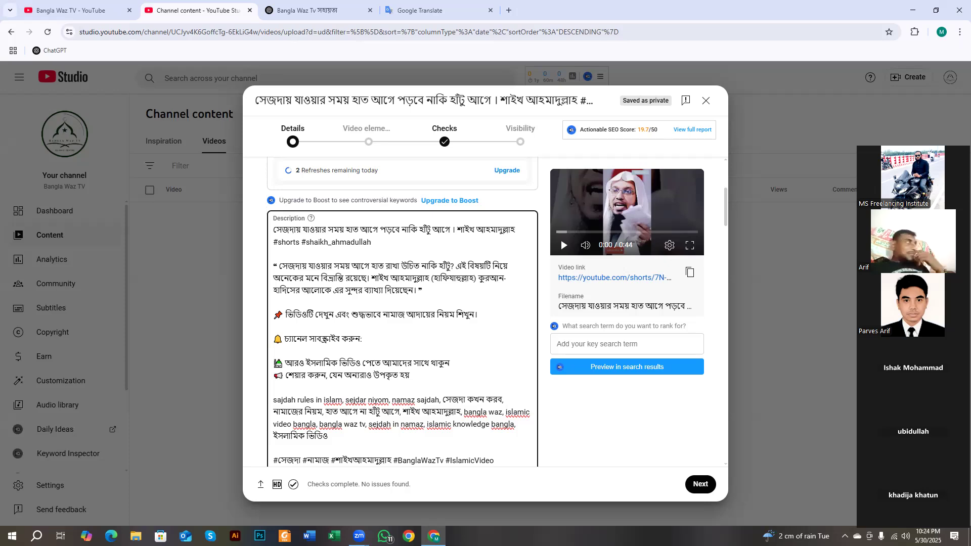
left_click_drag(930, 134, 916, 82)
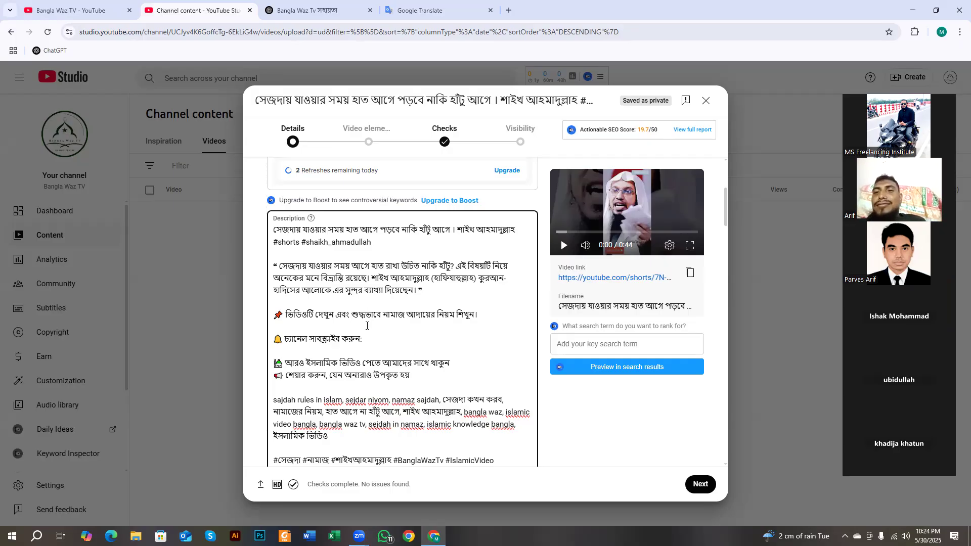
left_click(350, 242)
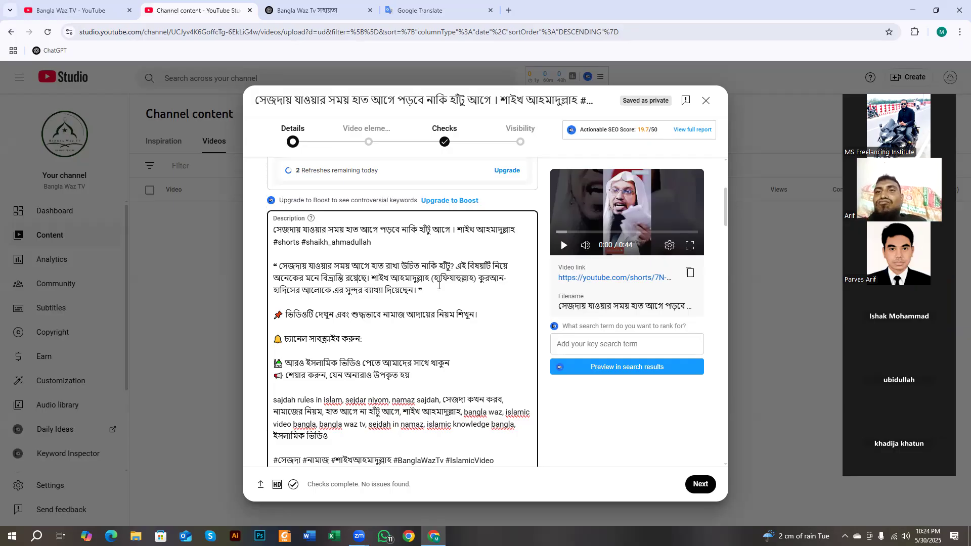
scroll(439, 286, "down", 3)
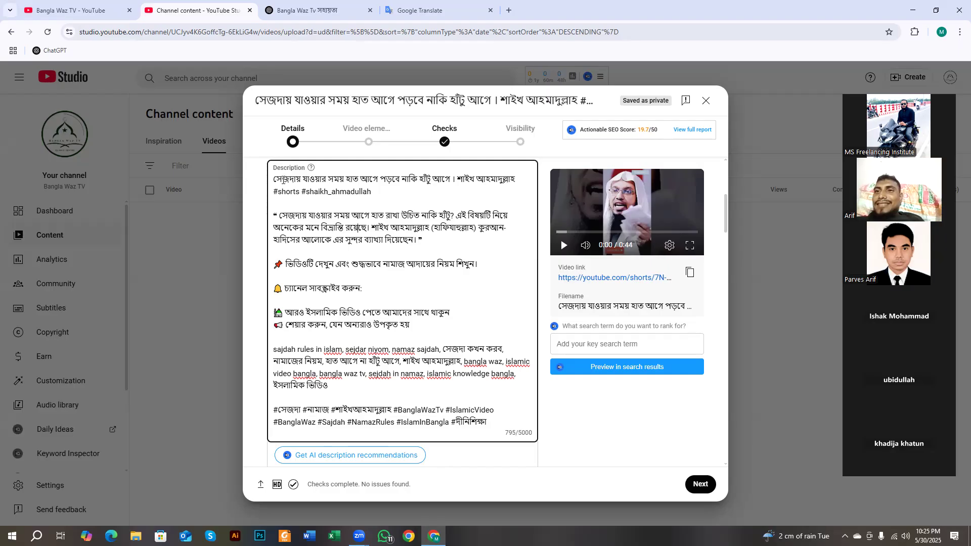
left_click_drag(275, 175, 380, 194)
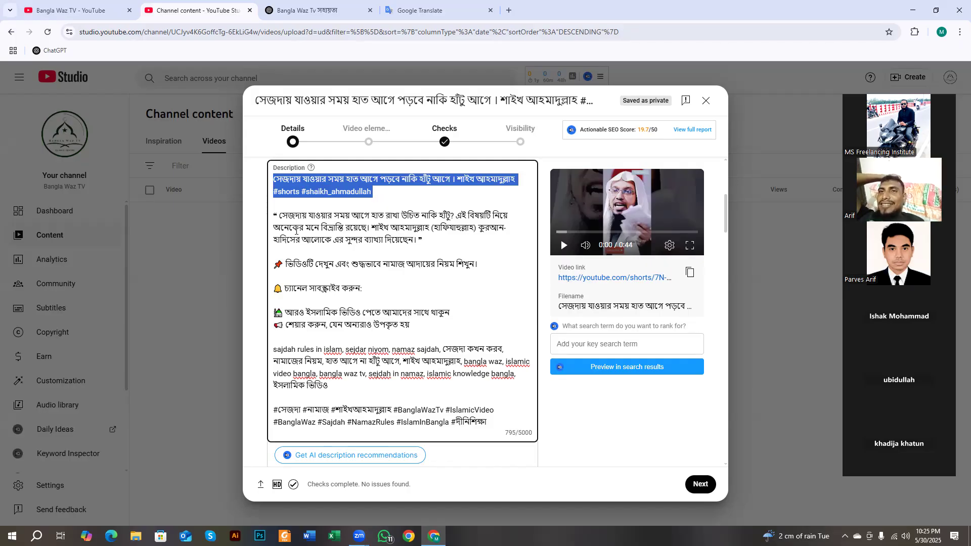
left_click_drag(279, 215, 425, 321)
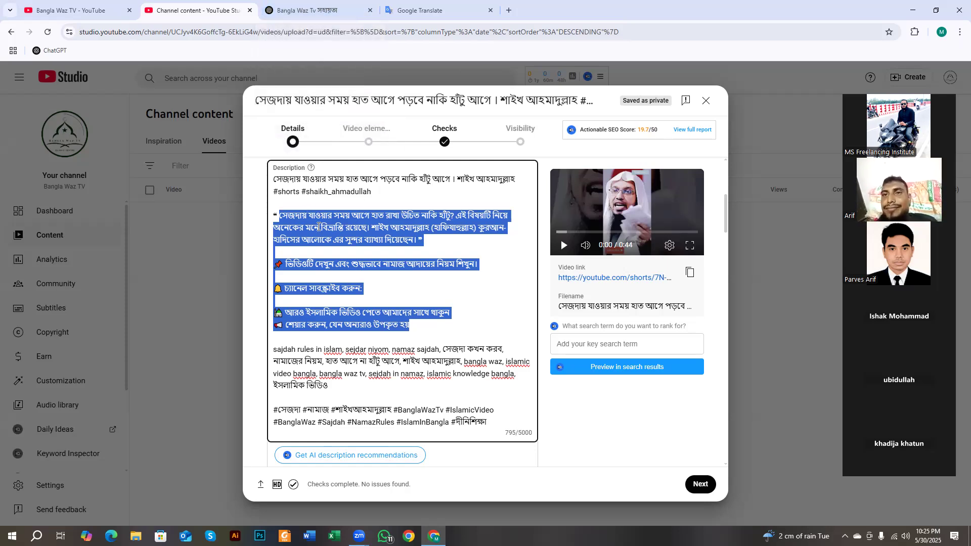
left_click(312, 242)
left_click_drag(287, 215, 434, 317)
scroll(434, 317, "down", 2)
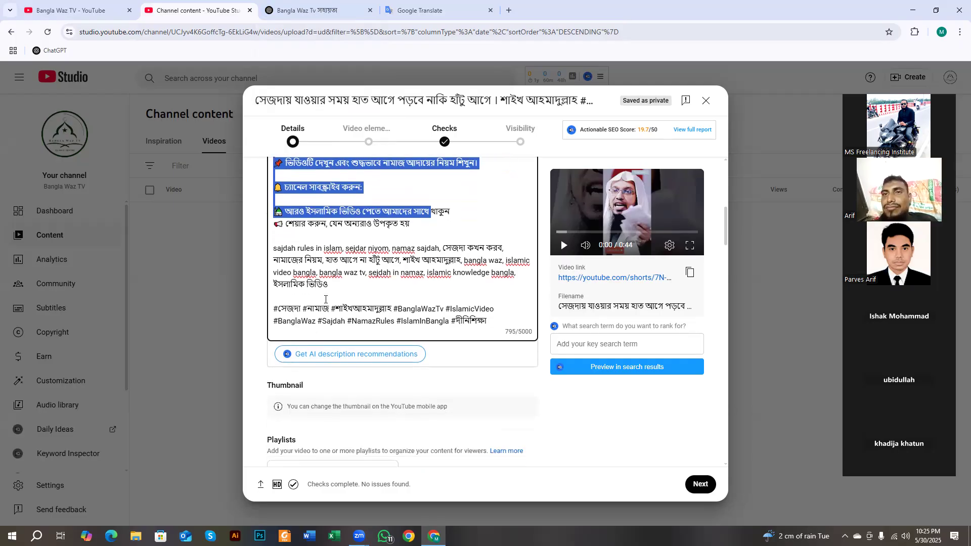
left_click_drag(277, 248, 332, 281)
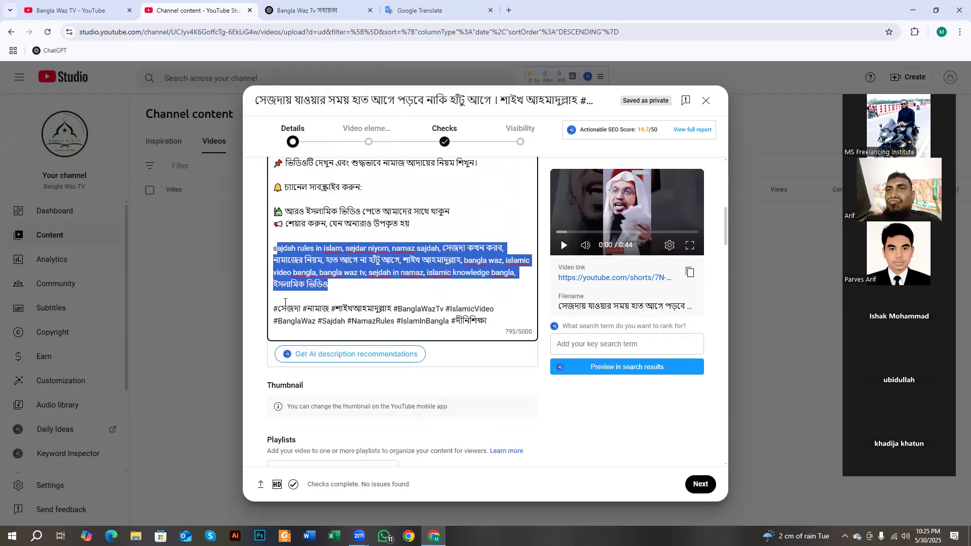
scroll(339, 289, "up", 4)
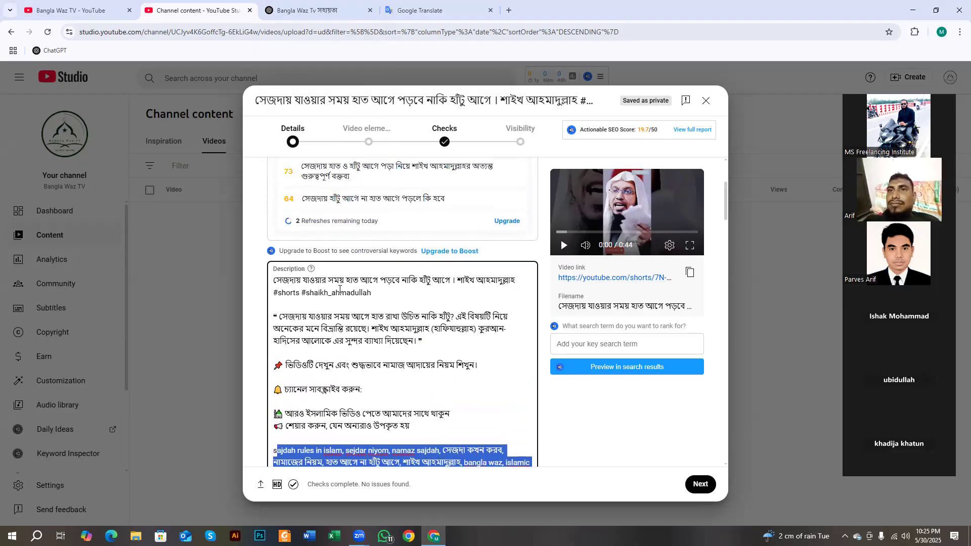
scroll(332, 287, "down", 2)
scroll(332, 286, "down", 3)
scroll(332, 287, "up", 5)
scroll(332, 286, "down", 5)
scroll(332, 286, "up", 8)
scroll(326, 261, "down", 5)
scroll(326, 261, "down", 8)
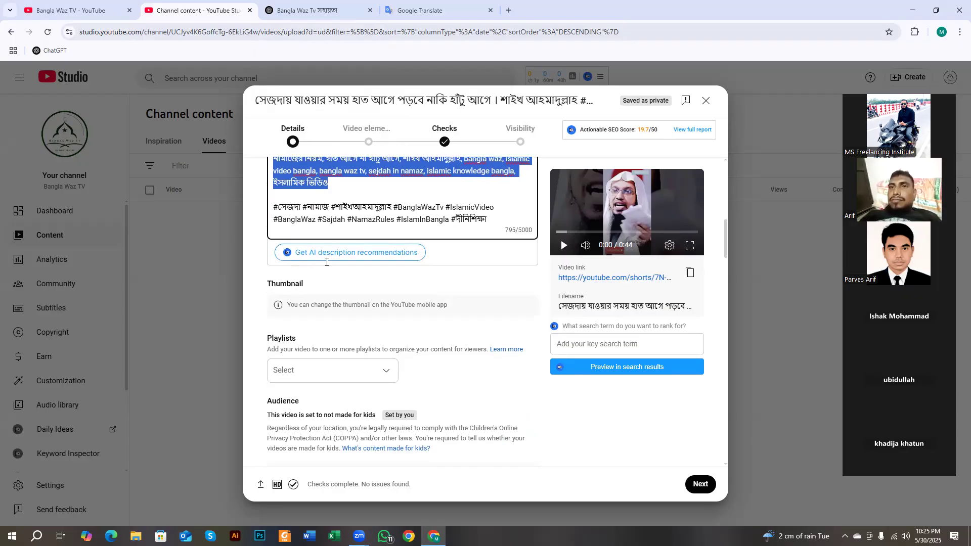
scroll(334, 243, "up", 2)
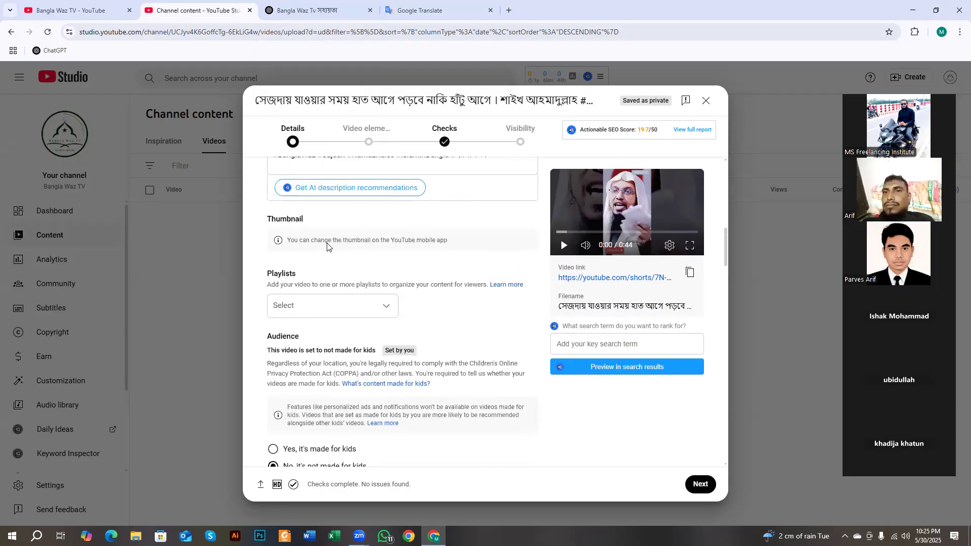
left_click_drag(289, 251, 450, 266)
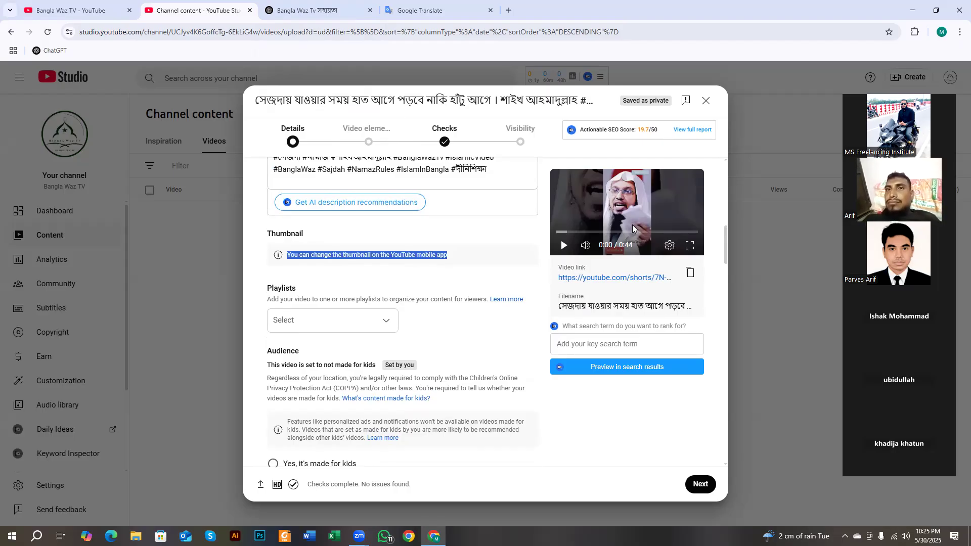
left_click(341, 254)
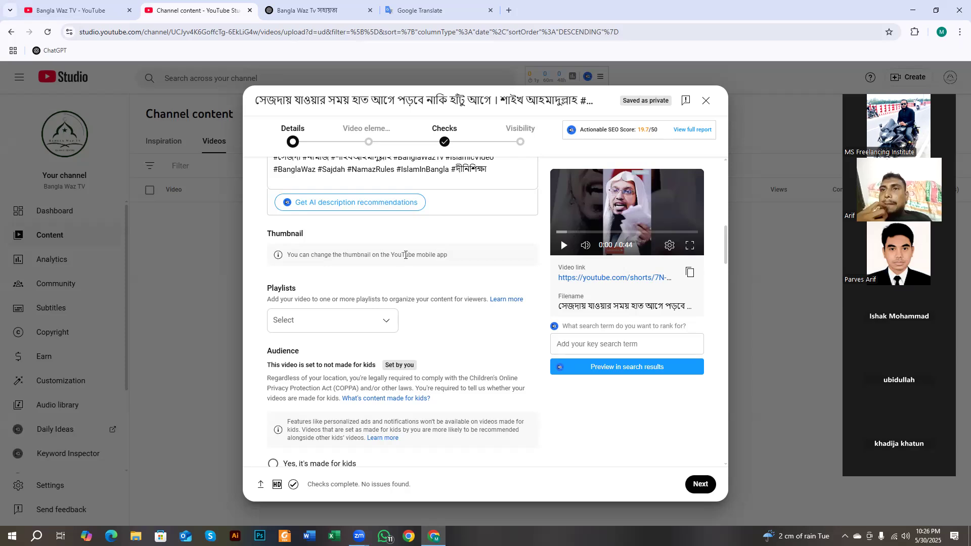
left_click_drag(276, 259, 452, 263)
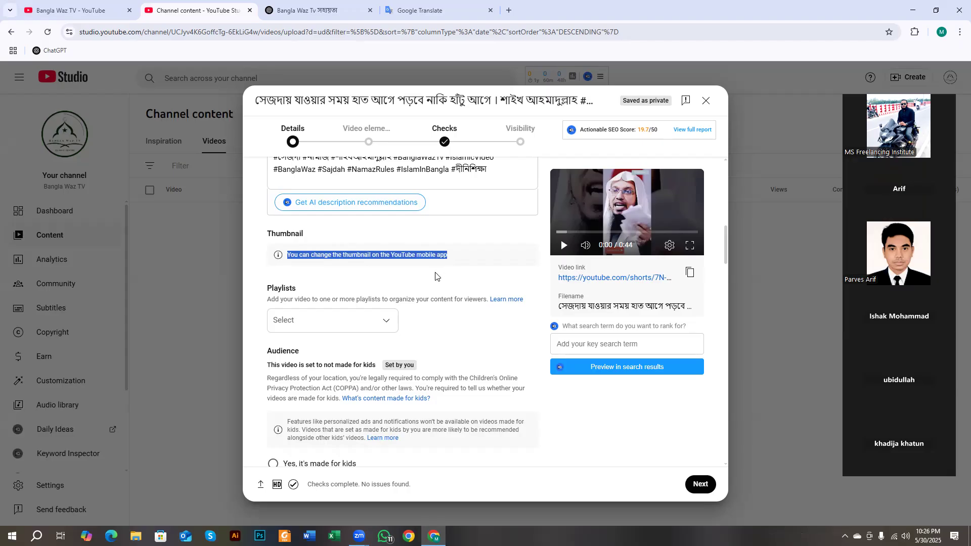
left_click(441, 264)
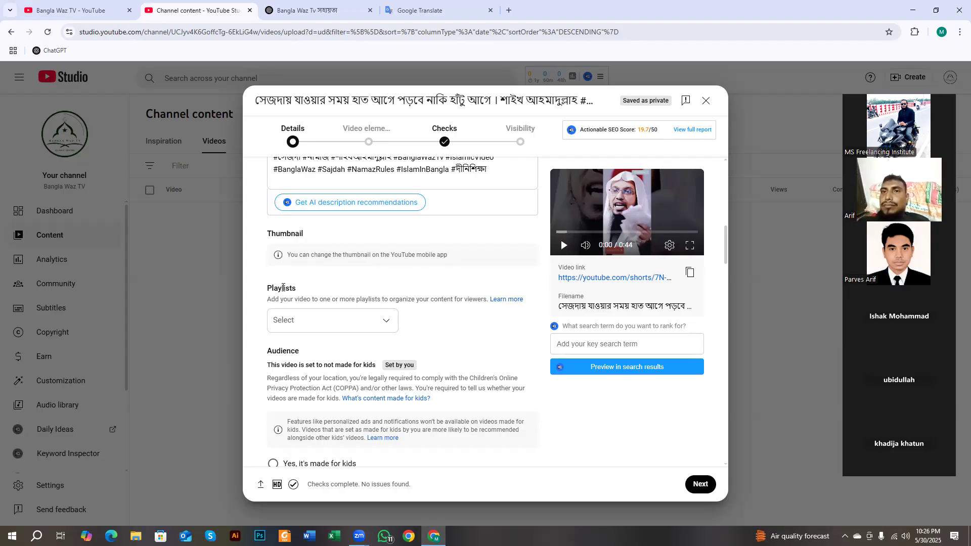
scroll(282, 269, "down", 1)
- Confirm the Playlists list is empty and start a new playlist via Create playlist > New playlist
double_click(276, 238)
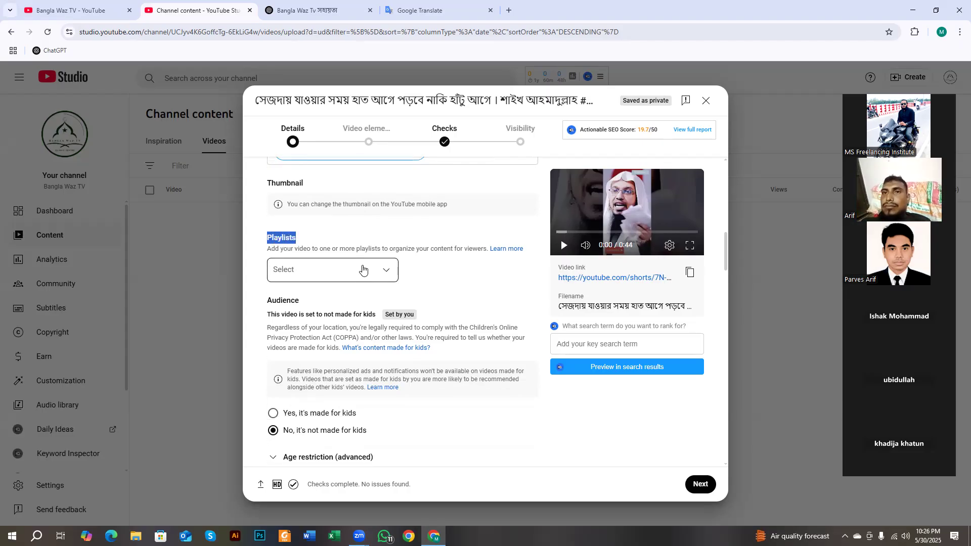
left_click(362, 270)
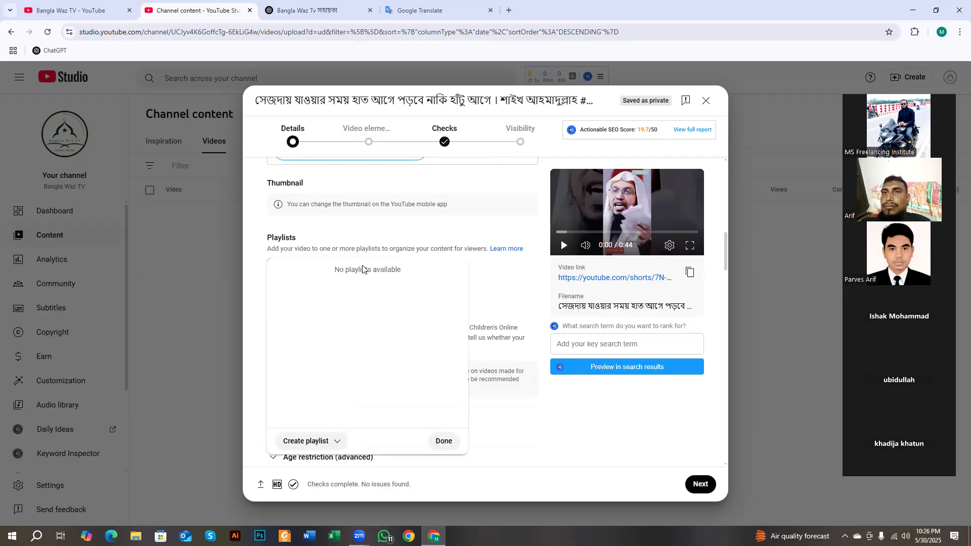
left_click(447, 442)
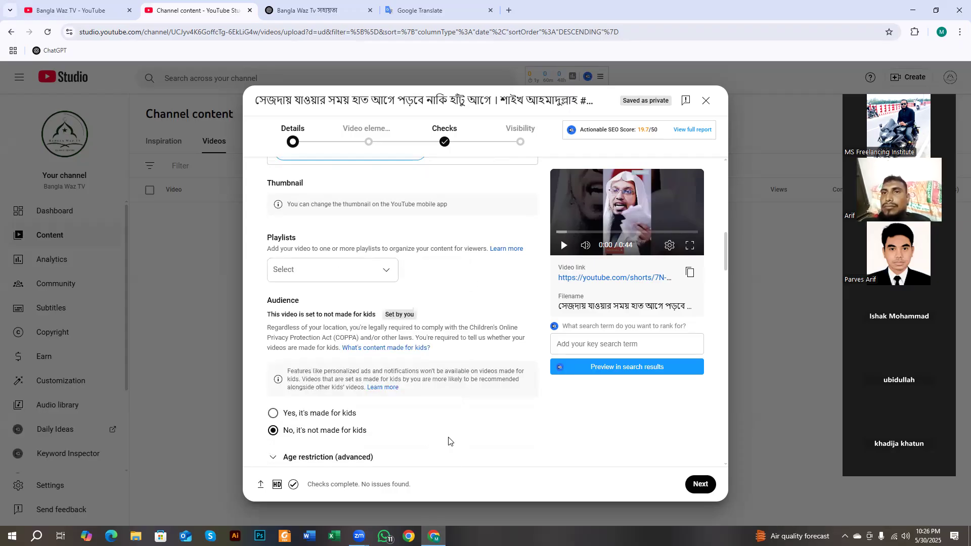
left_click(328, 273)
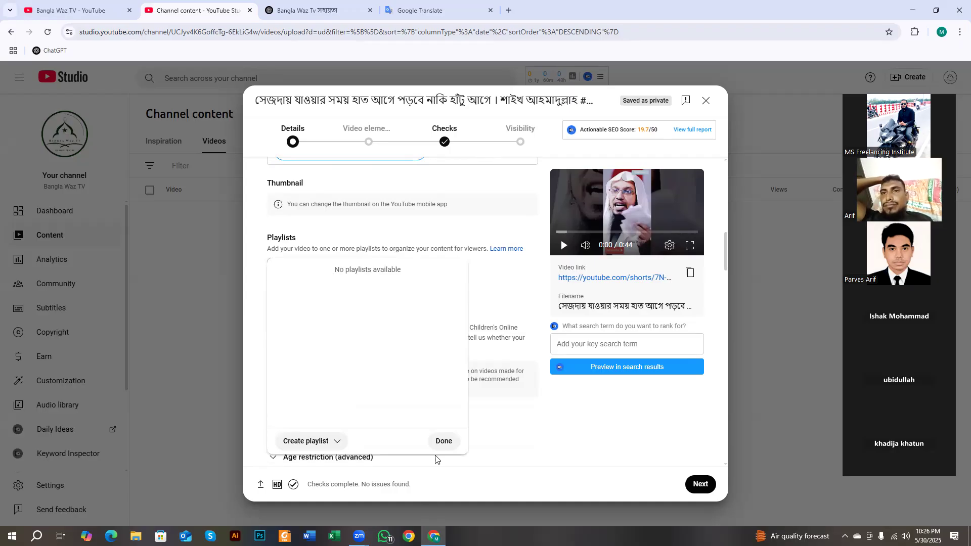
left_click(444, 441)
left_click(368, 273)
left_click(301, 443)
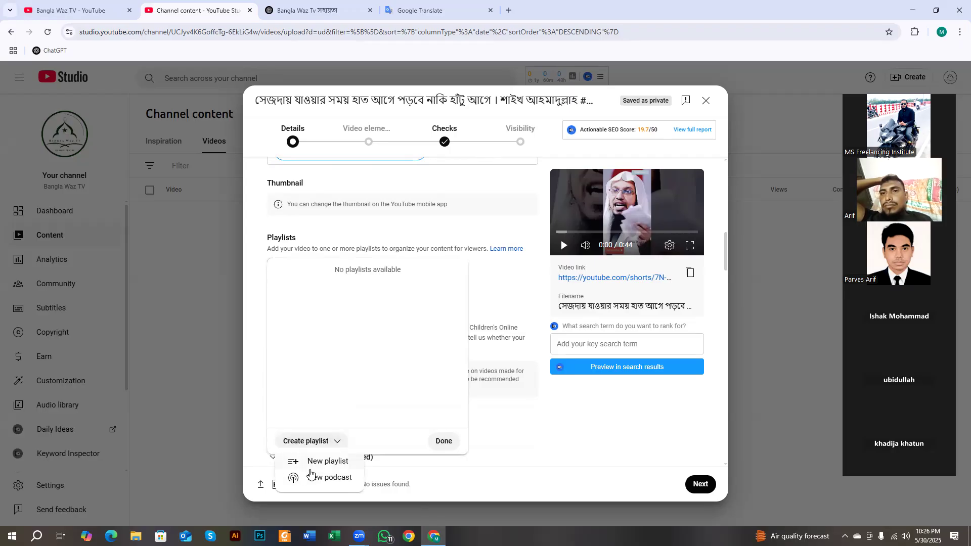
left_click(338, 464)
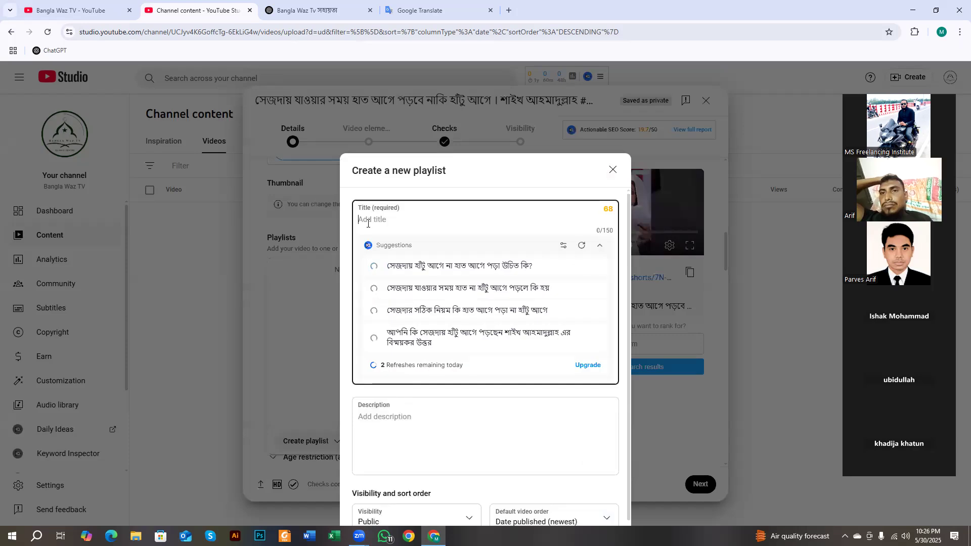
- Create a new playlist titled with the speaker's name for the Short
type("Shaikh ")
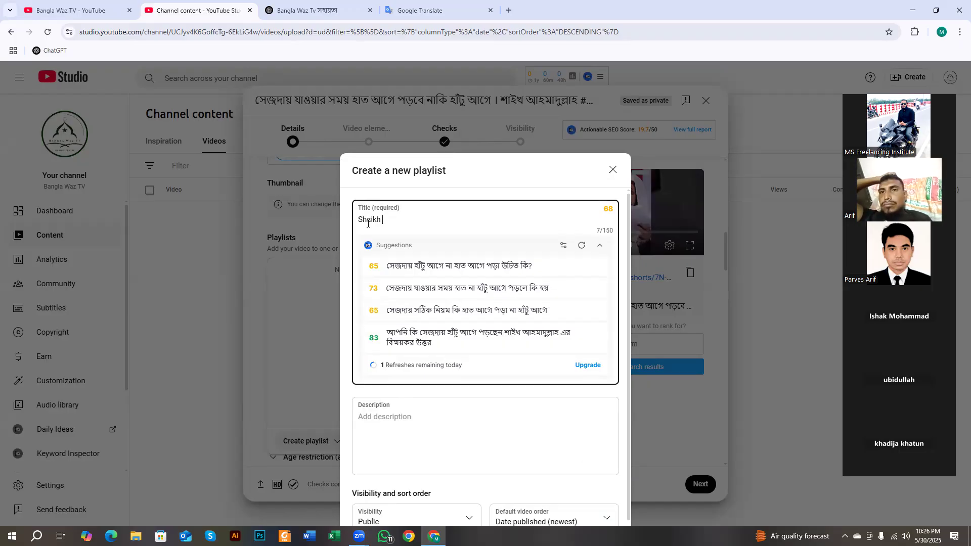
type("Ahmadullah")
scroll(537, 417, "down", 1)
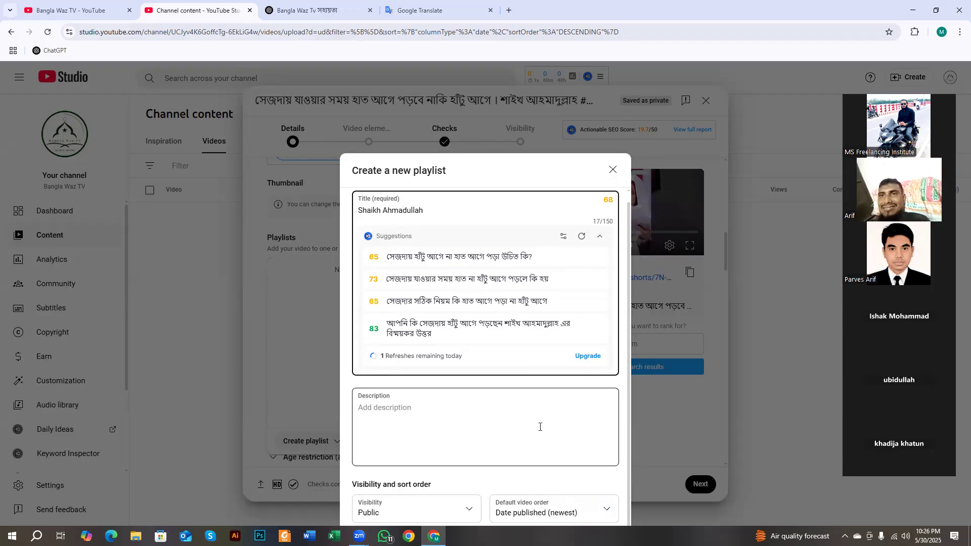
key("ctrl+minus")
key("ctrl+minus")
left_click(572, 439)
key("ctrl+plus")
key("ctrl+plus")
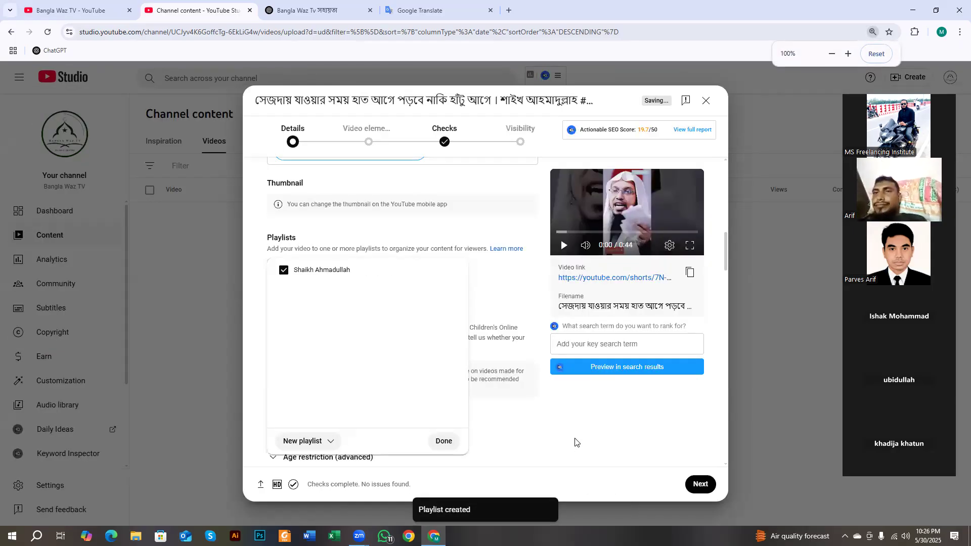
- Confirm the speaker's new playlist is ticked for the Short and close the playlist picker
left_click(443, 441)
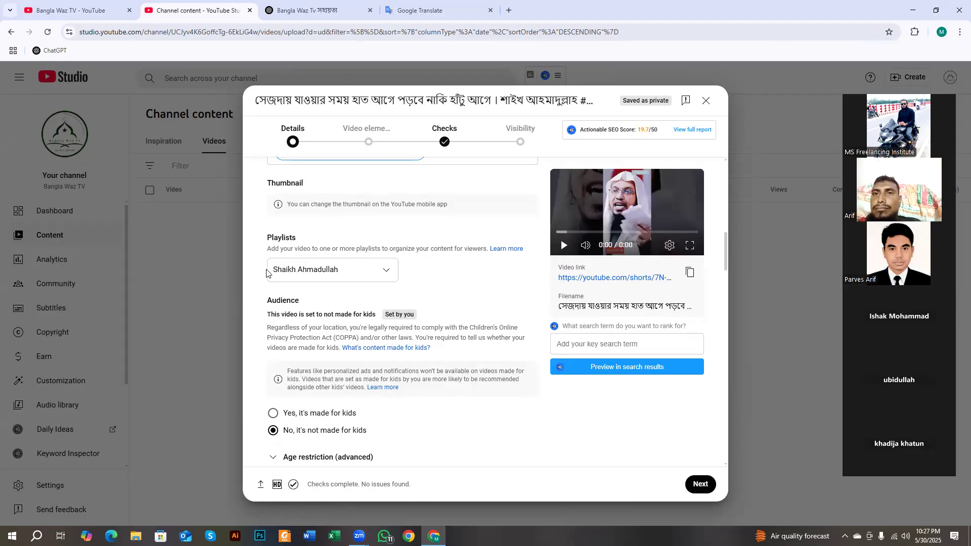
left_click(329, 278)
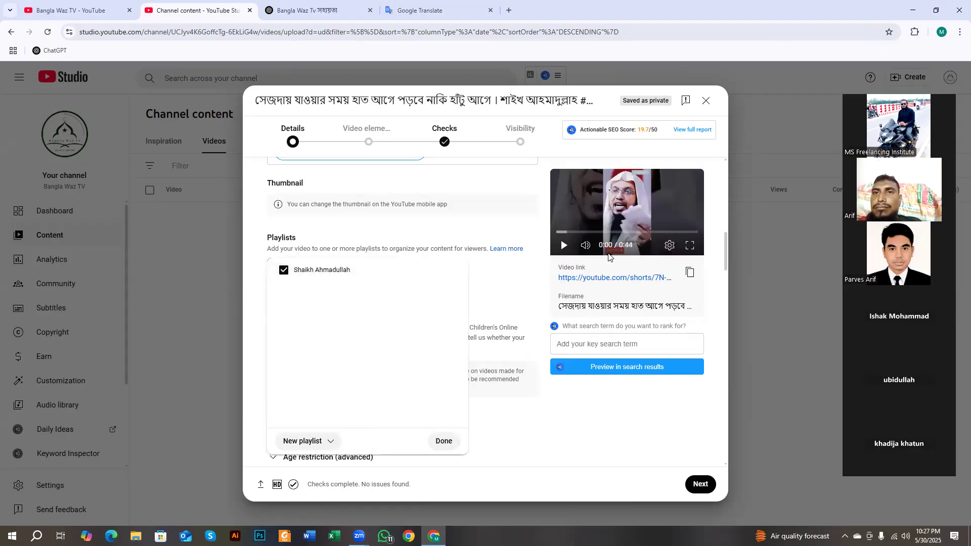
left_click(435, 185)
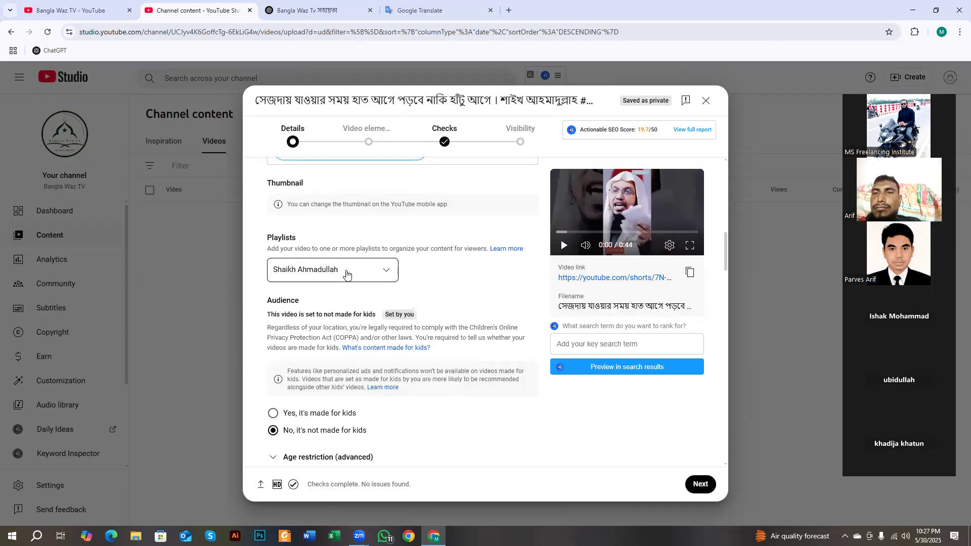
left_click(321, 280)
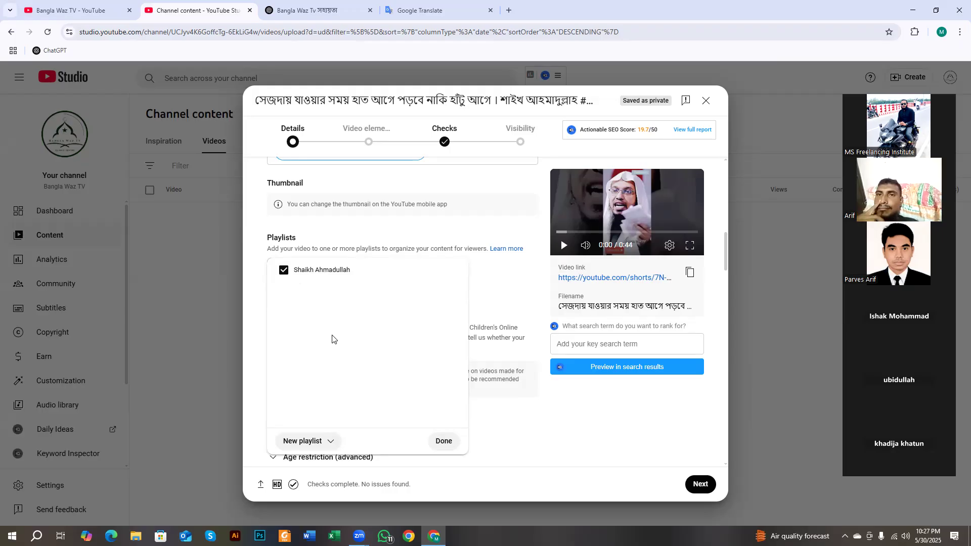
left_click(445, 444)
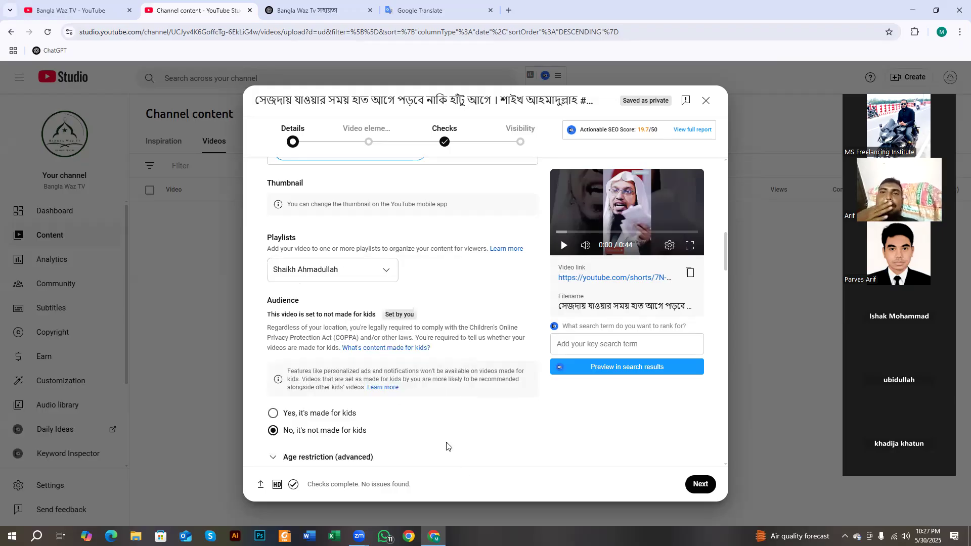
scroll(372, 369, "down", 4)
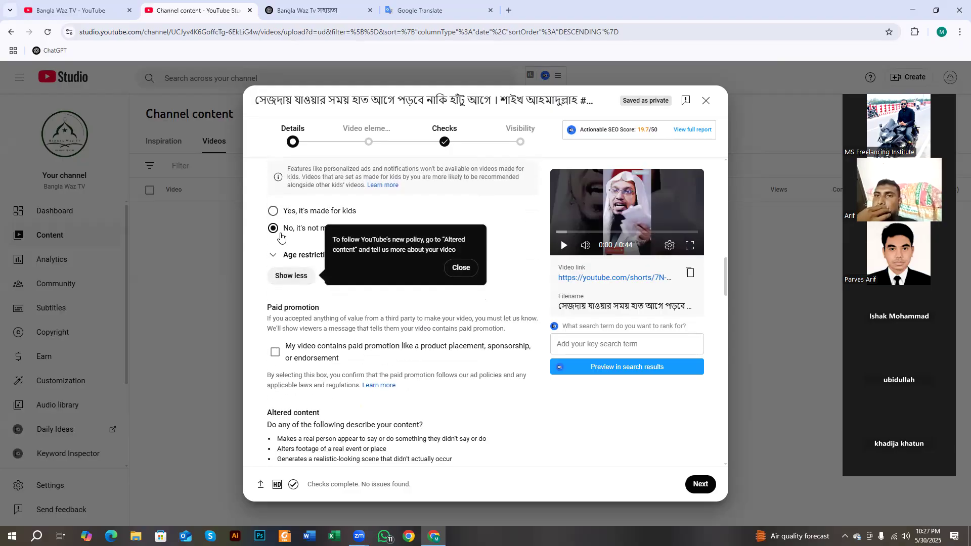
left_click(460, 268)
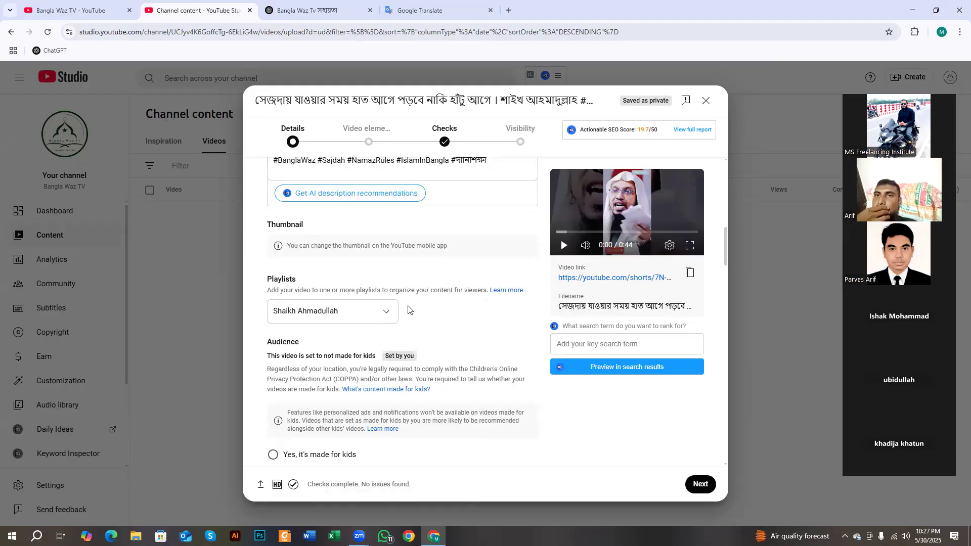
scroll(405, 314, "down", 4)
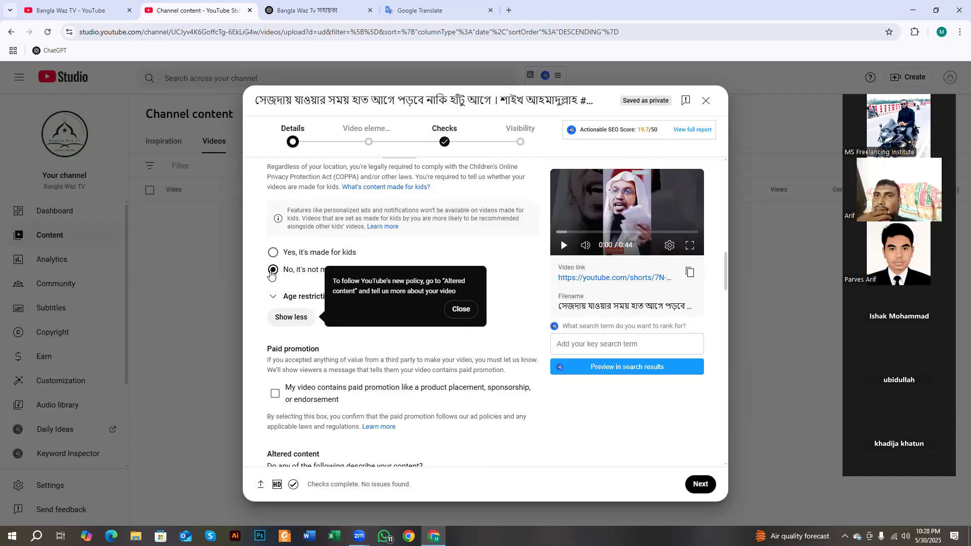
scroll(270, 273, "down", 1)
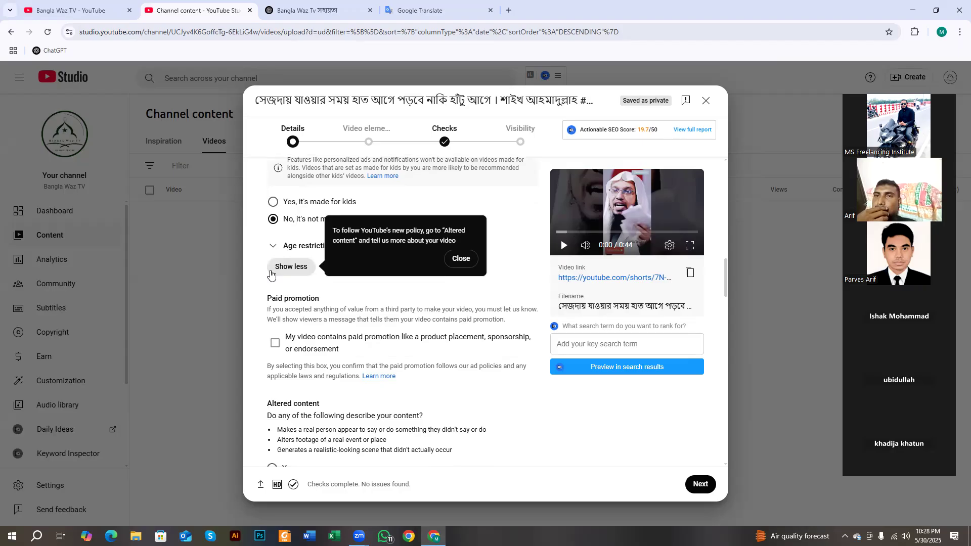
scroll(271, 271, "down", 1)
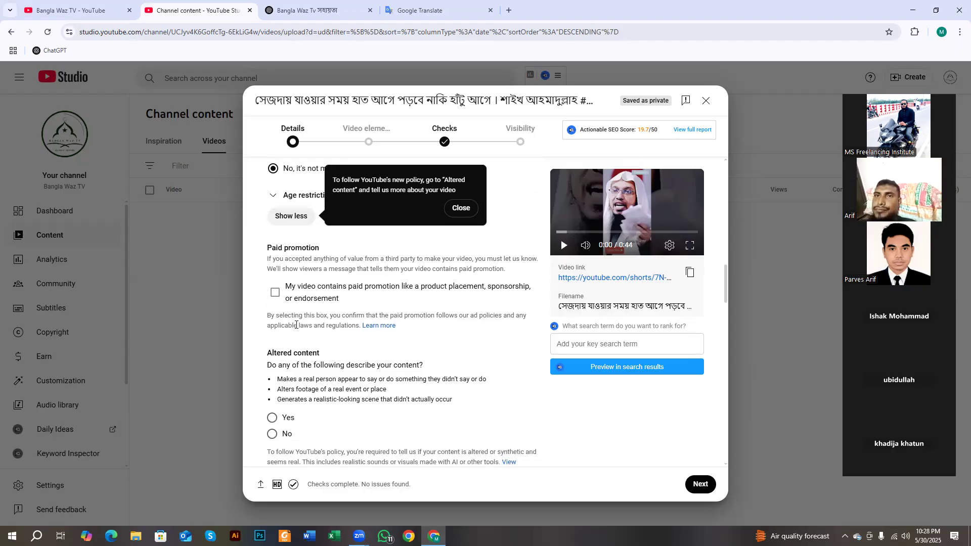
left_click_drag(267, 248, 360, 254)
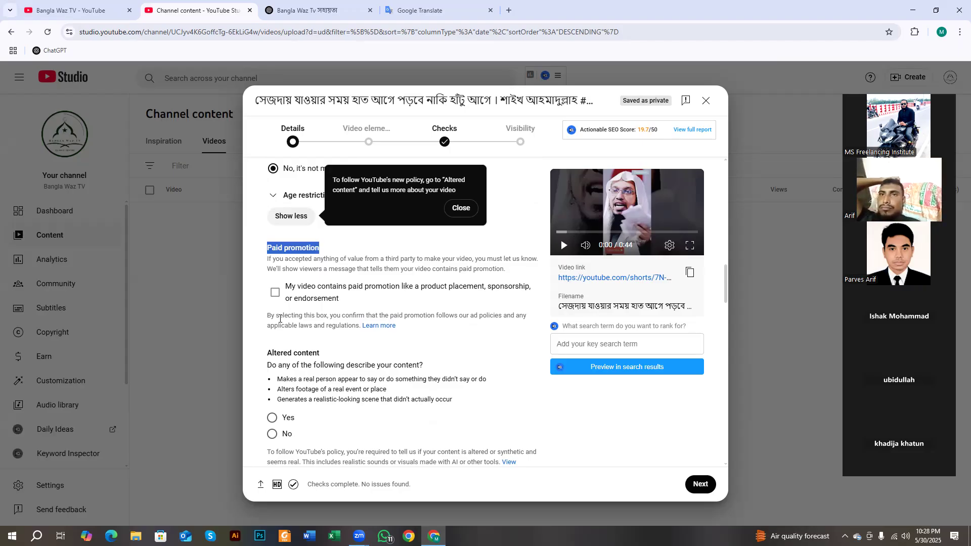
scroll(261, 353, "down", 1)
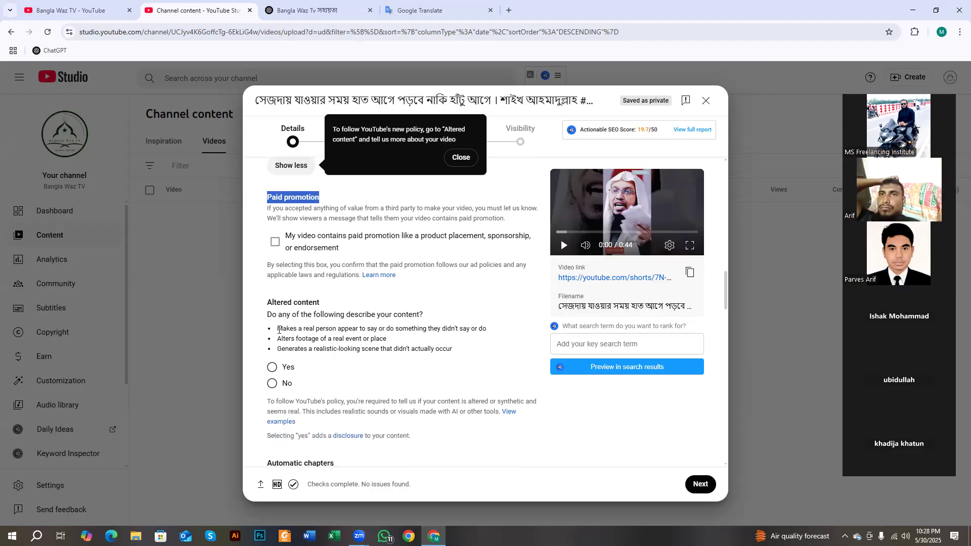
left_click_drag(267, 302, 322, 304)
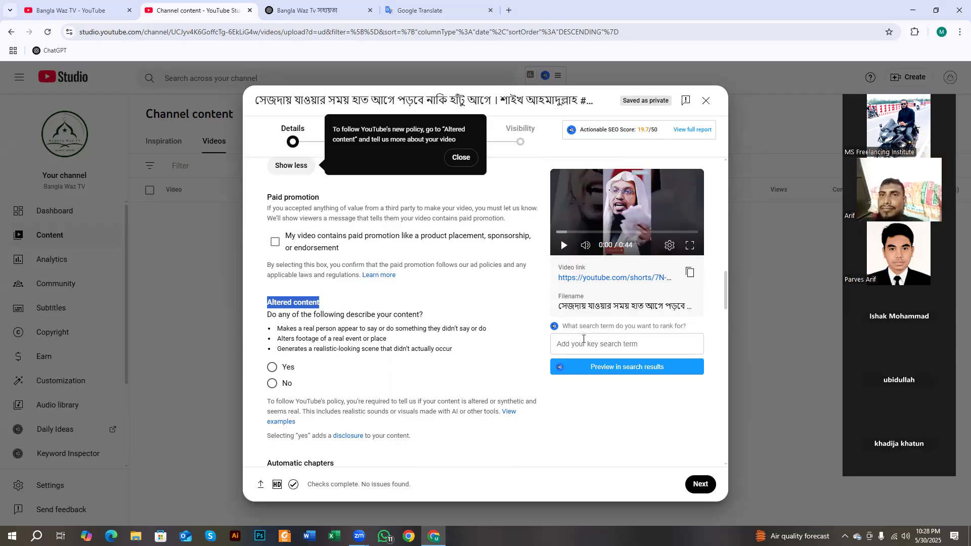
- Set Altered content to No for the Short
left_click(273, 384)
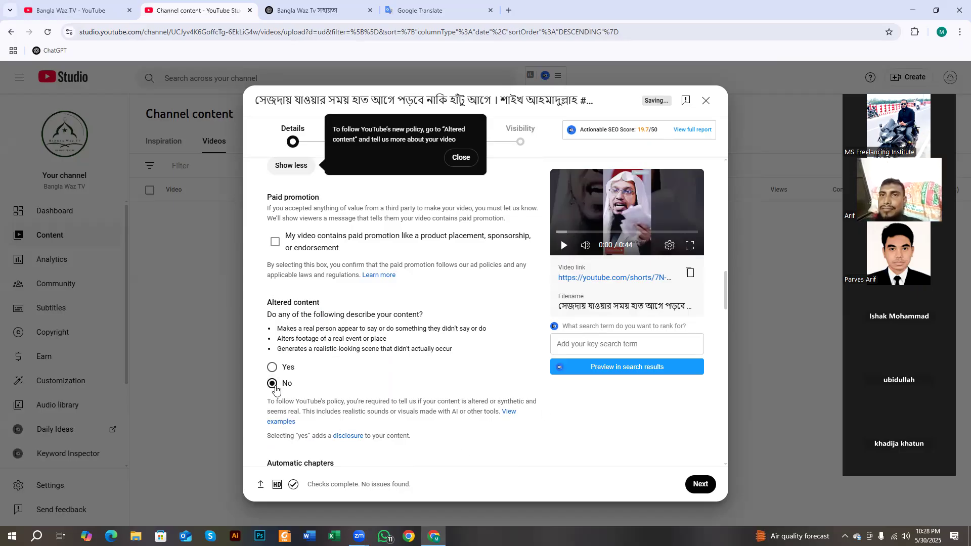
left_click_drag(271, 302, 320, 305)
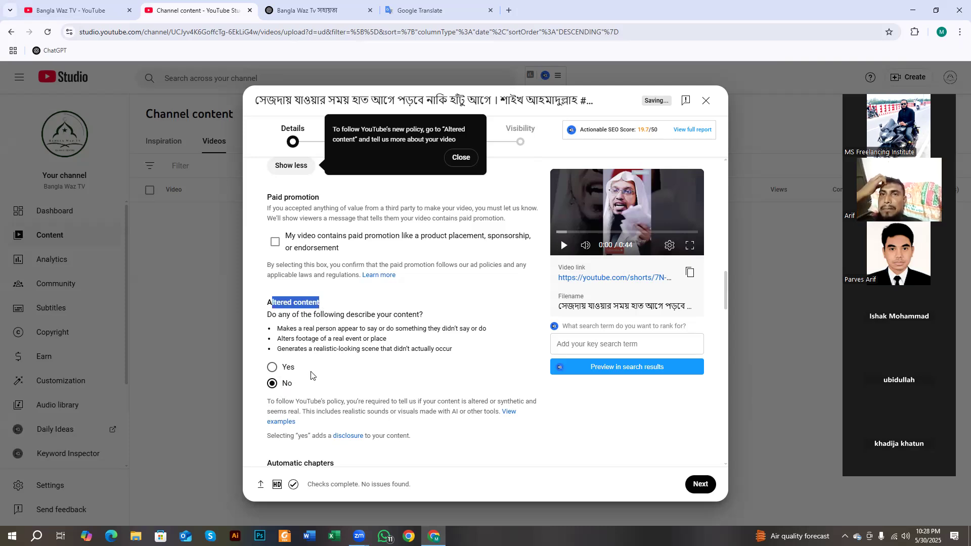
scroll(300, 323, "down", 4)
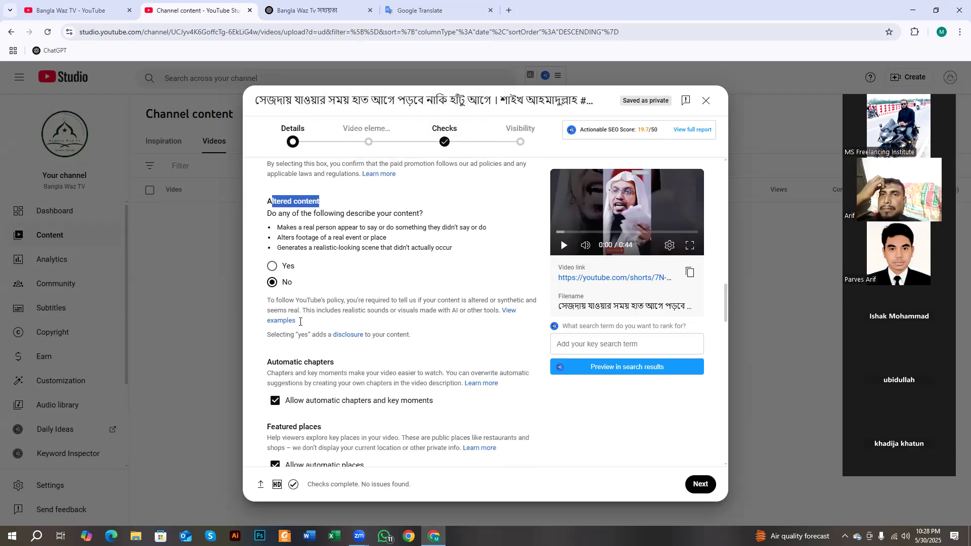
- Delete all pre-filled tags down to 0/500, then copy ChatGPT's suggested YouTube tags
scroll(276, 271, "down", 1)
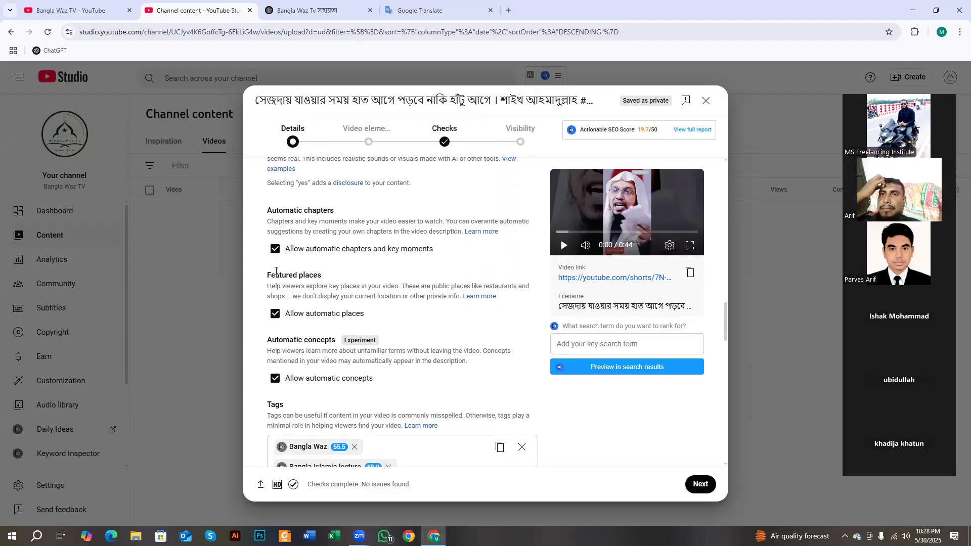
scroll(307, 284, "down", 3)
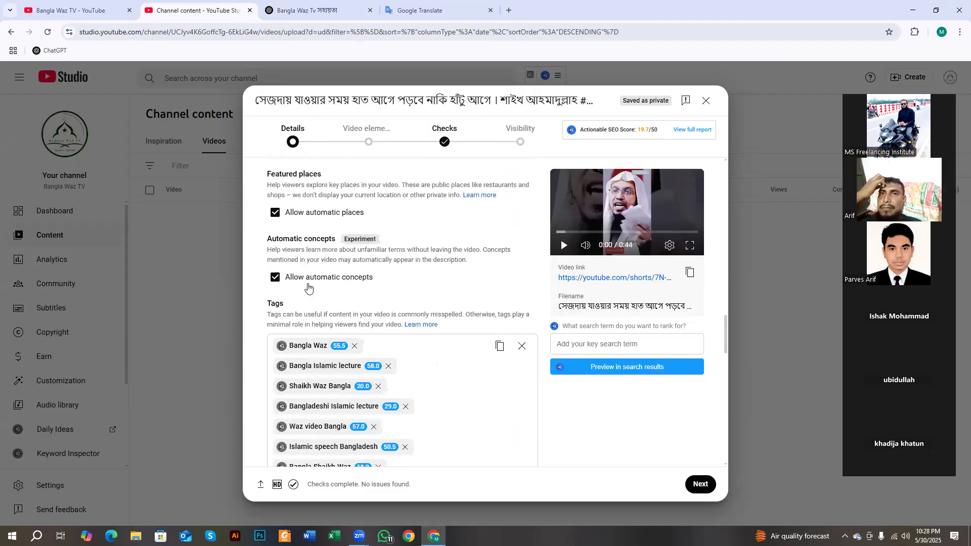
scroll(307, 286, "down", 1)
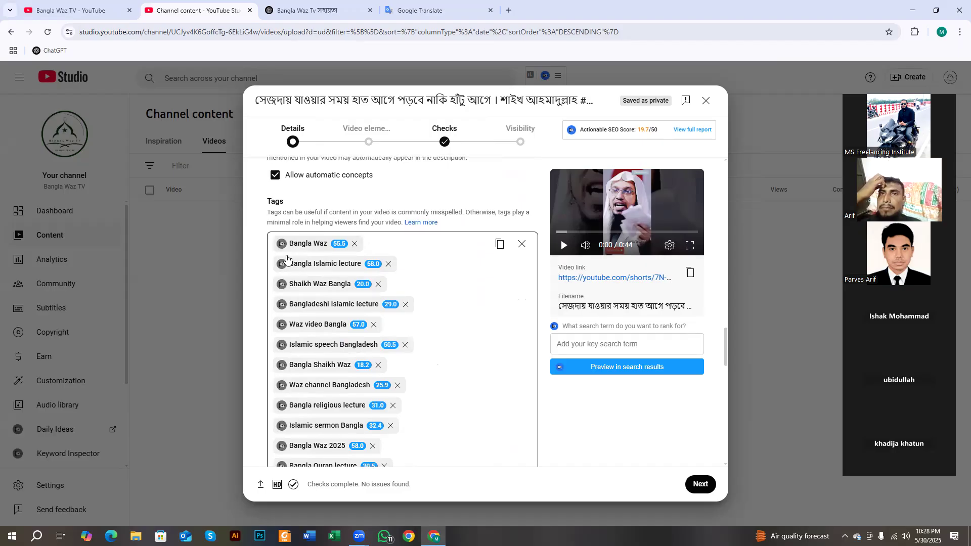
scroll(291, 263, "down", 1)
scroll(290, 263, "down", 4)
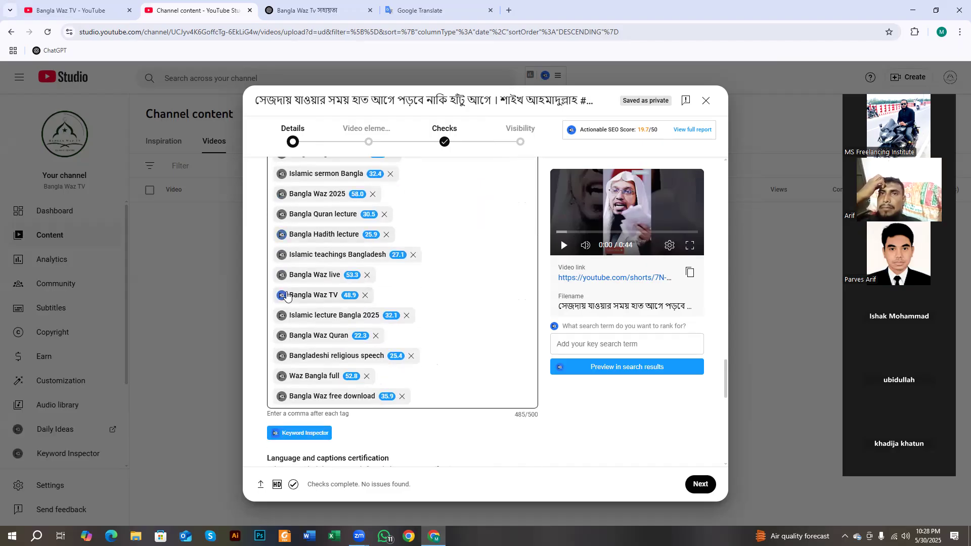
scroll(335, 364, "up", 5)
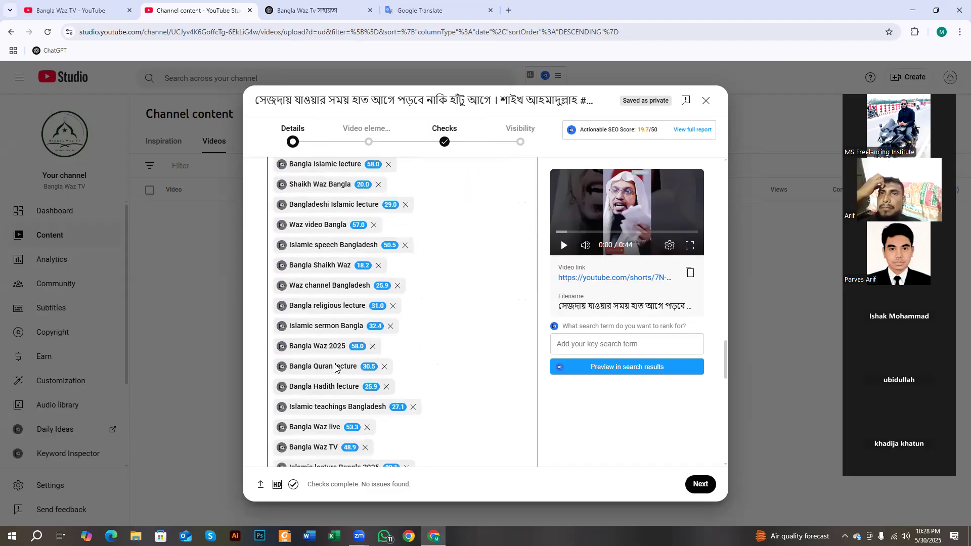
left_click(520, 247)
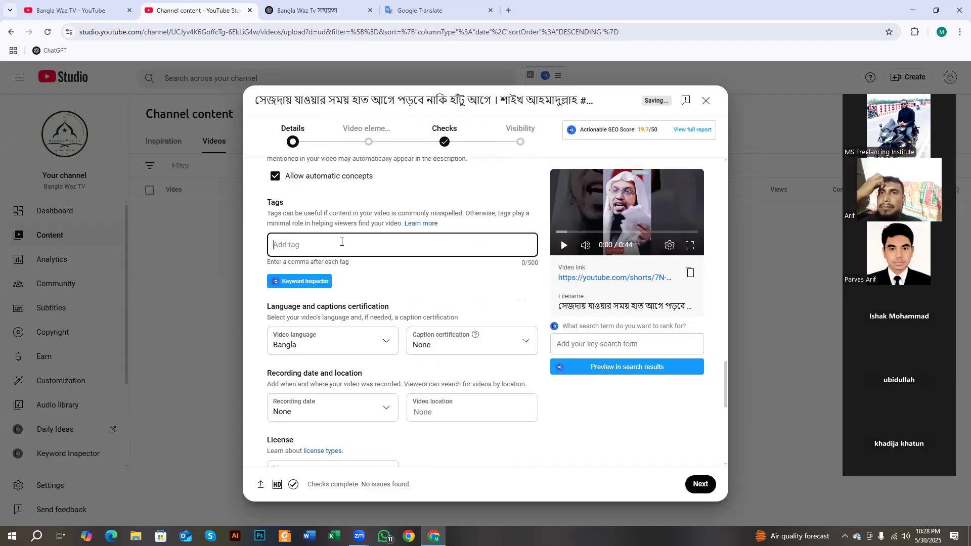
left_click(335, 10)
left_click(684, 113)
- Copy ChatGPT's generated tag list and bring up paste options in the empty Tags field
scroll(461, 127, "up", 1)
left_click_drag(374, 142, 472, 142)
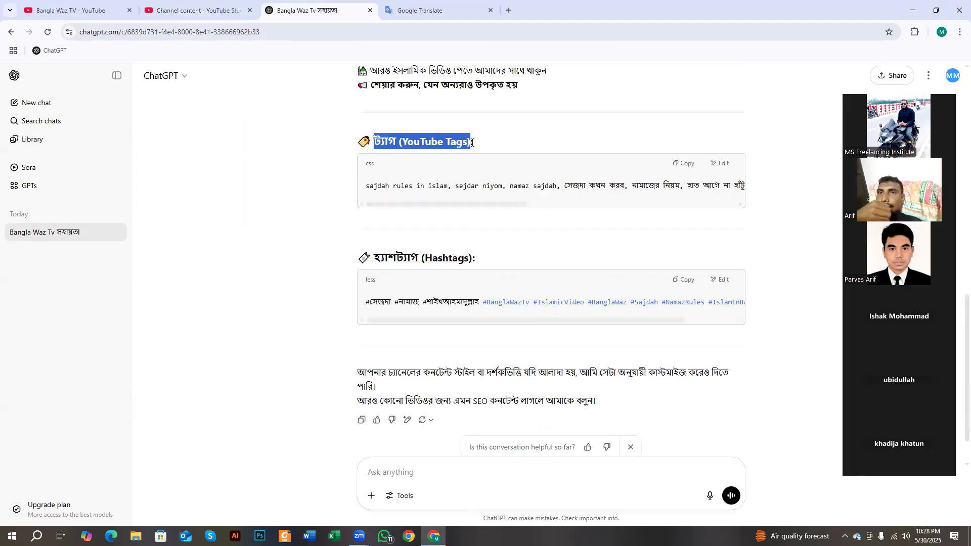
left_click(687, 166)
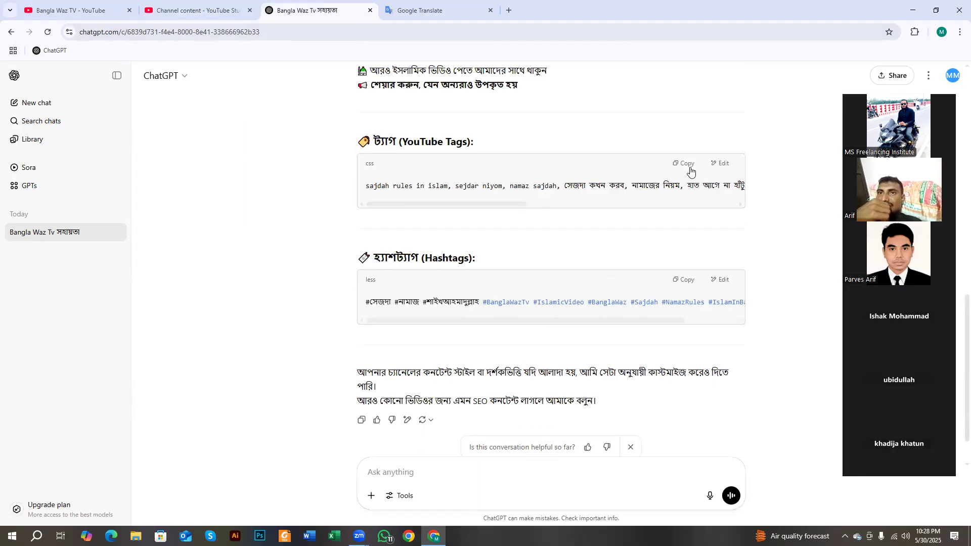
key("ctrl+shift+Tab")
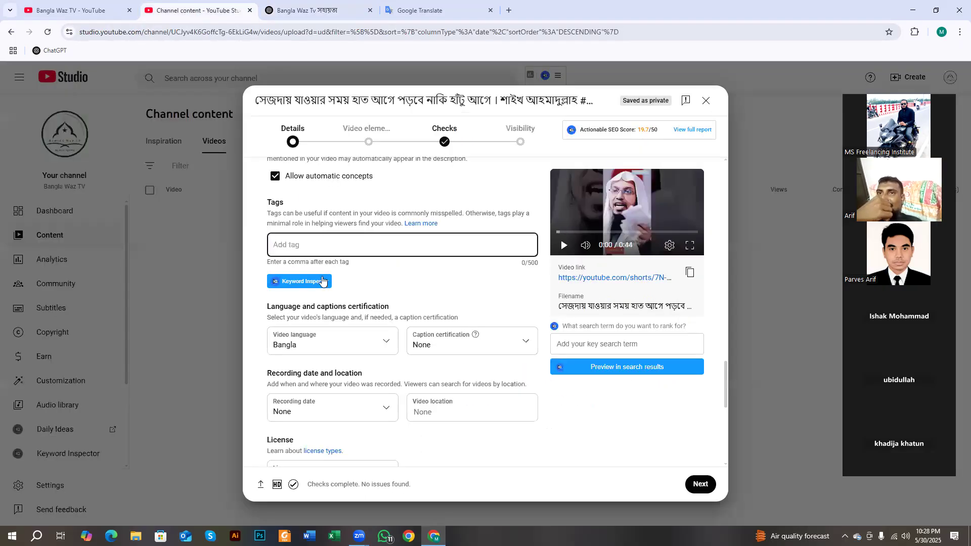
right_click(306, 244)
- Paste the 13 ChatGPT tags into the Tags field, using 240 of 500 characters
left_click(323, 368)
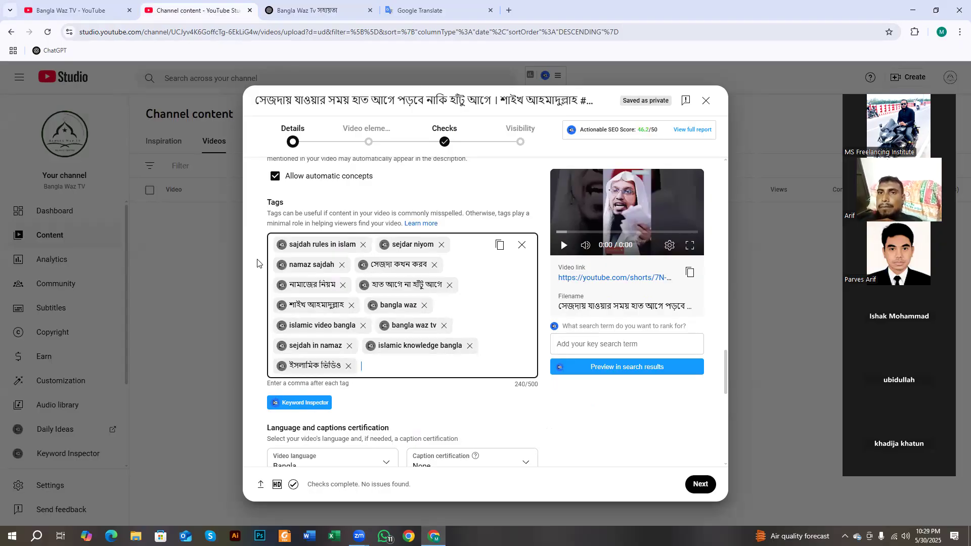
left_click_drag(268, 201, 282, 202)
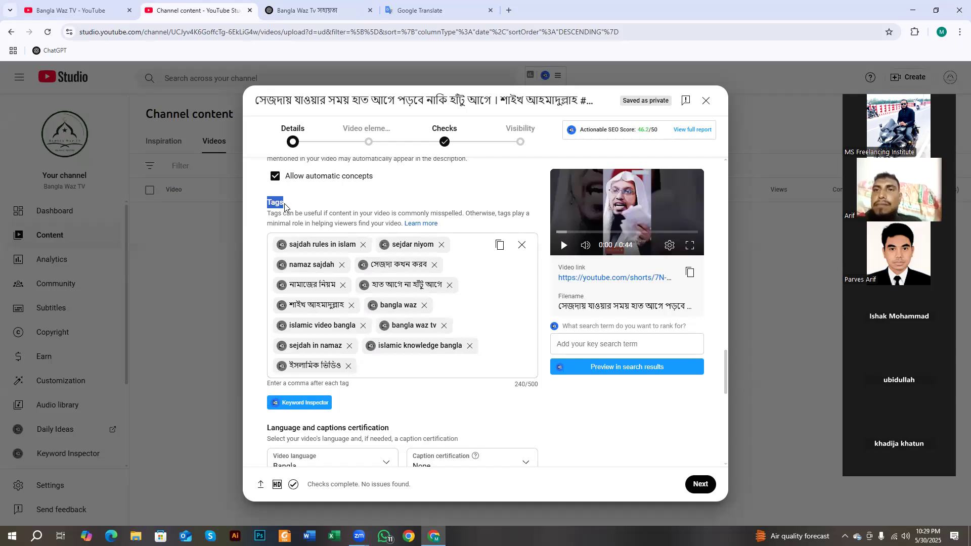
left_click(272, 205)
double_click(272, 204)
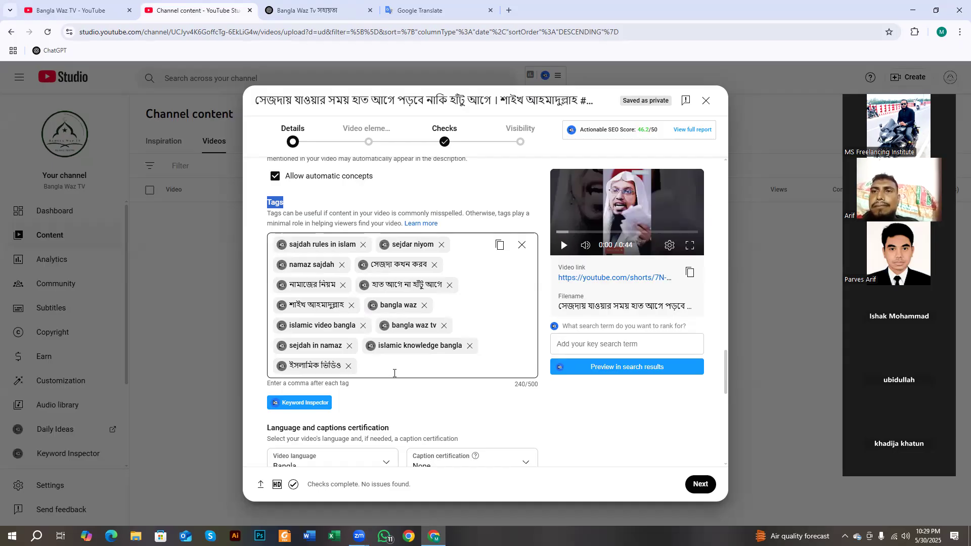
left_click_drag(527, 385, 539, 387)
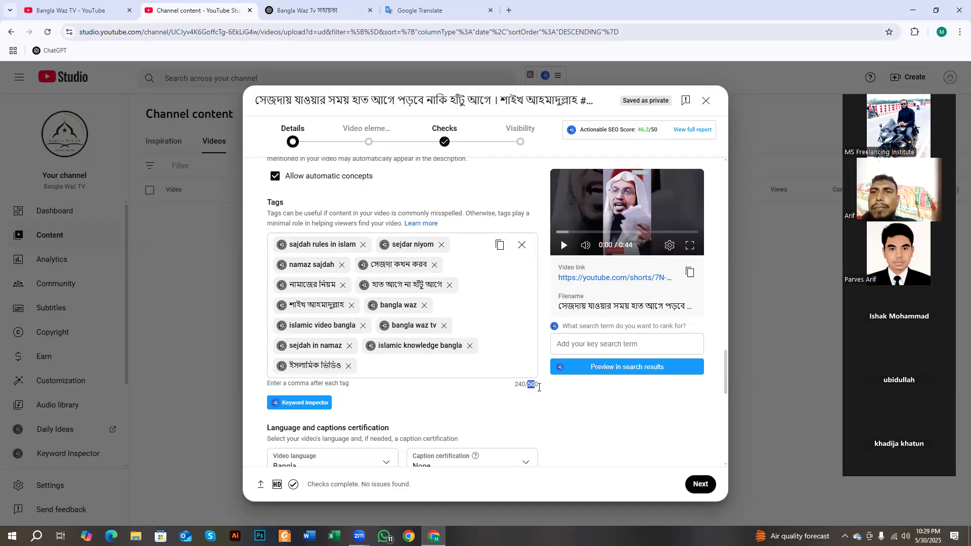
triple_click(529, 386)
left_click(509, 386)
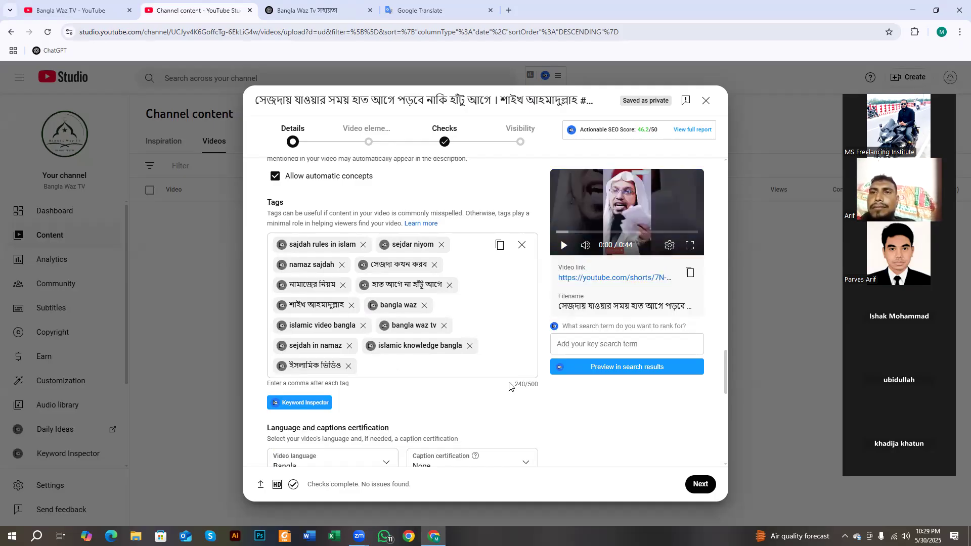
left_click_drag(512, 386, 531, 397)
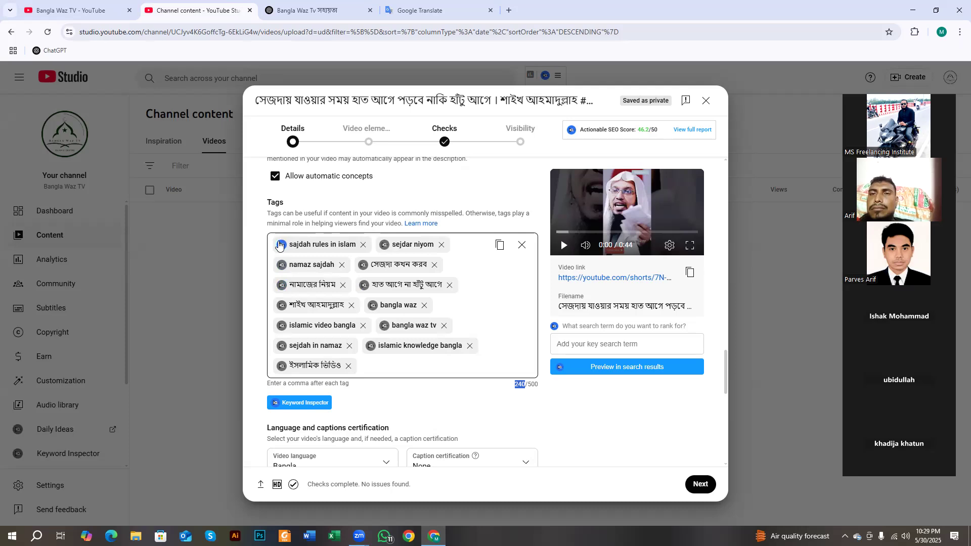
- Inspect vidIQ keyword scores and related keywords for the speaker's name tag
left_click(280, 306)
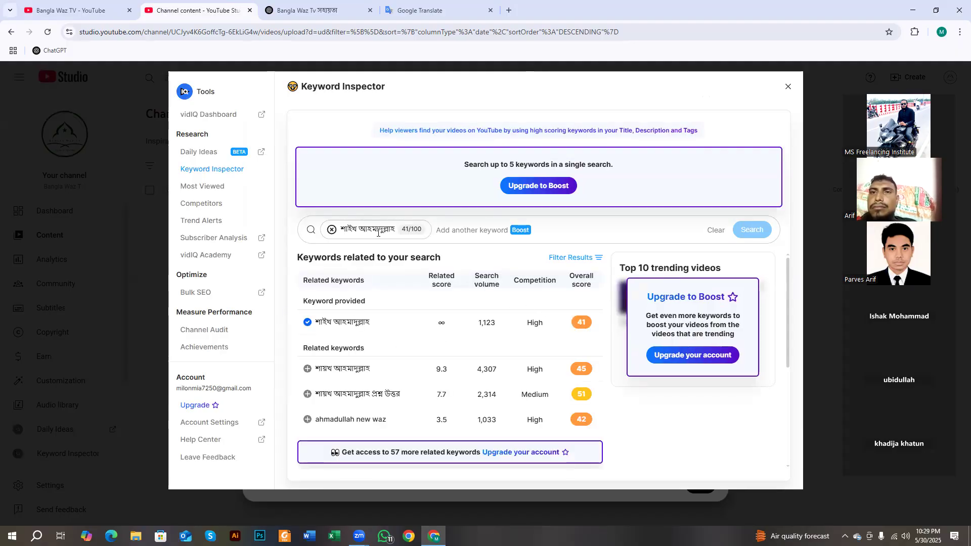
mouse_move(526, 321)
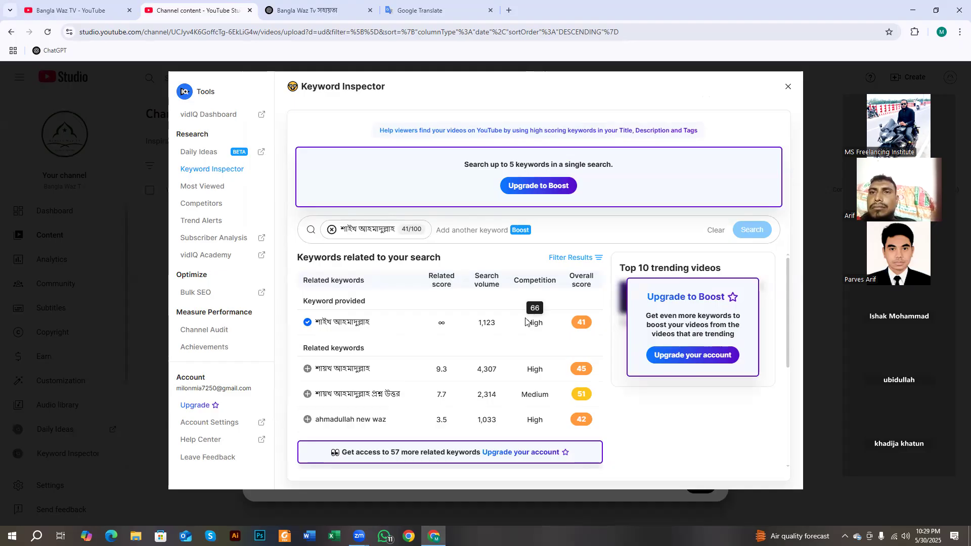
triple_click(568, 321)
left_click(470, 311)
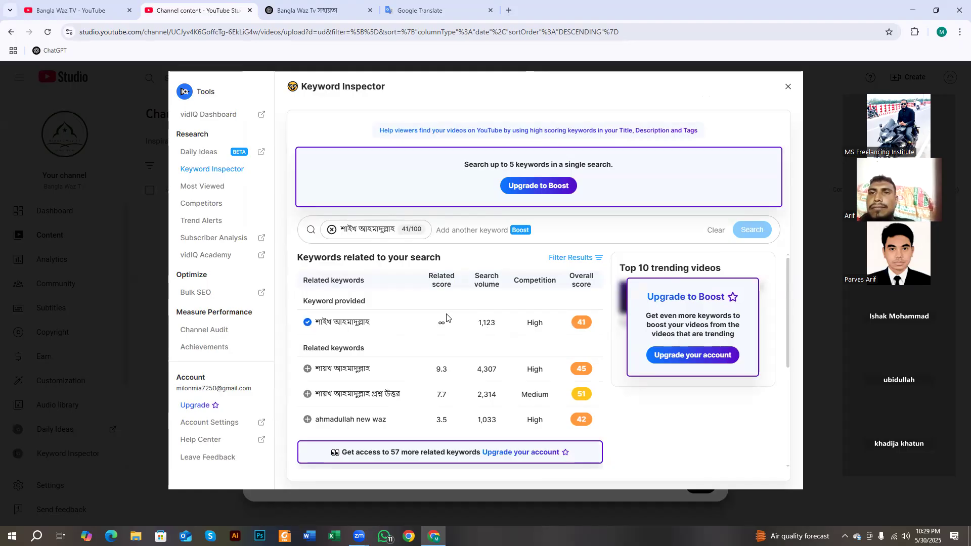
mouse_move(551, 329)
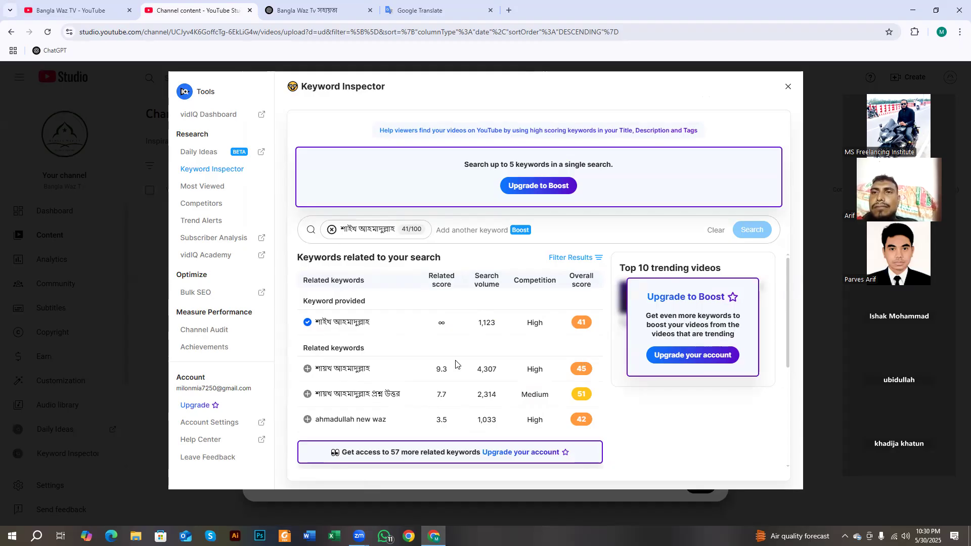
left_click_drag(305, 348, 367, 353)
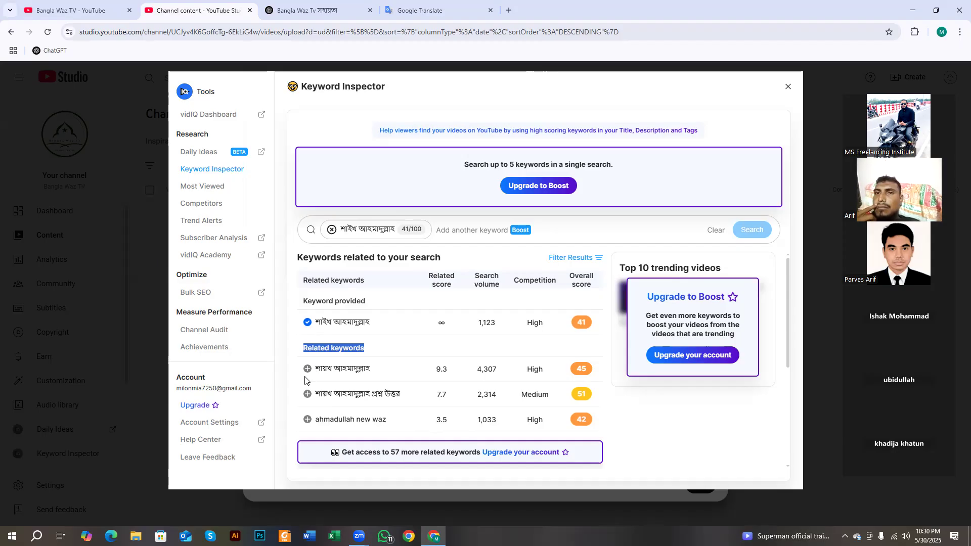
- Add three related keywords, including the speaker's 'new waz' keyword, as tags and close Keyword Inspector
left_click(307, 369)
left_click(308, 395)
left_click(307, 419)
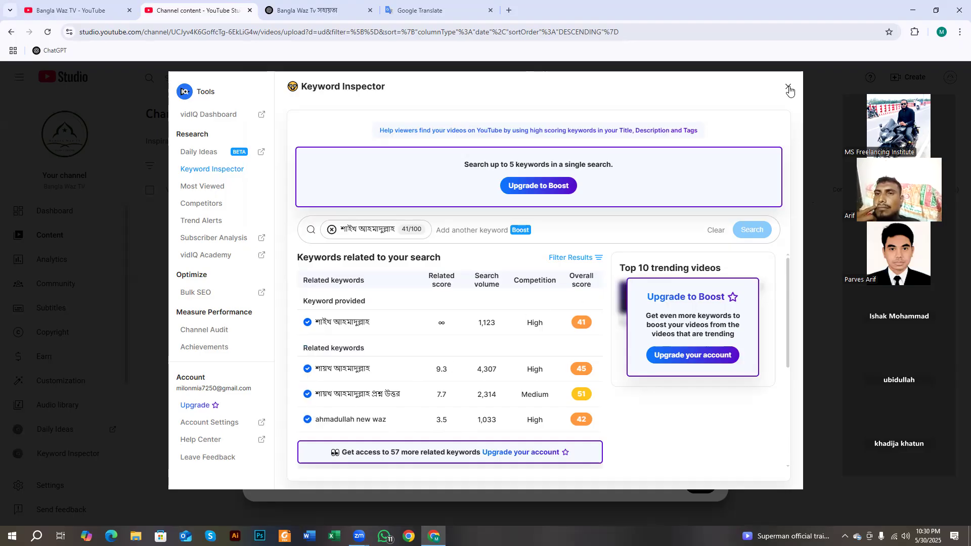
left_click(789, 89)
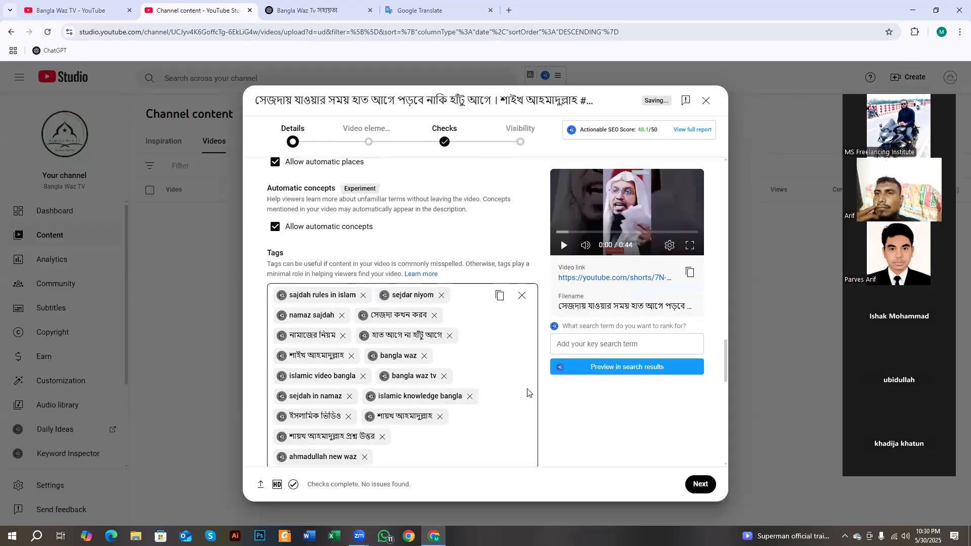
left_click_drag(514, 373, 525, 375)
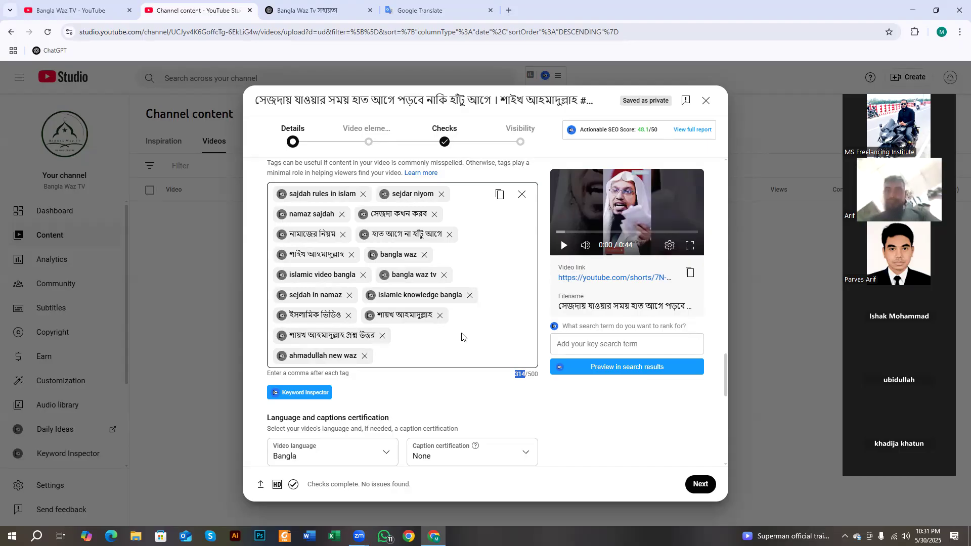
scroll(461, 338, "up", 1)
scroll(448, 347, "down", 1)
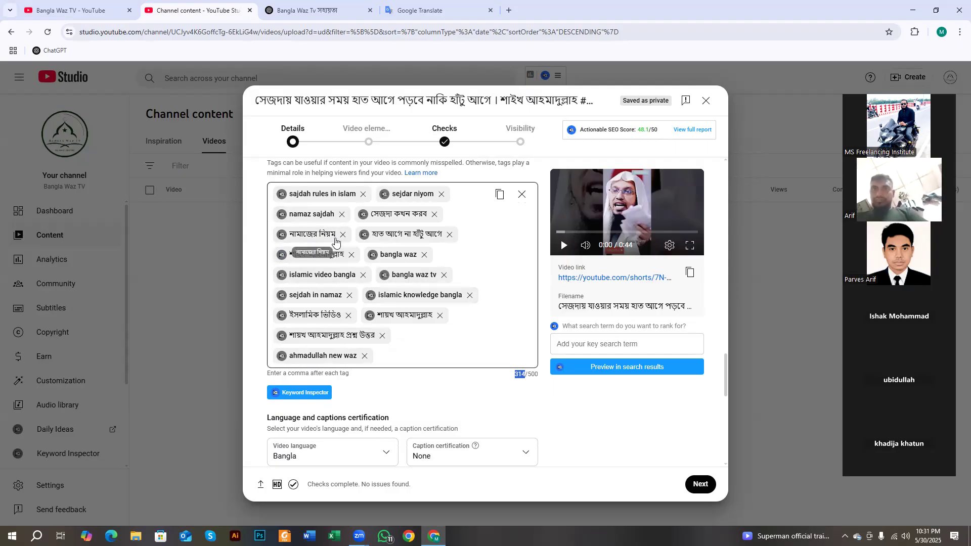
- Add নামাজের নিয়ম কানুন, নামাজের নিয়ম ও দোয়া and মেয়েদের নামাজের সঠিক নিয়ম as tags
left_click(283, 235)
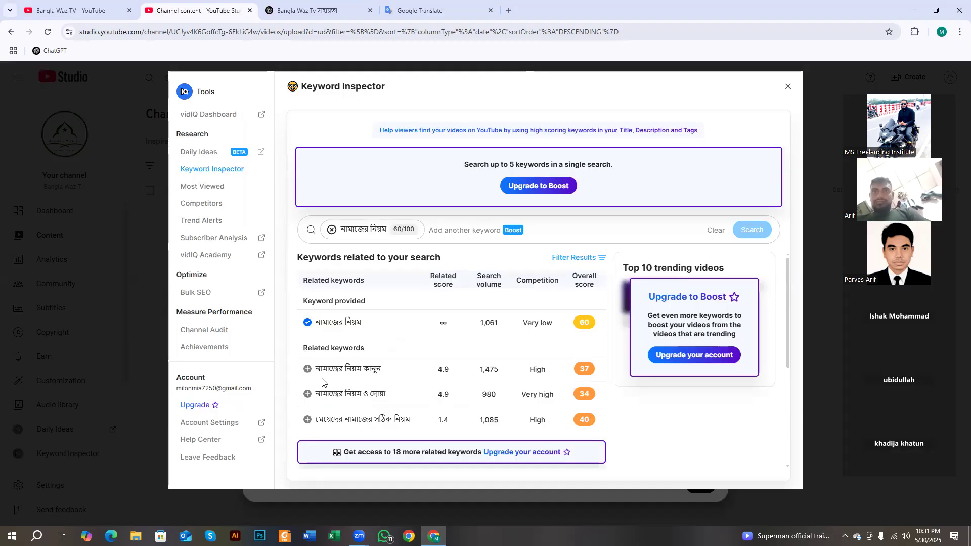
left_click(307, 369)
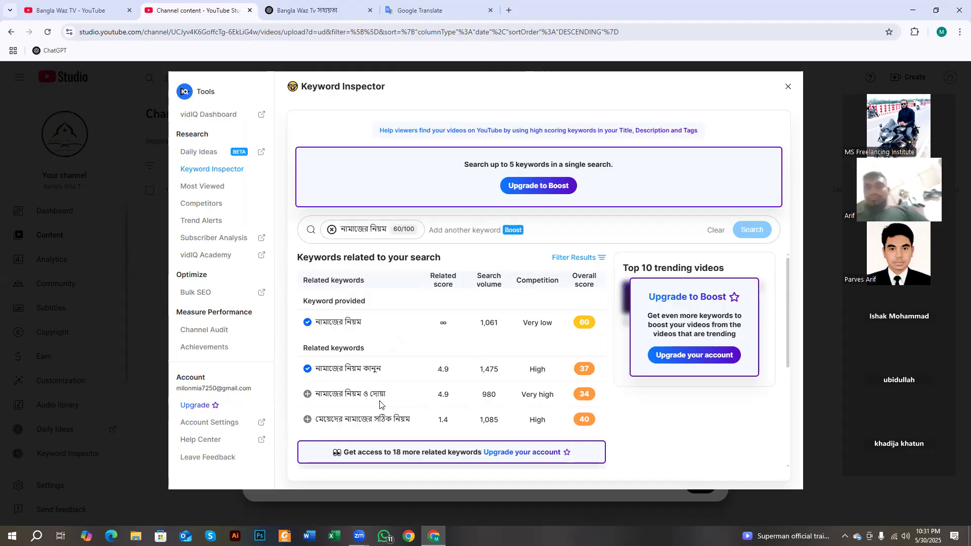
left_click(308, 394)
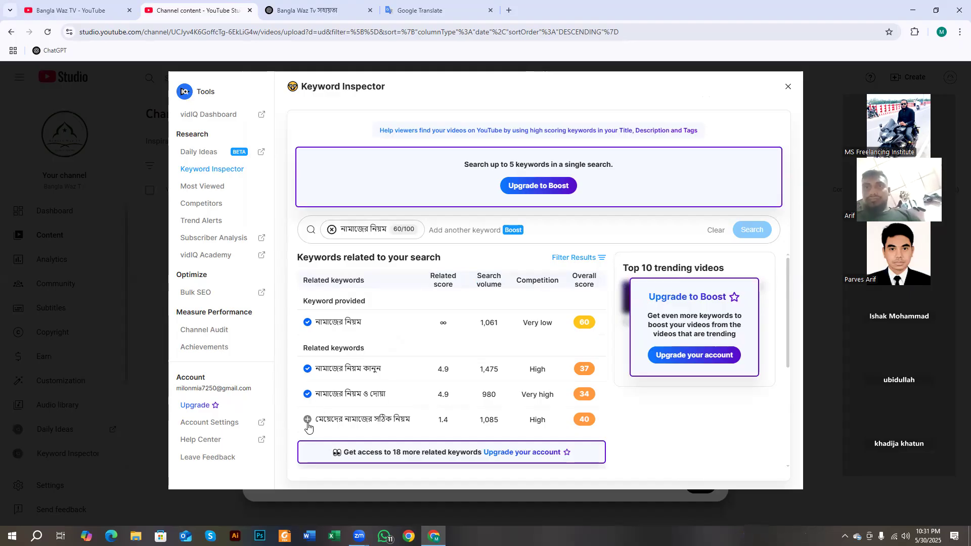
left_click(307, 420)
left_click(787, 87)
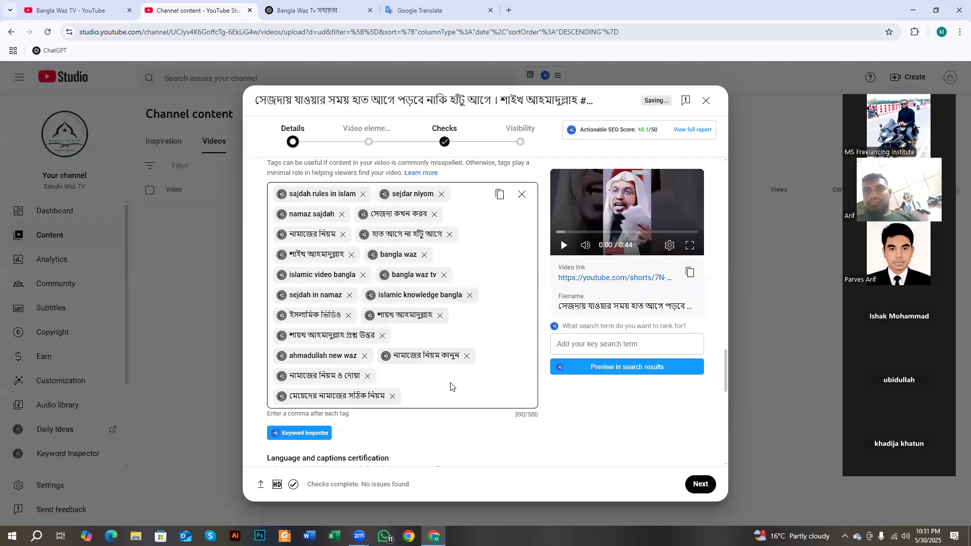
- Add 'btv bangla waz' and a second related waz keyword as tags from the bangla waz tag
scroll(386, 366, "up", 1)
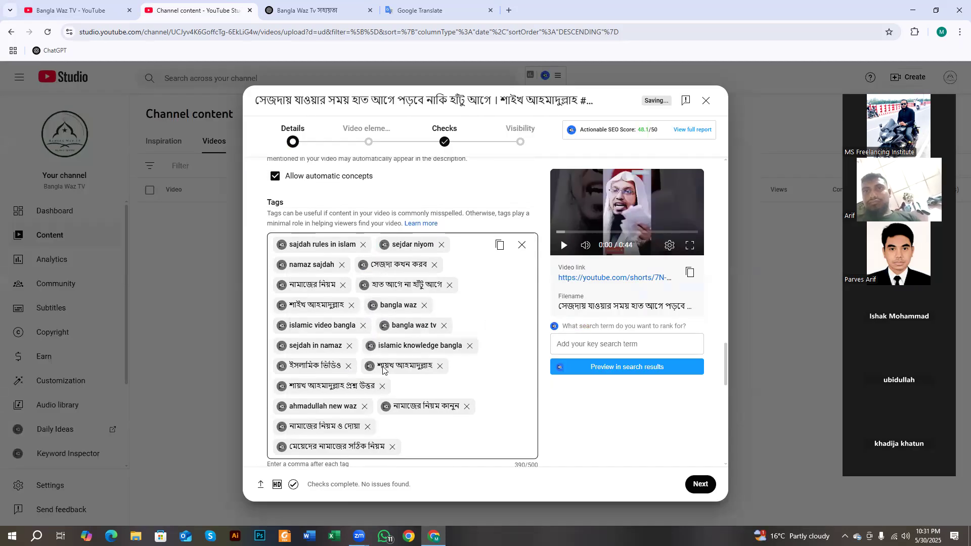
left_click(374, 307)
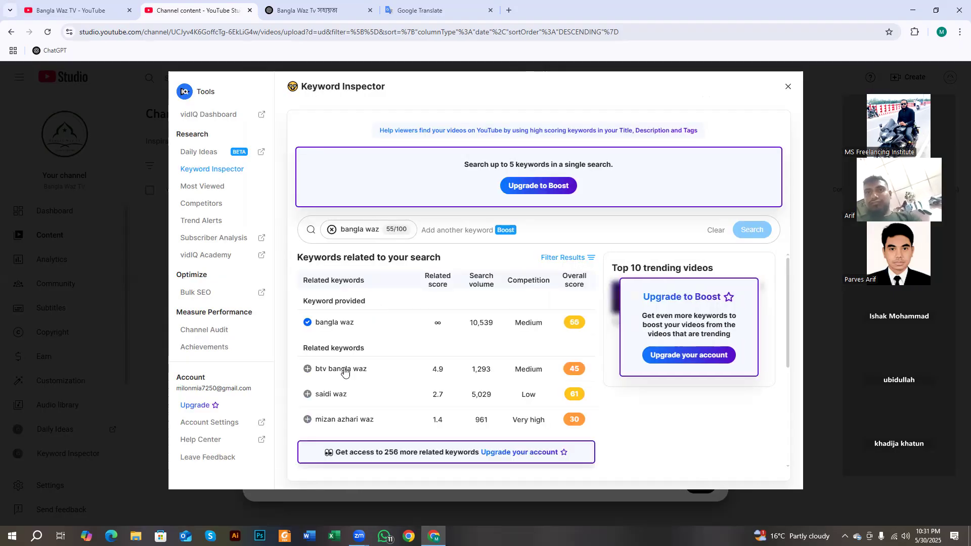
left_click(307, 369)
left_click(307, 395)
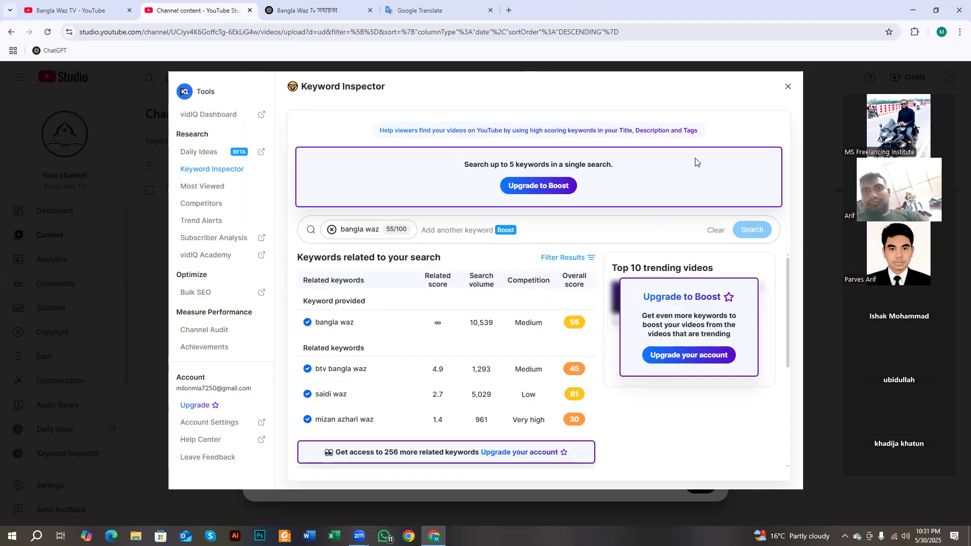
left_click(787, 87)
- Verify the tags total 438 characters and the vidIQ SEO score reads 50/50
scroll(511, 376, "down", 2)
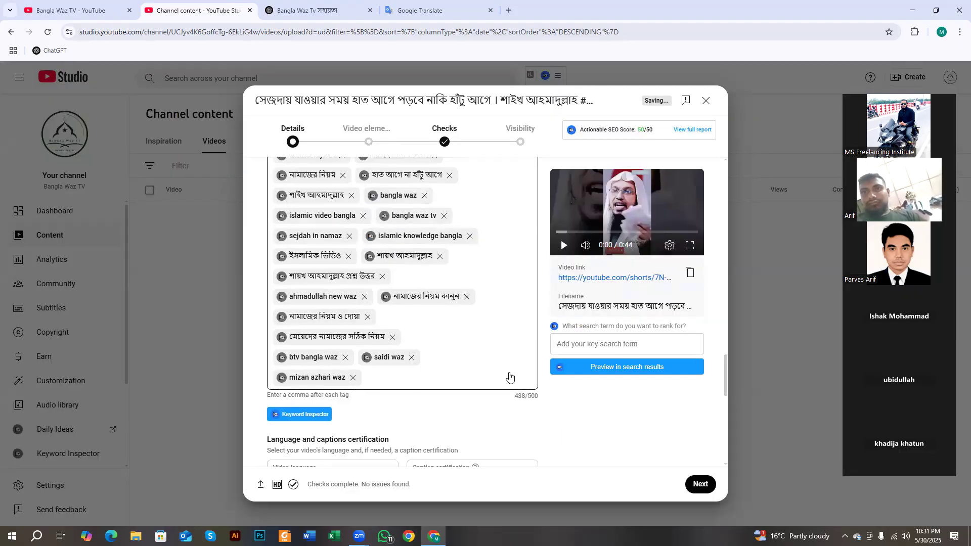
left_click_drag(514, 396, 527, 397)
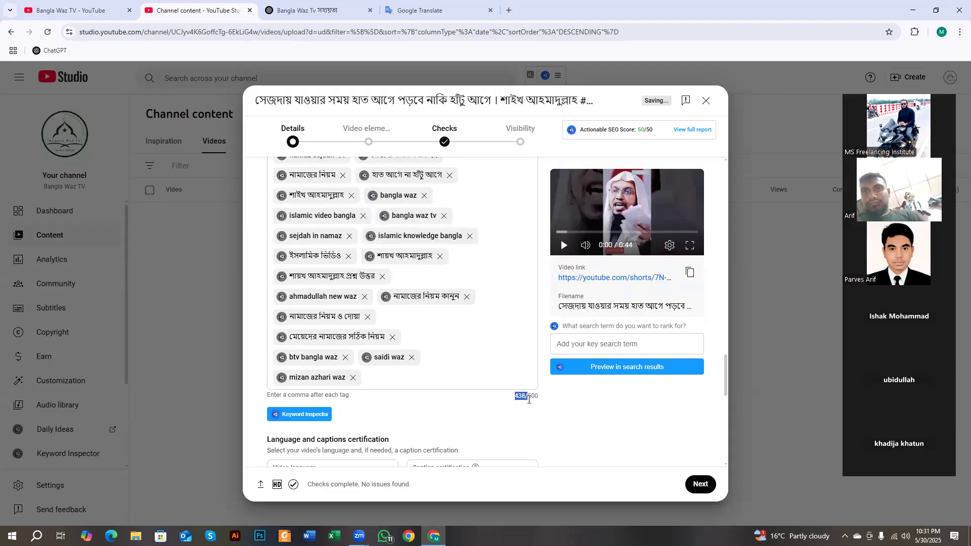
left_click_drag(579, 129, 651, 135)
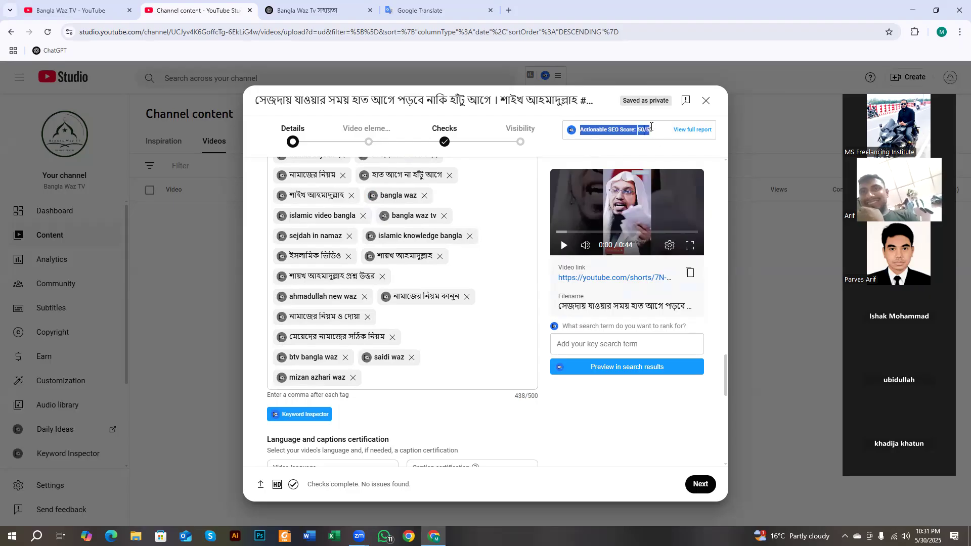
left_click(604, 118)
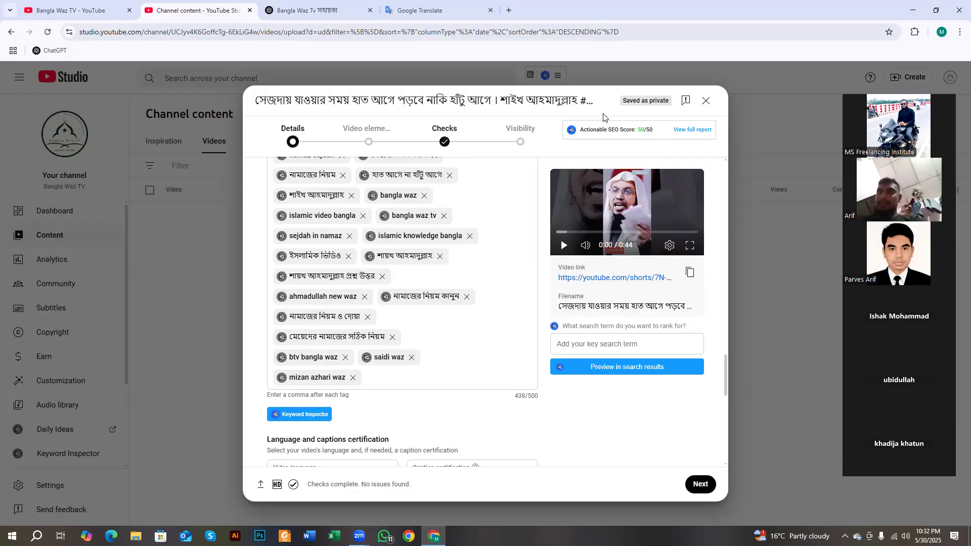
left_click_drag(580, 129, 650, 130)
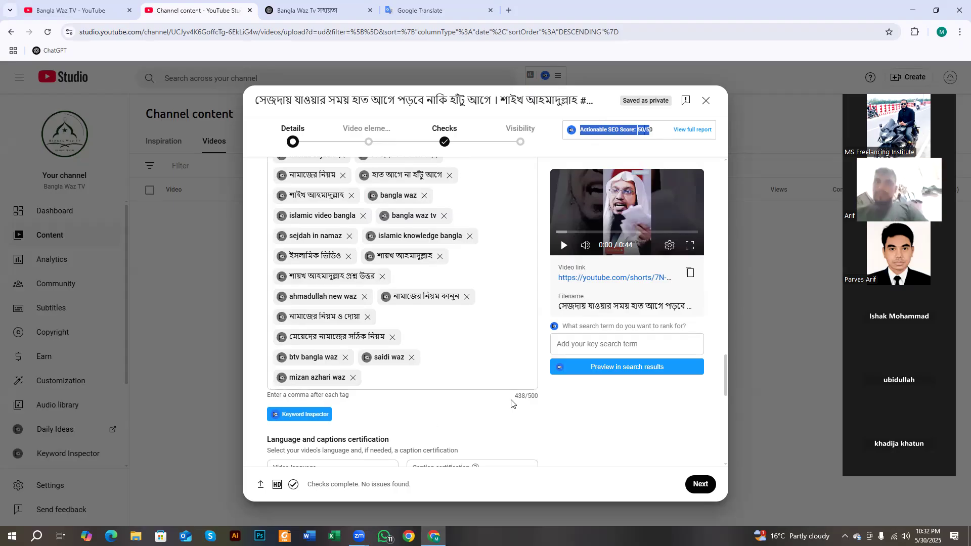
left_click_drag(515, 395, 525, 398)
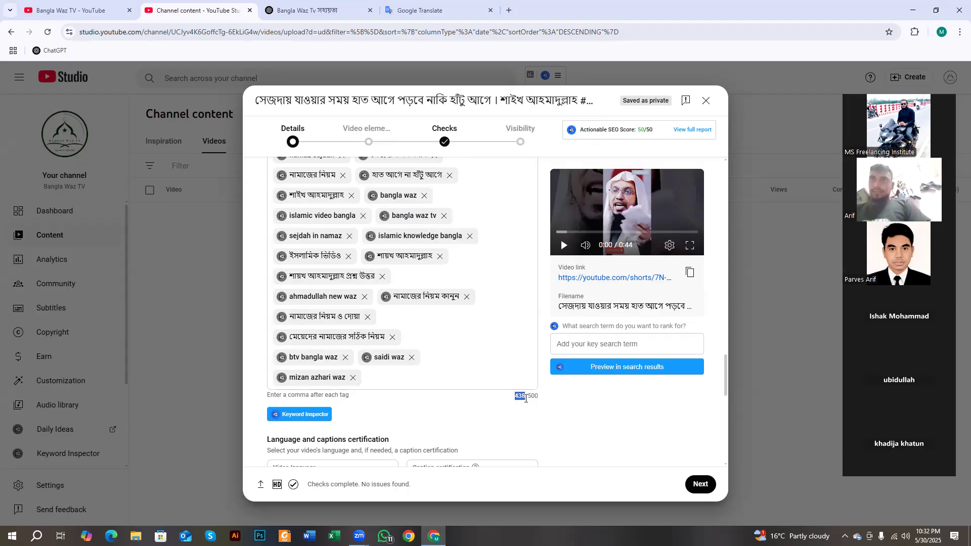
scroll(314, 313, "up", 2)
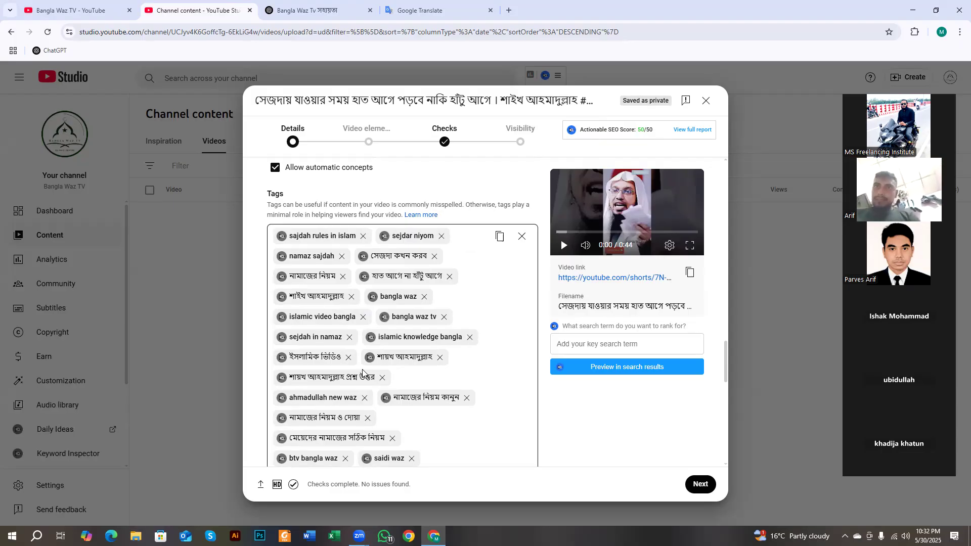
double_click(640, 130)
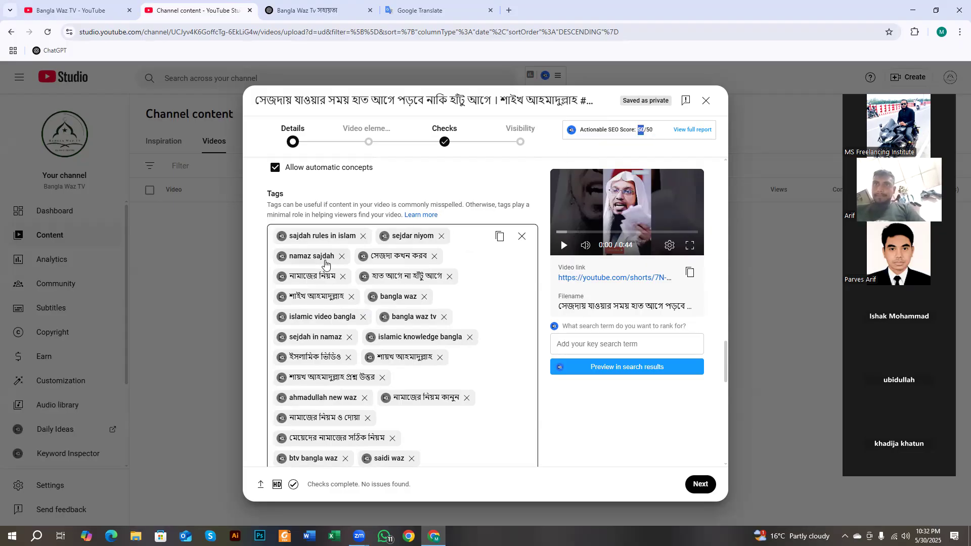
left_click_drag(291, 197, 266, 196)
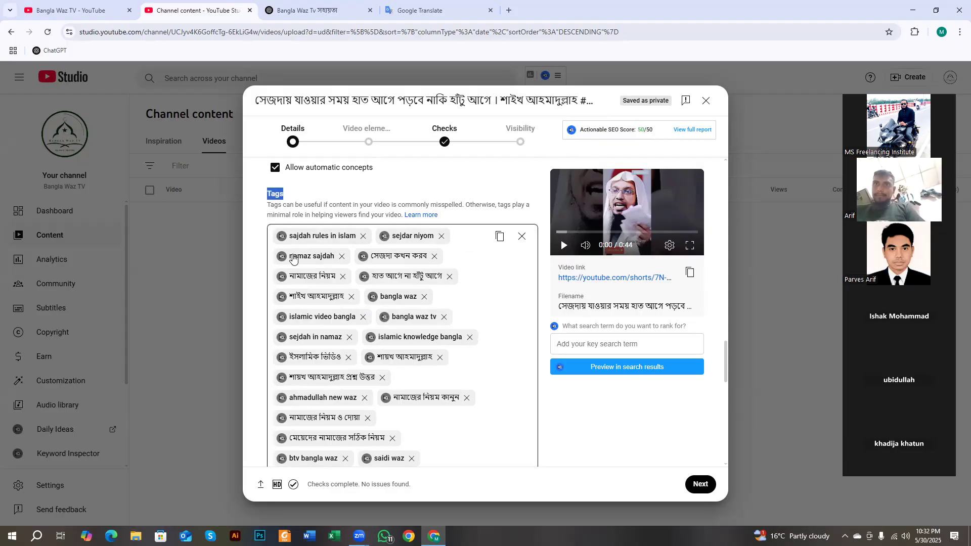
left_click(284, 203)
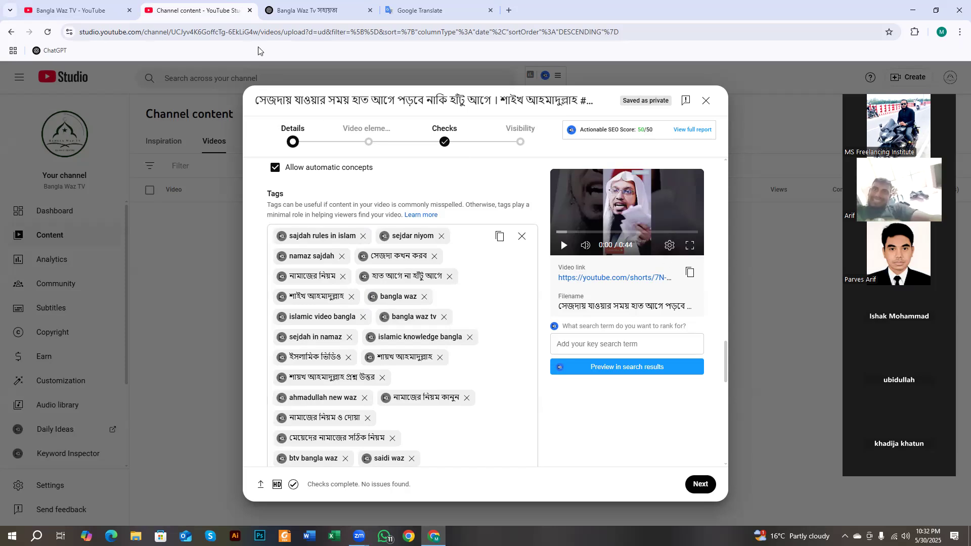
left_click(296, 8)
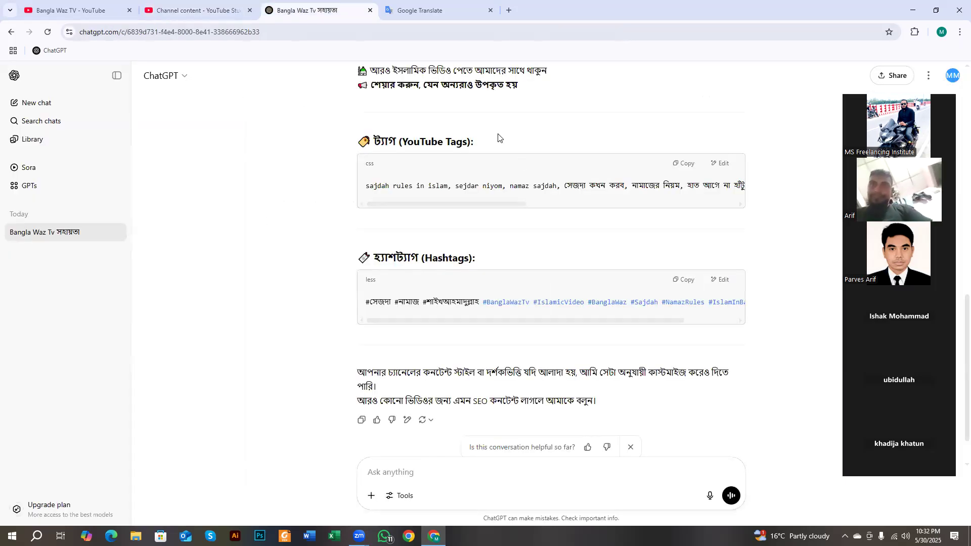
- Review ChatGPT's generated title, Tags and Hashtags sections, then go back to YouTube Studio
scroll(509, 260, "up", 5)
scroll(531, 284, "up", 2)
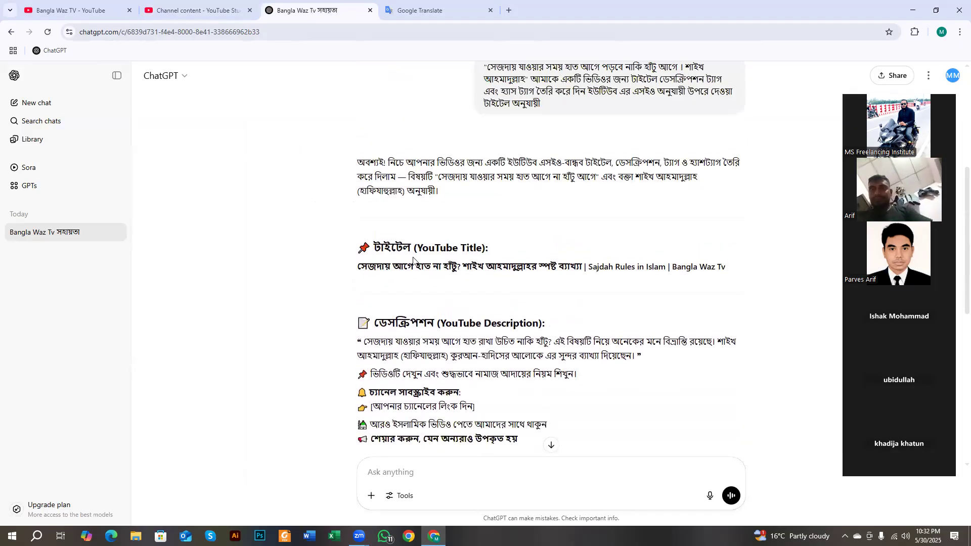
left_click_drag(359, 264, 600, 262)
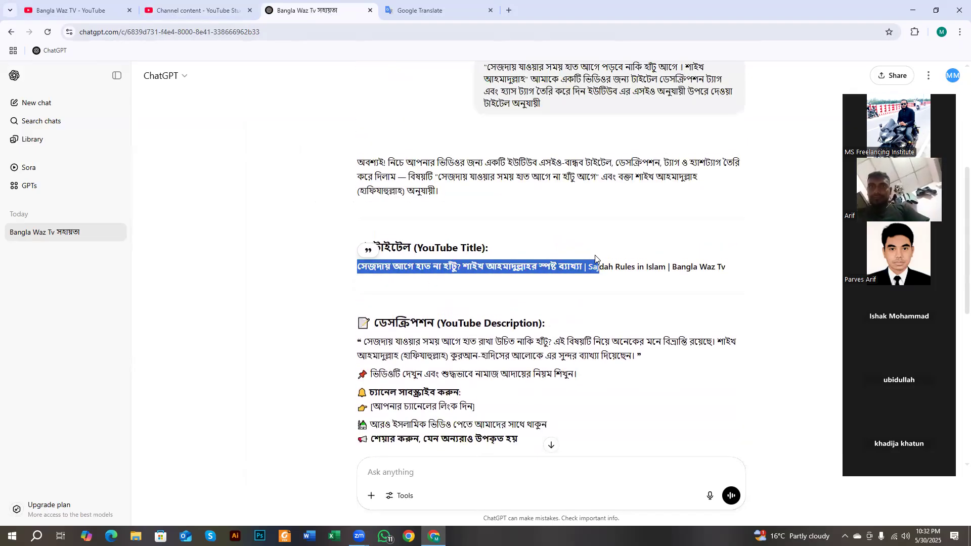
left_click(402, 296)
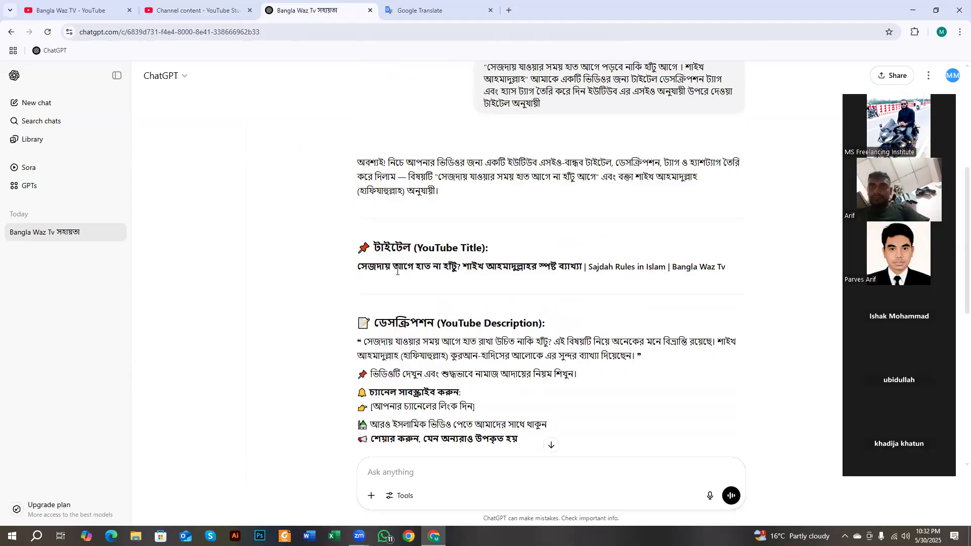
left_click_drag(378, 319, 601, 320)
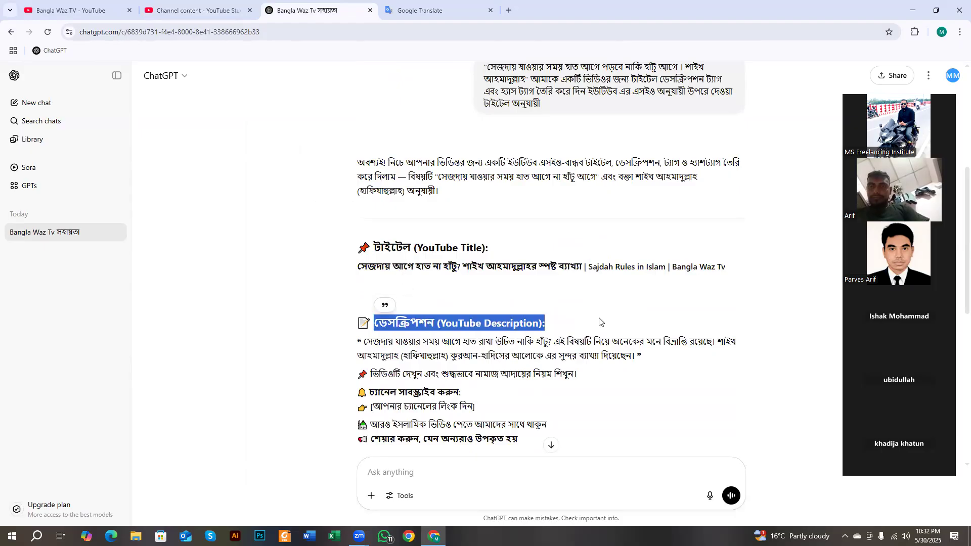
scroll(444, 325, "down", 5)
left_click_drag(374, 242, 489, 243)
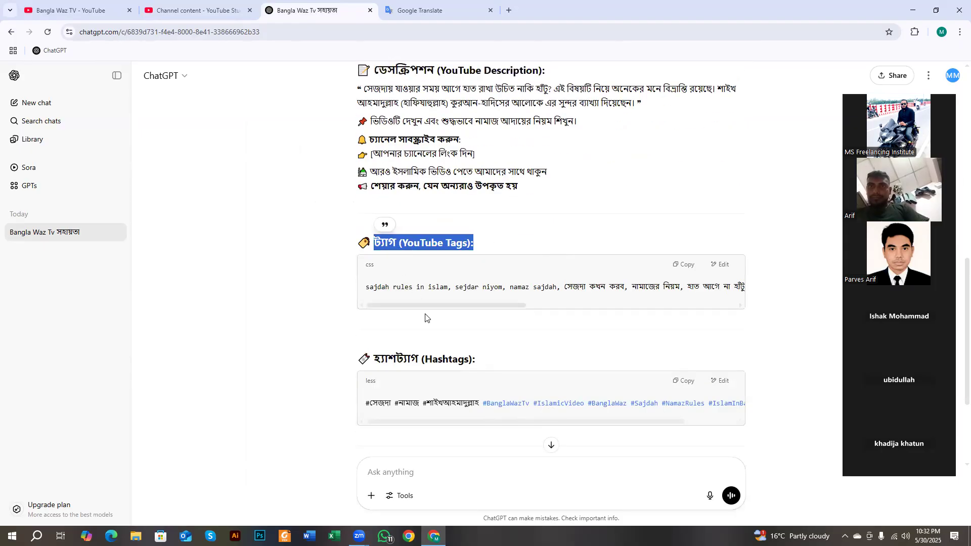
left_click_drag(372, 358, 473, 357)
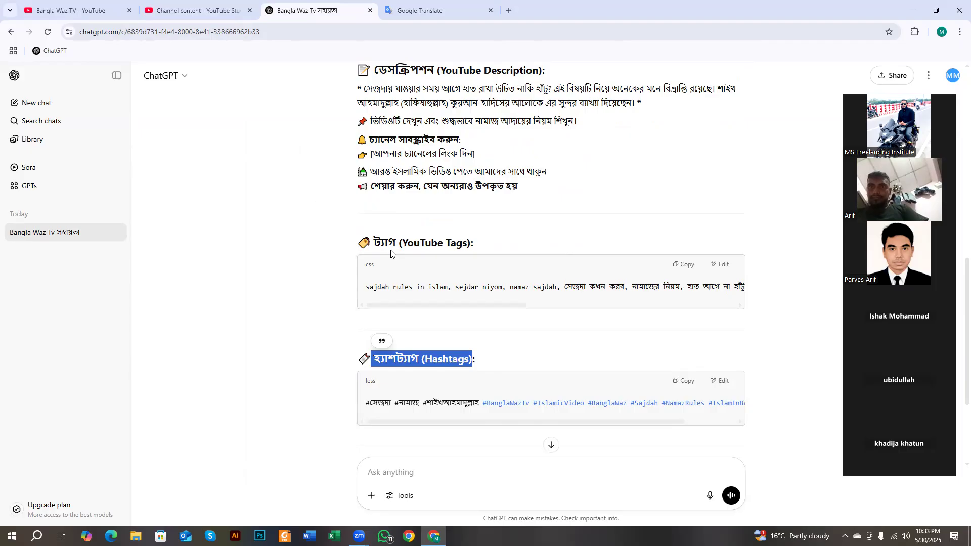
left_click_drag(374, 243, 476, 253)
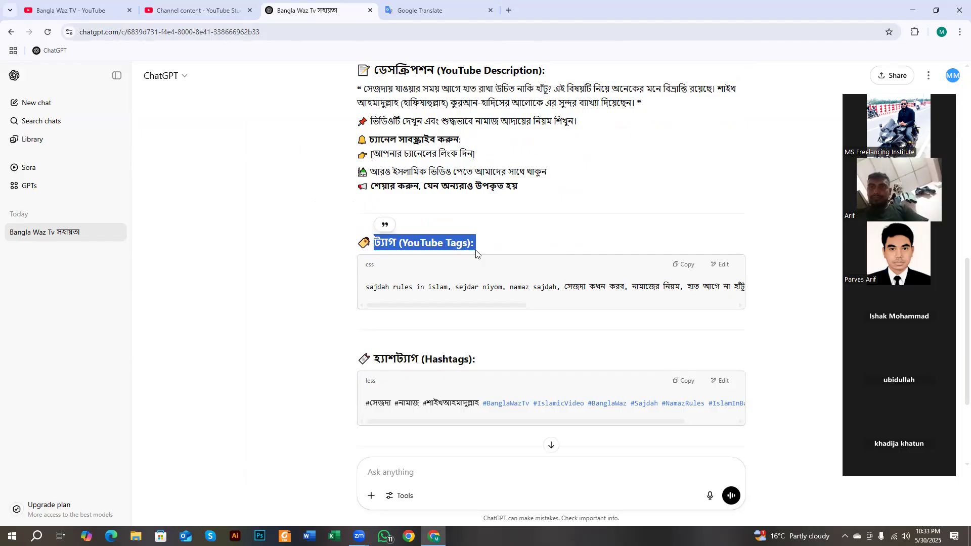
left_click(452, 257)
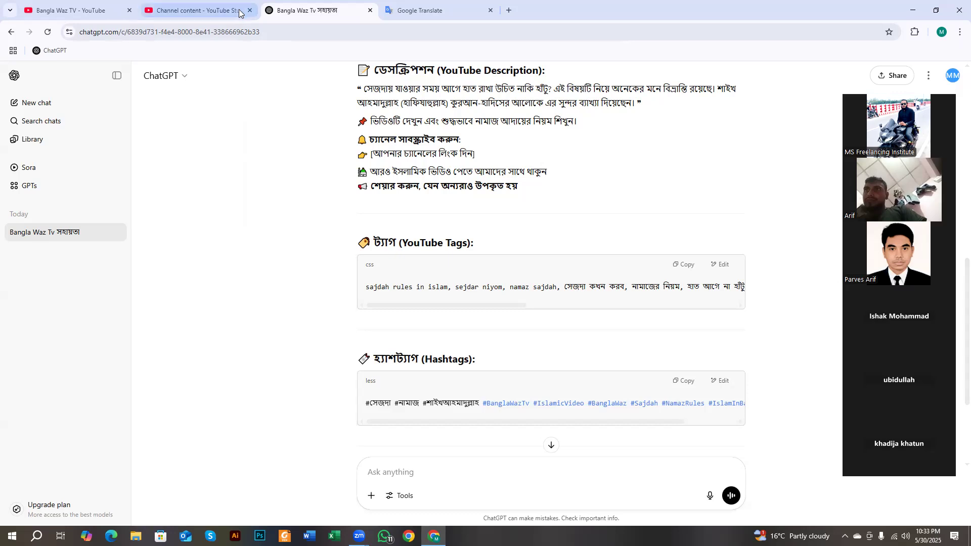
left_click(207, 11)
scroll(362, 298, "down", 2)
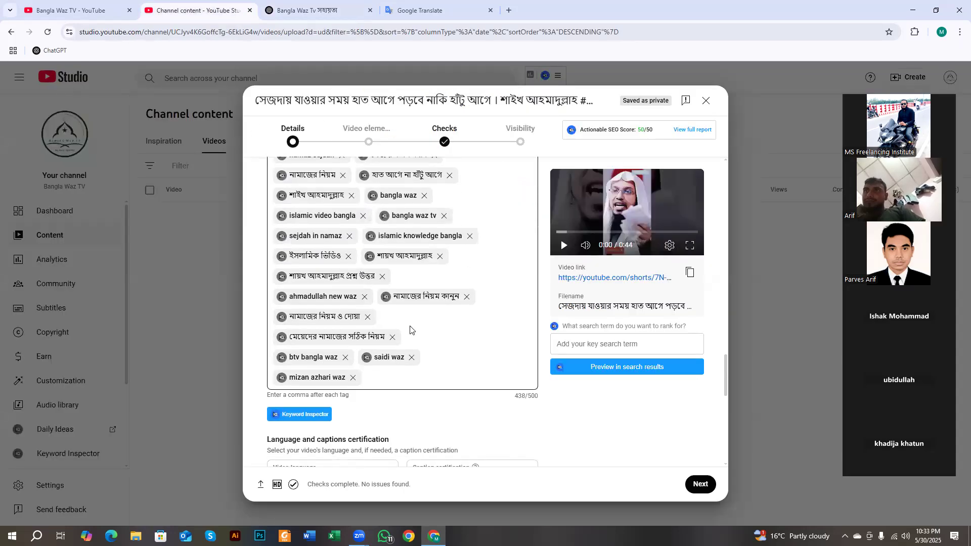
left_click_drag(516, 395, 525, 403)
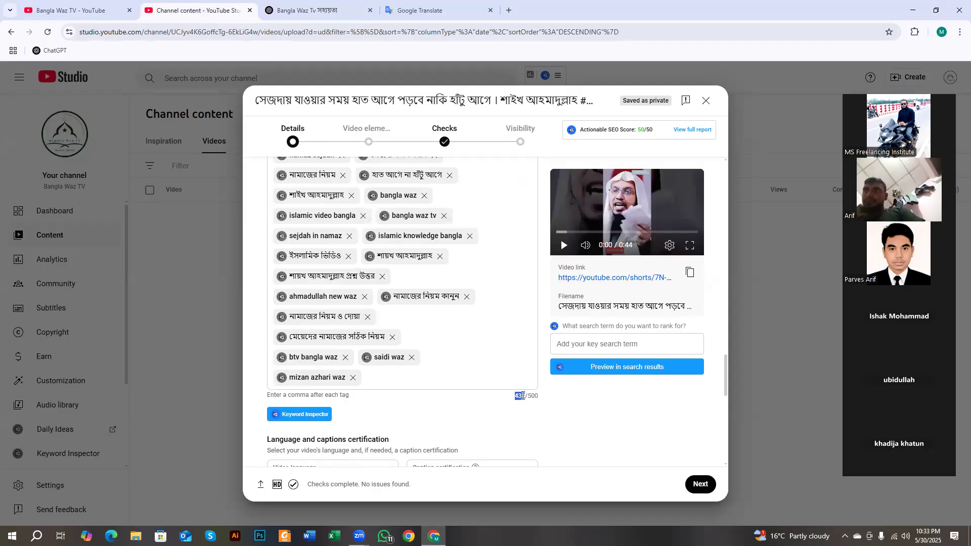
left_click(516, 396)
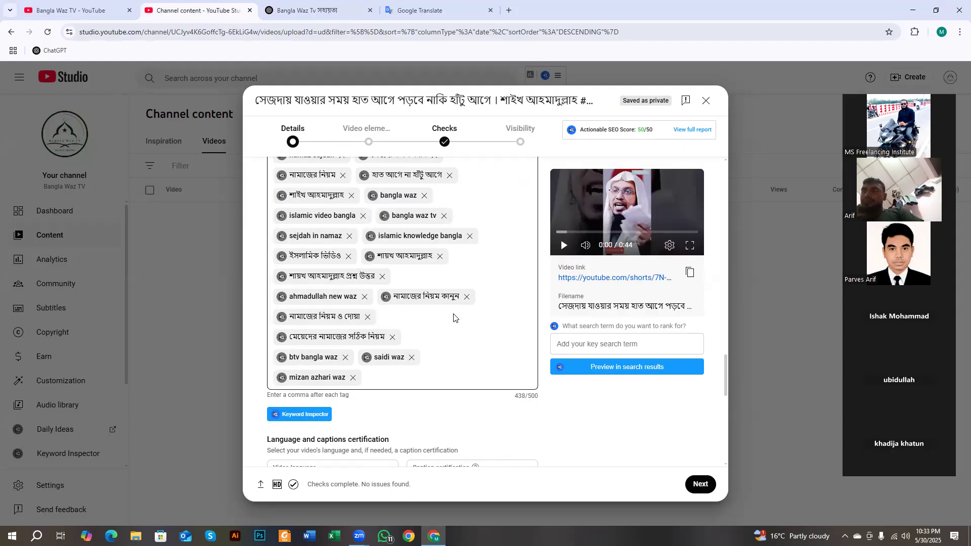
scroll(310, 342, "up", 4)
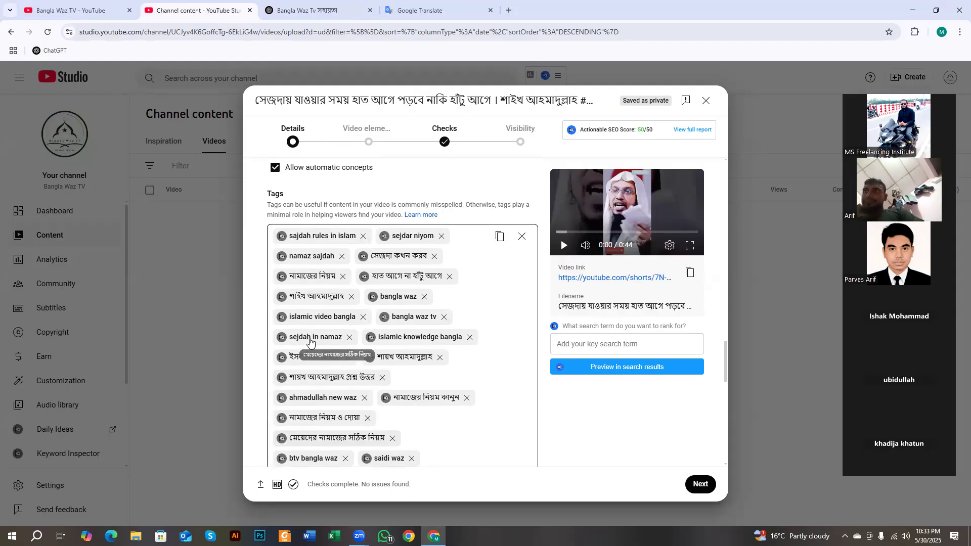
scroll(310, 341, "down", 3)
scroll(309, 340, "up", 5)
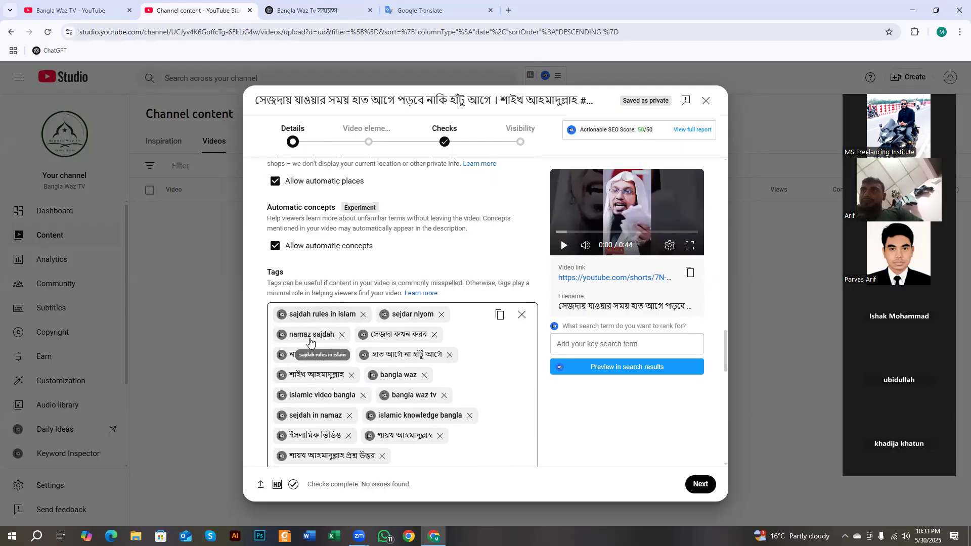
scroll(309, 340, "down", 4)
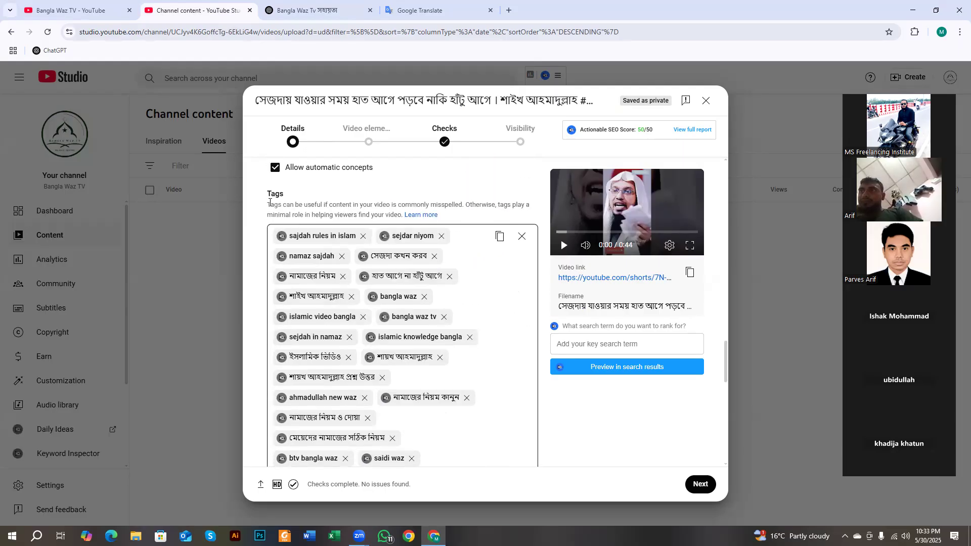
left_click_drag(287, 195, 256, 191)
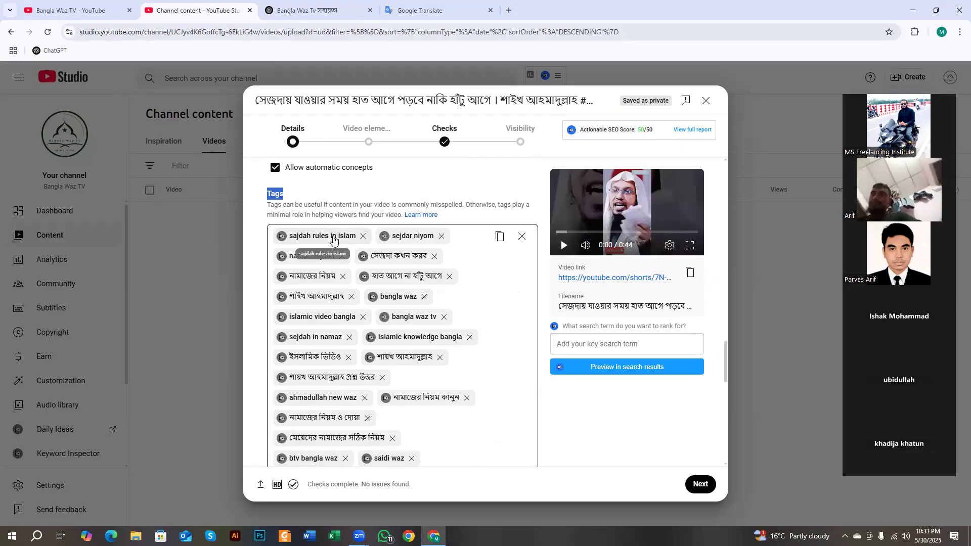
left_click(297, 201)
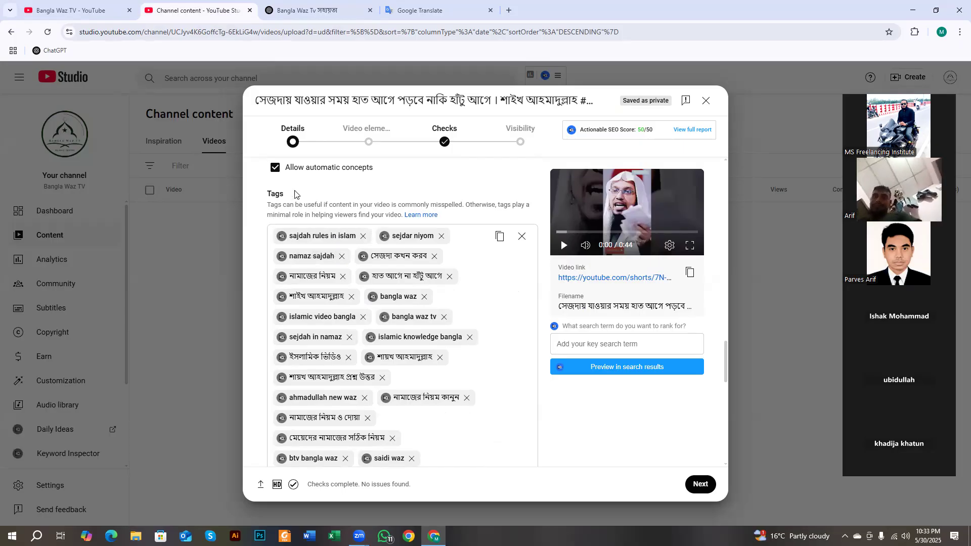
left_click_drag(284, 195, 266, 195)
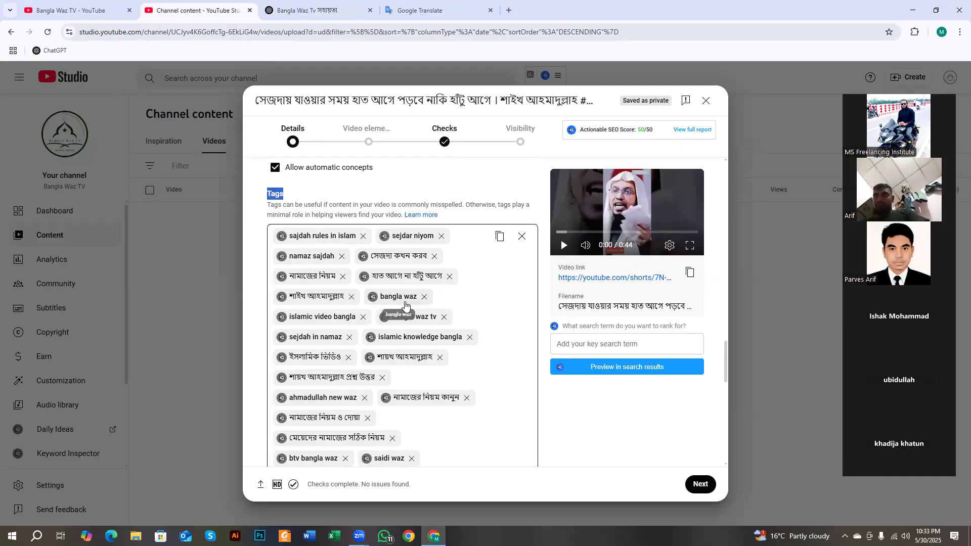
left_click_drag(581, 133, 653, 132)
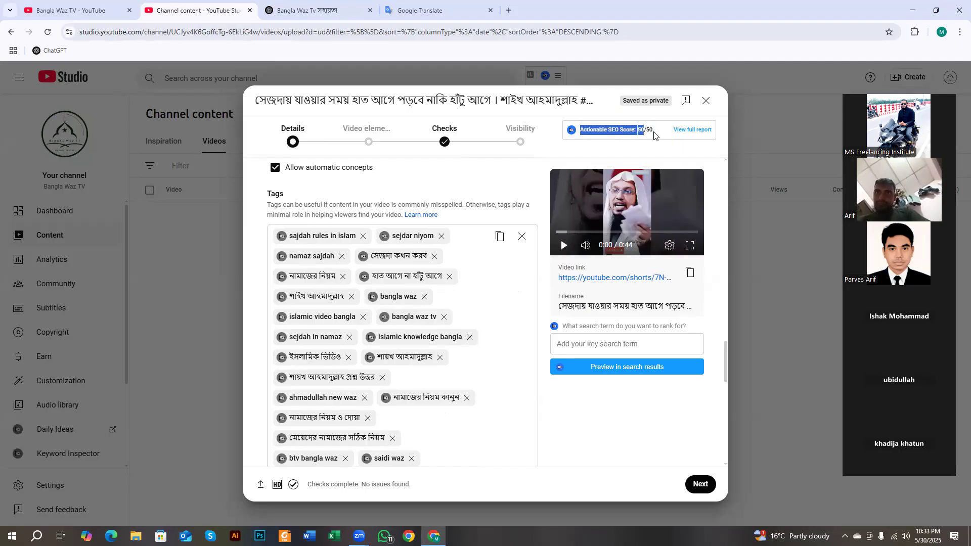
left_click(456, 168)
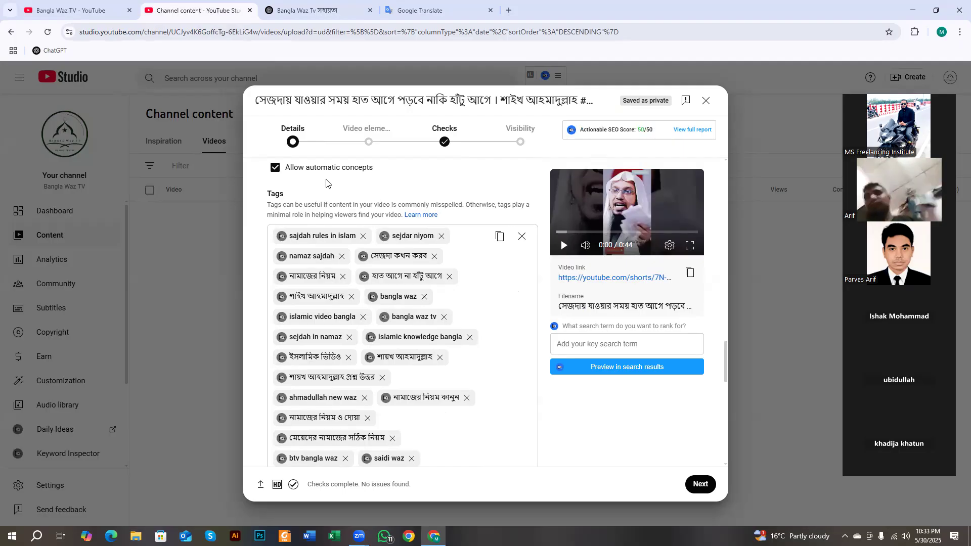
left_click_drag(285, 191, 267, 191)
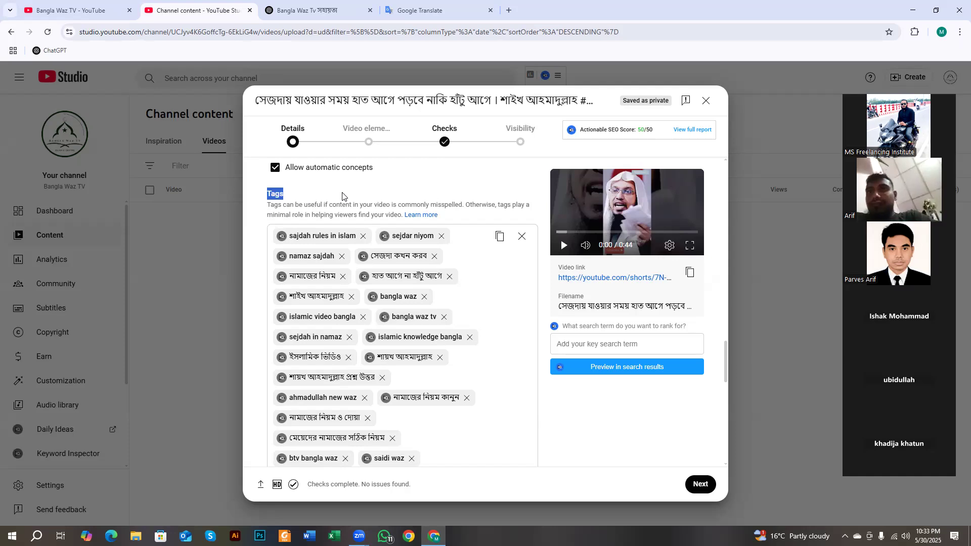
scroll(341, 198, "down", 2)
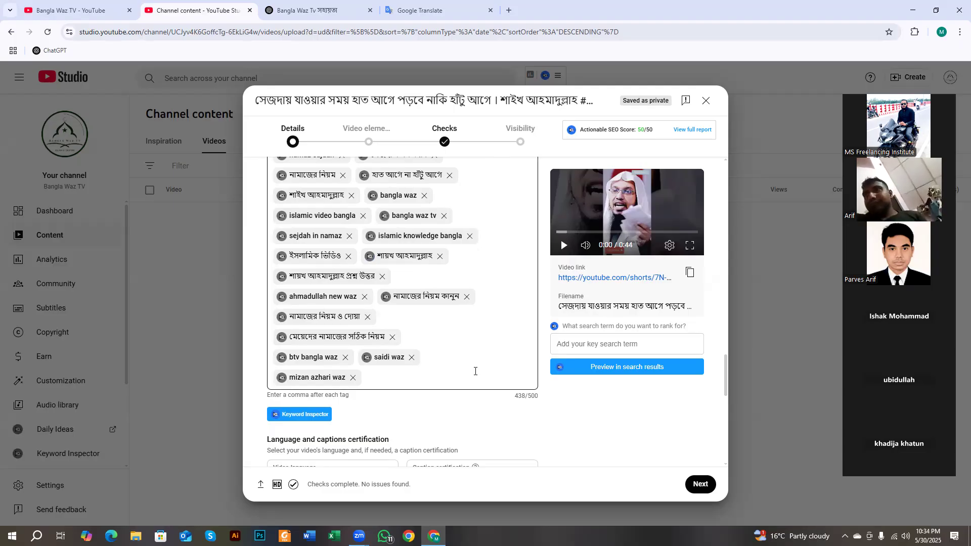
scroll(475, 334, "down", 3)
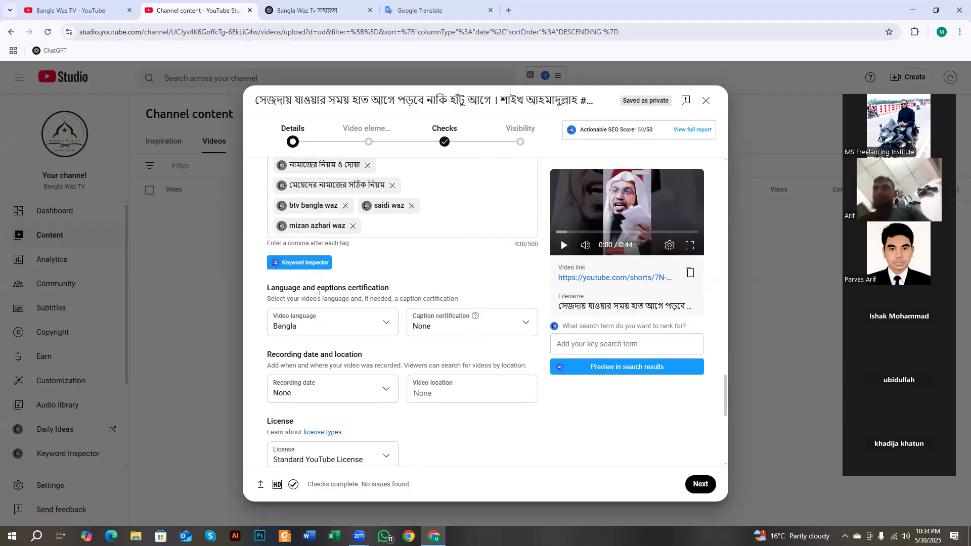
left_click_drag(271, 287, 405, 291)
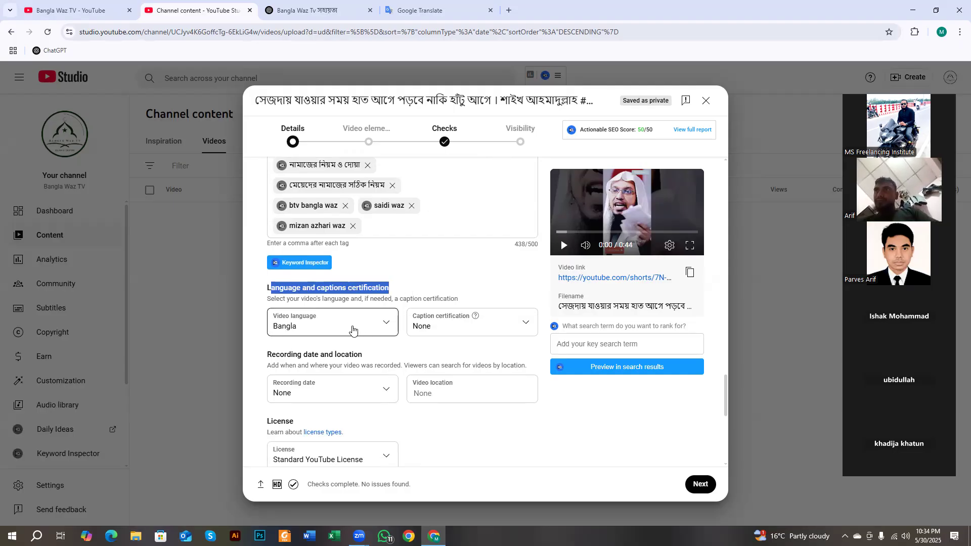
scroll(297, 322, "down", 1)
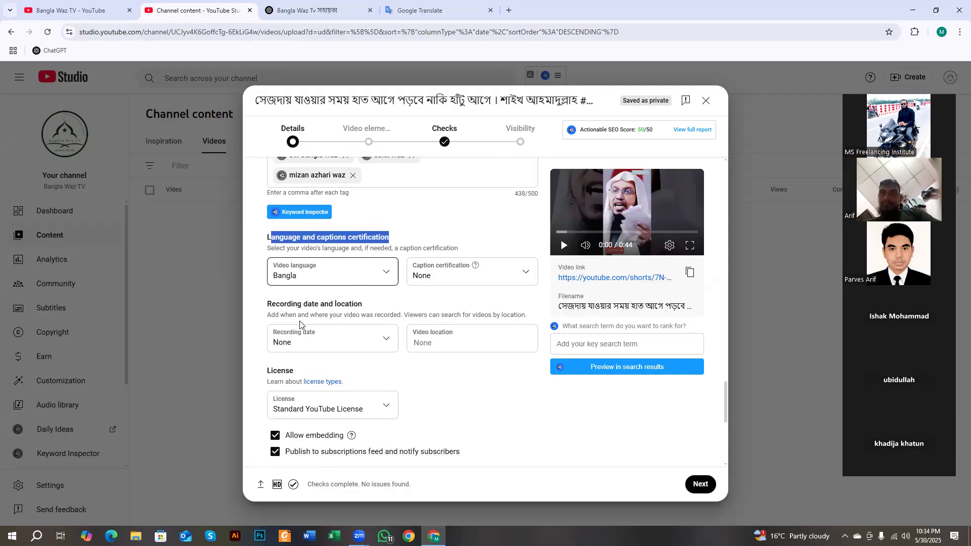
left_click_drag(262, 304, 374, 305)
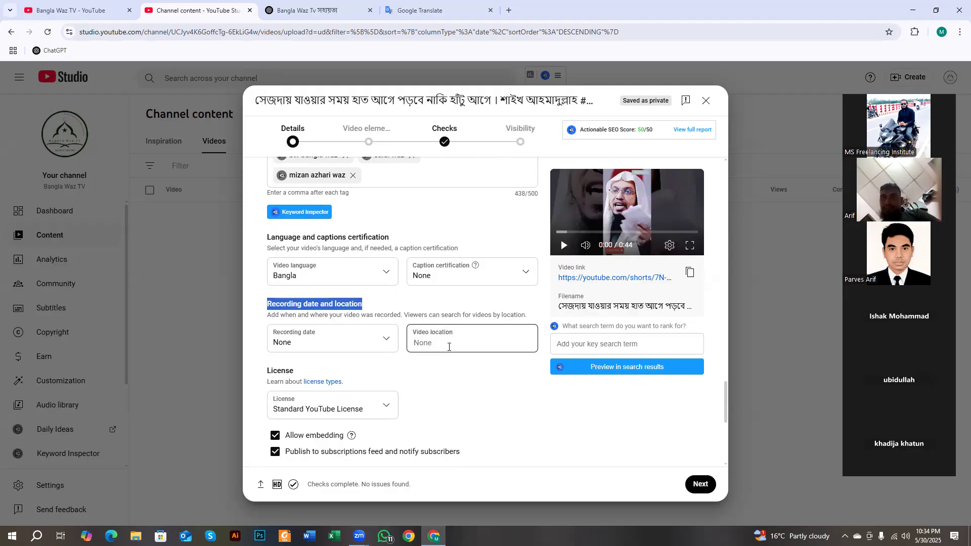
scroll(449, 347, "down", 4)
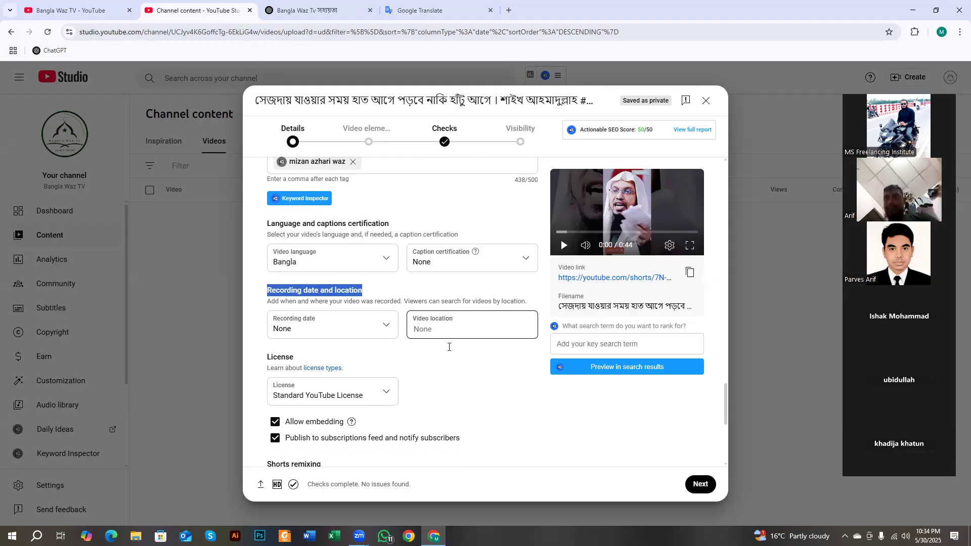
scroll(303, 233, "up", 3)
scroll(344, 283, "down", 5)
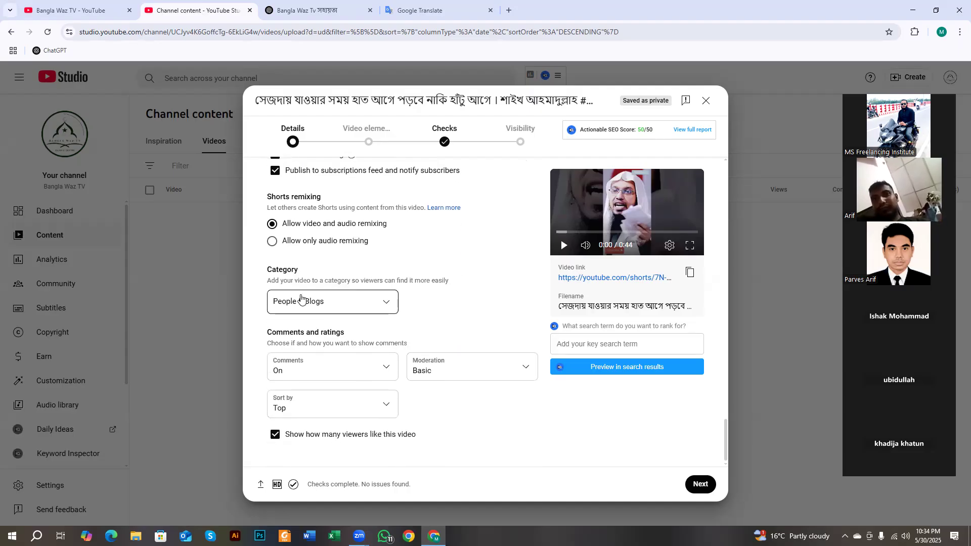
left_click_drag(268, 273, 299, 273)
- Pick People & Blogs from the Category list and set Comments to On
left_click(349, 302)
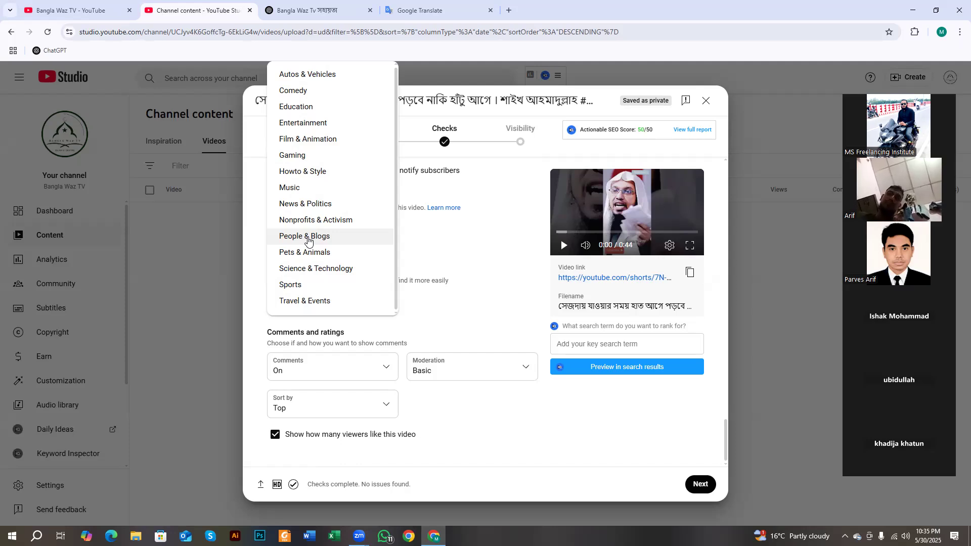
left_click(308, 241)
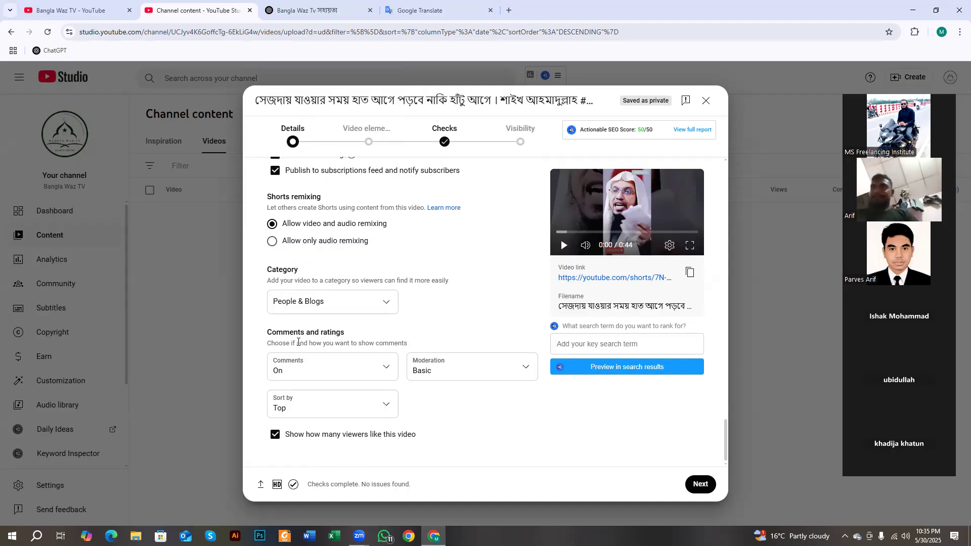
left_click_drag(268, 333, 357, 347)
left_click(330, 369)
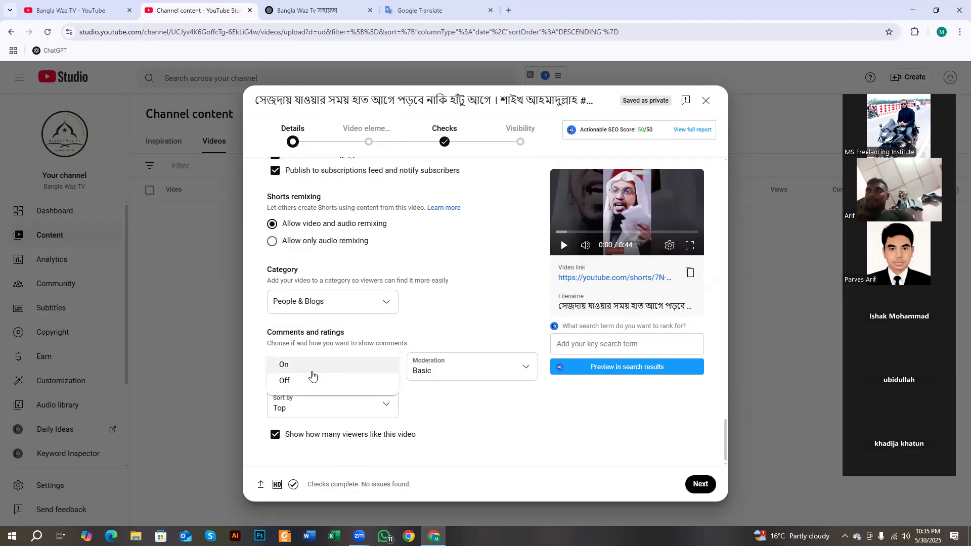
left_click(305, 365)
scroll(374, 384, "up", 15)
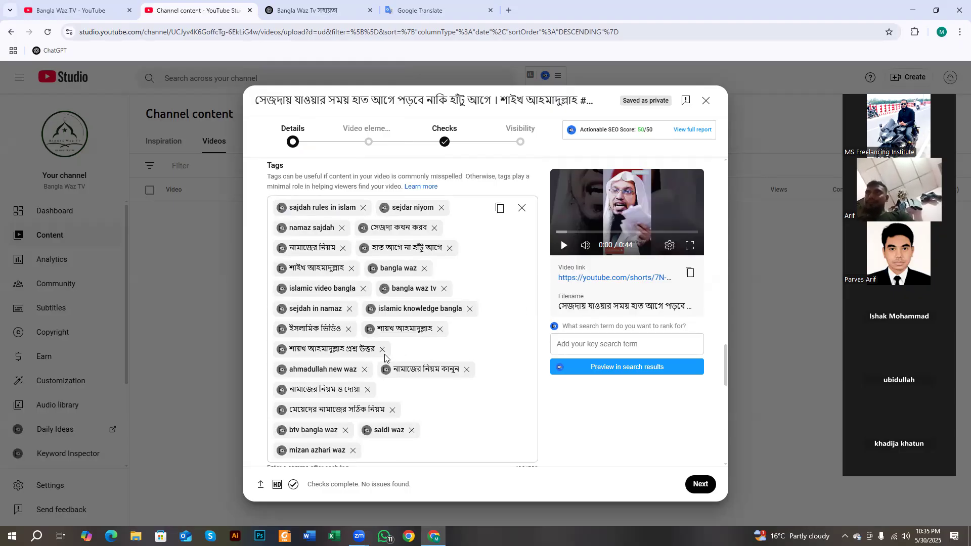
scroll(385, 358, "up", 15)
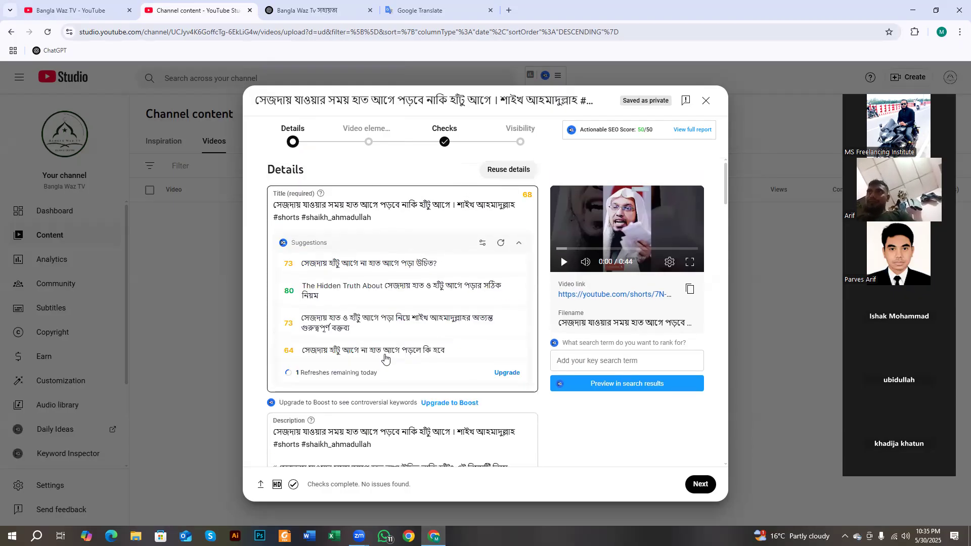
scroll(386, 357, "down", 3)
scroll(385, 358, "up", 3)
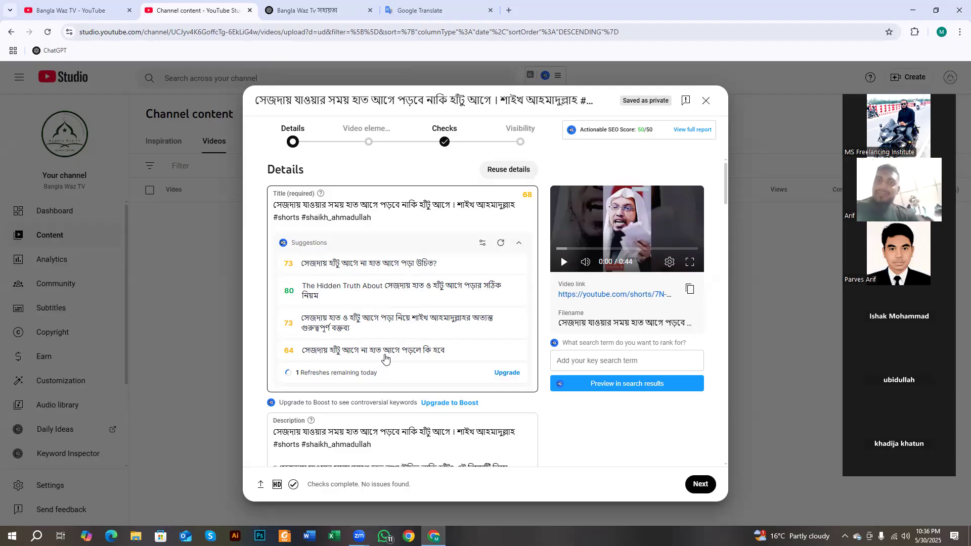
scroll(374, 379, "down", 4)
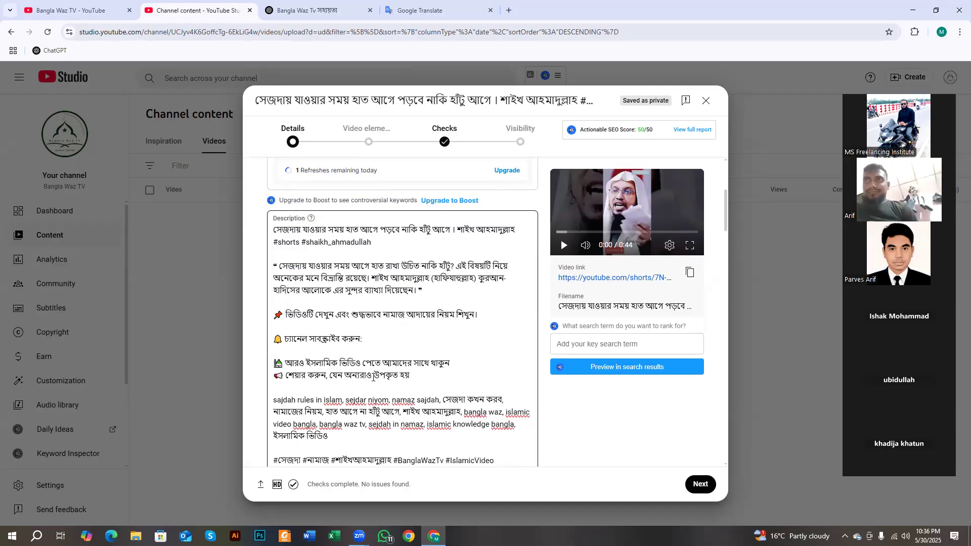
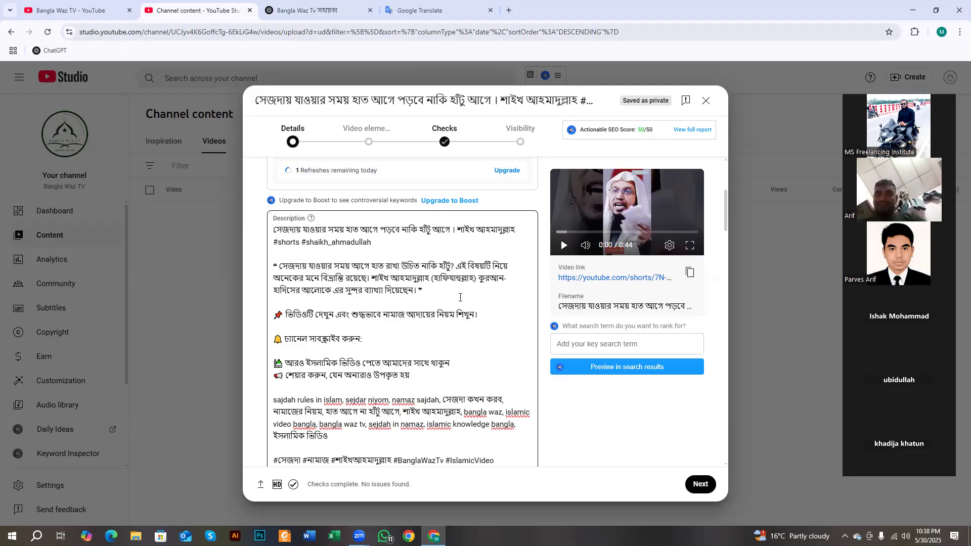
- Scroll through the upload details and check the video's title text
scroll(465, 293, "down", 2)
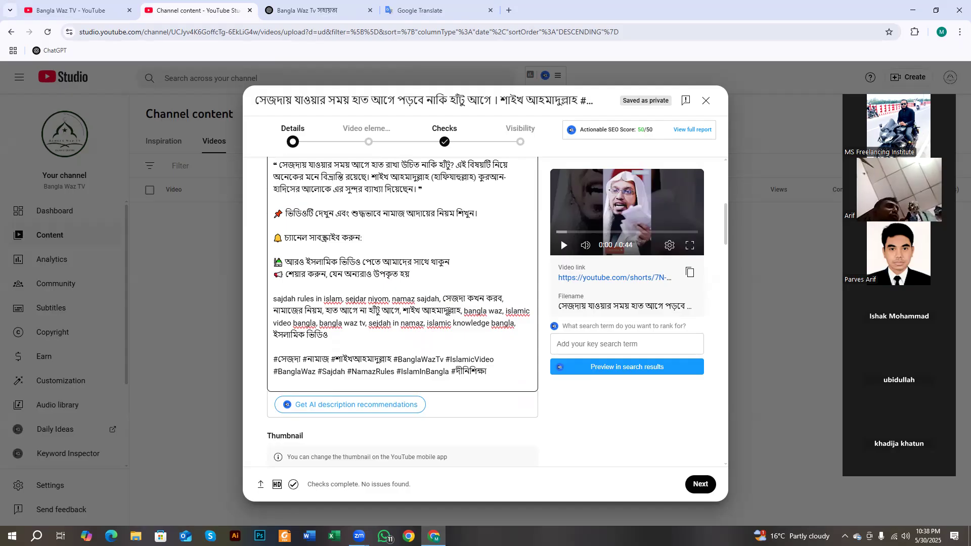
scroll(448, 311, "down", 5)
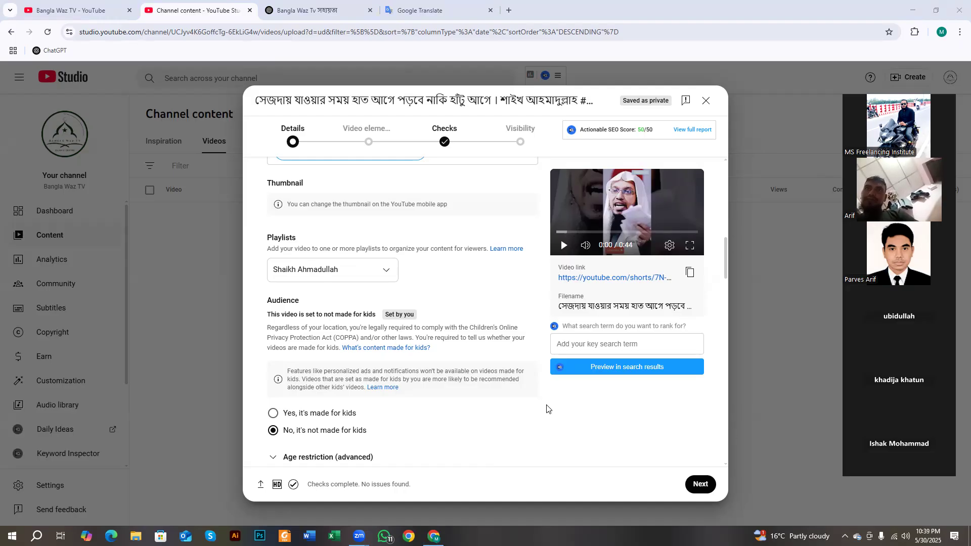
scroll(382, 381, "up", 10)
scroll(382, 380, "up", 2)
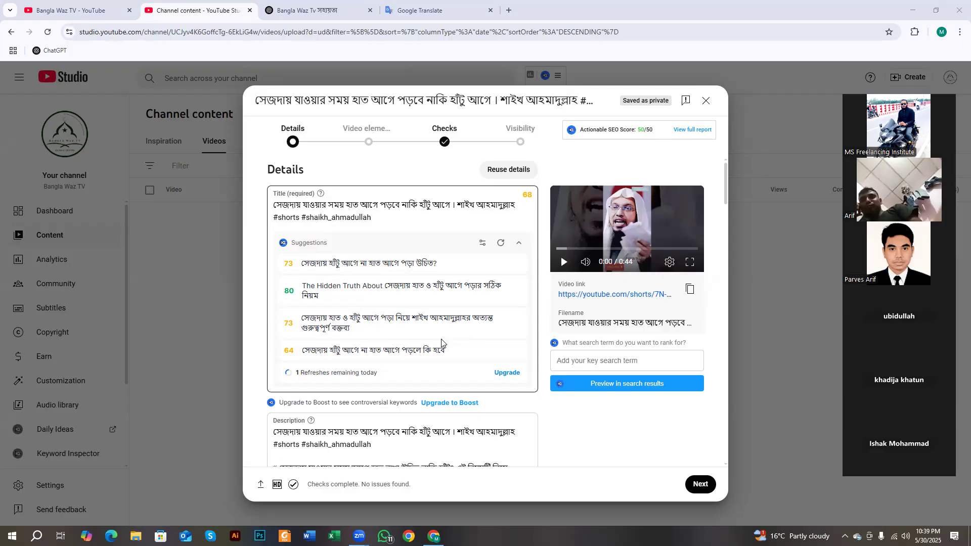
left_click(343, 208)
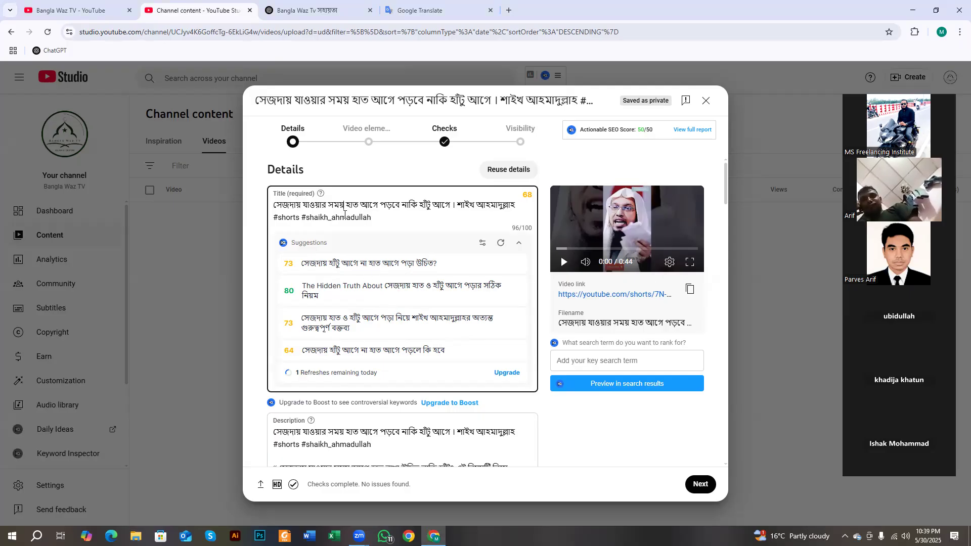
left_click_drag(277, 201, 479, 211)
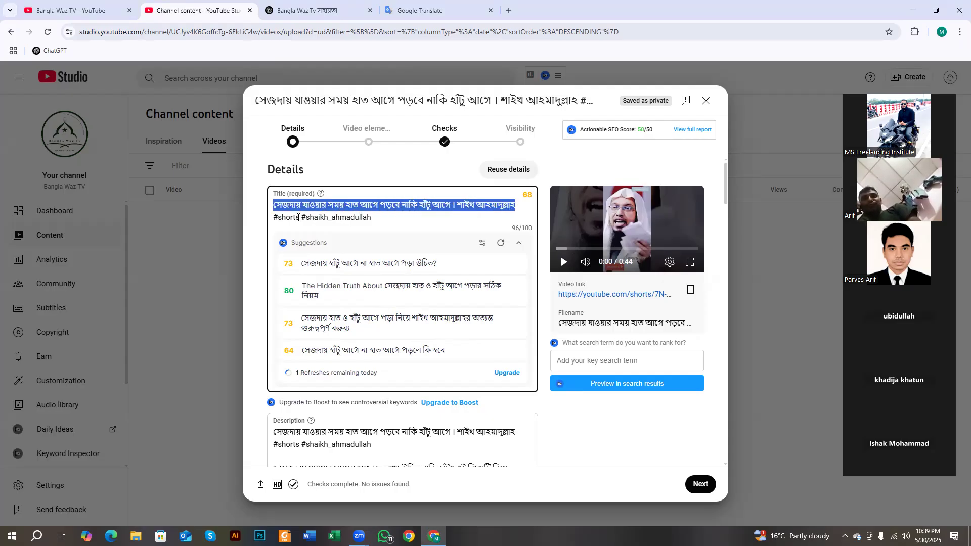
left_click(399, 207)
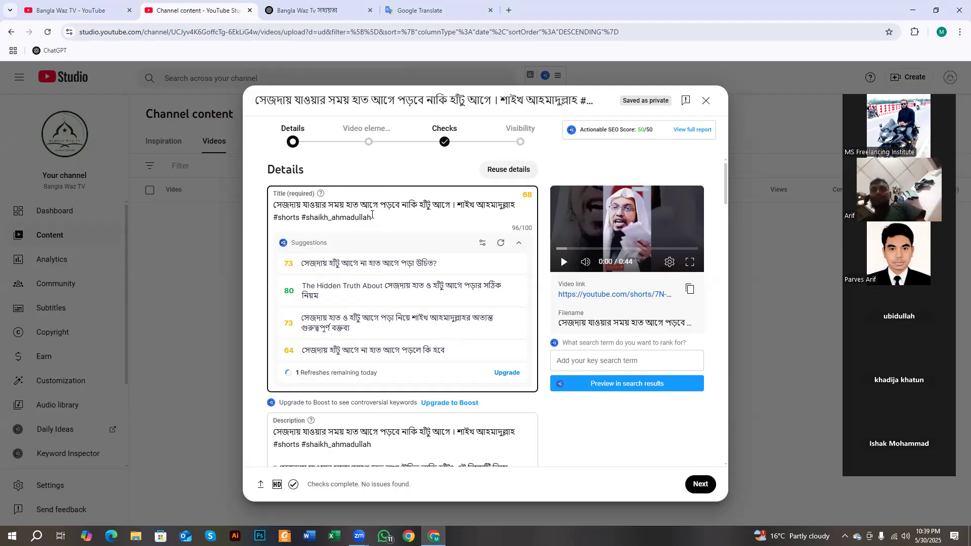
- Check the description field, then switch to the ChatGPT chat holding the suggestions
scroll(372, 215, "down", 4)
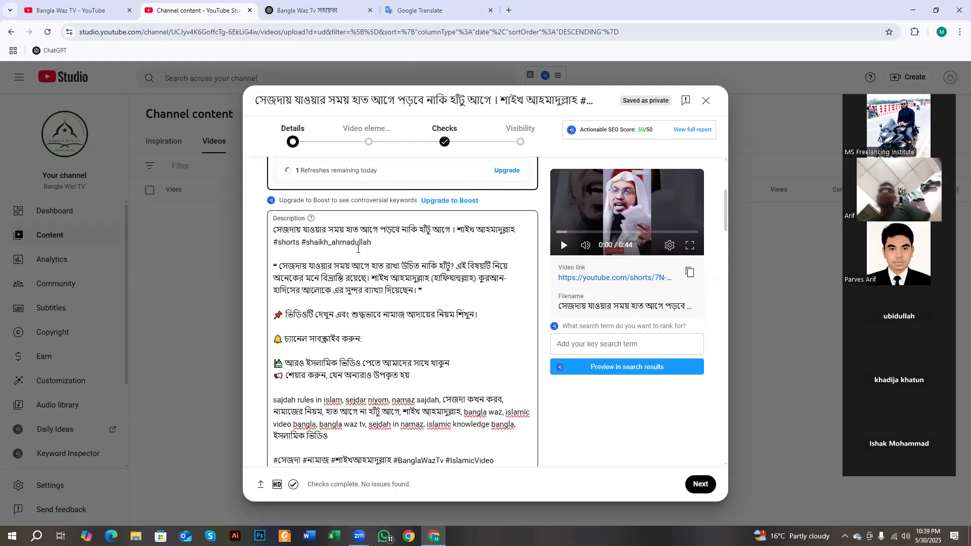
left_click(311, 229)
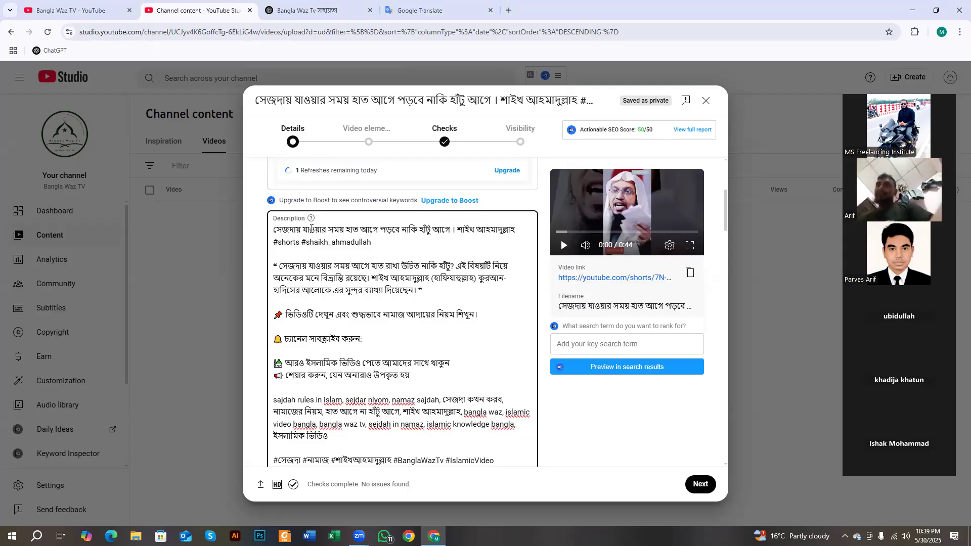
scroll(311, 229, "down", 2)
left_click(309, 10)
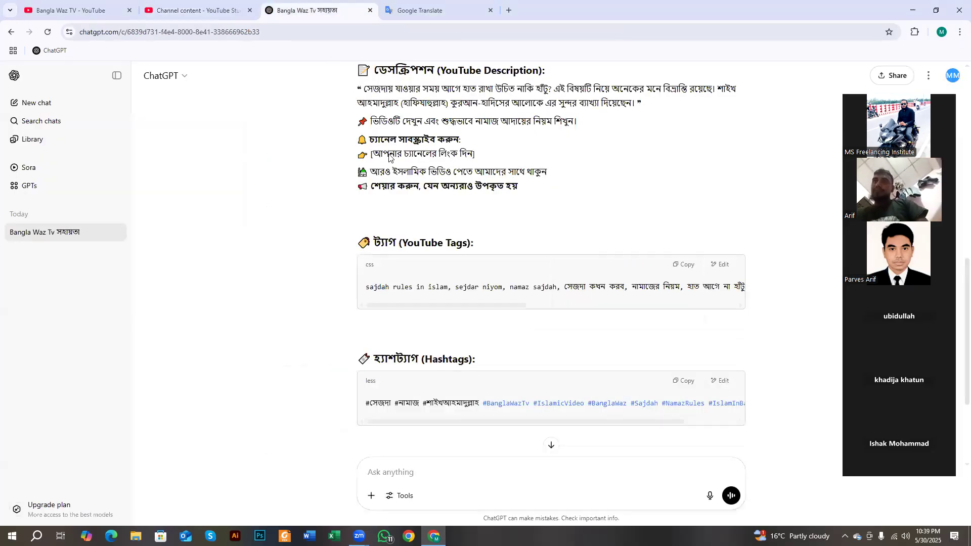
- Select ChatGPT's suggested description and place it after the subscribe line in Studio's description
scroll(389, 157, "up", 3)
left_click_drag(374, 222, 438, 219)
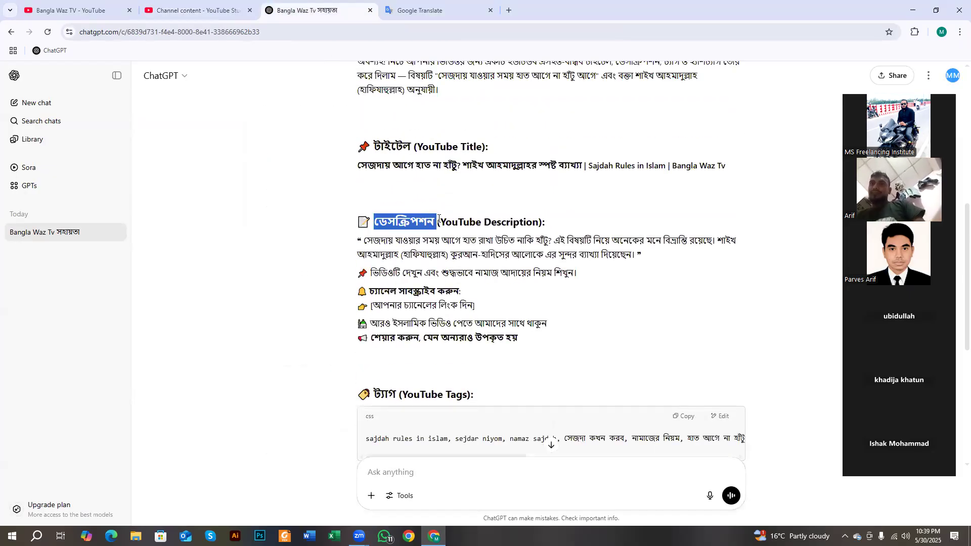
left_click_drag(357, 241, 515, 324)
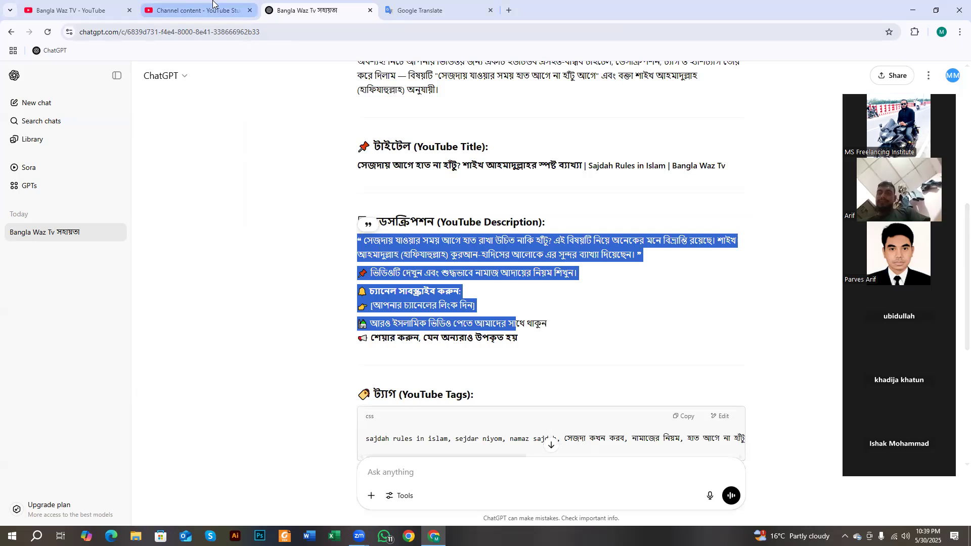
left_click(213, 9)
left_click(365, 287)
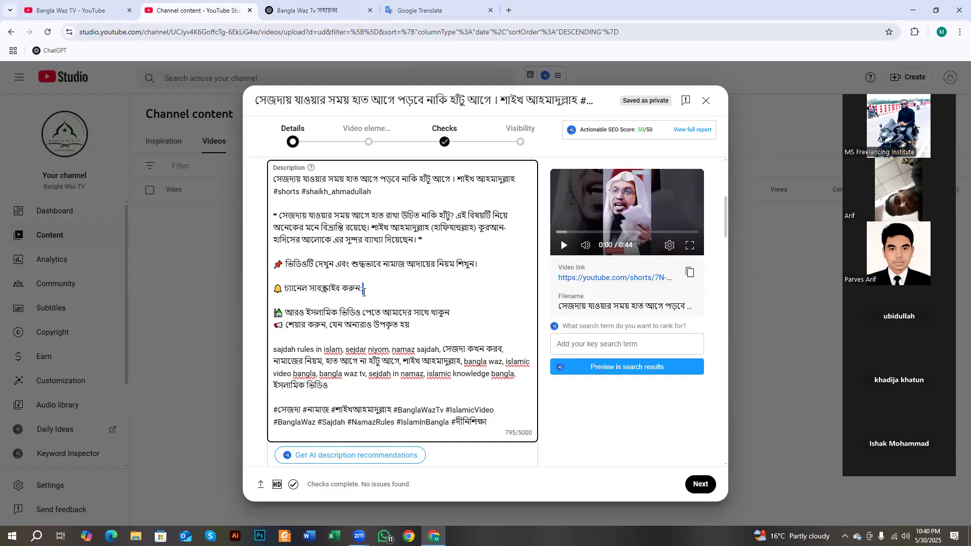
scroll(333, 302, "down", 2)
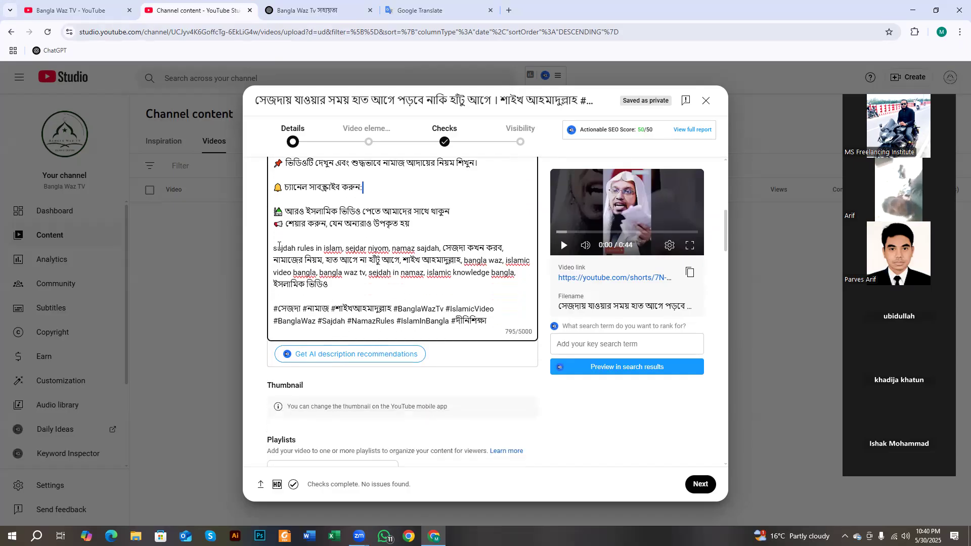
left_click_drag(279, 246, 503, 261)
left_click(301, 293)
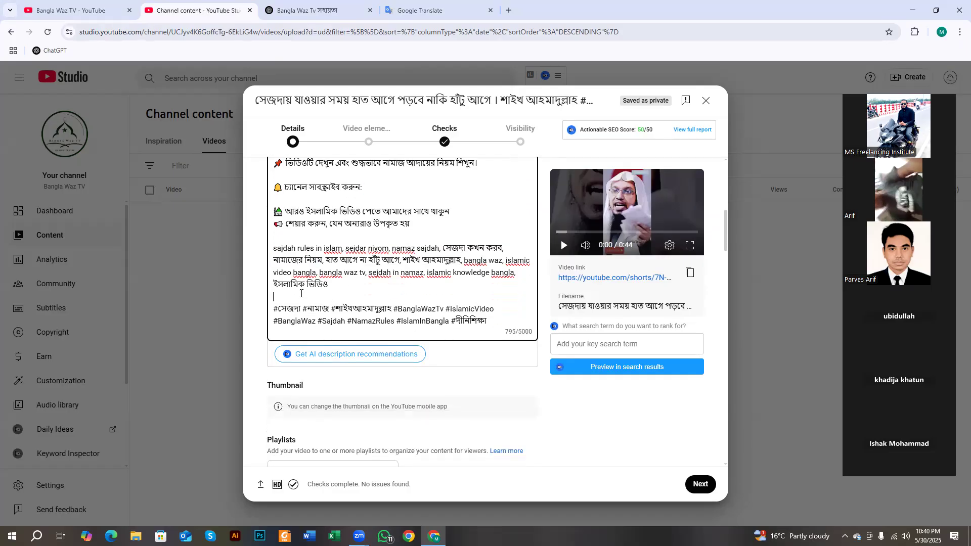
scroll(301, 298, "down", 2)
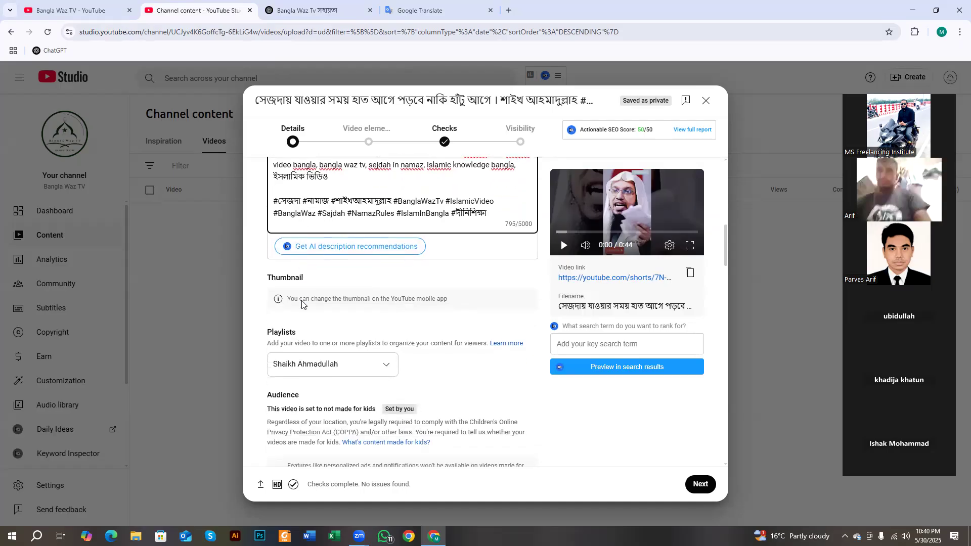
scroll(302, 304, "down", 1)
left_click_drag(273, 288, 308, 290)
scroll(325, 293, "down", 2)
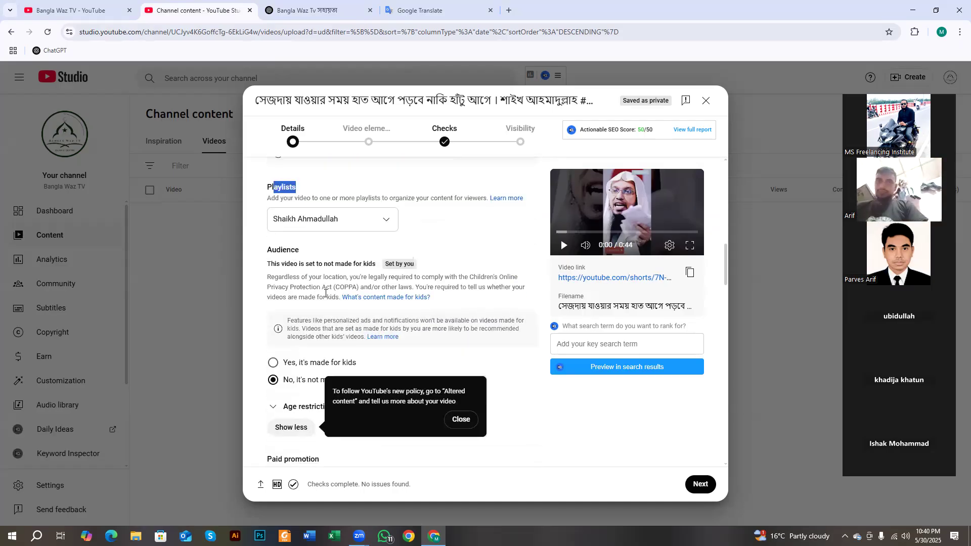
scroll(325, 293, "down", 2)
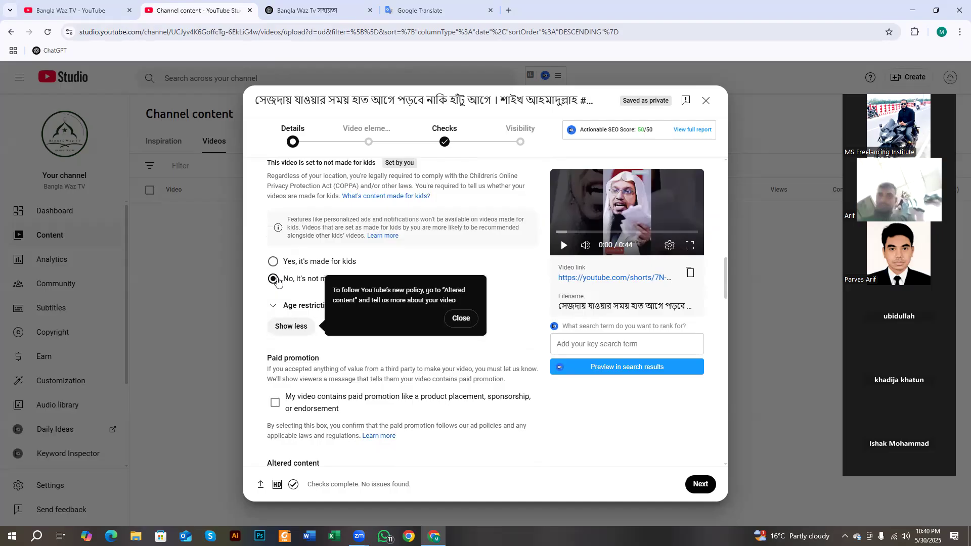
scroll(278, 282, "down", 4)
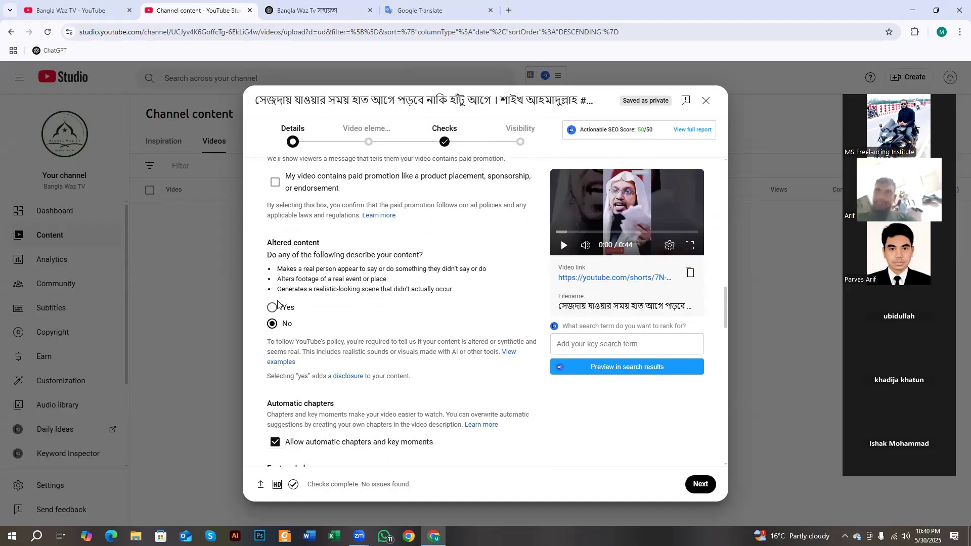
scroll(277, 303, "down", 1)
triple_click(341, 212)
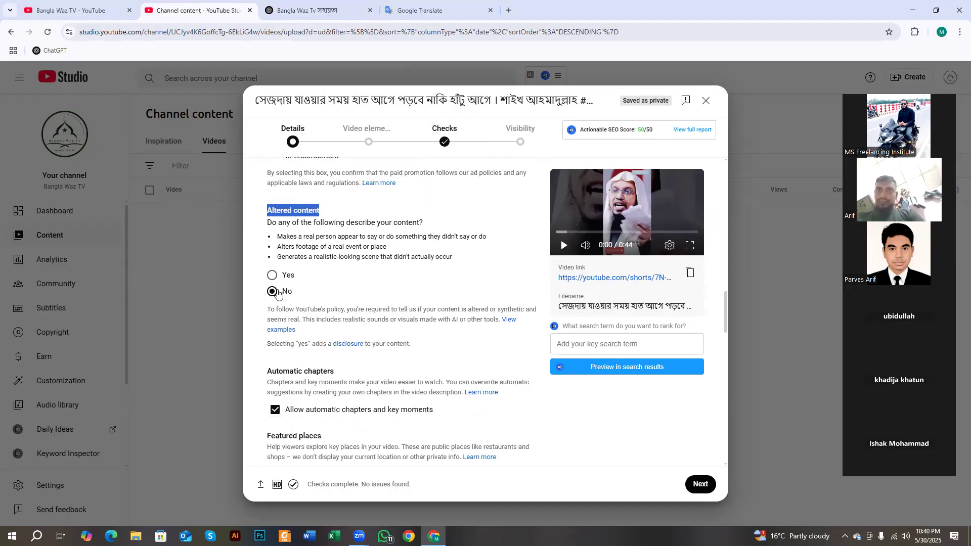
scroll(275, 283, "down", 6)
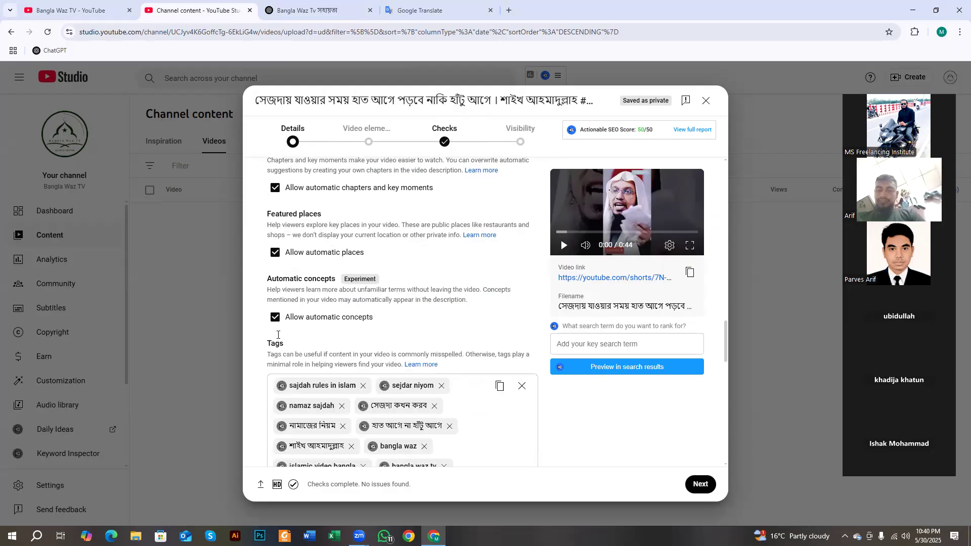
left_click_drag(275, 261, 293, 264)
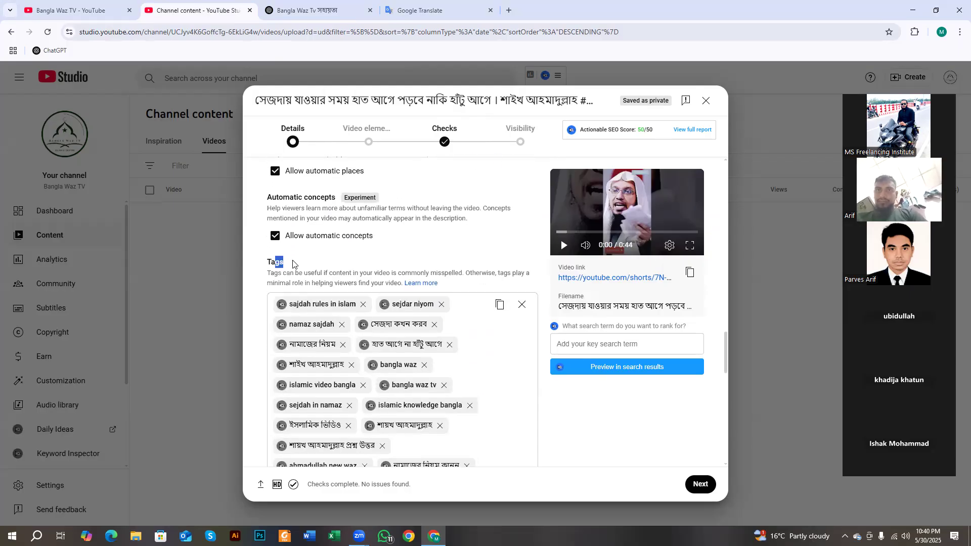
scroll(294, 263, "down", 8)
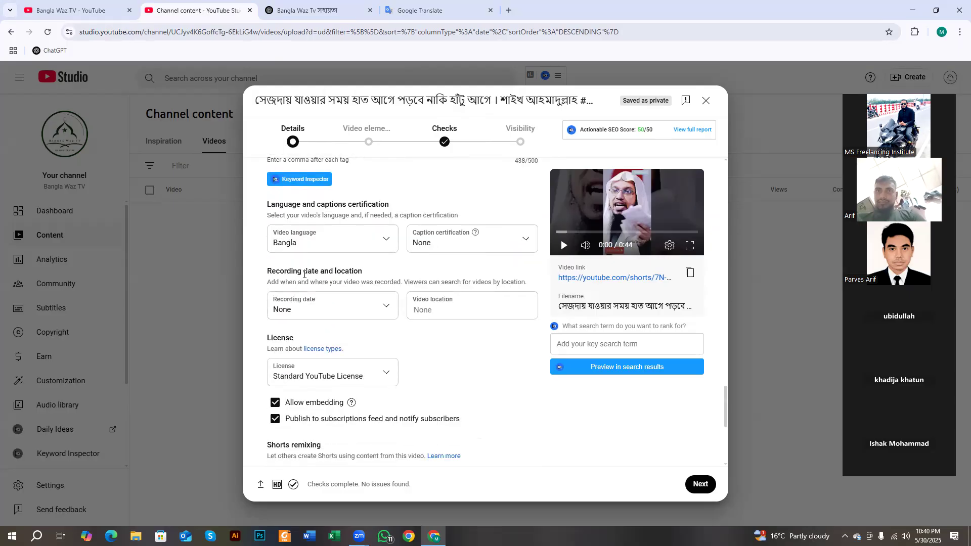
scroll(277, 243, "down", 5)
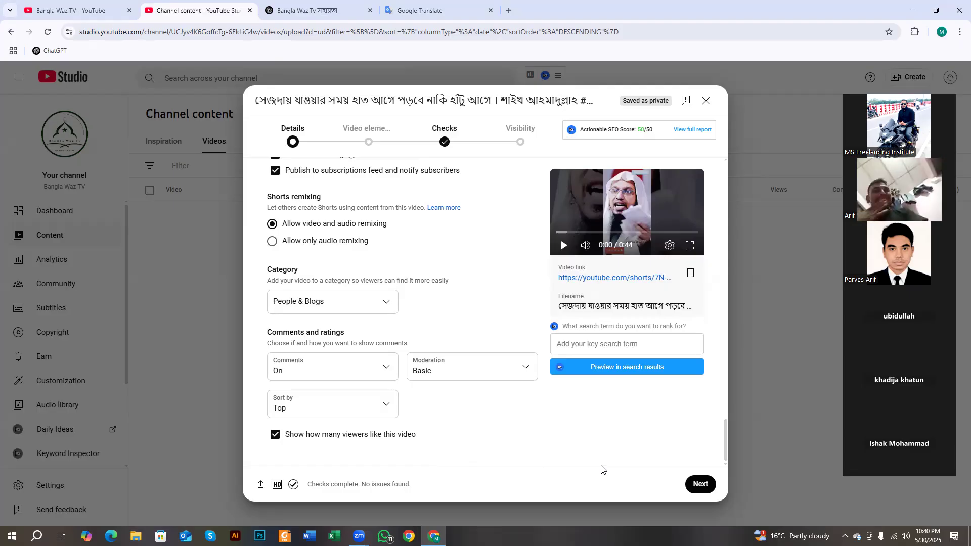
scroll(421, 332, "up", 2)
scroll(480, 384, "down", 2)
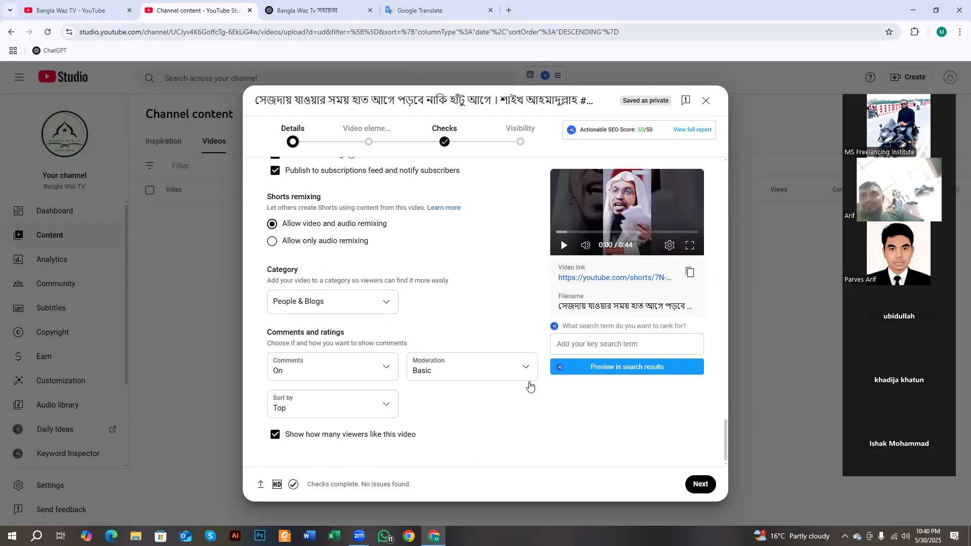
scroll(428, 344, "up", 3)
scroll(428, 344, "up", 5)
scroll(428, 344, "down", 8)
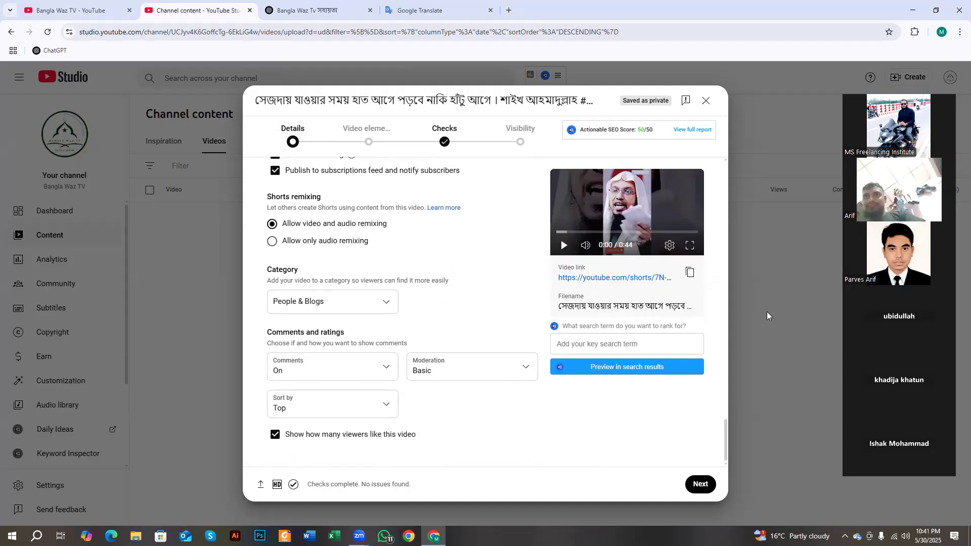
left_click(699, 485)
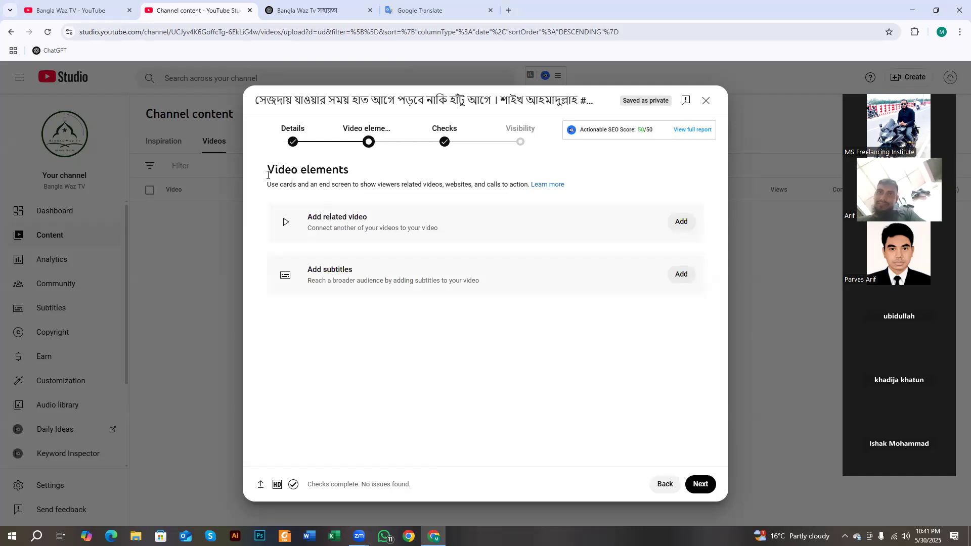
- Look over the Video elements options, such as related video and subtitles, then click Next
triple_click(284, 169)
left_click_drag(305, 217, 445, 230)
left_click_drag(302, 275, 366, 277)
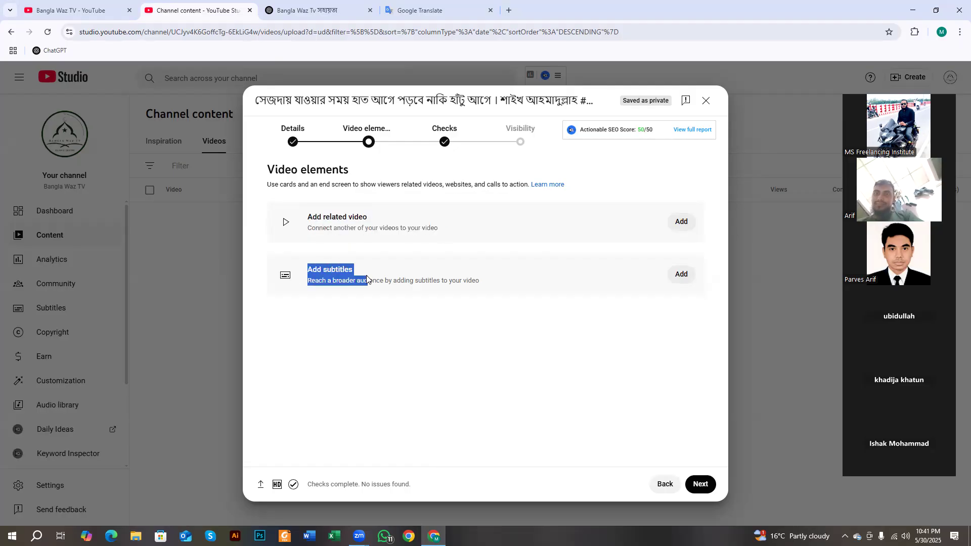
left_click(366, 308)
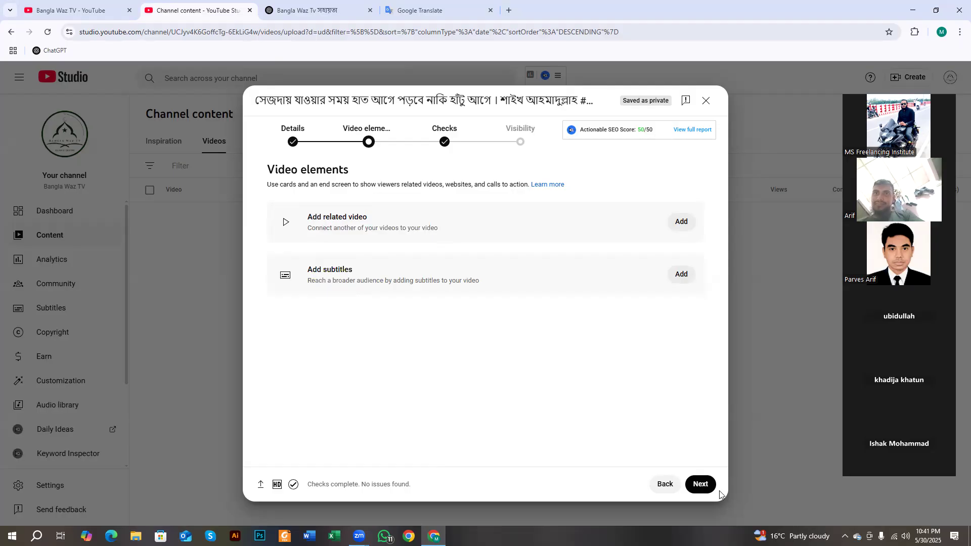
left_click(702, 484)
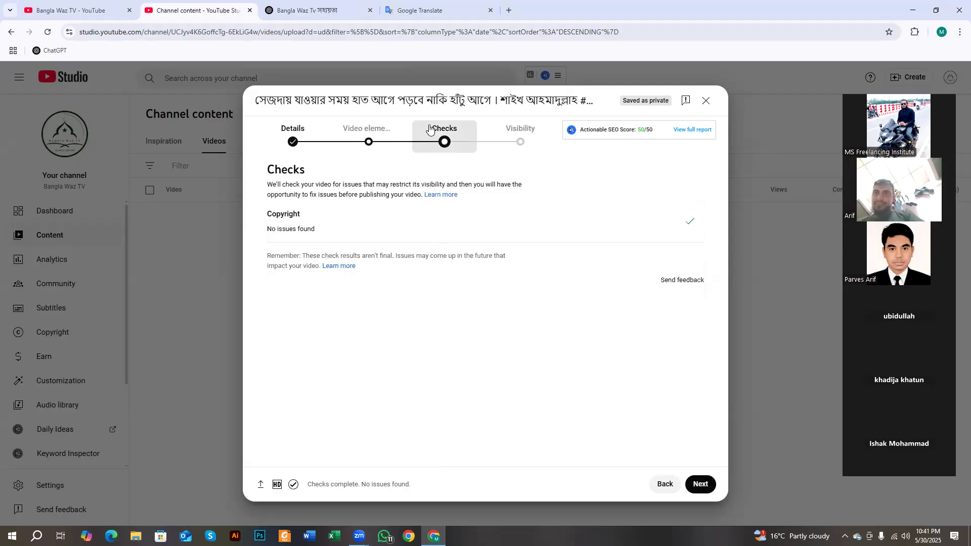
- Go over the Checks page explanation, including the part about fixing issues
left_click_drag(266, 184, 478, 201)
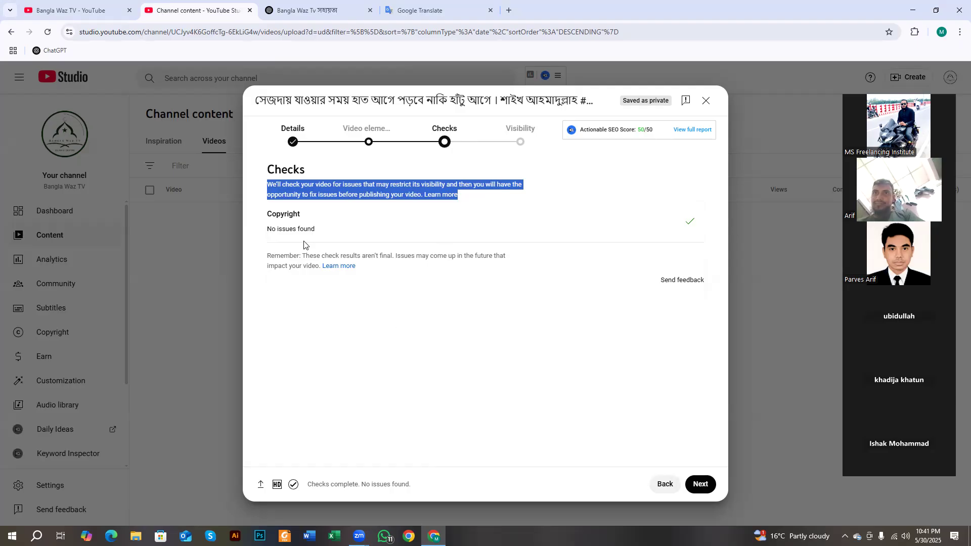
left_click(269, 182)
left_click_drag(269, 182, 462, 193)
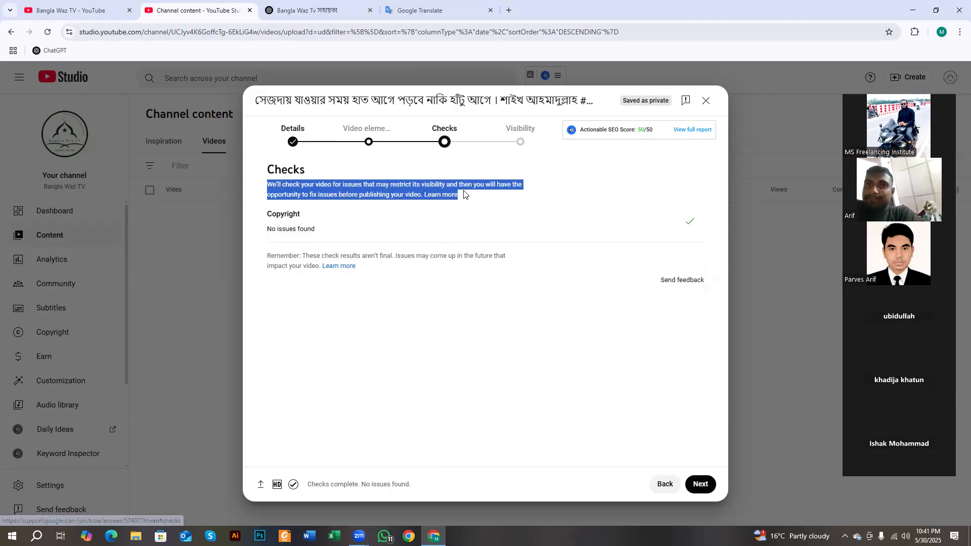
left_click(284, 191)
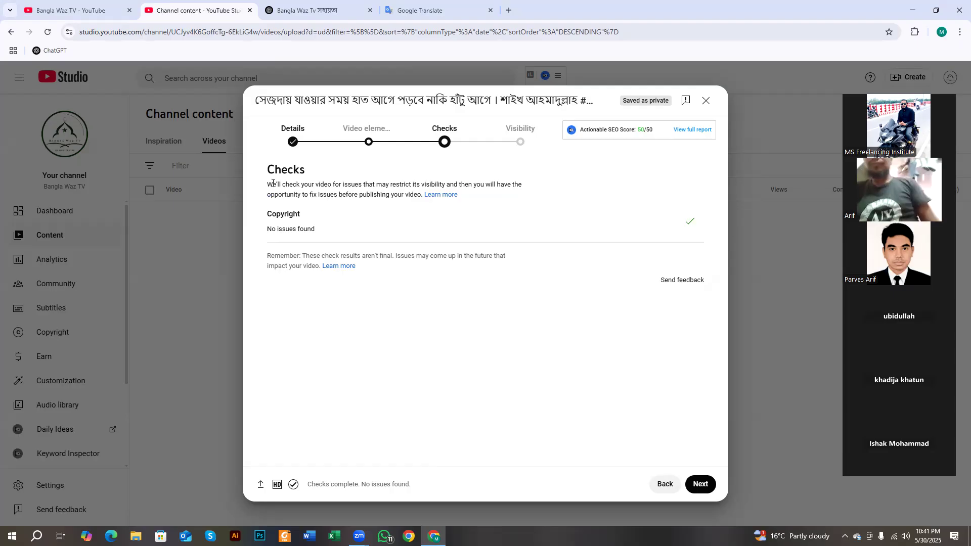
left_click_drag(277, 183, 372, 185)
left_click(363, 186)
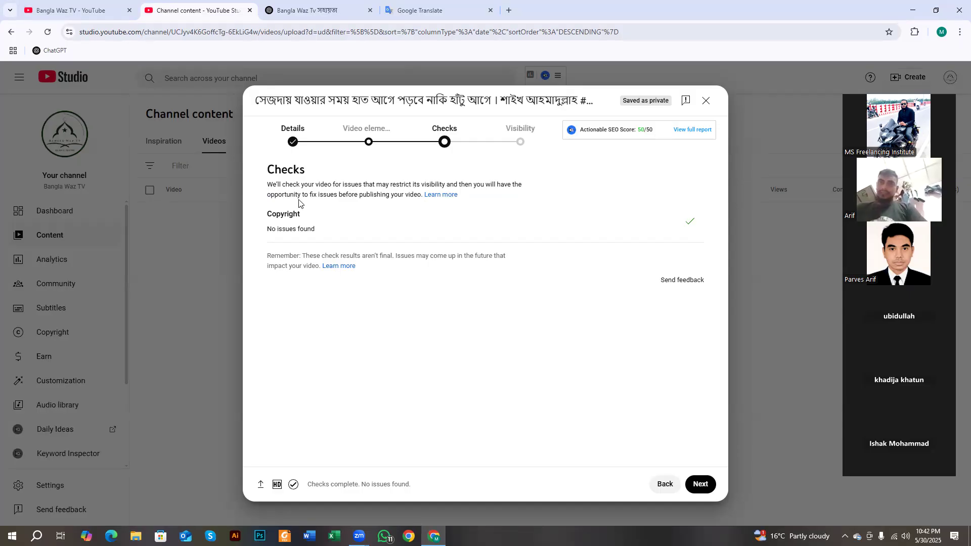
left_click_drag(302, 197, 340, 197)
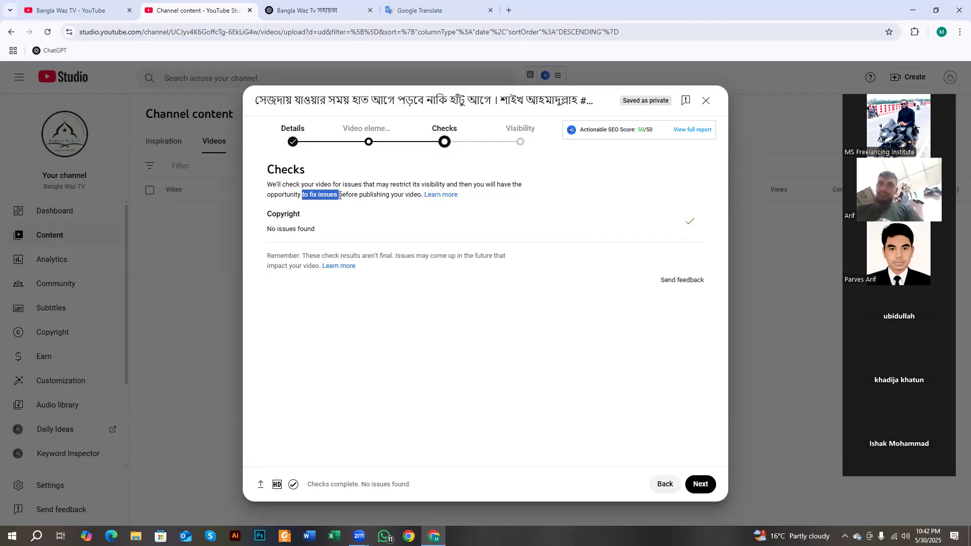
left_click(339, 195)
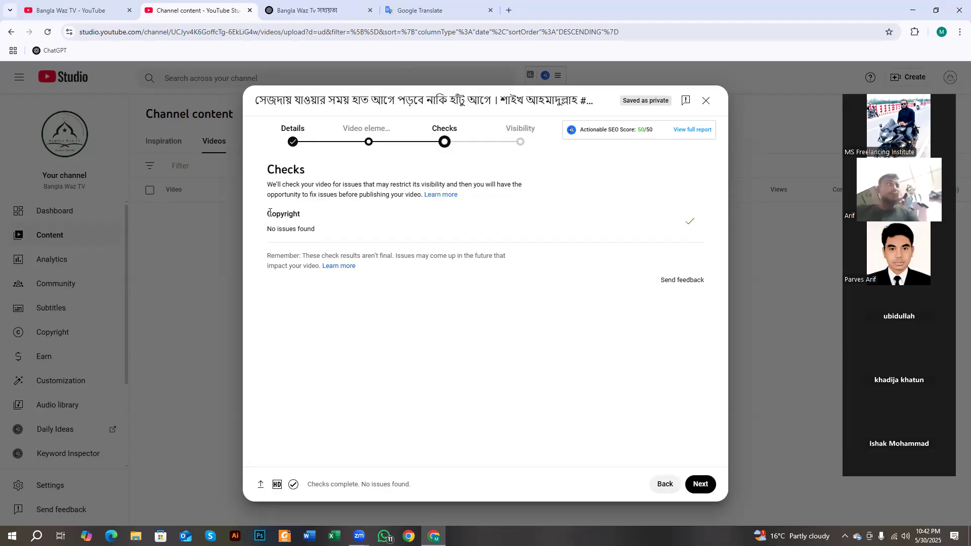
- Confirm the Copyright check reads No issues found and continue to Visibility
left_click_drag(270, 212, 311, 217)
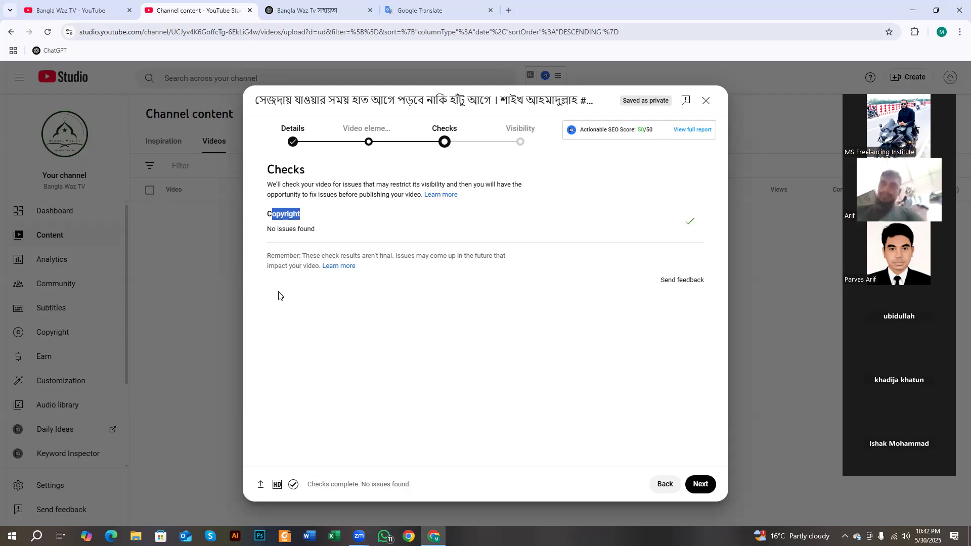
left_click_drag(267, 229, 318, 237)
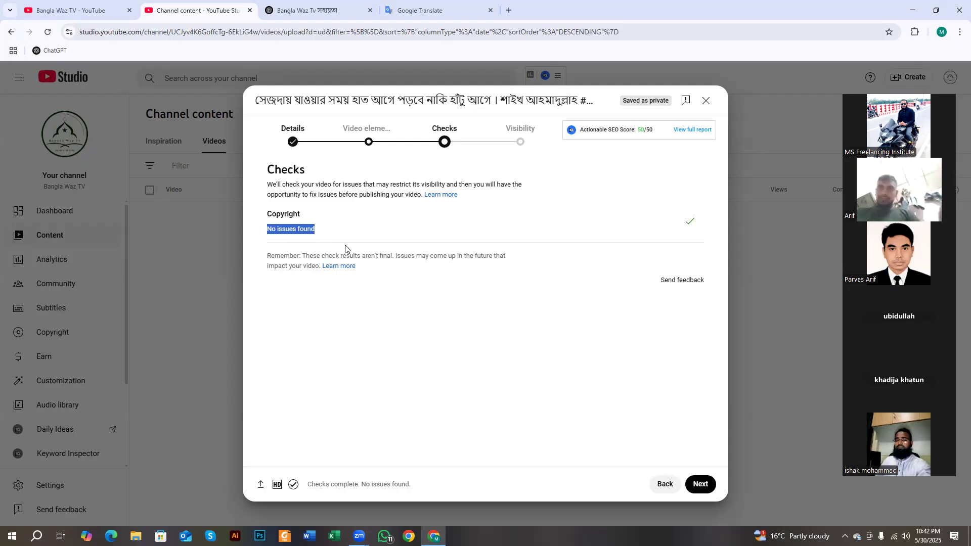
left_click_drag(314, 231, 264, 241)
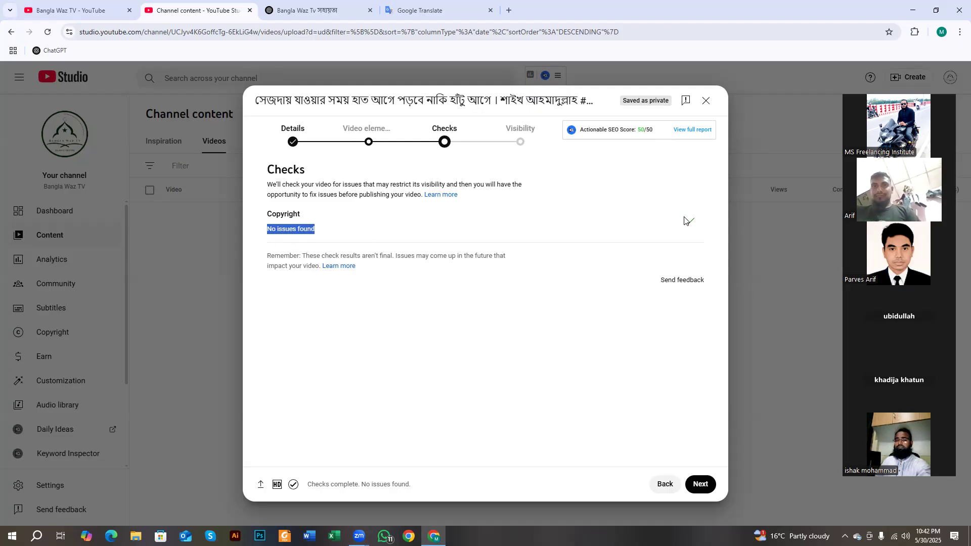
left_click(696, 223)
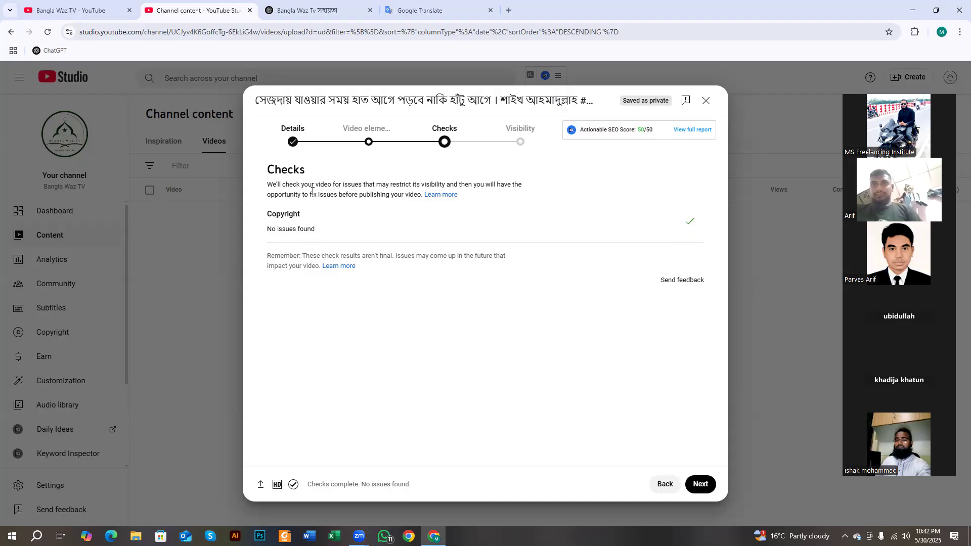
left_click_drag(313, 230, 268, 237)
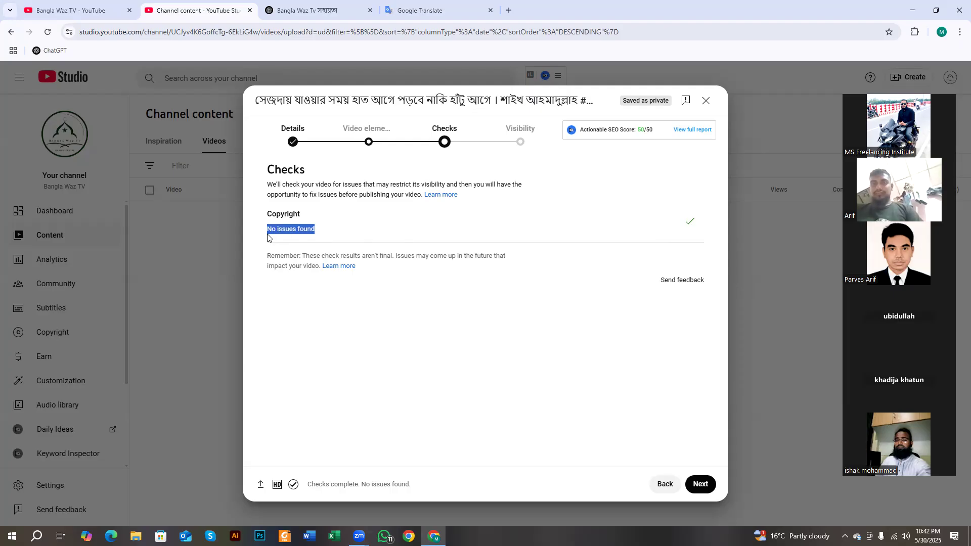
left_click(279, 233)
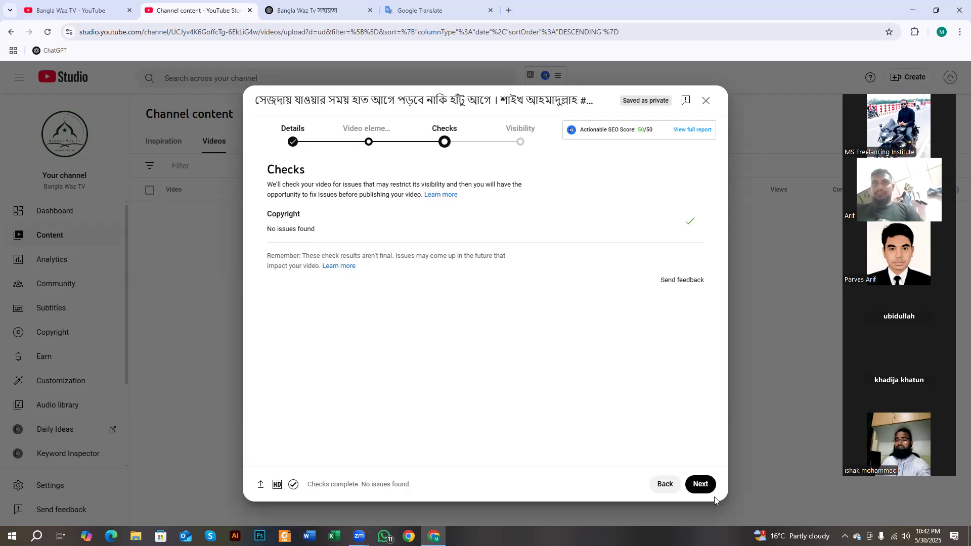
left_click(700, 485)
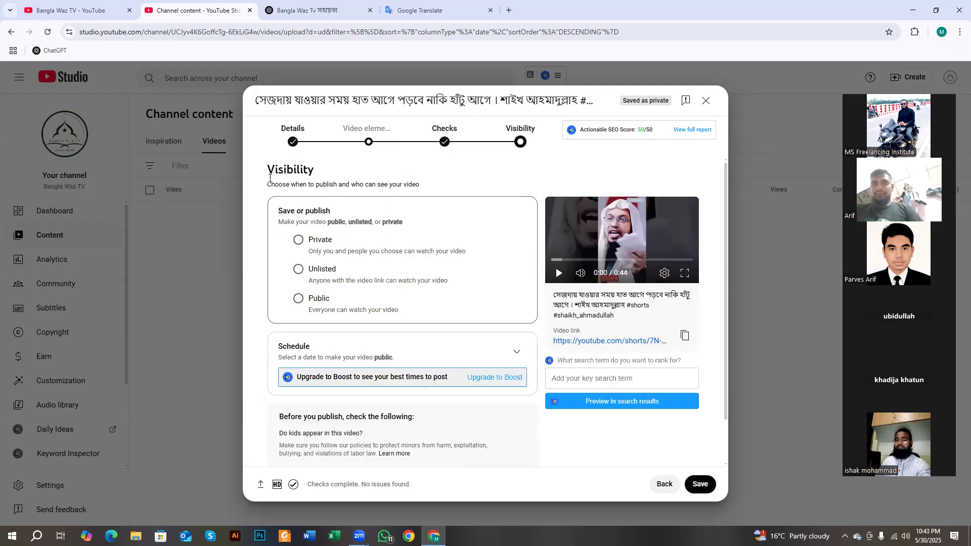
- Compare the Private and Unlisted options, then set the Short's visibility to Public
left_click_drag(268, 162, 325, 165)
left_click_drag(270, 185, 424, 191)
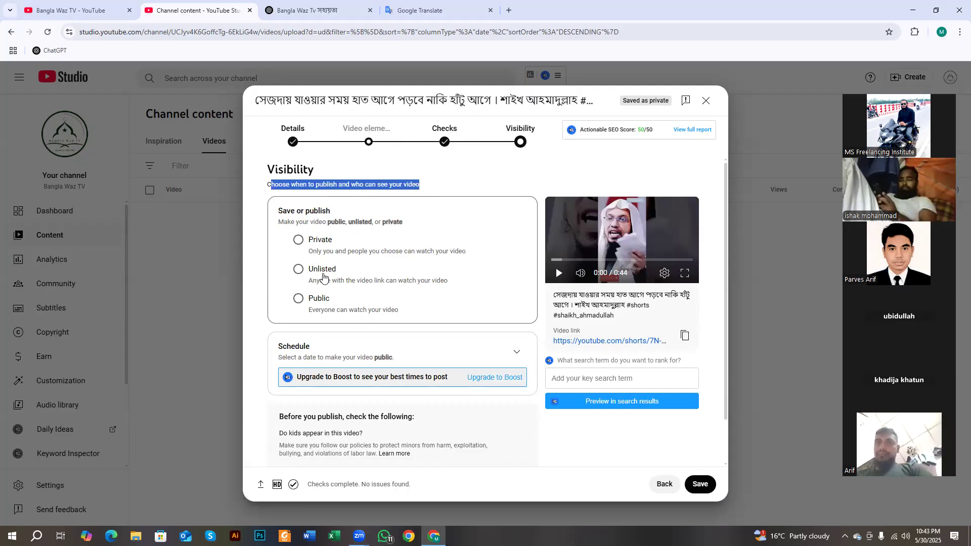
left_click(298, 241)
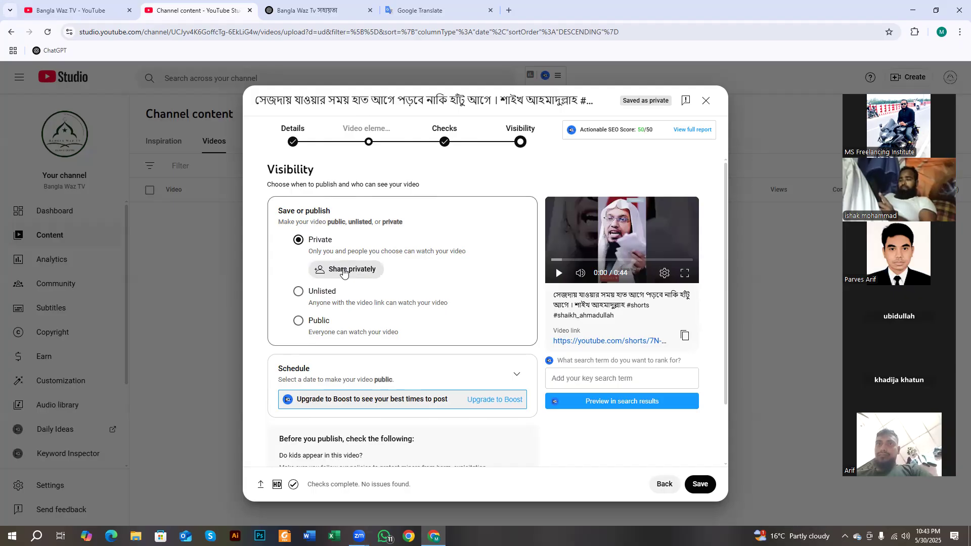
left_click(298, 292)
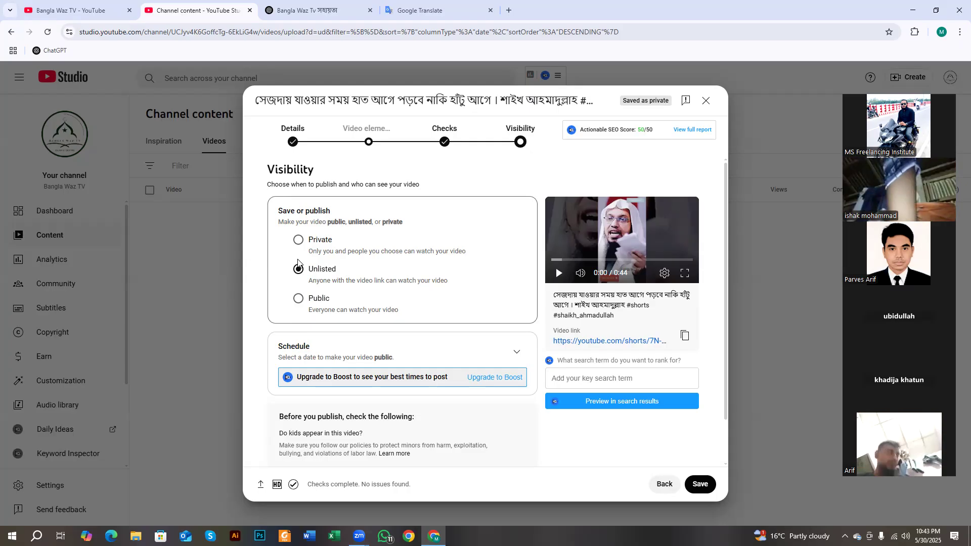
left_click(298, 240)
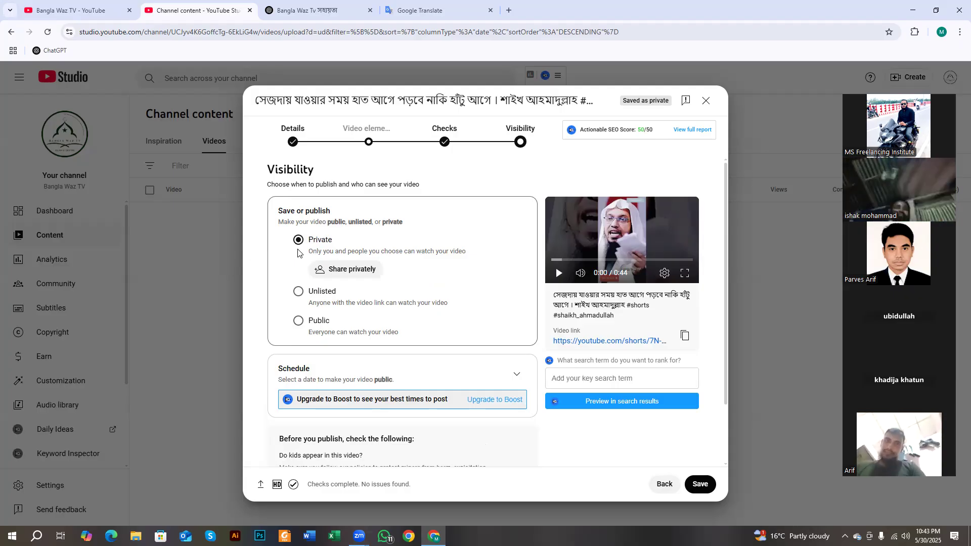
left_click(299, 292)
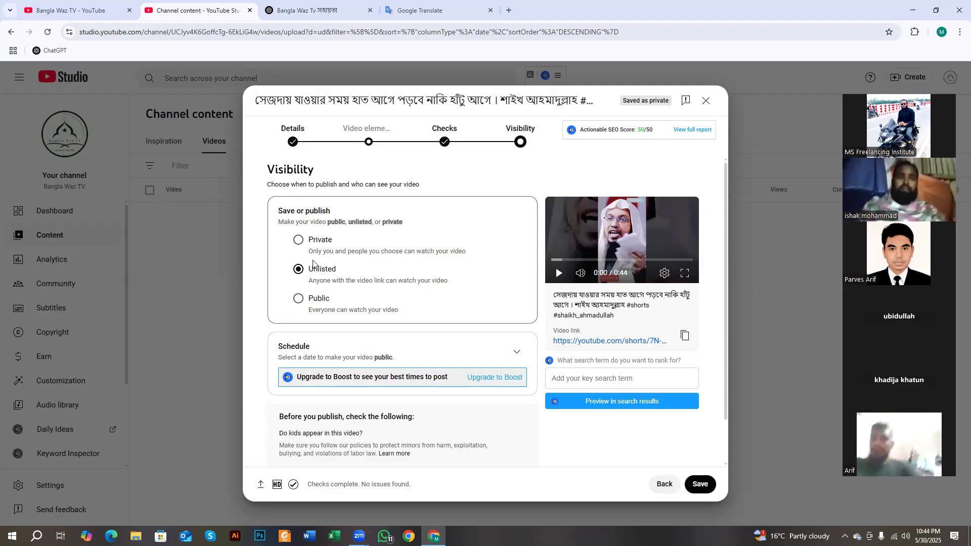
mouse_move(307, 300)
left_mouse_down()
mouse_move(329, 305)
mouse_move(307, 305)
left_mouse_up()
left_click(299, 302)
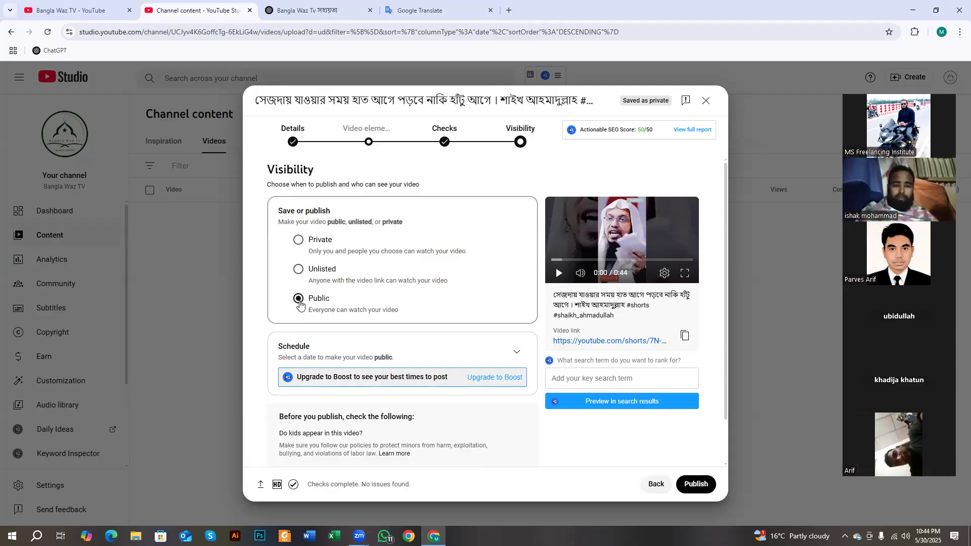
- Keep Public selected and expand Schedule, which shows May 31, 2025 at 12:00 AM
left_click(299, 299)
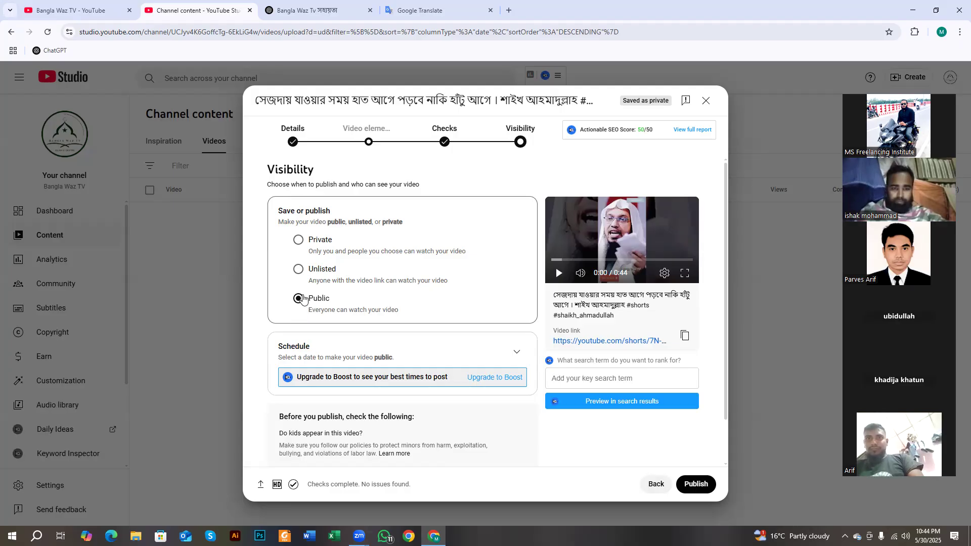
scroll(300, 301, "down", 1)
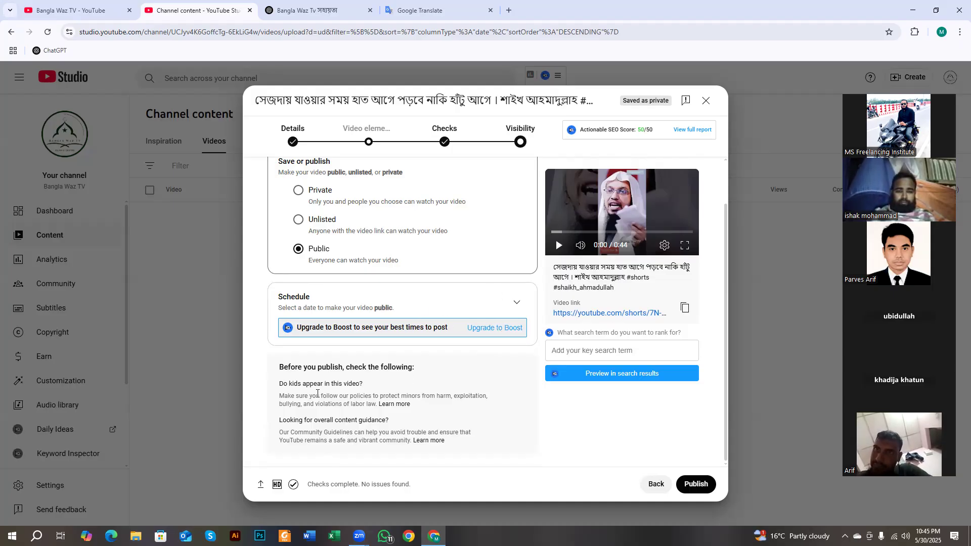
left_click_drag(319, 484, 376, 483)
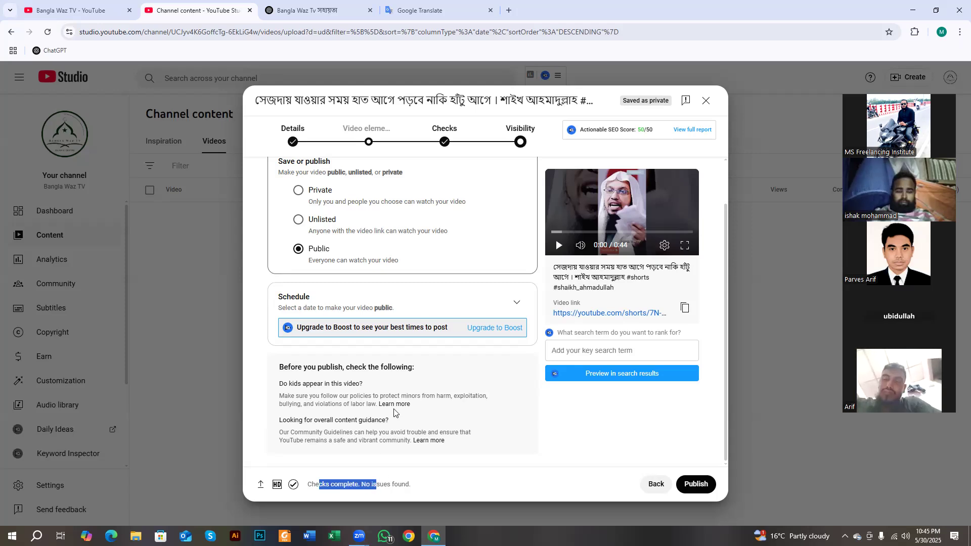
left_click(519, 303)
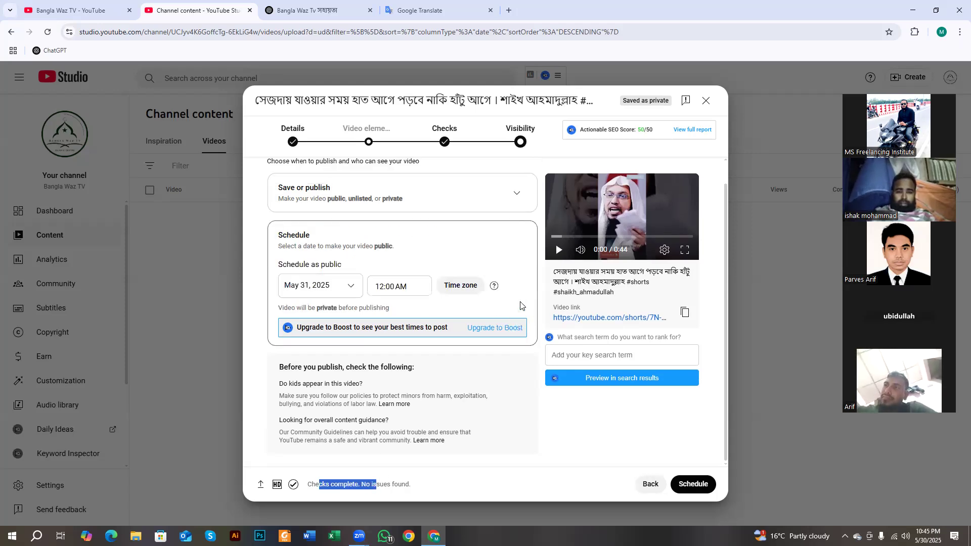
- Check the May 31, 2025 schedule date, then collapse Schedule to publish immediately as Public
left_click_drag(278, 264, 347, 264)
left_click(346, 292)
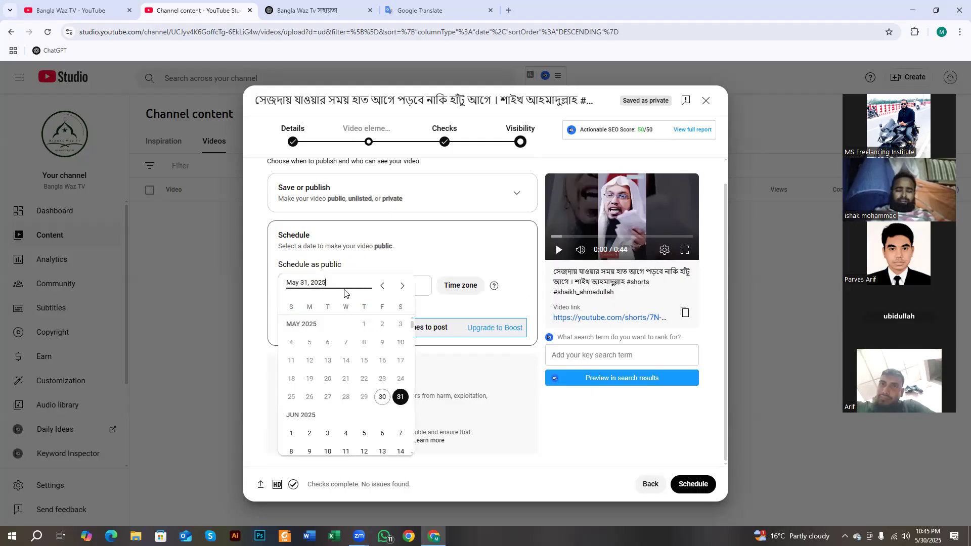
scroll(368, 407, "down", 15)
left_click(399, 260)
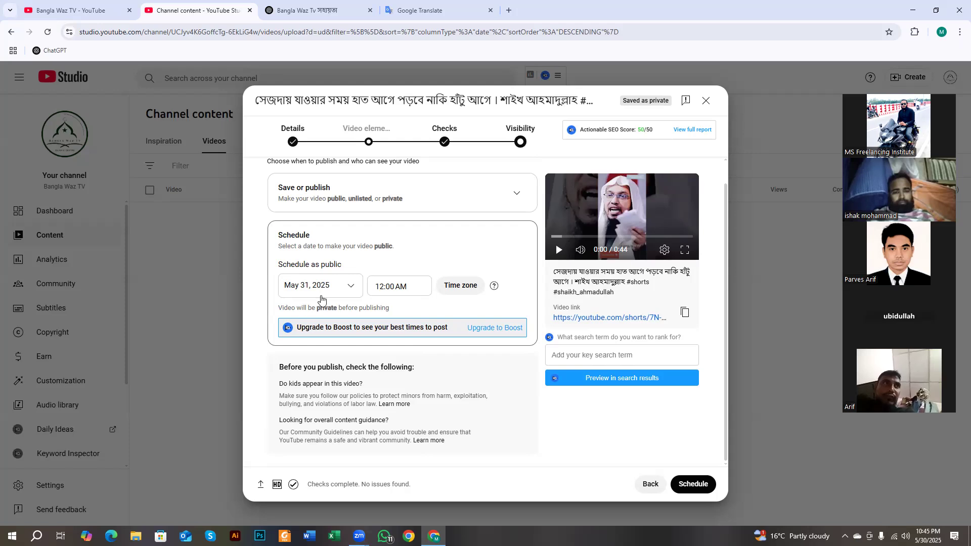
left_click_drag(286, 245, 325, 243)
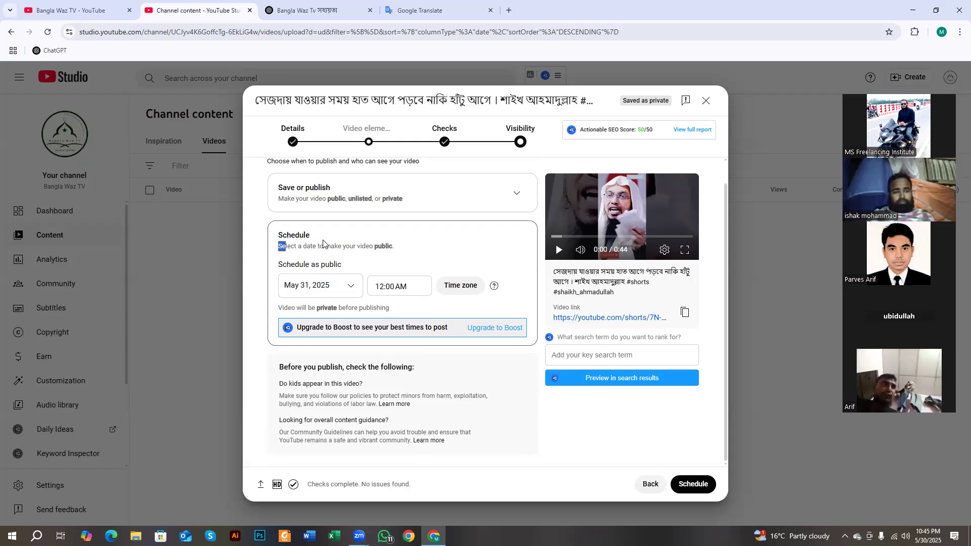
scroll(361, 237, "up", 1)
left_click(516, 216)
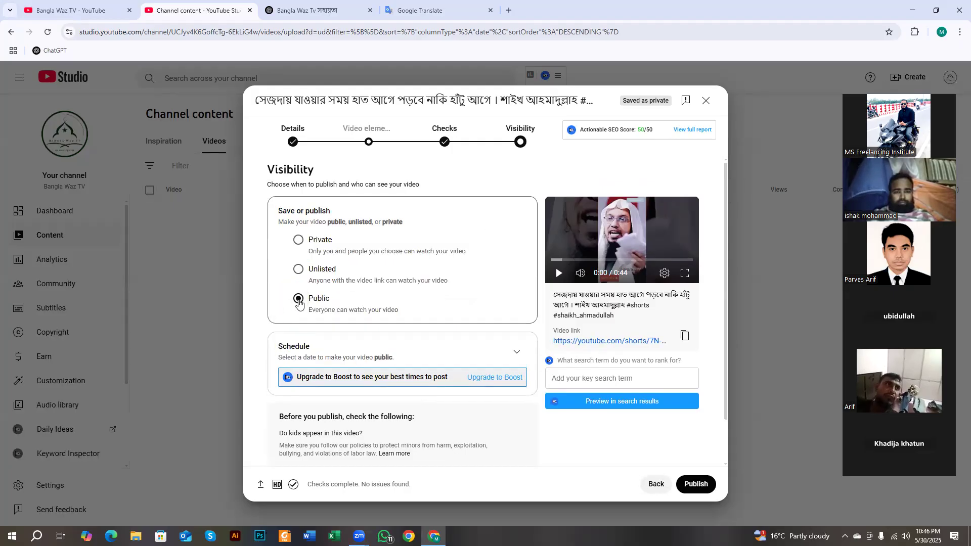
- Publish the Bengali Short now
scroll(299, 303, "down", 1)
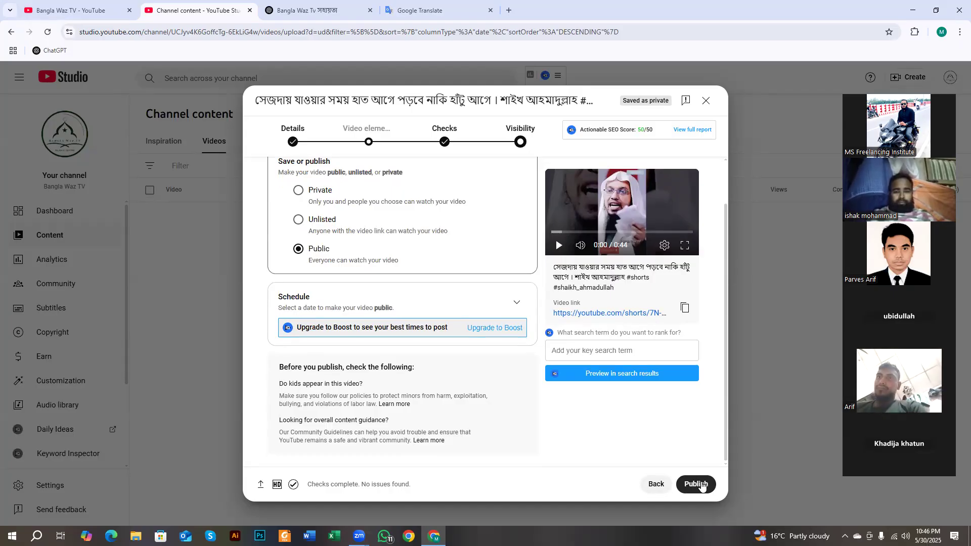
left_click(693, 485)
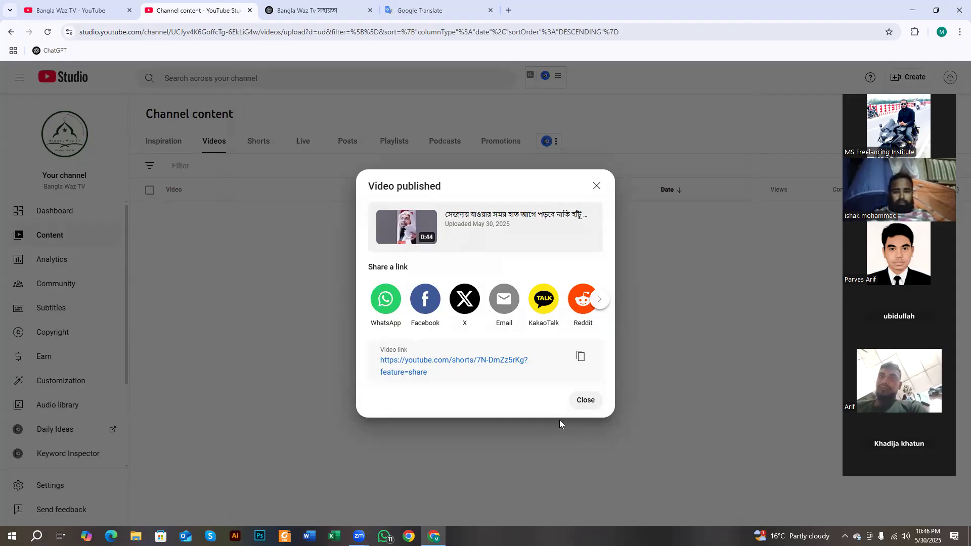
- Browse the share-link services in the Video published dialog, then close it
left_click_drag(368, 266, 410, 260)
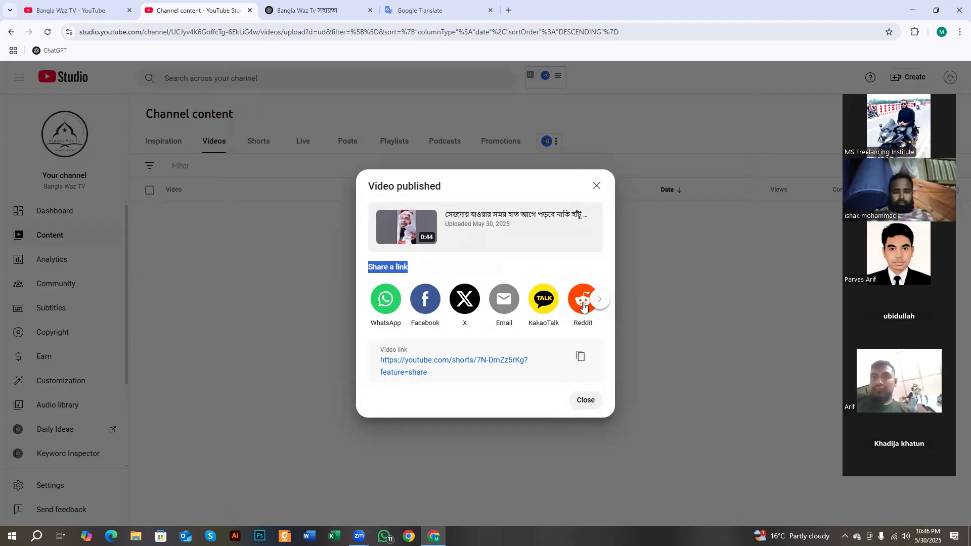
left_click(599, 300)
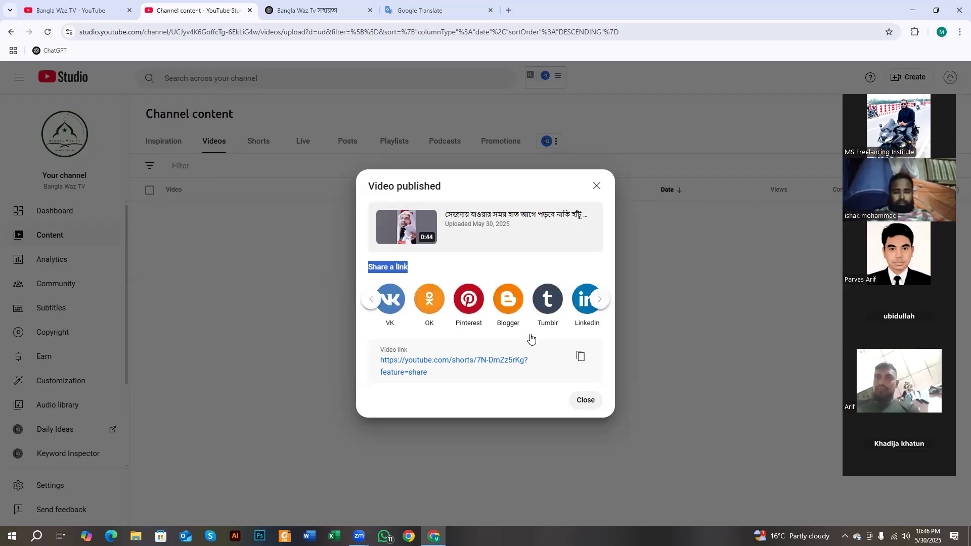
left_click(371, 299)
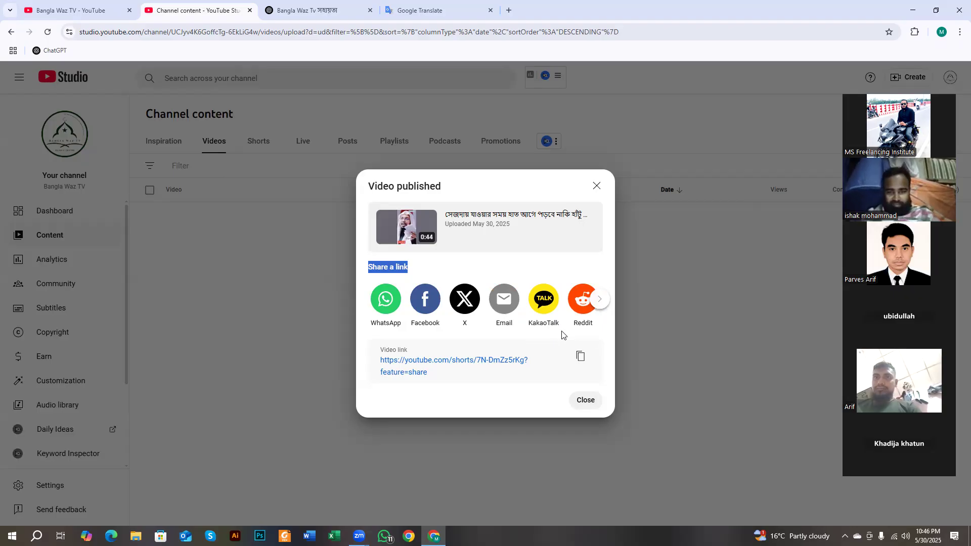
left_click(604, 304)
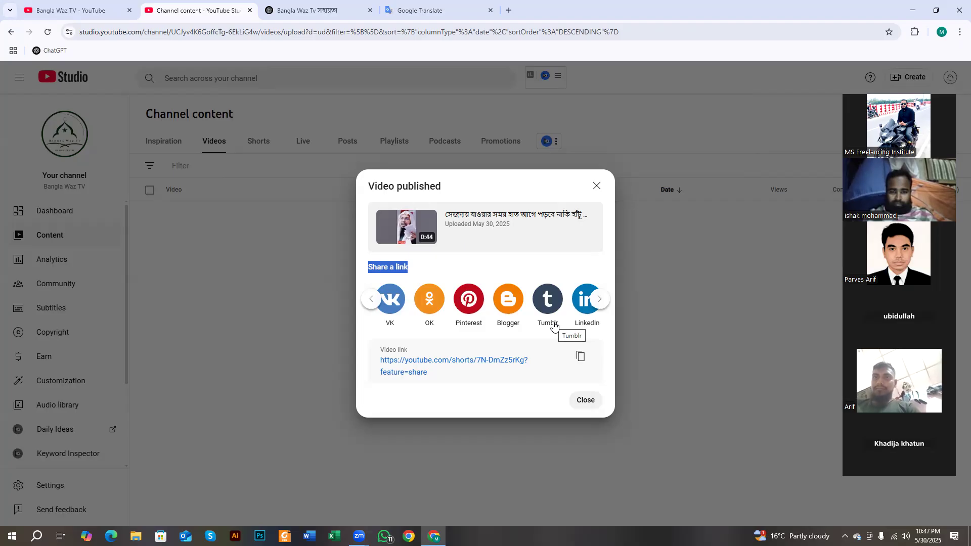
left_click(599, 299)
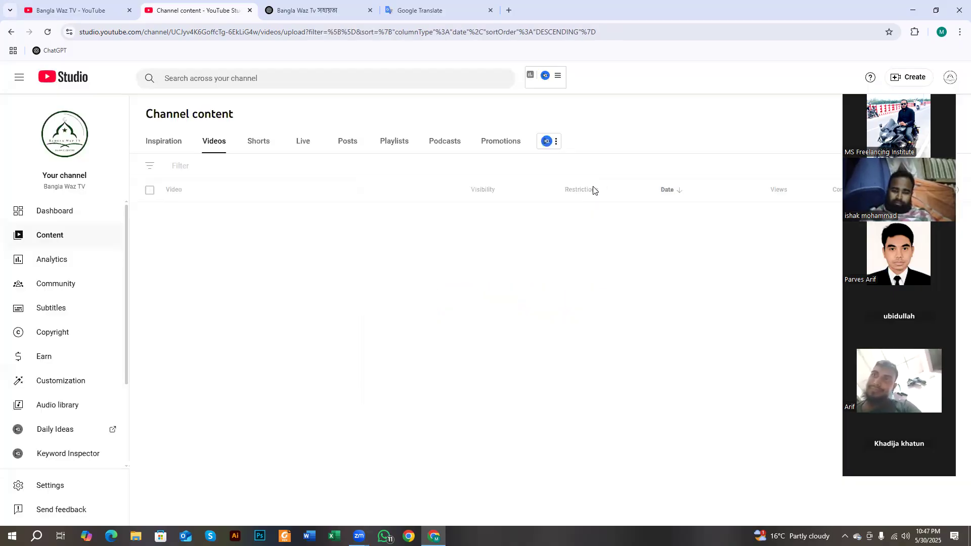
left_click(595, 186)
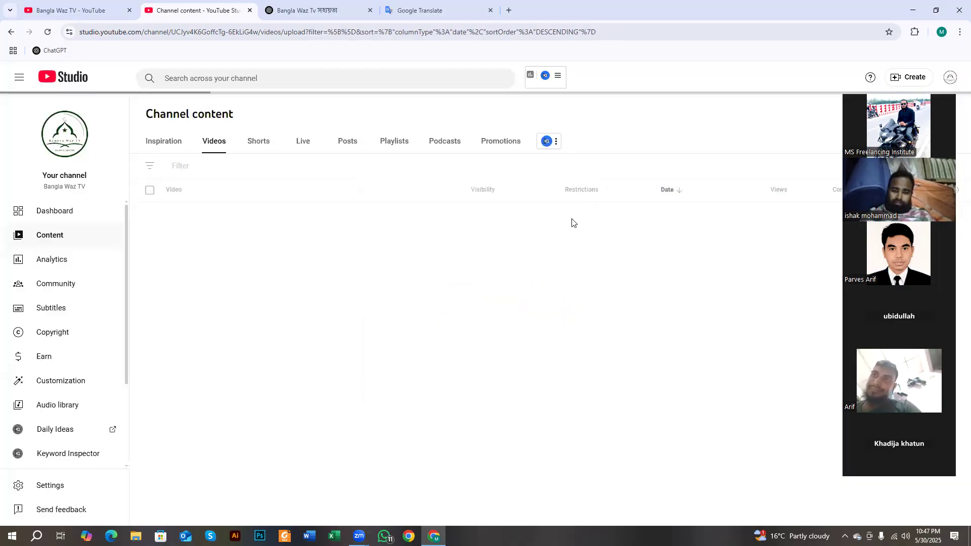
- Confirm the Short is Public in the Shorts list, then play 0527 (1) from Downloads
left_click(258, 142)
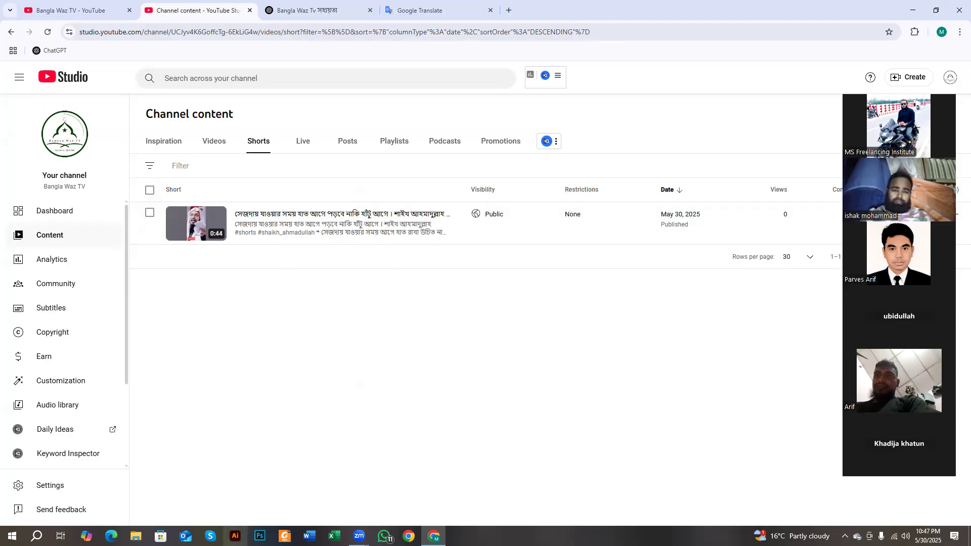
left_click(135, 536)
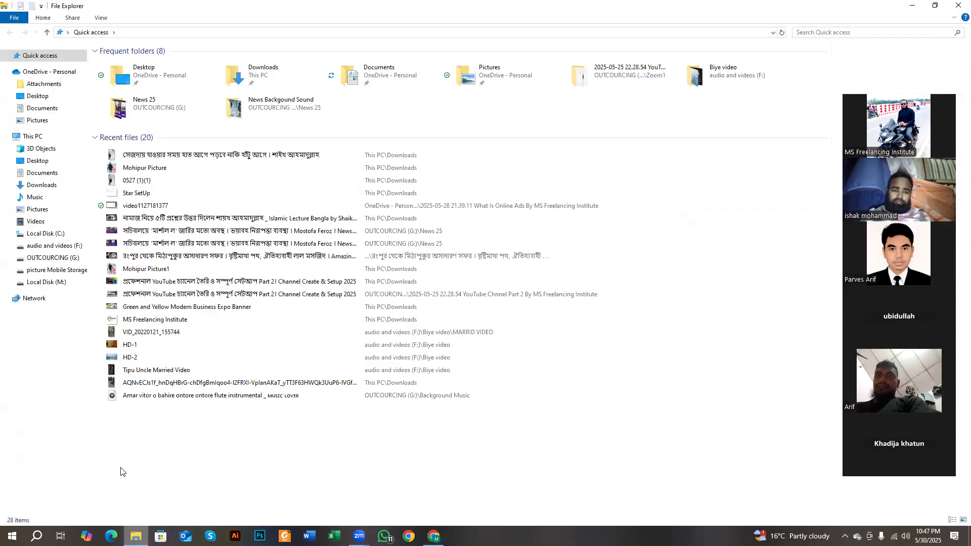
left_click(41, 185)
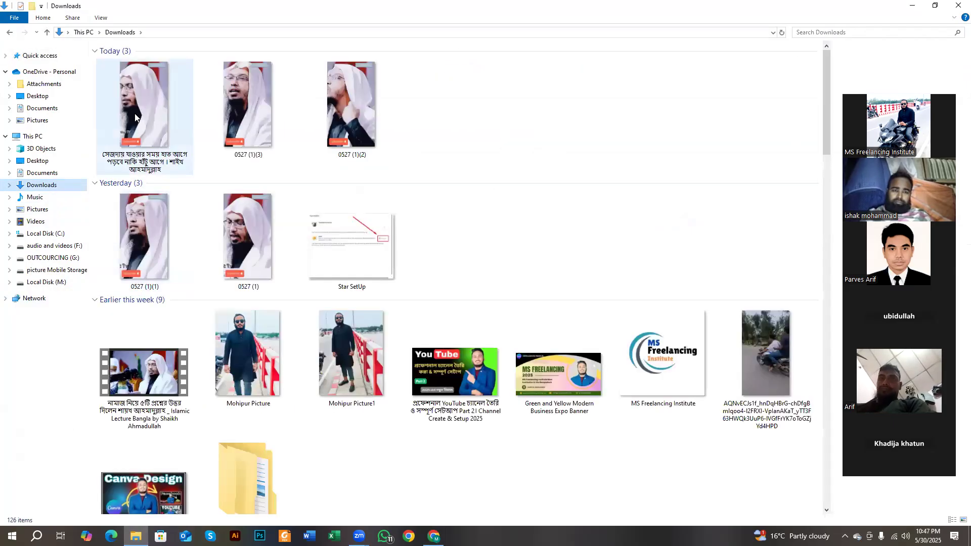
double_click(246, 226)
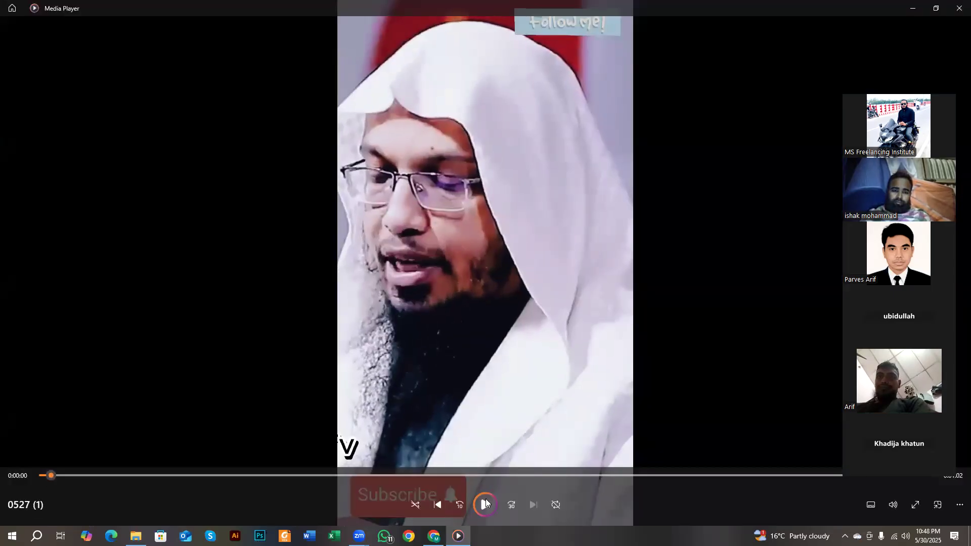
- Preview the first ten seconds of 0527 (1) from the start, then switch back to Chrome
left_click(486, 502)
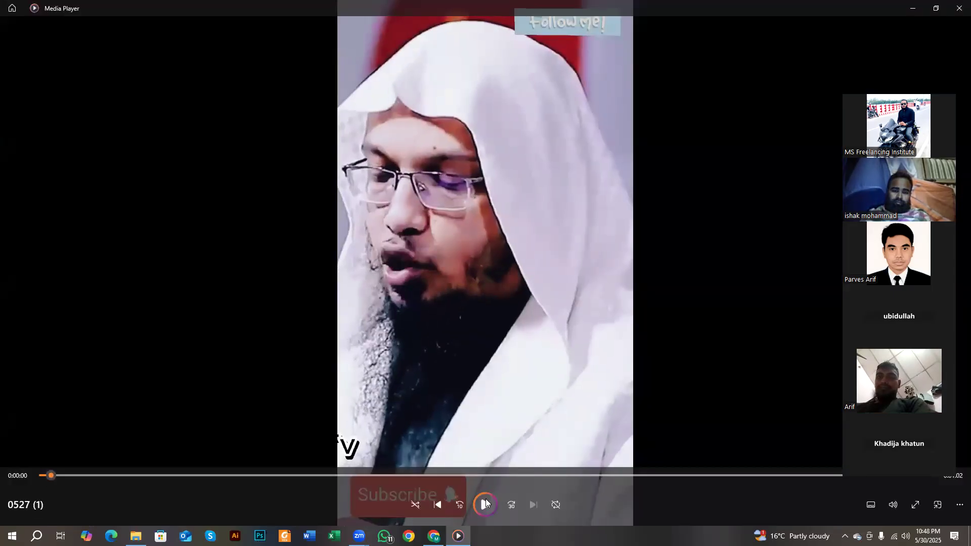
left_click_drag(51, 474, 40, 475)
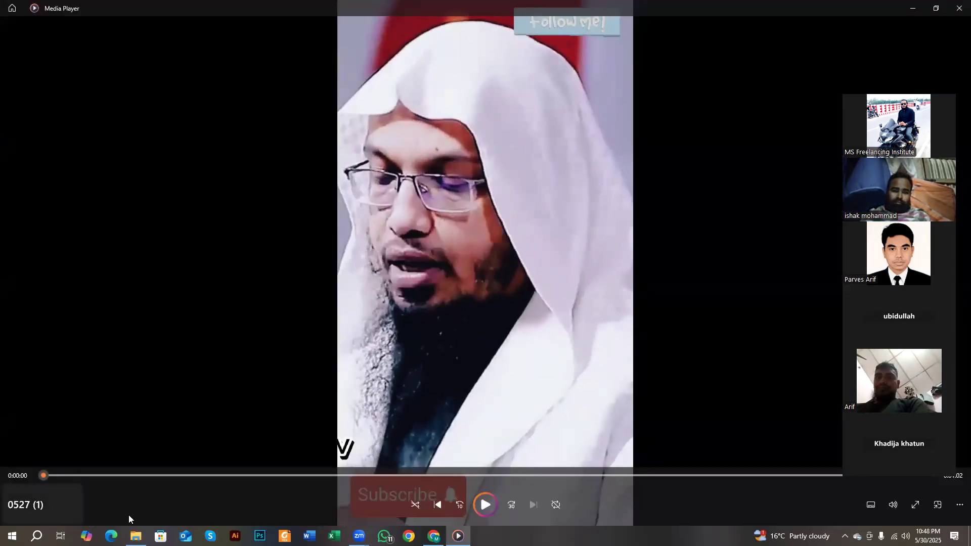
left_click(484, 503)
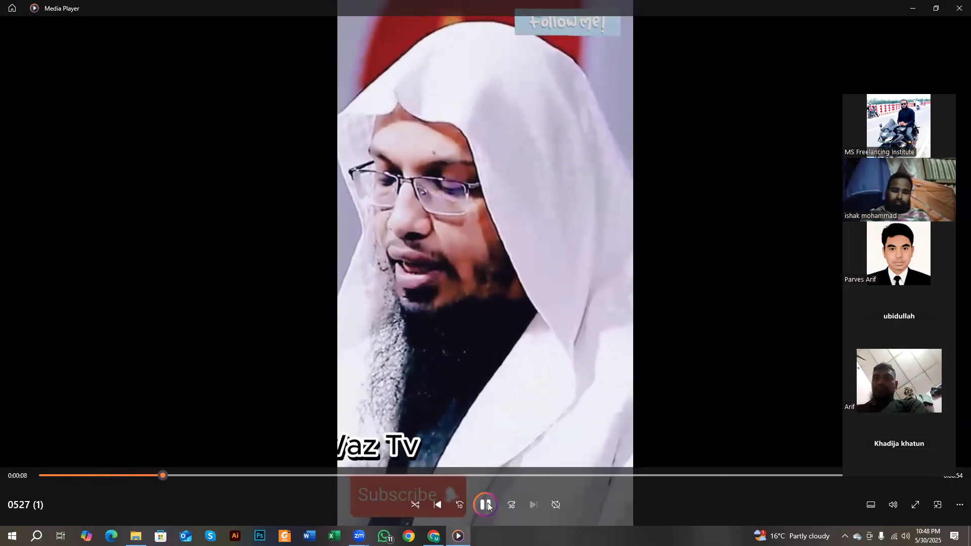
left_click(486, 503)
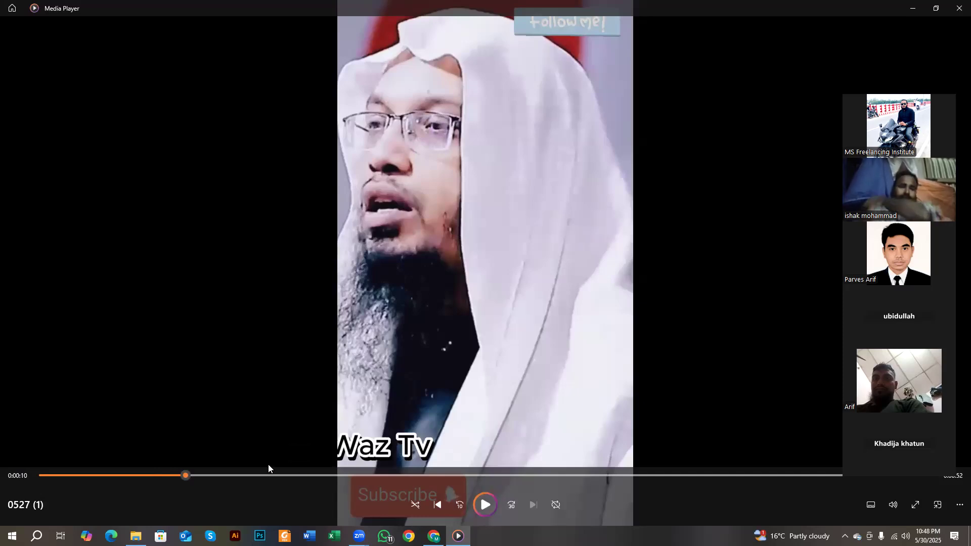
key("alt+Tab")
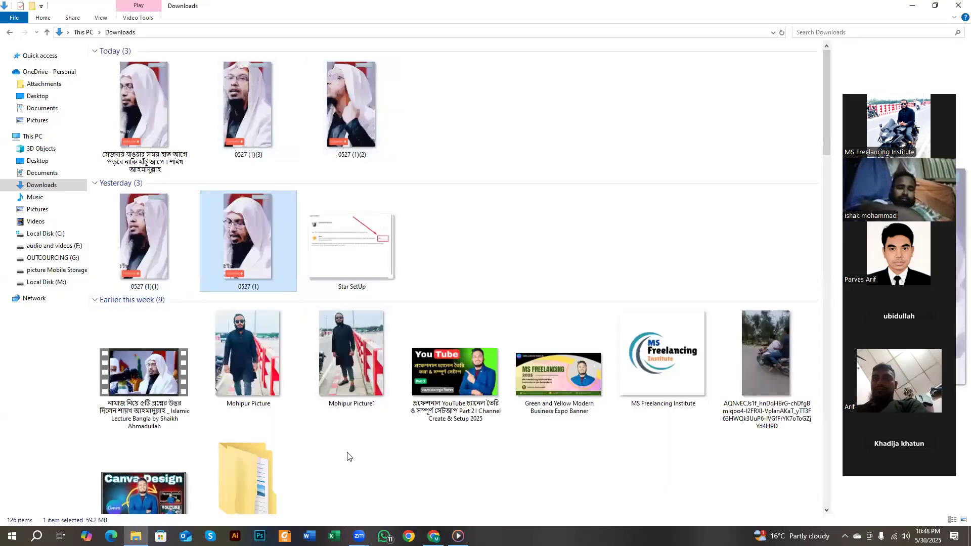
left_click(433, 536)
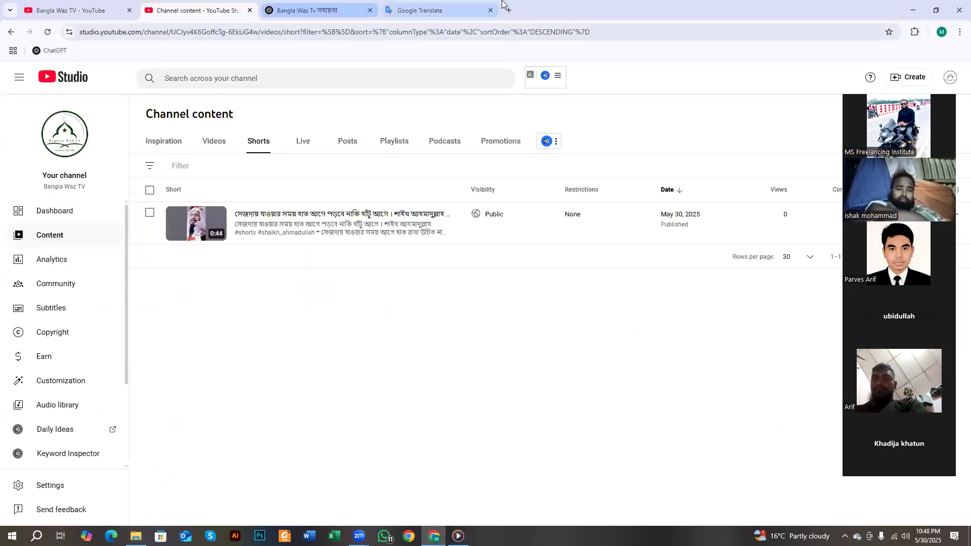
- In Google Translate, dictate the Bengali question about the muezzin's recitation mistake, then cut it out
left_click(436, 10)
left_click(465, 166)
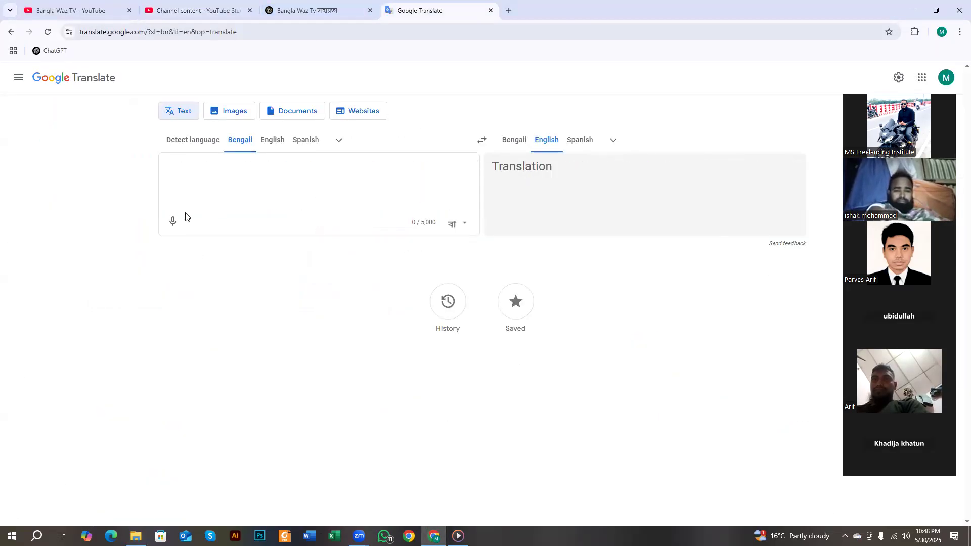
left_click(174, 222)
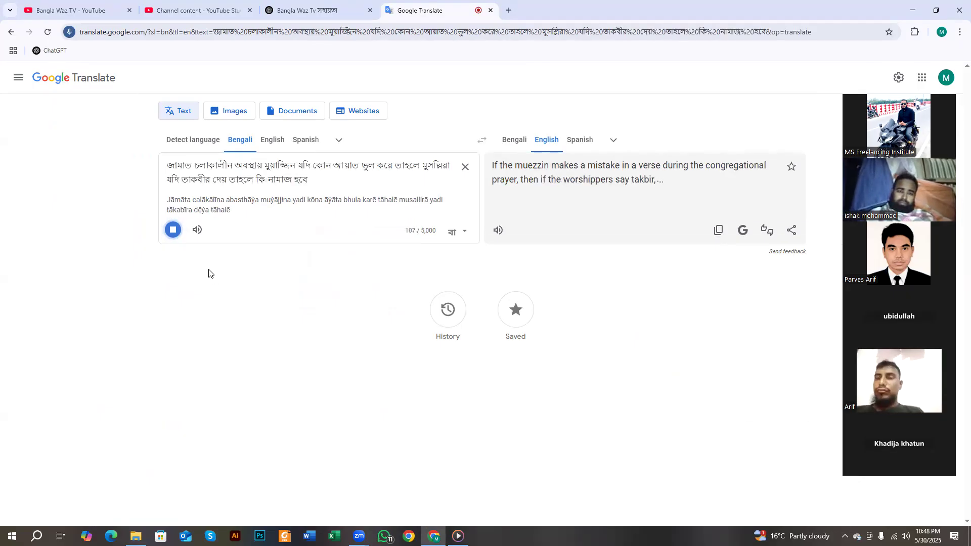
left_click(174, 236)
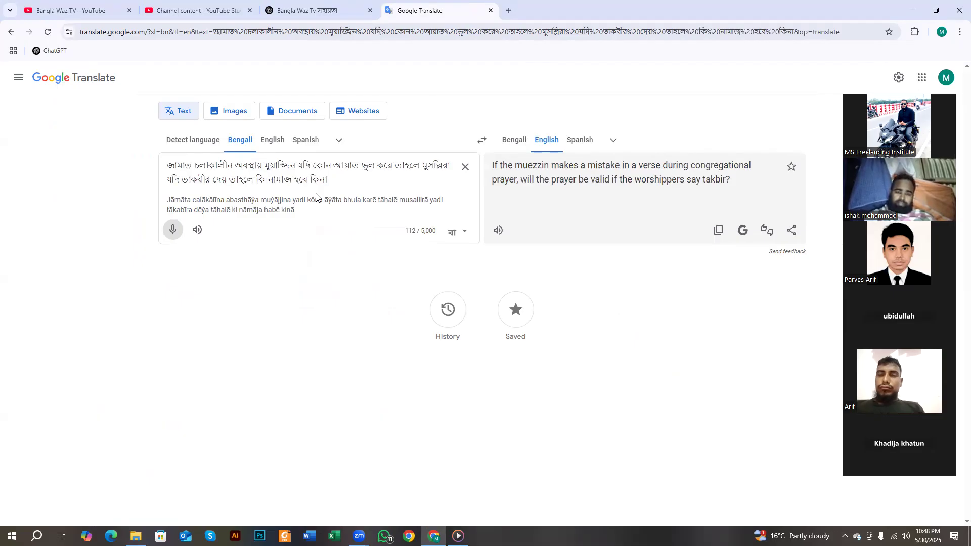
key("ctrl+a")
right_click(308, 184)
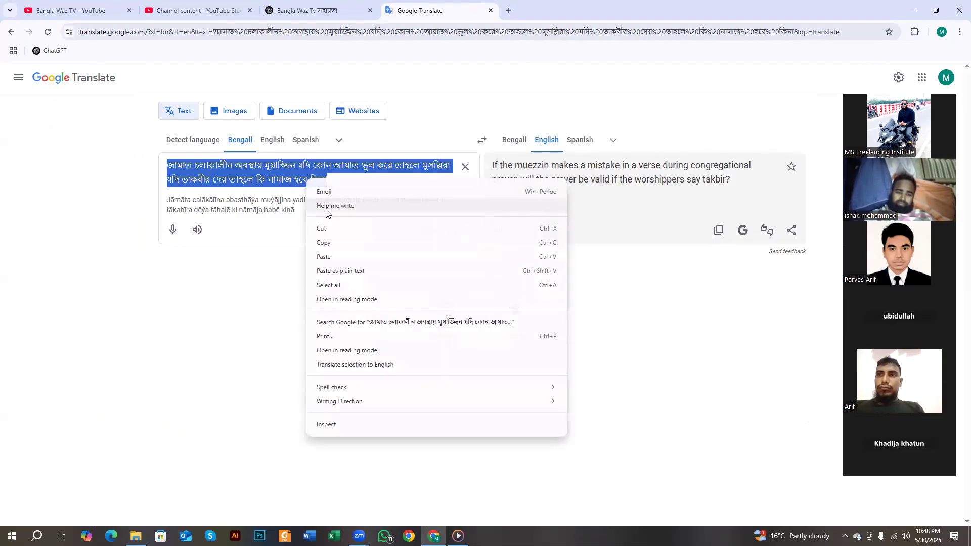
left_click(326, 228)
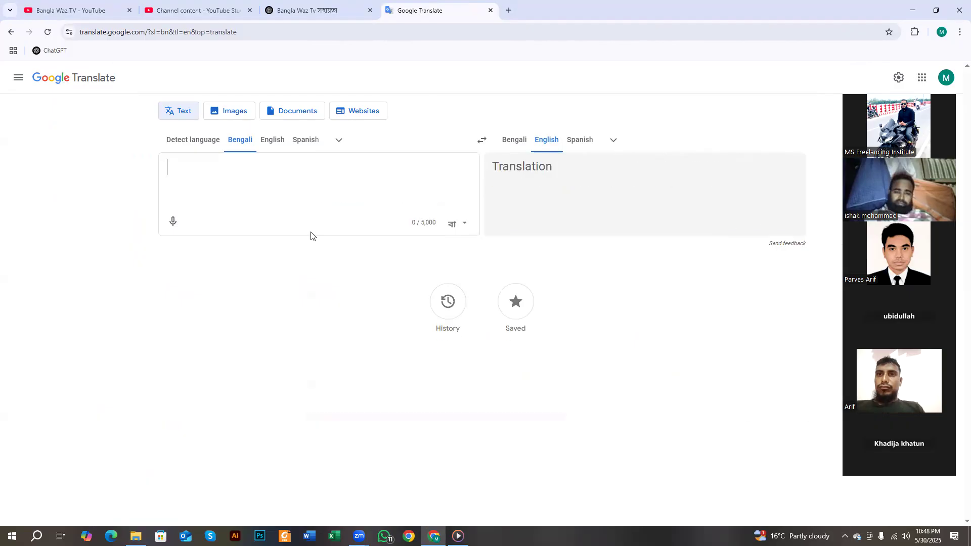
- Dictate the speaker's name, paste the question before it, then clear the source box
left_click(173, 224)
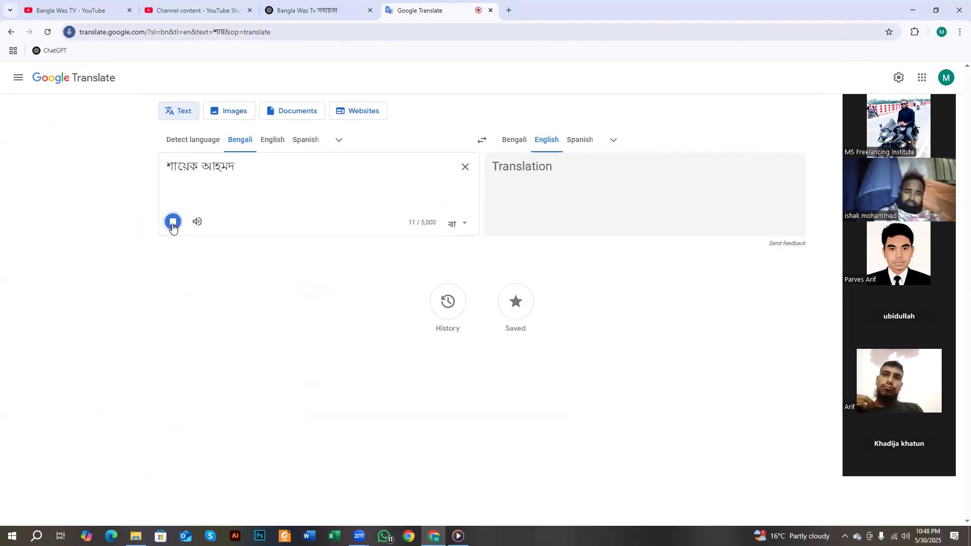
left_click(173, 223)
left_click(175, 163)
left_click(169, 161)
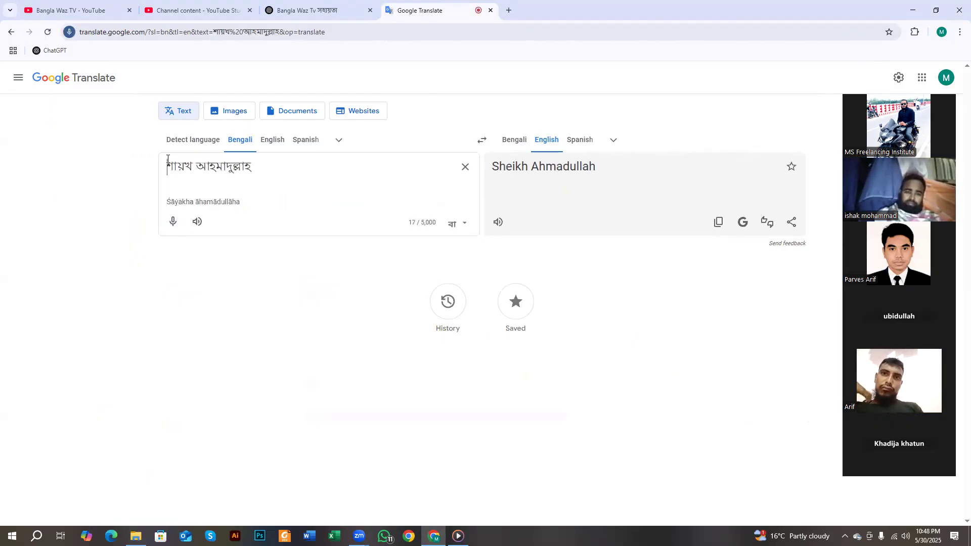
key("ctrl+v")
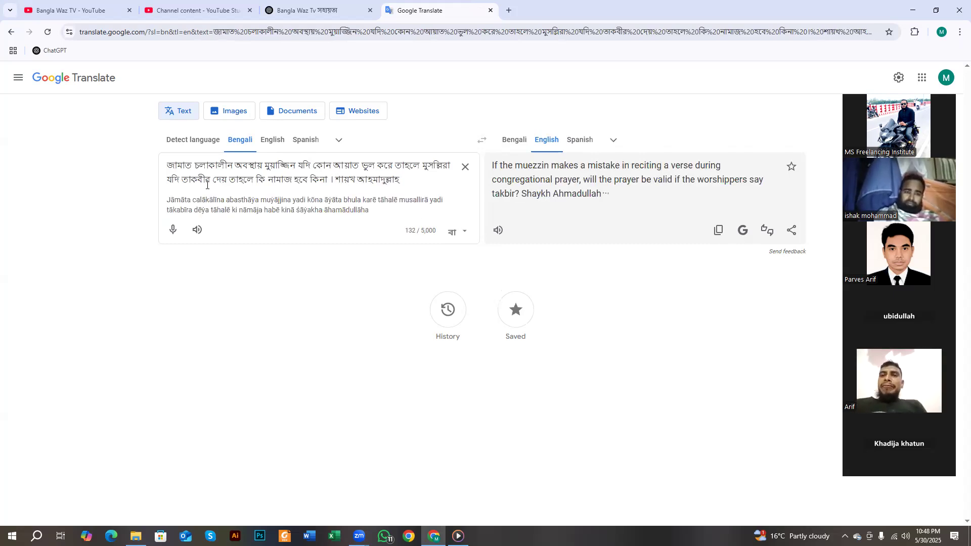
key("ctrl+a")
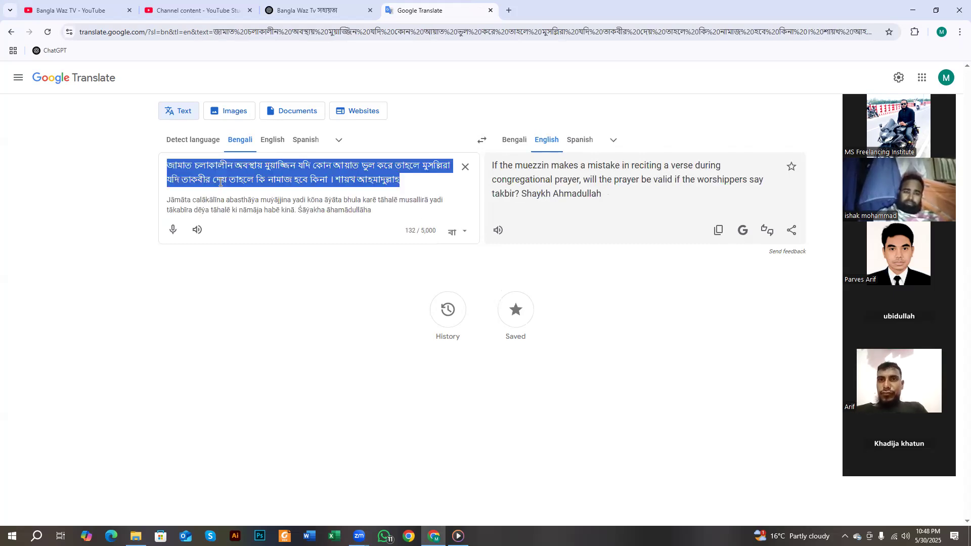
left_click(467, 166)
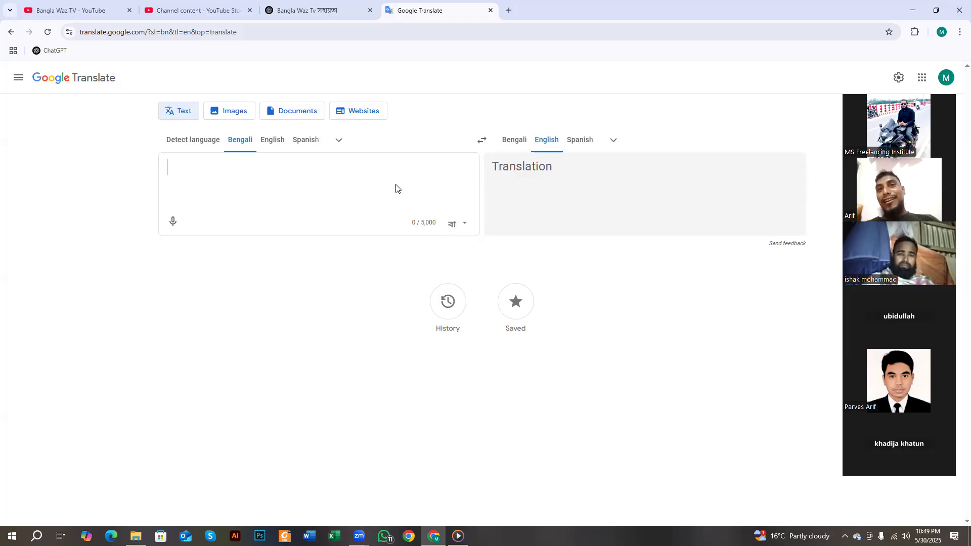
left_click(396, 188)
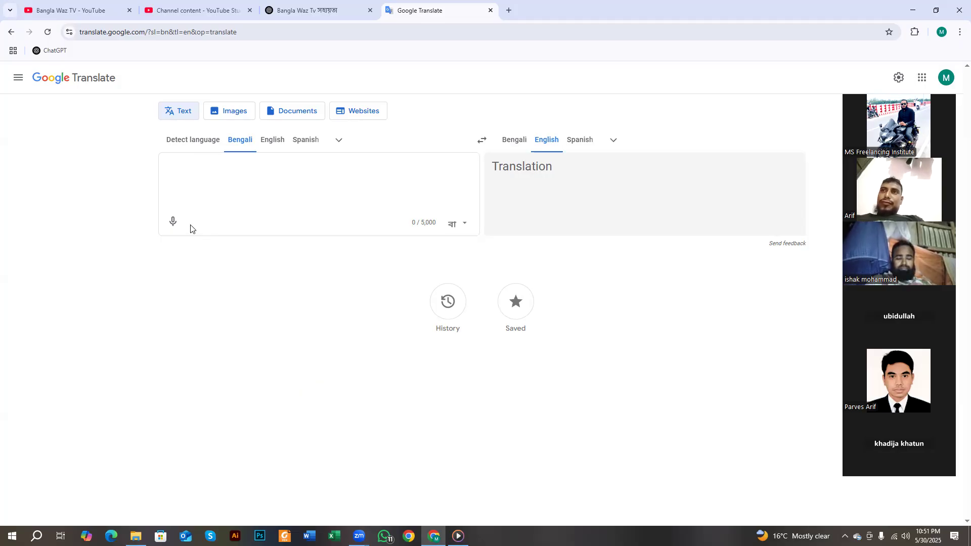
- Dictate a Bengali request for an SEO title, description, tags and hashtags
left_click(173, 221)
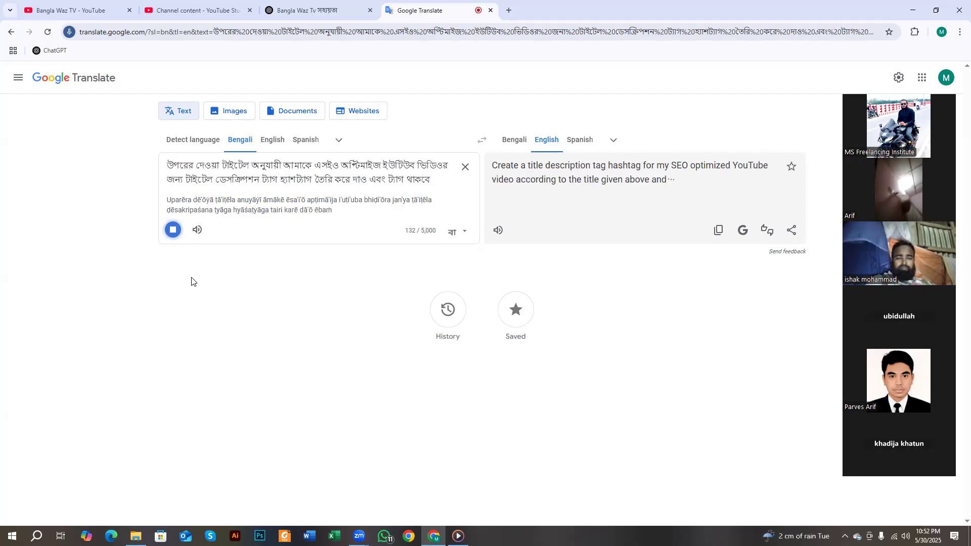
- Prepend the quoted Bengali muezzin title to the dictated request, select it all, and return to ChatGPT
left_click(174, 253)
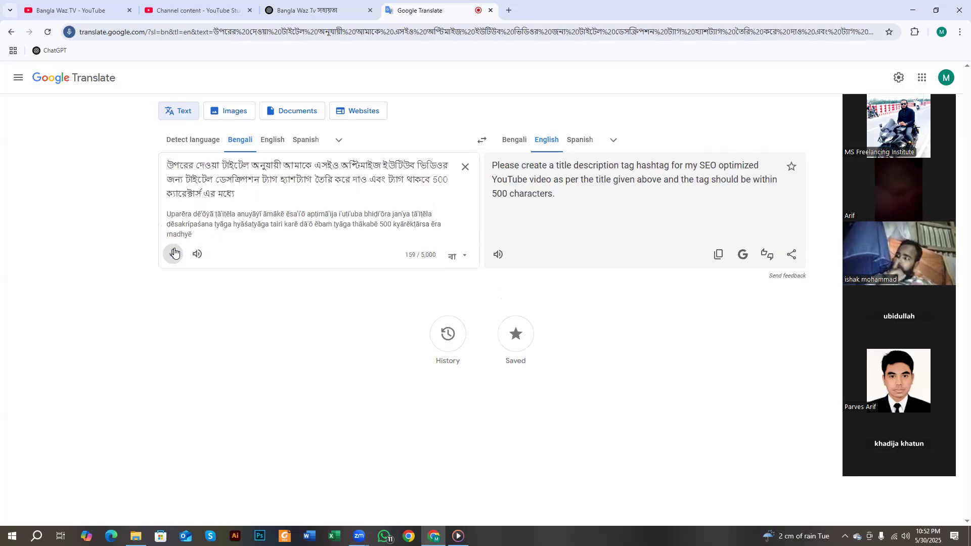
left_click(167, 165)
key("ctrl+v")
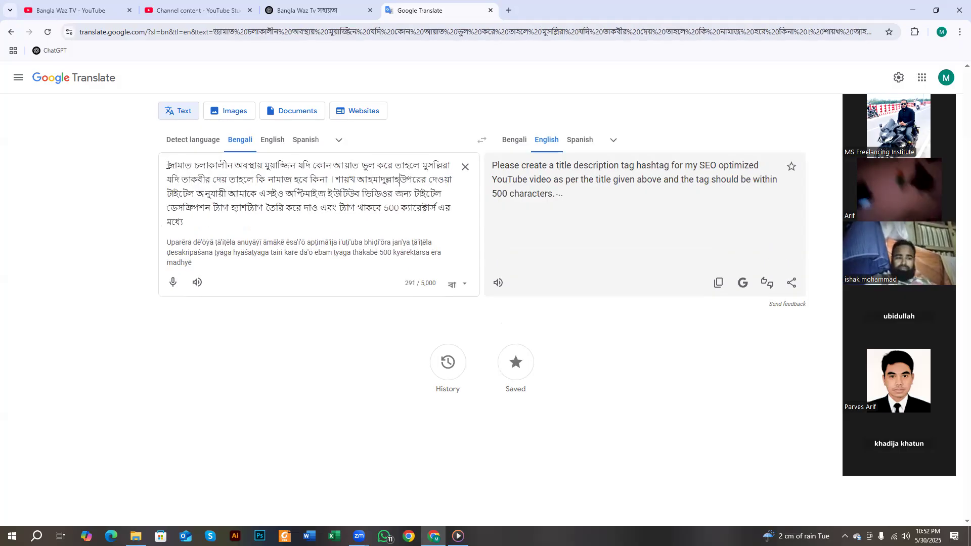
type("\"")
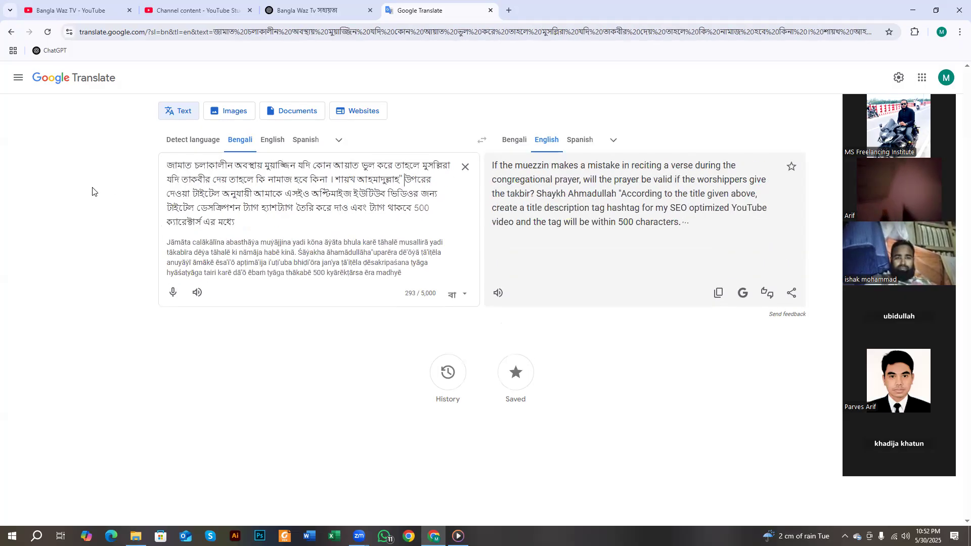
left_click(165, 166)
type("\"")
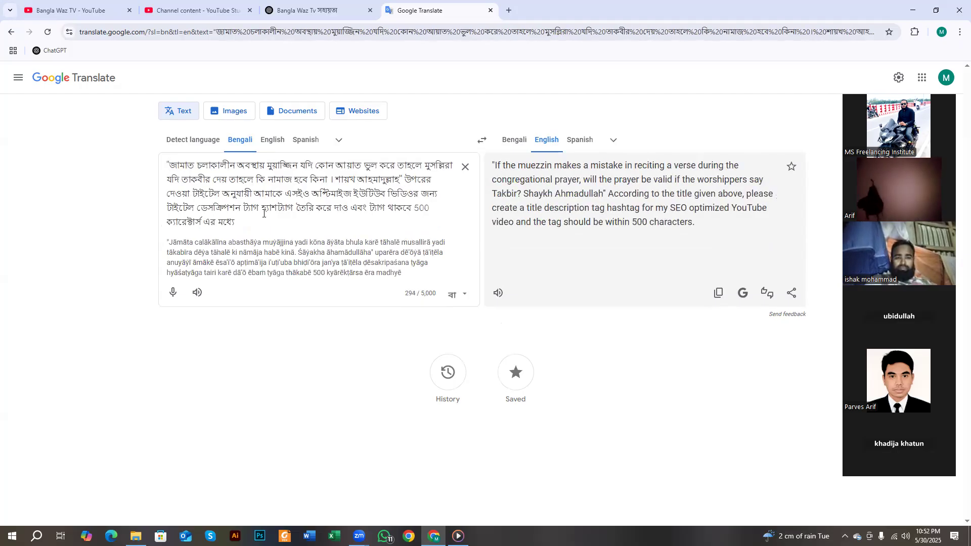
key("ctrl+a")
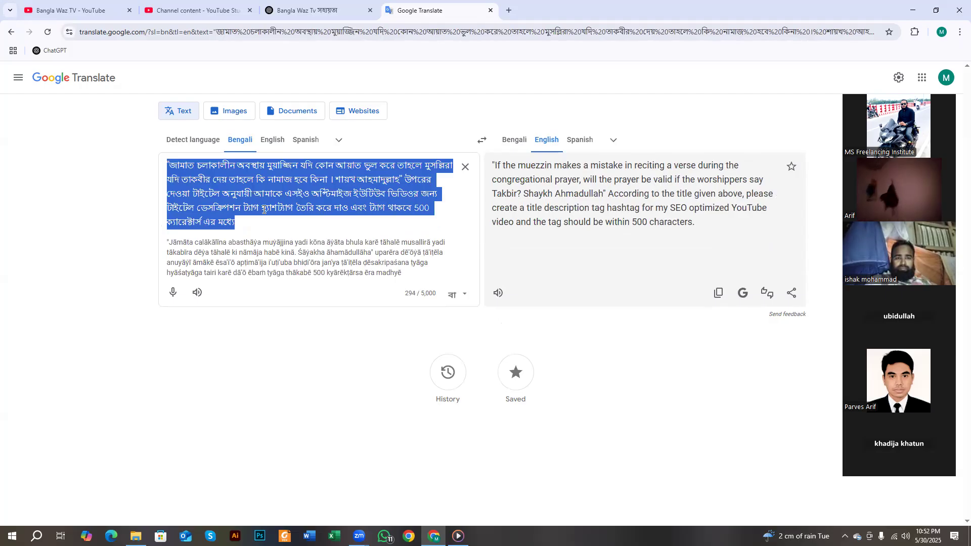
left_click(303, 11)
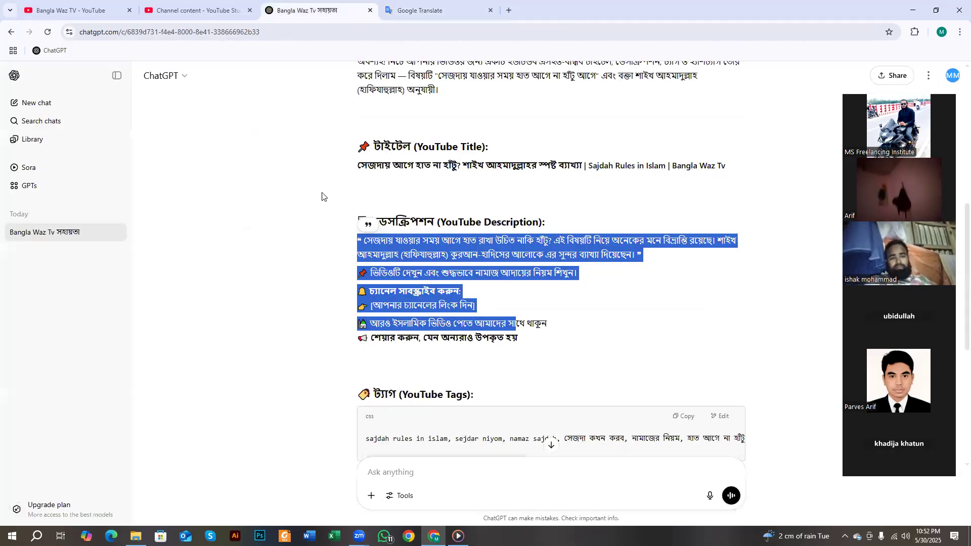
- Paste the Bengali SEO request into ChatGPT and send it
left_click(433, 481)
key("ctrl+v")
key("Return")
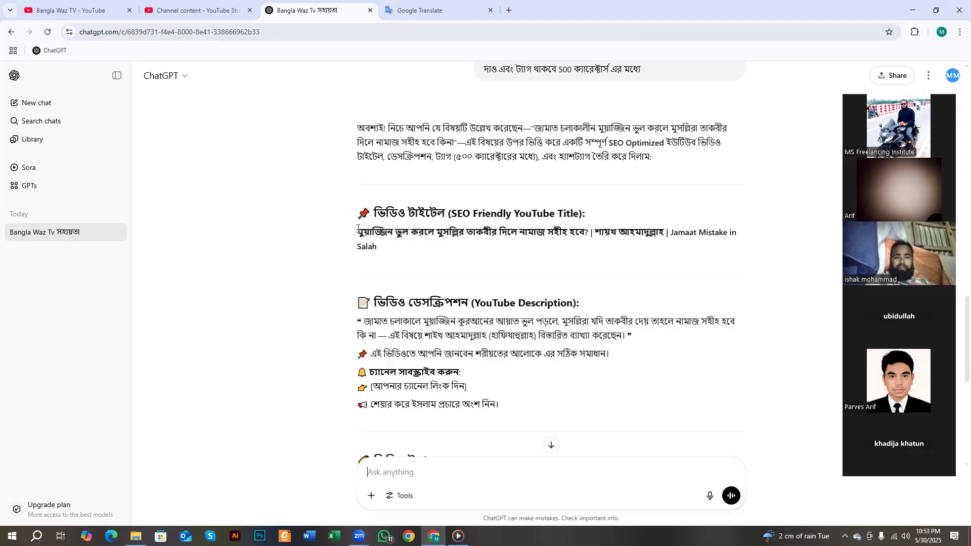
- Copy ChatGPT's generated video title and go back to Google Translate
triple_click(367, 244)
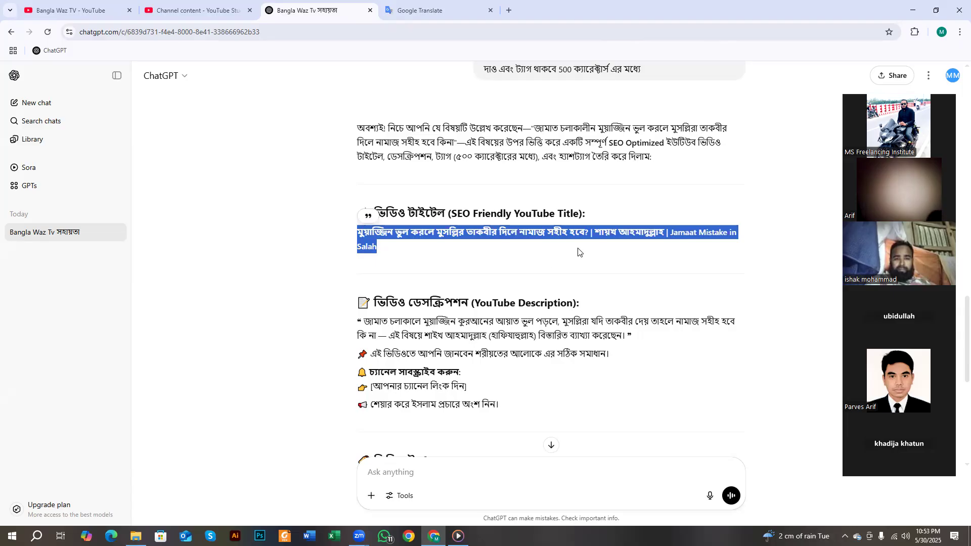
left_click(589, 234)
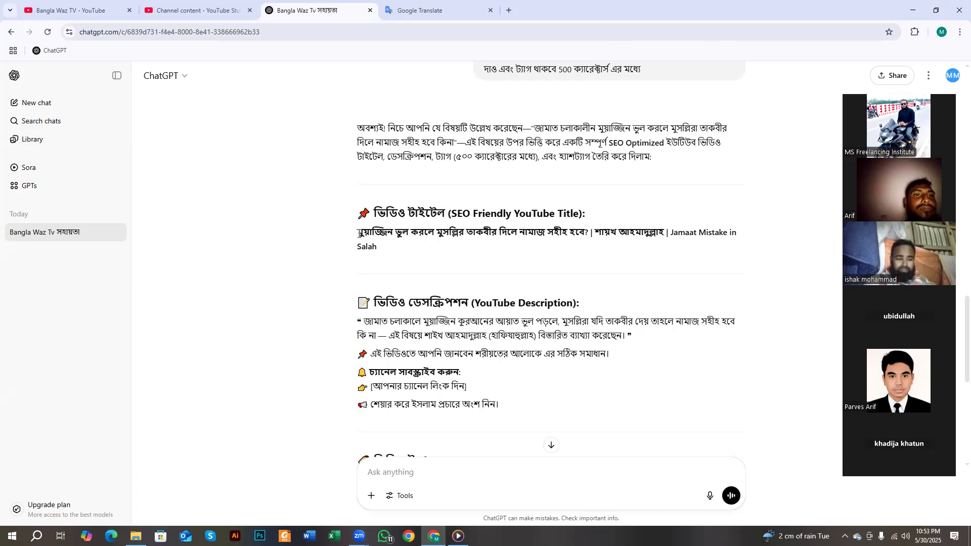
triple_click(380, 233)
right_click(380, 233)
left_click(399, 243)
left_click(409, 2)
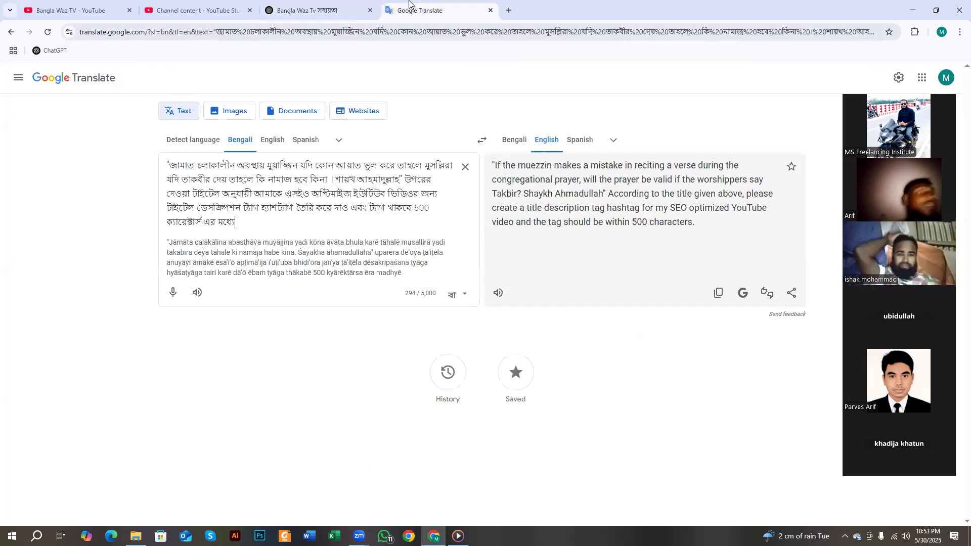
- Paste the generated title, replace its | bars with । and delete the question mark
left_click(465, 167)
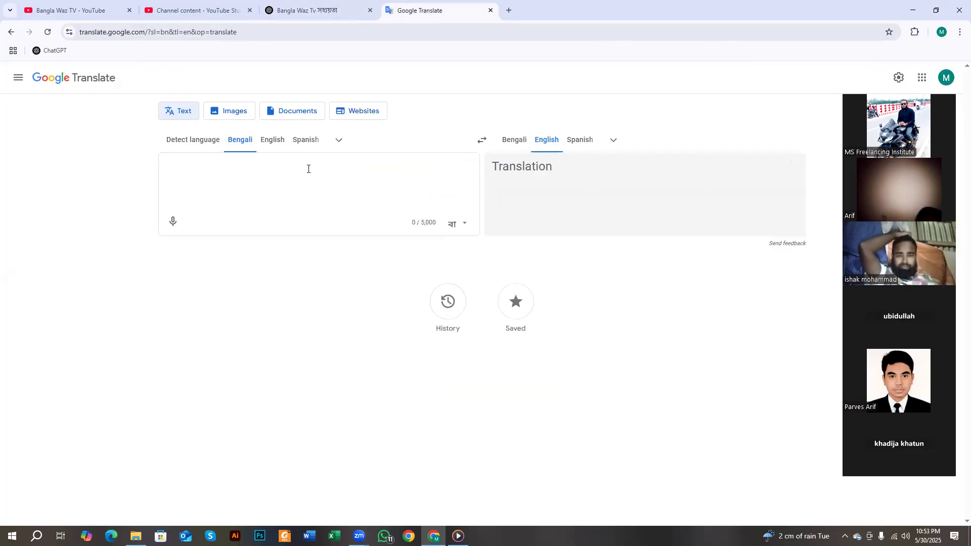
key("ctrl+v")
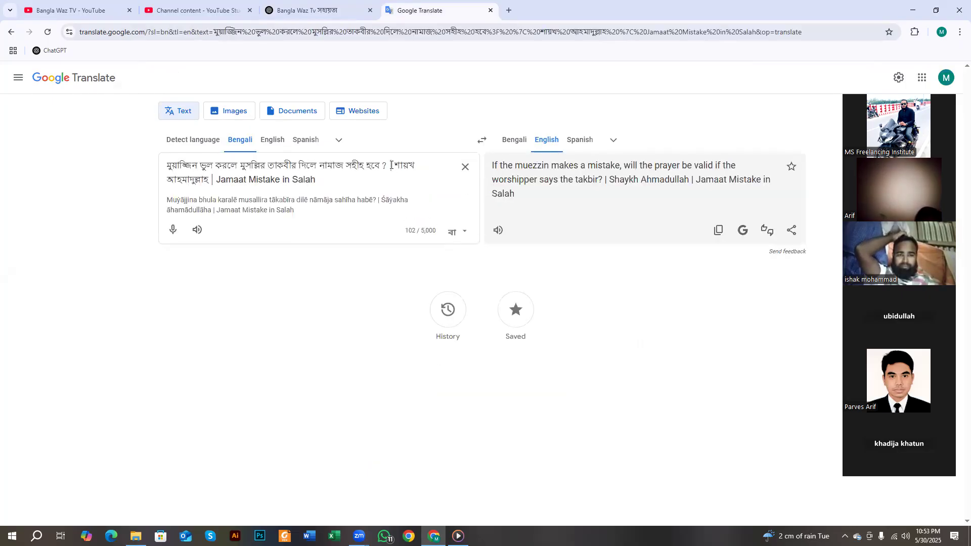
type("।")
double_click(382, 165)
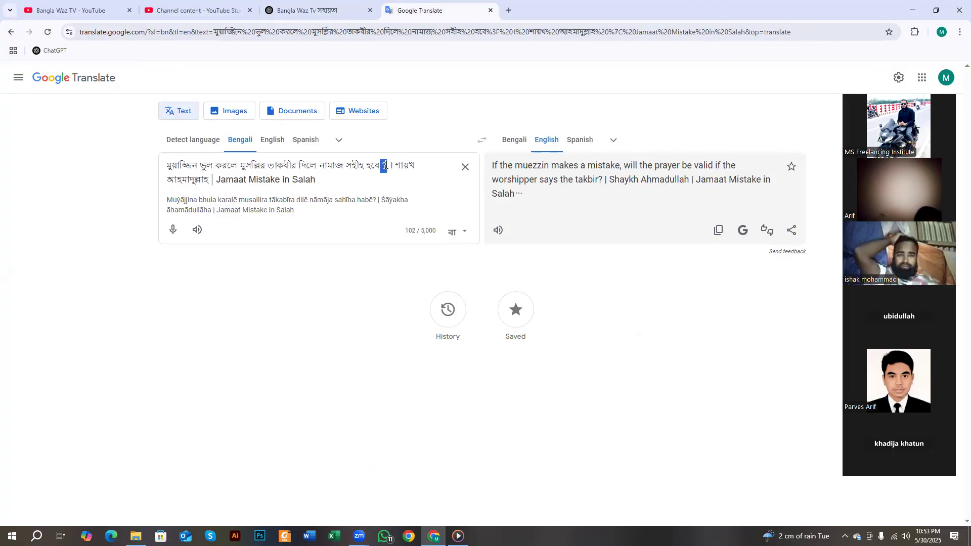
key("BackSpace")
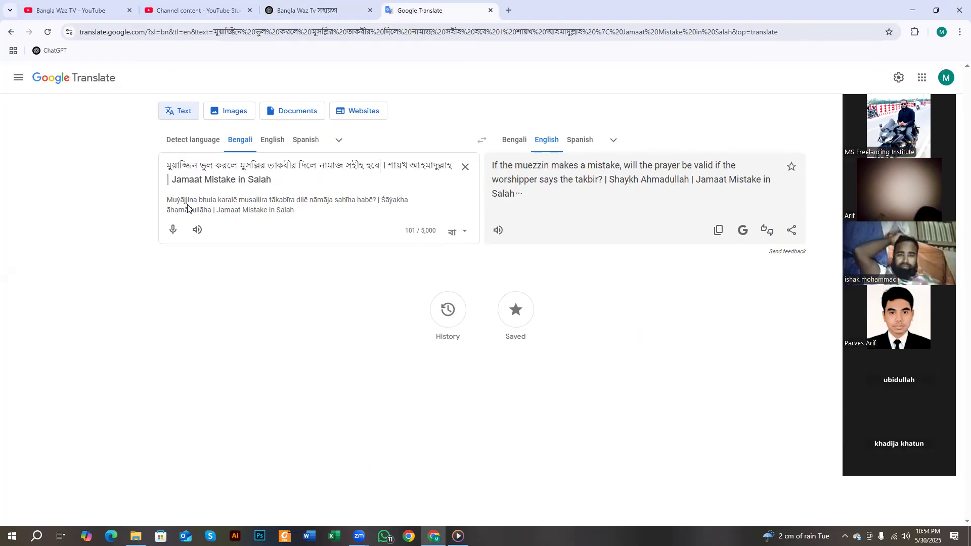
double_click(168, 179)
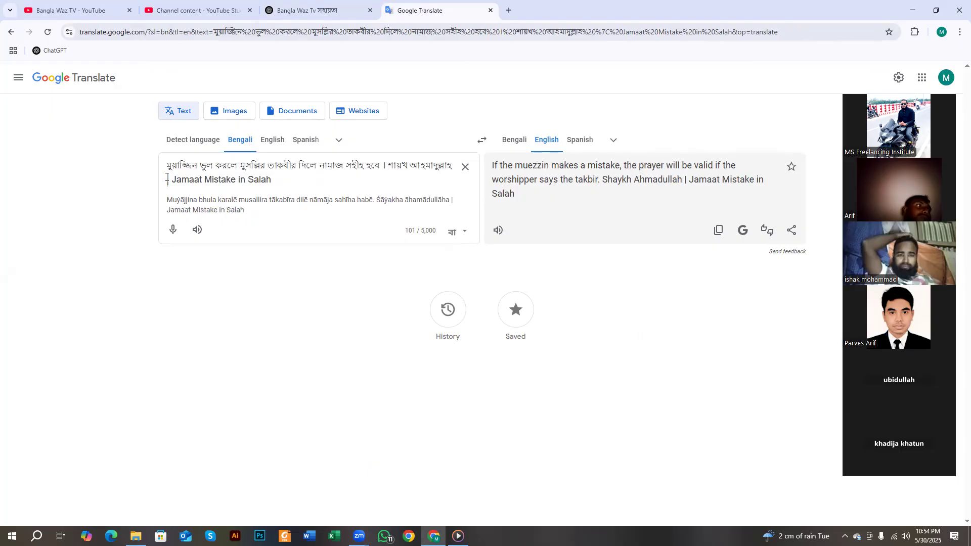
type("।")
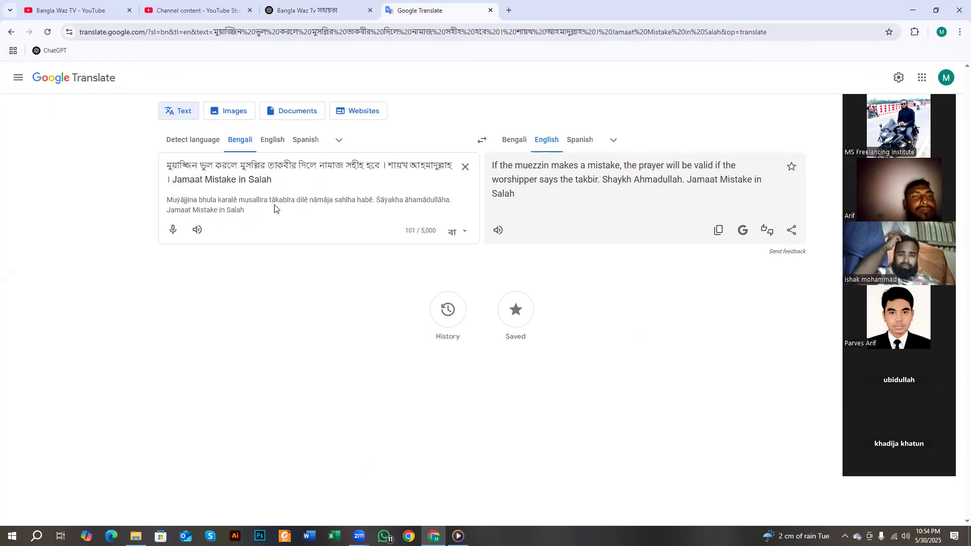
- Delete the English 'Jamaat Mistake in Salah' line and select the remaining 76-character Bengali title
key("ctrl+a")
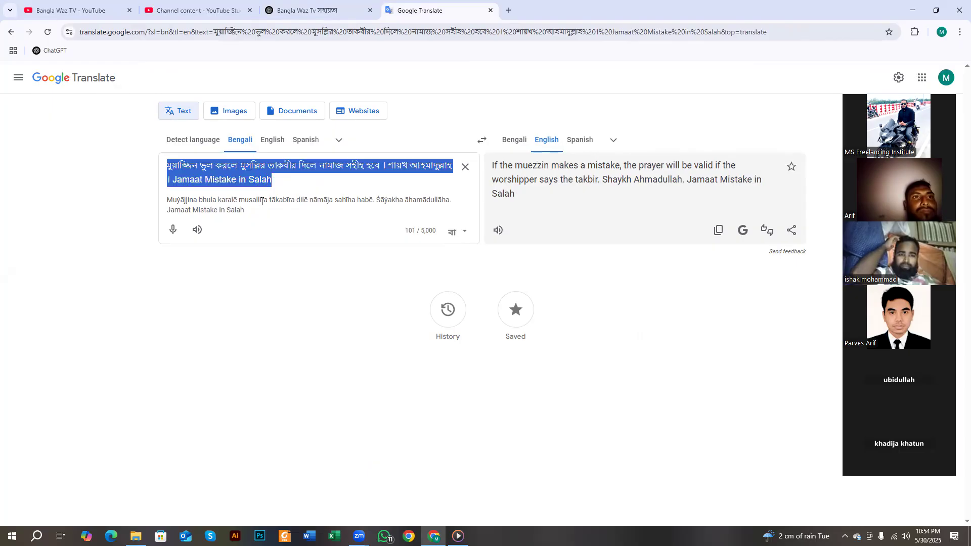
left_click(322, 177)
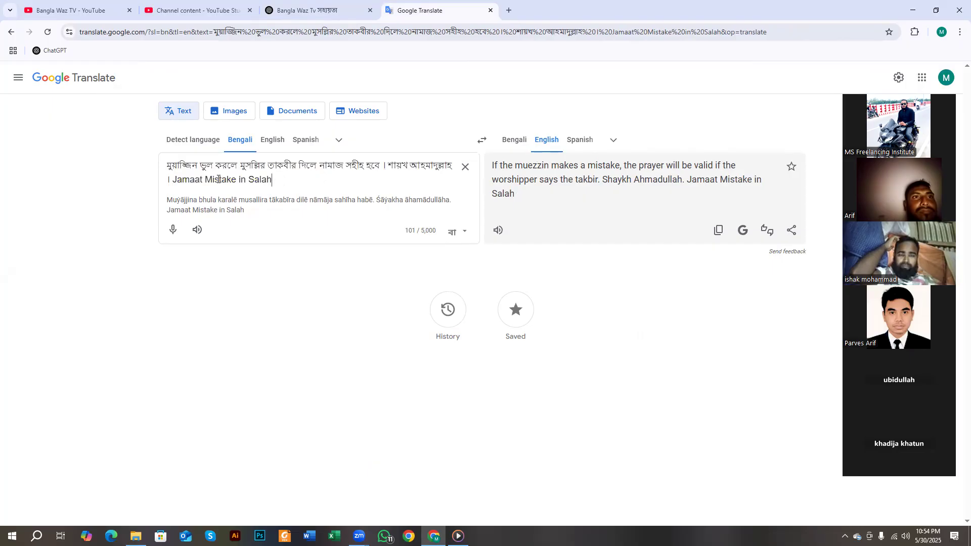
left_click_drag(272, 179, 166, 182)
key("BackSpace")
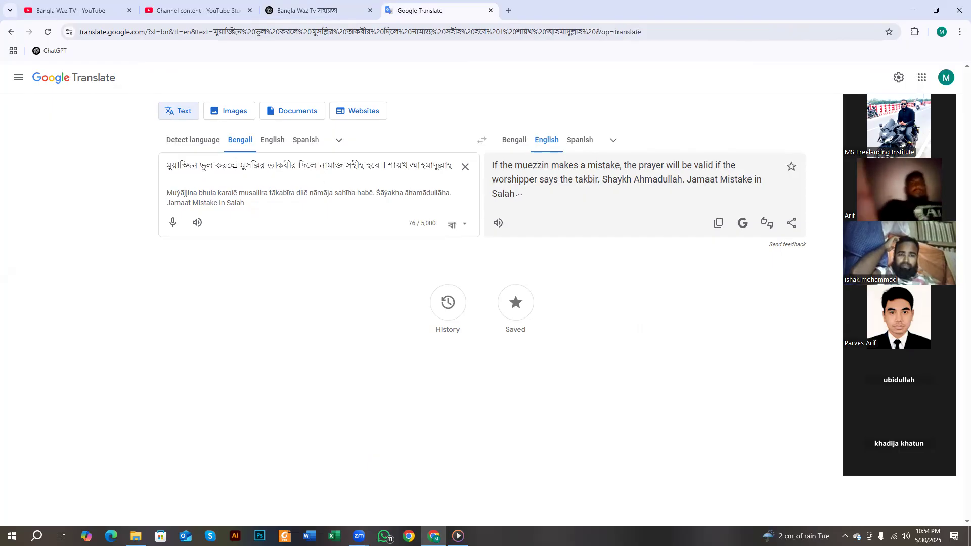
triple_click(235, 178)
key("ctrl+c")
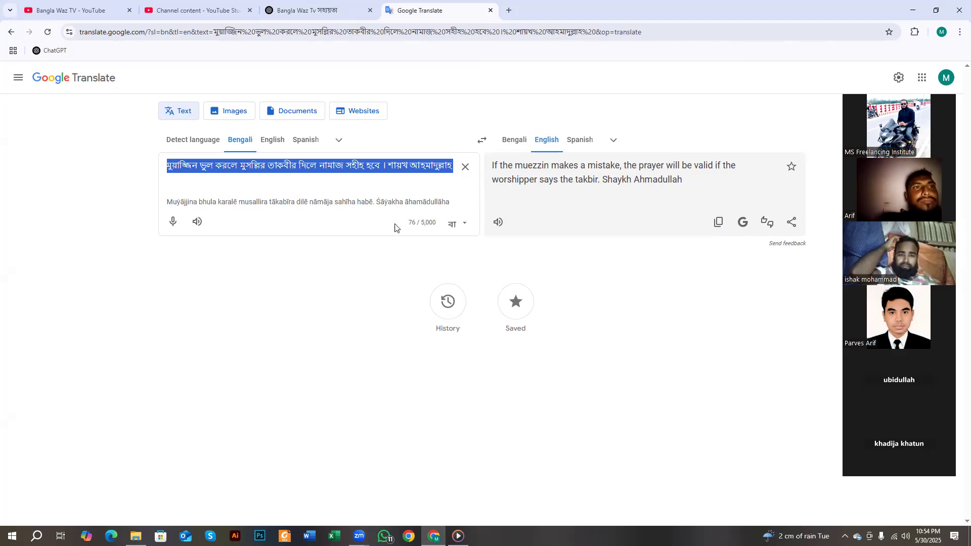
- Try renaming 0527 (1) in Downloads to the pasted Bengali title, trimming the trailing space
left_click(136, 536)
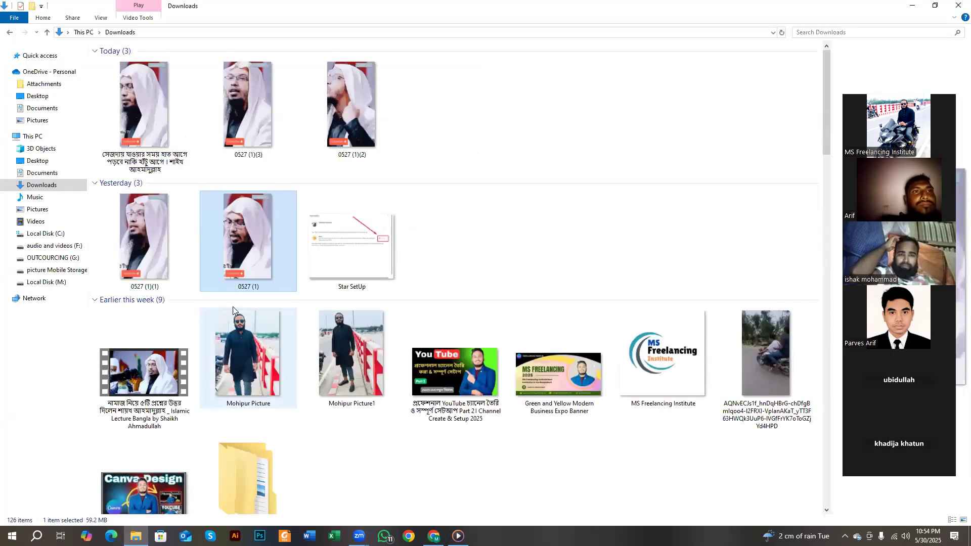
right_click(246, 229)
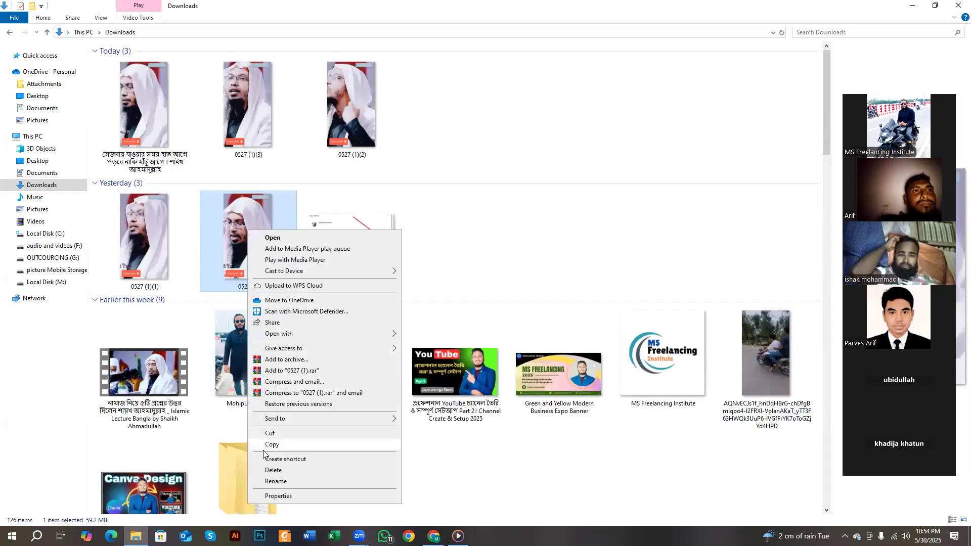
left_click(272, 481)
key("ctrl+v")
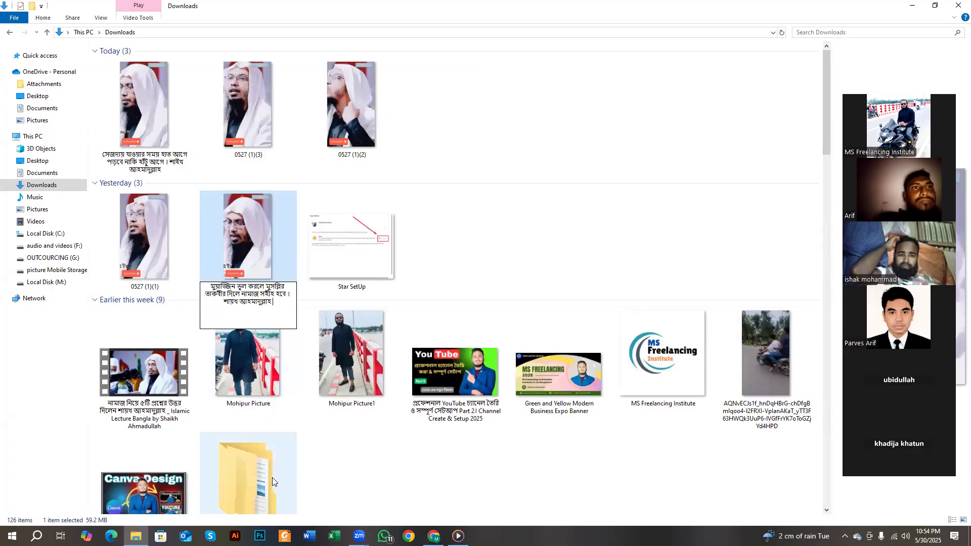
key("BackSpace")
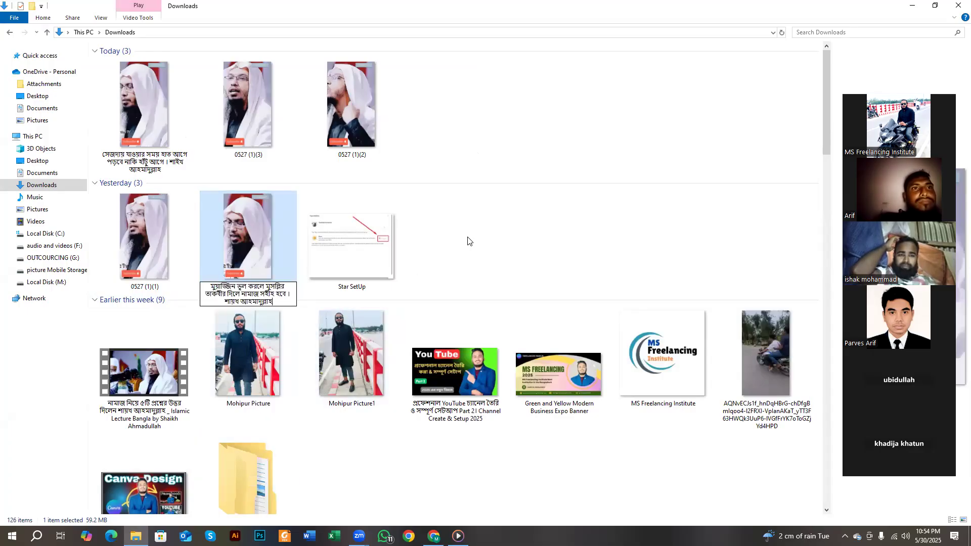
key("Return")
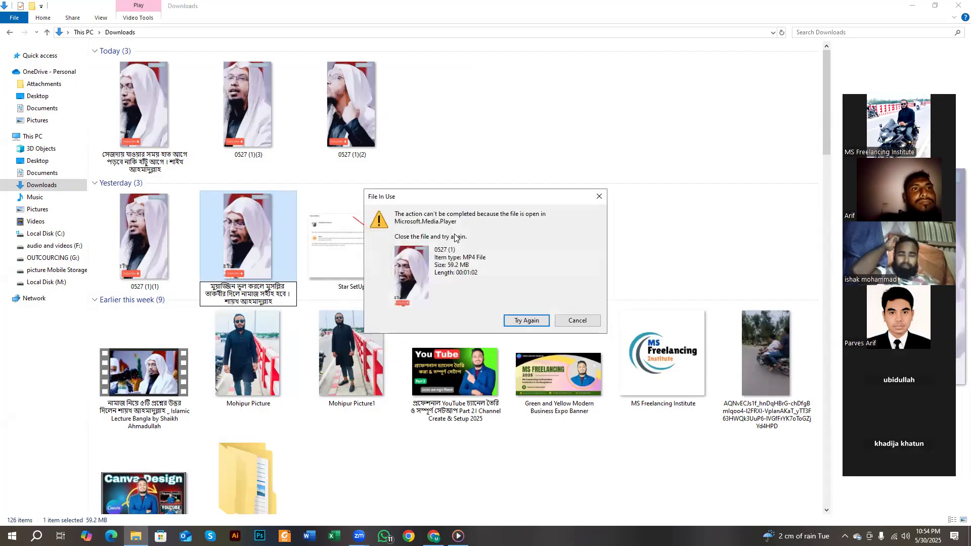
- Close Media Player holding the file, then rename 0527 (1) to the Bengali title again
left_click(527, 321)
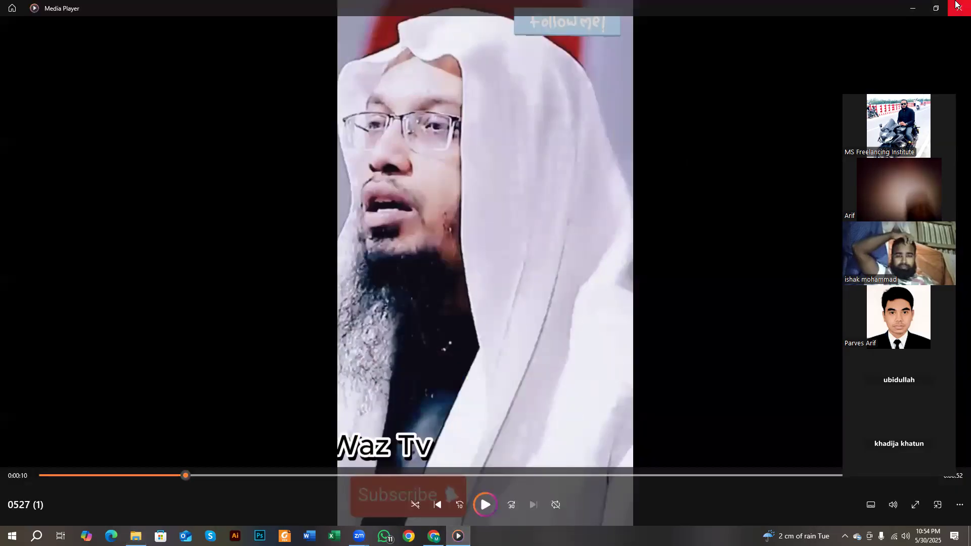
left_click(955, 4)
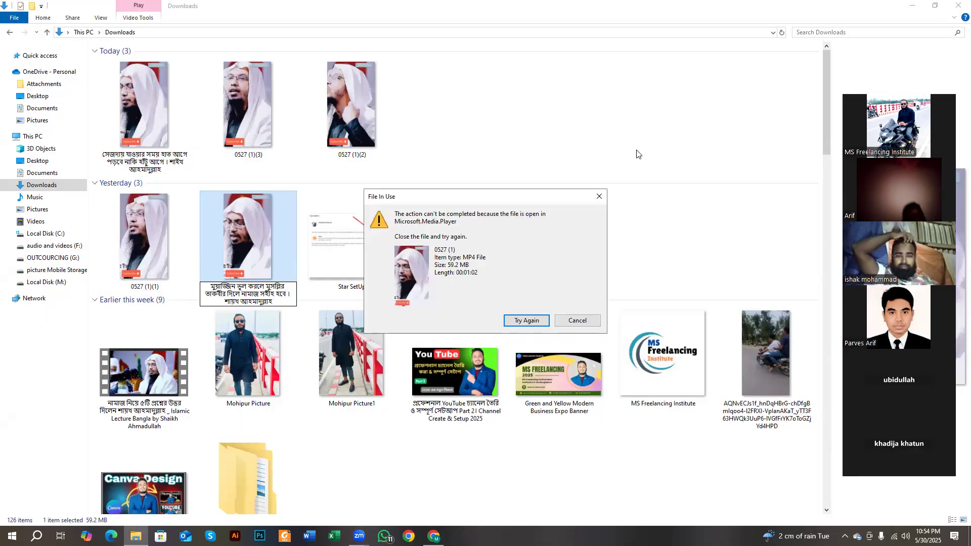
left_click(578, 319)
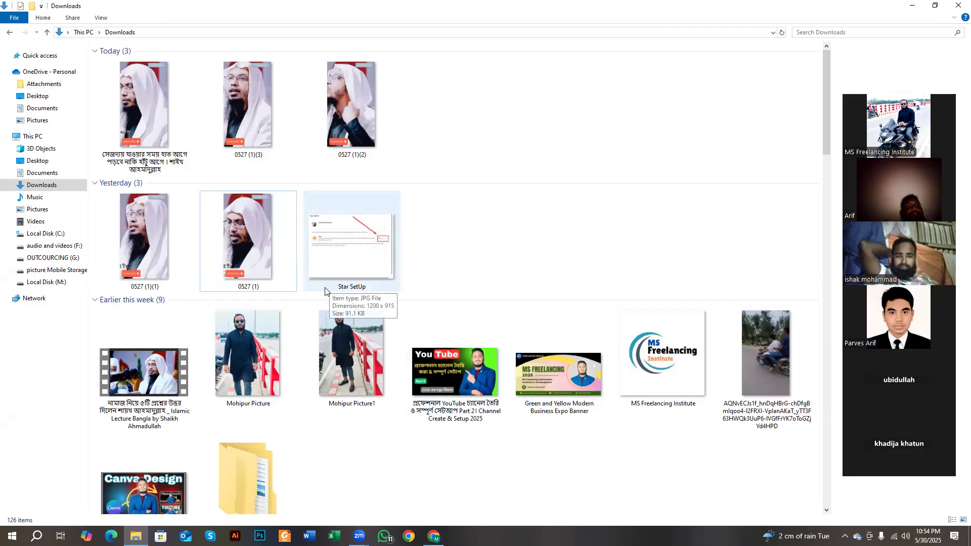
right_click(263, 248)
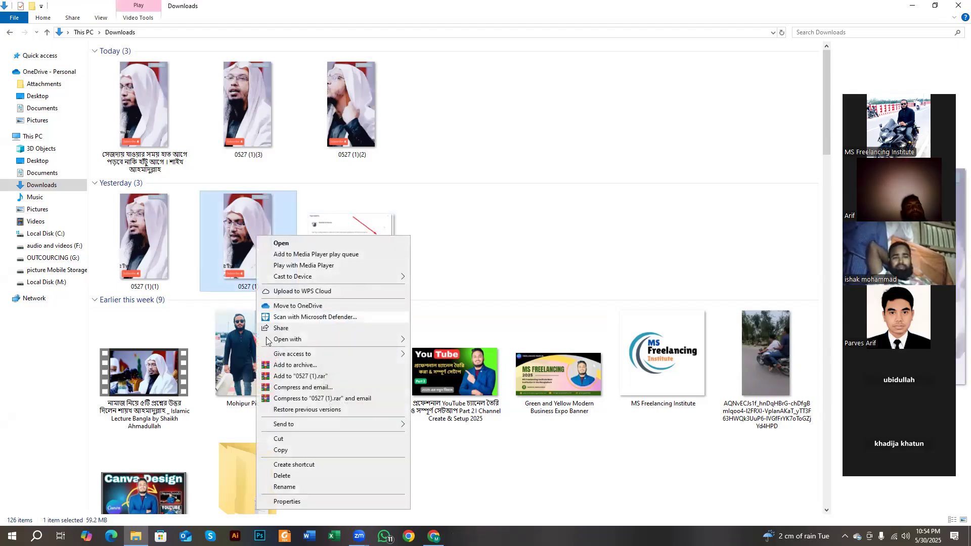
left_click(296, 491)
type("মুয়াজ্জিন ভুল করলে মুসল্লির তাকবীর দিলে নামাজ সহীহ হবে। শায়খ আহমাদুল্লাহ")
left_click(435, 242)
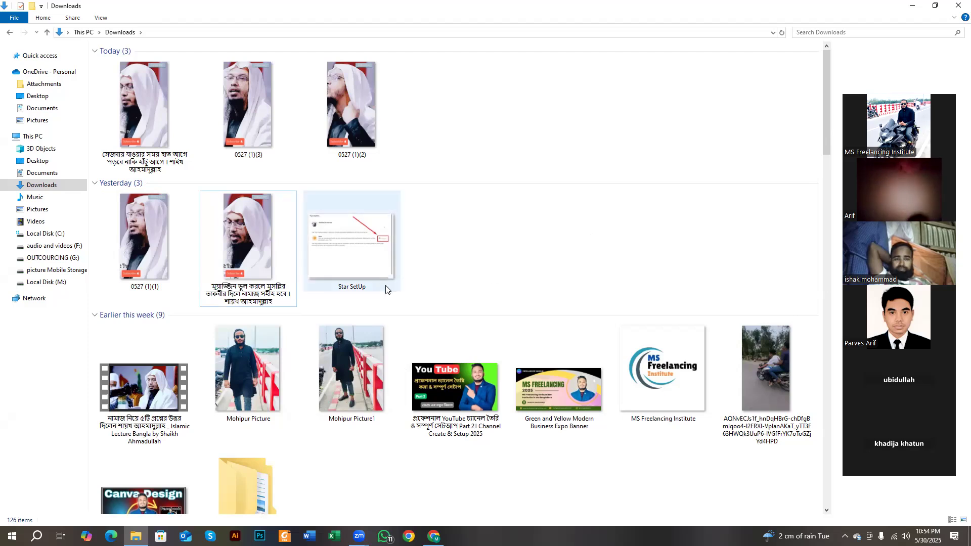
- In the clip's Properties Details, paste the Bengali Title and Subtitle and give it five stars
right_click(253, 250)
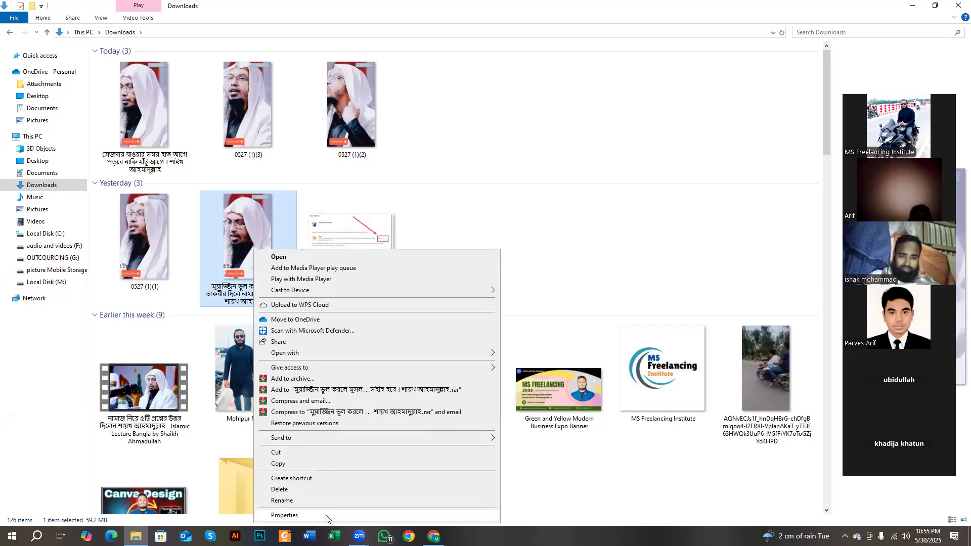
left_click(284, 515)
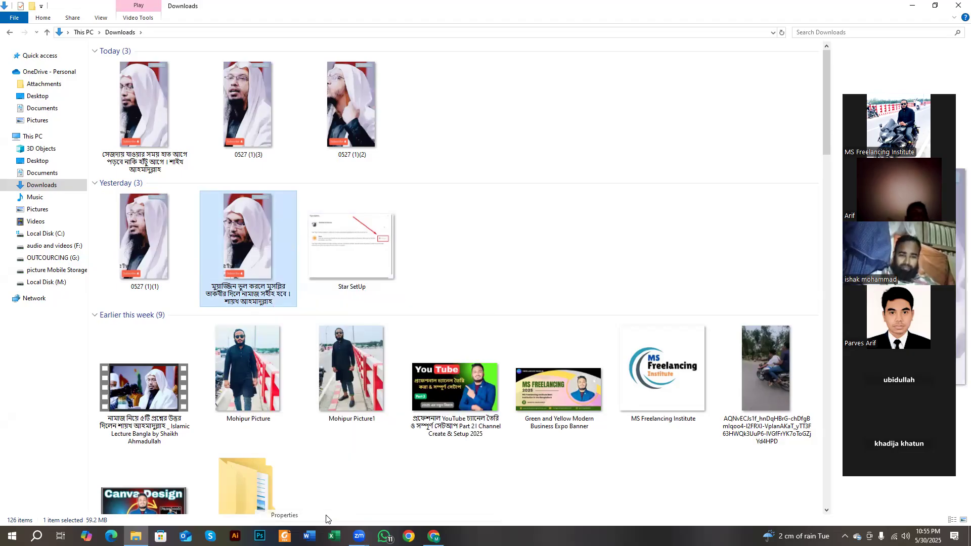
left_click(322, 273)
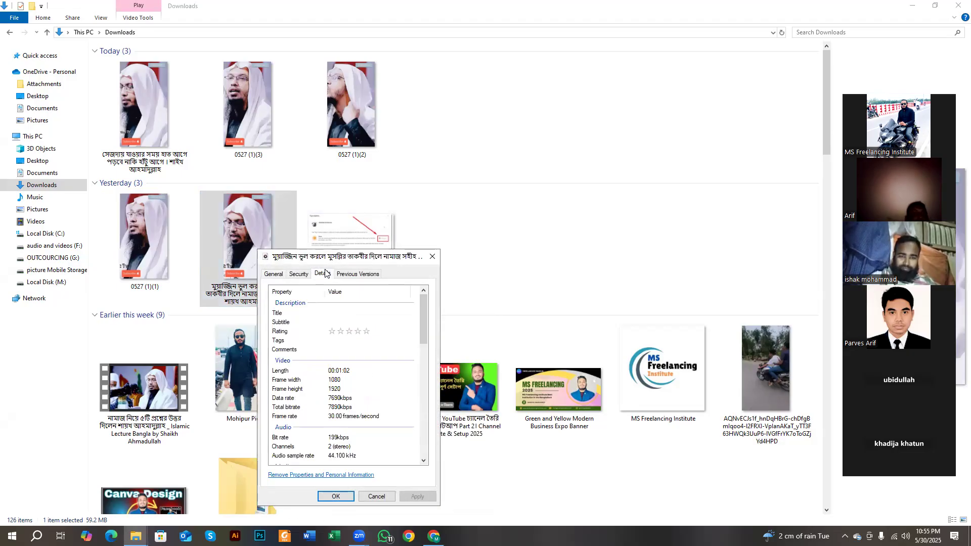
left_click(348, 312)
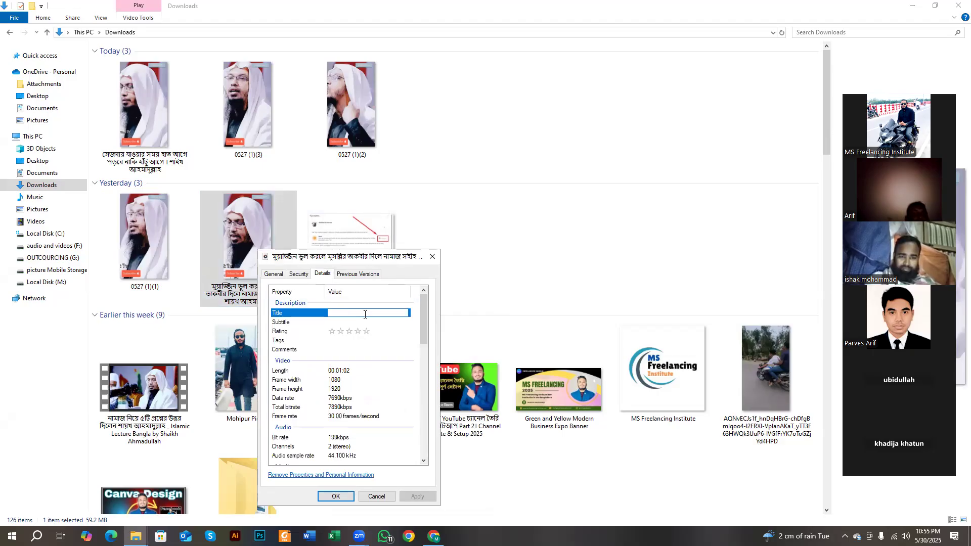
key("ctrl+v")
left_click(364, 320)
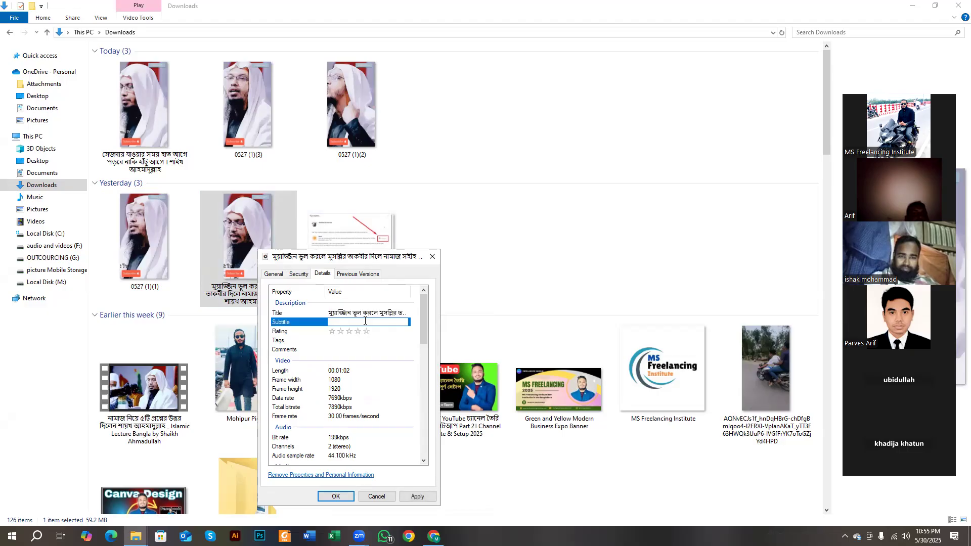
key("ctrl+v")
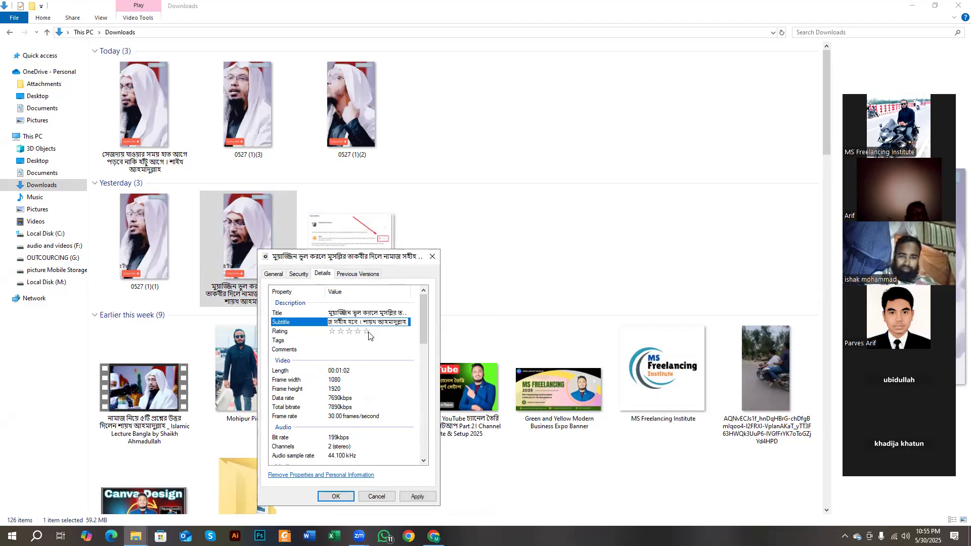
left_click(368, 333)
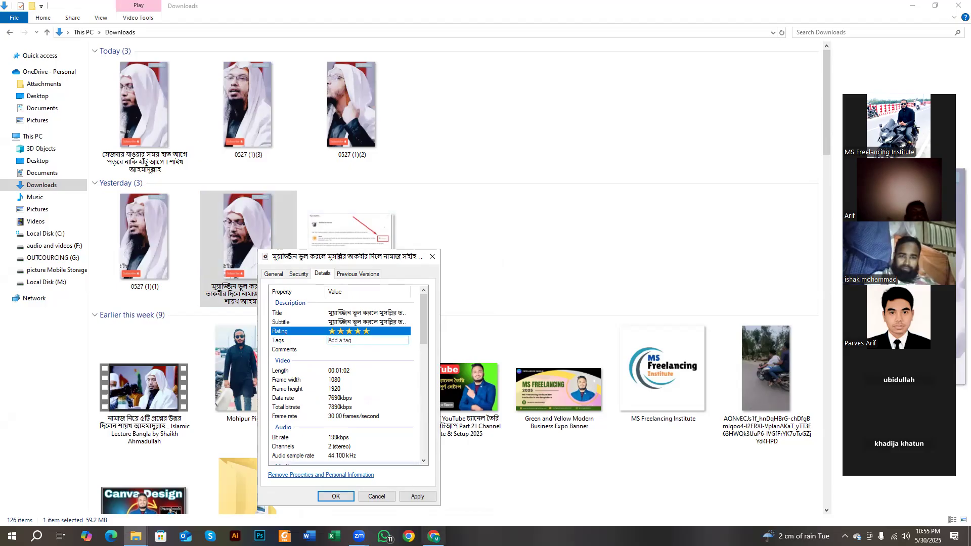
- Copy ChatGPT's suggested muezzin-mistake tags and paste them into the Tags property
left_click(433, 536)
left_click(342, 10)
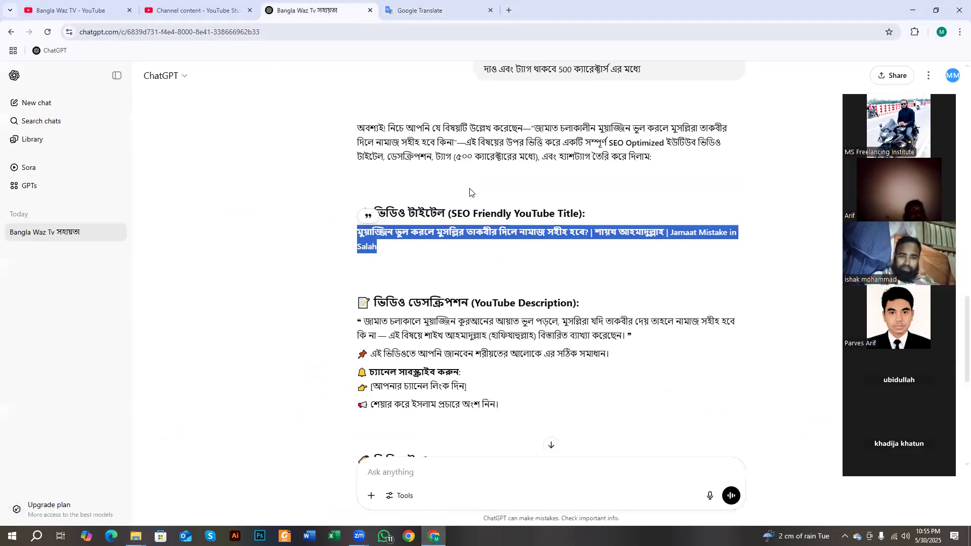
scroll(676, 237, "down", 5)
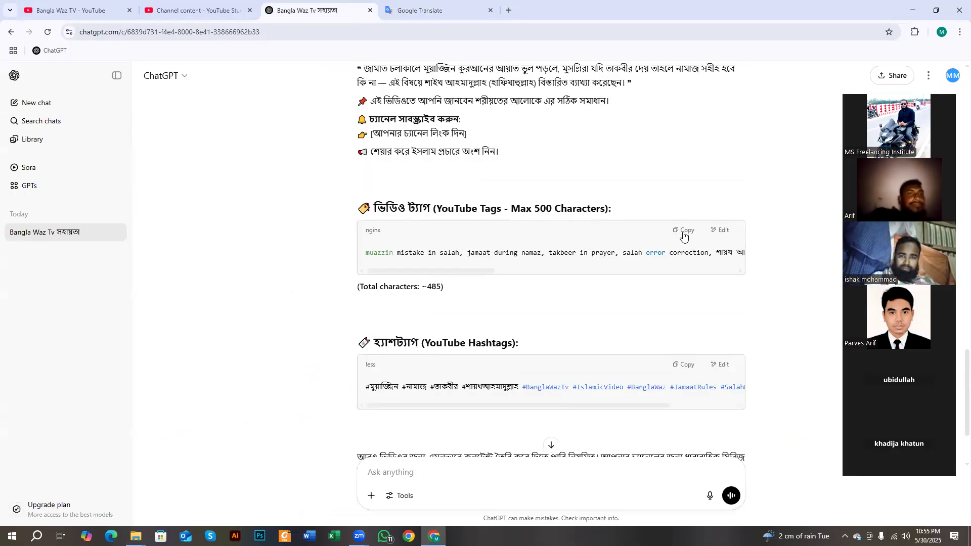
left_click(683, 231)
left_click(912, 10)
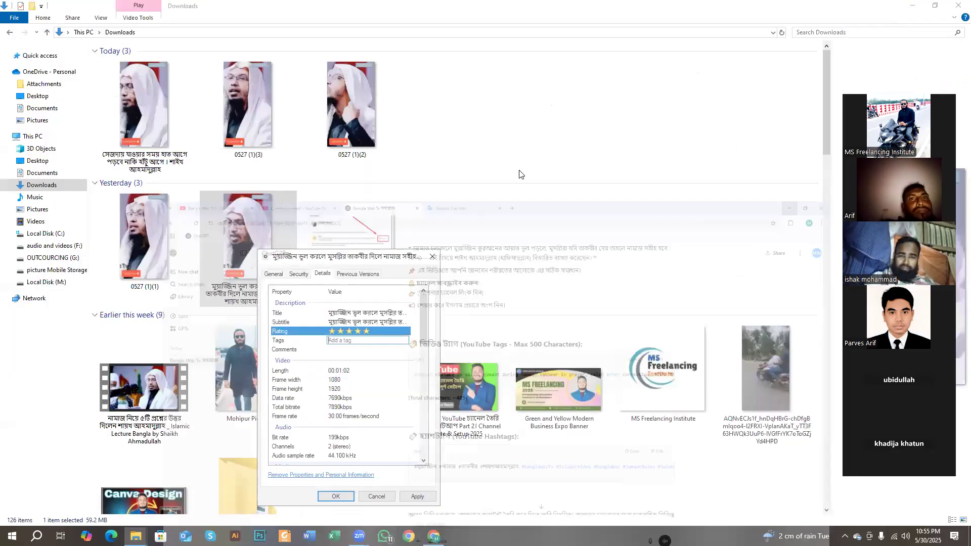
key("ctrl+v")
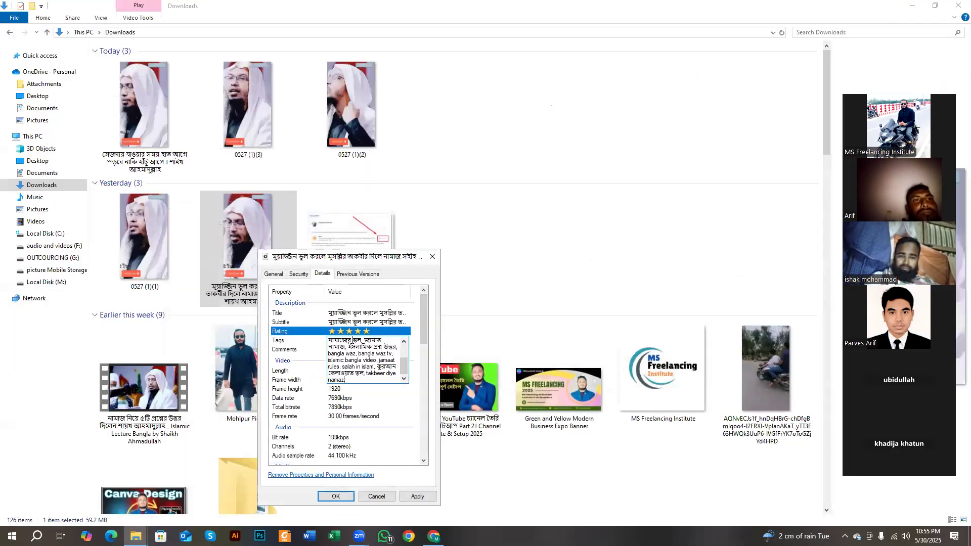
key("Tab")
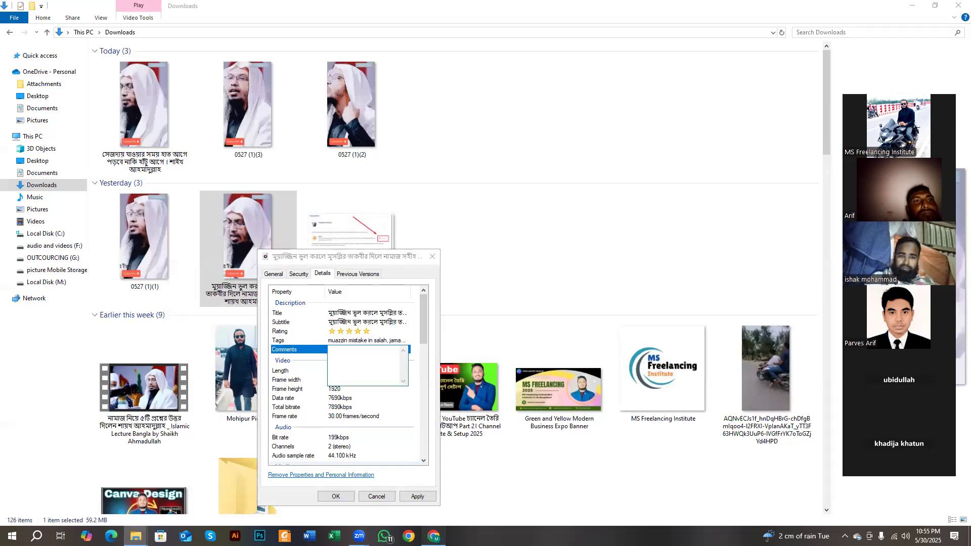
- Copy ChatGPT's suggested video description and paste it into the Comments property
left_click(434, 536)
scroll(427, 318, "down", 2)
scroll(427, 318, "up", 4)
scroll(427, 321, "up", 1)
scroll(397, 307, "down", 3)
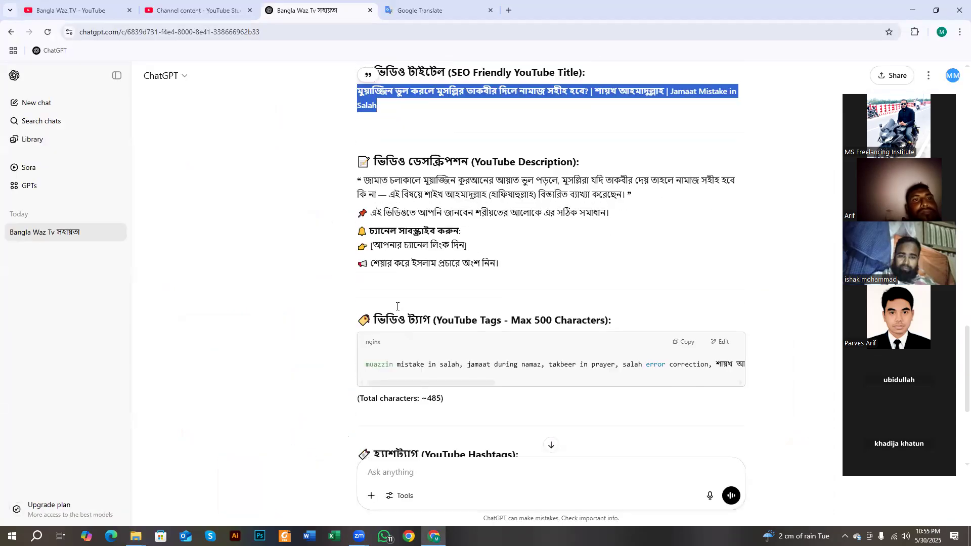
scroll(398, 306, "up", 2)
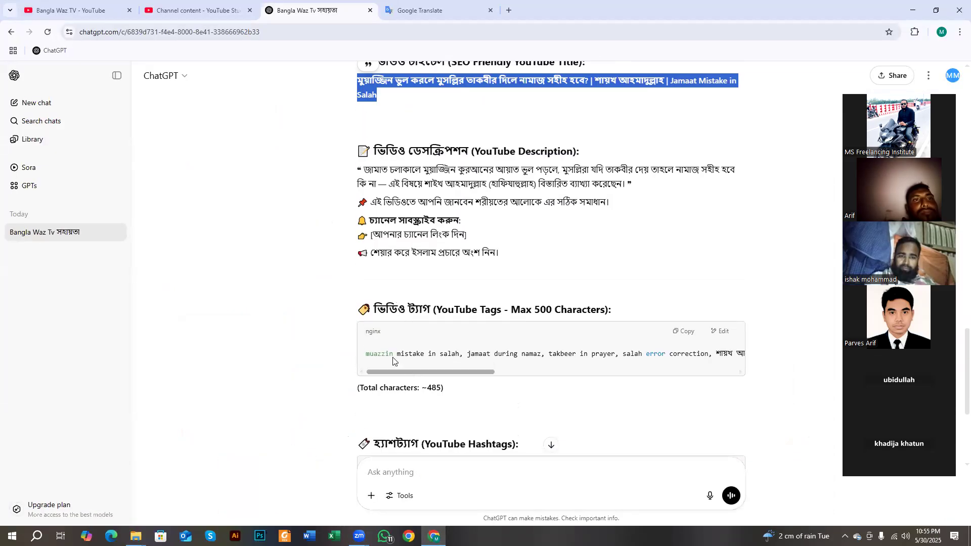
scroll(382, 337, "up", 1)
left_click(394, 318)
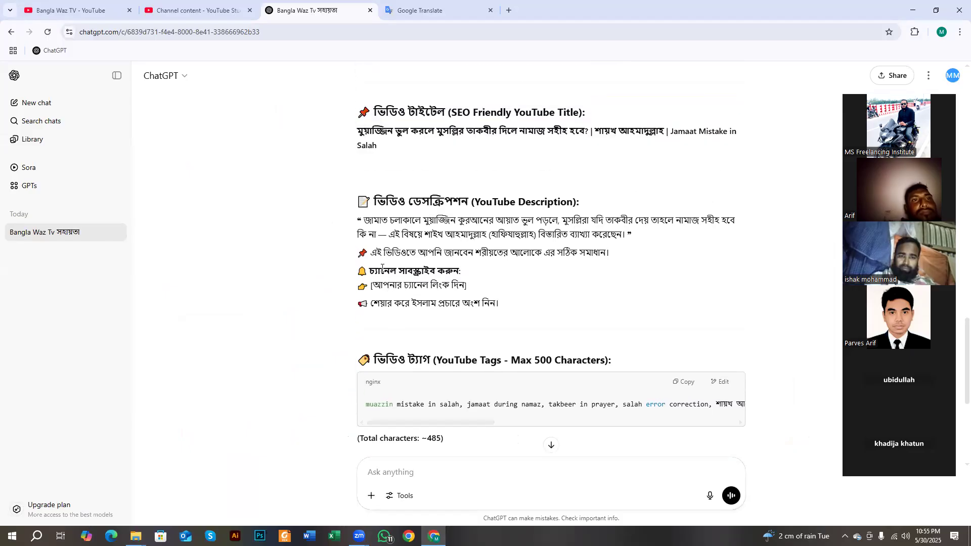
left_click_drag(356, 220, 514, 305)
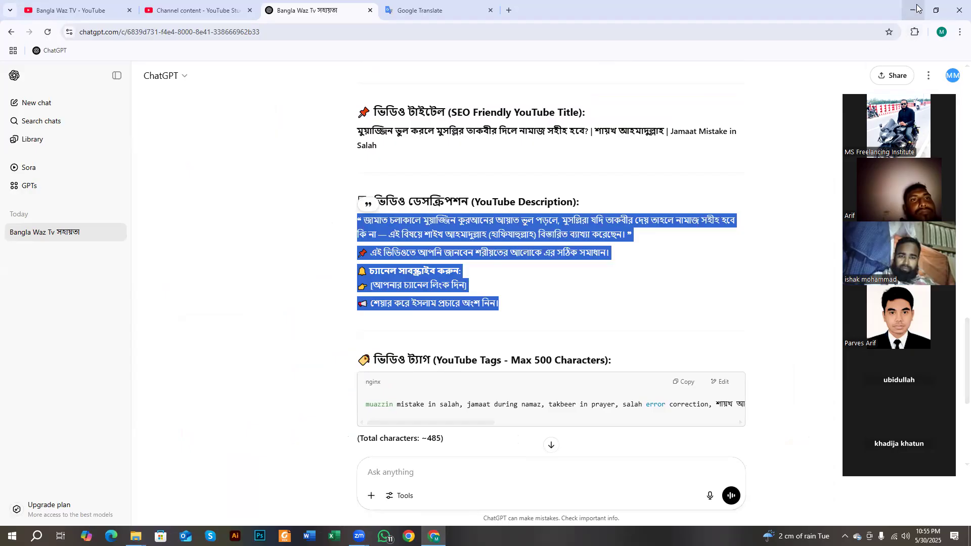
left_click(912, 10)
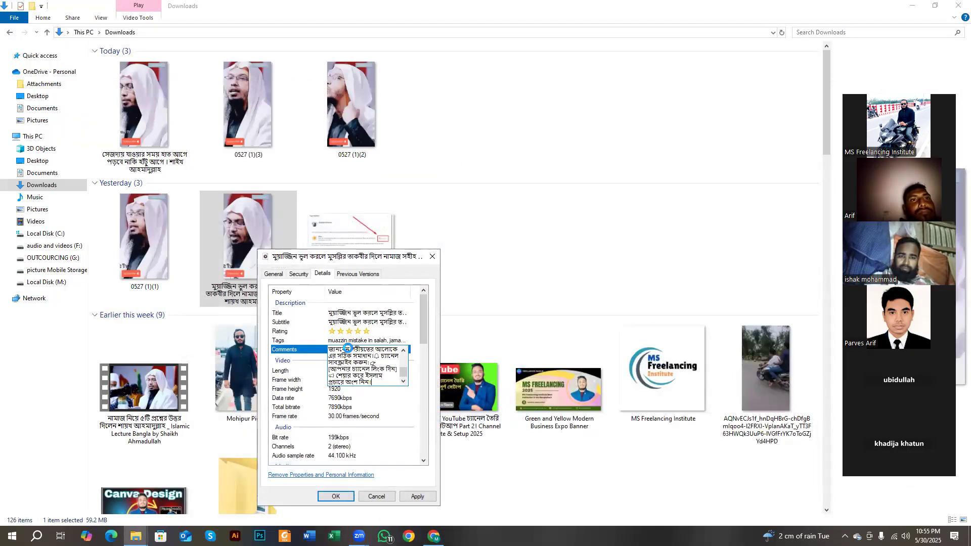
left_click(314, 397)
scroll(323, 398, "down", 4)
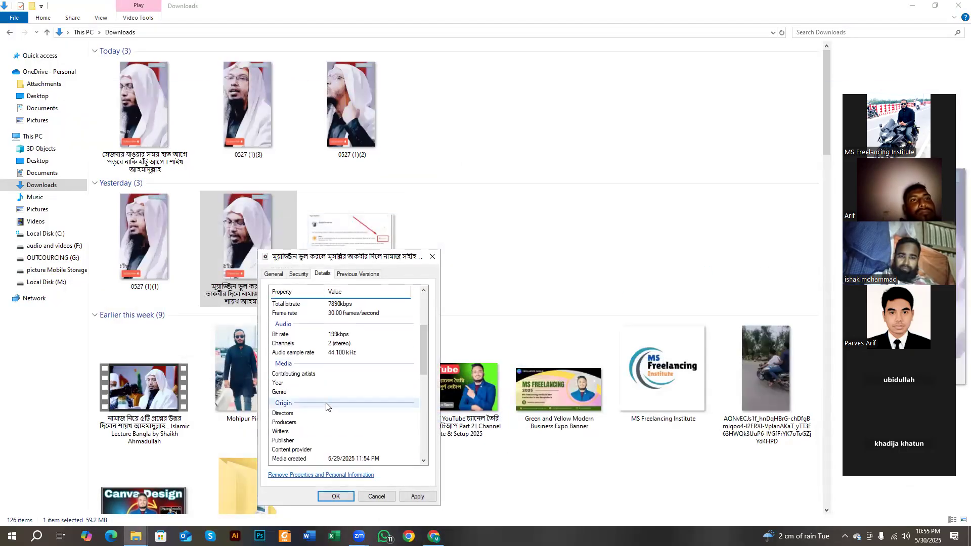
- Set Directors, Producers and Writers to Bangla Waz Tv using the autocomplete suggestion
left_click(340, 413)
type("Ba")
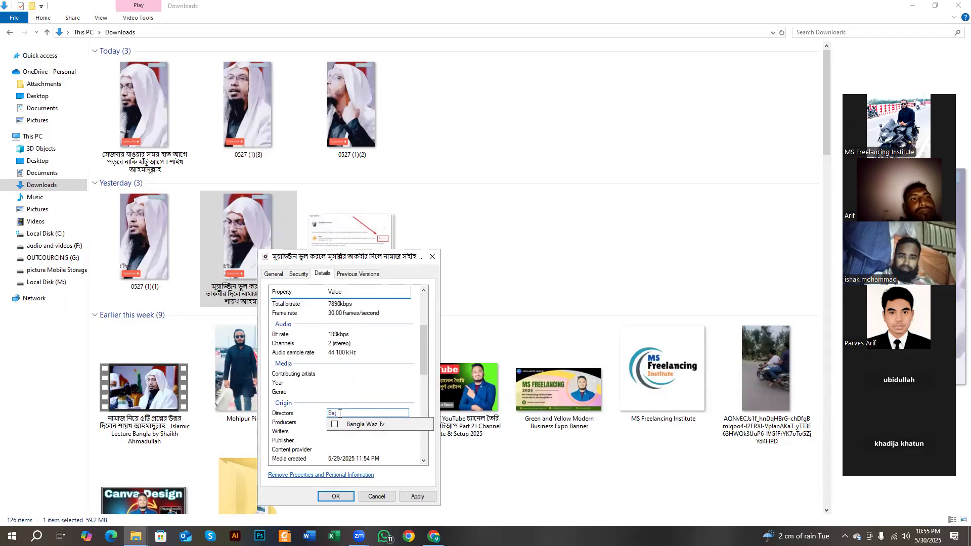
left_click(334, 424)
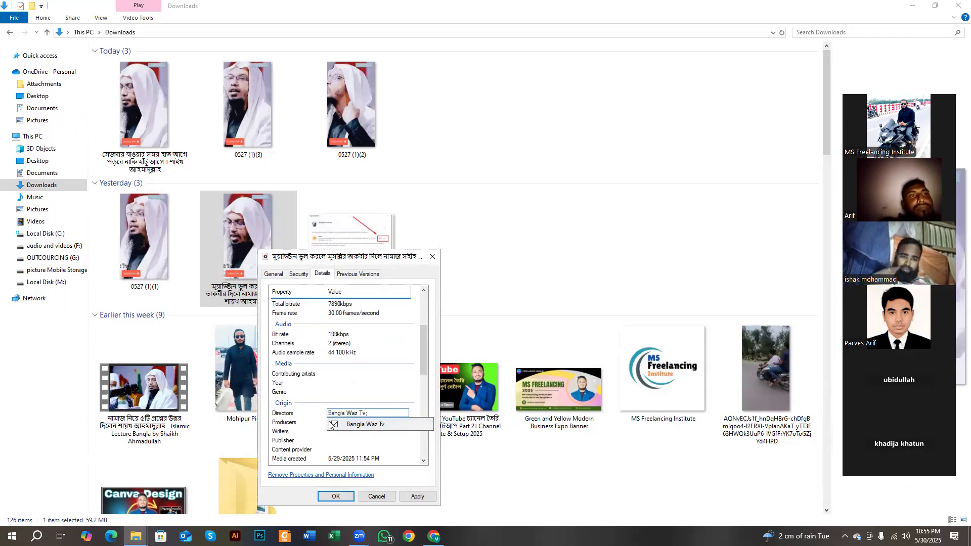
left_click(344, 423)
type("Bangla Waz Tv;")
left_click(334, 434)
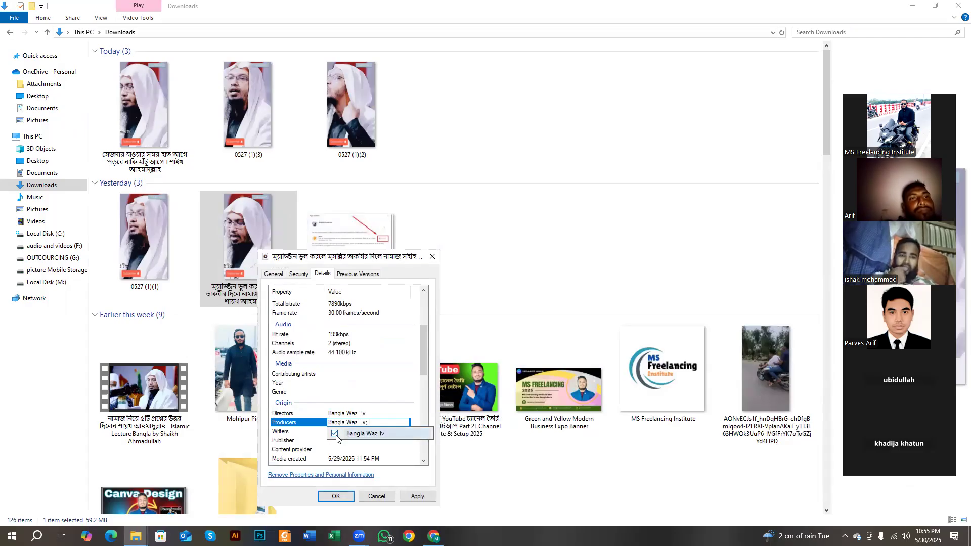
left_click(340, 433)
type("B")
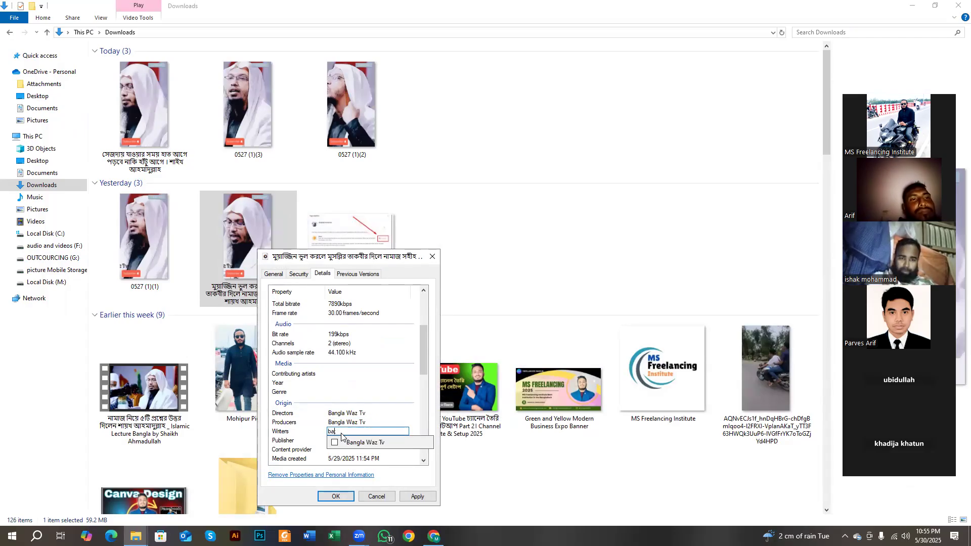
left_click(334, 444)
left_click(340, 435)
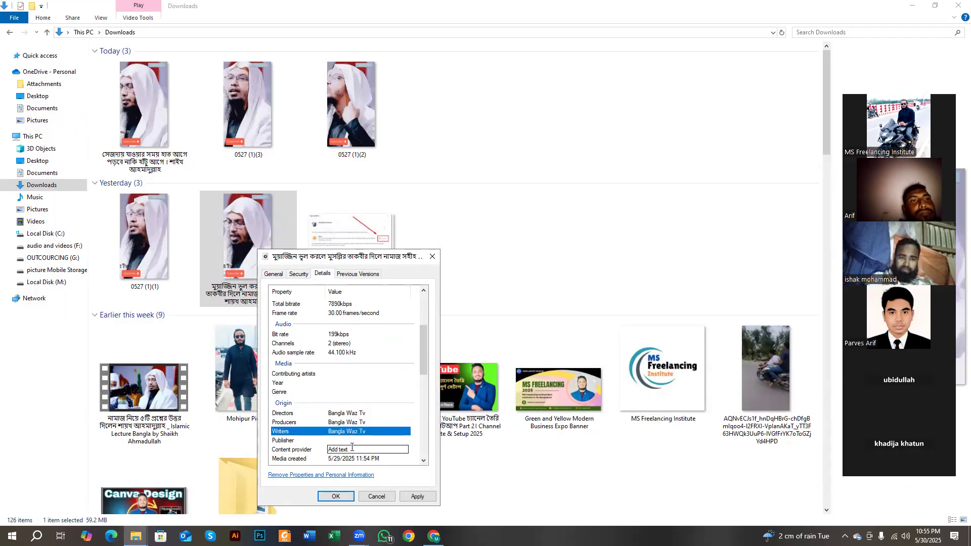
- Enter 'bangla Waz Tv' as Publisher, then apply and save the properties
left_click(351, 439)
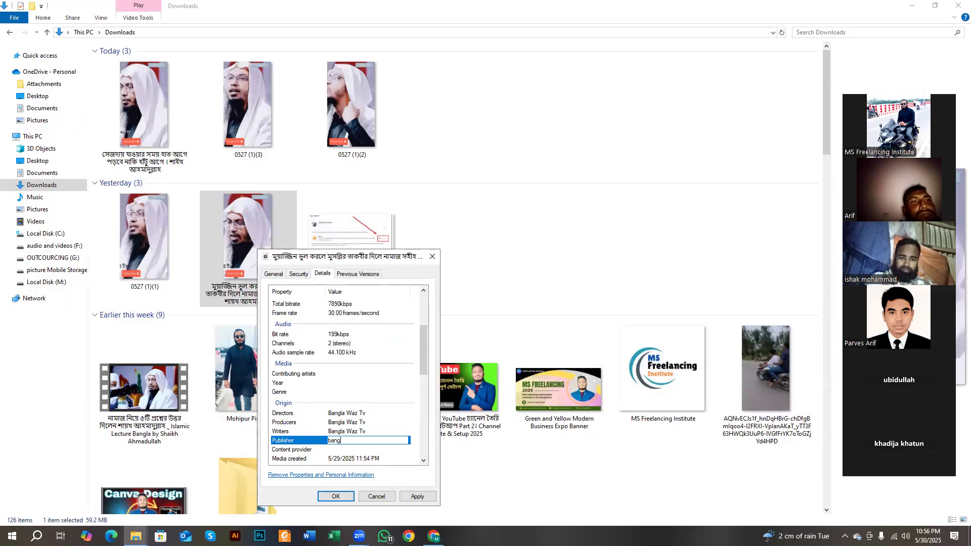
type("bangla Waz Tv")
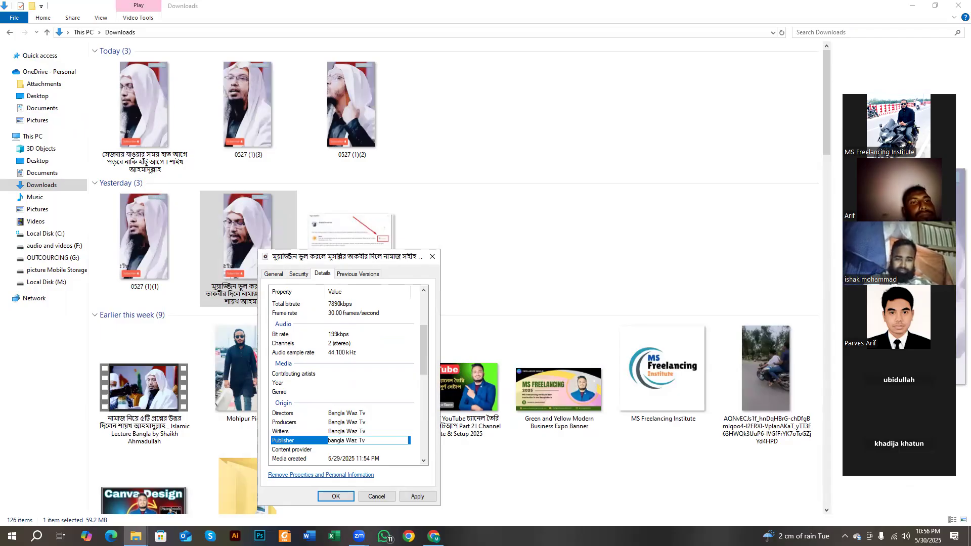
left_click(367, 384)
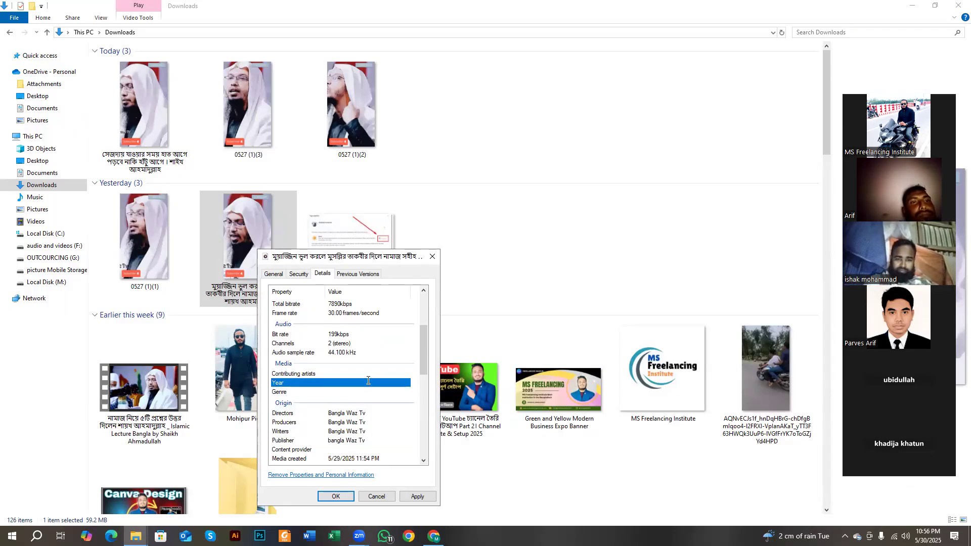
left_click(412, 496)
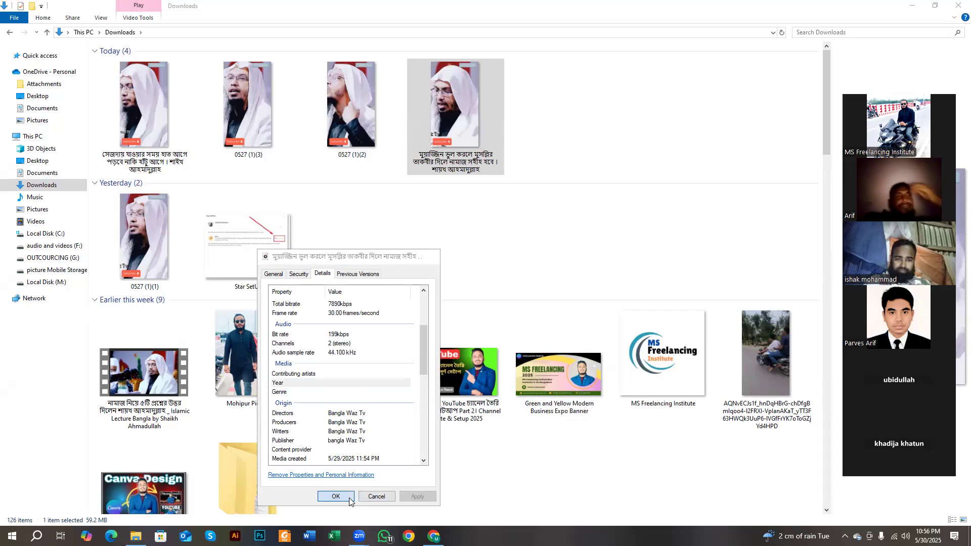
left_click(347, 497)
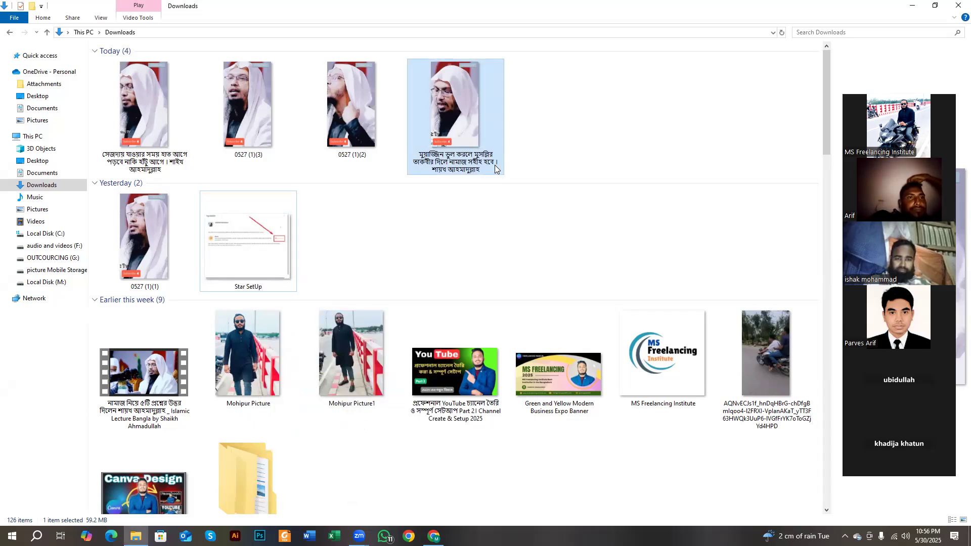
- Start renaming the edited clip, then undo the pasted text to keep its Bengali name
right_click(440, 124)
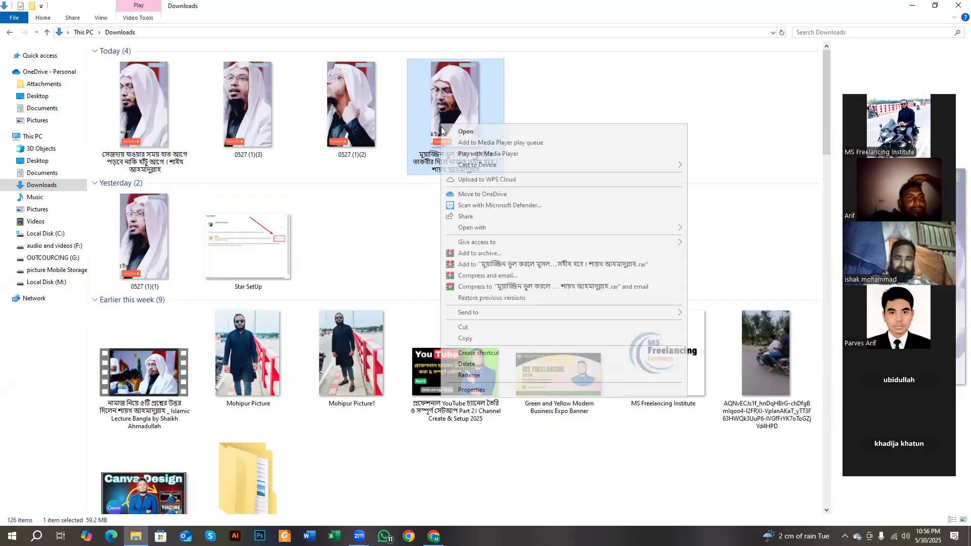
left_click(469, 375)
key("ctrl+v")
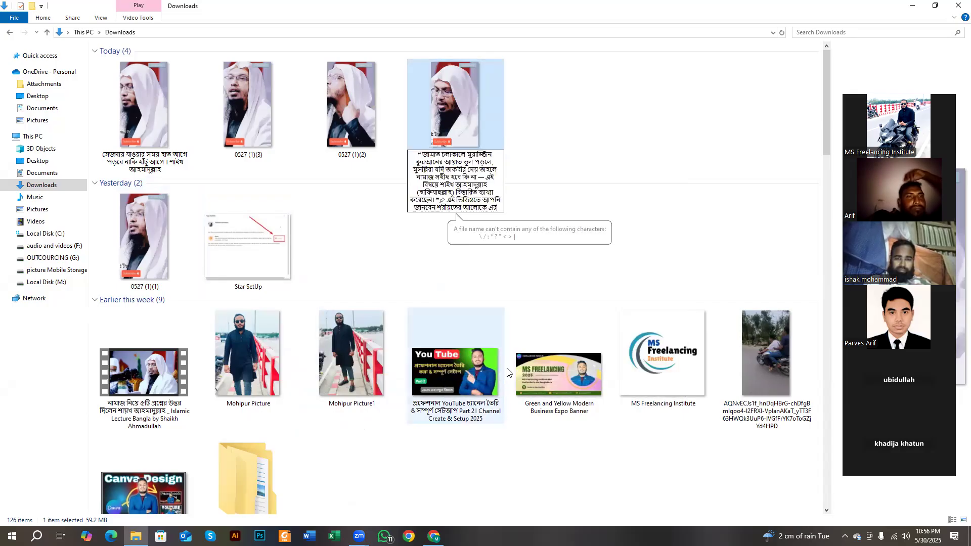
key("ctrl+z")
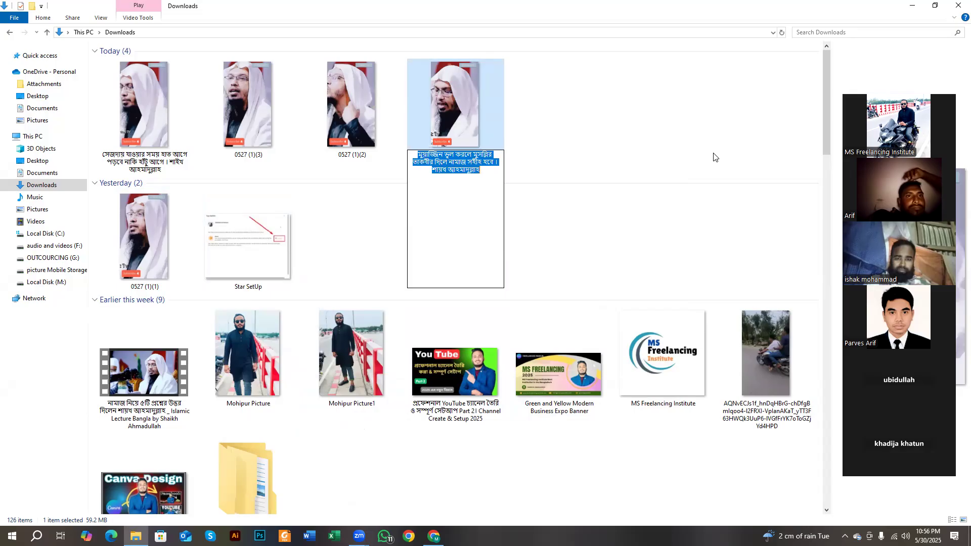
- Close the Downloads window and switch Chrome to YouTube Studio's Channel content page
left_click(955, 3)
left_click(433, 535)
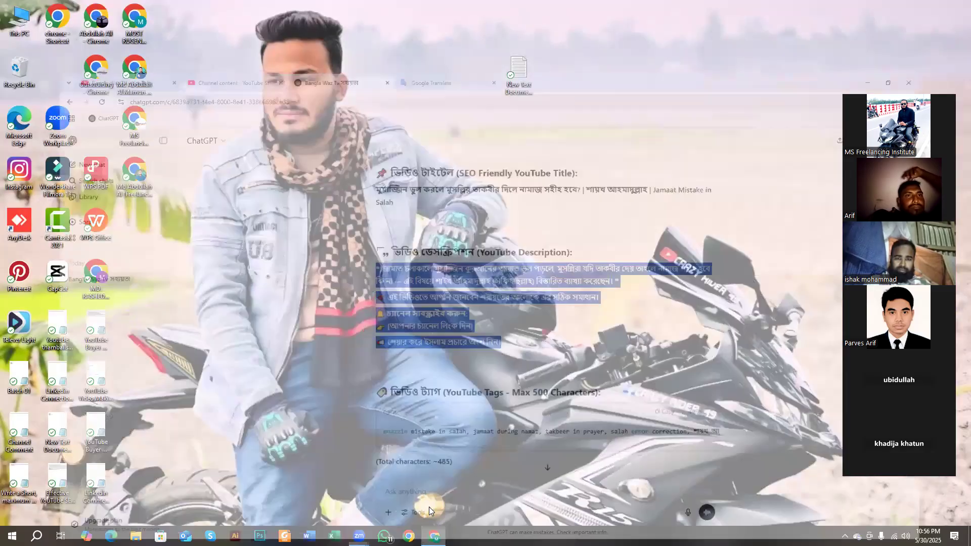
left_click(198, 10)
left_click(75, 11)
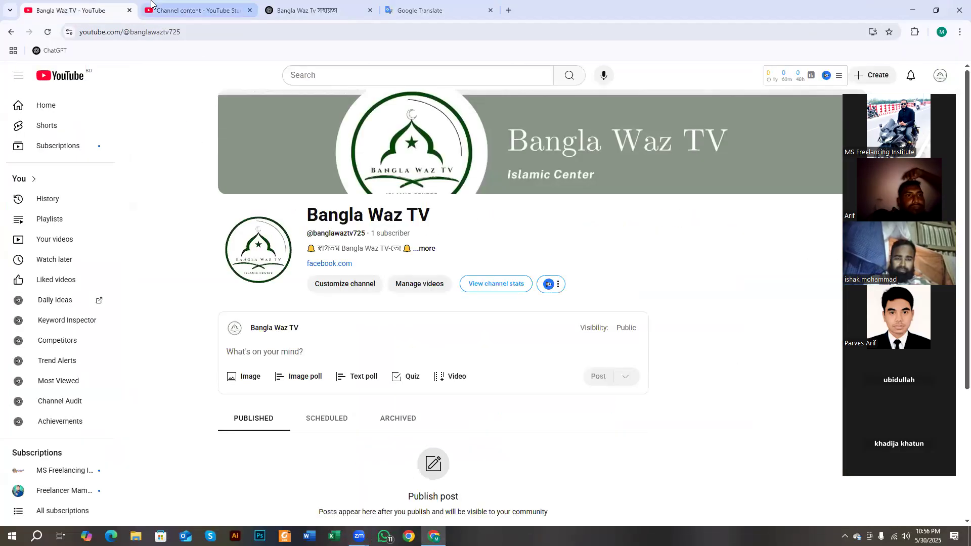
left_click(152, 4)
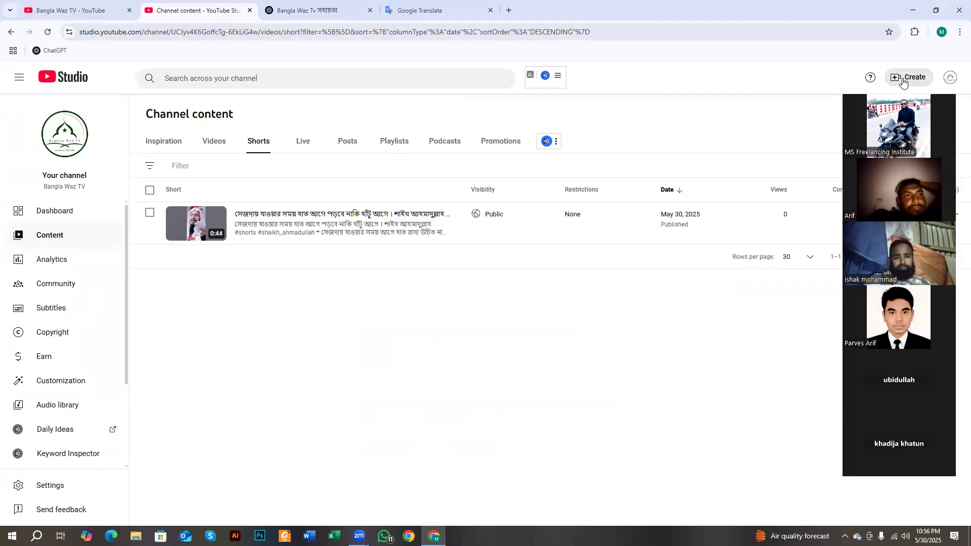
- Start a new upload with the first video from the Downloads folder
left_click(908, 79)
left_click(898, 101)
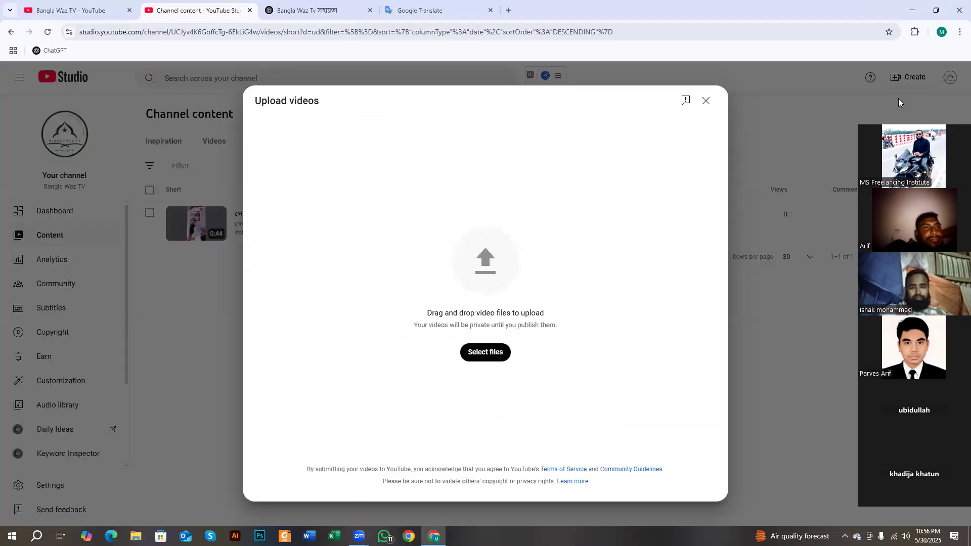
left_click(480, 353)
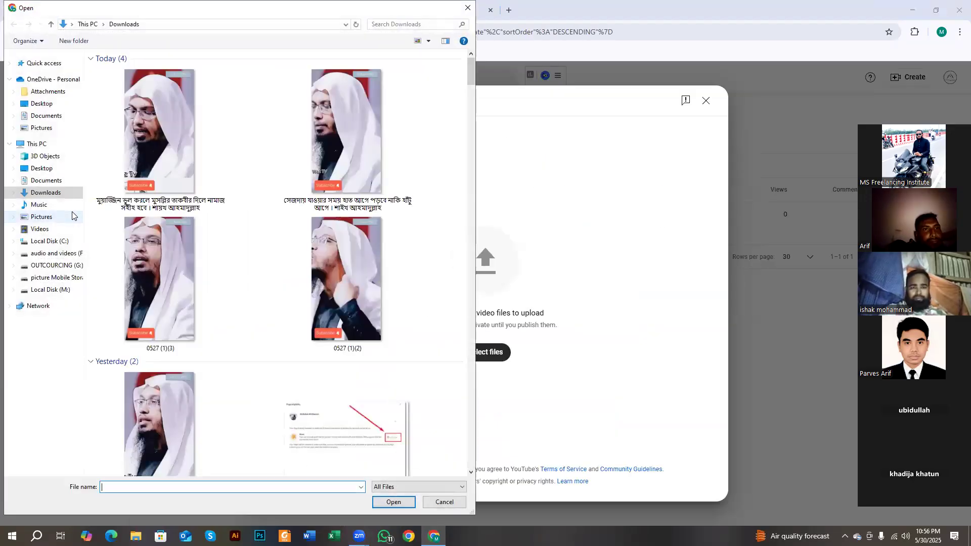
left_click(117, 163)
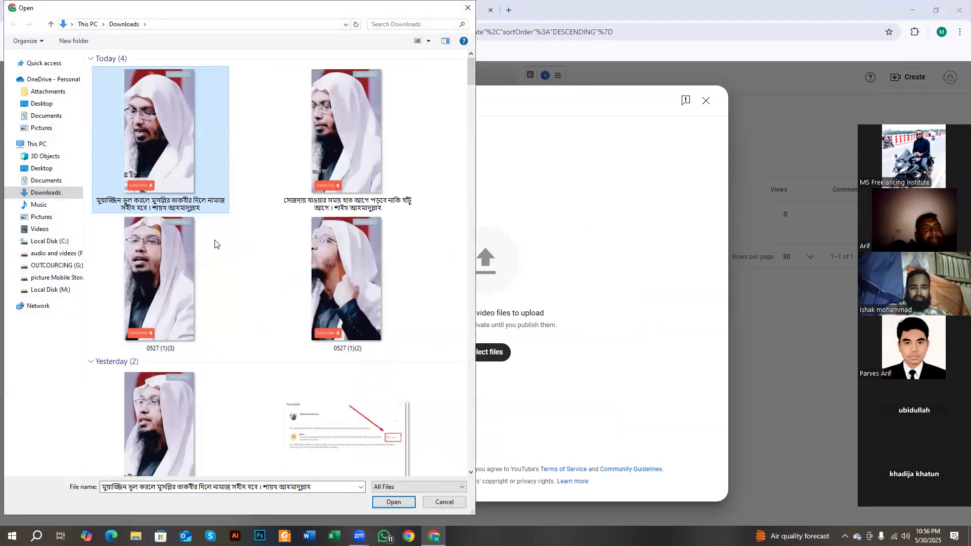
left_click(387, 502)
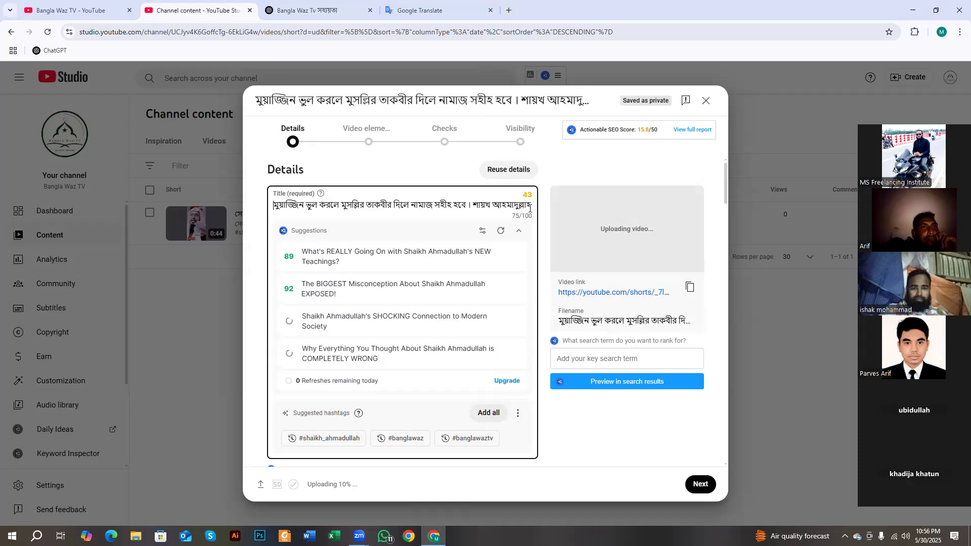
- End the title with #shorts #trending, drop the hashtag that overran the limit, and copy the title
type("#short")
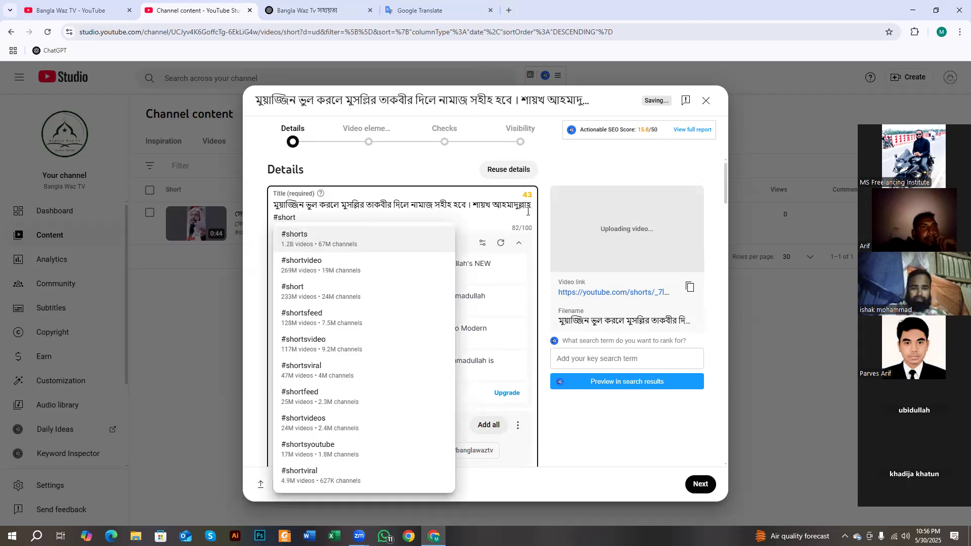
left_click(325, 241)
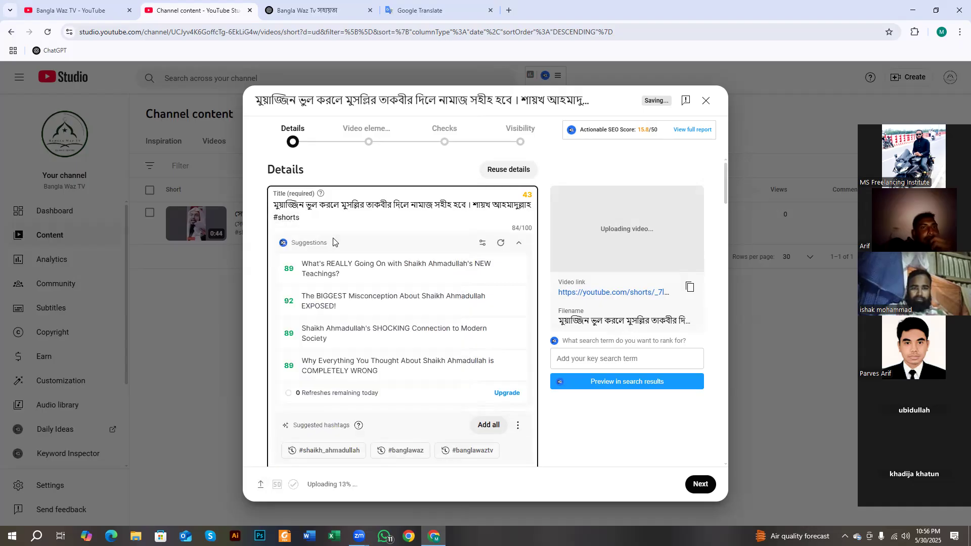
type("#")
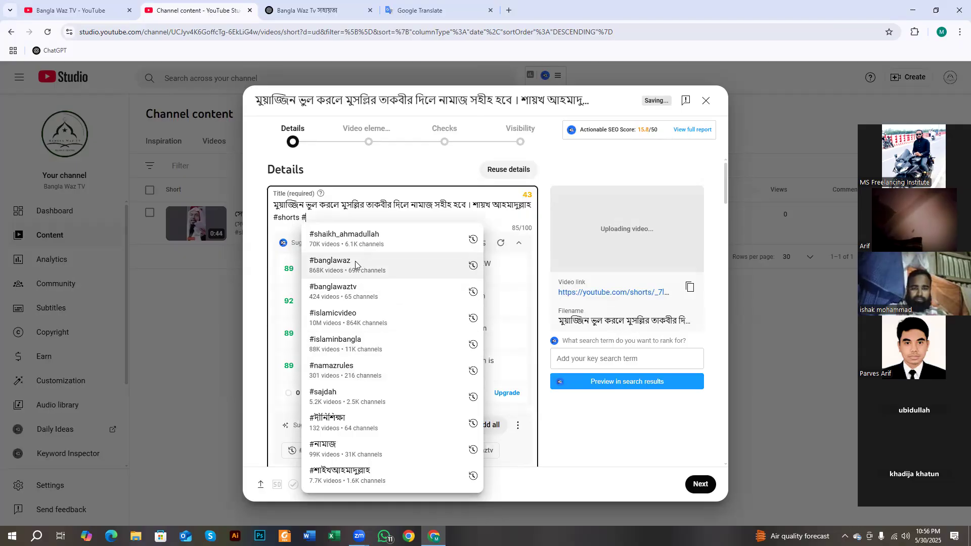
left_click(352, 239)
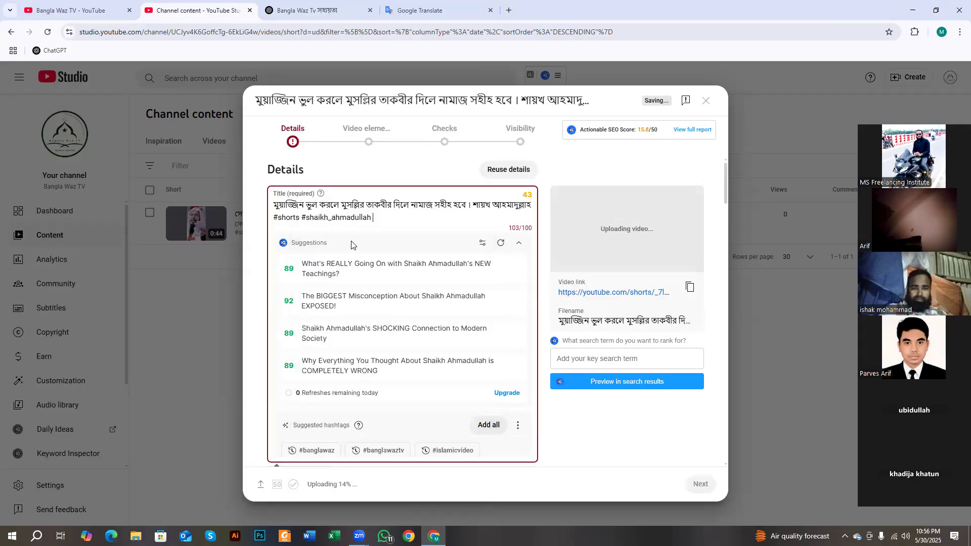
left_click(403, 218, "shift")
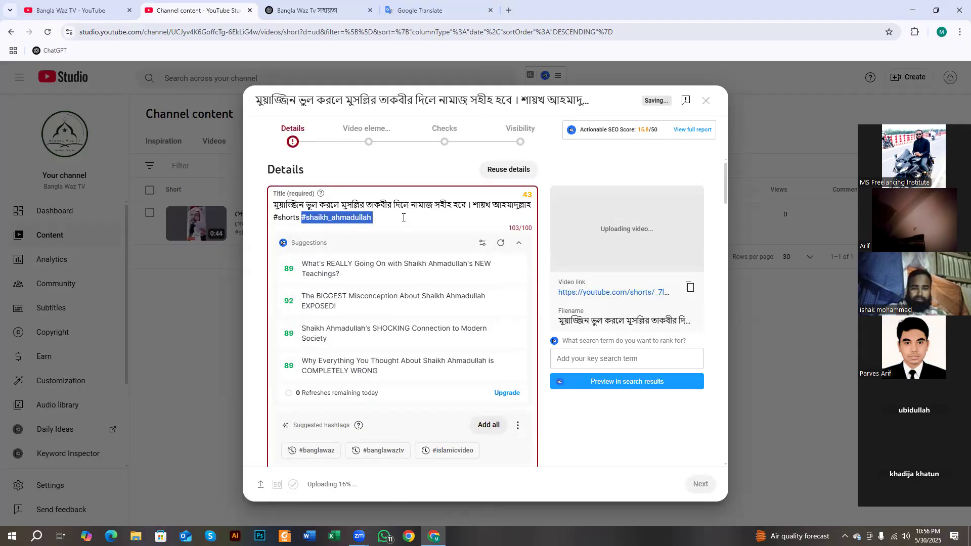
key("BackSpace")
type("#shorts #")
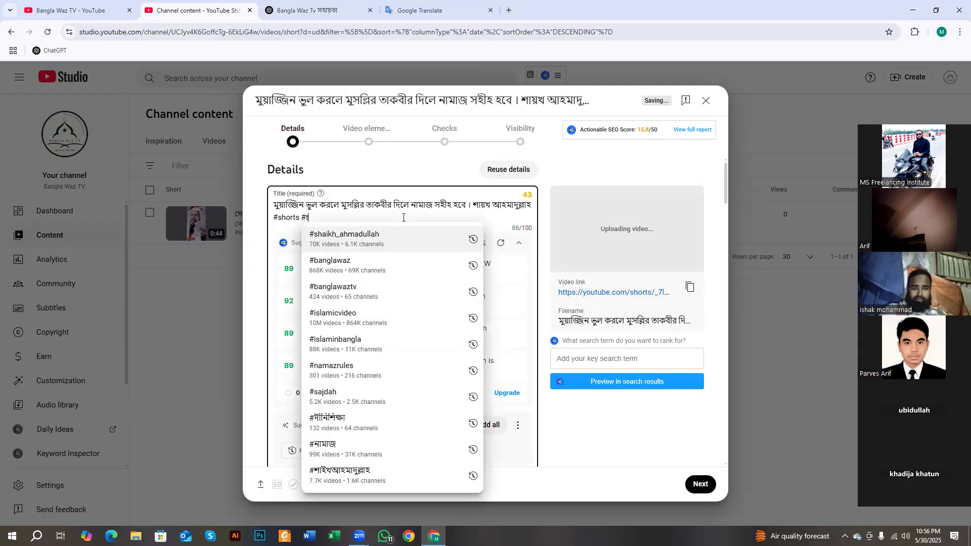
type("tre")
left_click(388, 231)
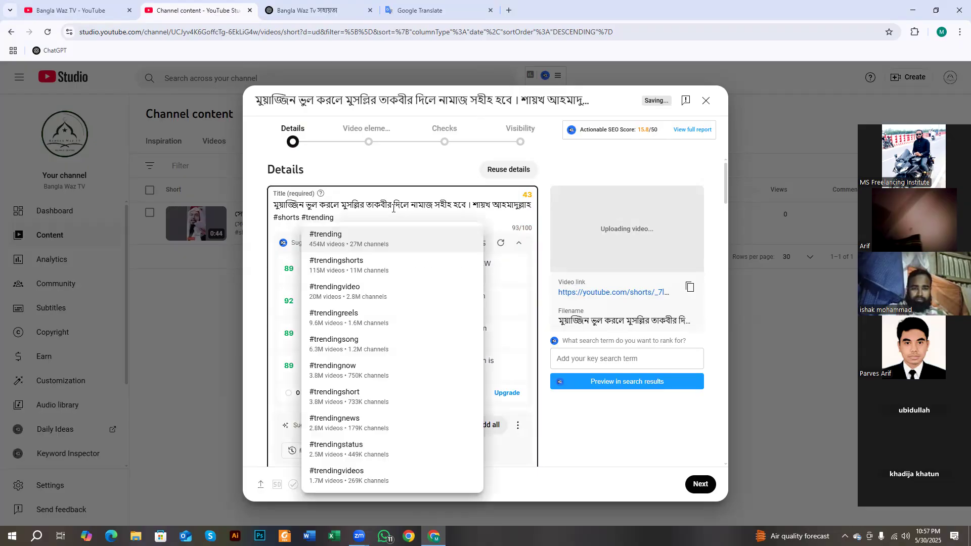
triple_click(393, 208)
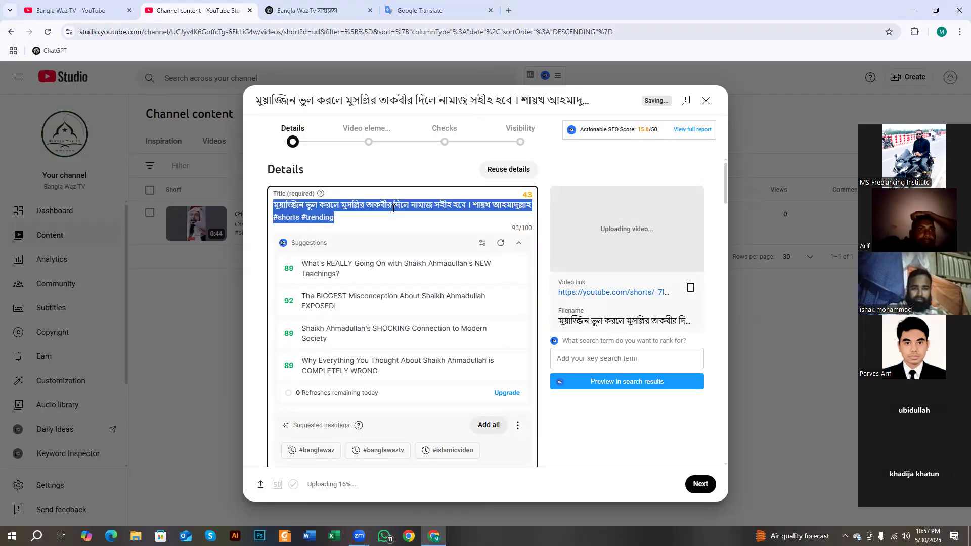
scroll(343, 273, "down", 4)
- Paste the title and ChatGPT's Bengali description into Description, deleting the channel-link placeholder line
left_click(343, 276)
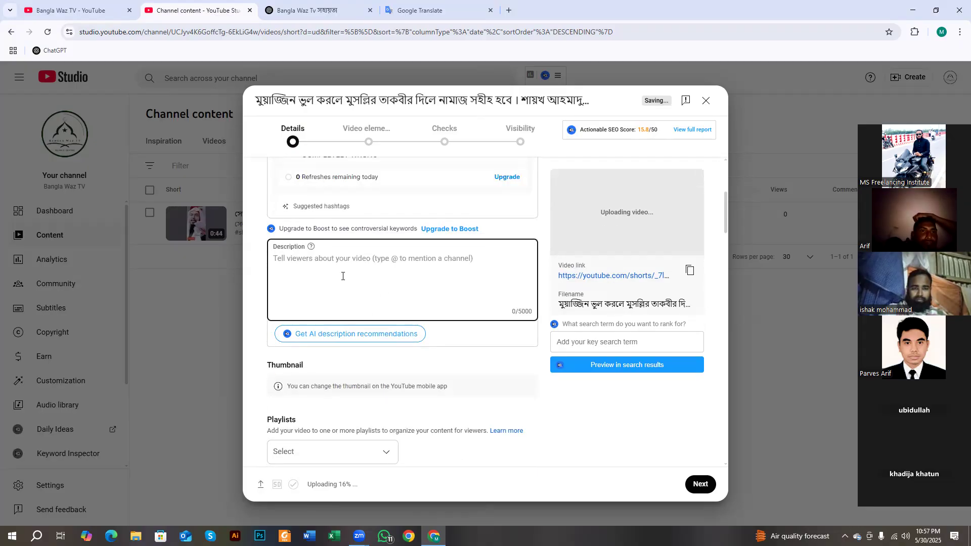
type("মুয়াজ্জিন ভুল করলে মুসল্লির তাকবীর দিলে নামাজ সহীহ হবে। শায়খ আহমাদুল্লাহ #shorts #trending")
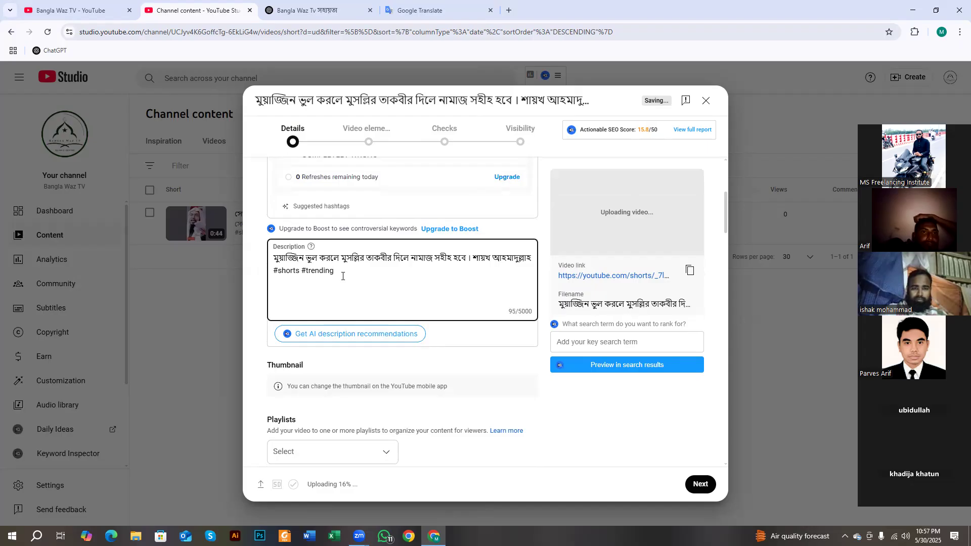
left_click(313, 10)
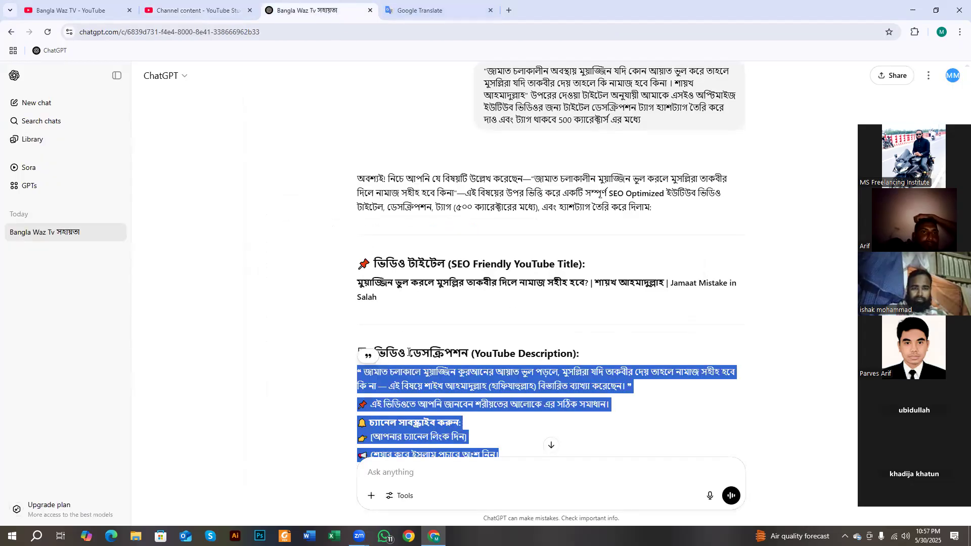
scroll(505, 303, "down", 3)
right_click(408, 261)
left_click(428, 272)
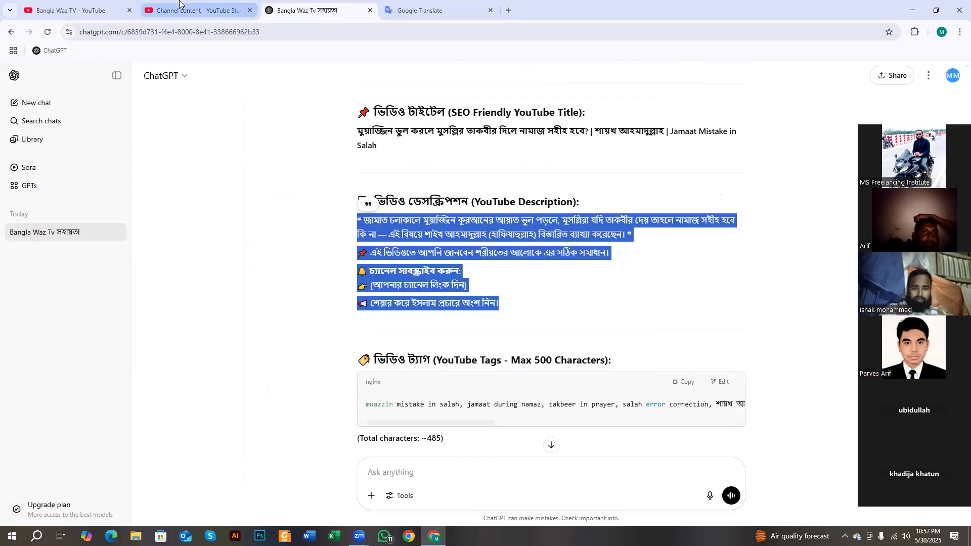
left_click(197, 11)
key("ctrl+v")
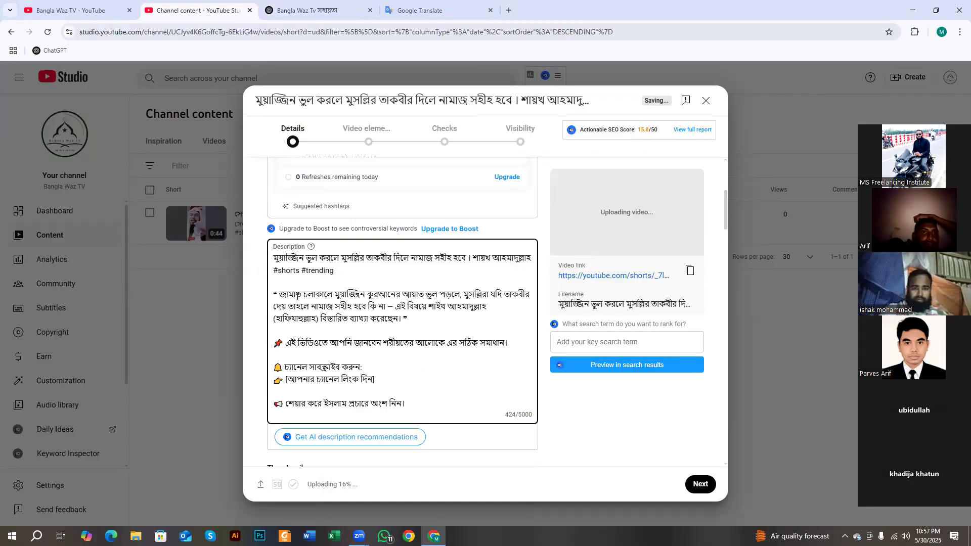
left_click_drag(389, 376, 273, 384)
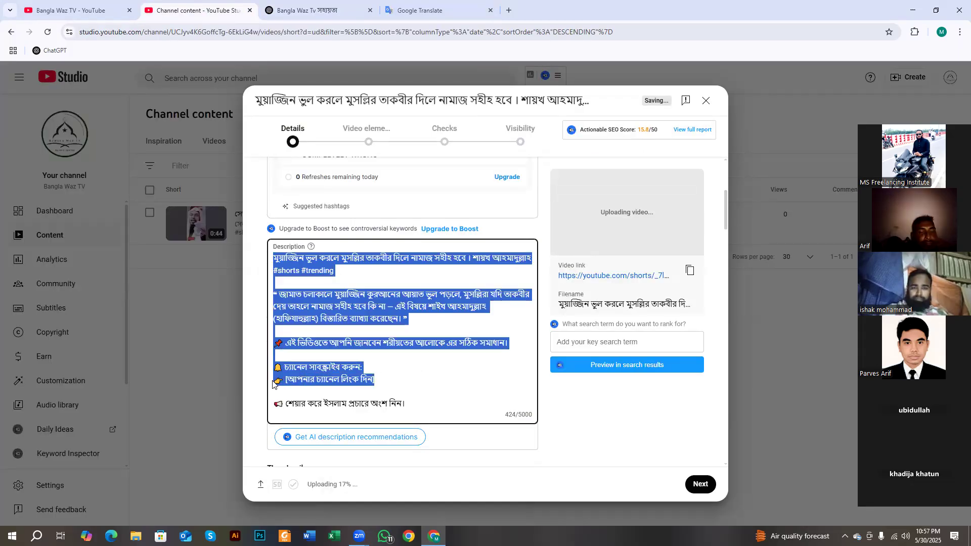
left_click(361, 389)
left_click_drag(341, 384, 275, 384)
key("BackSpace")
key("BackSpace")
scroll(409, 357, "down", 1)
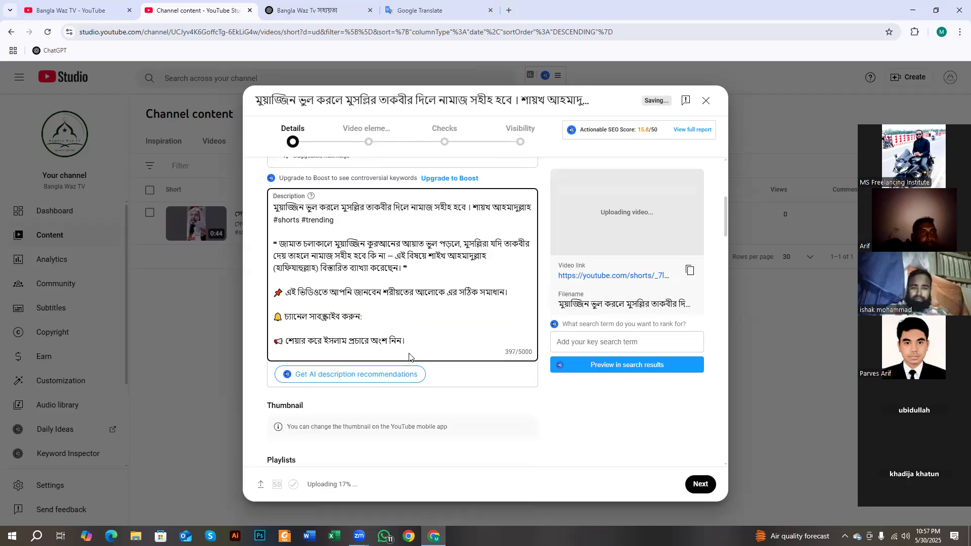
key("Return")
key("Return")
- Append ChatGPT's suggested tags and its hashtag block to the end of the description
key("ctrl+Tab")
scroll(499, 377, "down", 1)
left_click(680, 283)
left_click(195, 11)
key("ctrl+v")
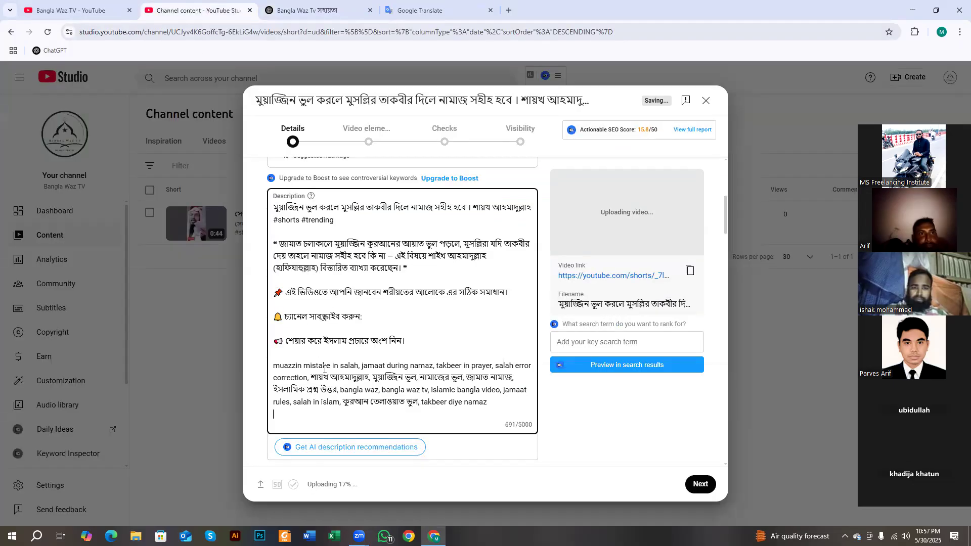
key("Return")
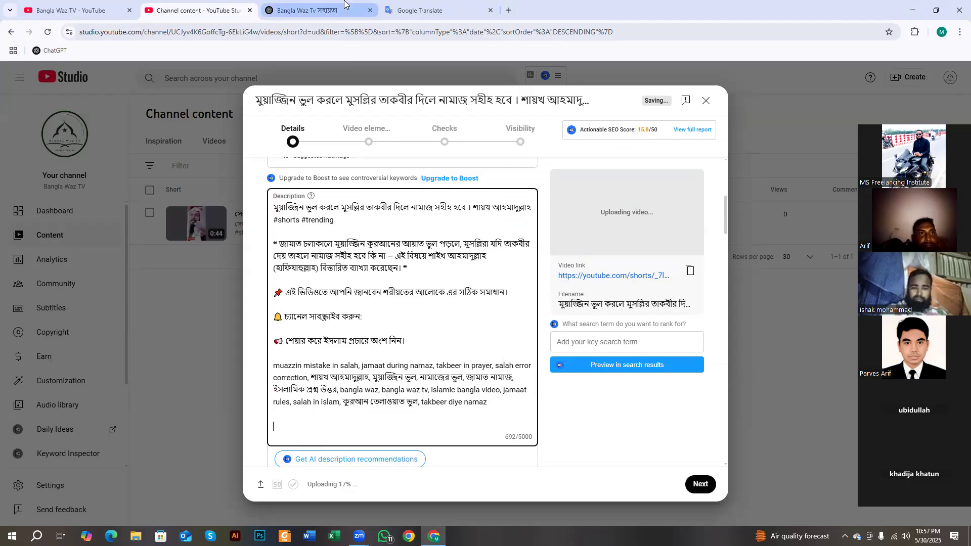
left_click(319, 10)
scroll(695, 295, "down", 3)
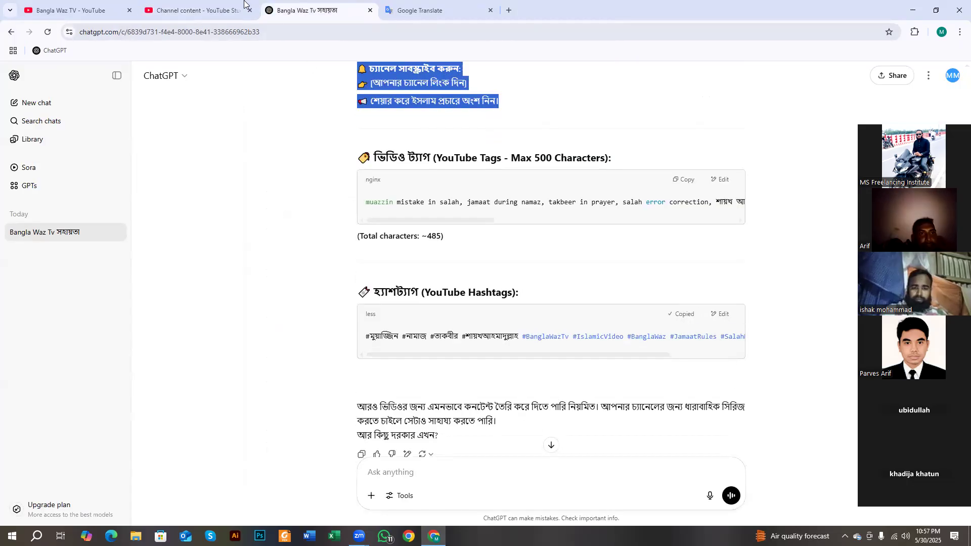
left_click(244, 4)
key("ctrl+v")
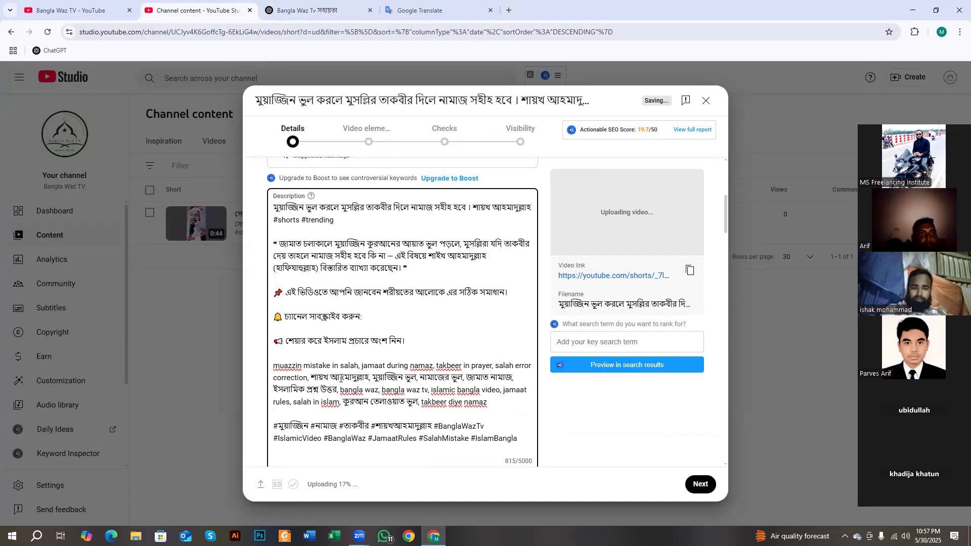
scroll(341, 378, "up", 4)
scroll(341, 379, "down", 2)
scroll(341, 378, "up", 4)
scroll(288, 346, "down", 3)
scroll(288, 347, "down", 6)
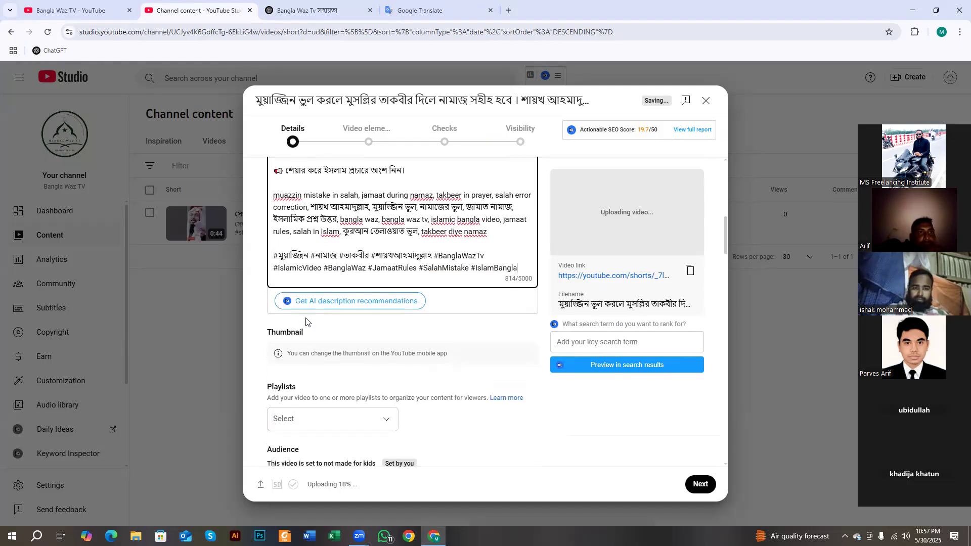
scroll(306, 322, "down", 2)
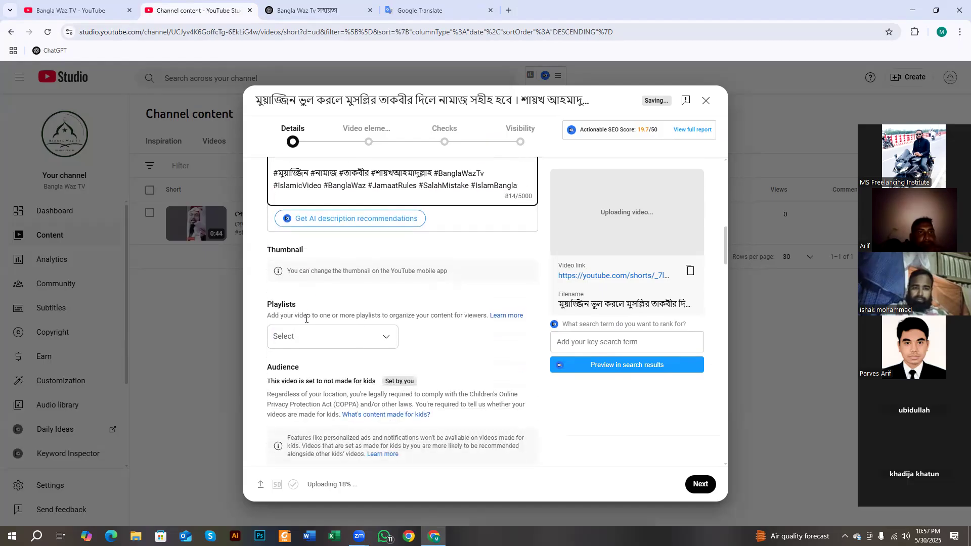
- Add the Short to the existing Shaikh Ahmadullah playlist
left_click(332, 340)
left_click(284, 318)
left_click(443, 488)
- Answer No to the altered or synthetic content question
scroll(381, 375, "down", 4)
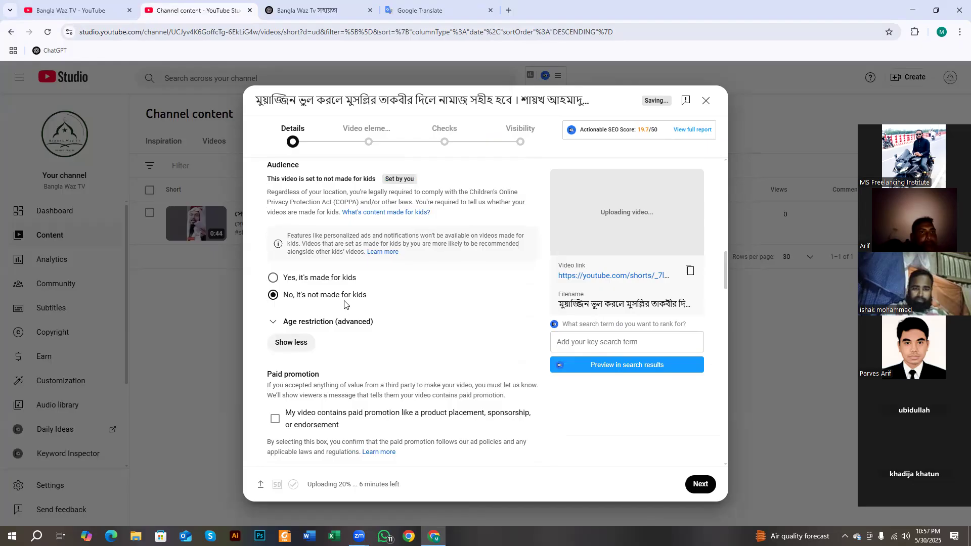
scroll(345, 303, "down", 5)
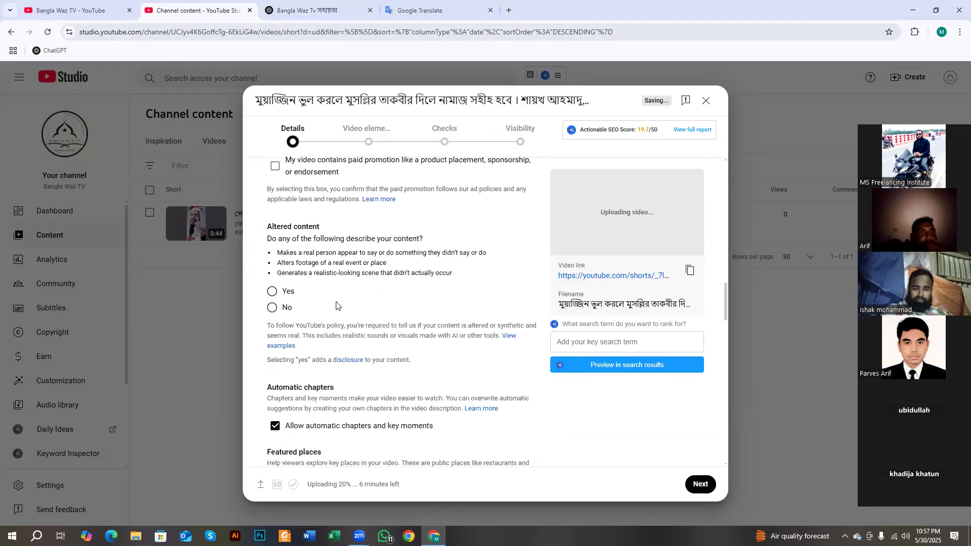
left_click_drag(272, 226, 328, 235)
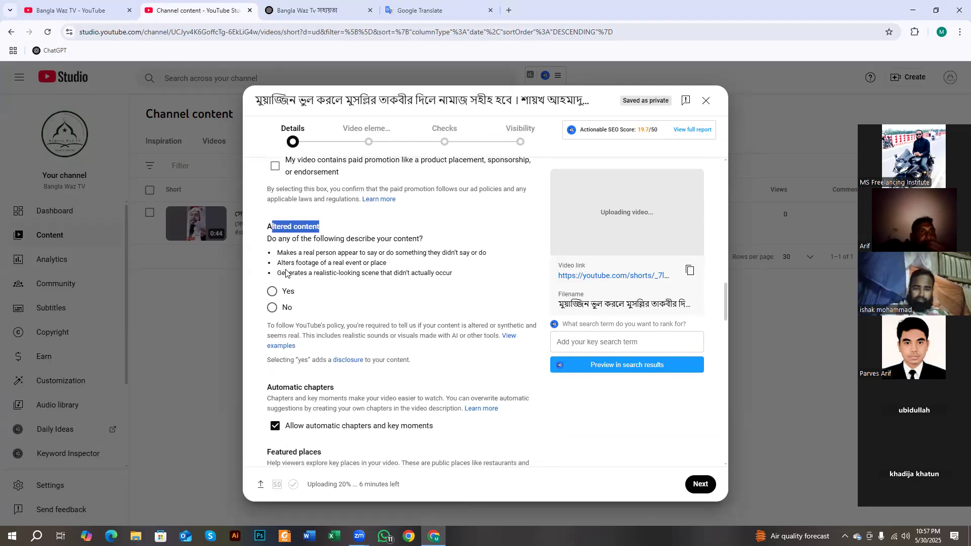
left_click(279, 308)
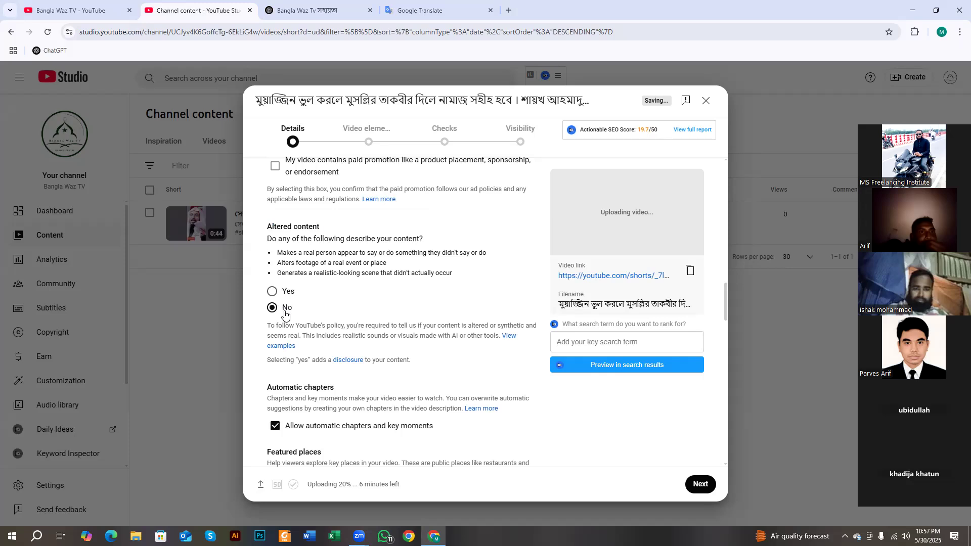
scroll(293, 324, "down", 6)
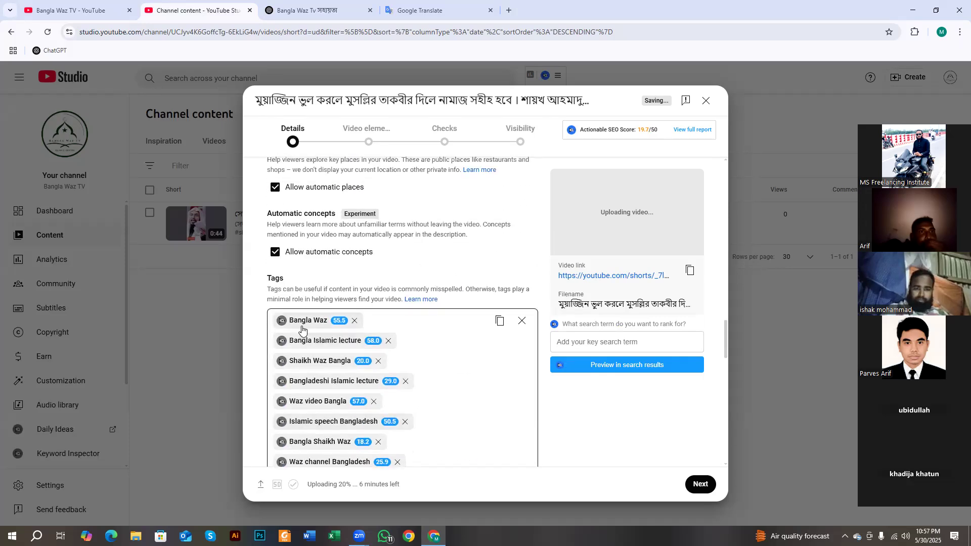
- Replace all existing tags with ChatGPT's suggested YouTube tag list
left_click(314, 10)
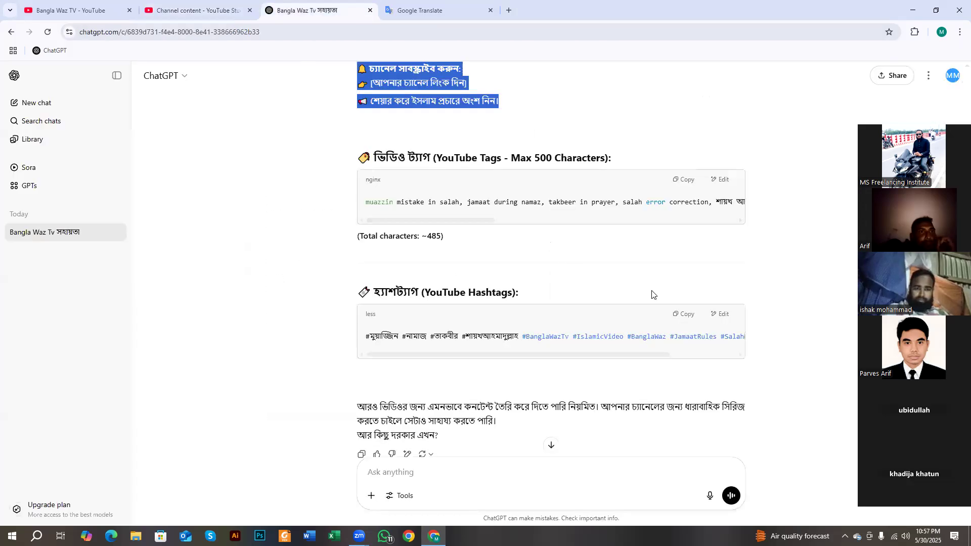
left_click(692, 181)
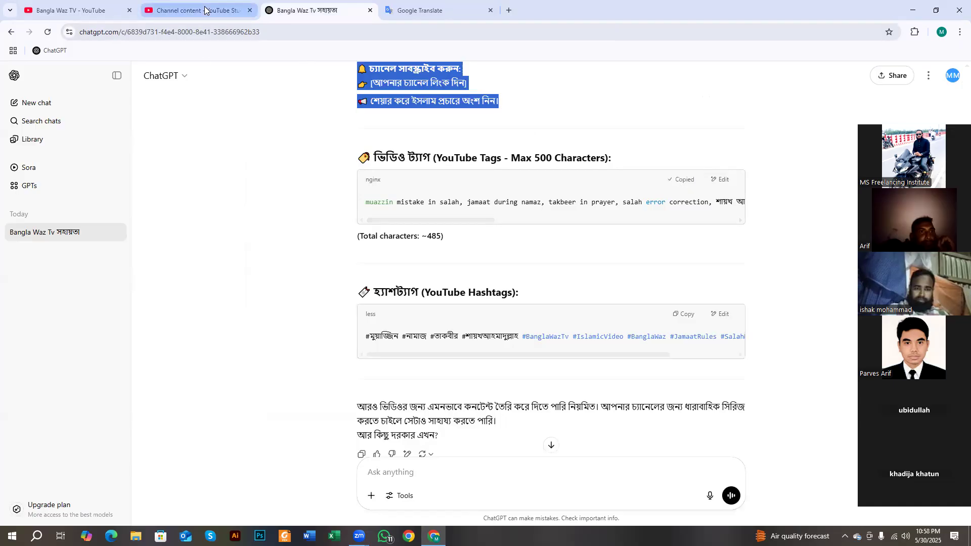
left_click(195, 11)
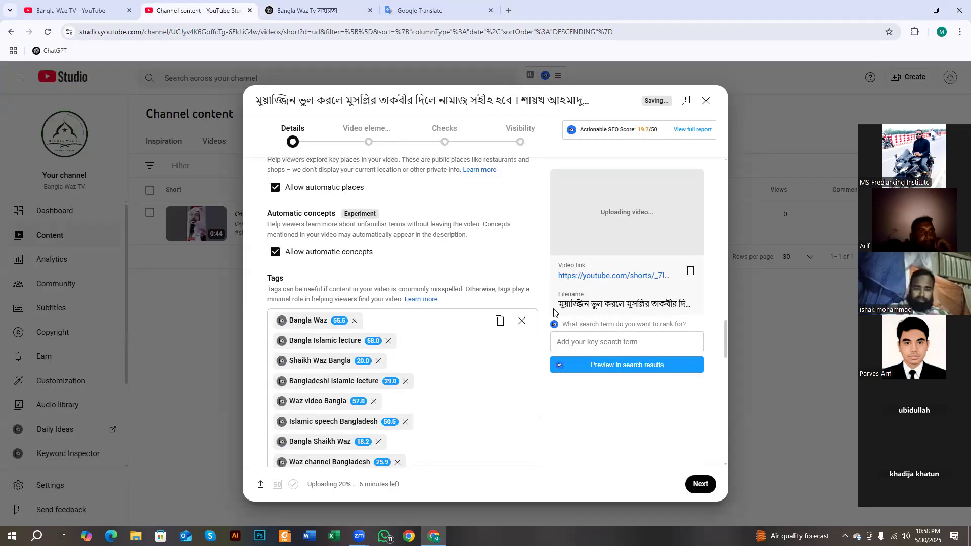
left_click(521, 322)
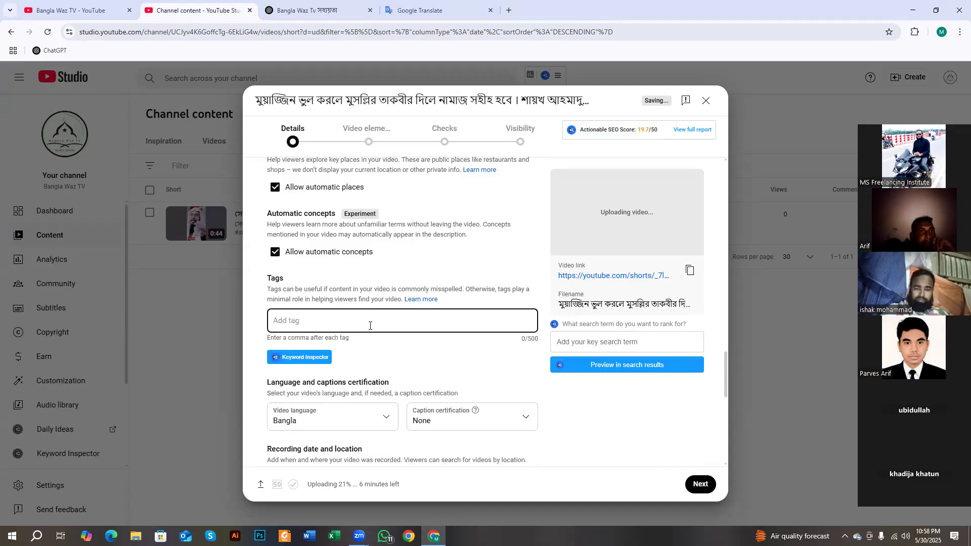
key("ctrl+v")
- Add a 'Bangla Waz Tv' tag after the last pasted tag
scroll(423, 357, "down", 3)
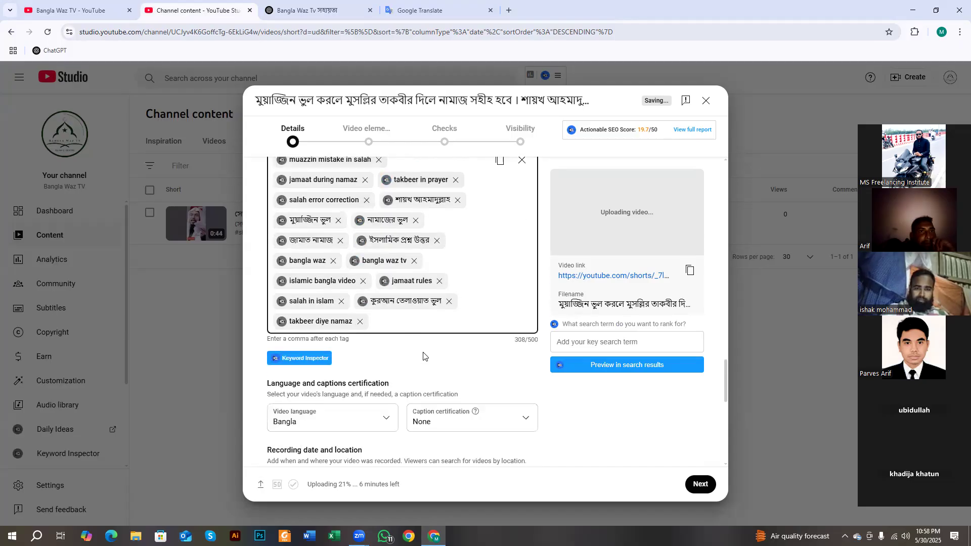
scroll(423, 357, "down", 2)
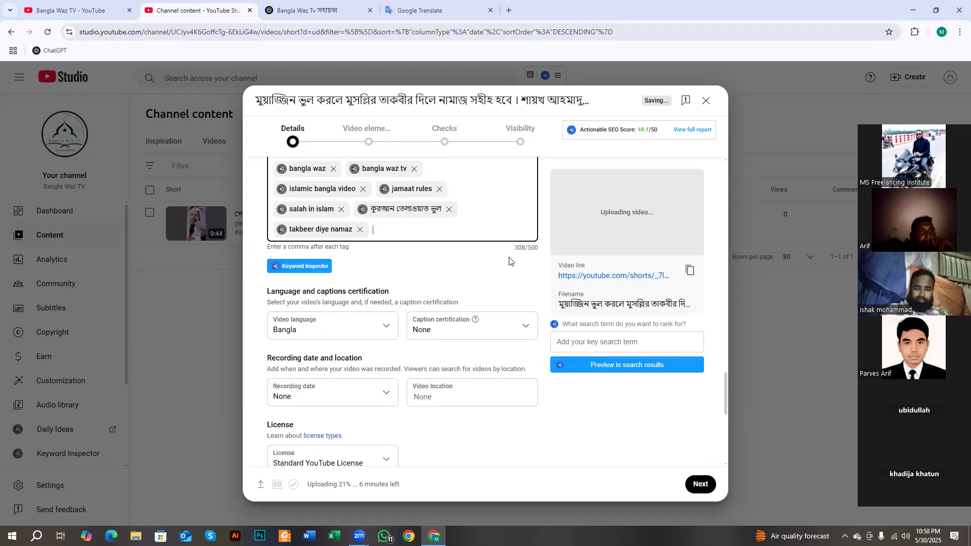
scroll(509, 261, "up", 3)
scroll(511, 283, "down", 2)
left_click_drag(514, 299, 521, 298)
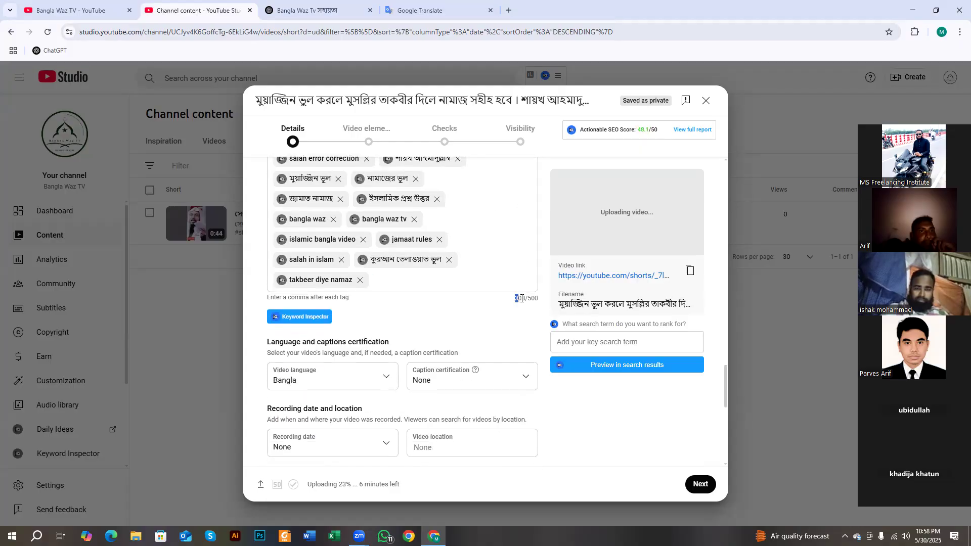
left_click(405, 278)
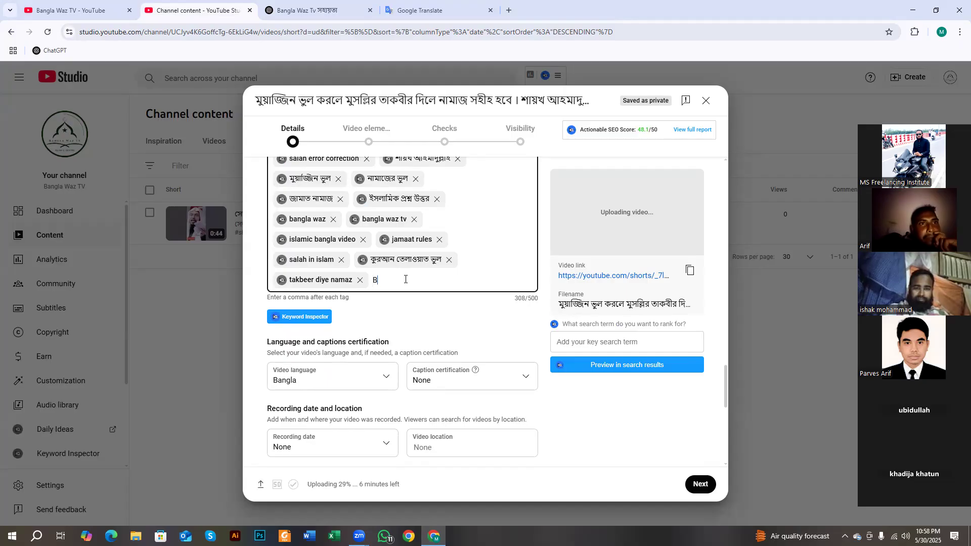
type("angla")
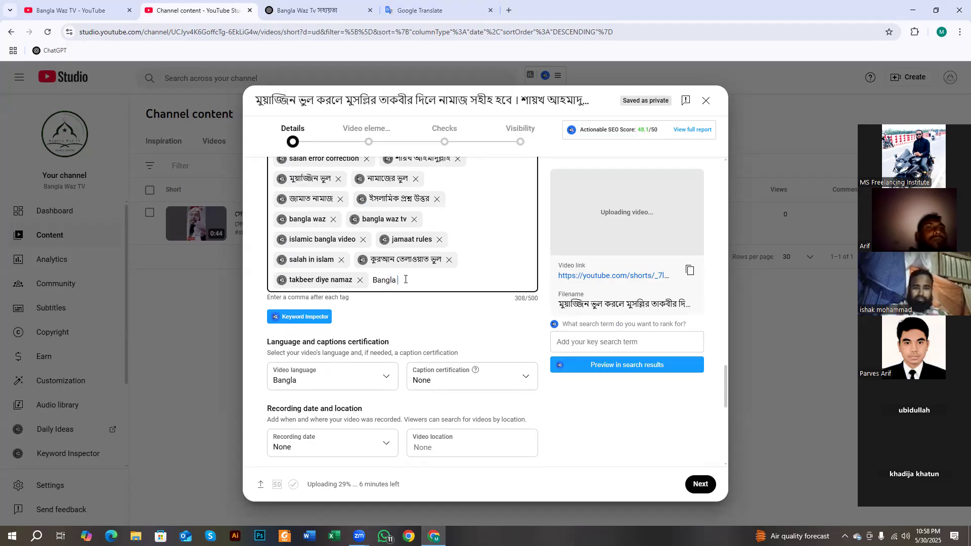
type(" Waz Tv,")
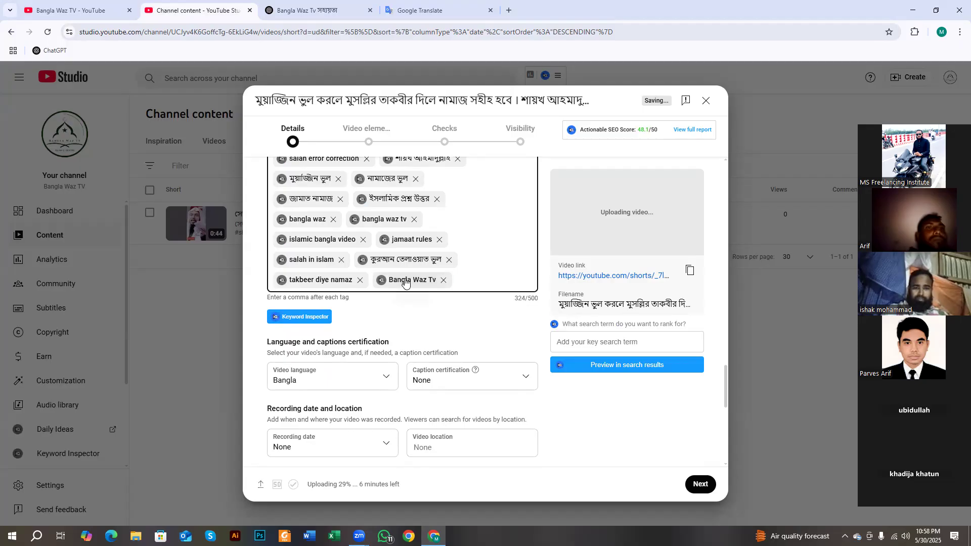
scroll(315, 331, "up", 3)
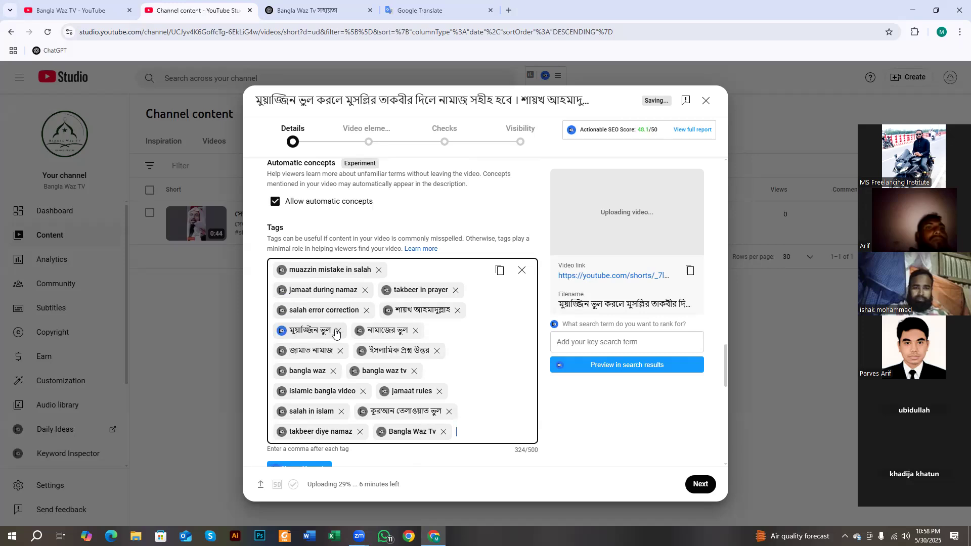
- Add নামাজের ভুল সমূহ and bangla waz as tags from vidIQ's keywords for নামাজের ভুল
left_click(359, 331)
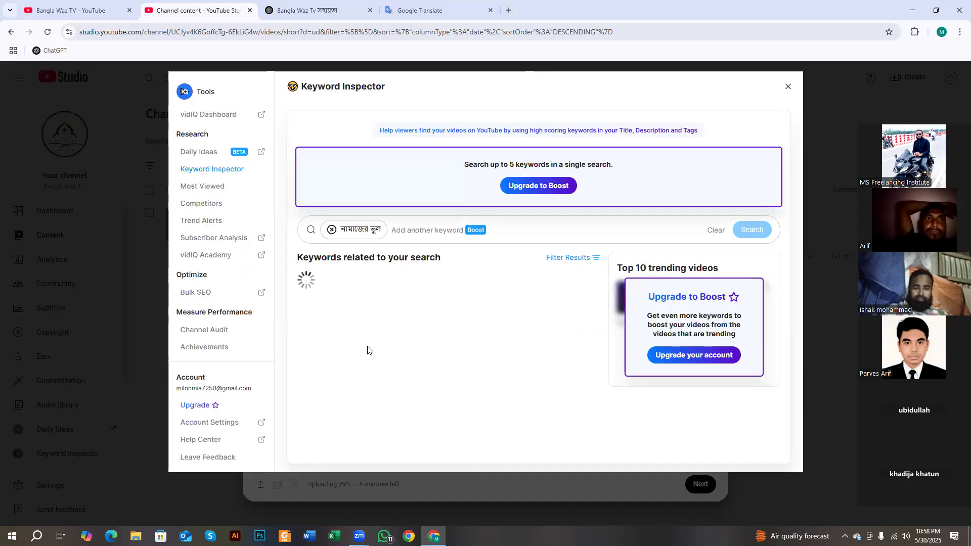
left_click(308, 394)
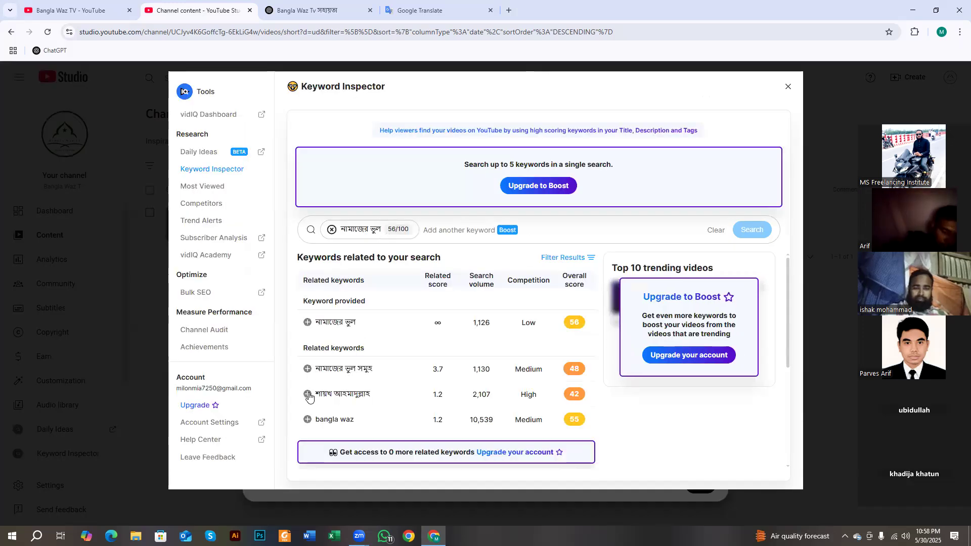
left_click(307, 419)
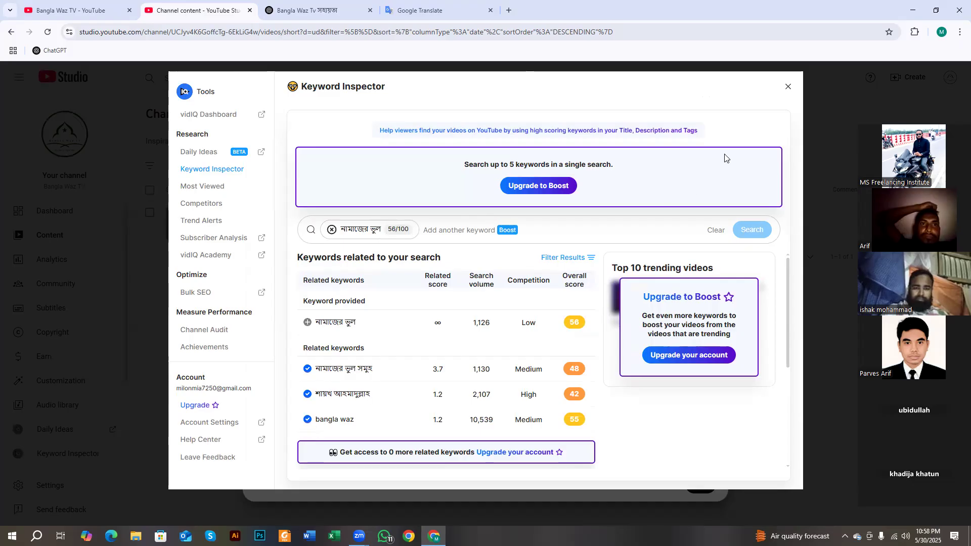
left_click(787, 86)
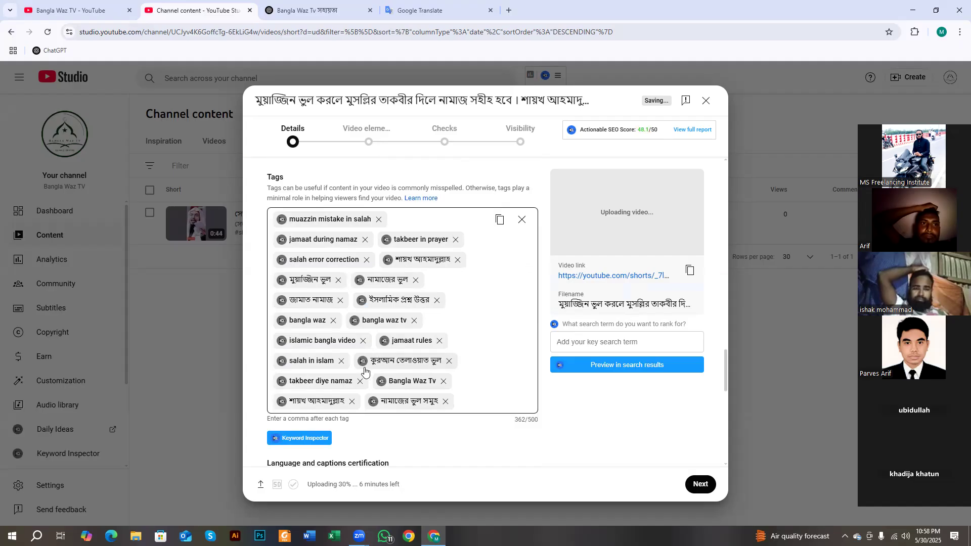
- Add sheikh ahmadullah, শায়খ আহমাদুল্লাহ ওয়াজ and আহমাদুল্লাহ as tags via vidIQ
left_click(281, 402)
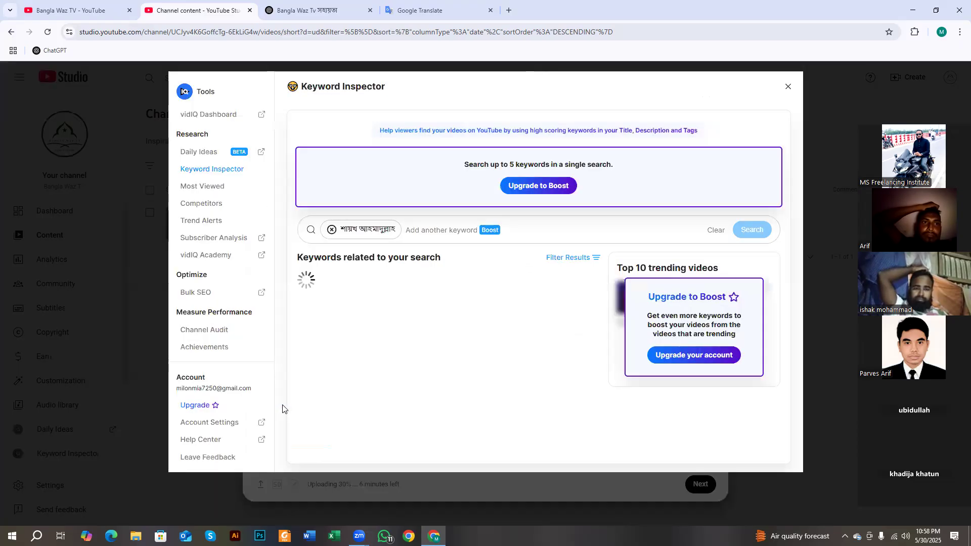
left_click(307, 369)
left_click(307, 394)
left_click(307, 419)
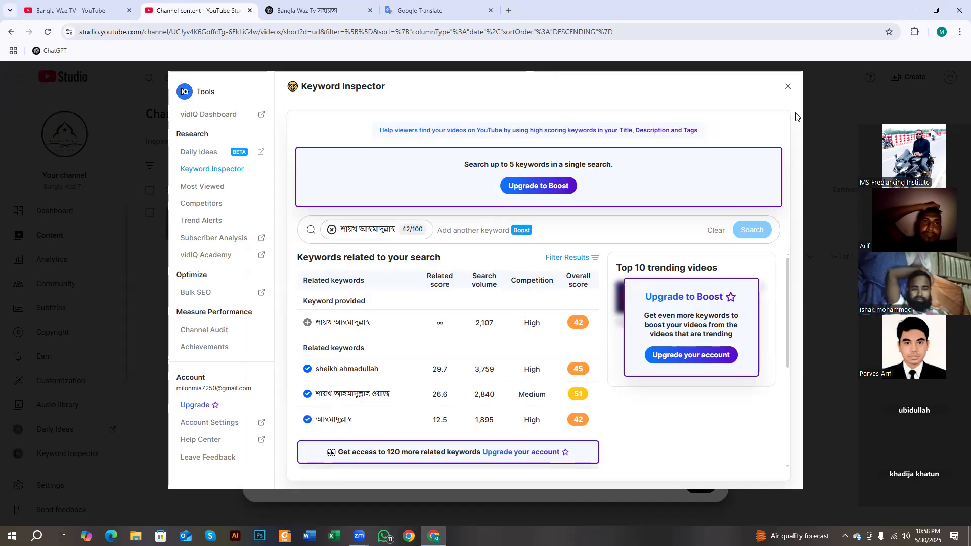
left_click(788, 86)
- Add নতুন ওয়াজ as a tag from the bangla waz tv related keywords
scroll(390, 360, "down", 1)
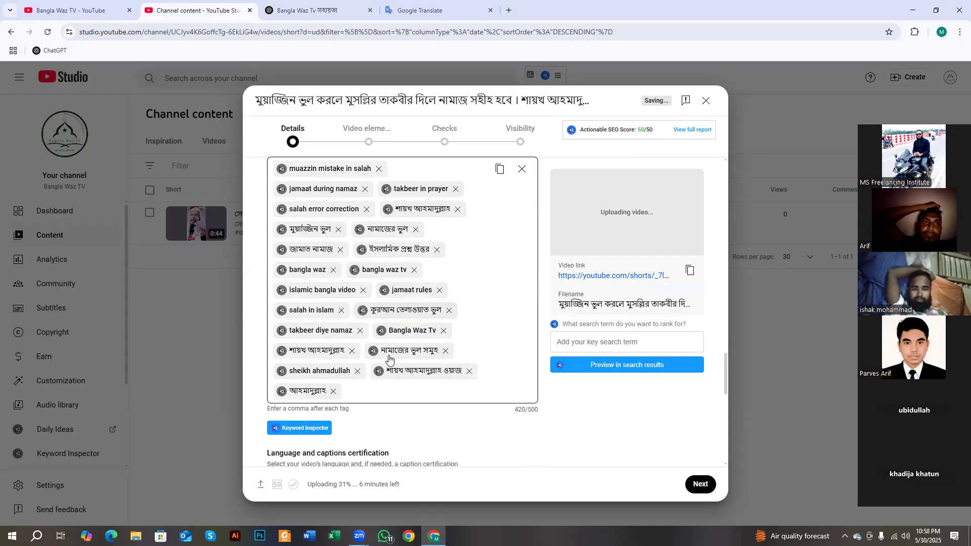
scroll(374, 366, "up", 2)
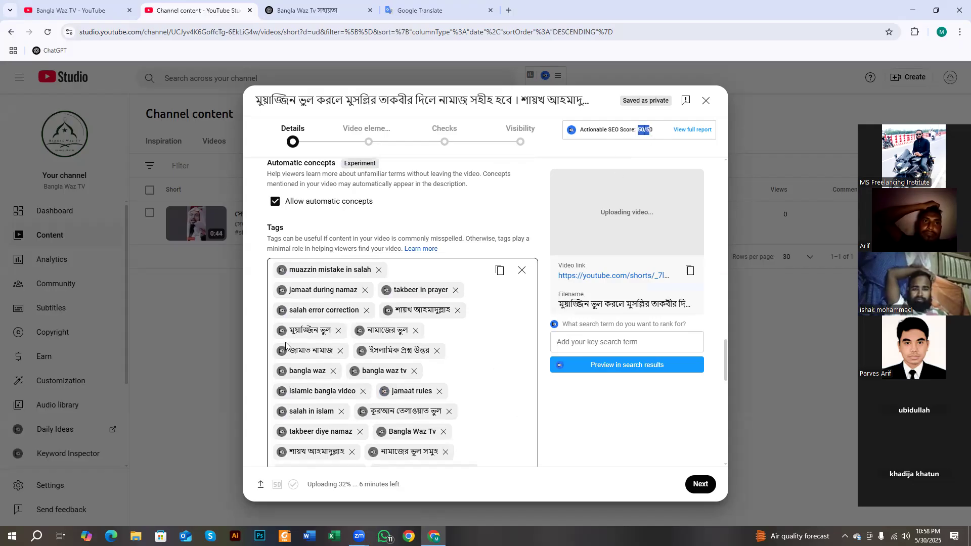
scroll(342, 395, "down", 2)
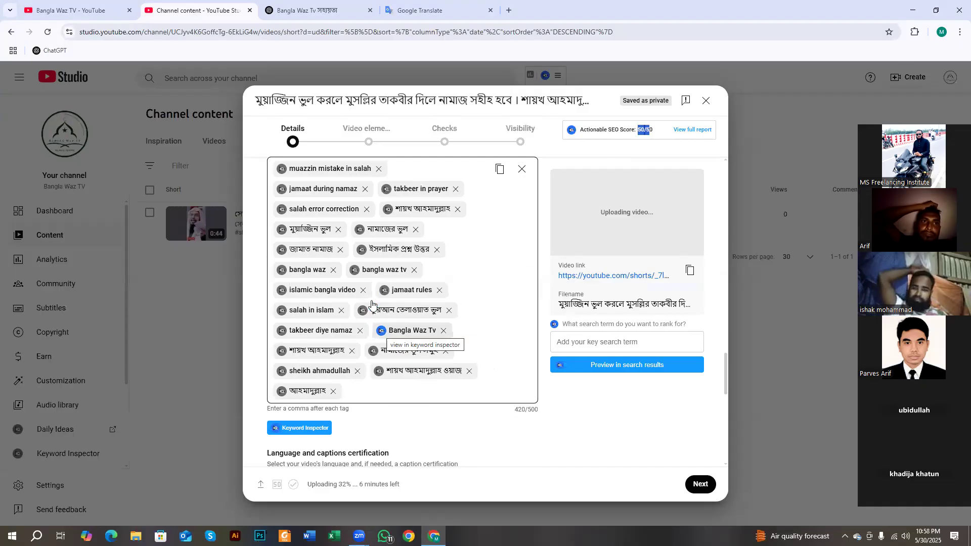
left_click(354, 270)
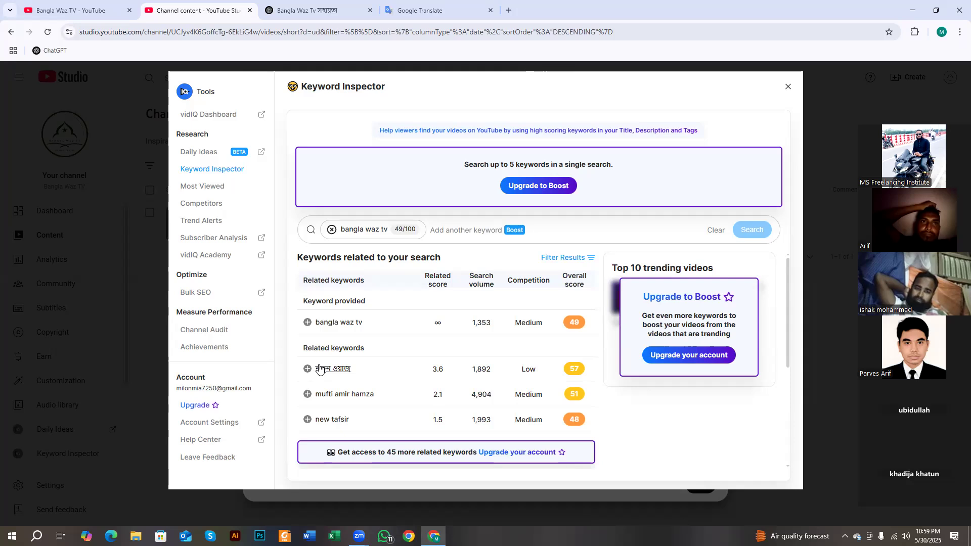
left_click(306, 369)
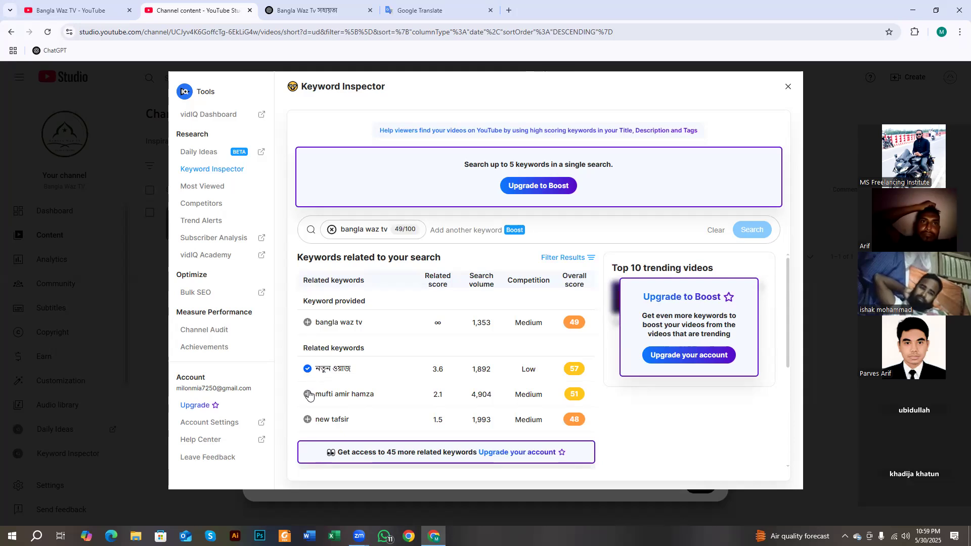
left_click(787, 86)
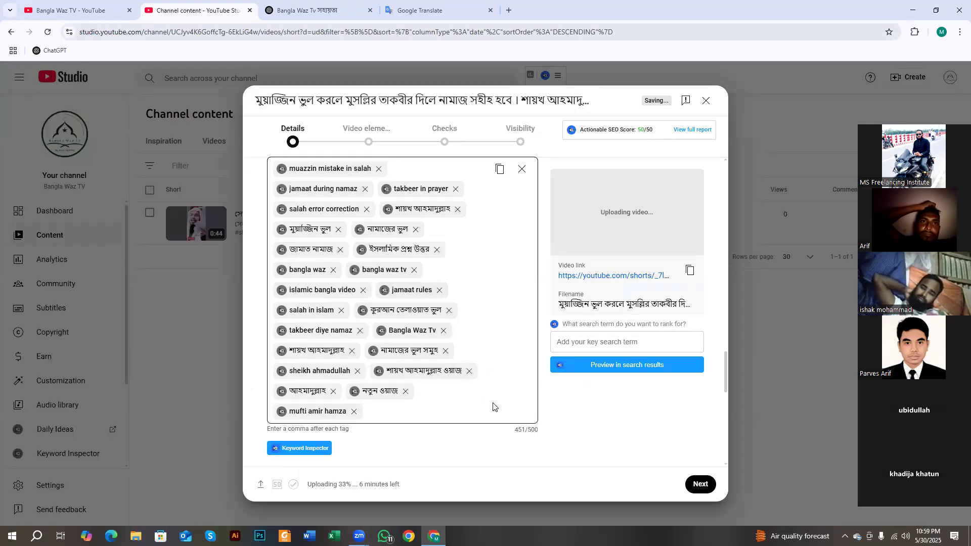
- Review the remaining Details fields and continue to the Video elements step
scroll(526, 428, "up", 2)
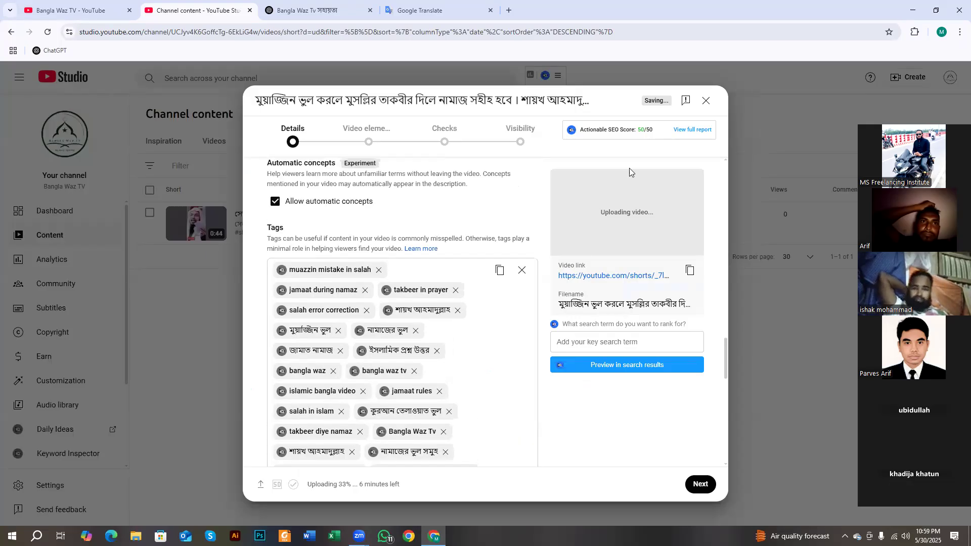
scroll(309, 288, "down", 7)
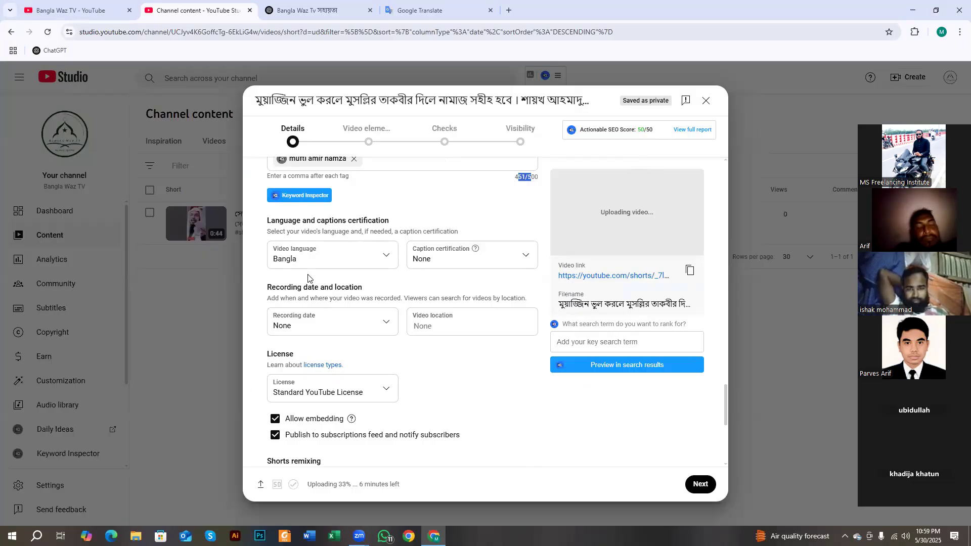
scroll(308, 276, "down", 5)
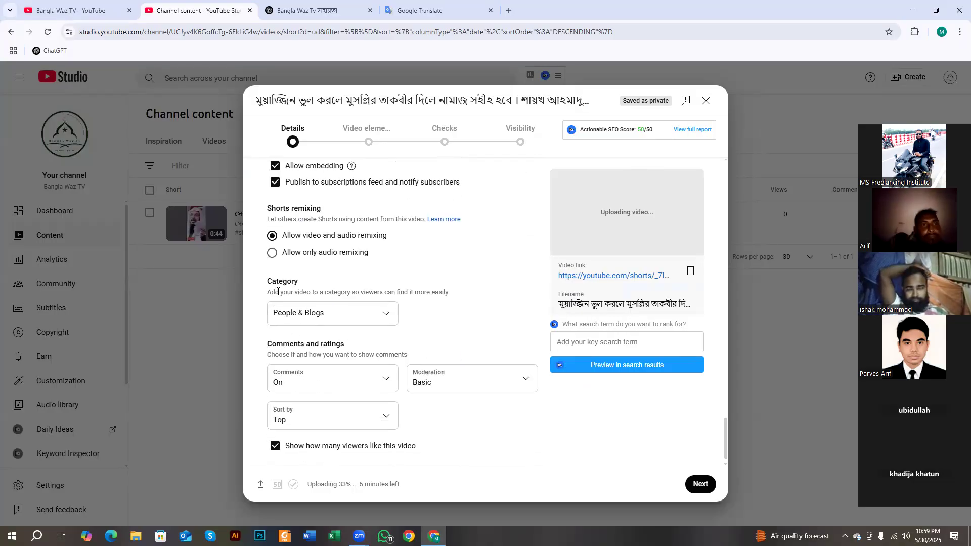
left_click_drag(271, 281, 308, 276)
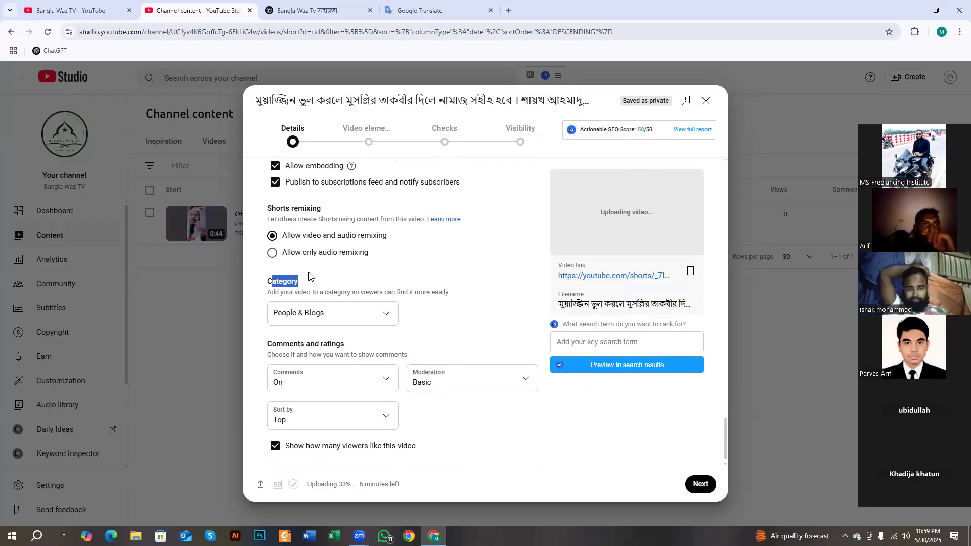
scroll(349, 323, "down", 1)
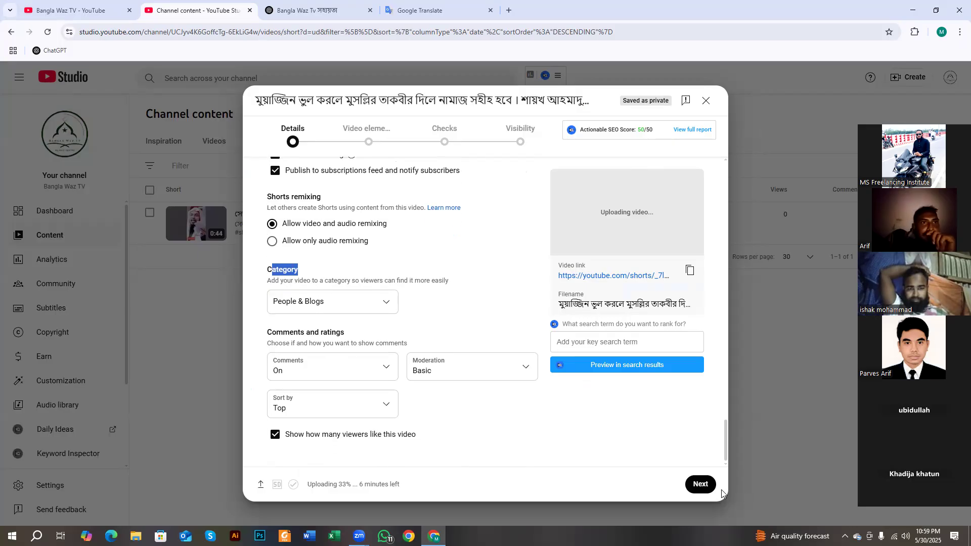
left_click(702, 486)
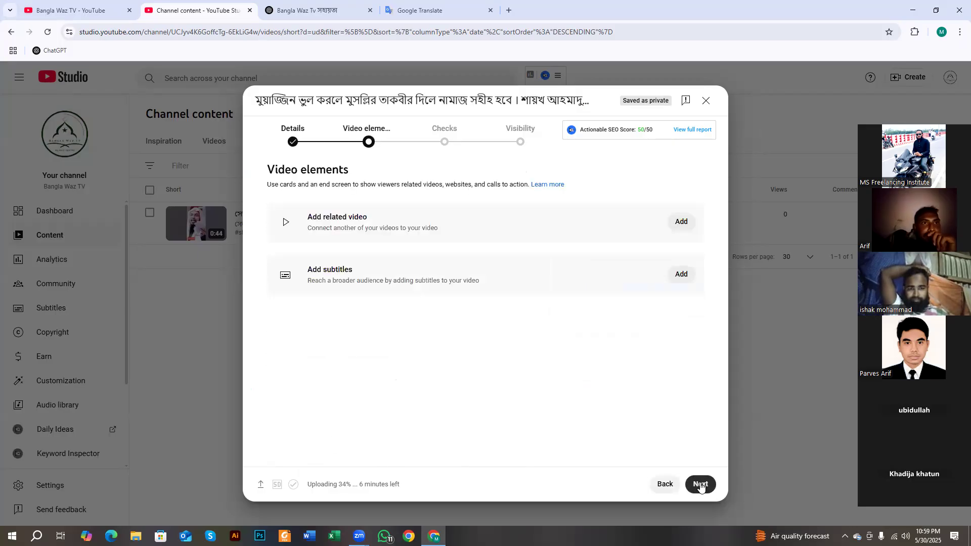
- Advance through Checks to Visibility and expand the Schedule options
left_click(699, 485)
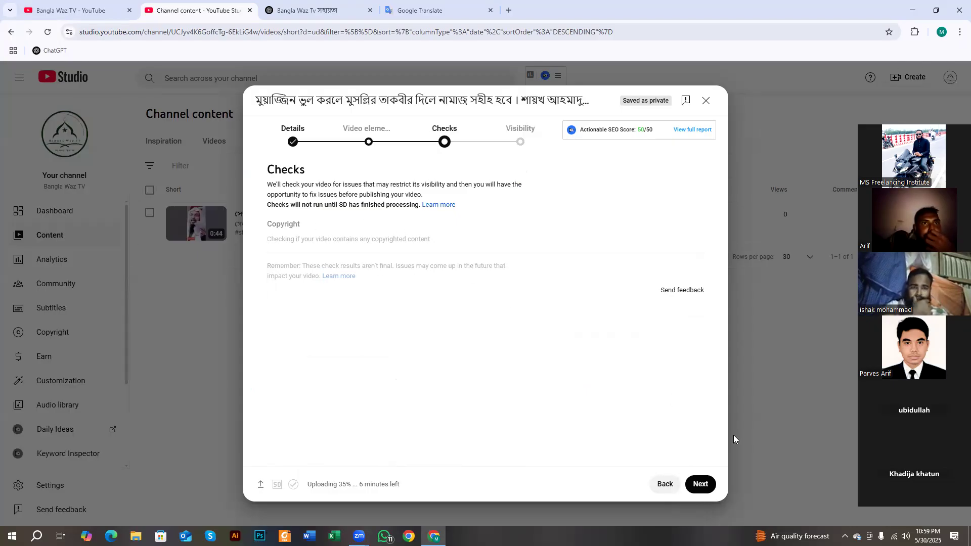
left_click(700, 483)
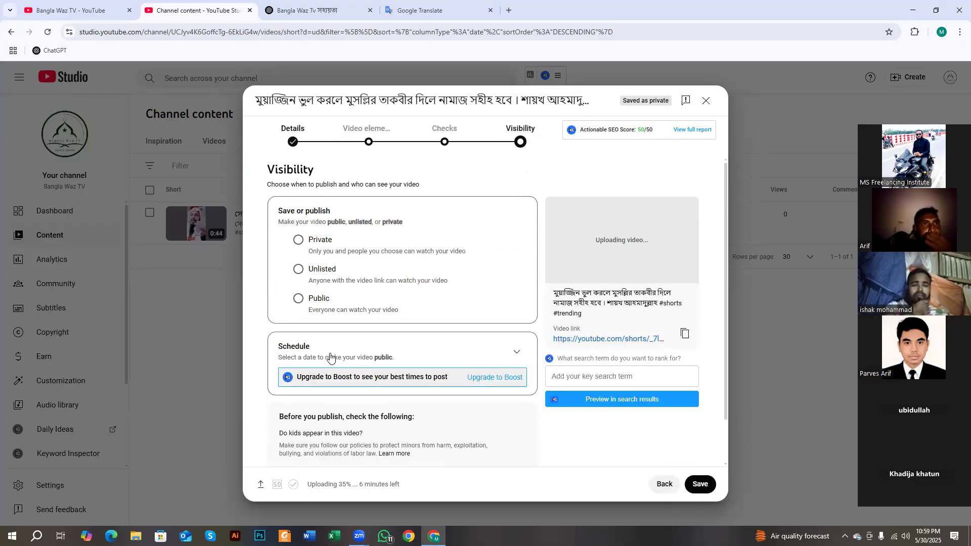
left_click_drag(265, 170, 310, 168)
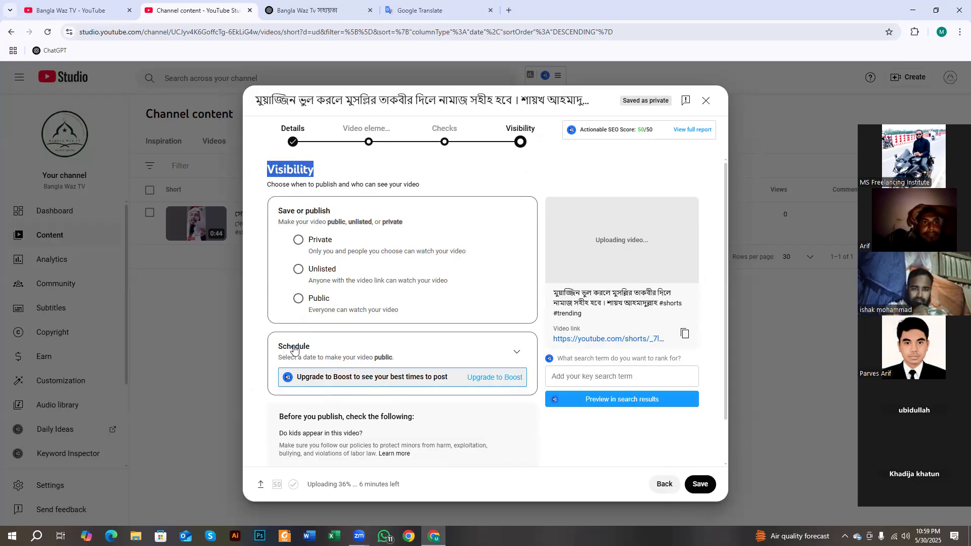
left_click(516, 352)
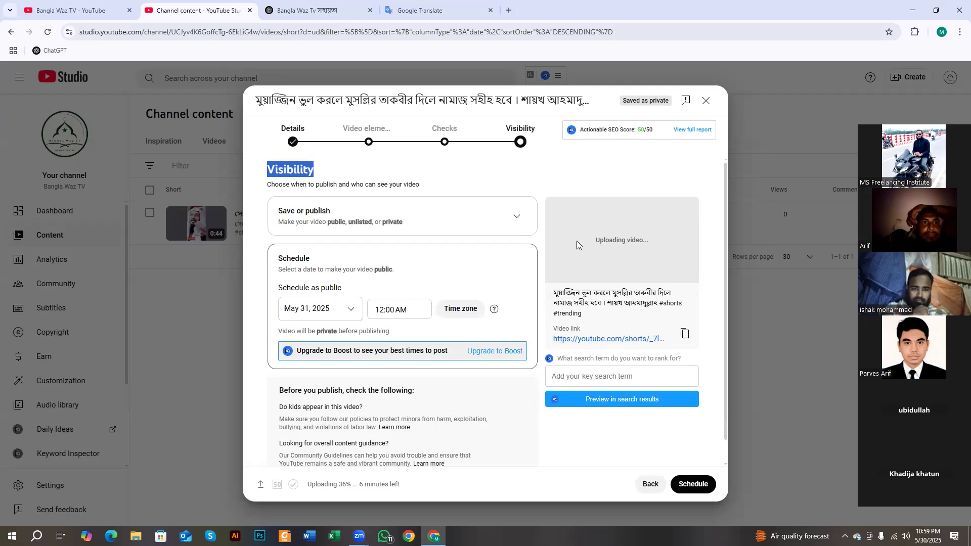
- Make the Short Public and set its schedule date to May 31, 2025
left_click(522, 225)
left_click(298, 299)
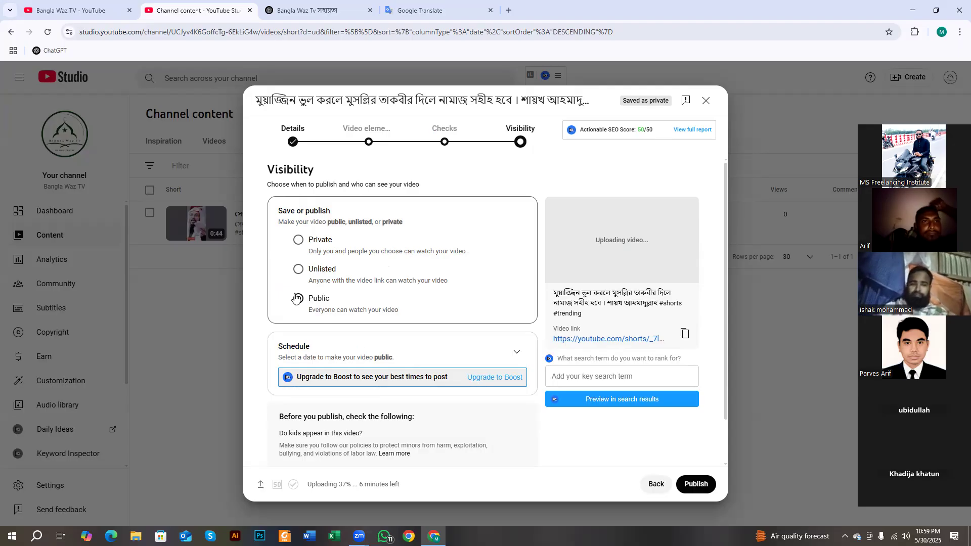
left_click(516, 351)
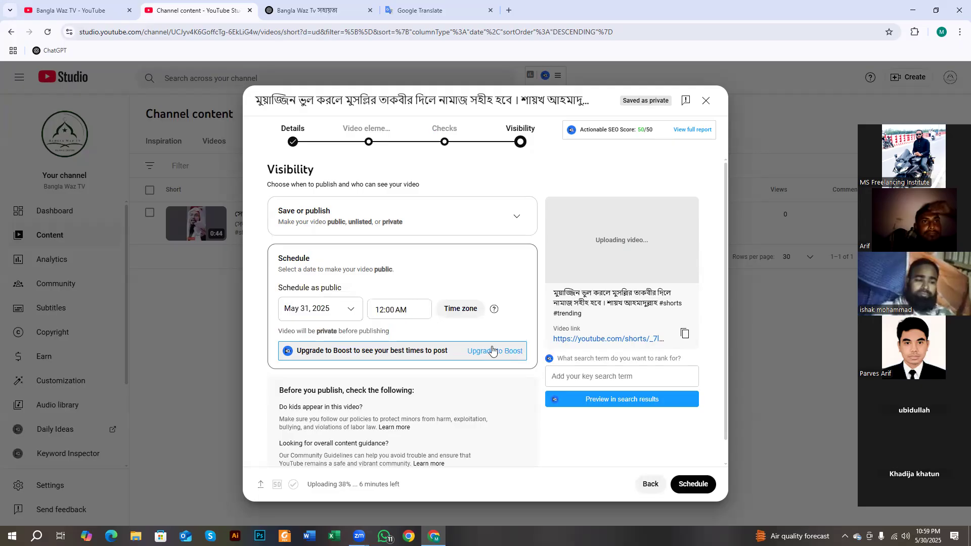
left_click(325, 307)
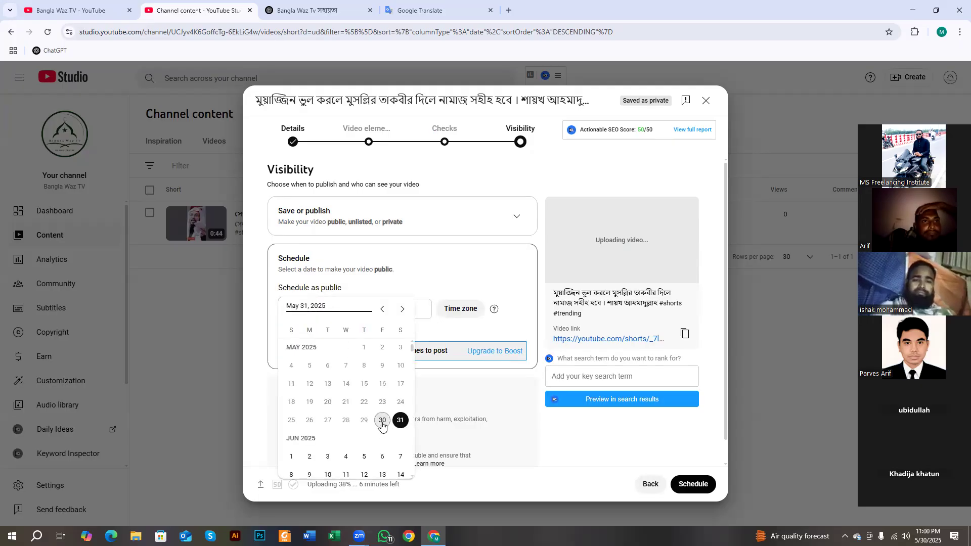
left_click(399, 423)
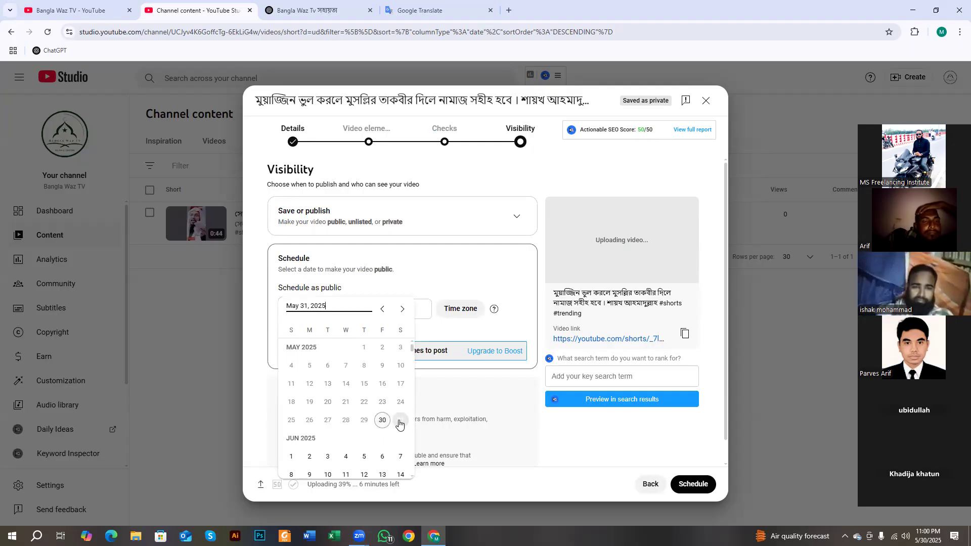
left_click(400, 423)
- Set the scheduled publish time to 10:00 AM
left_click(385, 309)
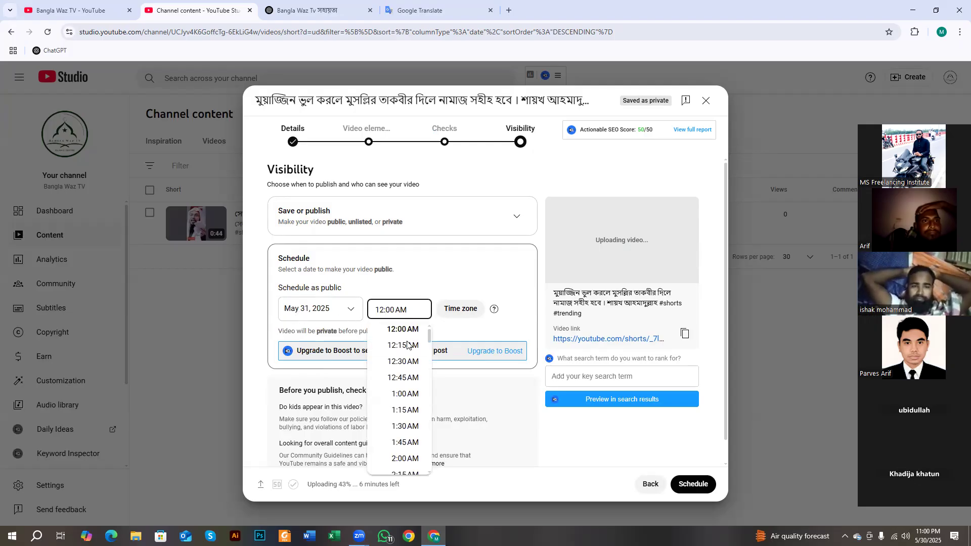
scroll(397, 354, "down", 3)
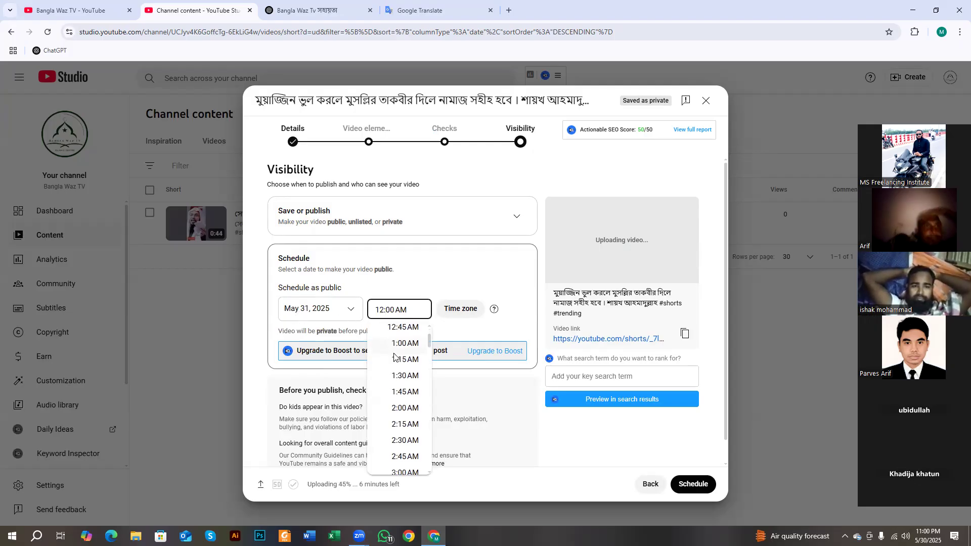
scroll(399, 368, "down", 8)
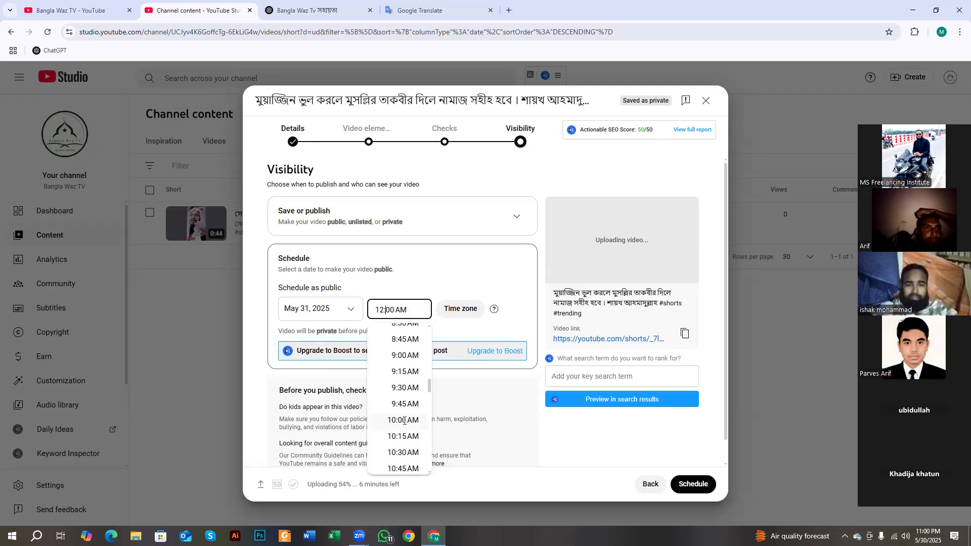
left_click(404, 421)
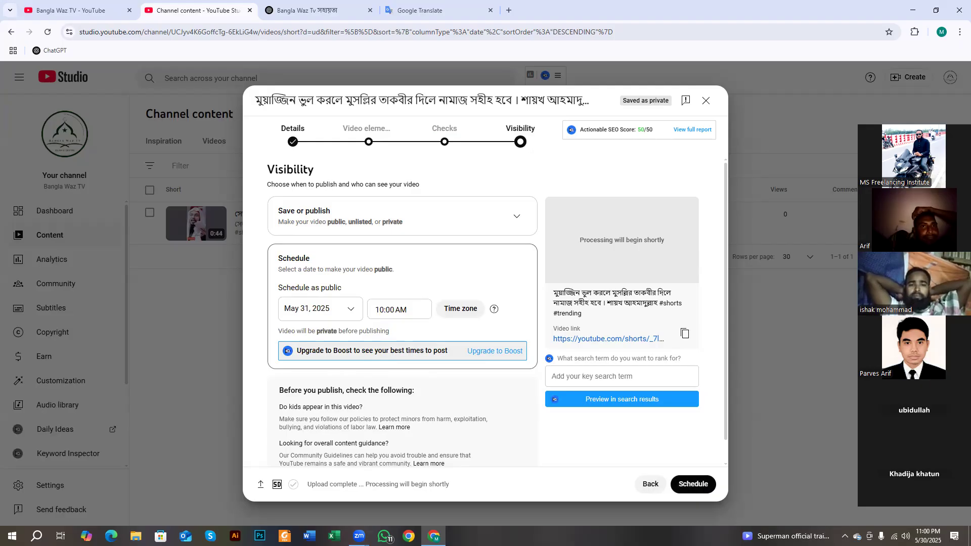
left_click_drag(364, 480, 449, 484)
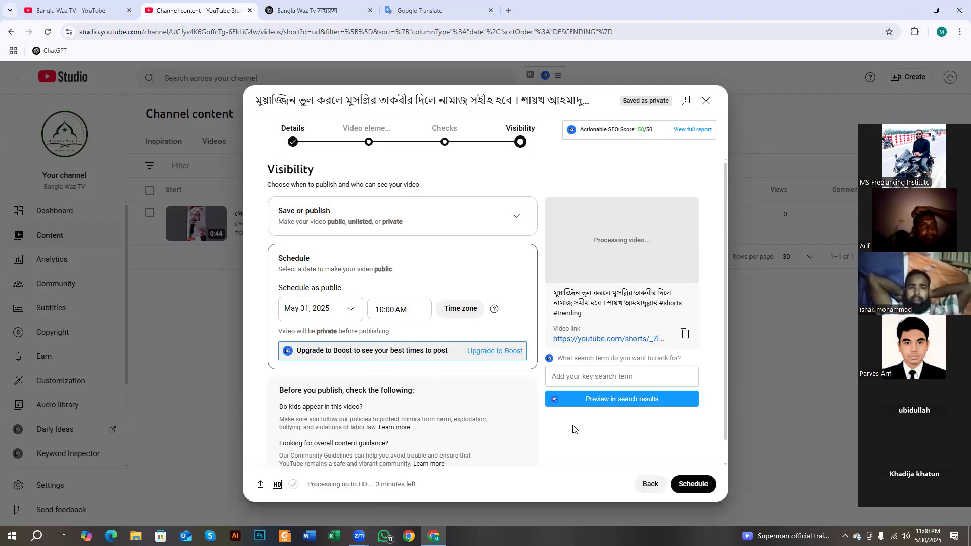
scroll(575, 430, "down", 1)
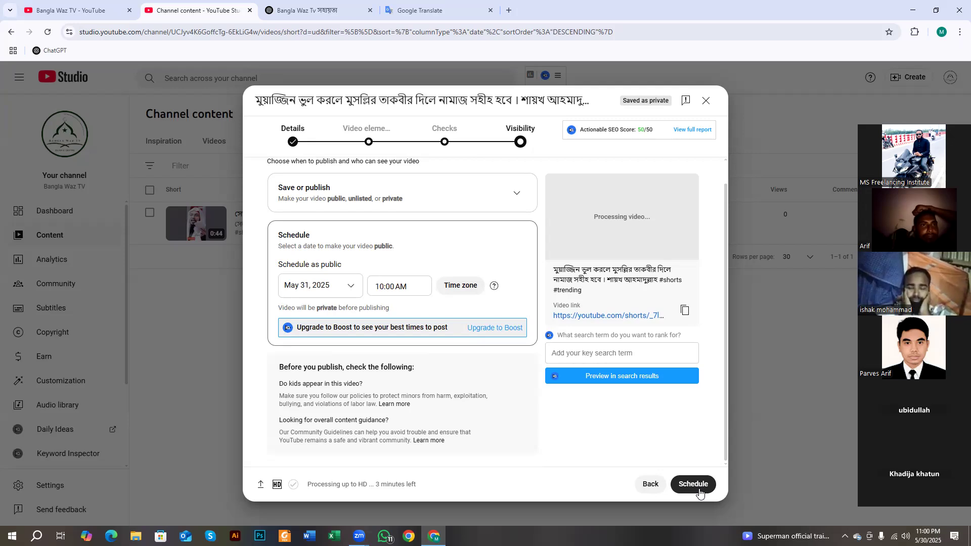
left_click(297, 142)
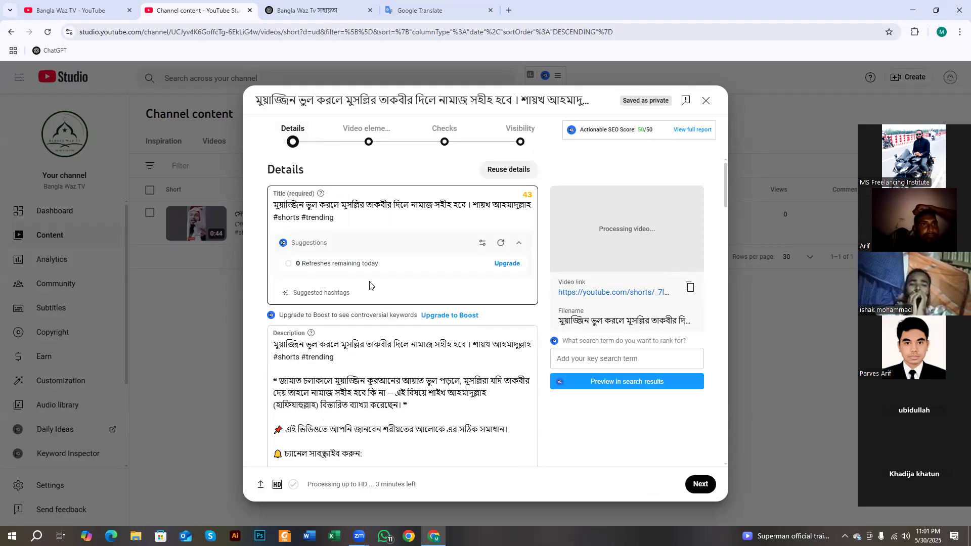
scroll(370, 283, "down", 2)
scroll(370, 283, "down", 10)
scroll(374, 286, "up", 7)
scroll(374, 286, "down", 15)
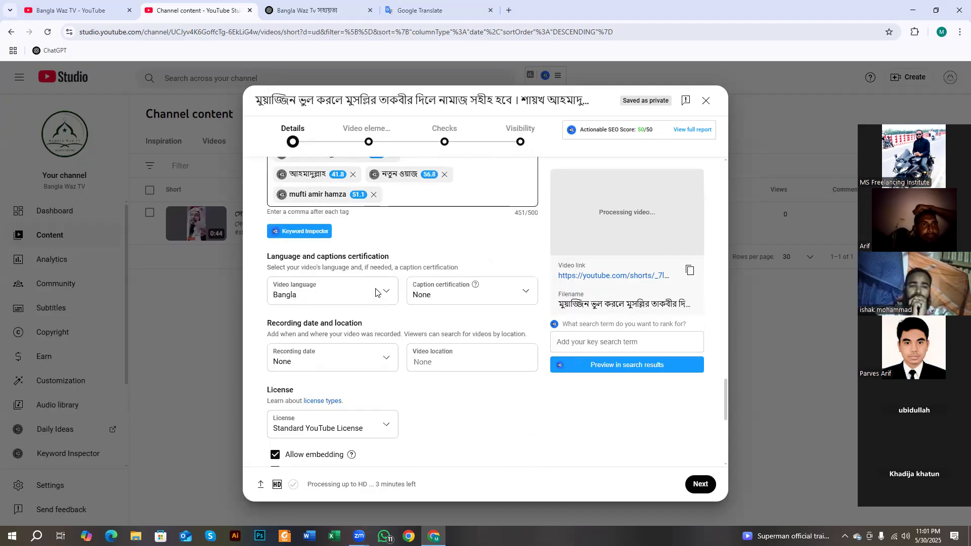
scroll(443, 350, "up", 4)
scroll(443, 350, "down", 3)
scroll(444, 350, "up", 3)
scroll(443, 350, "up", 15)
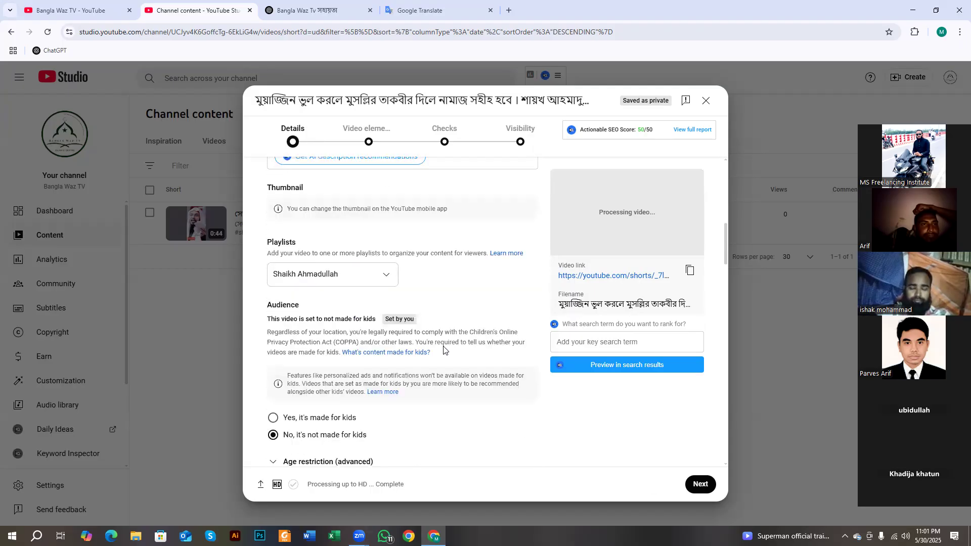
scroll(510, 224, "up", 4)
left_click(520, 137)
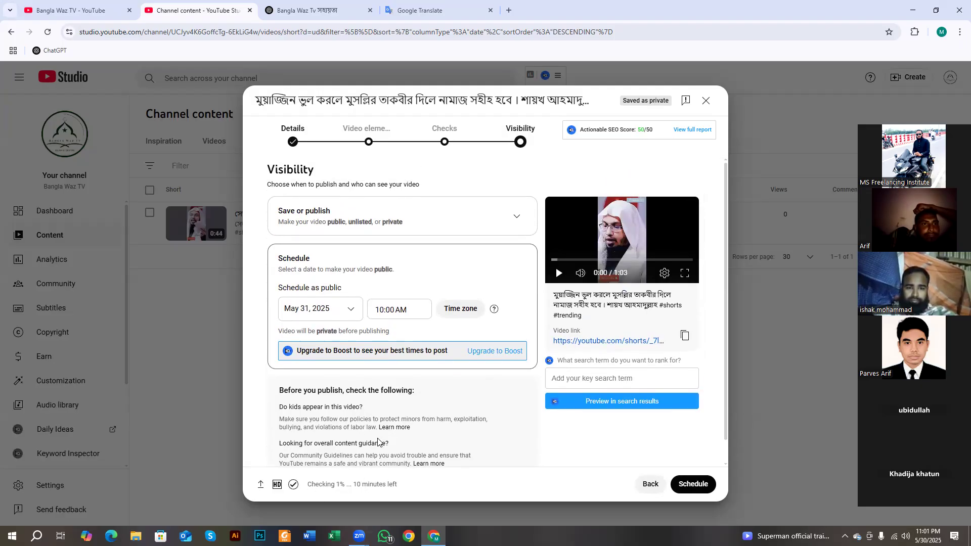
- Confirm the schedule and close the Video scheduled dialog
left_click(705, 487)
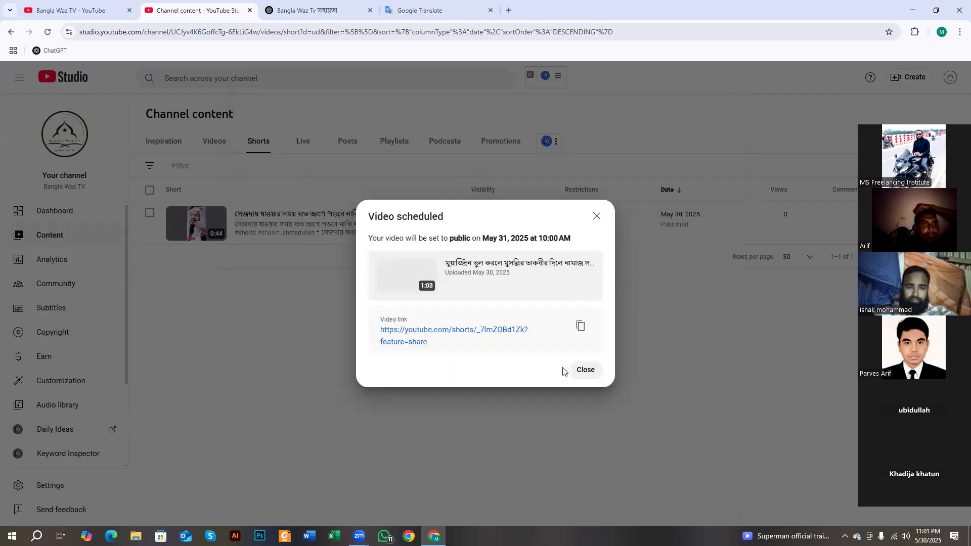
left_click(576, 368)
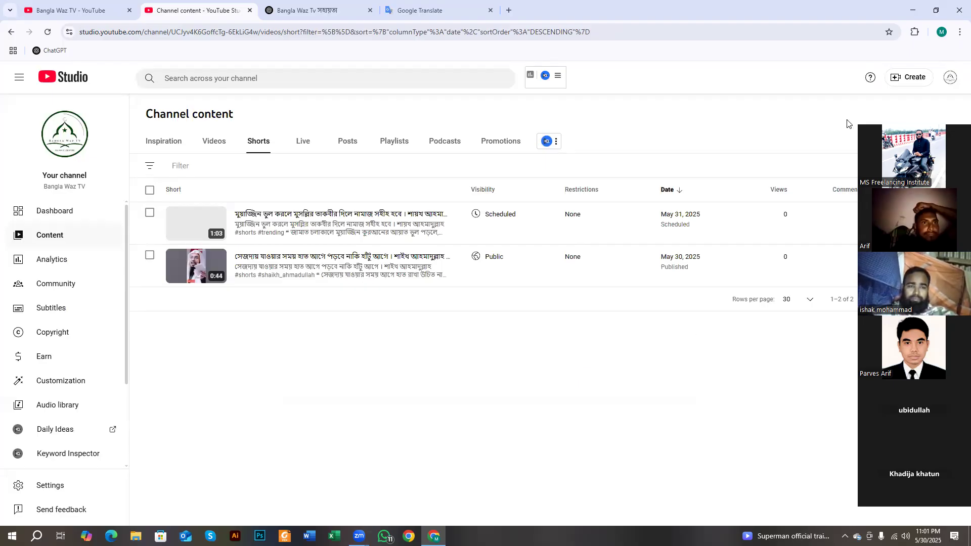
- Take a full-screen Lightshot capture and box the Scheduled and Public statuses in red
left_click_drag(892, 103, 849, 124)
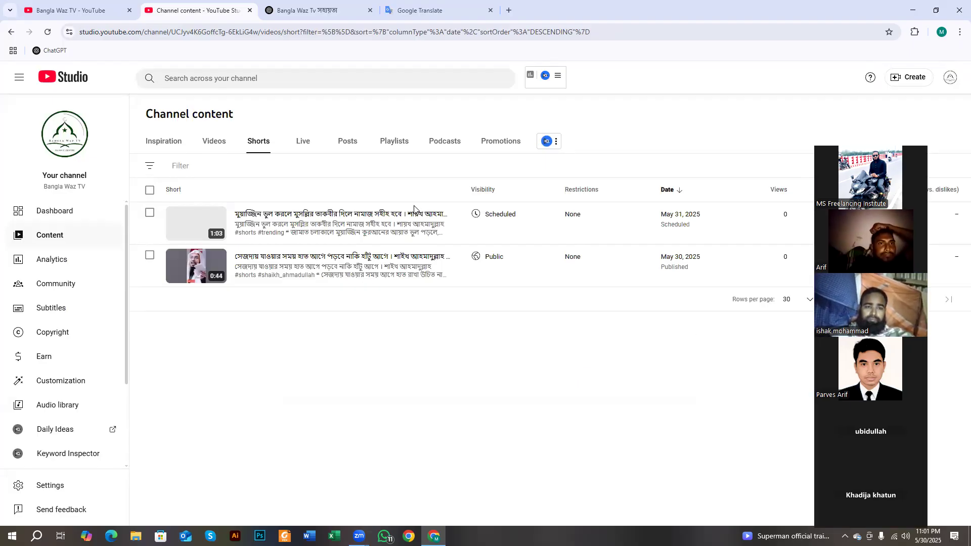
key("Print")
left_click_drag(0, 0, 970, 545)
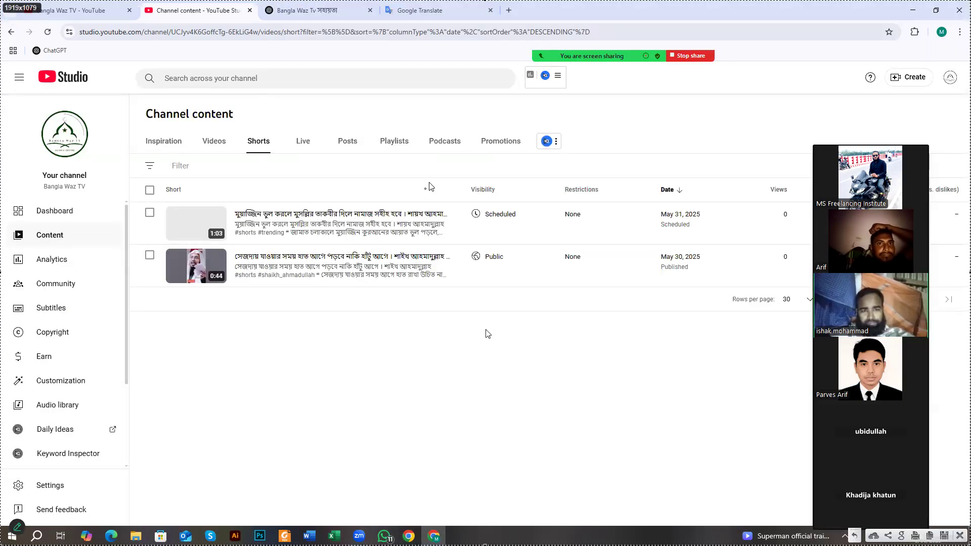
left_click_drag(447, 168, 550, 298)
scroll(539, 297, "up", 5)
left_click_drag(453, 196, 539, 231)
left_click_drag(453, 232, 539, 280)
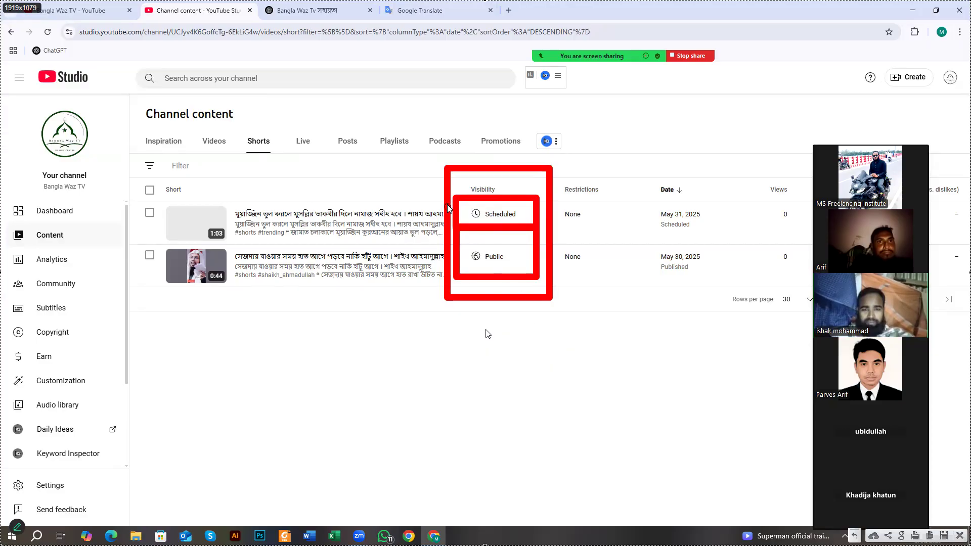
- Draw a large red box down the Visibility column and several smaller red marks below
left_click_drag(443, 167, 582, 519)
left_click_drag(478, 320, 537, 339)
left_click_drag(482, 373, 559, 382)
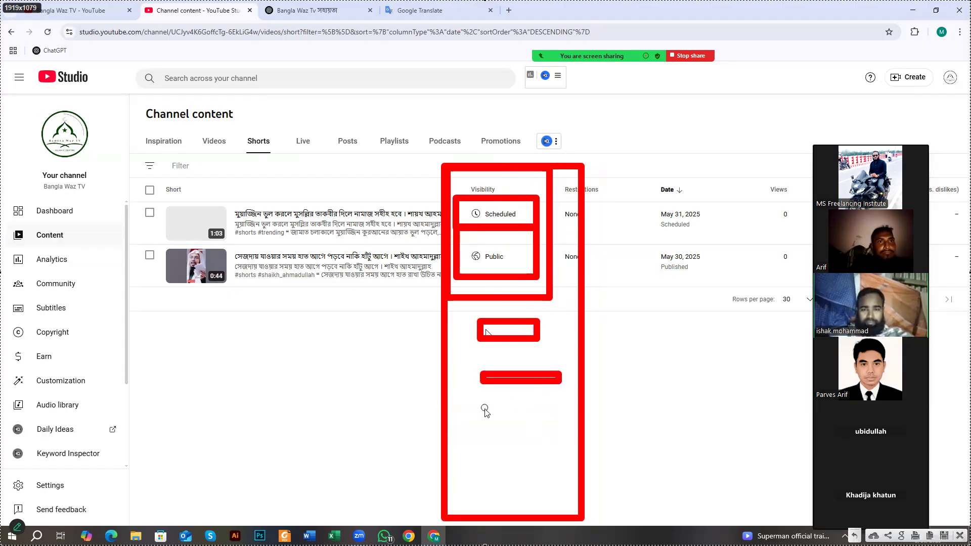
left_click_drag(484, 406, 540, 422)
left_click_drag(483, 444, 540, 453)
left_click_drag(494, 476, 522, 500)
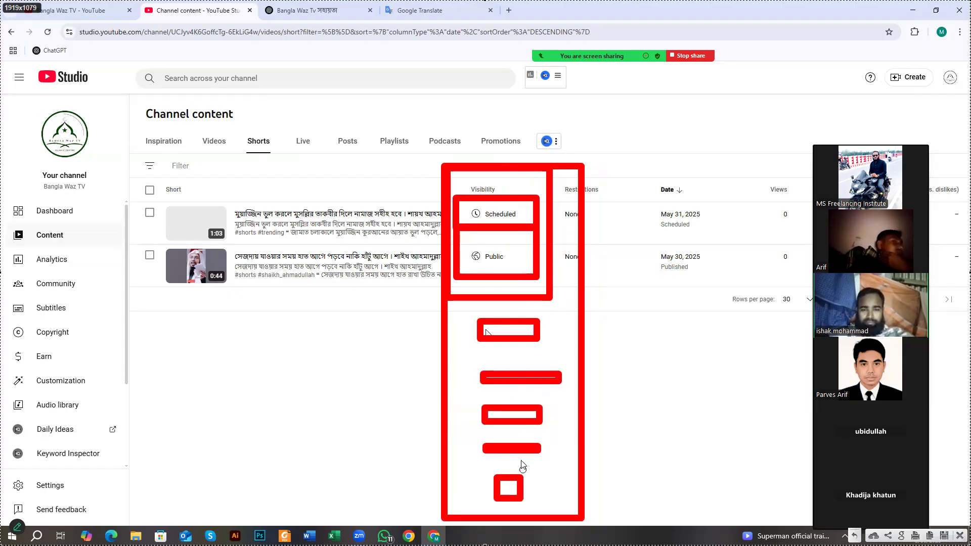
left_click_drag(458, 313, 561, 519)
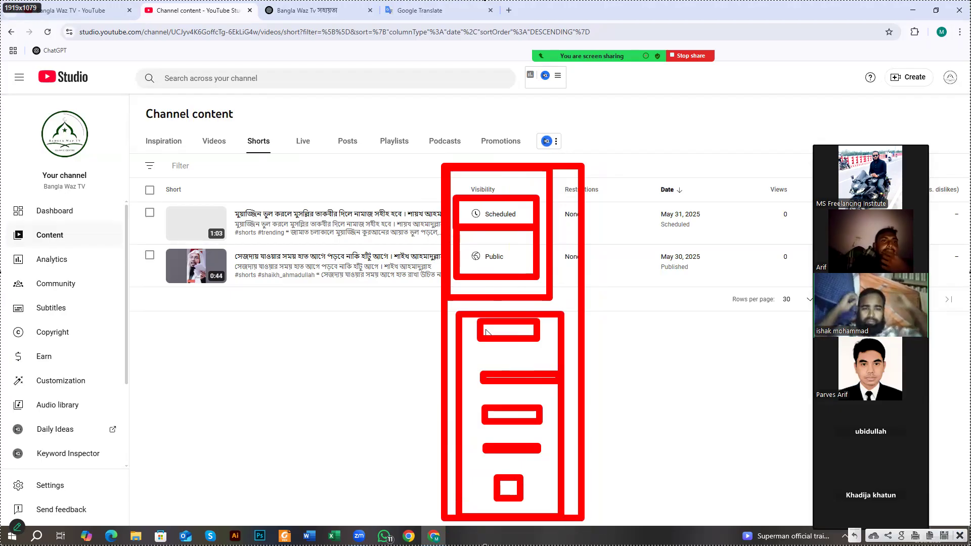
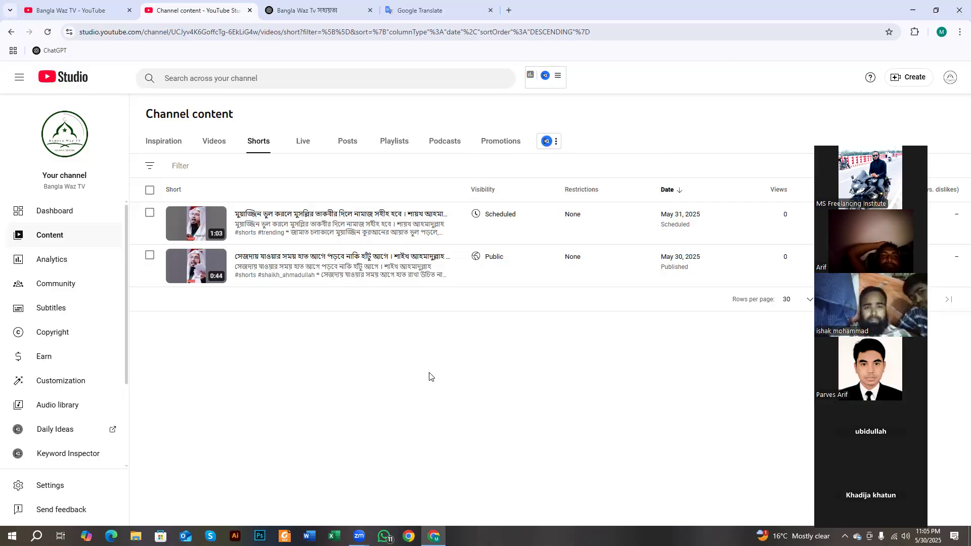
- Open Facebook in another Chrome profile as the MS Freelancing Institute page, then start a blank tab
left_click(408, 535)
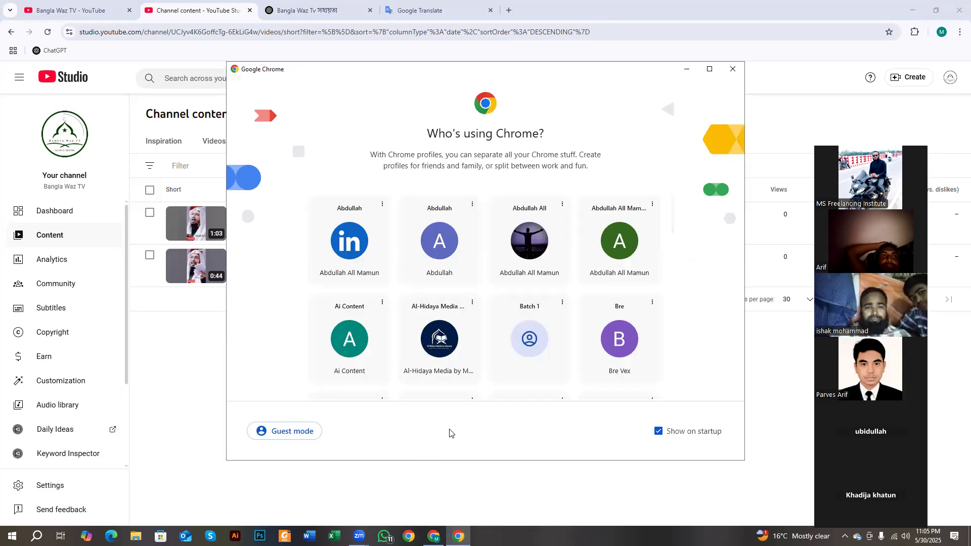
scroll(475, 349, "down", 4)
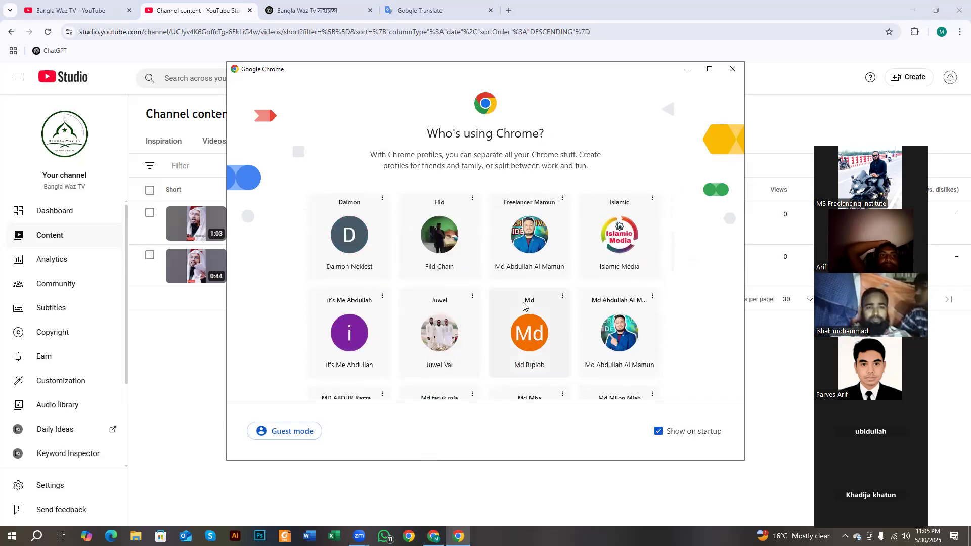
scroll(573, 321, "down", 2)
left_click(609, 301)
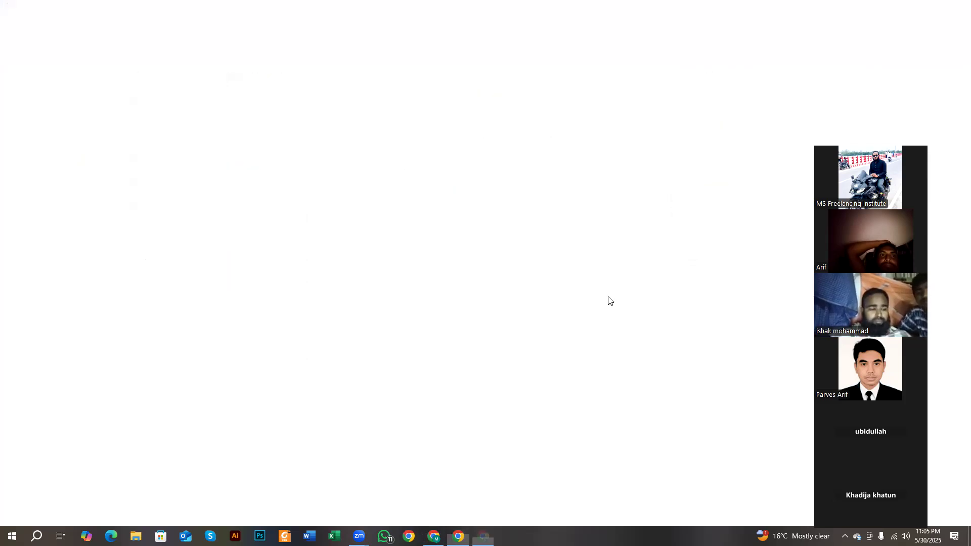
left_click(224, 259)
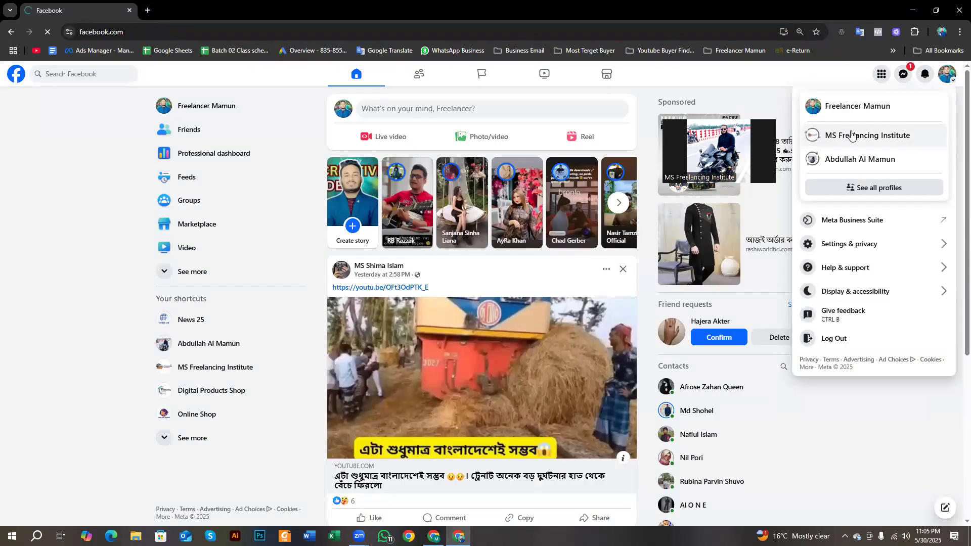
left_click(852, 135)
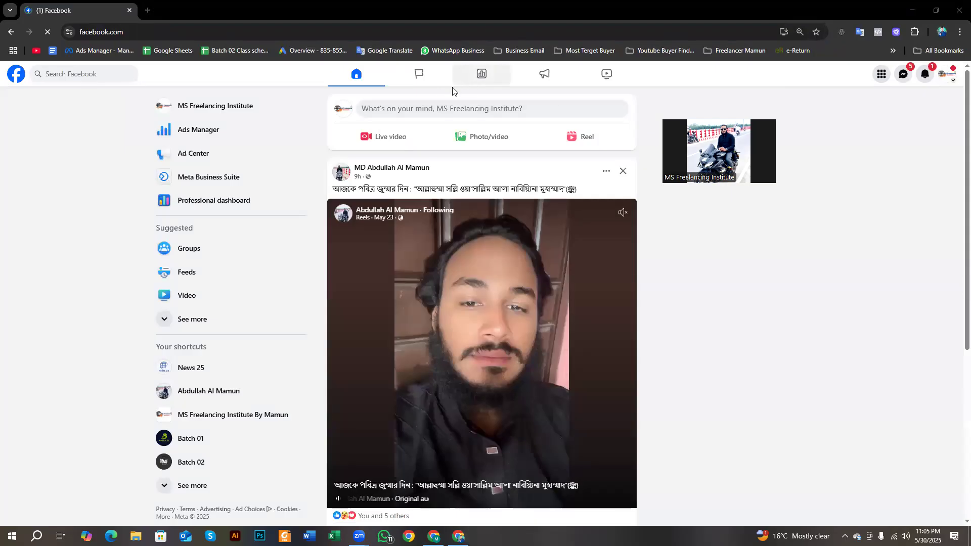
left_click(147, 10)
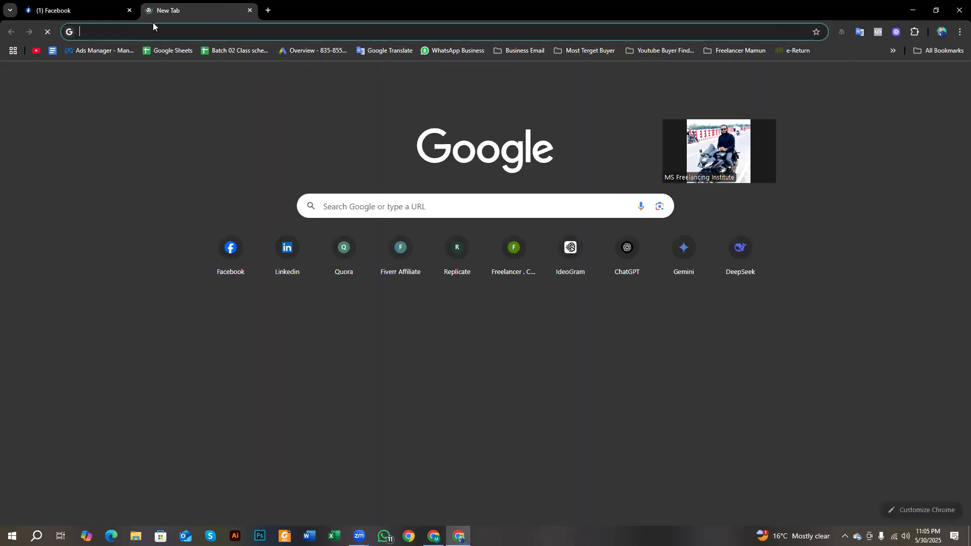
- Search Google for 'meta business suite' and open its home dashboard for MS Freelancing Institute
left_click(153, 28)
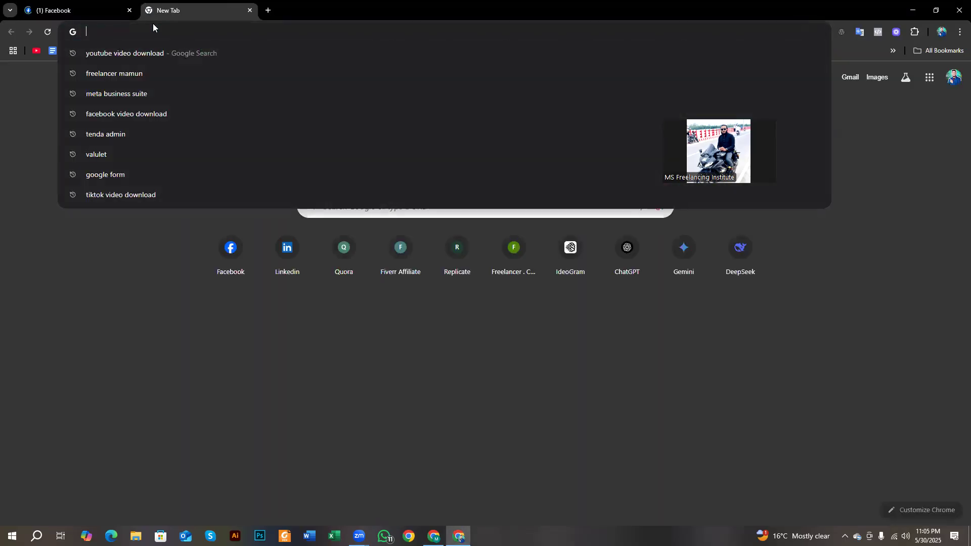
left_click(146, 99)
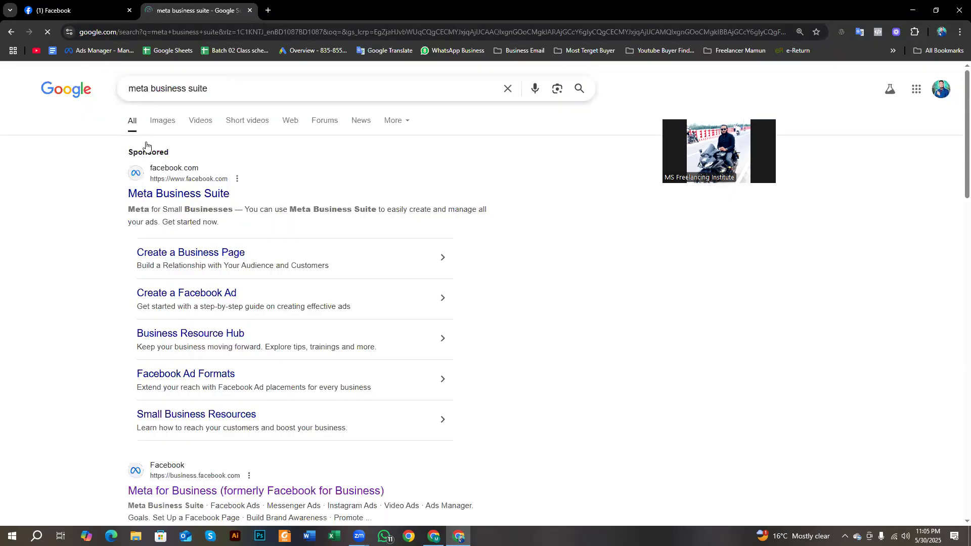
left_click(164, 188)
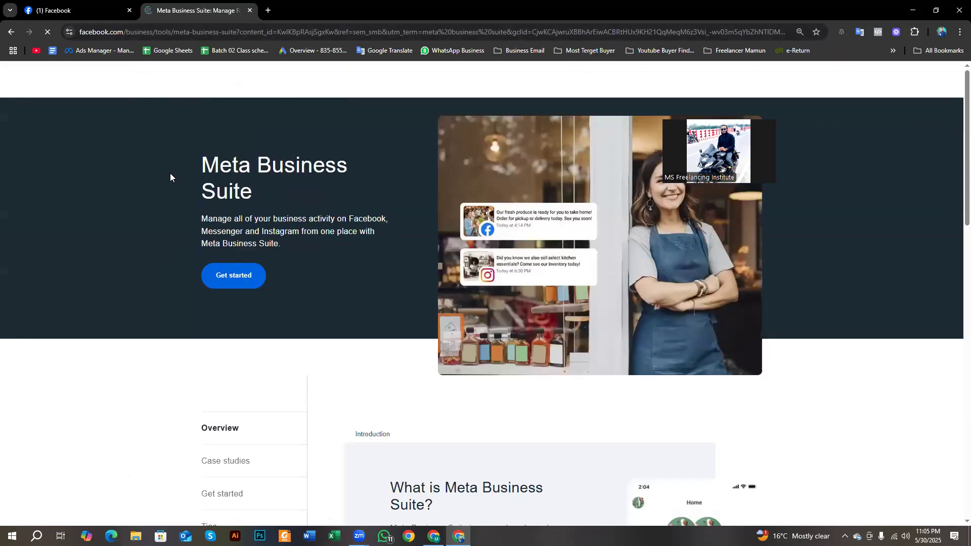
left_click(241, 277)
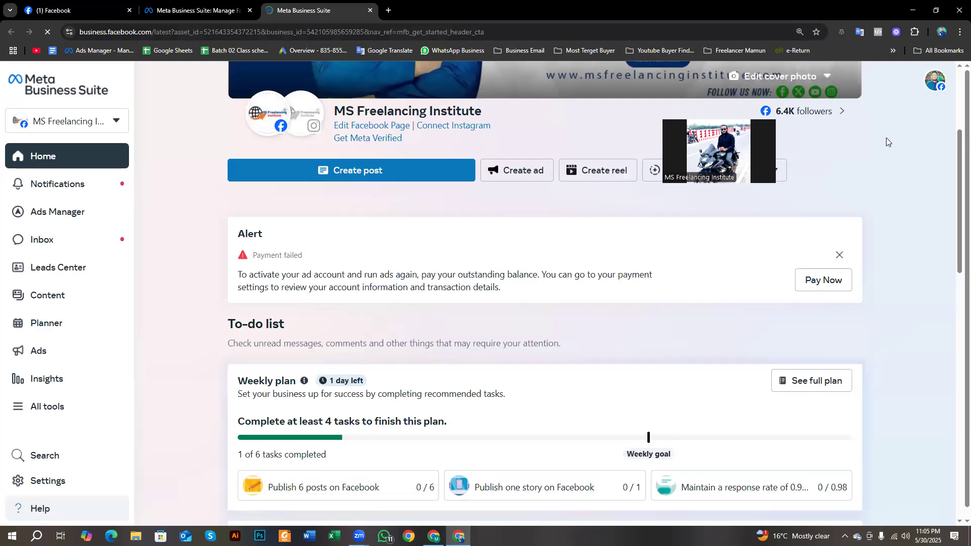
scroll(545, 219, "up", 4)
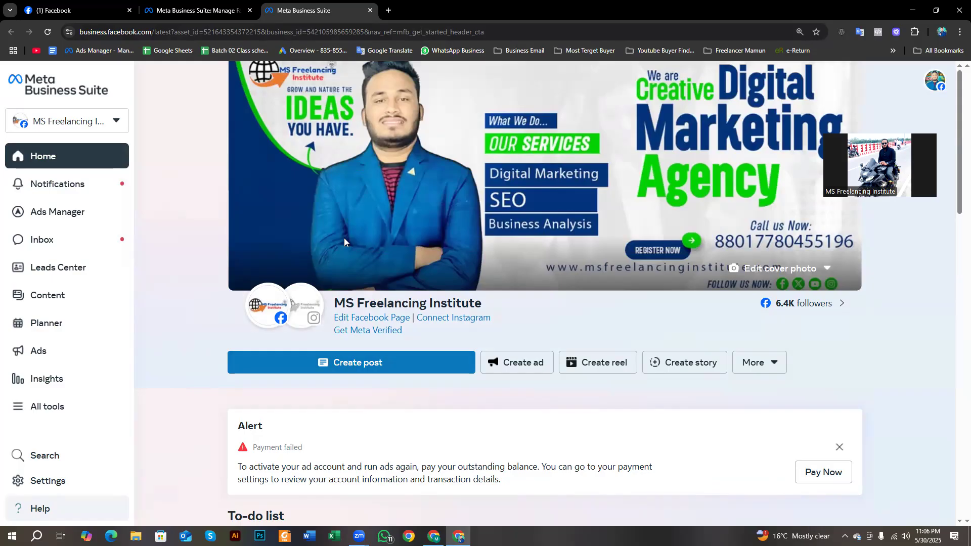
left_click(94, 123)
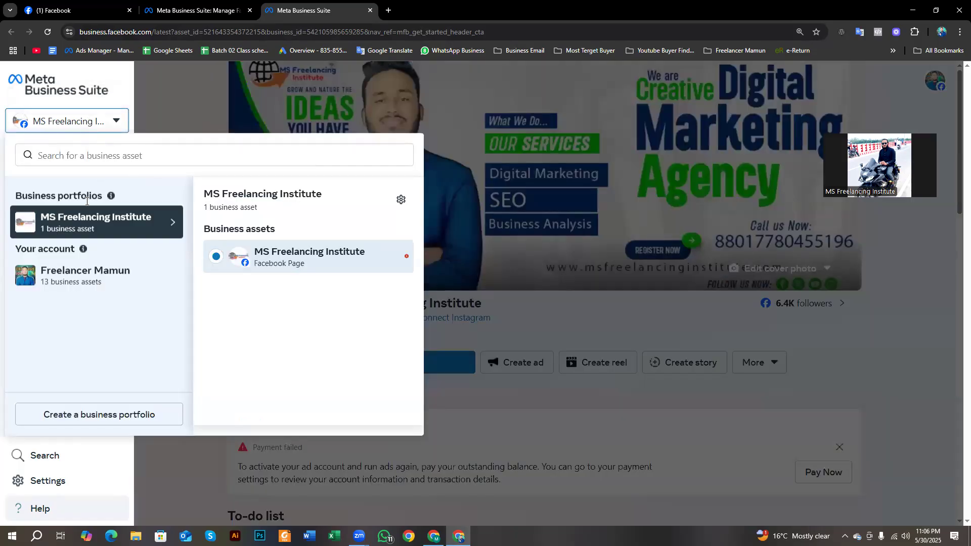
left_click(190, 125)
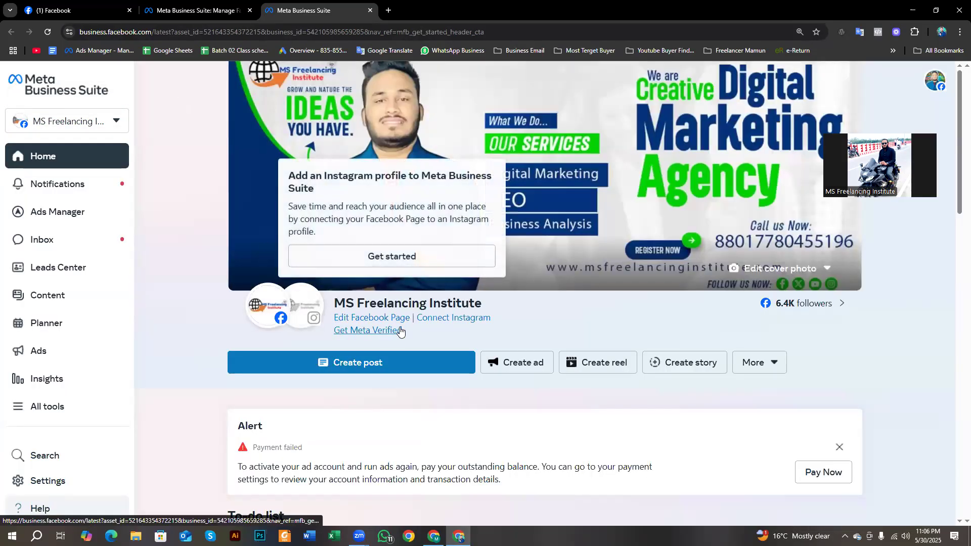
left_click(72, 12)
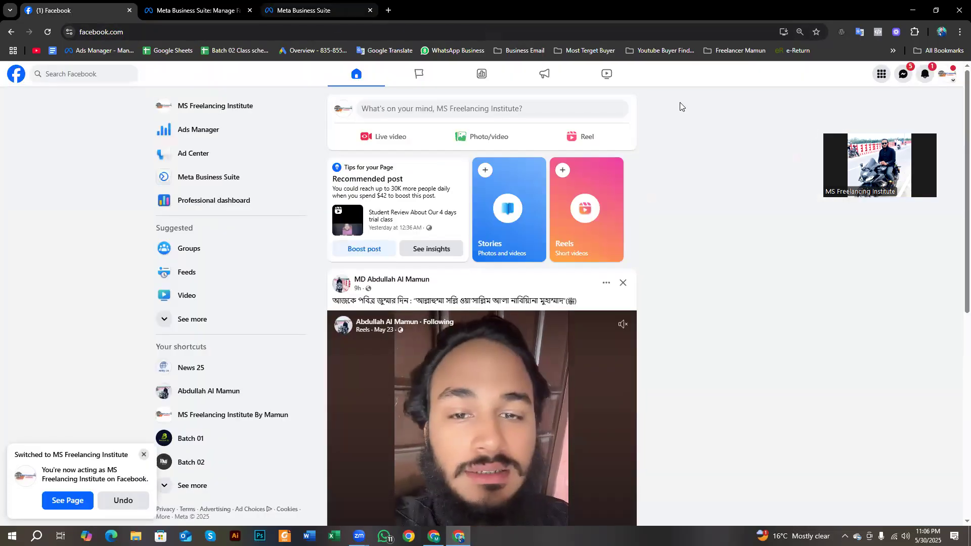
left_click(923, 76)
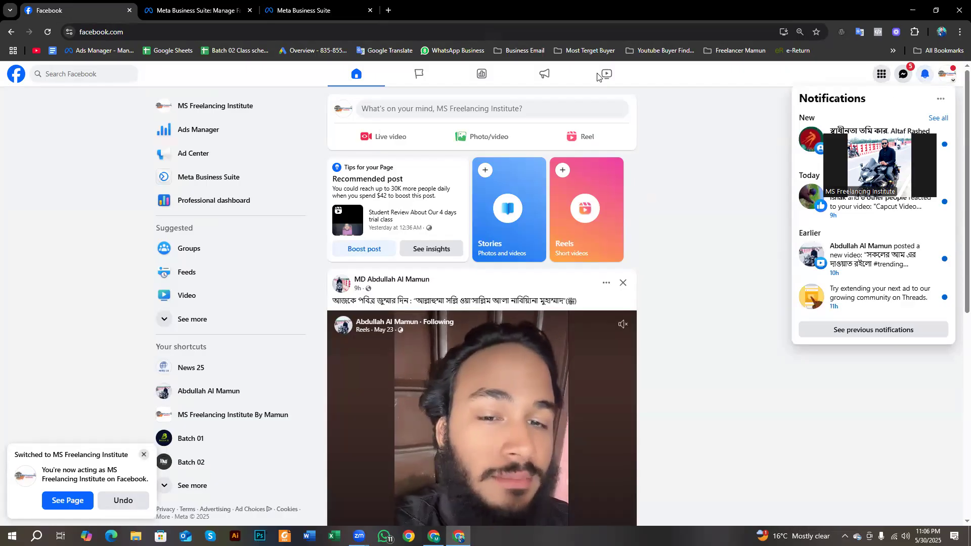
left_click(337, 6)
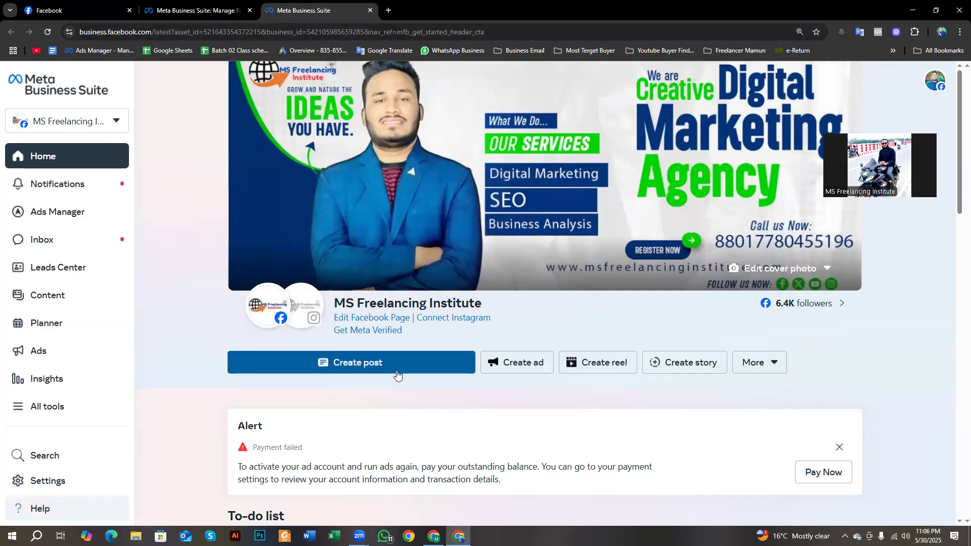
- Create a new reel post uploading the first video from Downloads, then return to YouTube Studio
left_click(387, 365)
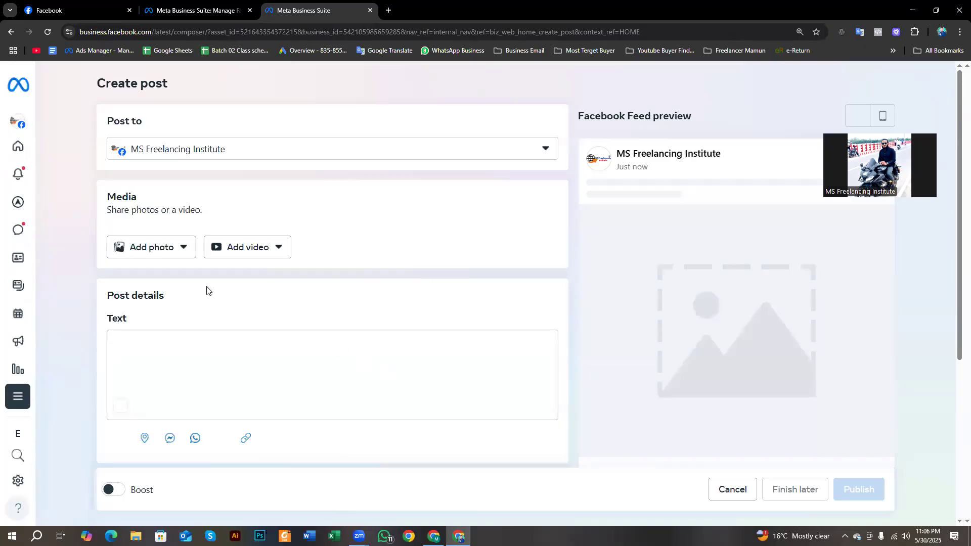
triple_click(107, 85)
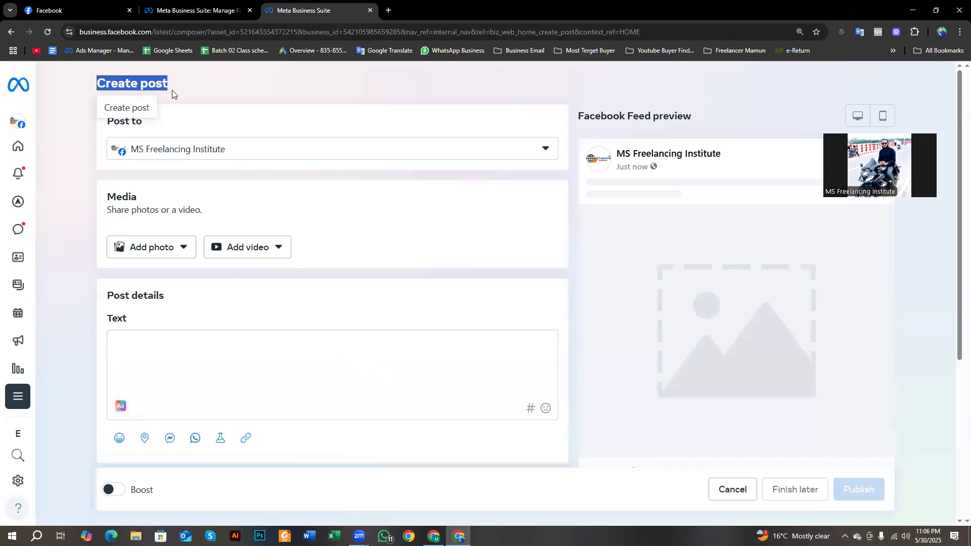
left_click(244, 253)
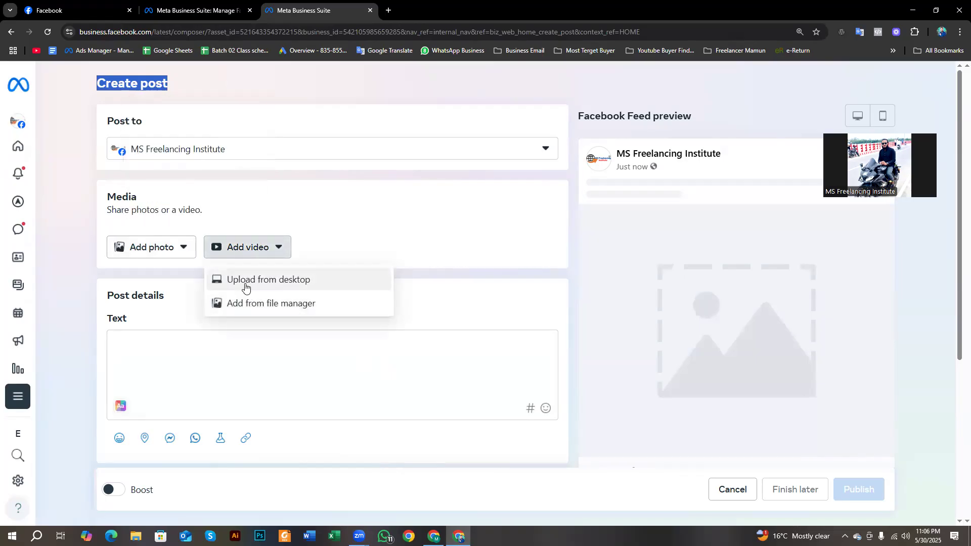
left_click(244, 284)
left_click(244, 279)
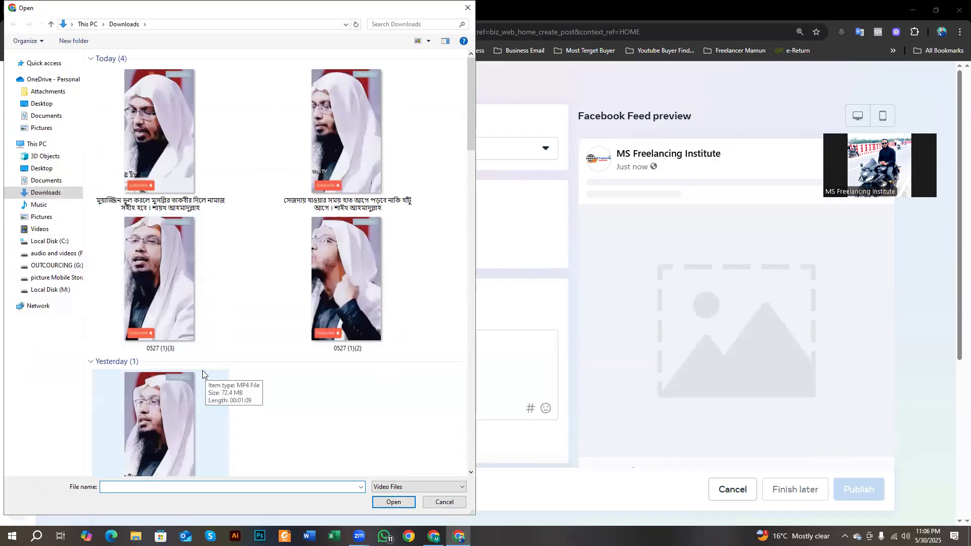
left_click(145, 191)
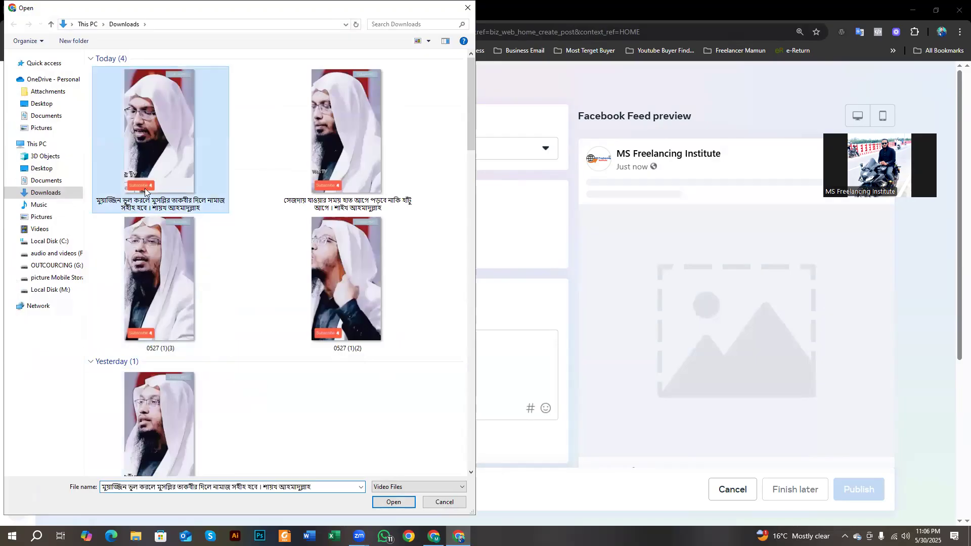
left_click(392, 503)
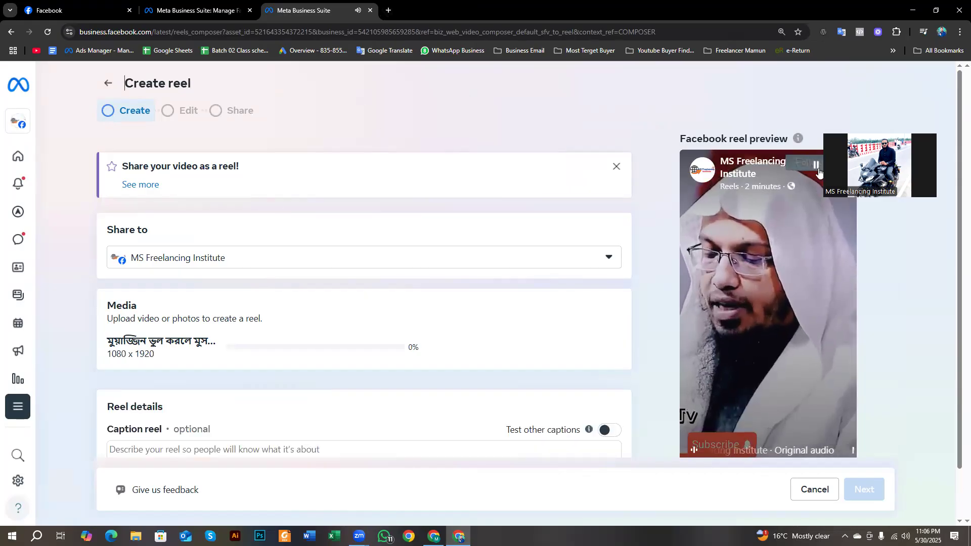
left_click(433, 536)
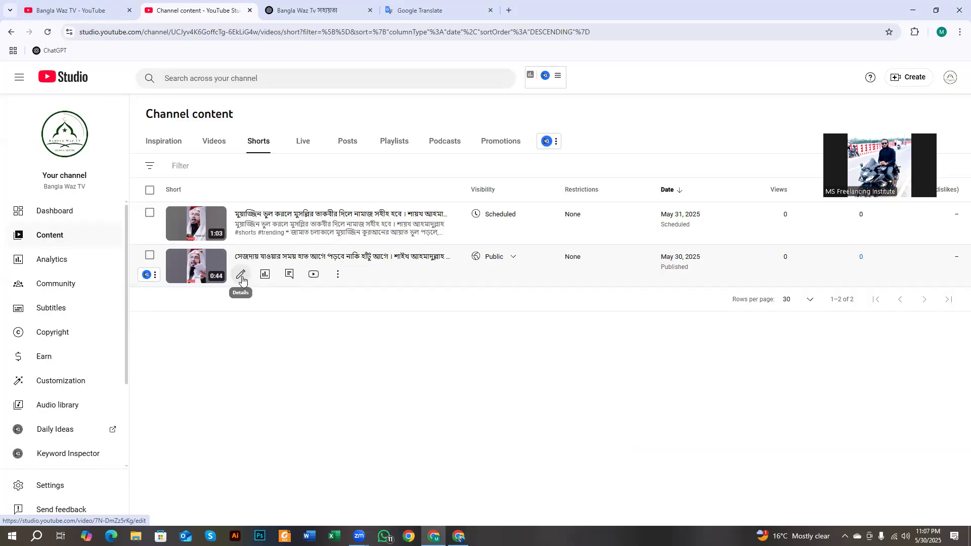
- Copy the whole 794-character description from the public 0:44 Short's Video details page
left_click(241, 275)
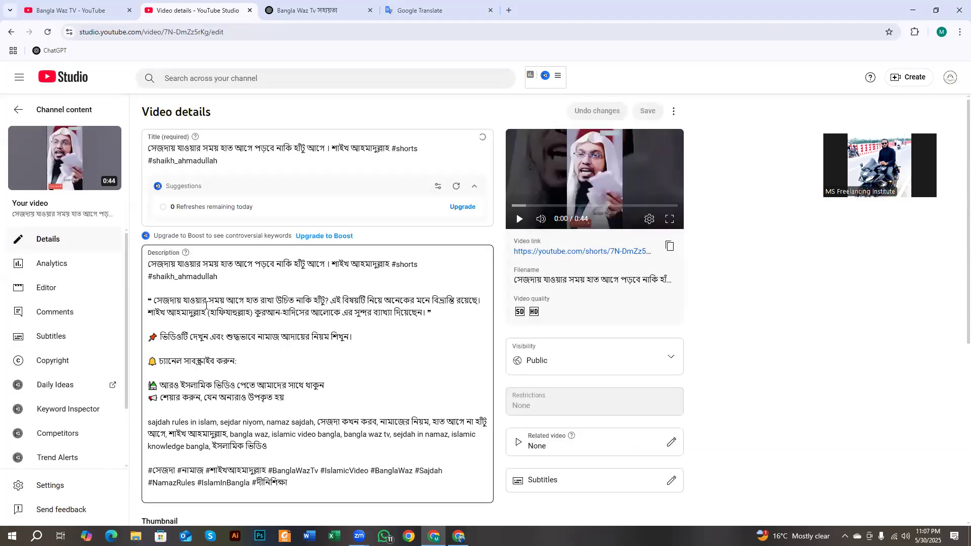
left_click_drag(148, 264, 296, 283)
scroll(192, 336, "down", 4)
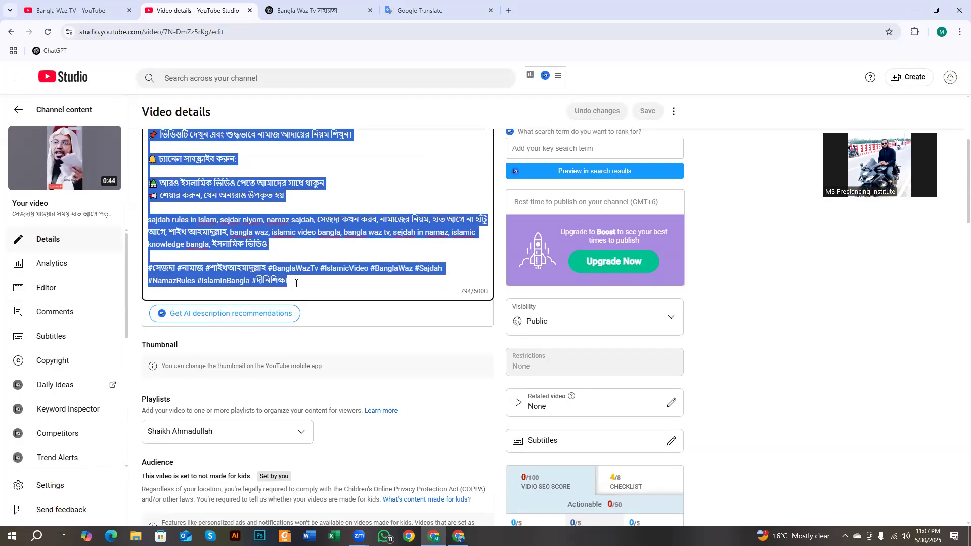
scroll(302, 282, "up", 4)
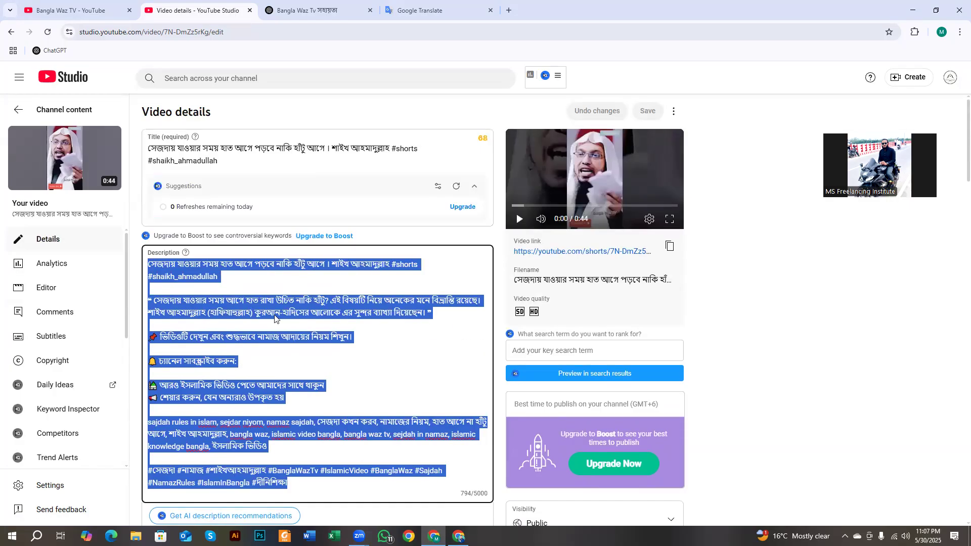
right_click(248, 305)
left_click(276, 113)
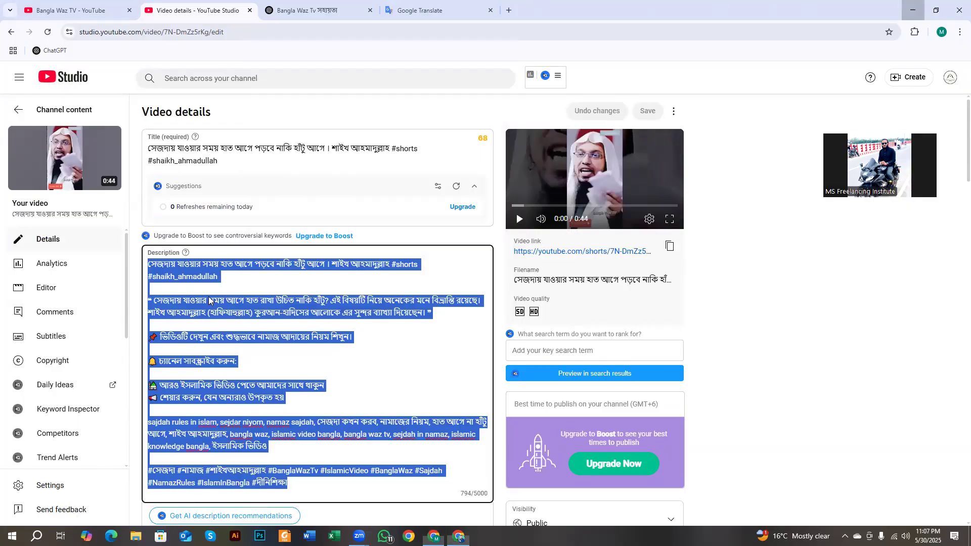
left_click(912, 10)
- Paste the copied Bangla title, hashtags and description into the reel caption, dismissing the hashtag suggestion
right_click(162, 270)
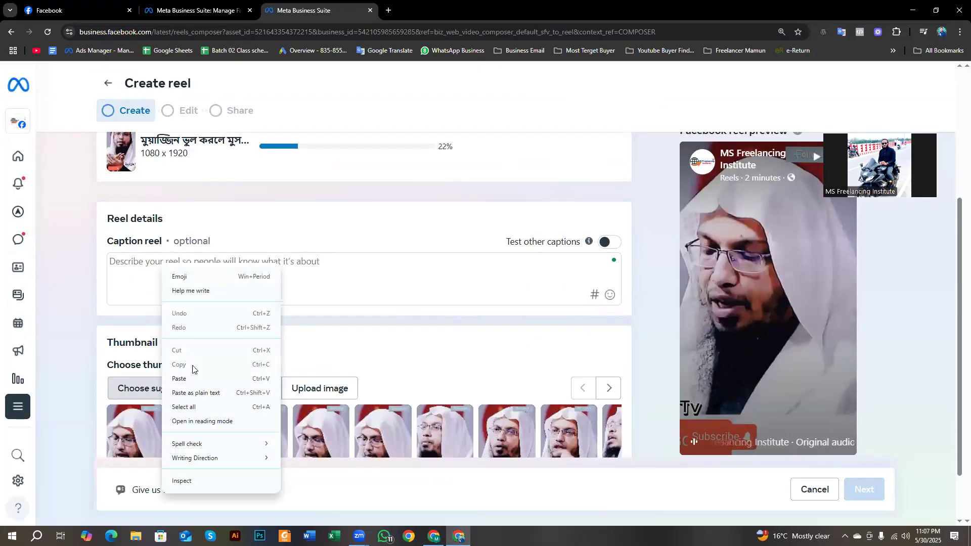
left_click(192, 378)
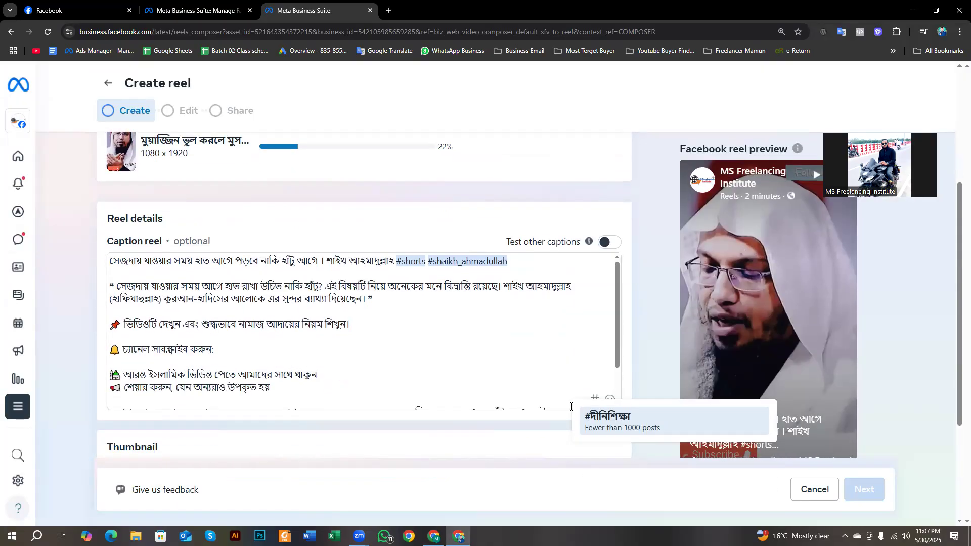
left_click(615, 424)
scroll(568, 343, "down", 1)
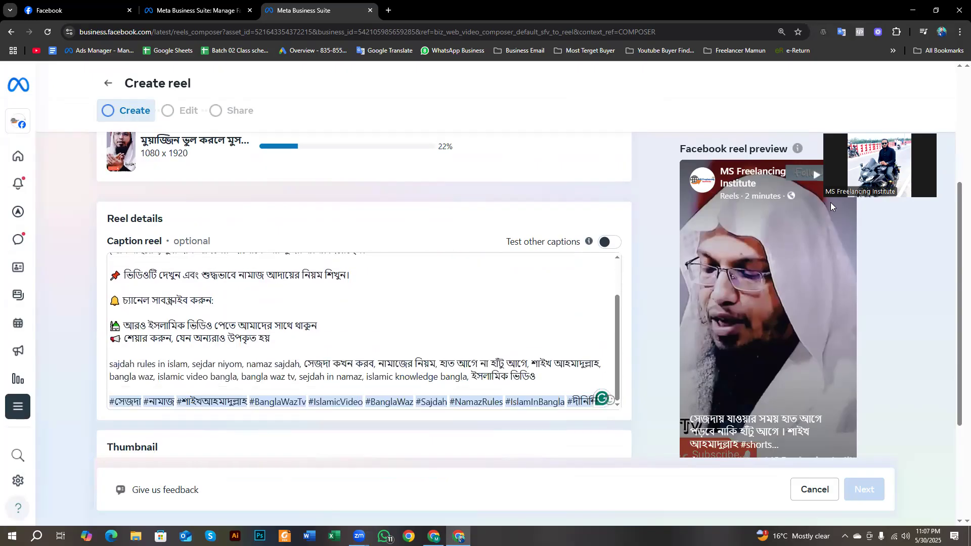
scroll(398, 316, "up", 2)
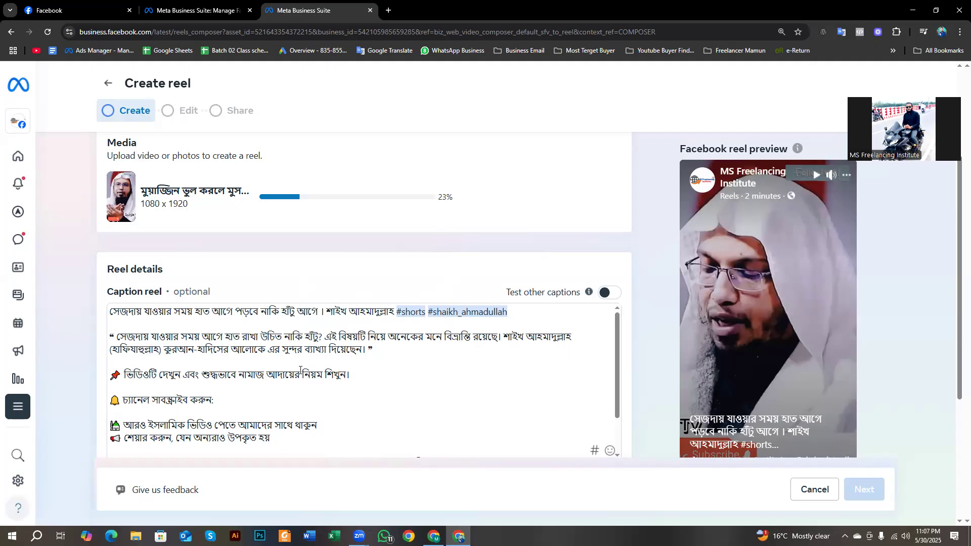
scroll(360, 327, "up", 3)
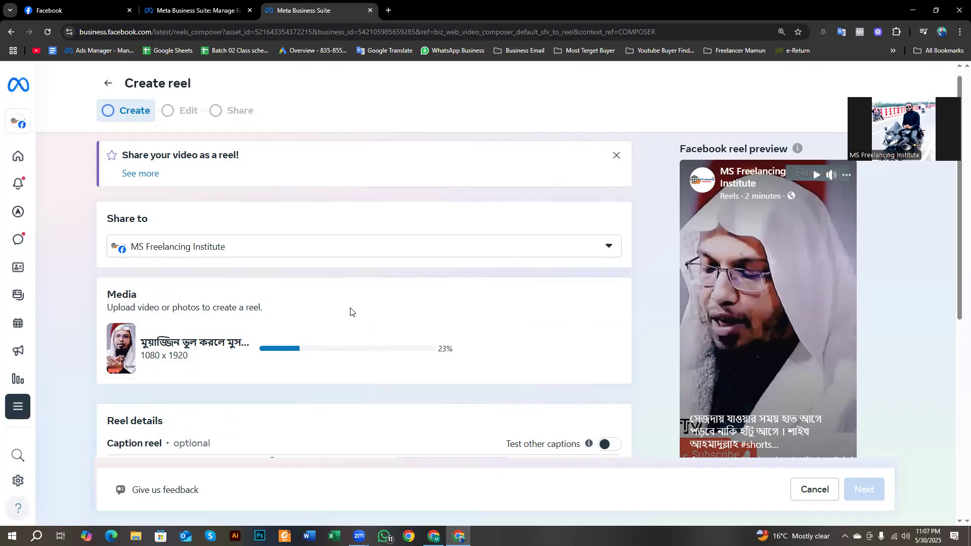
scroll(351, 311, "down", 2)
scroll(171, 364, "up", 1)
scroll(179, 391, "down", 1)
scroll(227, 401, "down", 2)
scroll(221, 400, "up", 2)
scroll(172, 384, "down", 5)
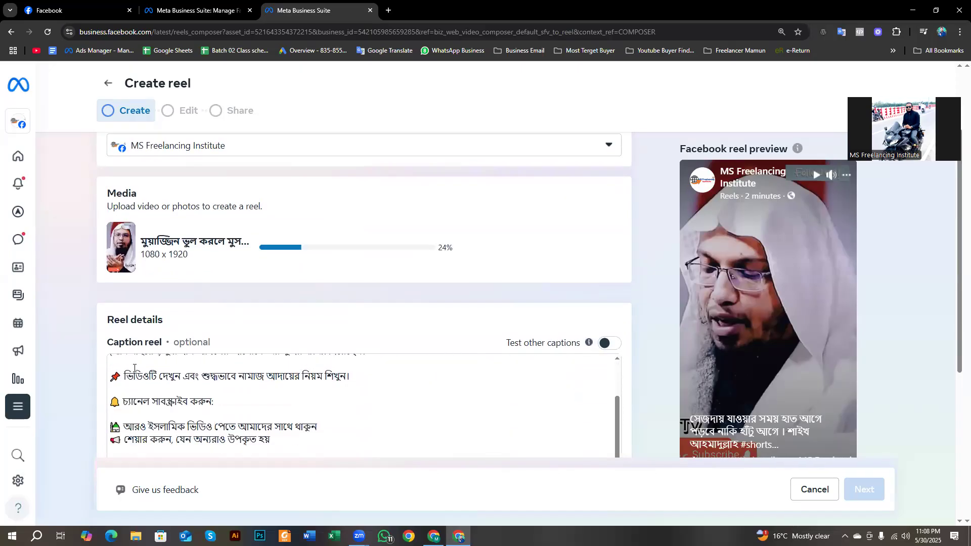
scroll(165, 363, "up", 3)
scroll(192, 349, "down", 4)
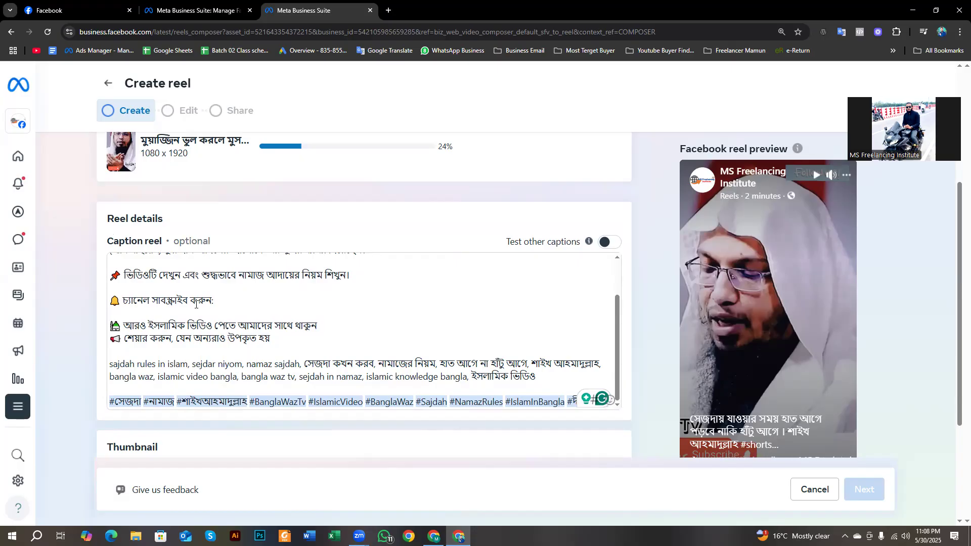
scroll(400, 354, "down", 4)
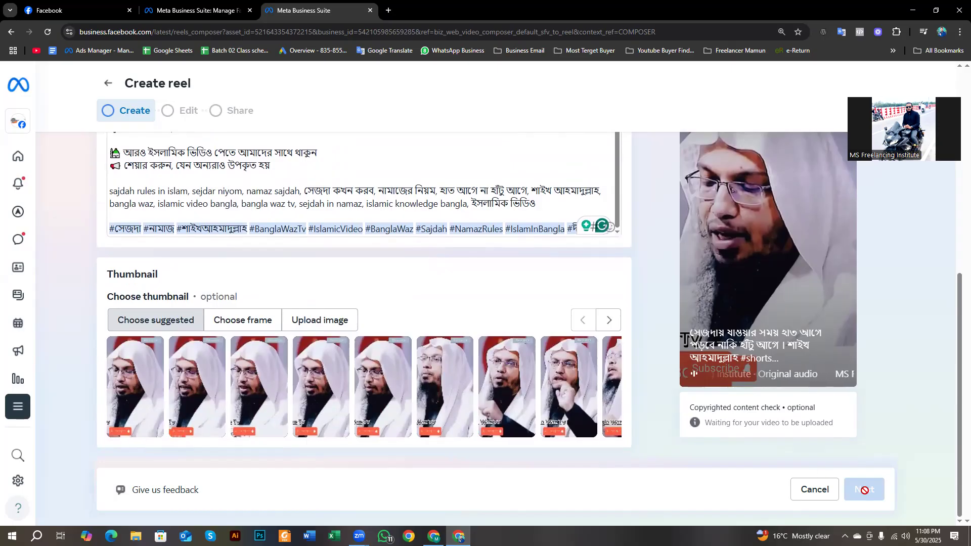
scroll(356, 293, "up", 5)
scroll(334, 283, "up", 2)
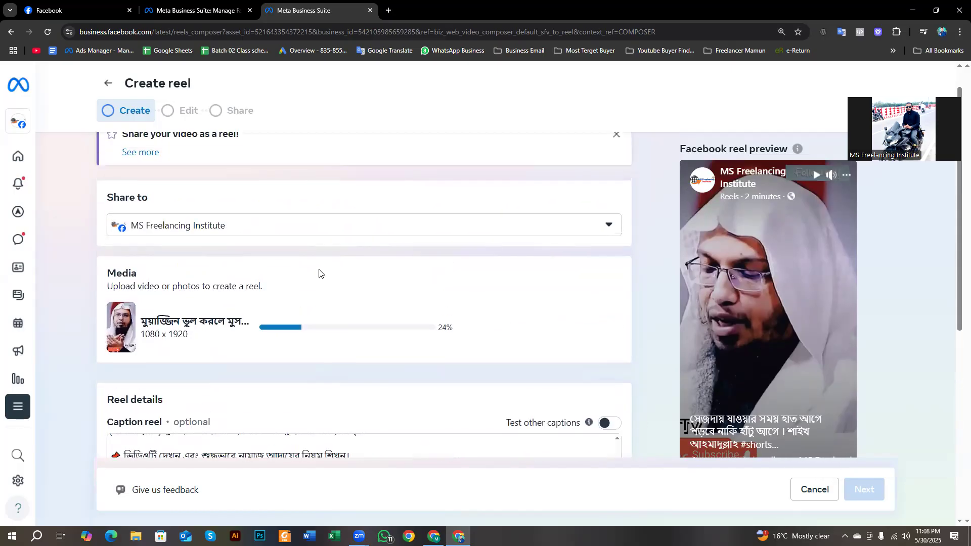
scroll(277, 202, "up", 1)
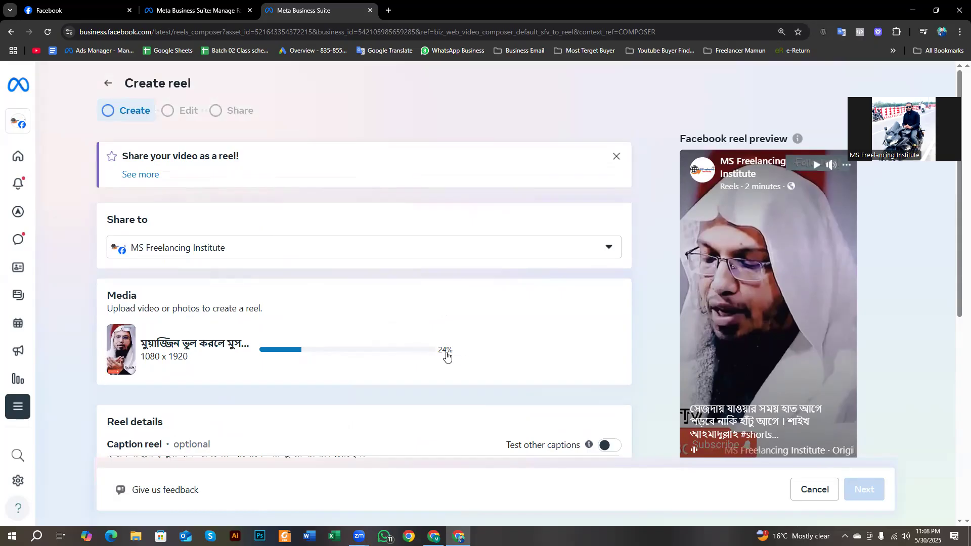
key("Print")
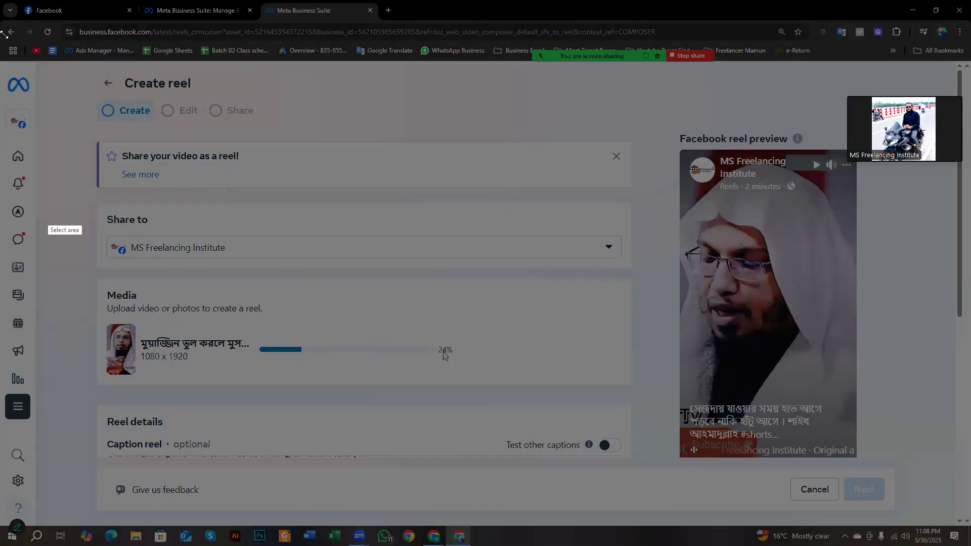
left_click_drag(0, 19, 800, 534)
left_click(809, 477)
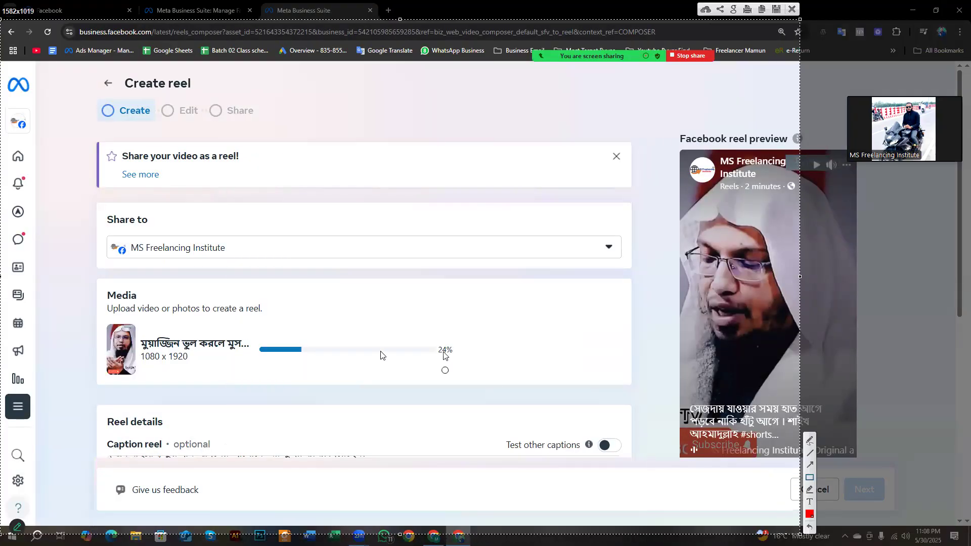
mouse_move(228, 289)
left_mouse_down()
mouse_move(323, 361)
mouse_move(492, 404)
left_mouse_up()
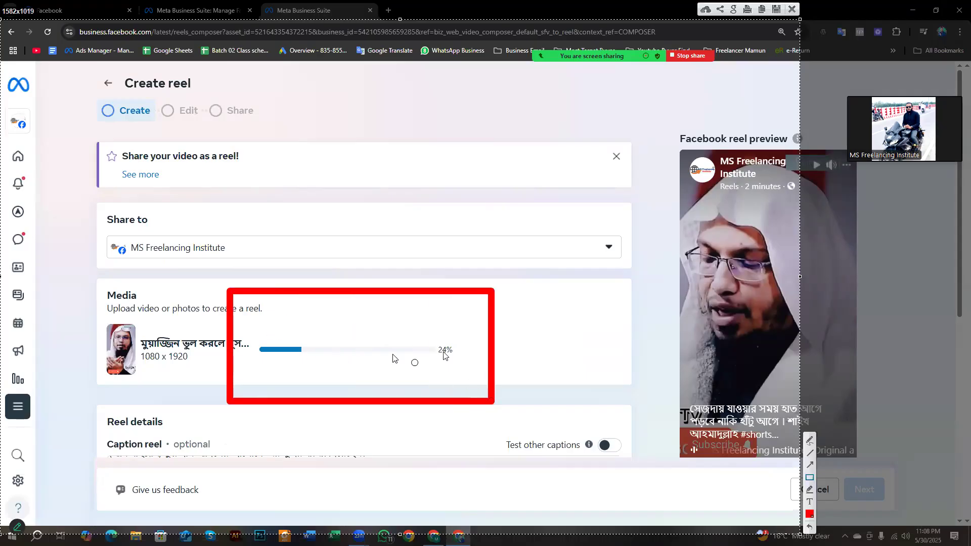
mouse_move(105, 269)
left_mouse_down()
mouse_move(164, 301)
mouse_move(373, 328)
mouse_move(628, 328)
left_mouse_up()
mouse_move(141, 270)
left_mouse_down()
mouse_move(234, 319)
mouse_move(524, 328)
left_mouse_up()
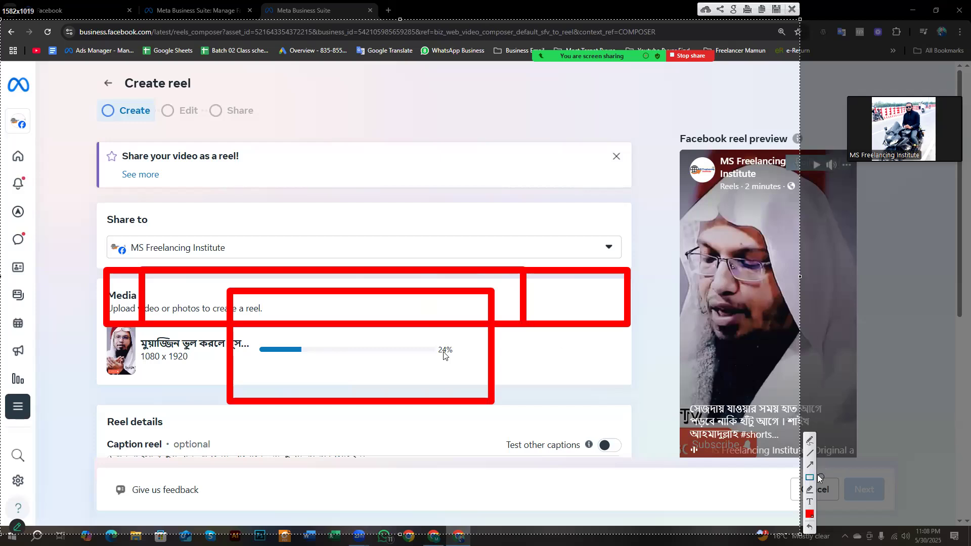
right_click(567, 260)
left_click(595, 332)
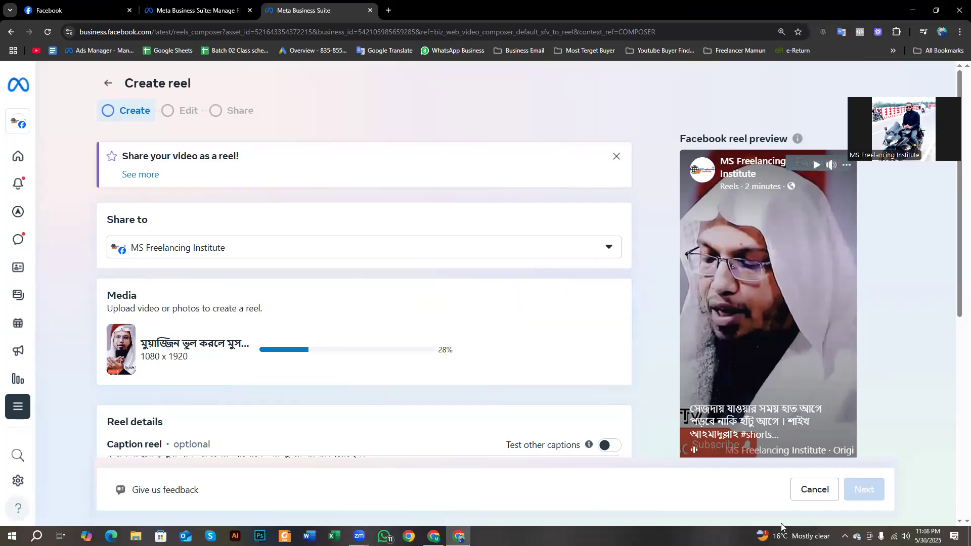
scroll(483, 310, "down", 2)
scroll(484, 309, "up", 1)
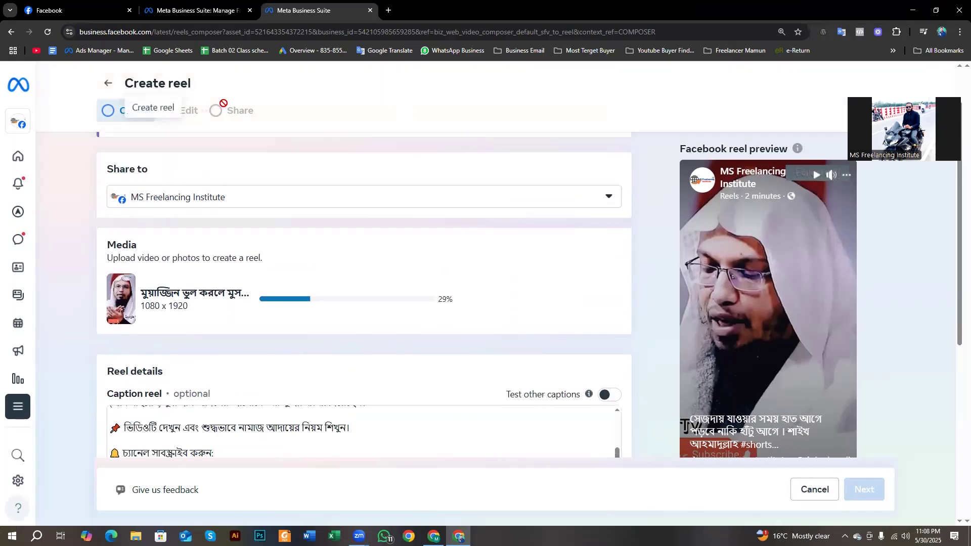
key("Print")
left_click_drag(1, 4, 970, 545)
left_click(854, 485)
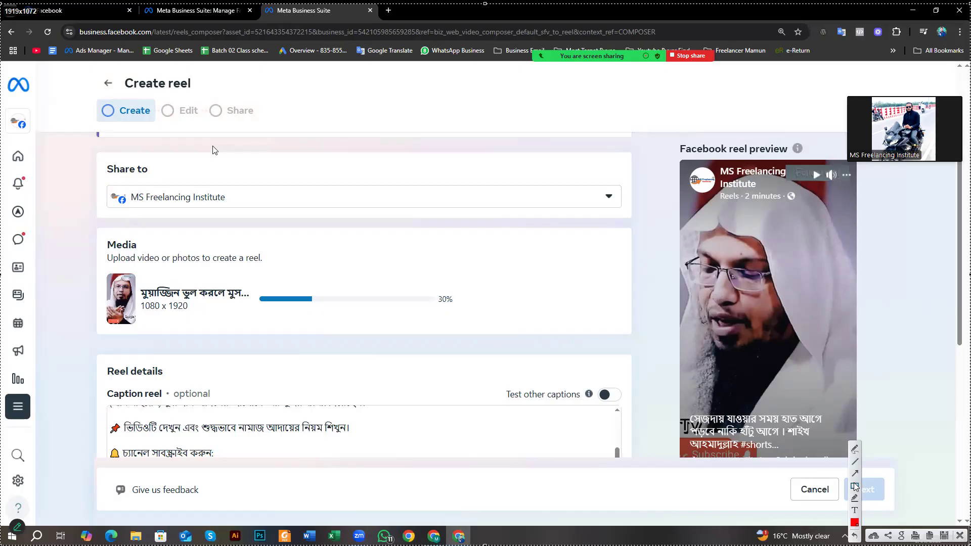
left_click_drag(83, 87, 154, 124)
left_click_drag(153, 80, 197, 138)
left_click_drag(201, 87, 268, 136)
left_click_drag(93, 94, 145, 121)
left_click_drag(184, 237, 392, 376)
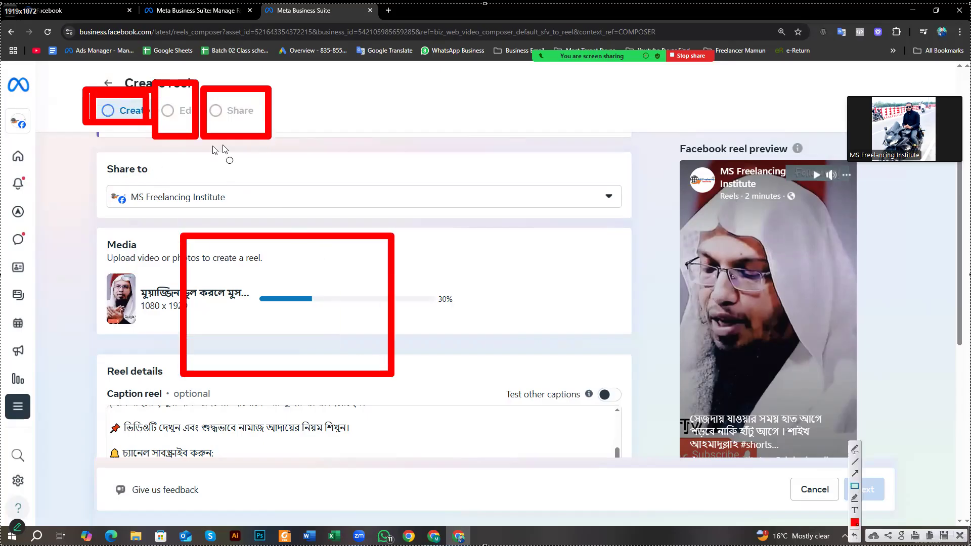
mouse_move(157, 85)
left_mouse_down()
mouse_move(197, 121)
mouse_move(196, 136)
left_mouse_up()
left_click_drag(206, 91, 265, 131)
mouse_move(95, 214)
left_mouse_down()
mouse_move(136, 234)
mouse_move(498, 302)
mouse_move(623, 302)
left_mouse_up()
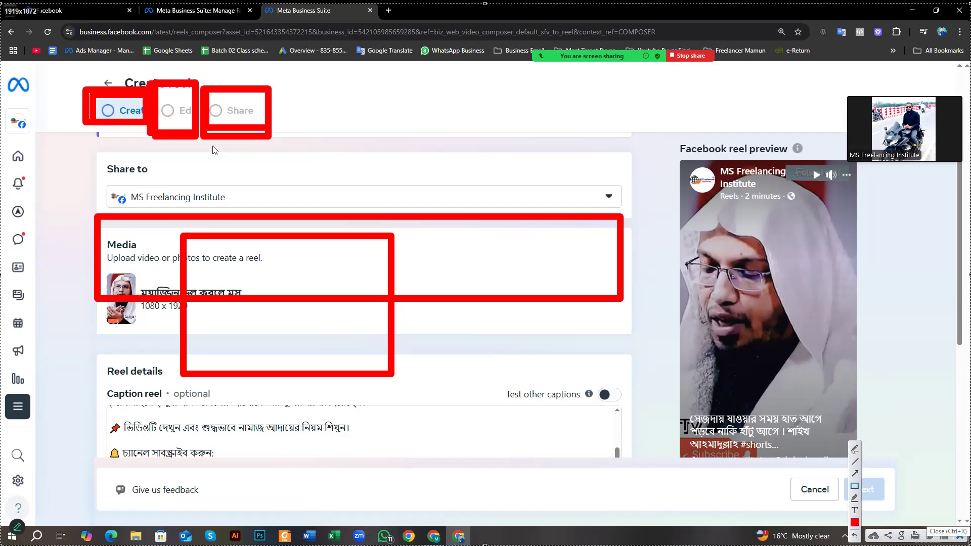
left_click(959, 537)
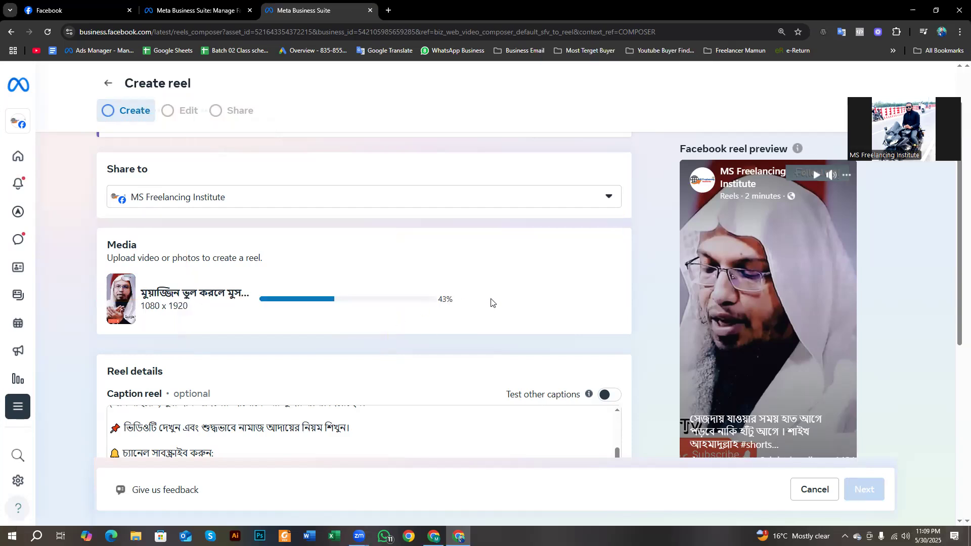
- Cancel the reel composer and exit without saving the draft
left_click_drag(439, 298, 452, 304)
scroll(321, 265, "up", 1)
scroll(324, 269, "down", 3)
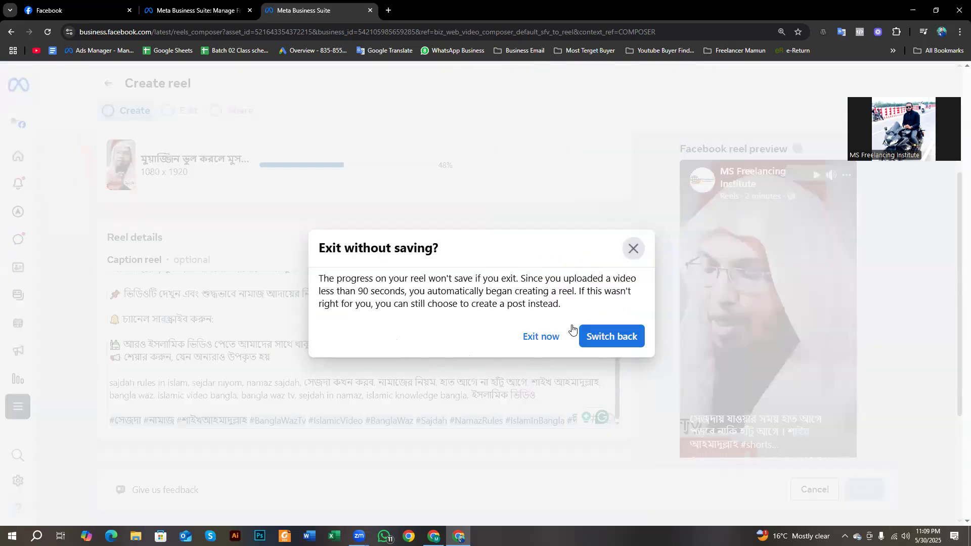
left_click(552, 331)
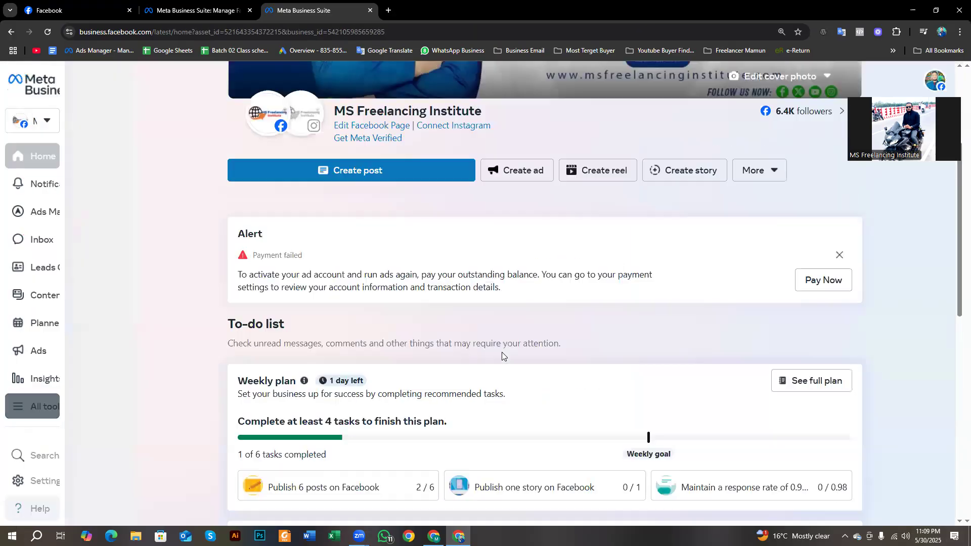
- Close the Meta Business Suite tabs and minimize Chrome to the desktop
scroll(371, 130, "up", 4)
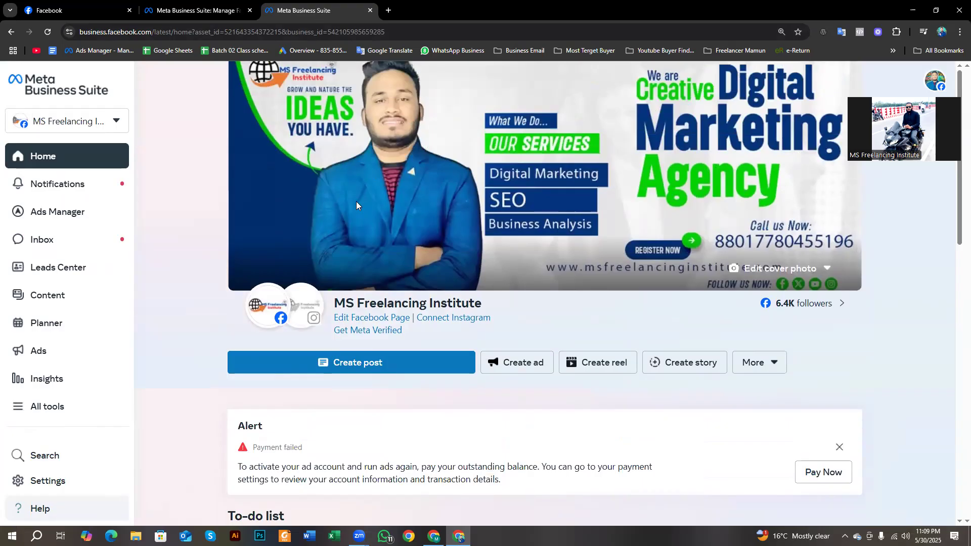
left_click(370, 11)
left_click(93, 5)
left_click(181, 6)
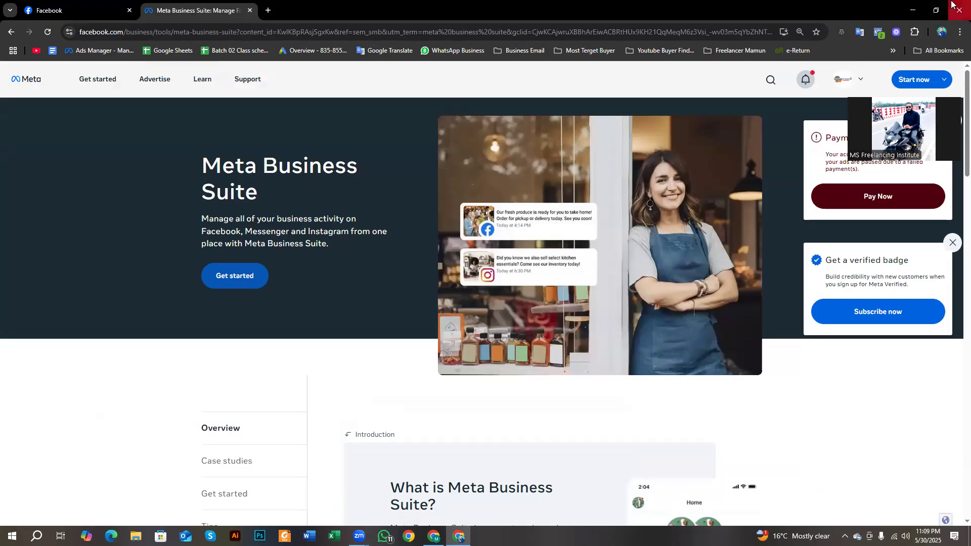
left_click(910, 10)
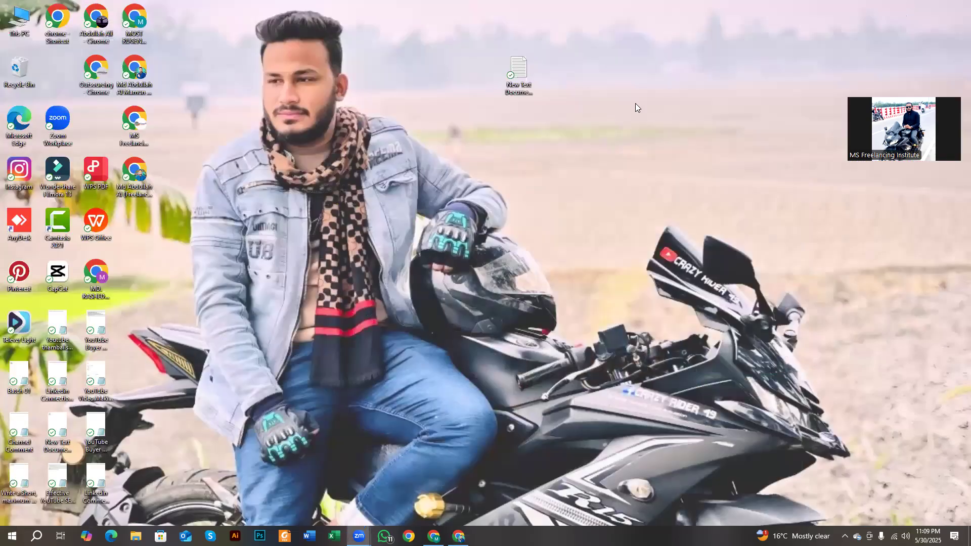
- Restore YouTube Studio and go back to the Shorts list with the May 31 scheduled Short
left_click(458, 535)
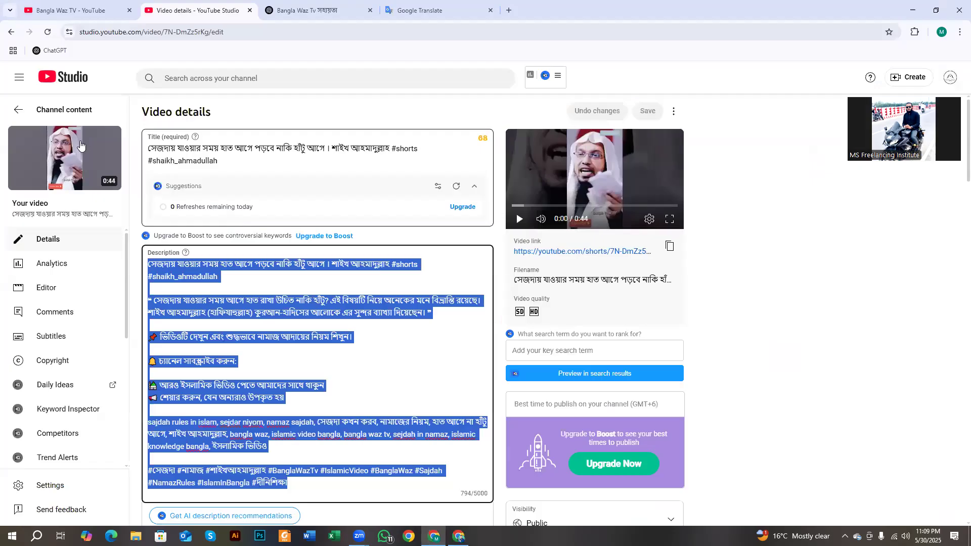
left_click(18, 109)
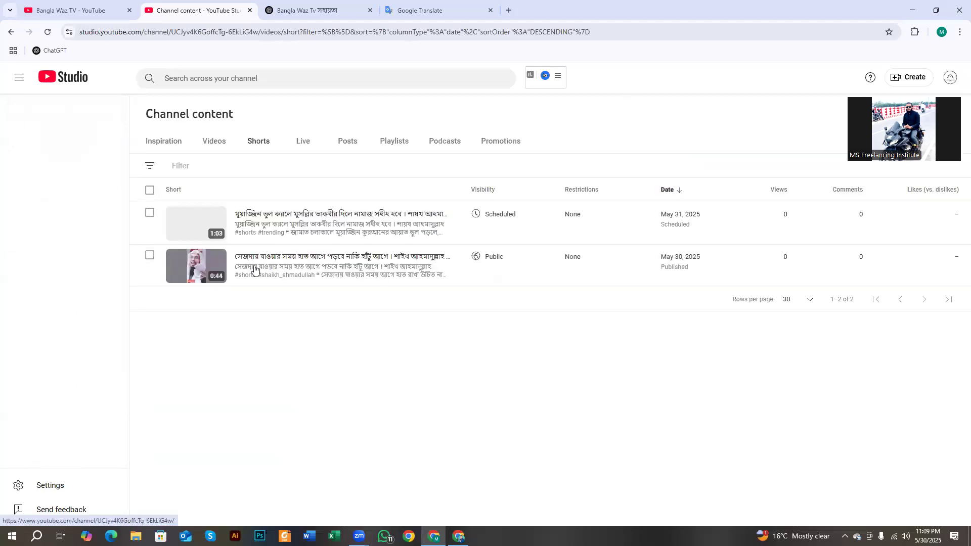